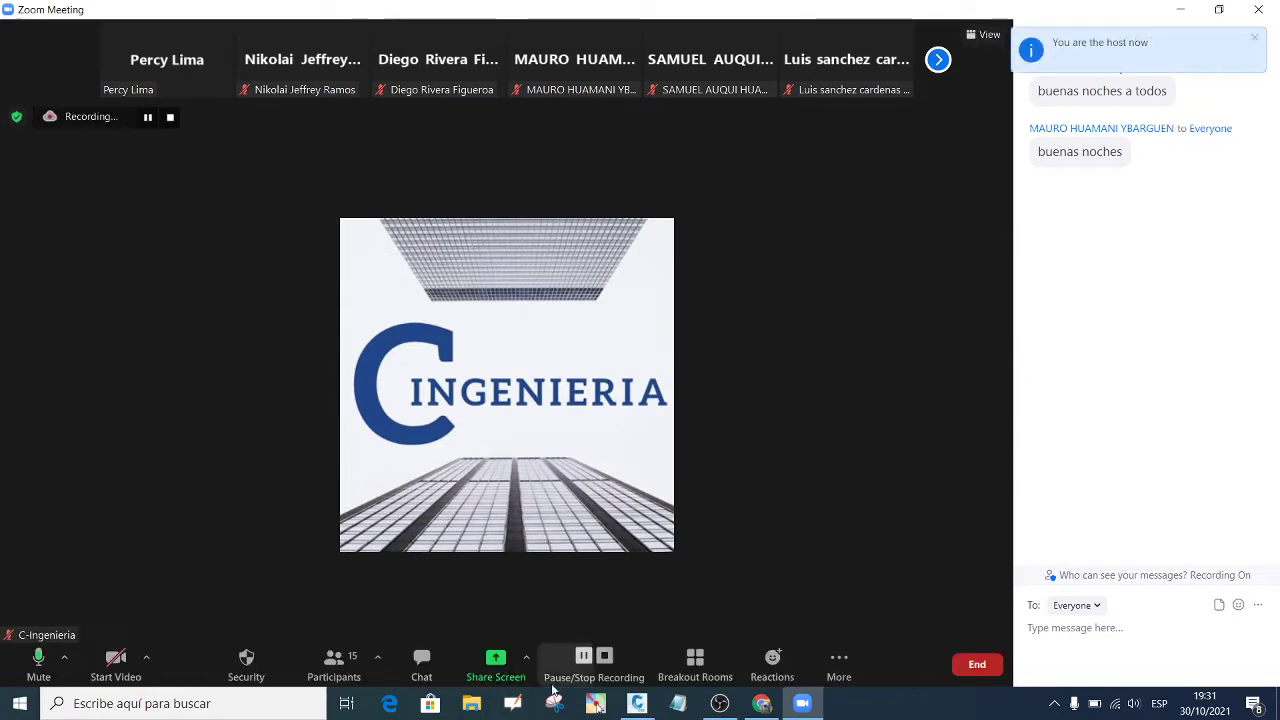
Share the entire screen with the Zoom meeting participants
click(495, 662)
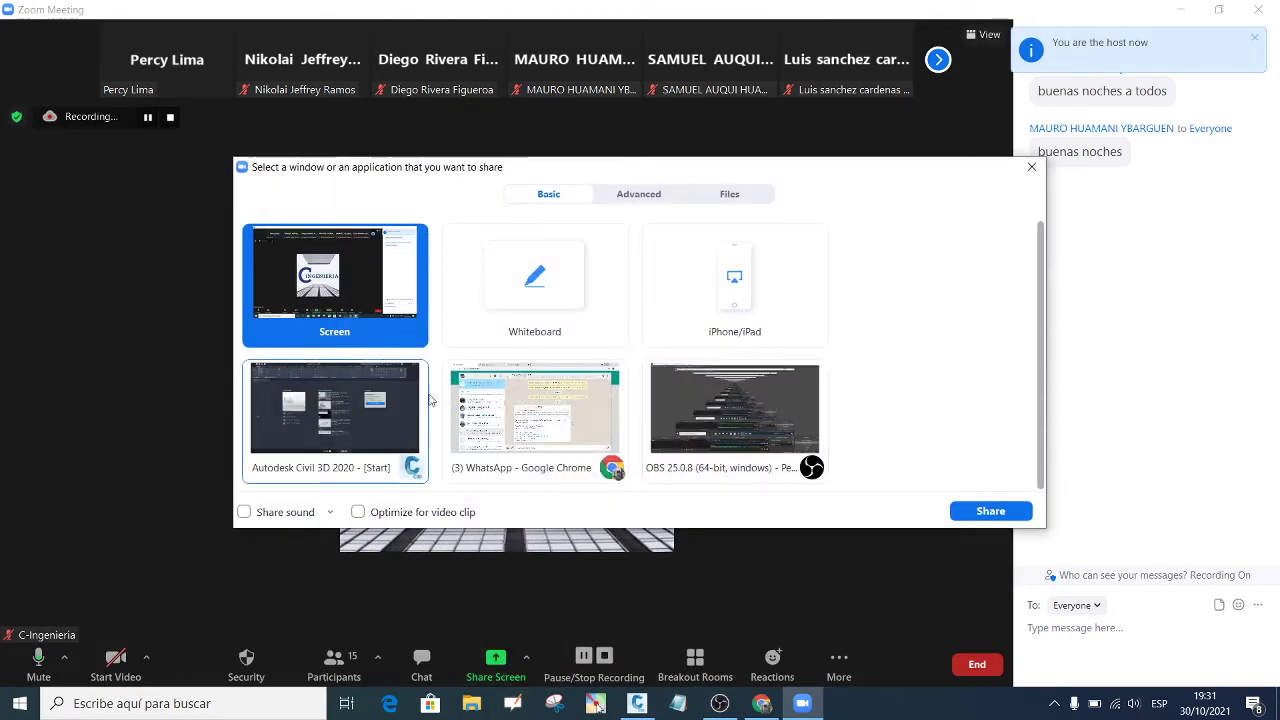
double_click(340, 290)
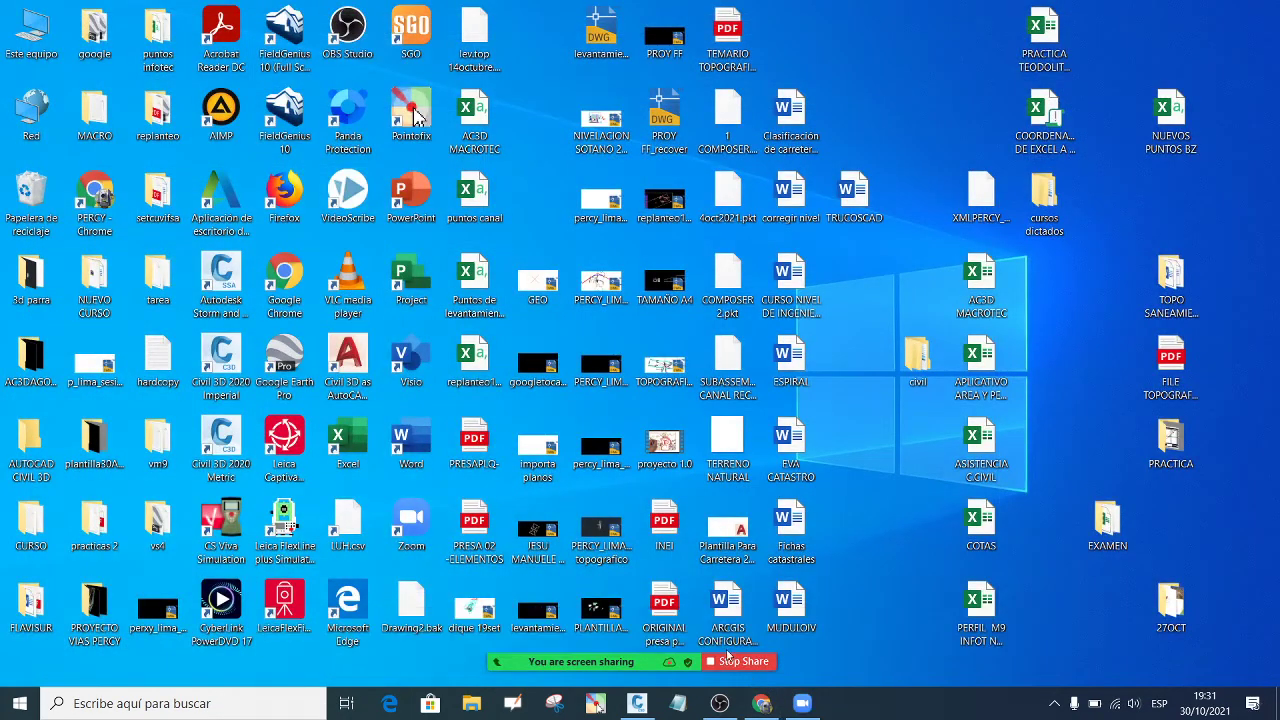
Switch to Civil 3D and start a new blank drawing
mouse_move(643, 706)
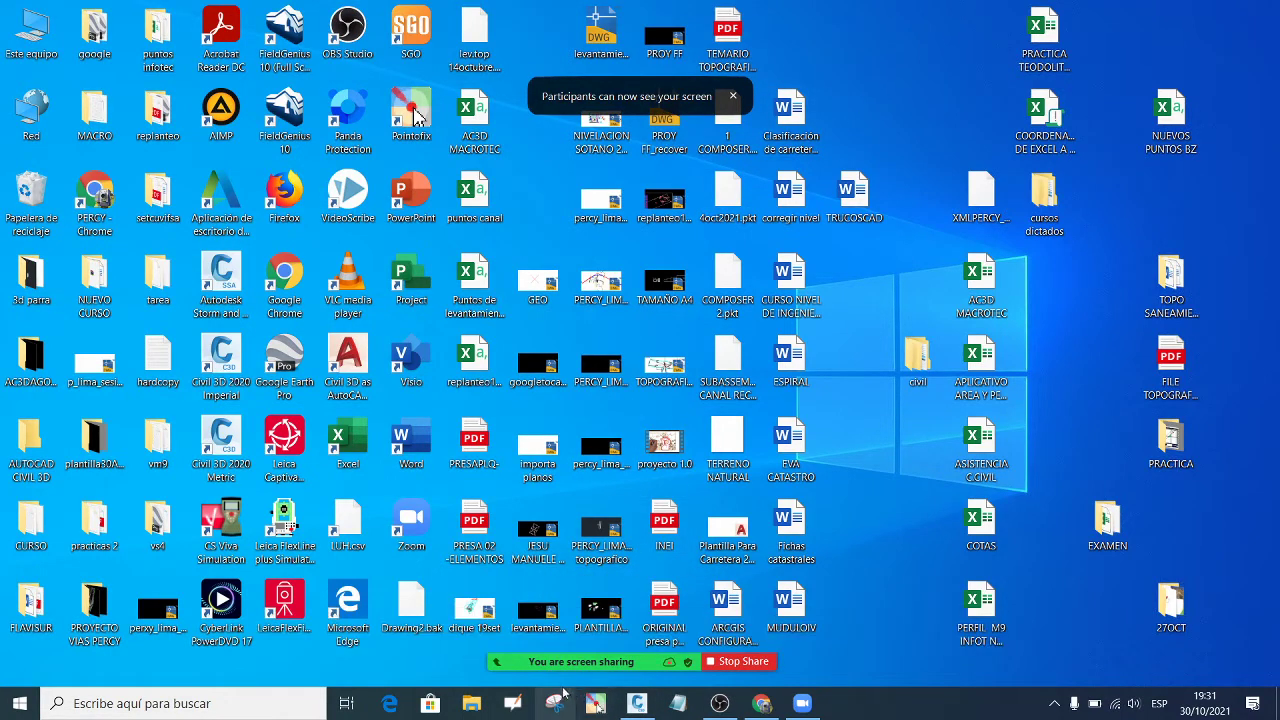
mouse_move(590, 657)
click(637, 703)
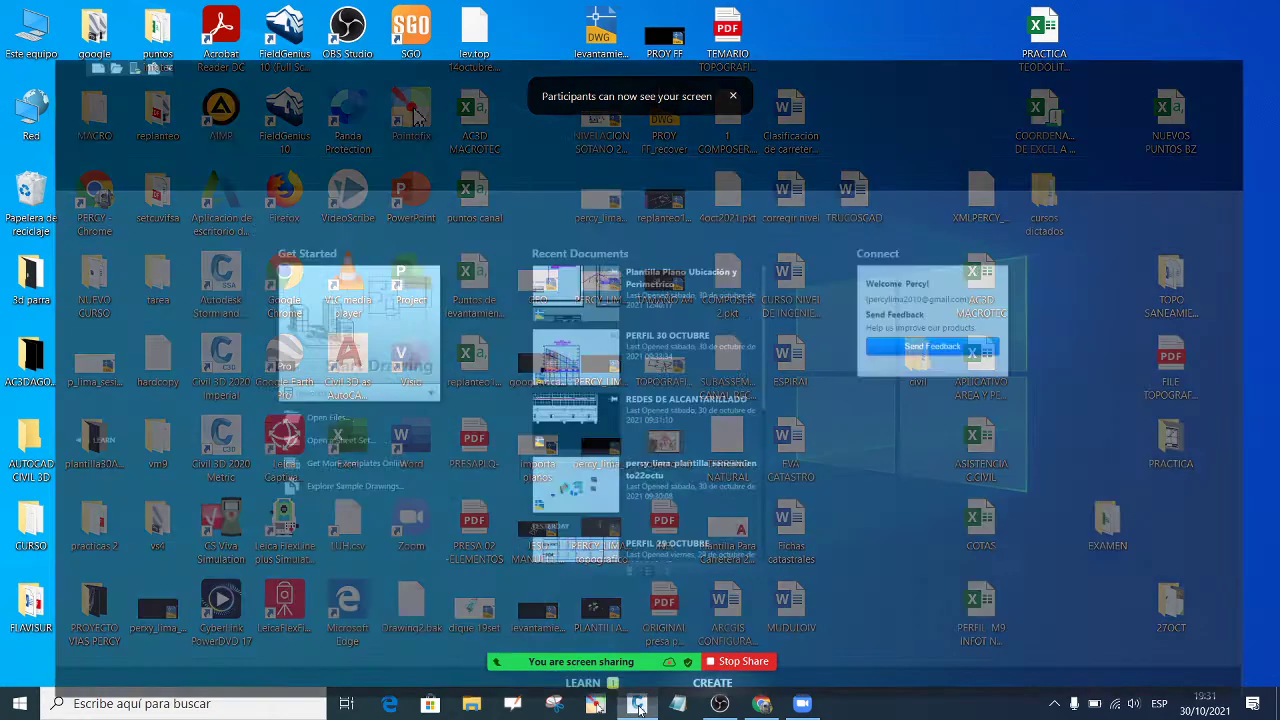
click(371, 313)
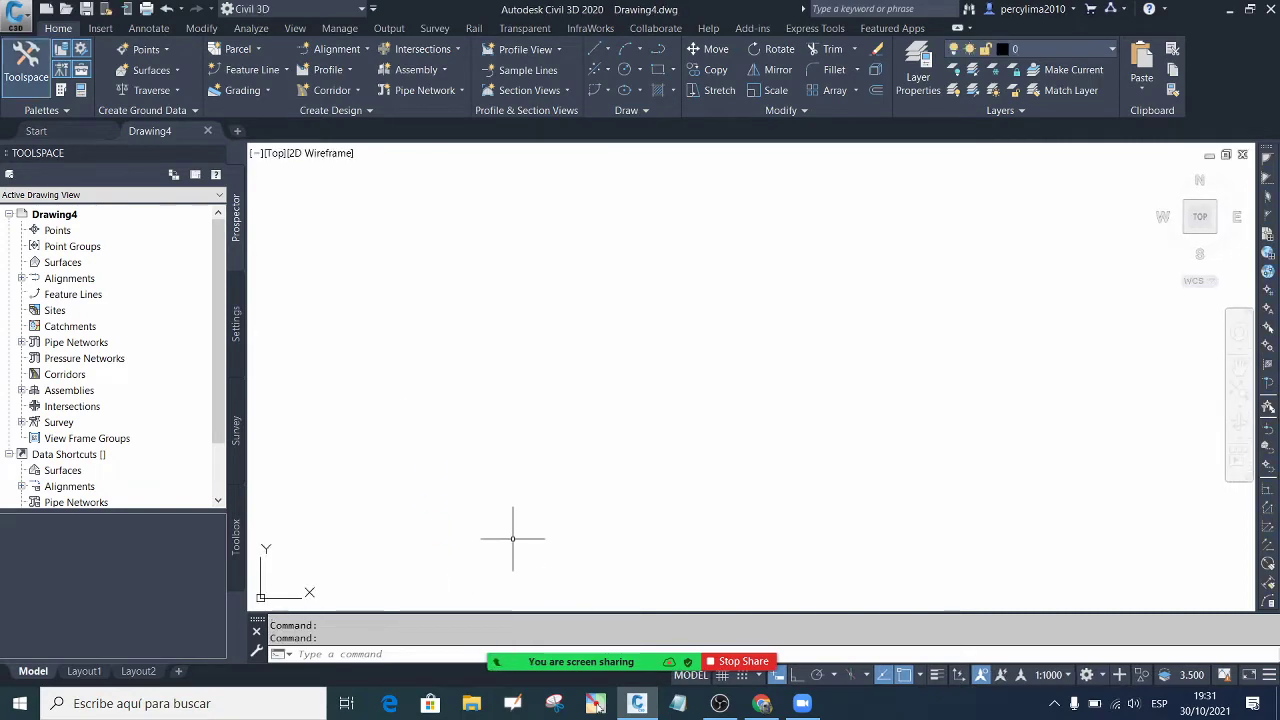
Open File Explorer full-screen and browse from Escritorio through TOPO SANEAMIENTIENTO to the sesion 2 bz folder
click(478, 702)
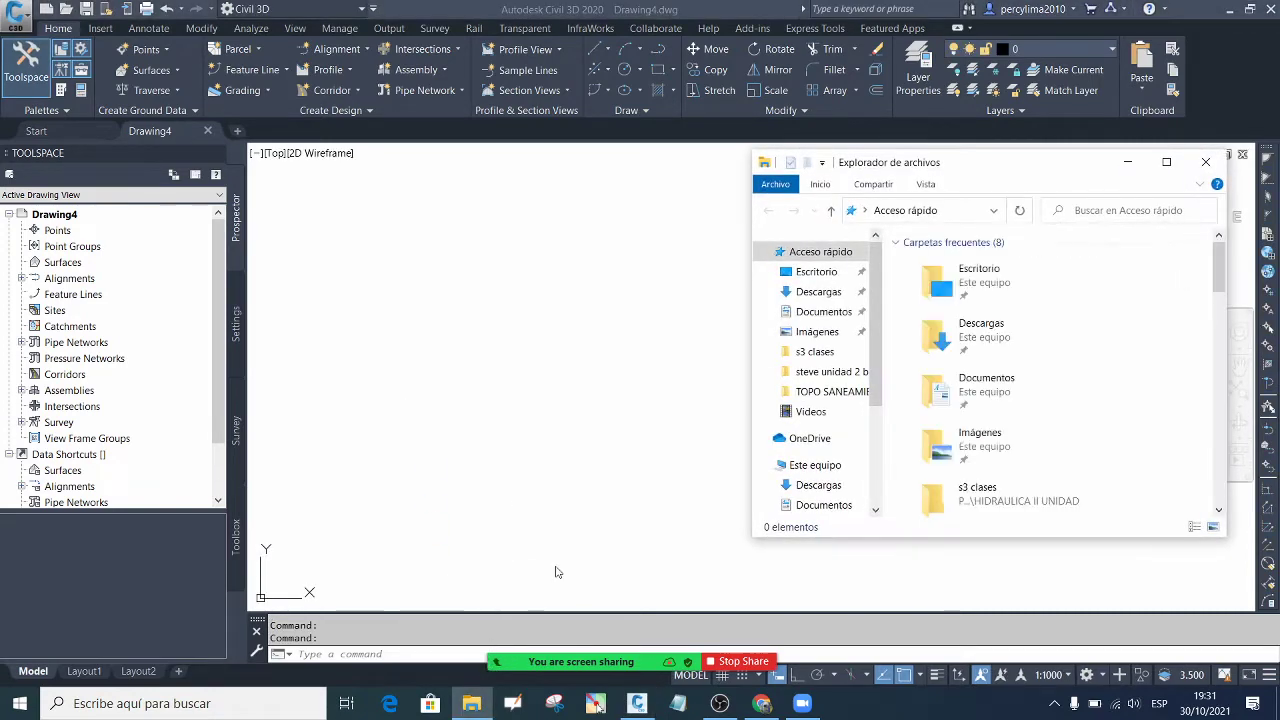
click(1166, 161)
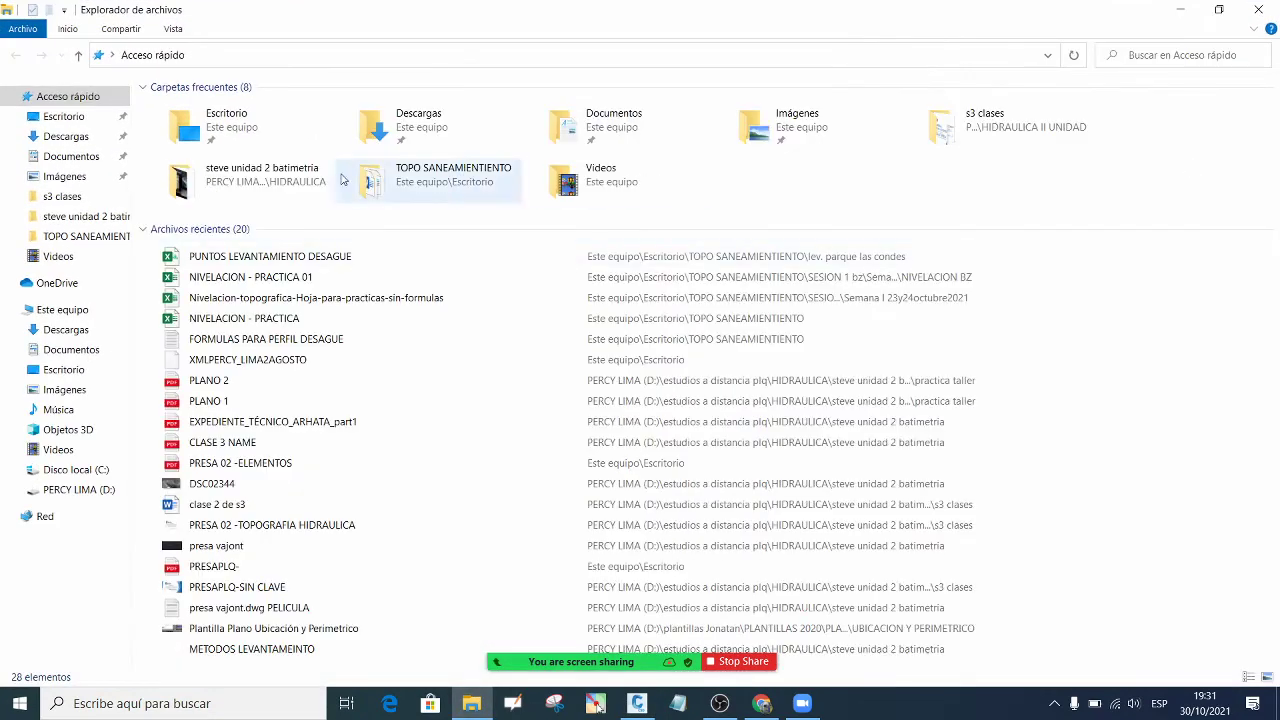
click(78, 368)
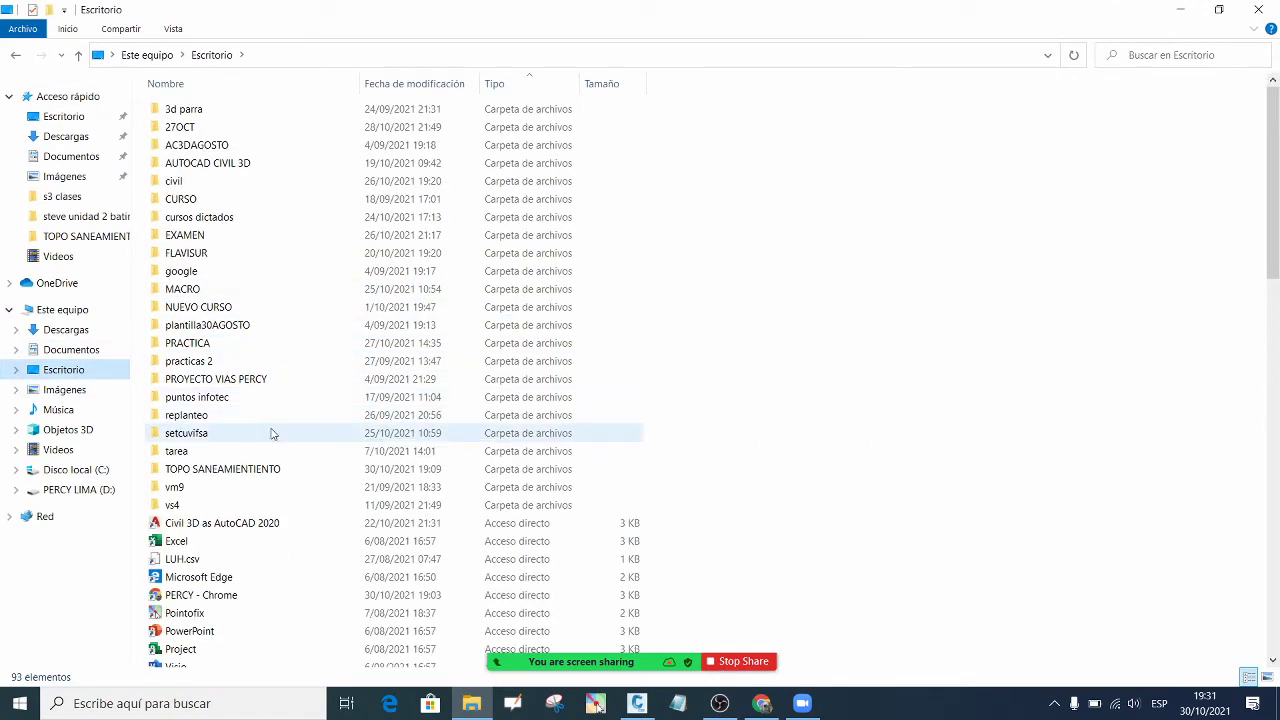
double_click(262, 468)
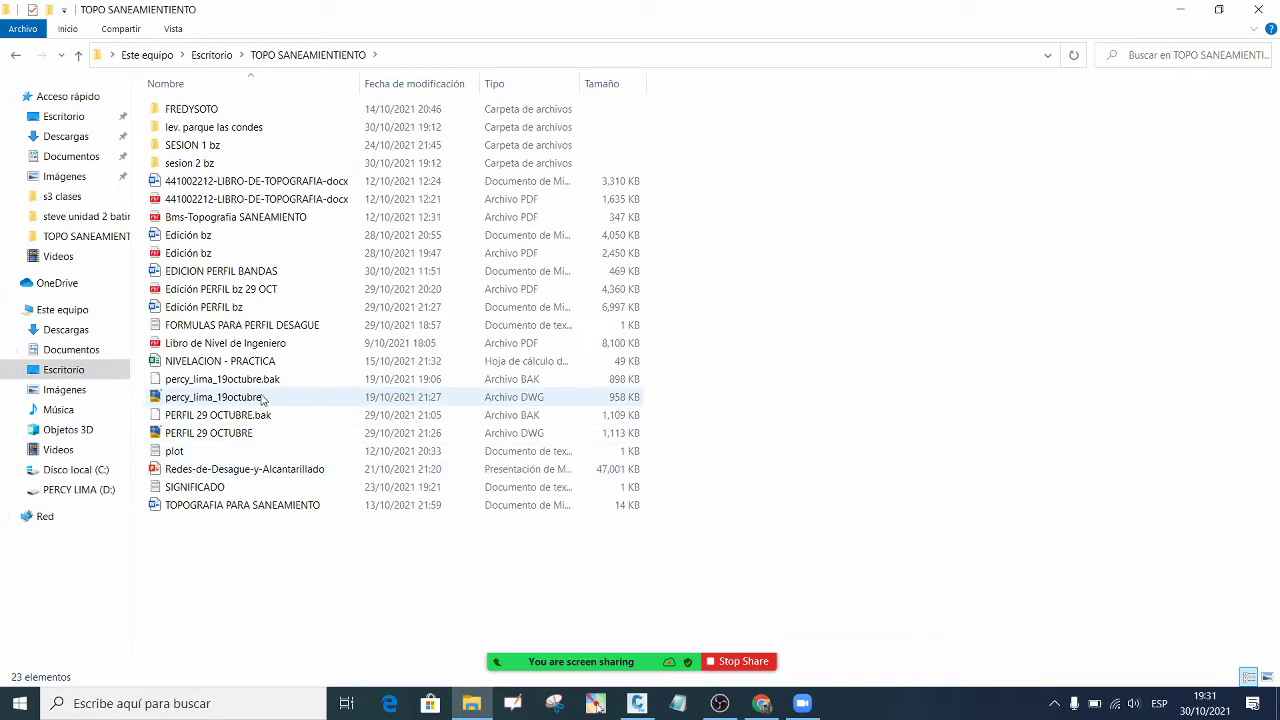
double_click(208, 163)
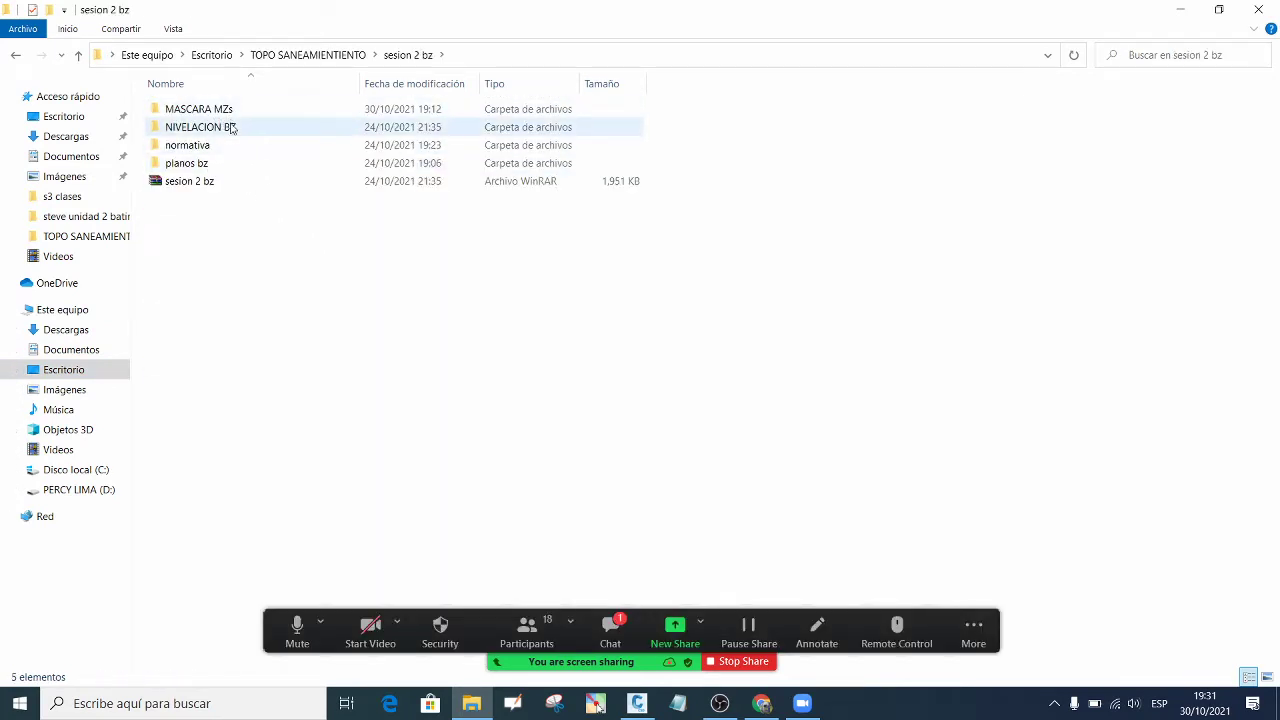
Check the contents of the normativa and NIVELACION BZ folders and the meeting chat, and return to sesion 2 bz
double_click(203, 148)
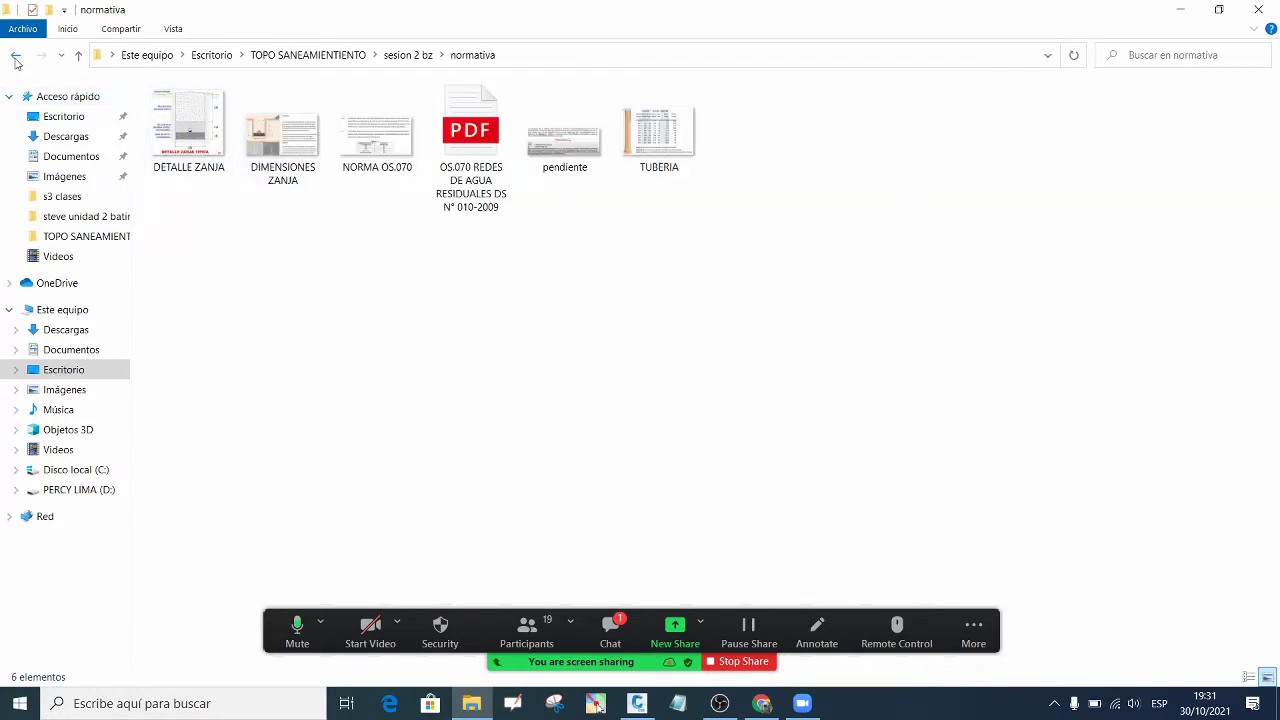
click(15, 57)
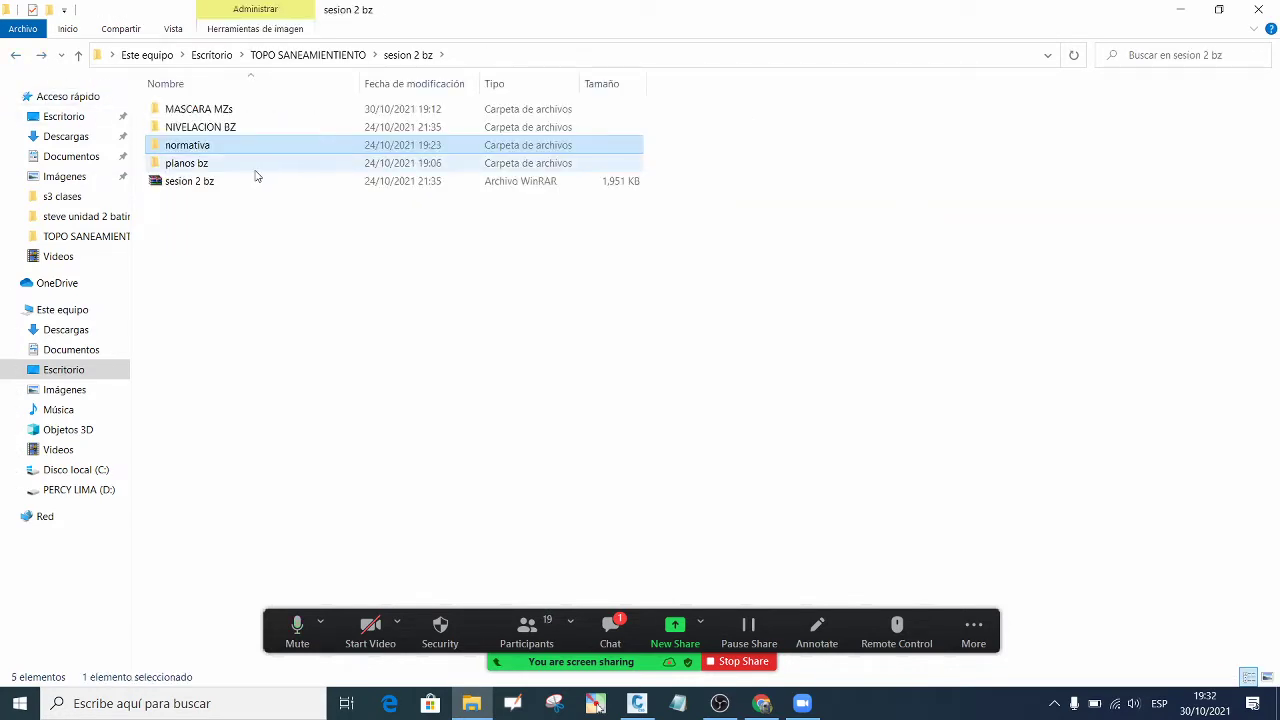
double_click(228, 130)
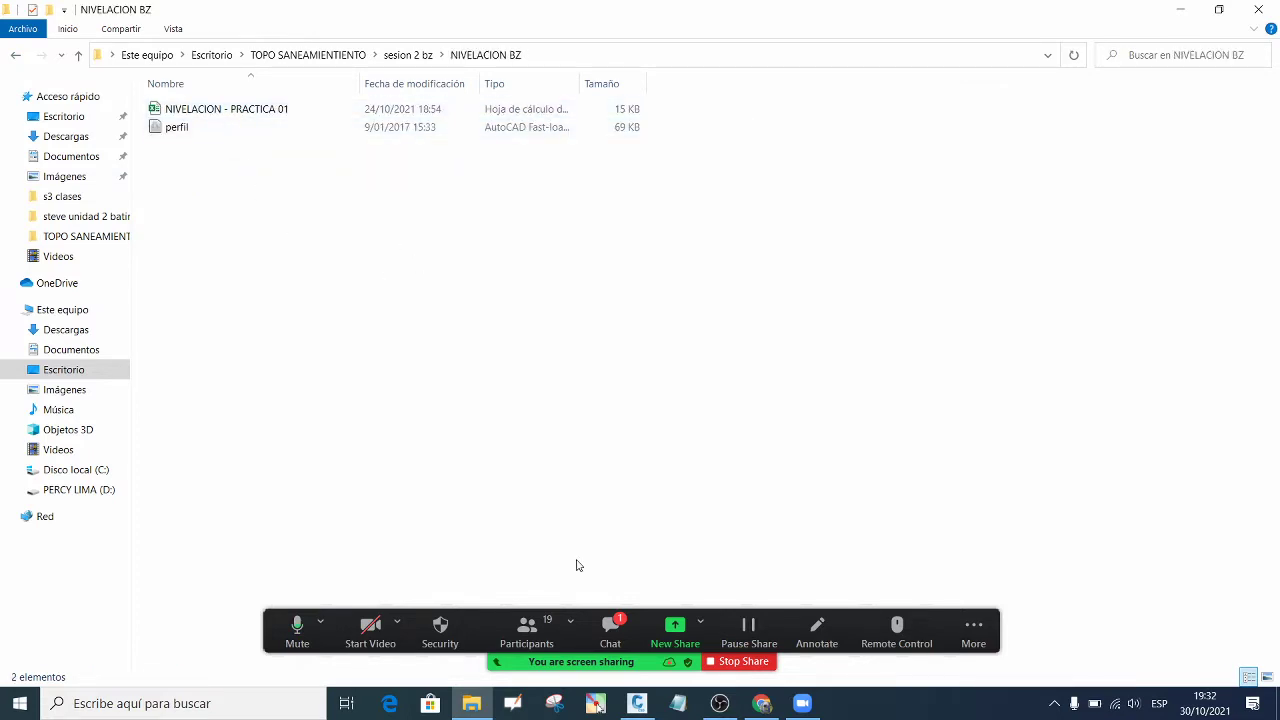
click(610, 628)
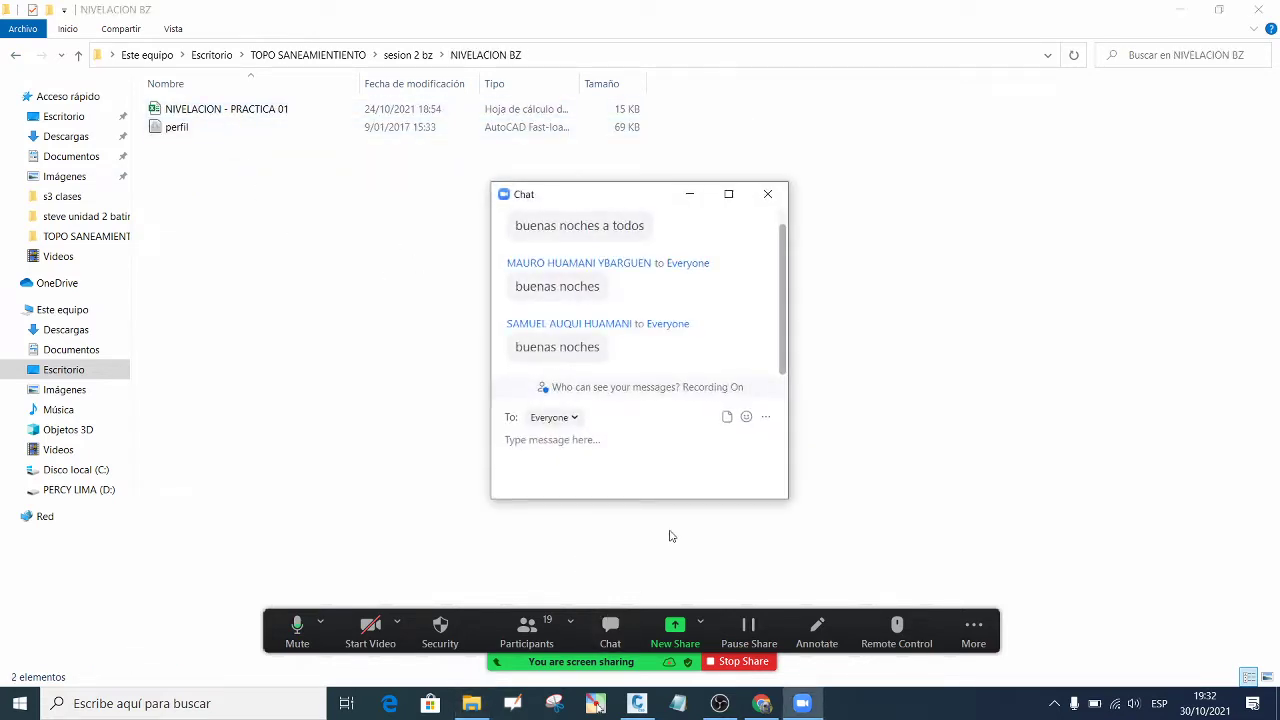
click(689, 194)
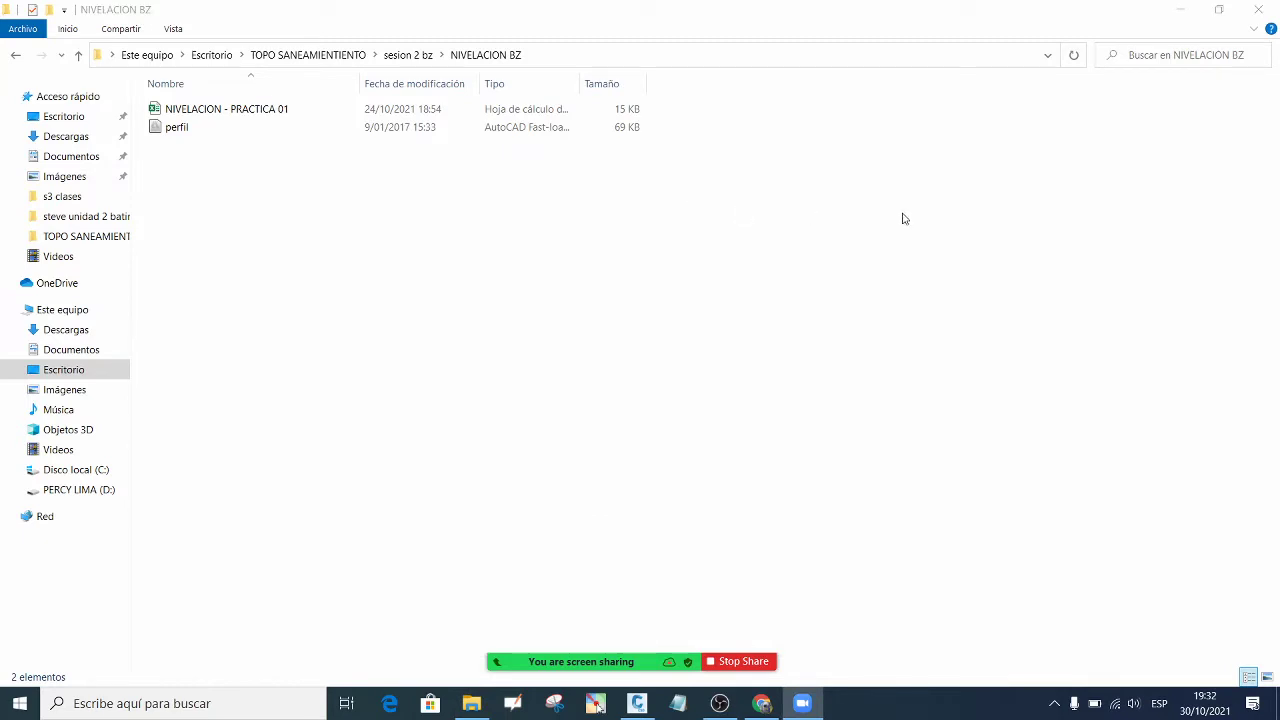
click(16, 56)
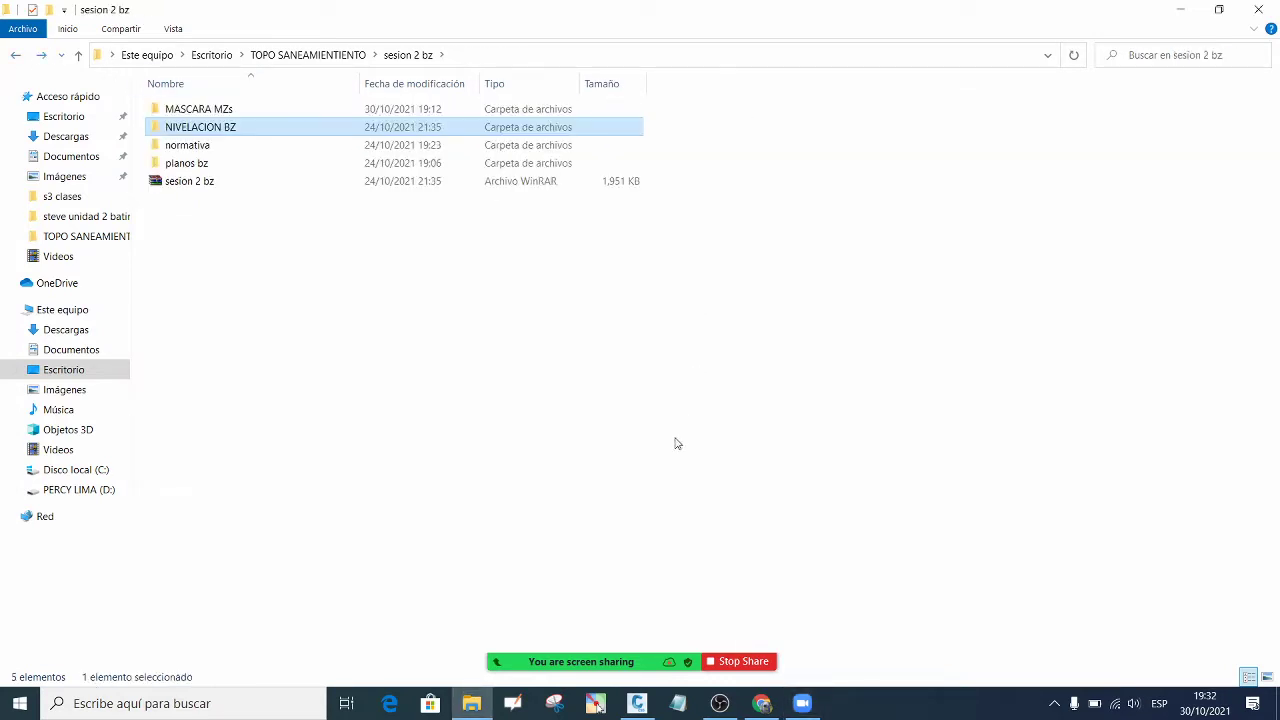
Switch to WhatsApp Web and send NIVELACION - PRACTICA 01 and perfil from the NIVELACION BZ folder to the Topografía en obras d S. group
click(762, 703)
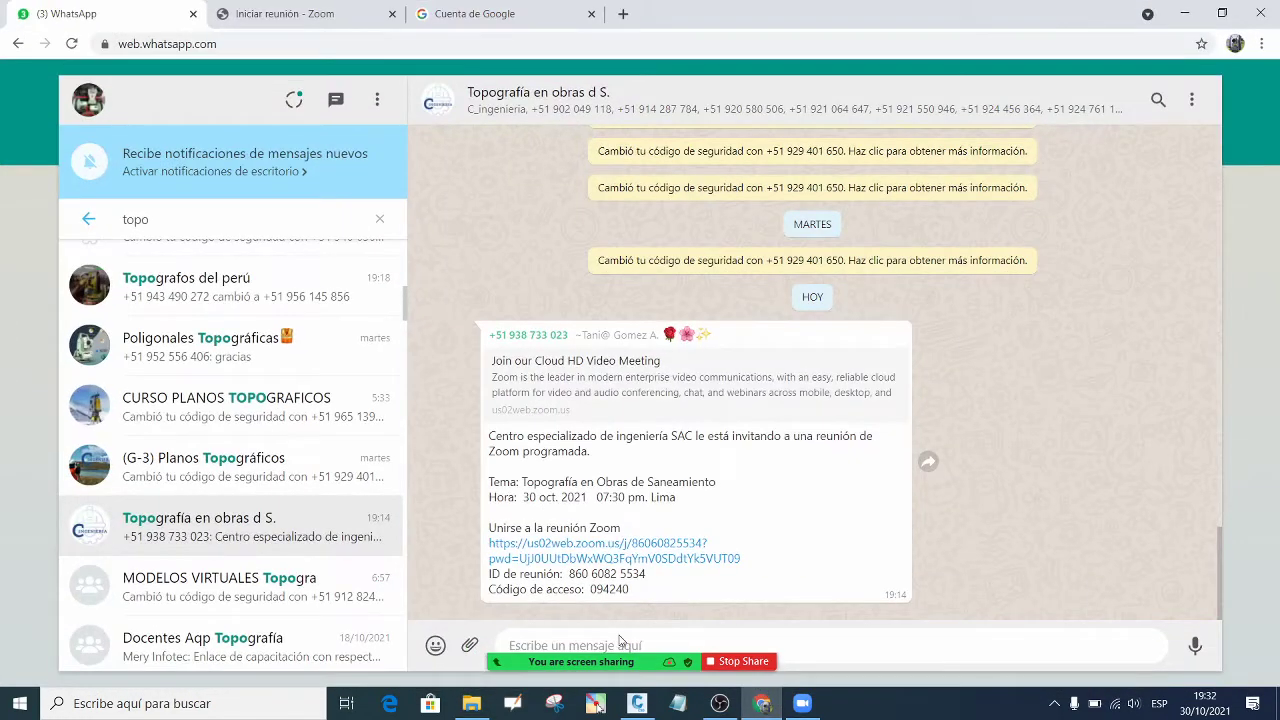
click(470, 645)
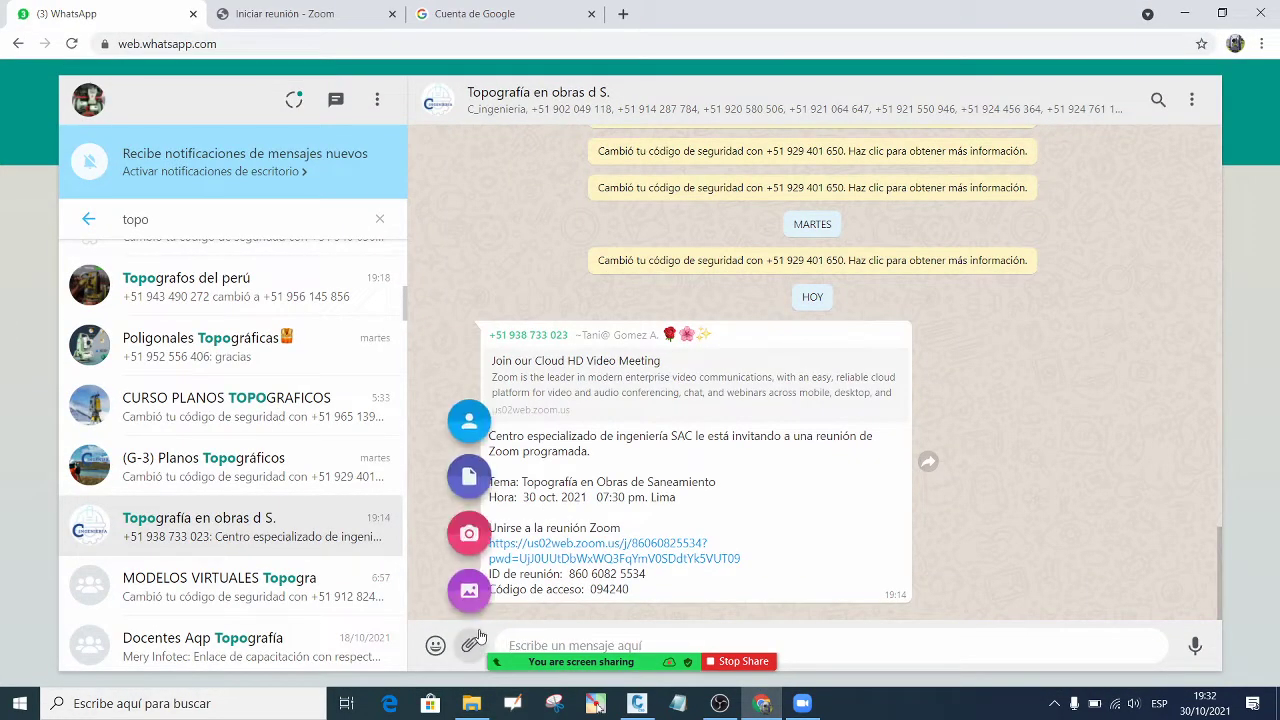
click(469, 483)
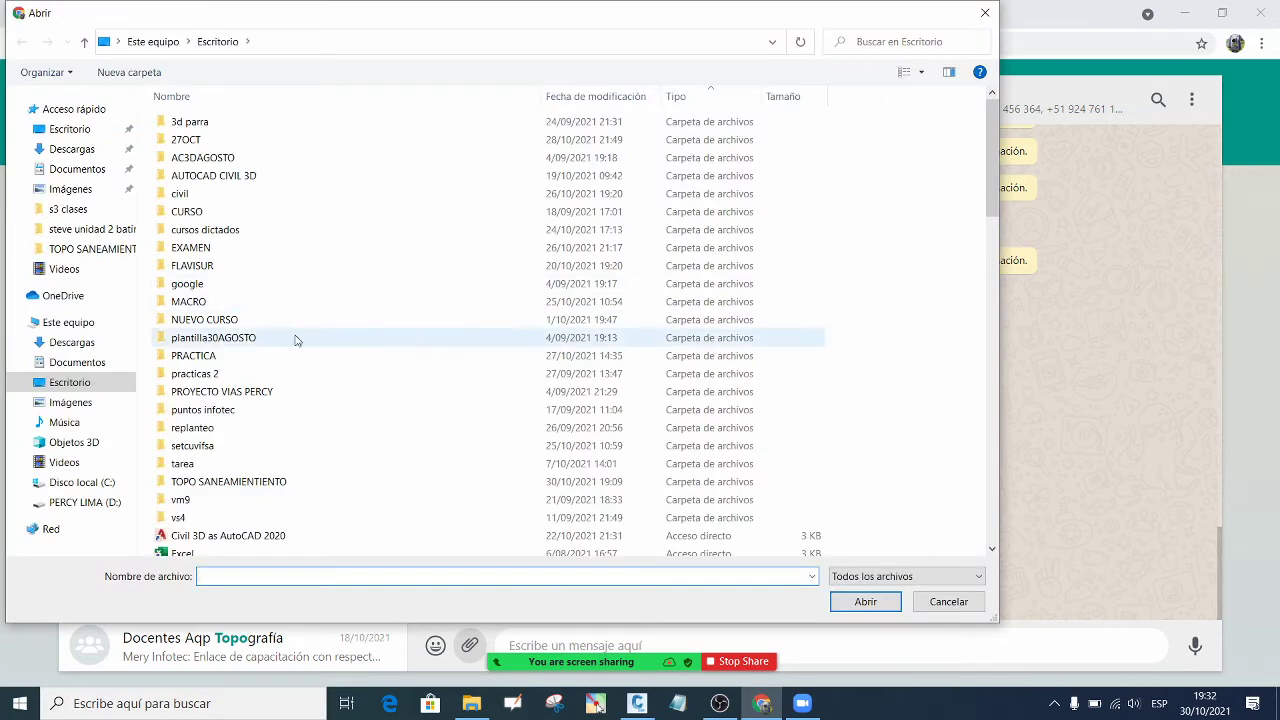
click(285, 484)
double_click(285, 484)
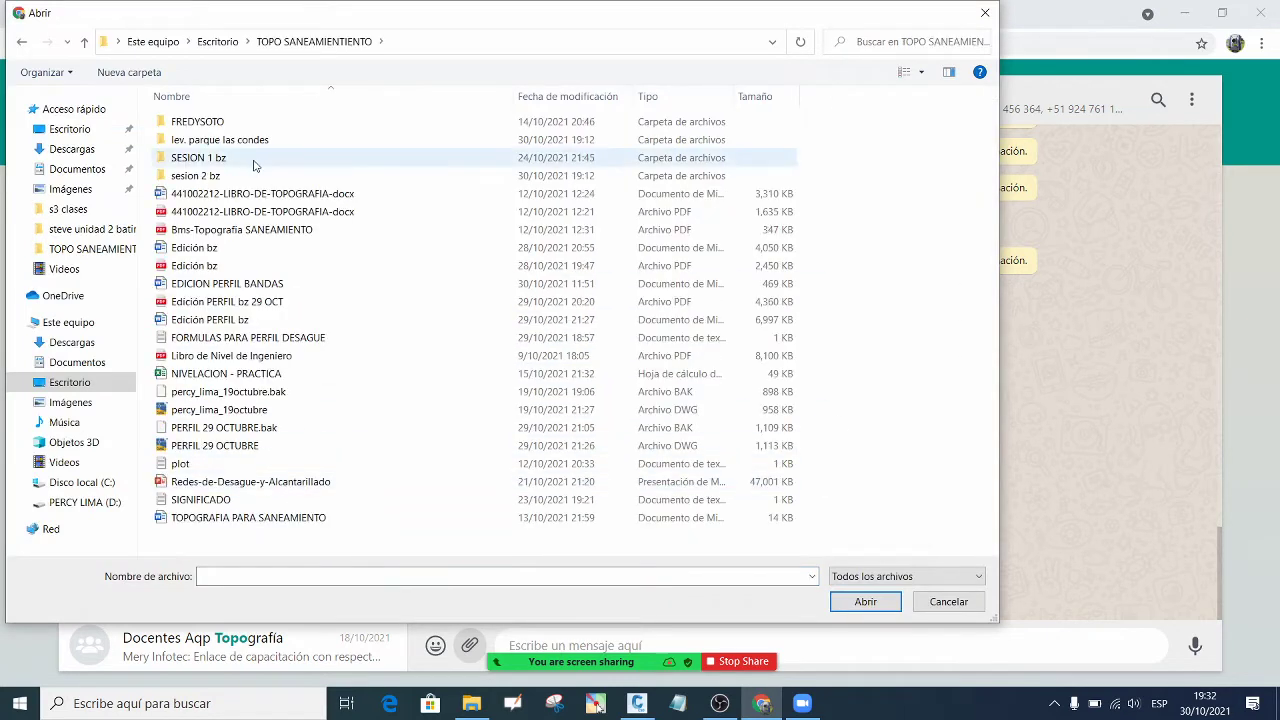
double_click(230, 177)
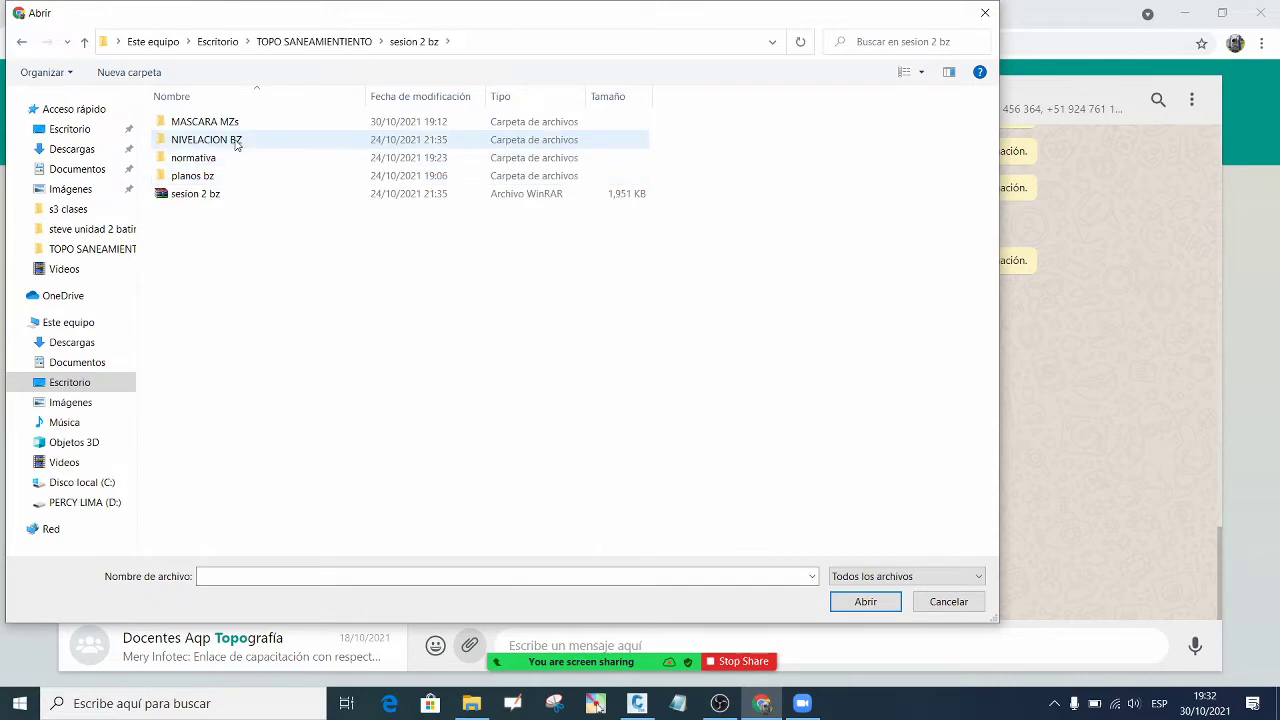
double_click(236, 142)
drag(255, 209, 193, 118)
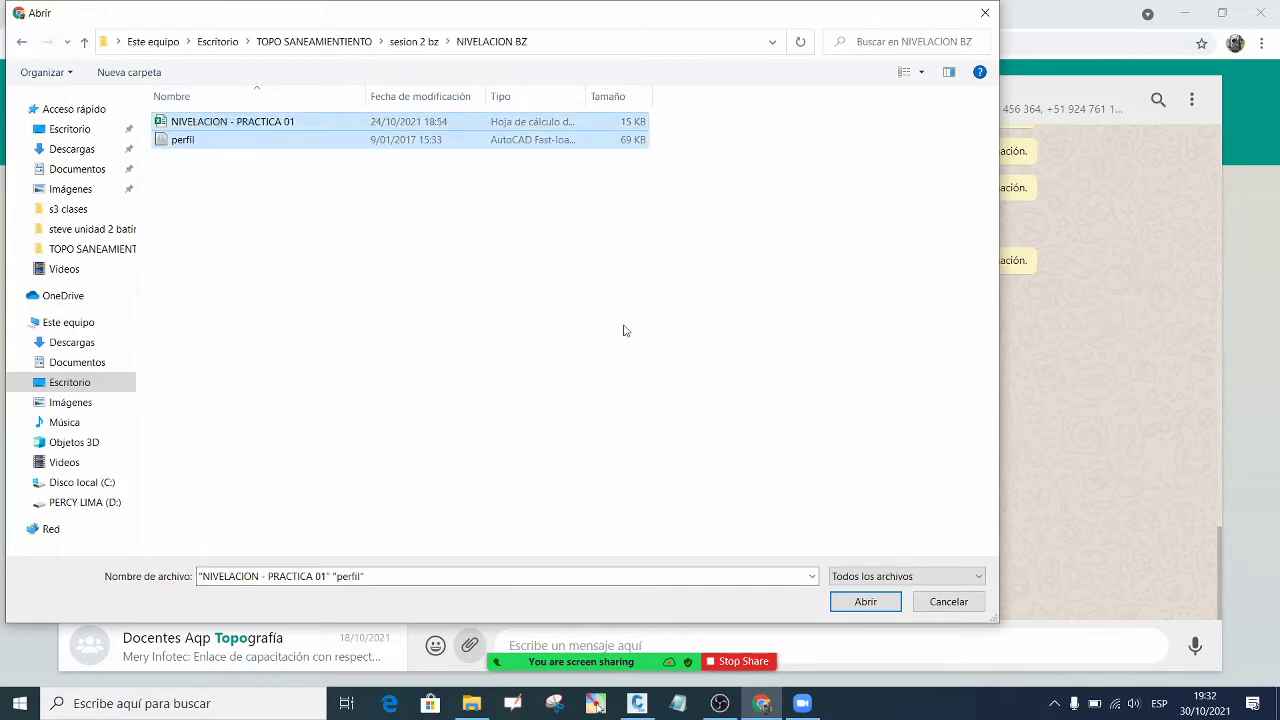
click(862, 601)
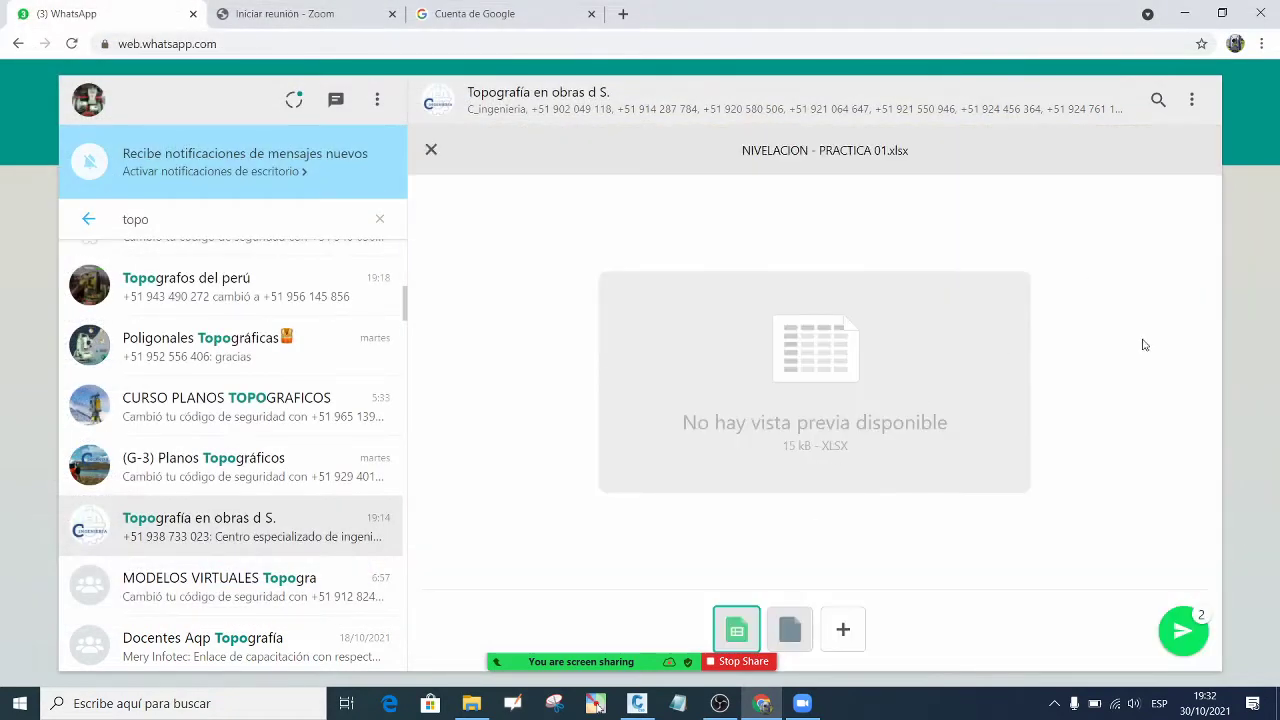
click(1183, 630)
click(1185, 13)
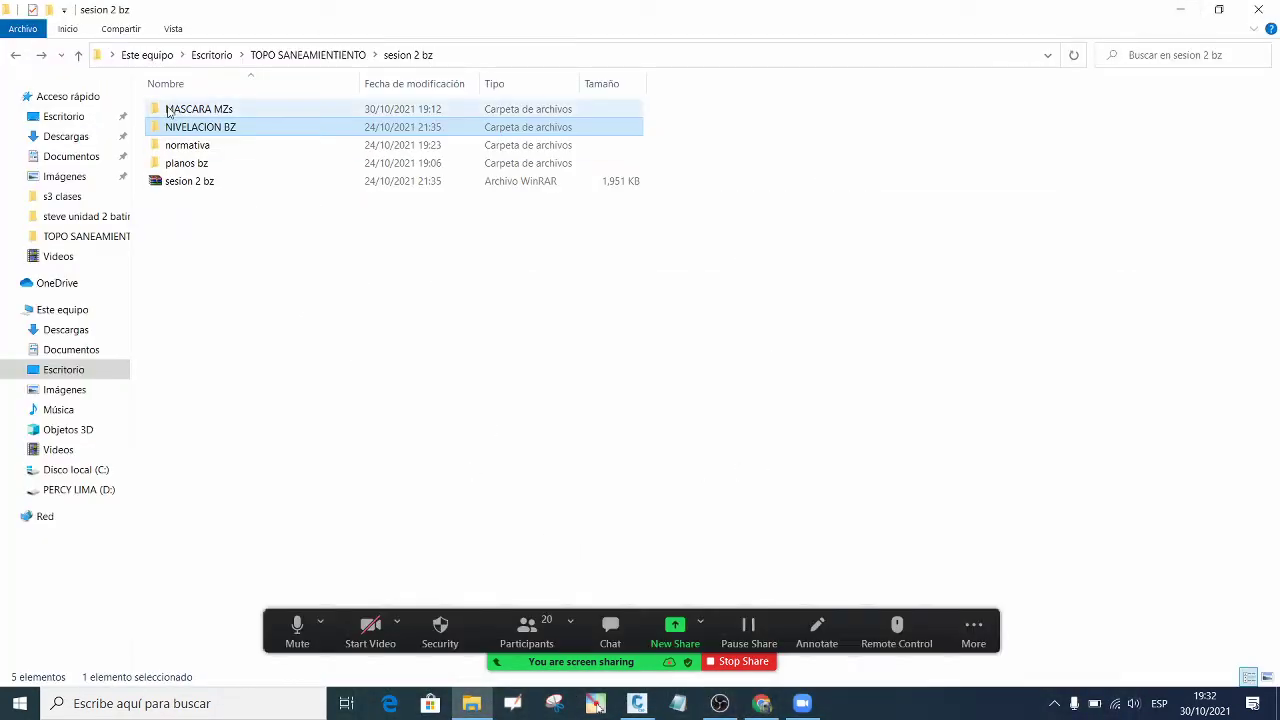
Open the NIVELACION - PRACTICA 01 workbook from the NIVELACION BZ folder in Excel
double_click(212, 130)
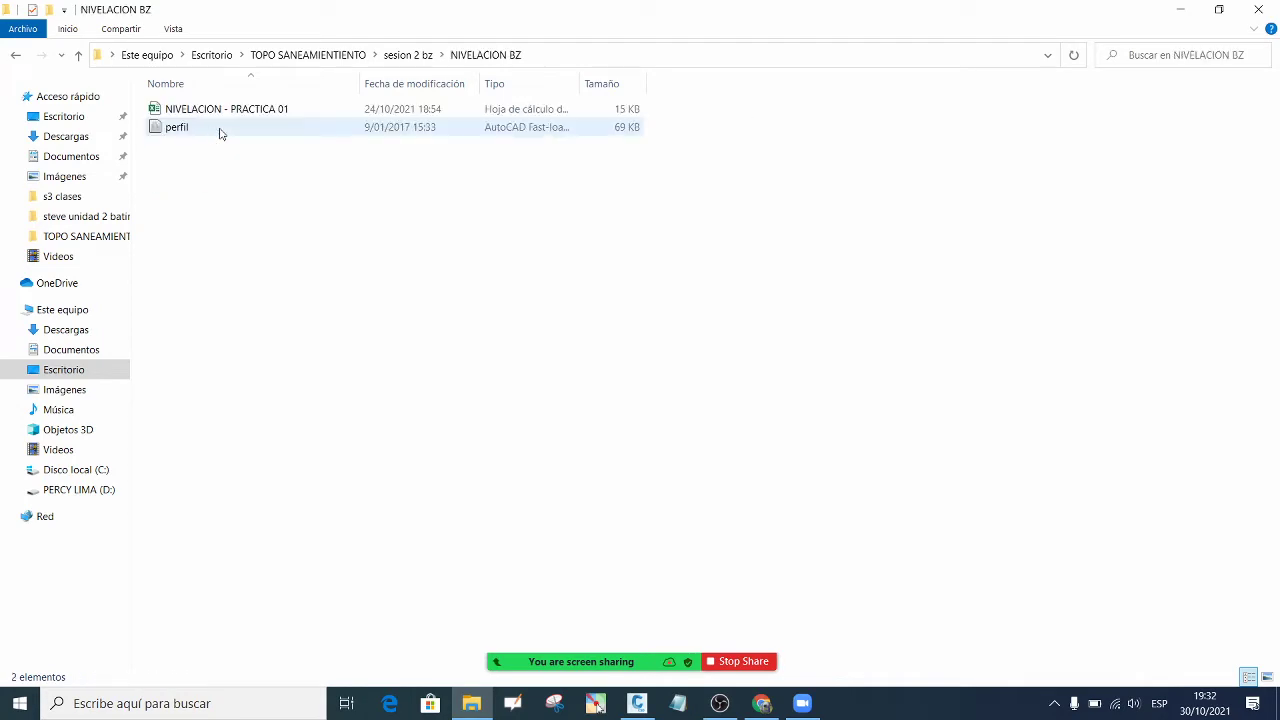
double_click(217, 109)
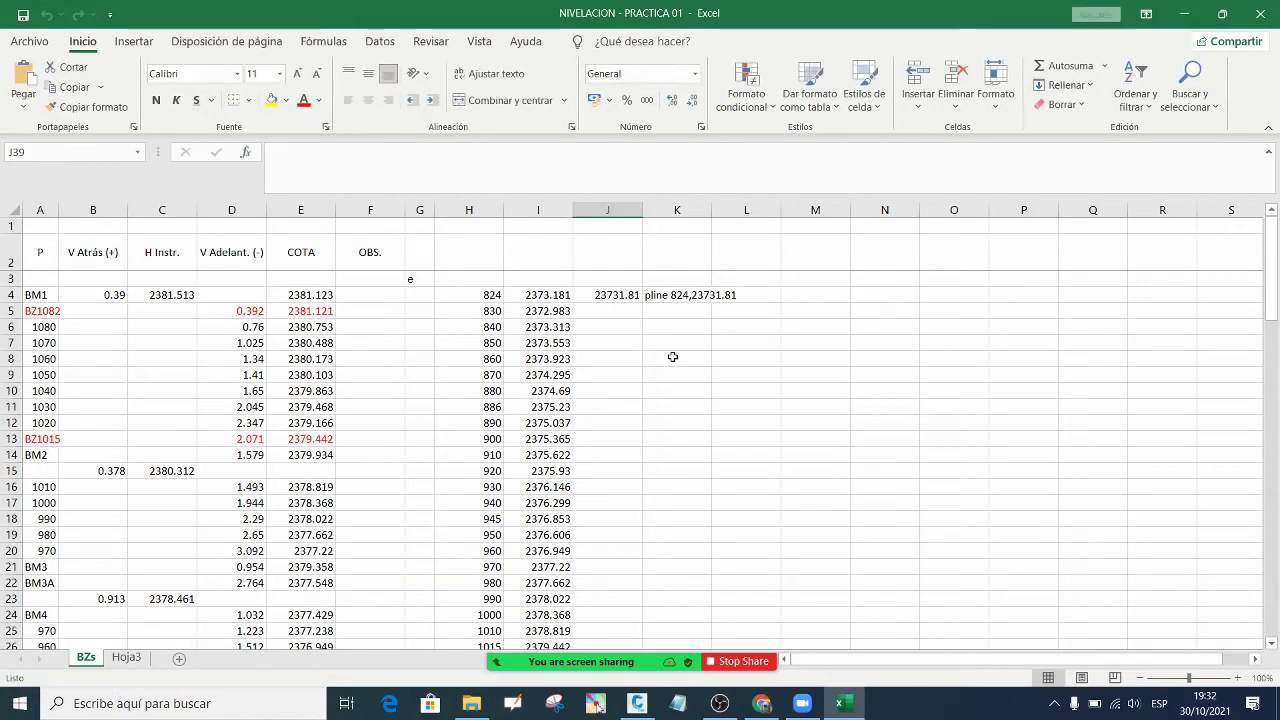
click(673, 357)
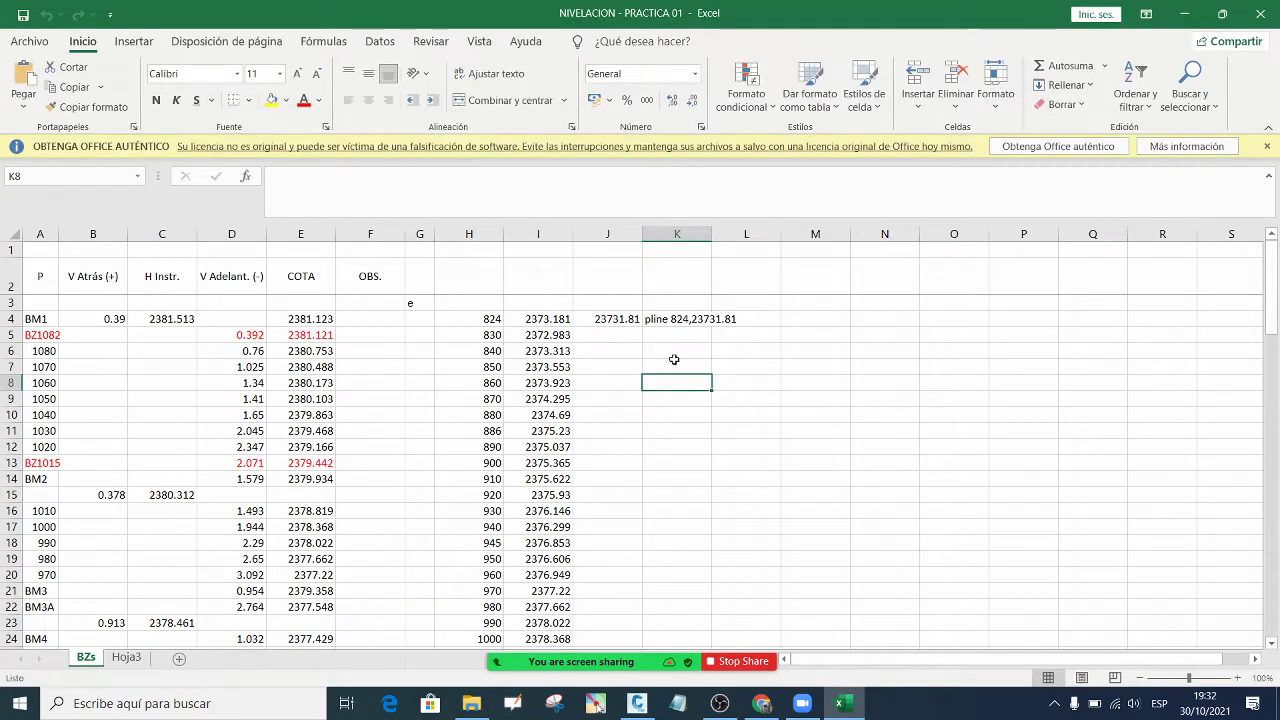
Examine the levelling table on the BZs sheet, checking points BM1, BZ1082, BZ1015 and BM2 in the P column
click(1237, 678)
click(1237, 678)
click(1237, 678)
click(1237, 678)
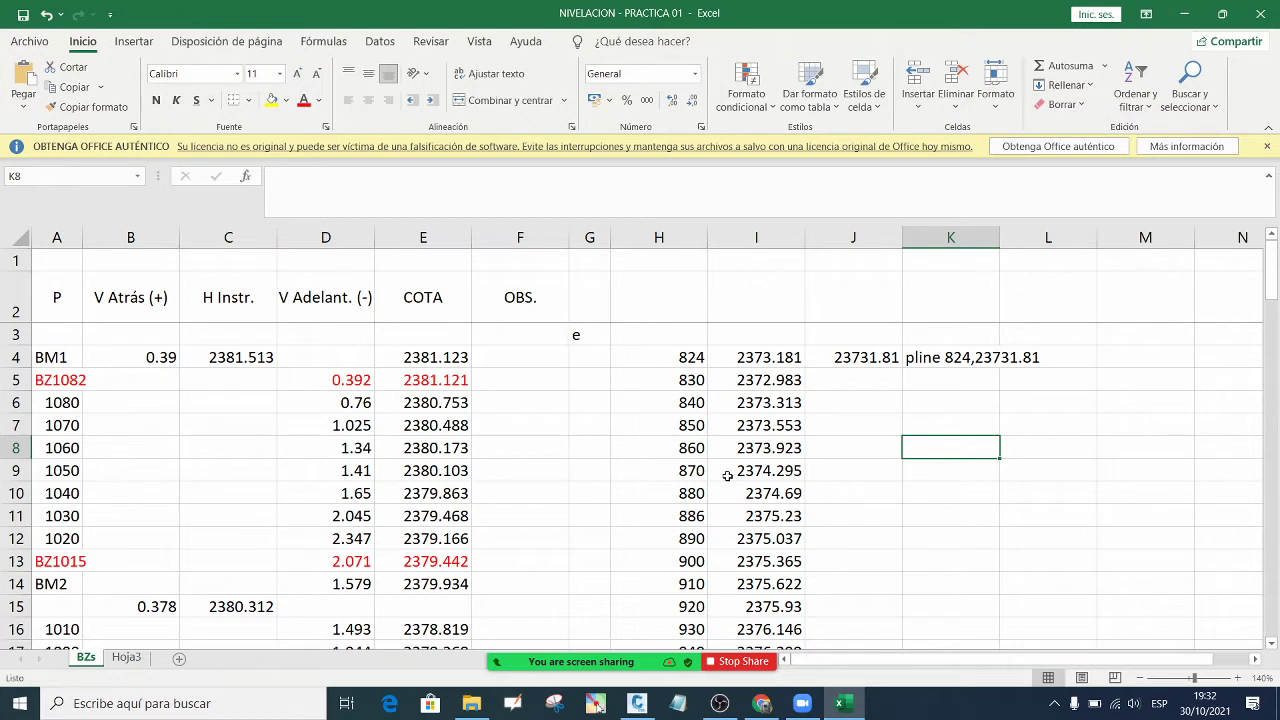
scroll(780, 425, down, 2)
scroll(780, 420, up, 2)
click(54, 358)
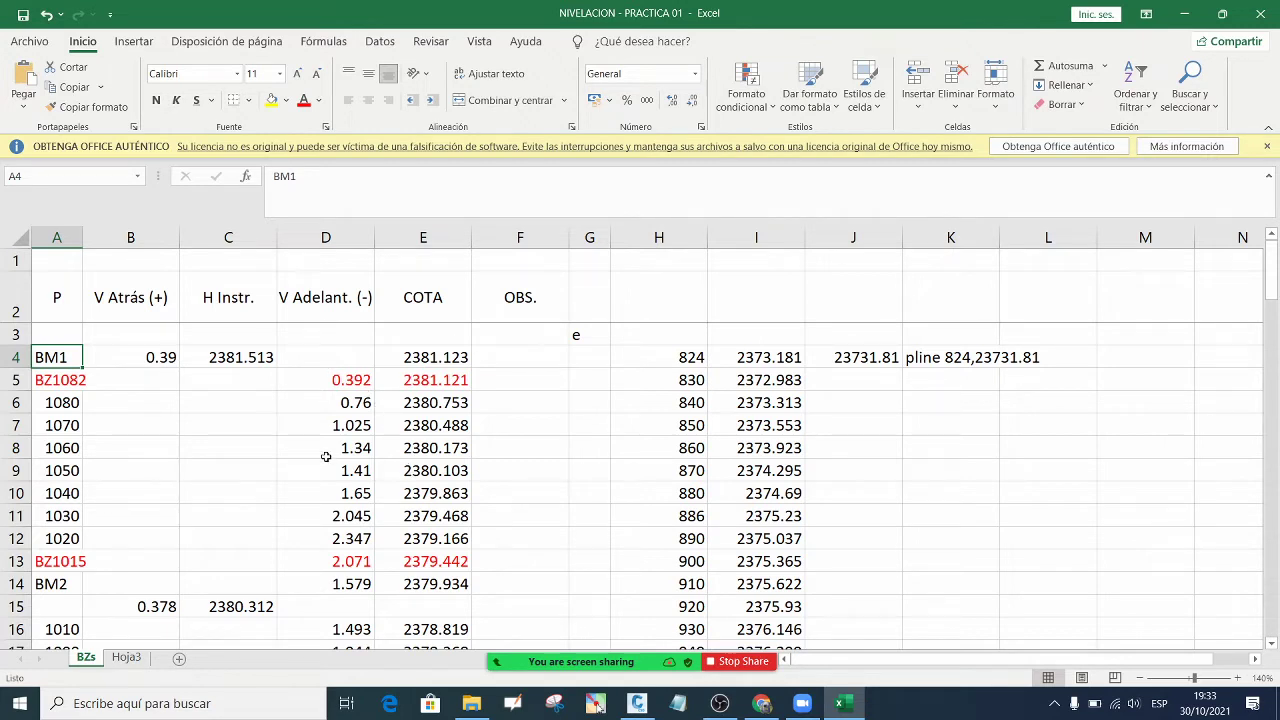
click(64, 381)
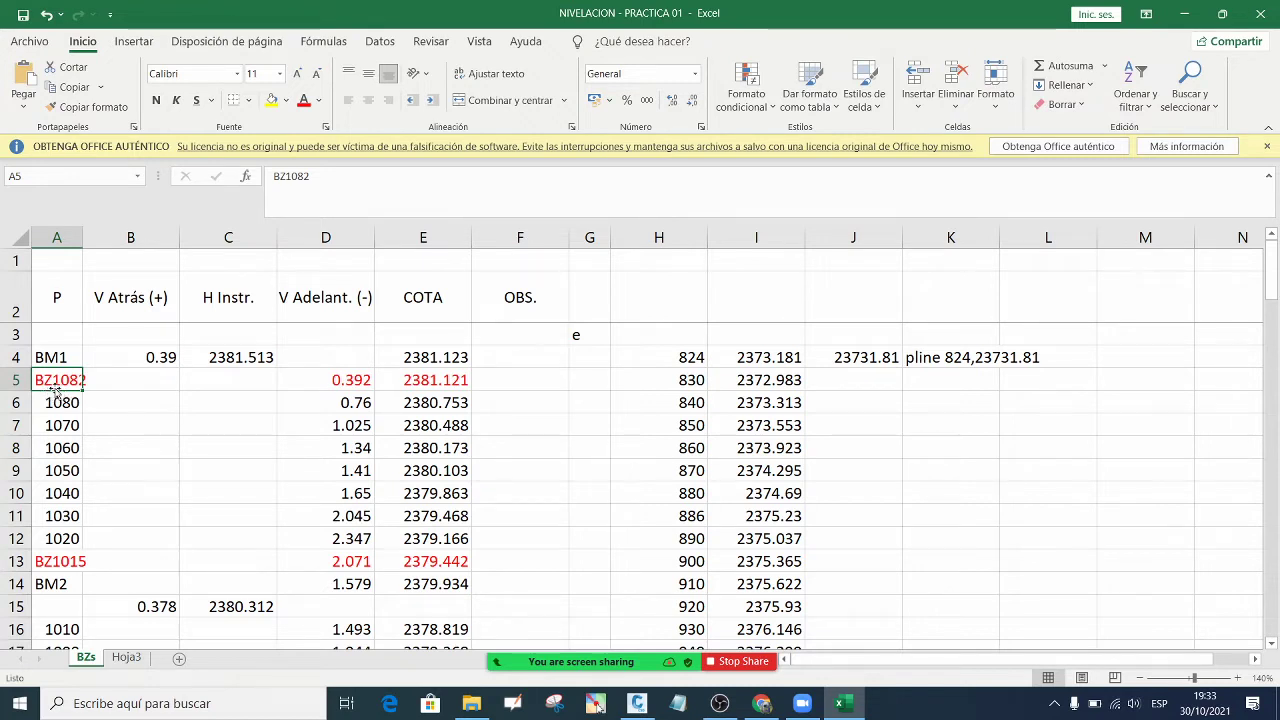
click(106, 401)
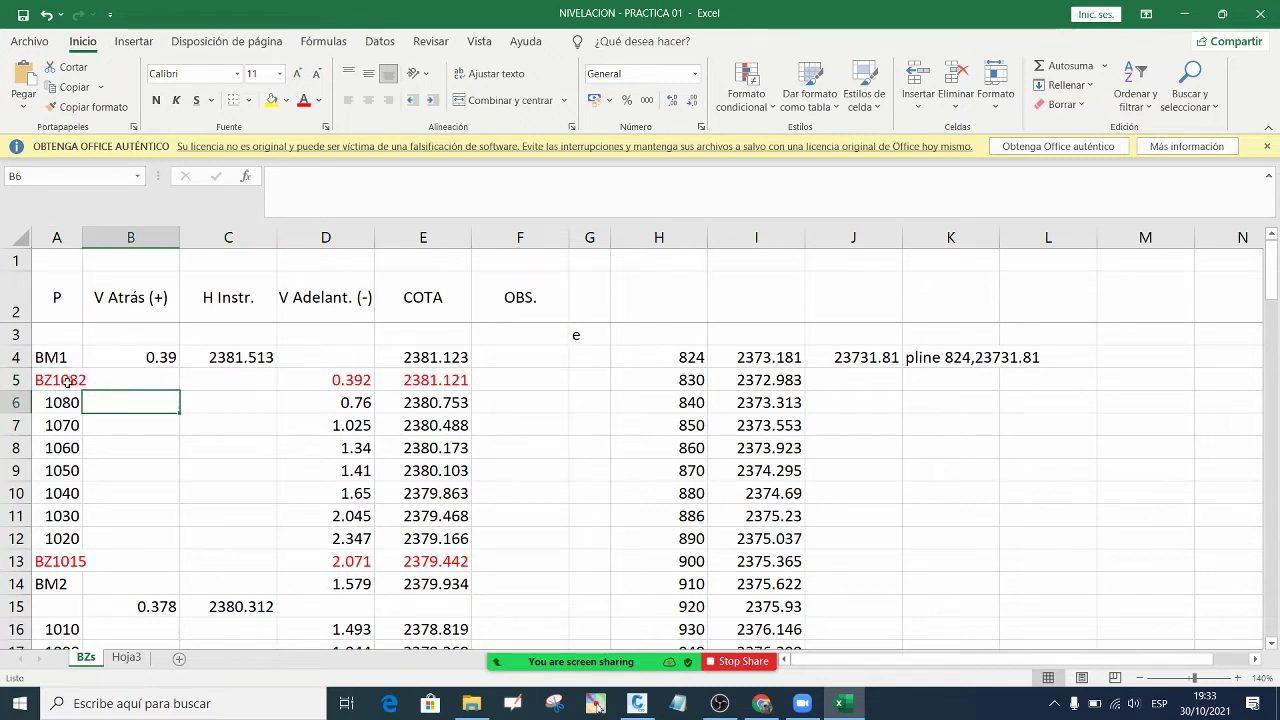
click(65, 383)
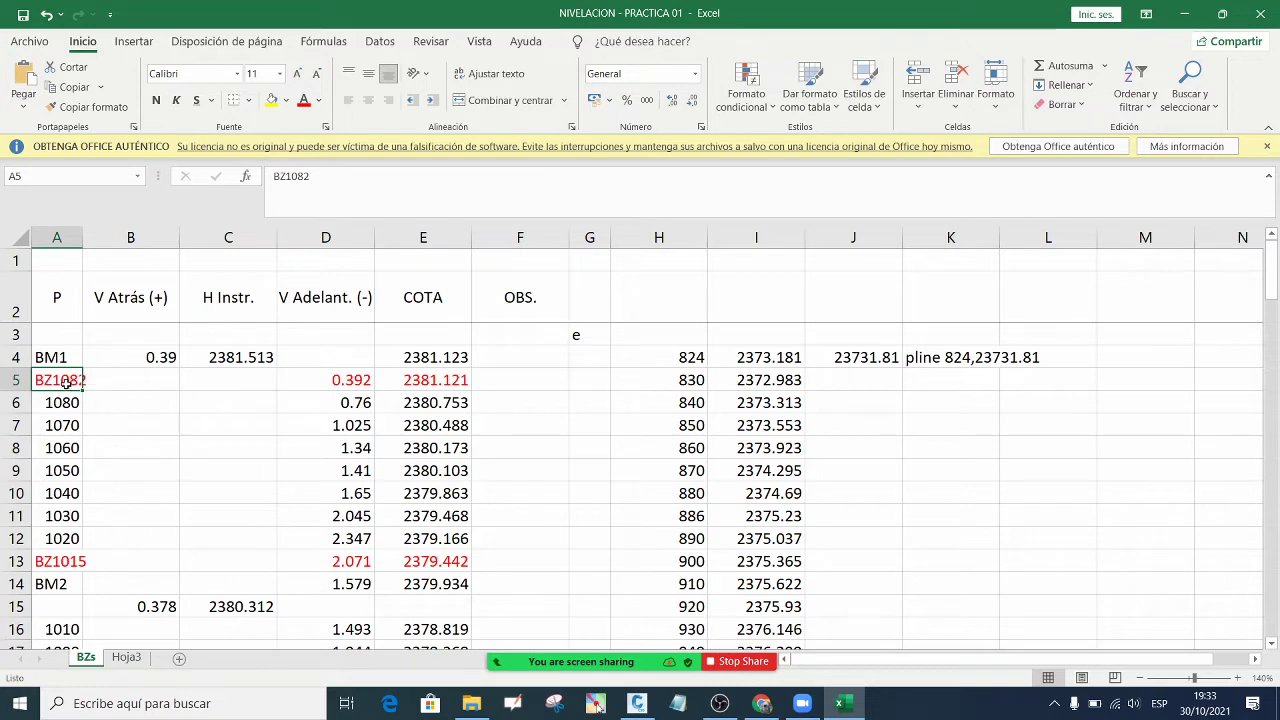
click(66, 566)
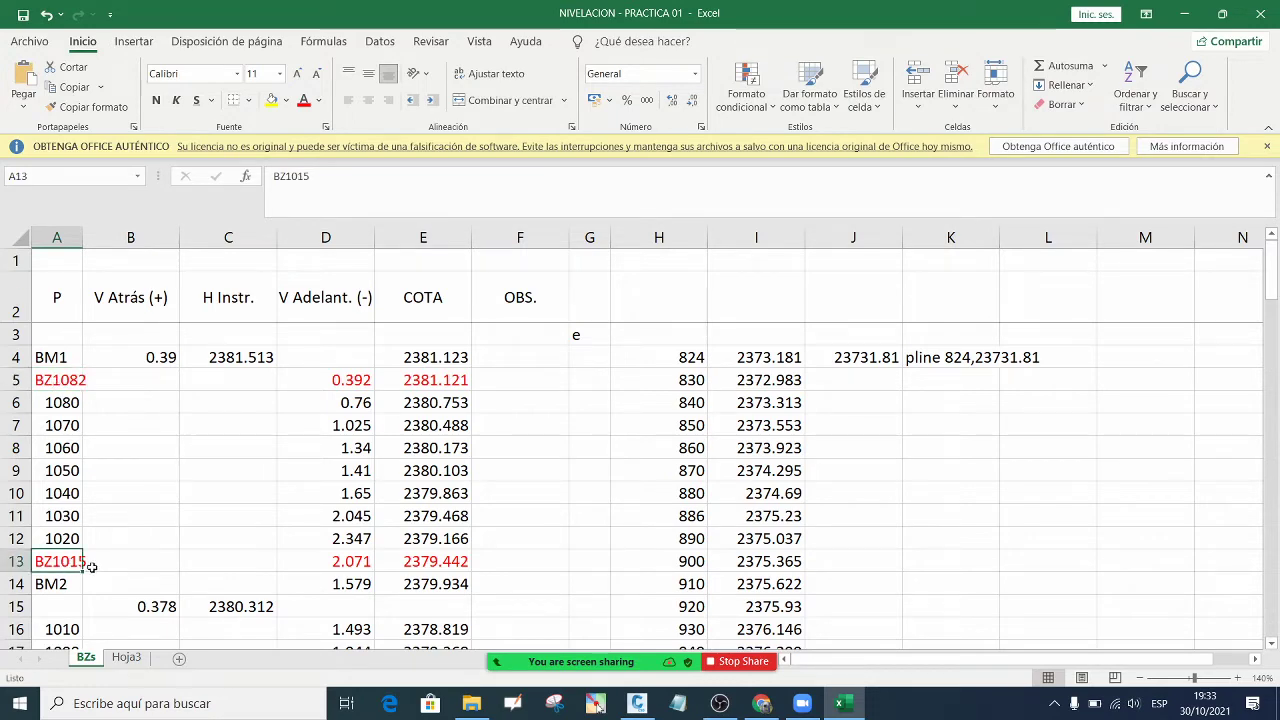
scroll(101, 563, down, 2)
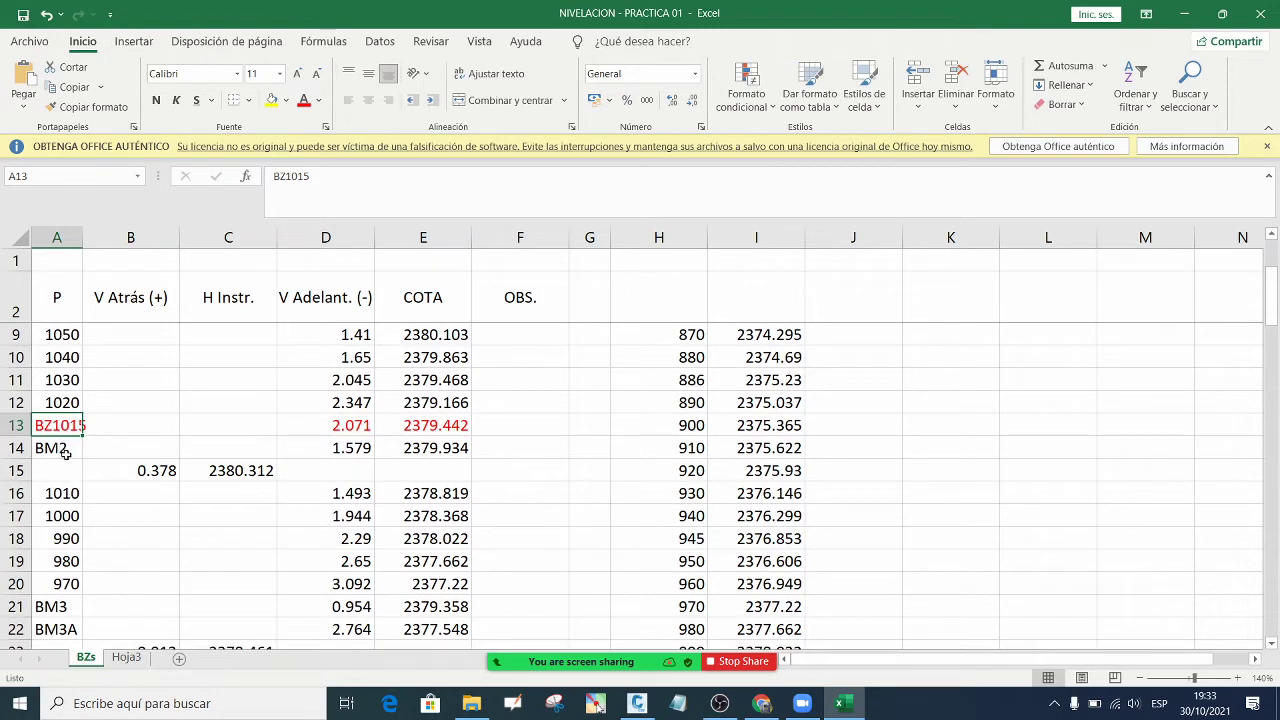
scroll(100, 450, down, 1)
click(73, 383)
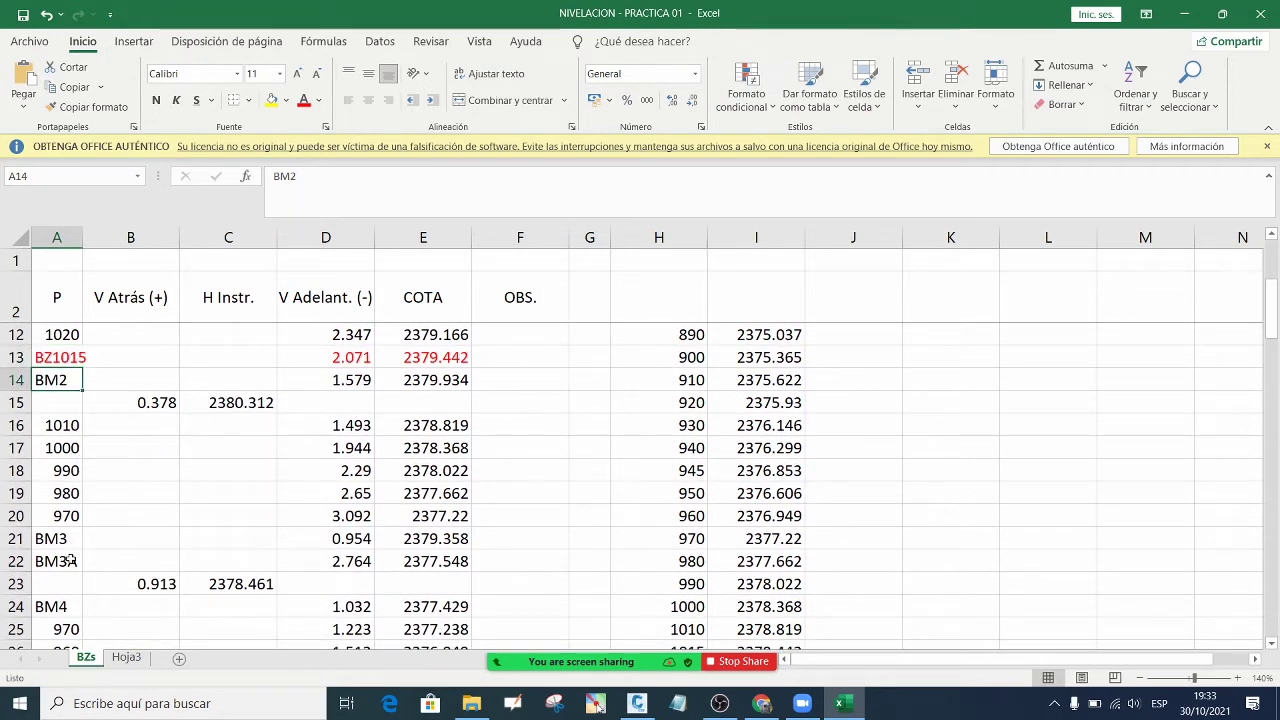
Examine the levelling table beyond BM2 and the list in columns H and I with the sheet zoomed out to 110%
scroll(73, 561, down, 5)
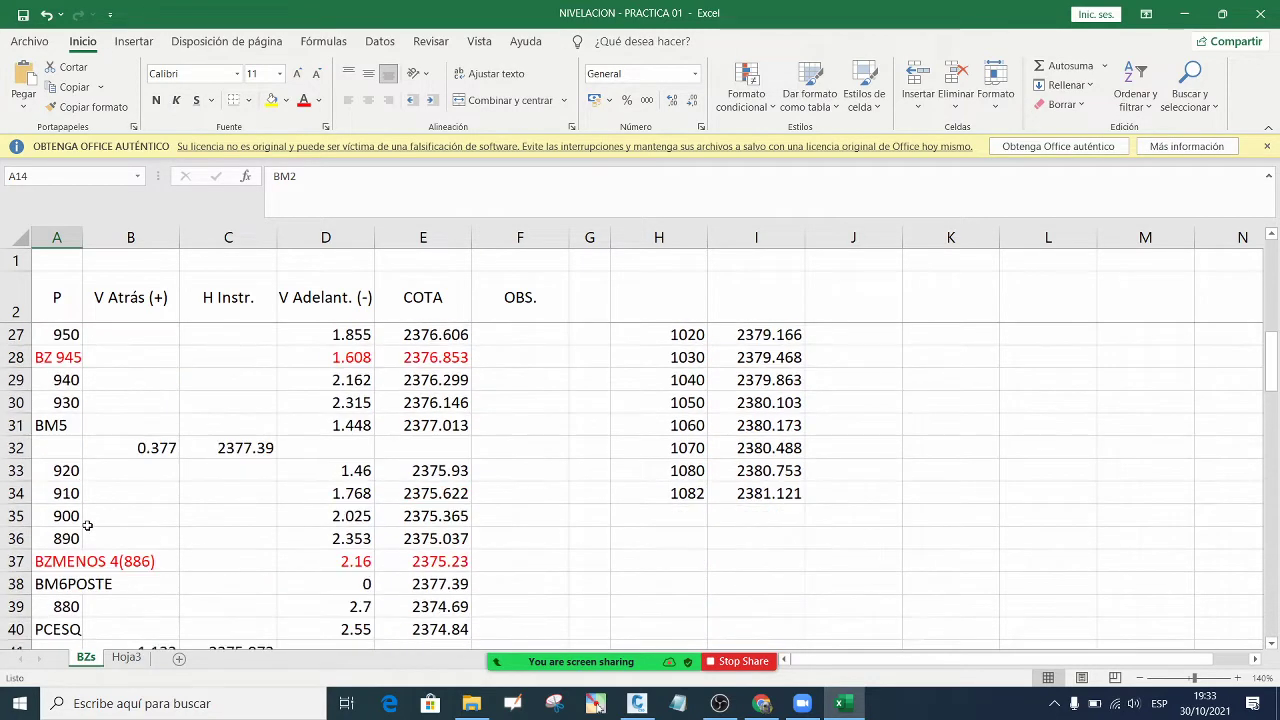
scroll(133, 481, up, 2)
scroll(133, 481, up, 4)
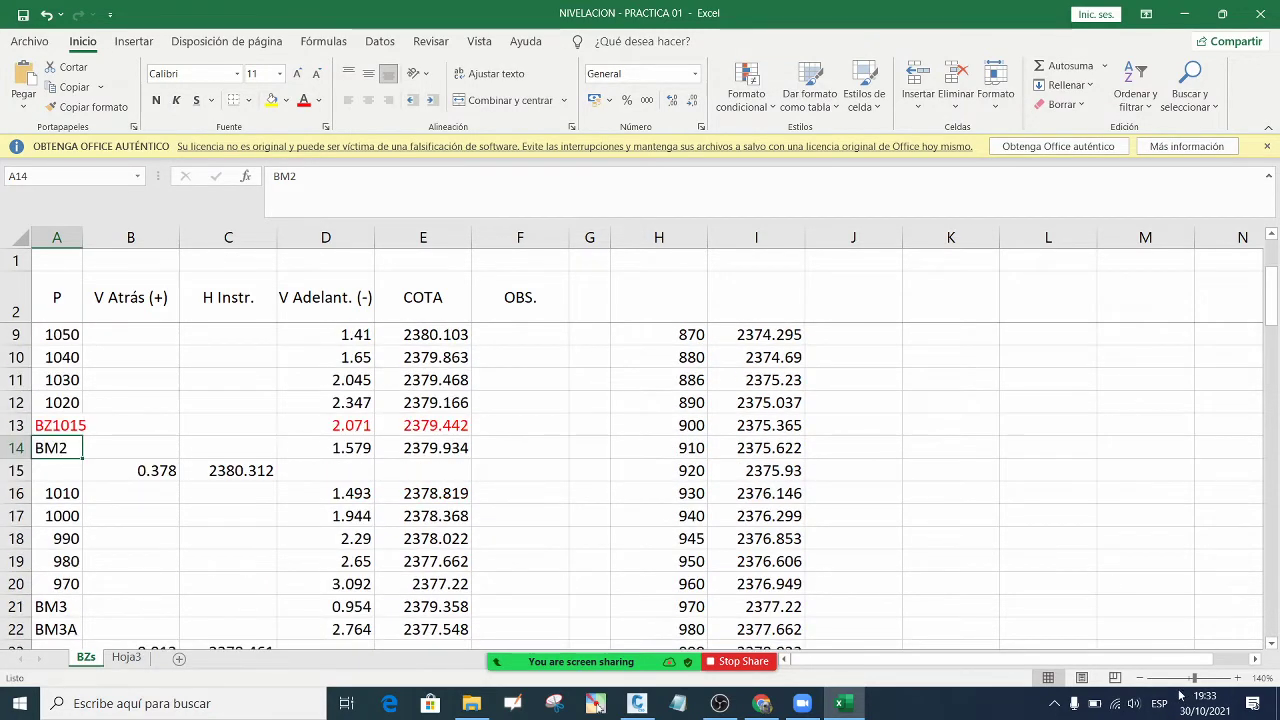
click(1140, 678)
click(1140, 678)
click(1140, 678)
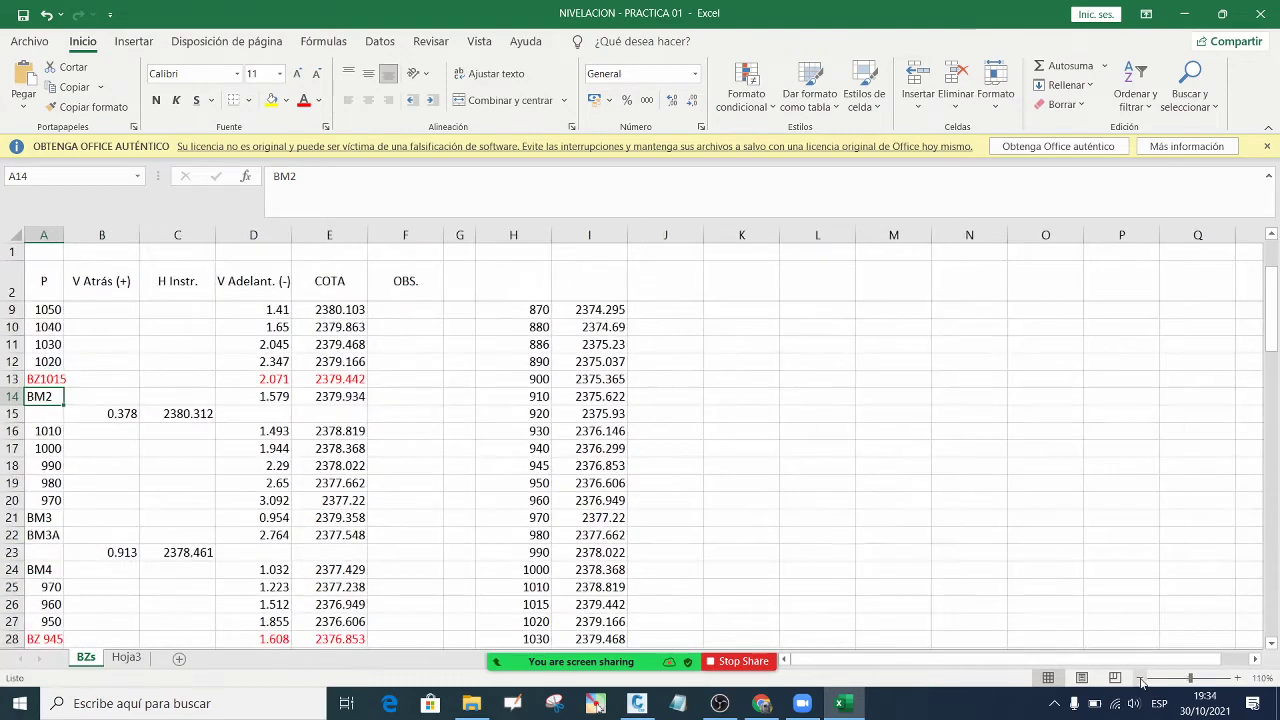
scroll(646, 436, up, 2)
scroll(620, 420, down, 6)
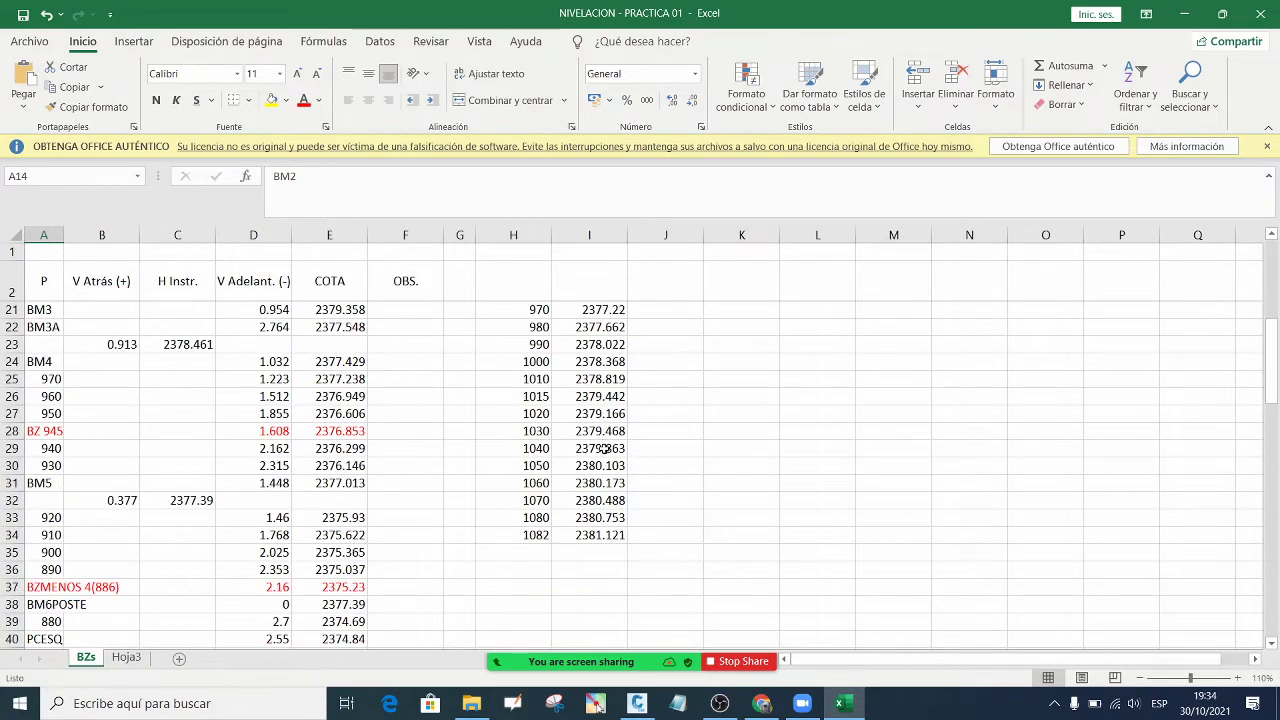
scroll(591, 465, up, 6)
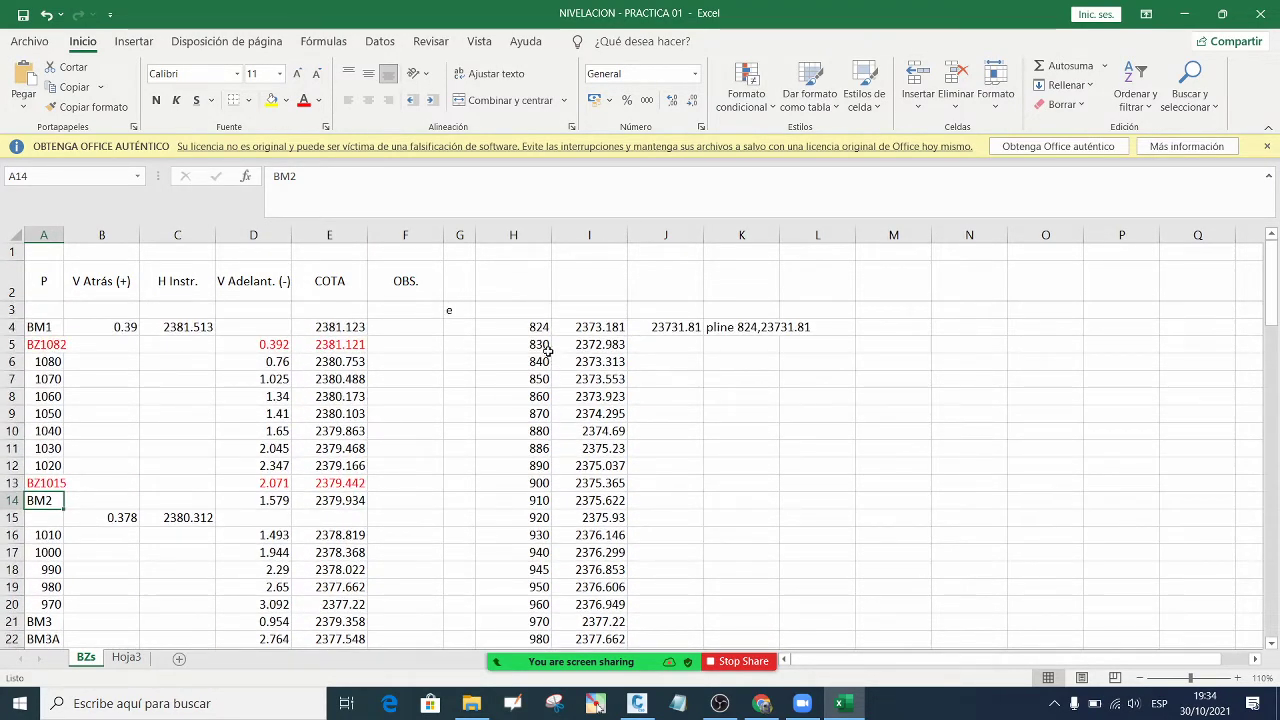
Compare station 824 in cell H4 with point ZB824.75 in the P column
click(538, 328)
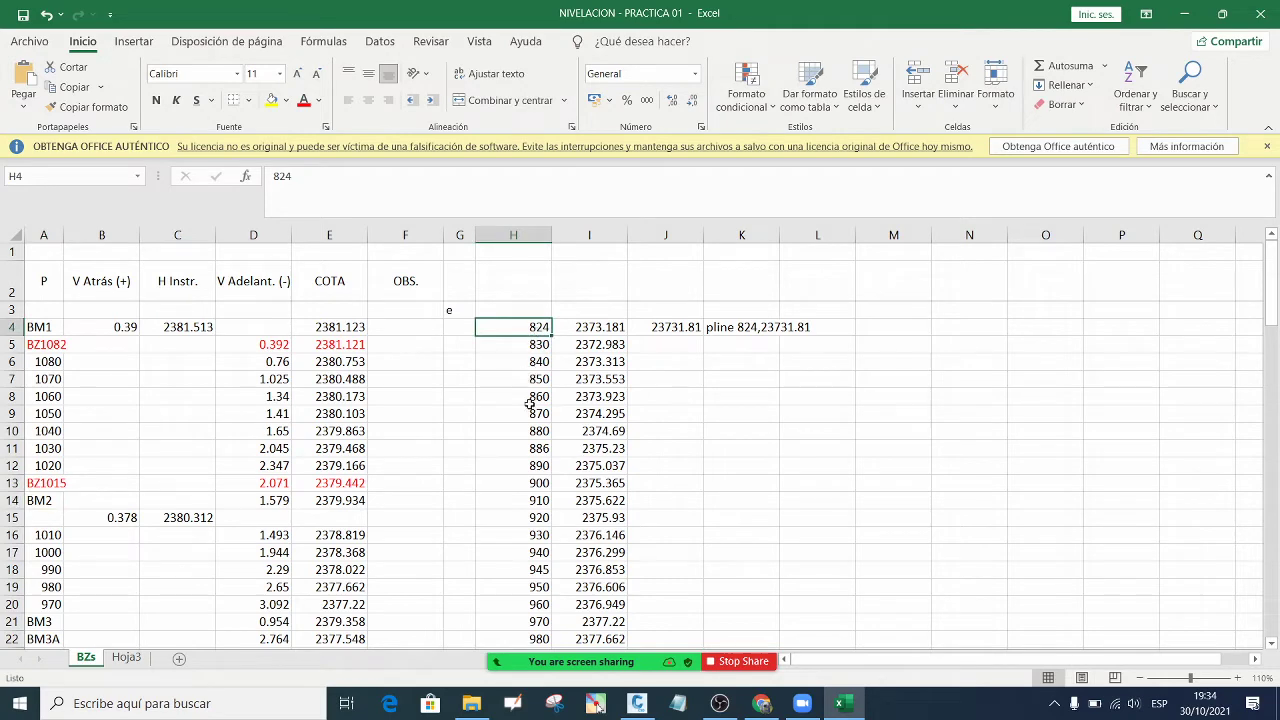
scroll(60, 548, down, 9)
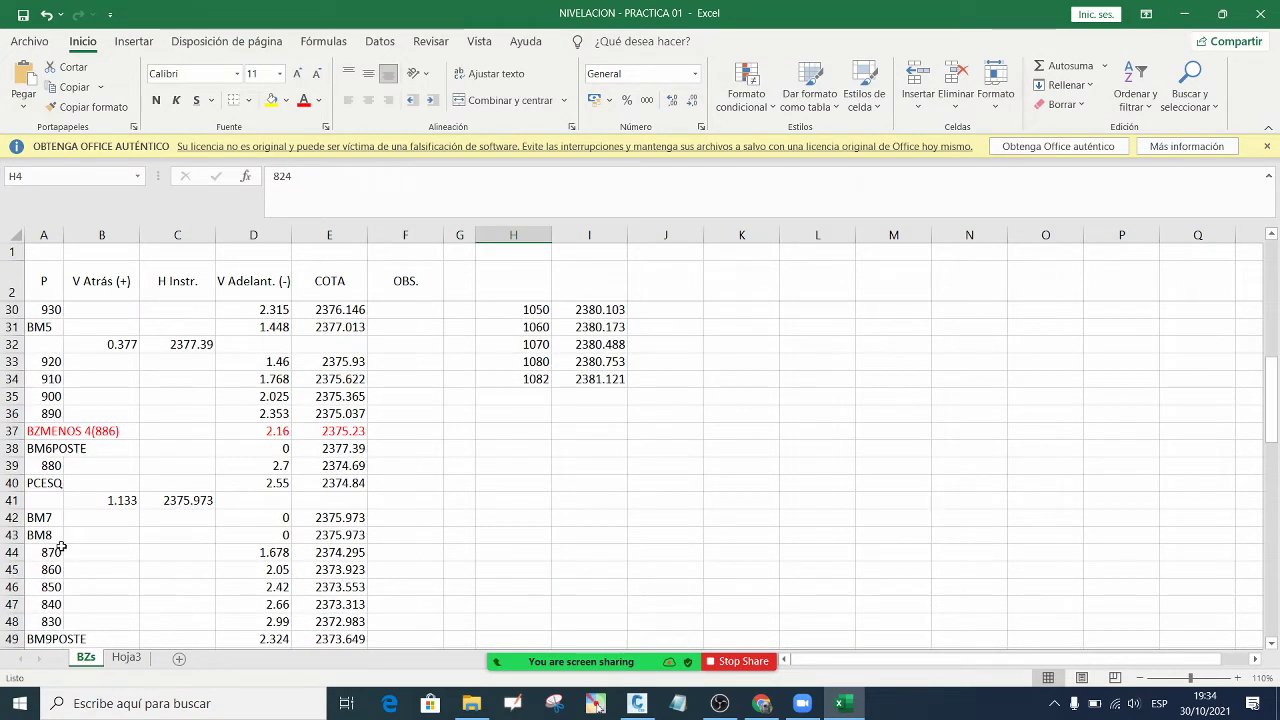
scroll(77, 556, down, 2)
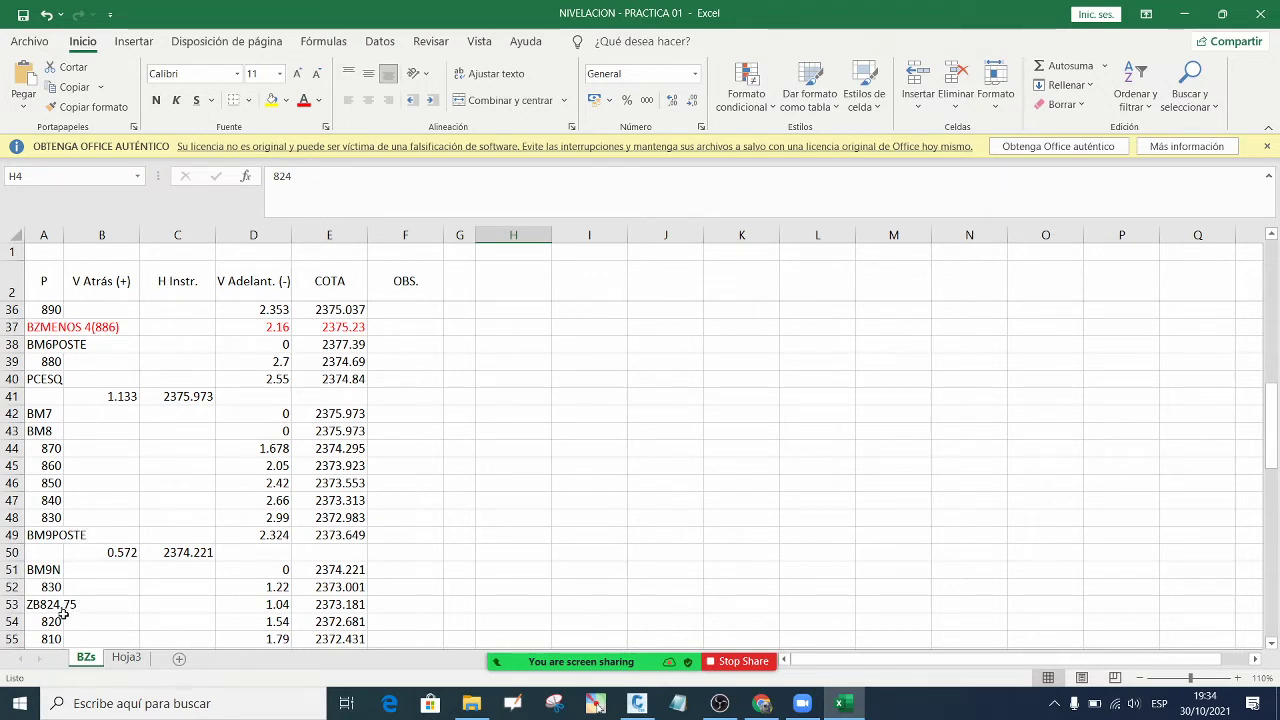
click(32, 606)
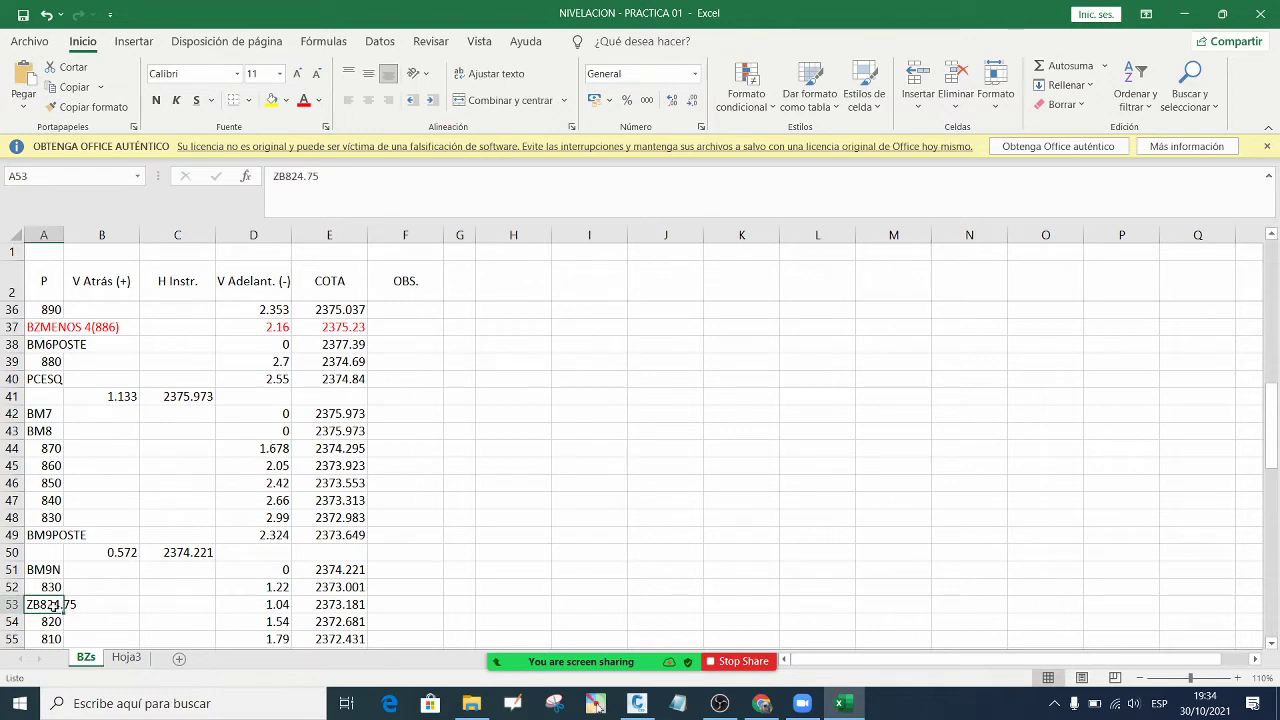
scroll(488, 497, up, 11)
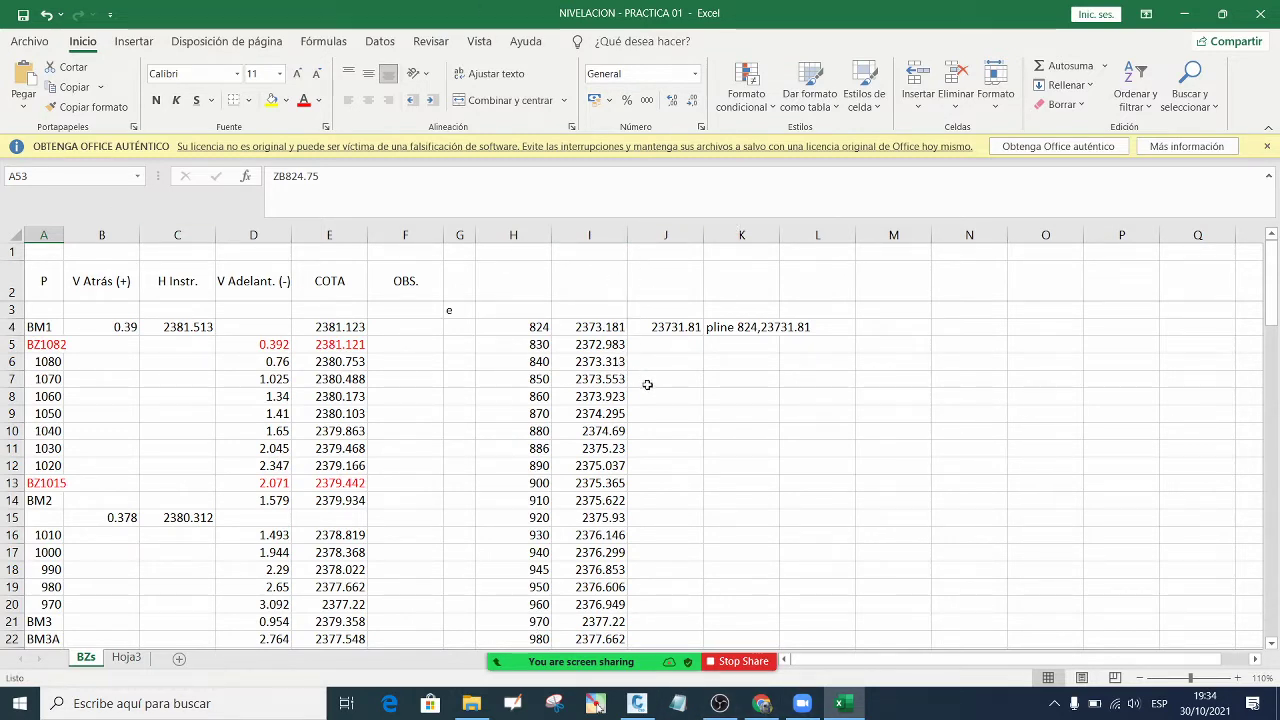
click(538, 327)
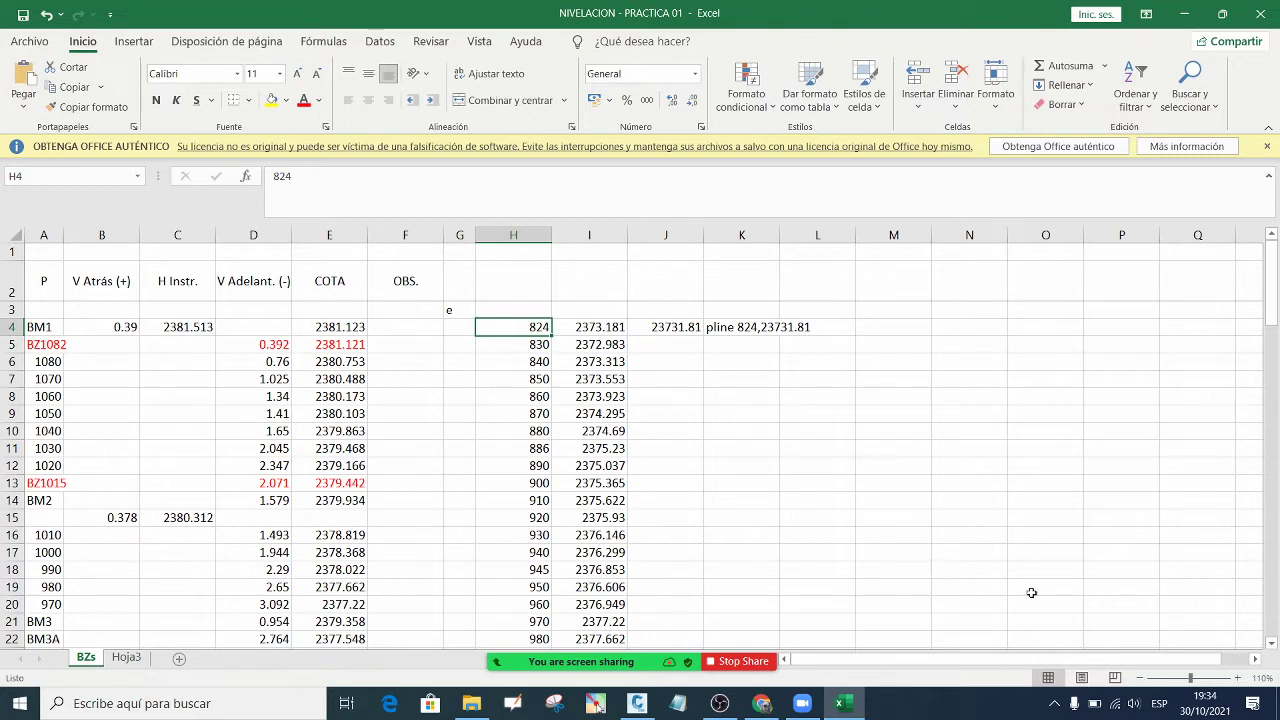
Zoom the sheet to 130% and examine the first stations in column H and the elevation formula in I4
click(1237, 679)
click(1237, 679)
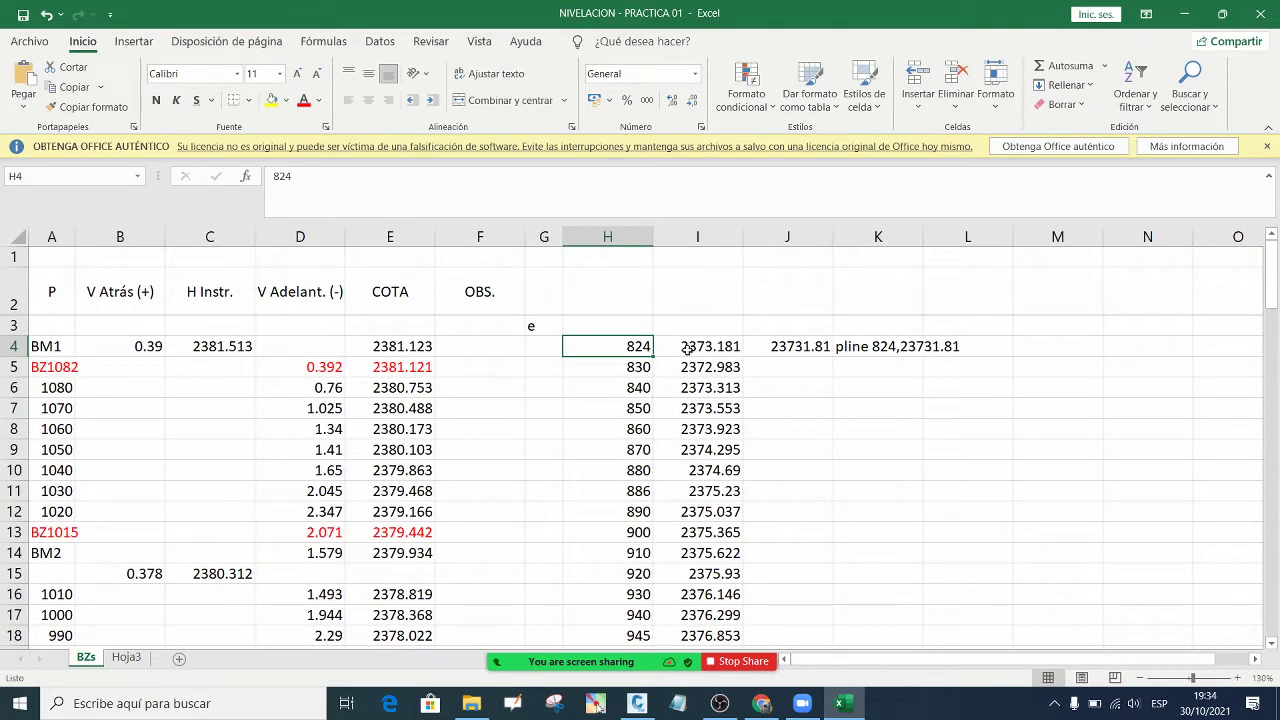
drag(642, 346, 620, 384)
click(604, 367)
click(707, 346)
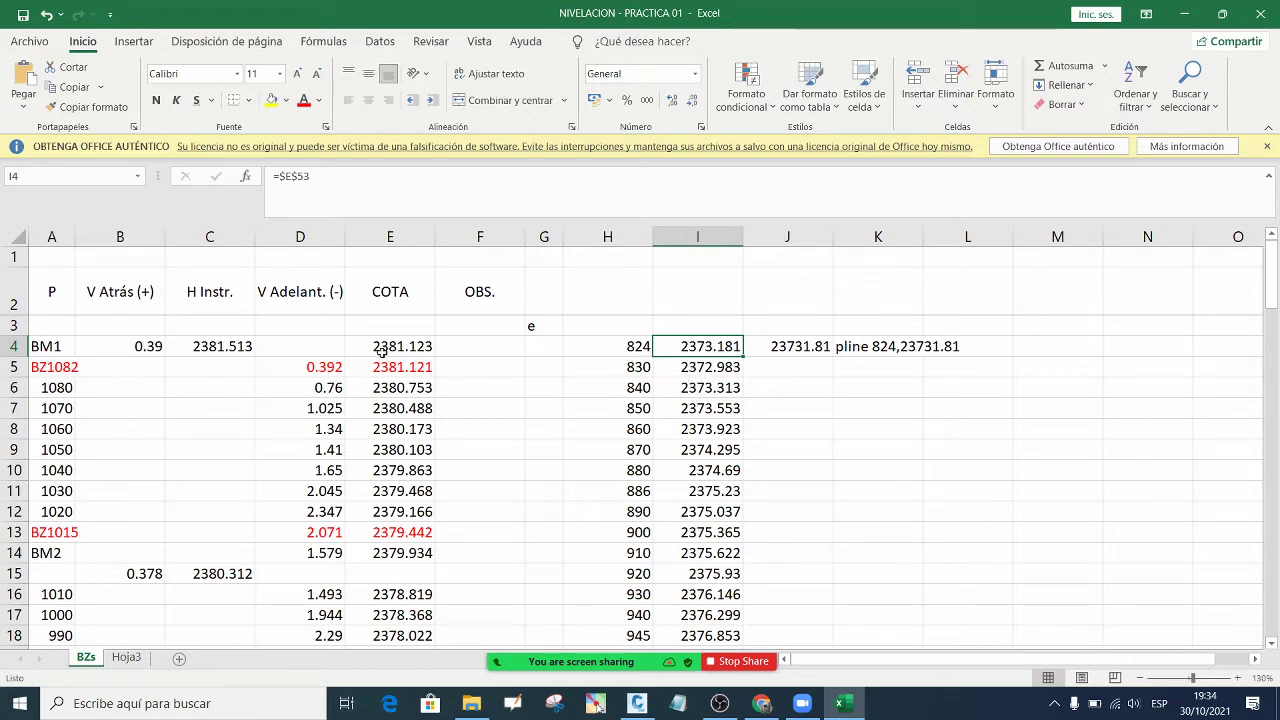
Trace the elevation of station 824 in I4 back to the COTA formula of point ZB824.75 in E53
click(630, 347)
scroll(488, 410, down, 9)
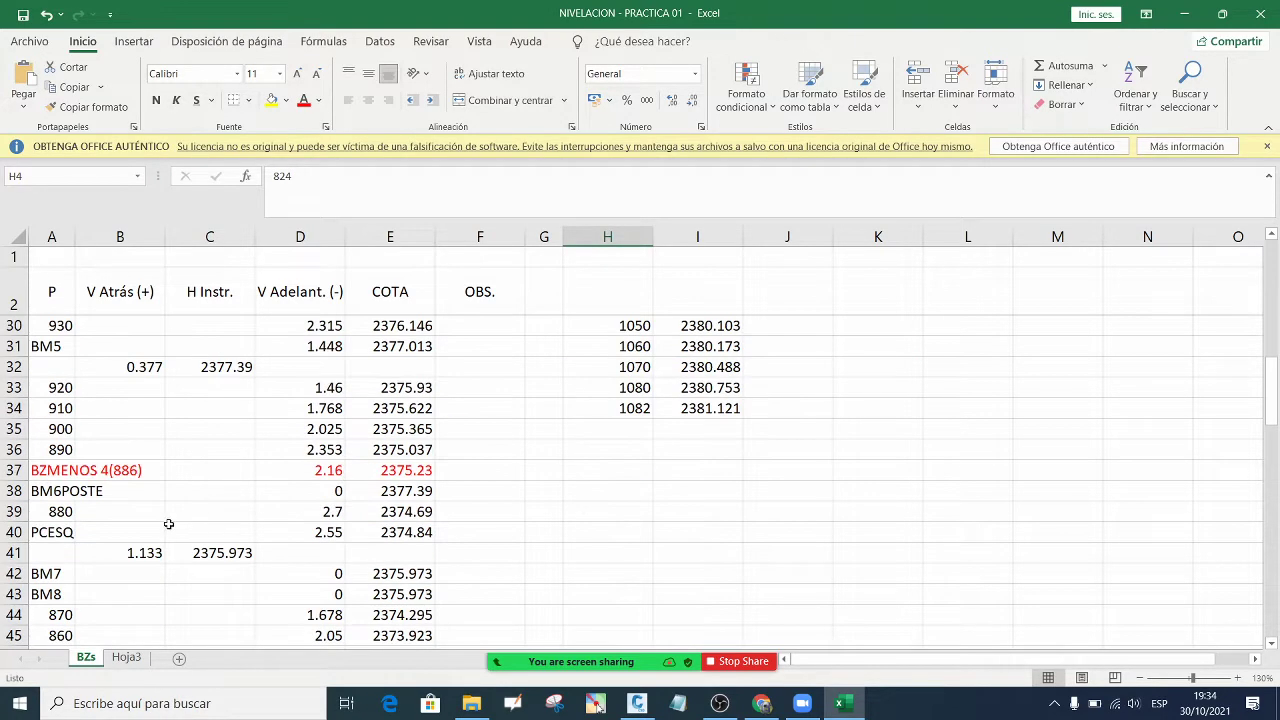
scroll(178, 505, down, 11)
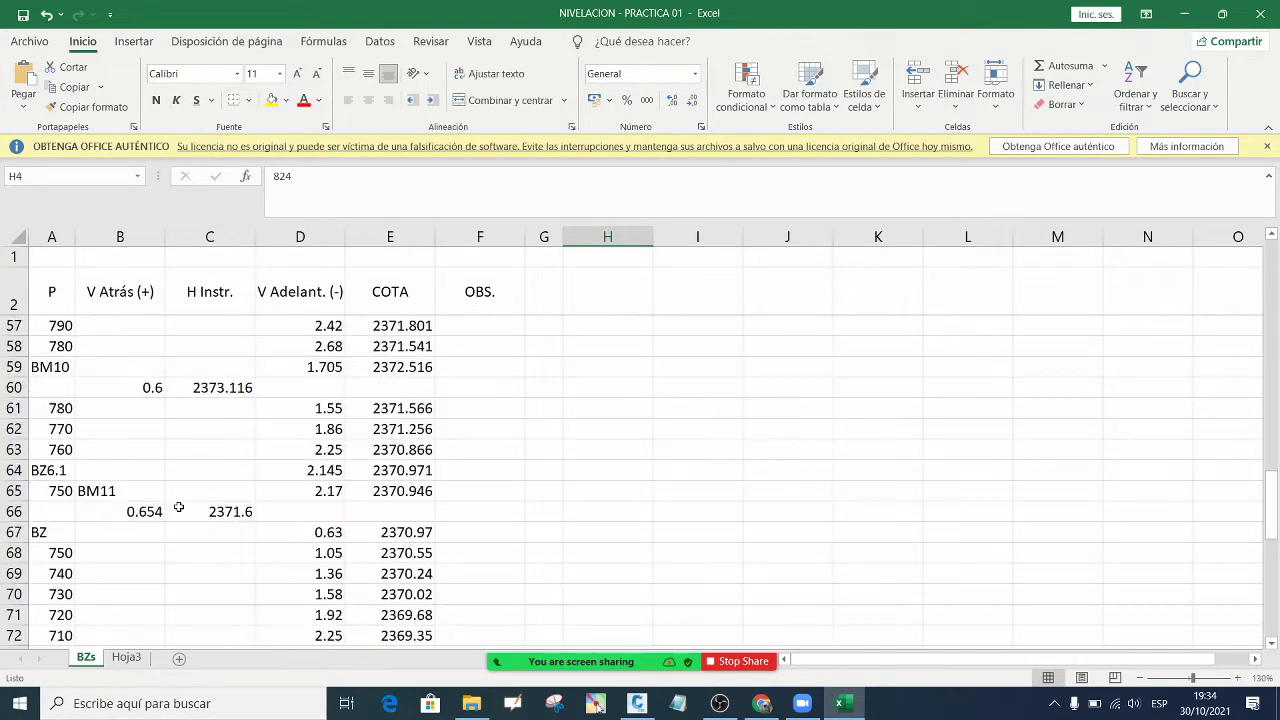
scroll(178, 511, up, 5)
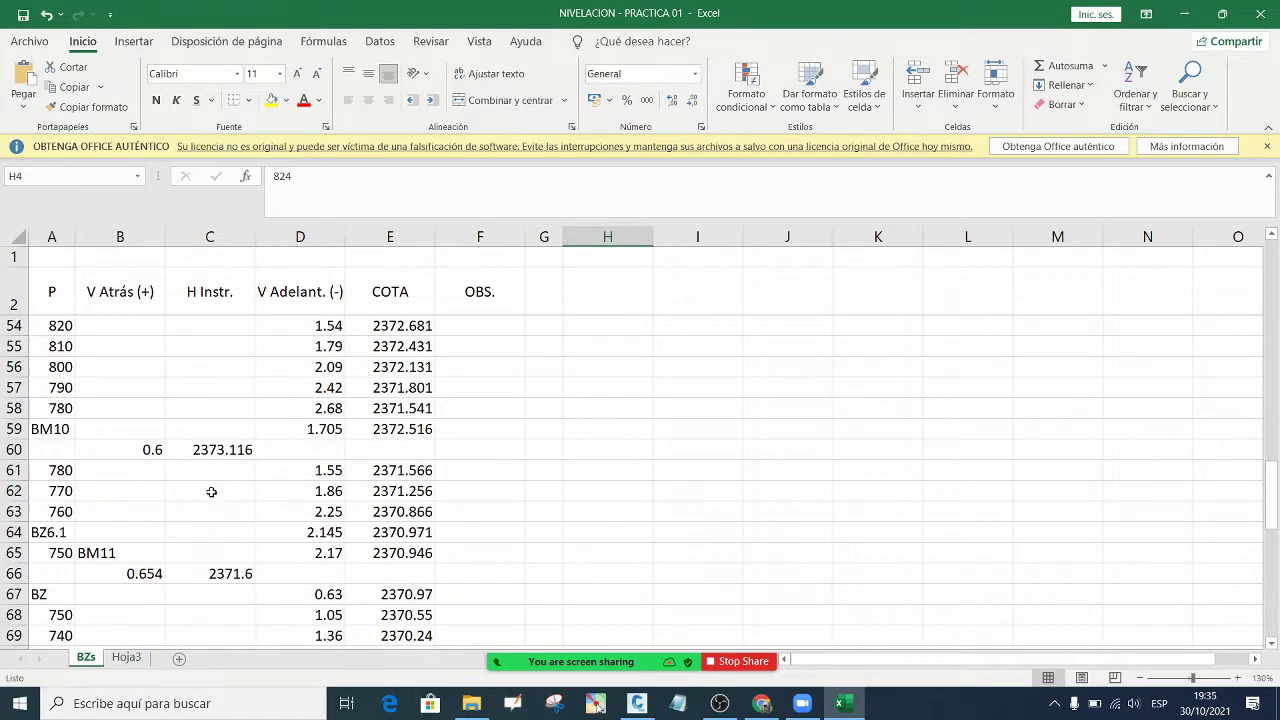
scroll(212, 484, up, 1)
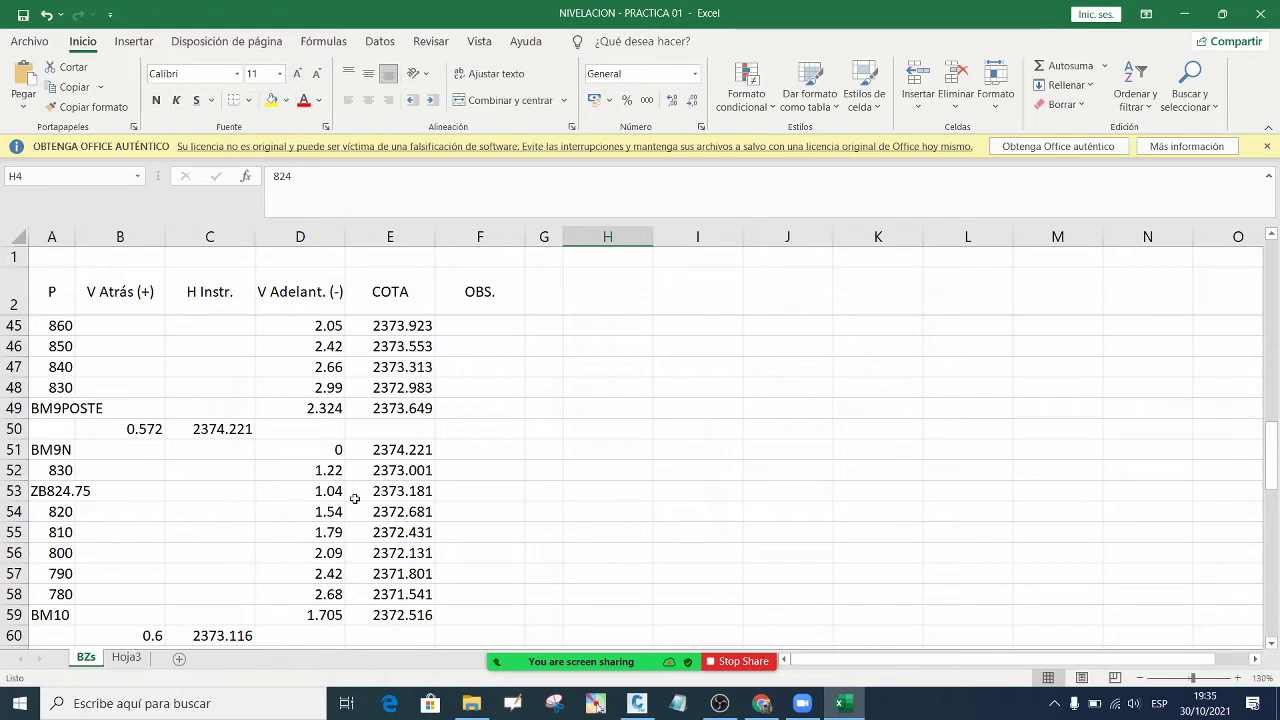
click(385, 492)
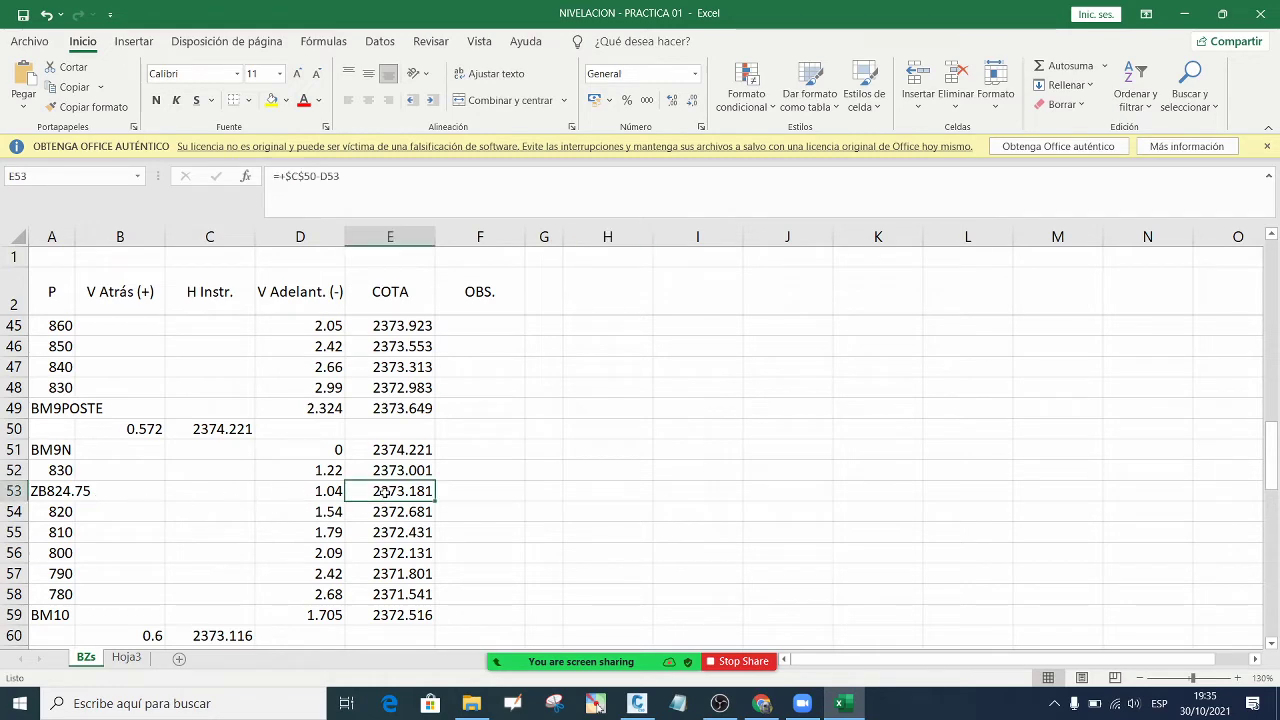
click(474, 490)
scroll(609, 422, up, 5)
scroll(609, 422, up, 9)
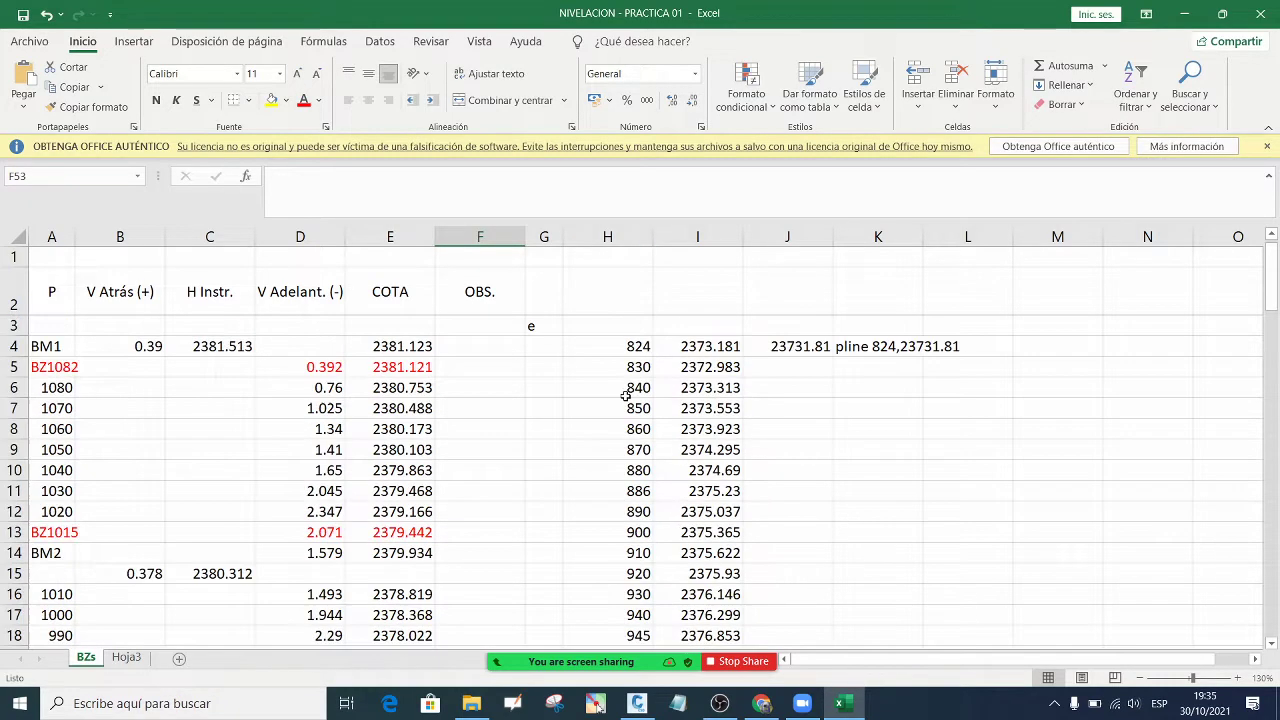
click(708, 346)
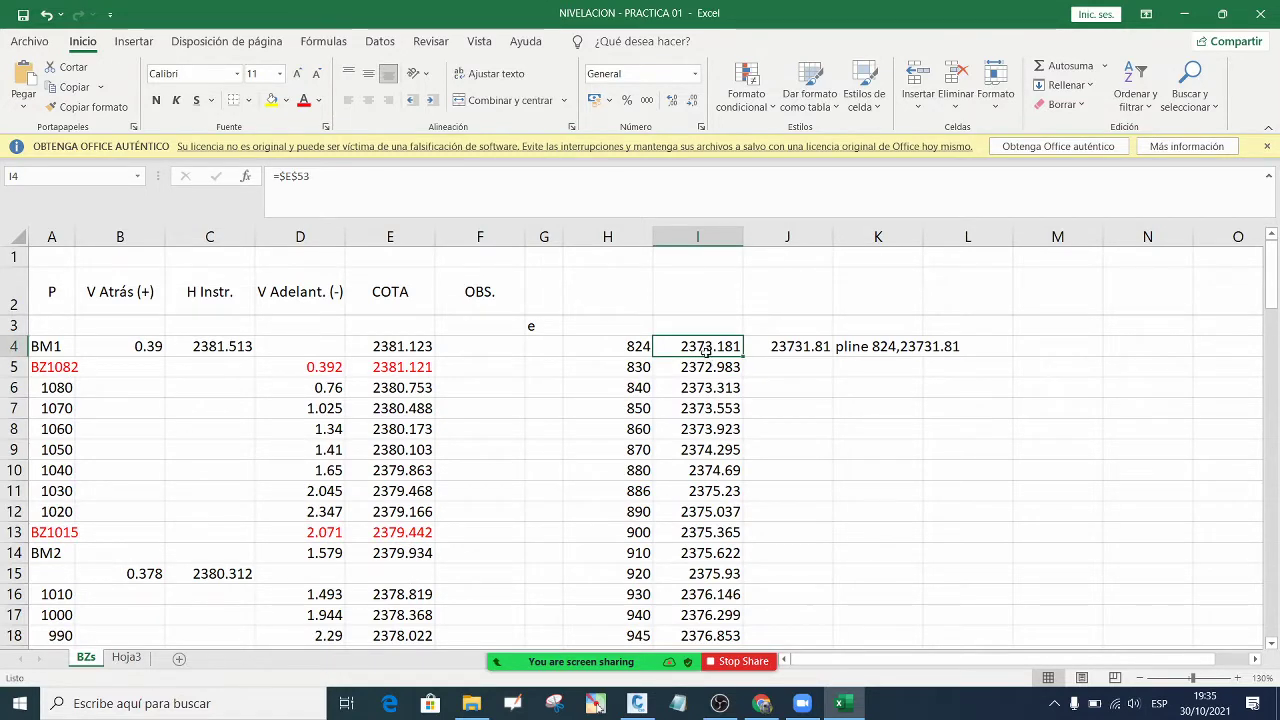
click(634, 346)
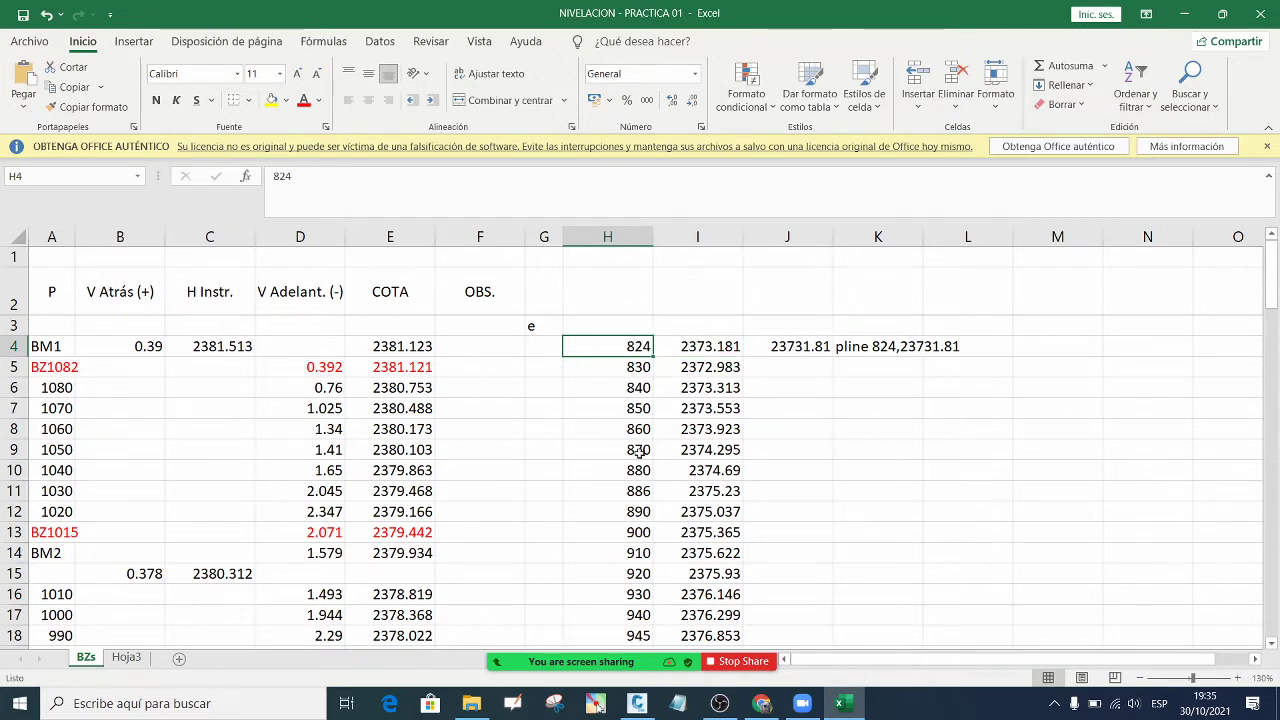
scroll(637, 452, down, 1)
scroll(689, 372, up, 1)
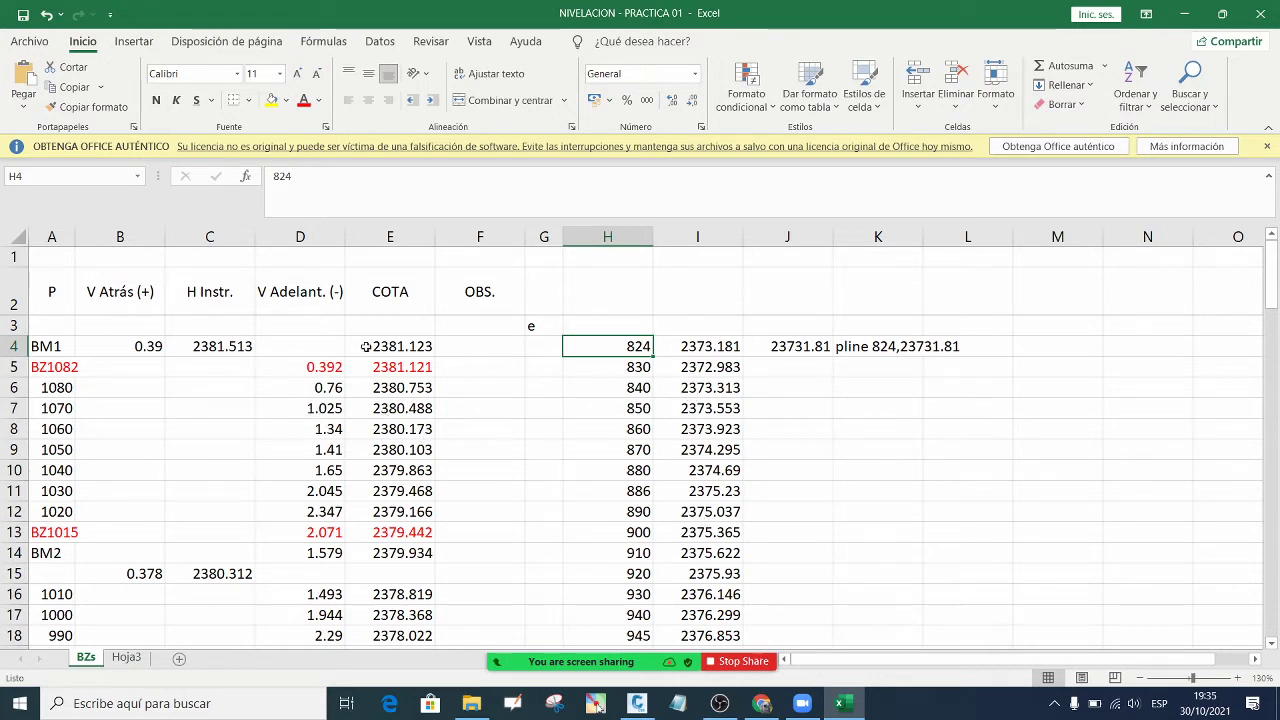
Examine BM1's elevation, backsight and instrument height formula in row 4
click(396, 345)
click(132, 342)
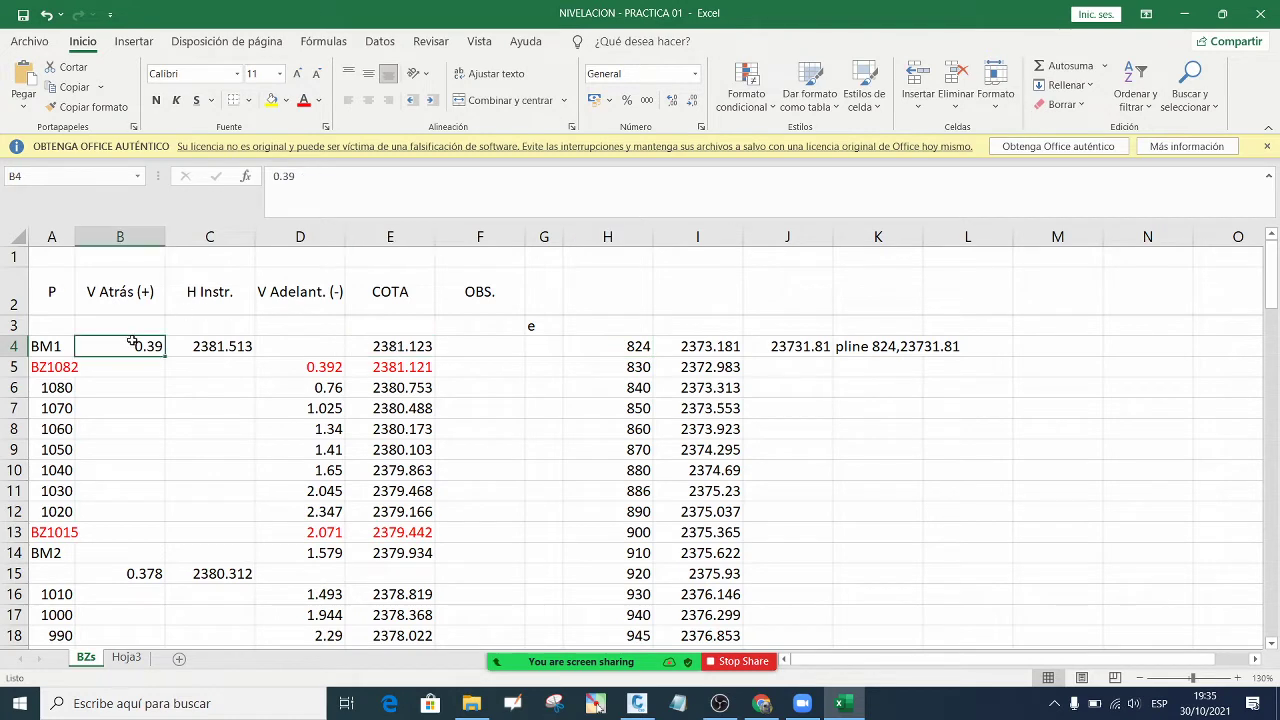
click(200, 345)
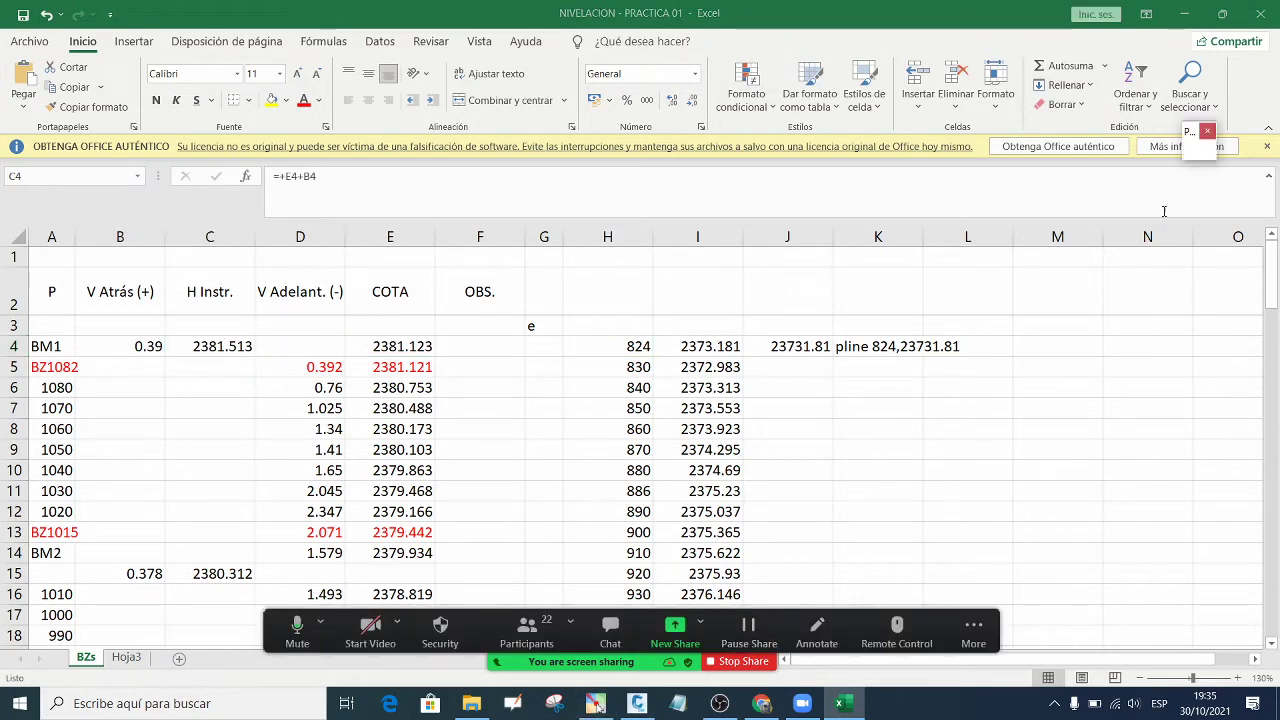
Draw temporary arrows from BM1's instrument height to the foresights and from BM2's elevation to the next backsight, and clear them
key(ctrl+shift+p)
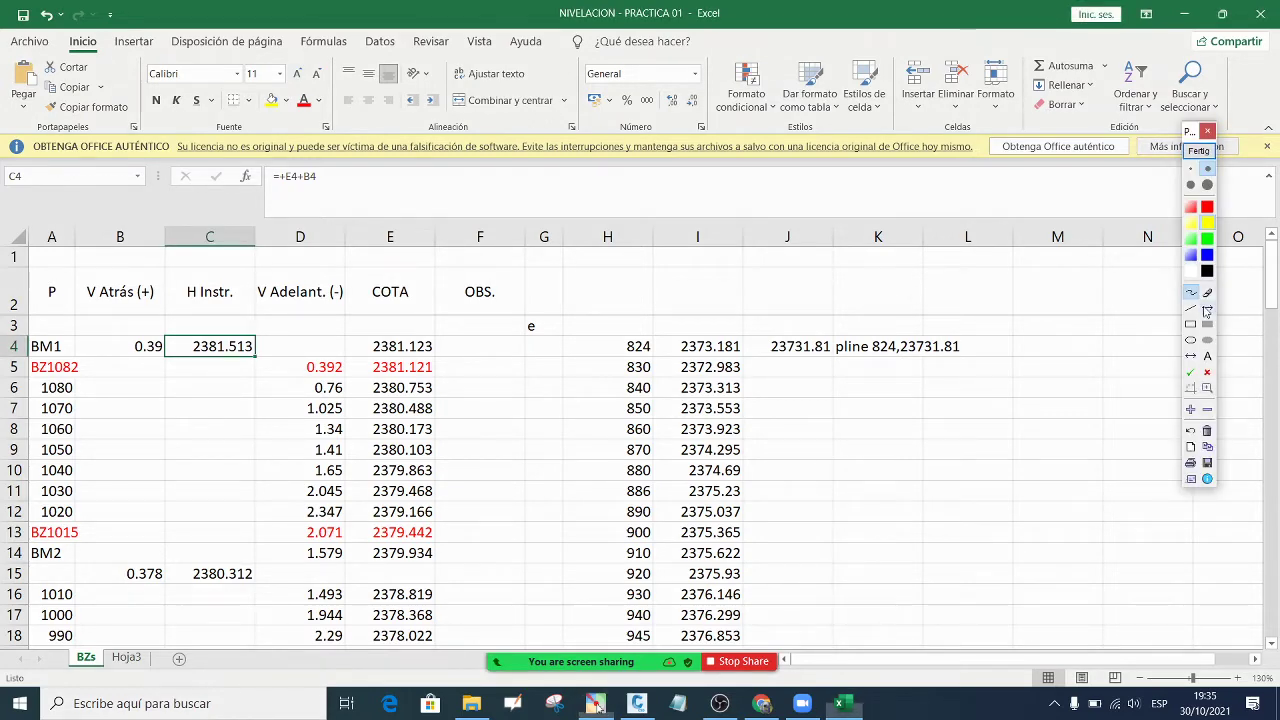
mouse_move(292, 373)
mouse_down()
mouse_move(238, 357)
mouse_move(300, 412)
mouse_up()
click(1207, 271)
drag(205, 372, 290, 450)
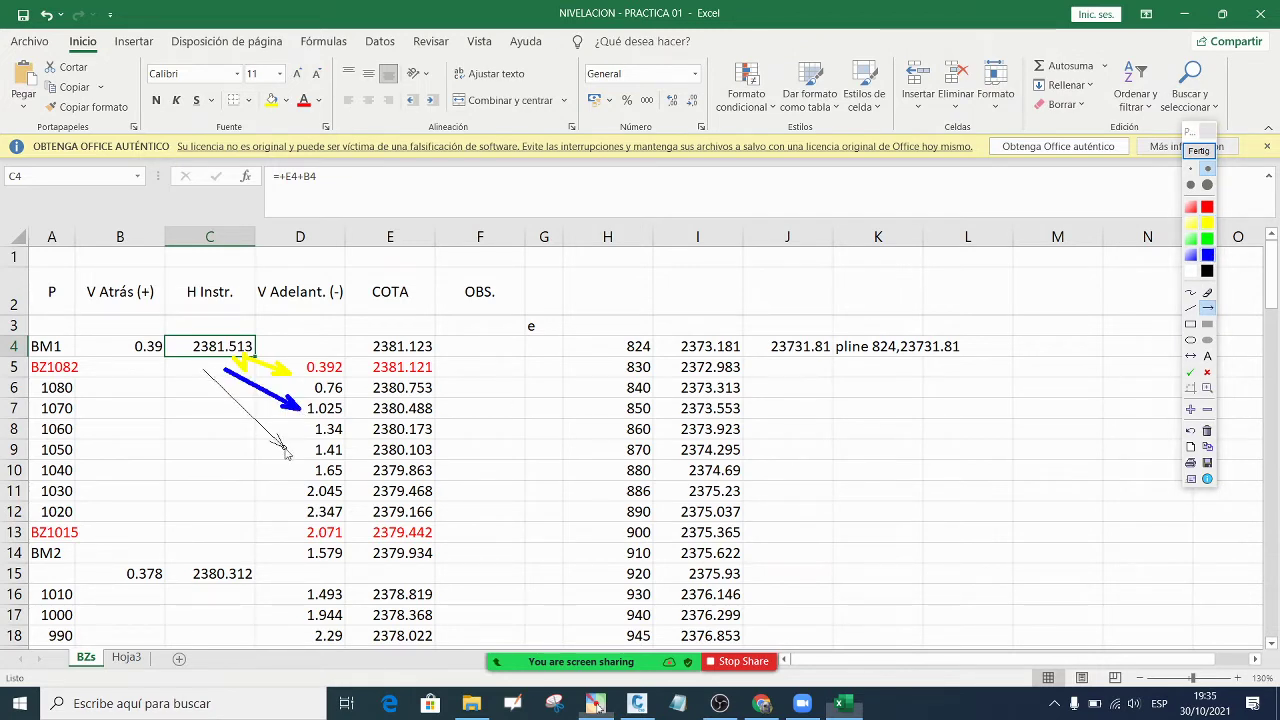
drag(206, 371, 305, 550)
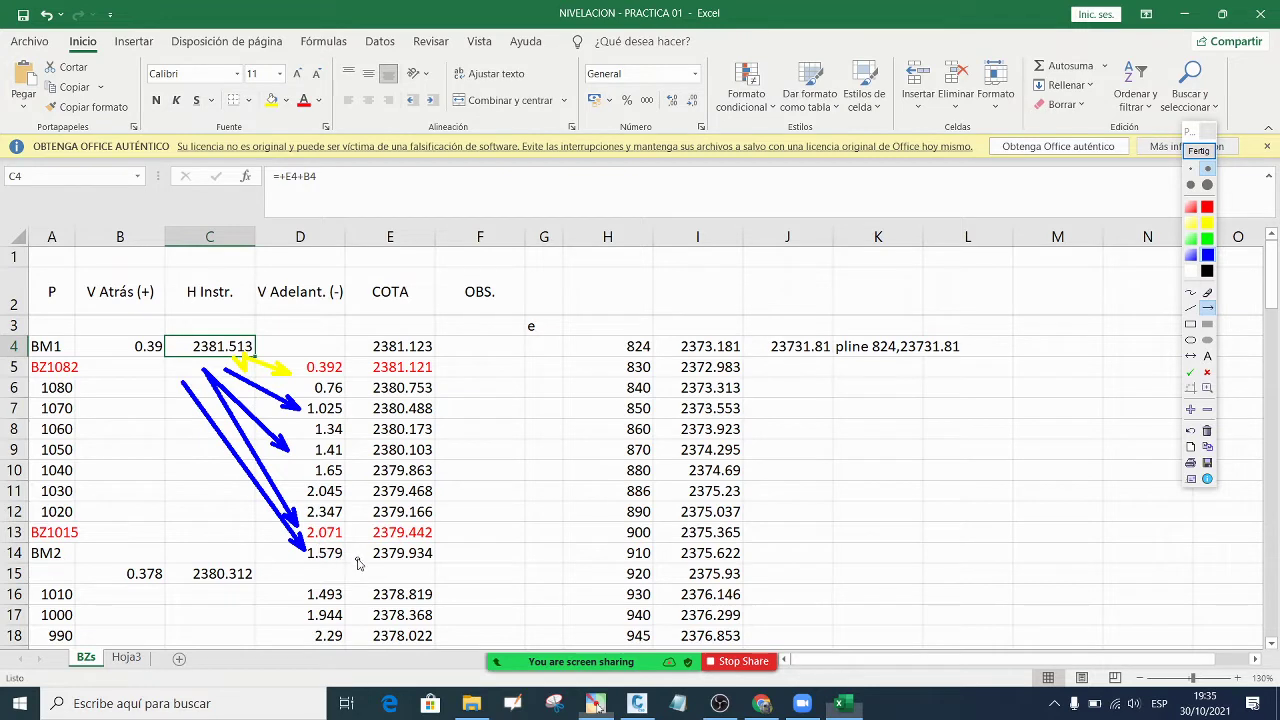
drag(370, 562, 162, 558)
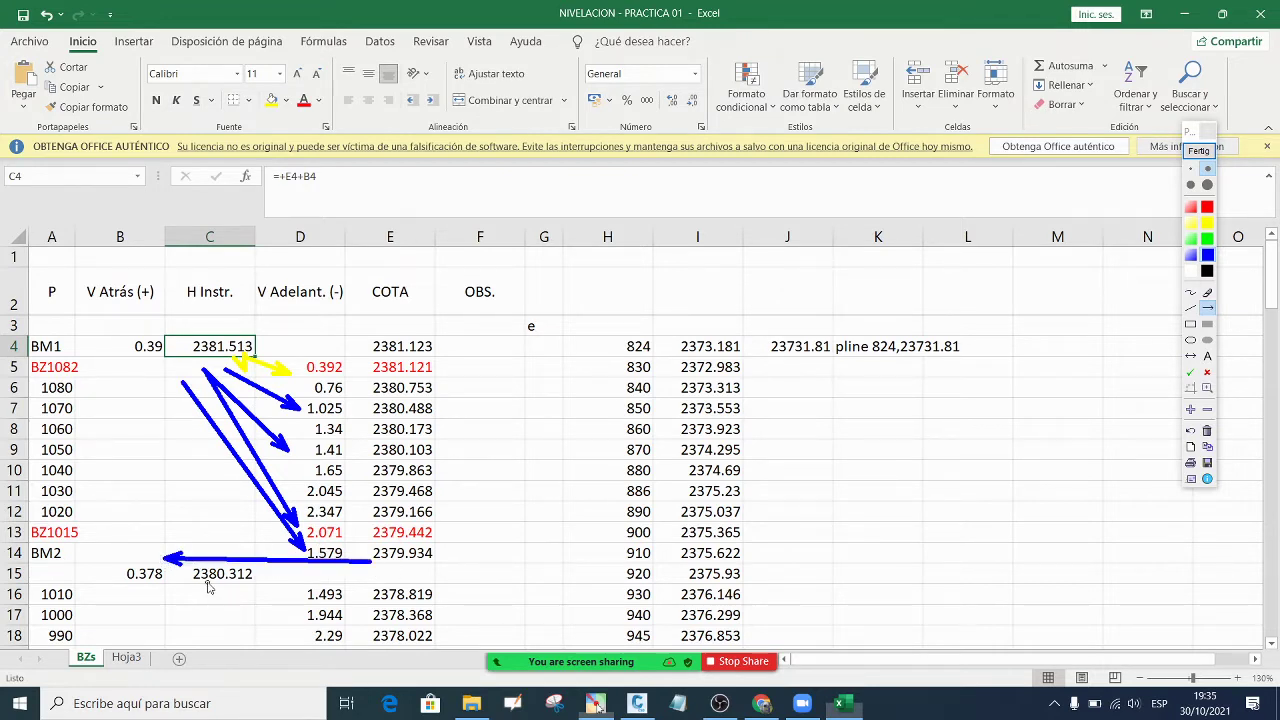
click(1207, 133)
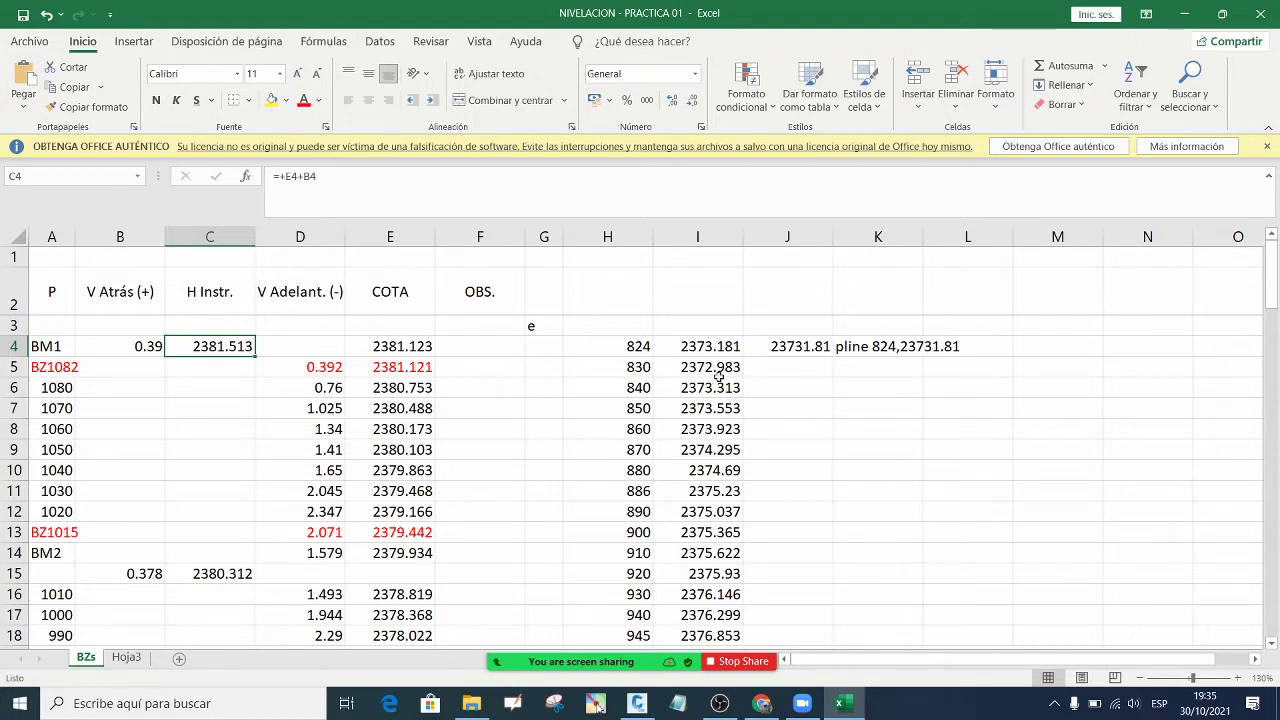
Fill the =I4*10 formula from J4 down to J34 for all listed stations
click(804, 387)
click(780, 346)
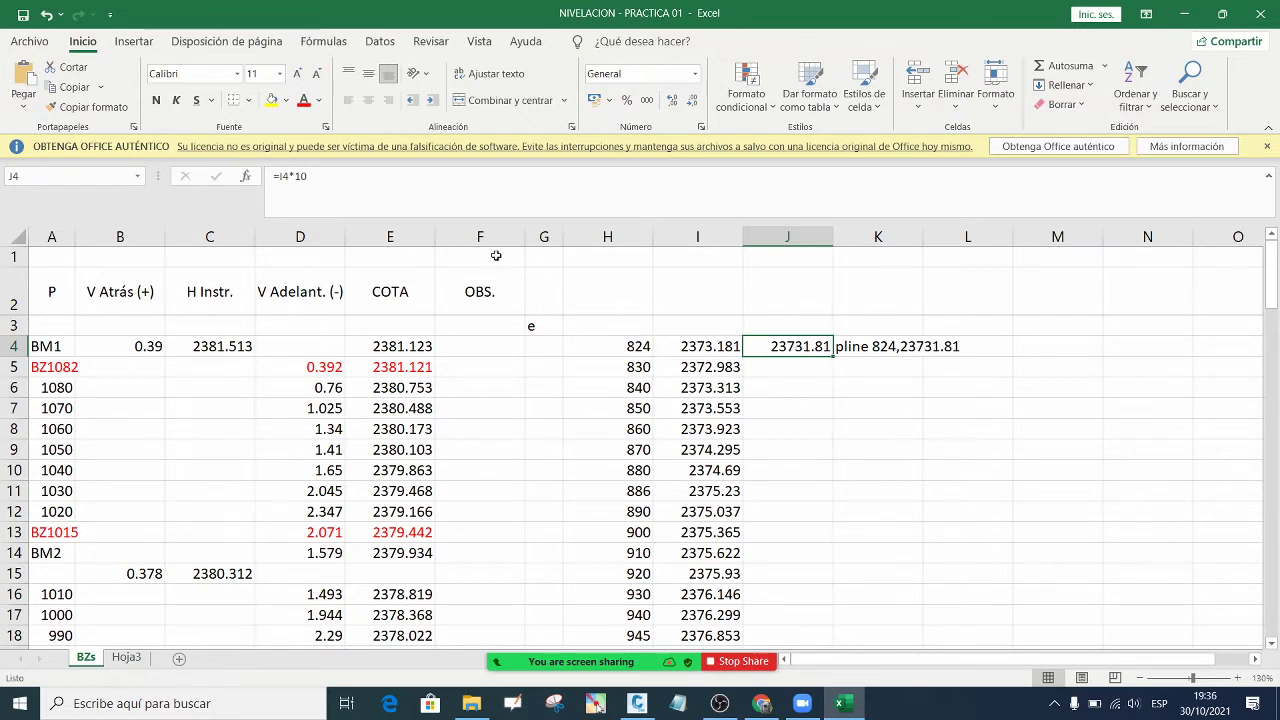
click(782, 381)
click(807, 348)
drag(834, 356, 782, 568)
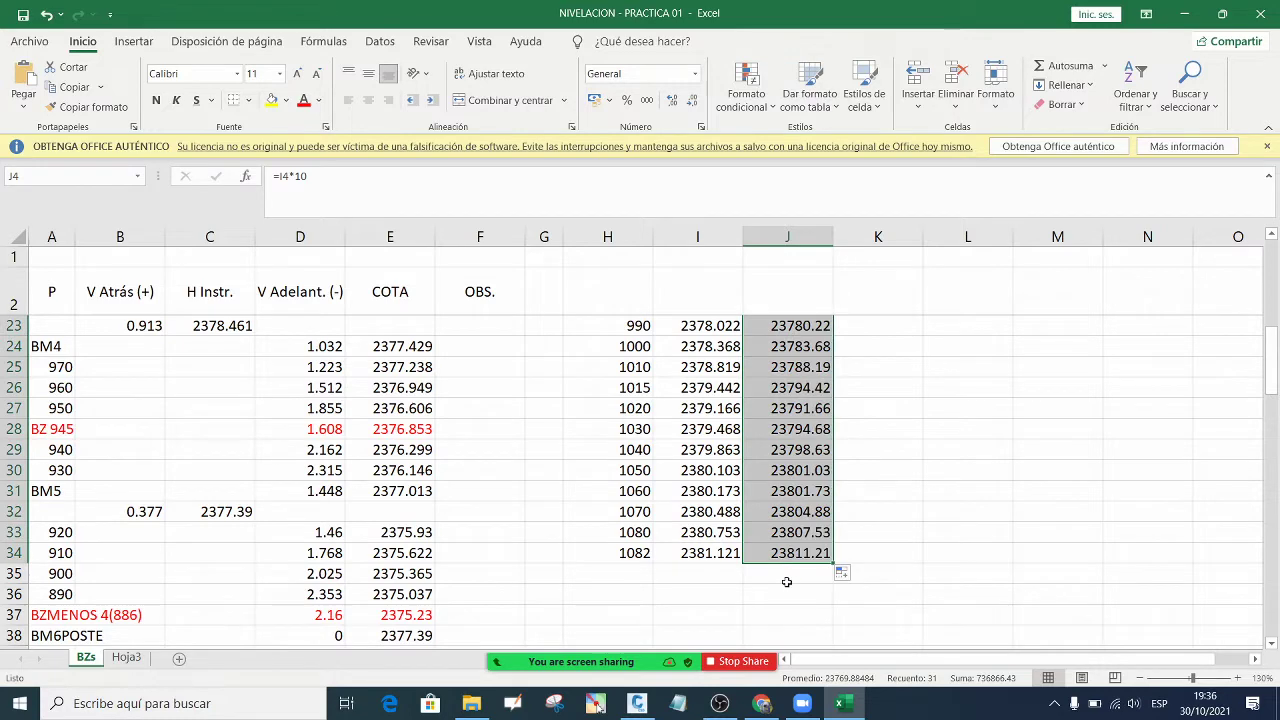
click(789, 588)
scroll(877, 440, up, 7)
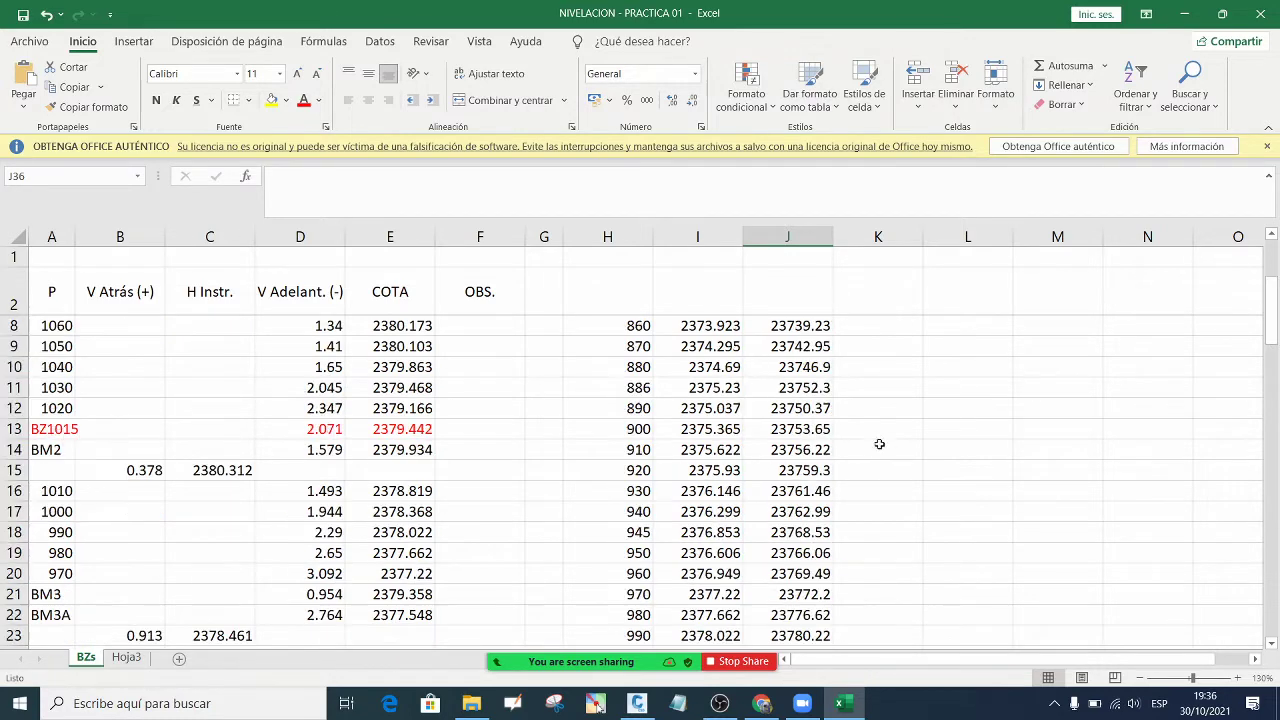
Examine the formula in K4 that joins the pline command with the H4 and J4 coordinates
click(858, 347)
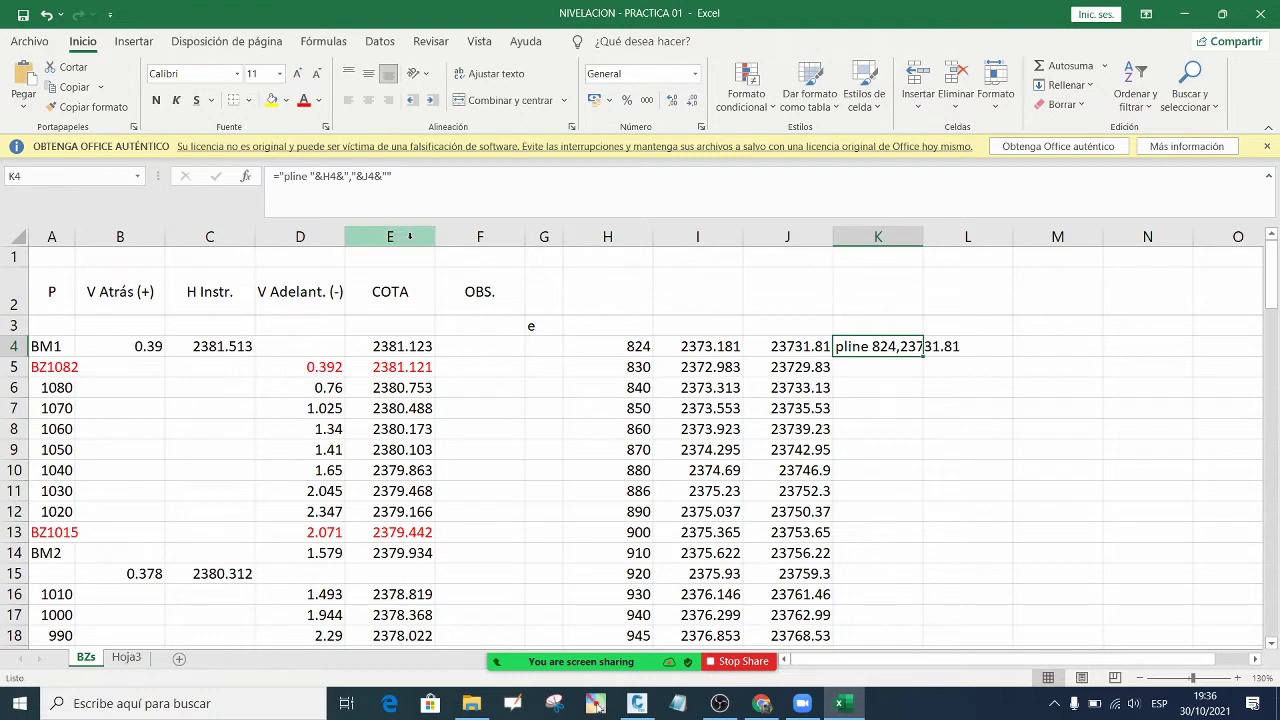
click(345, 176)
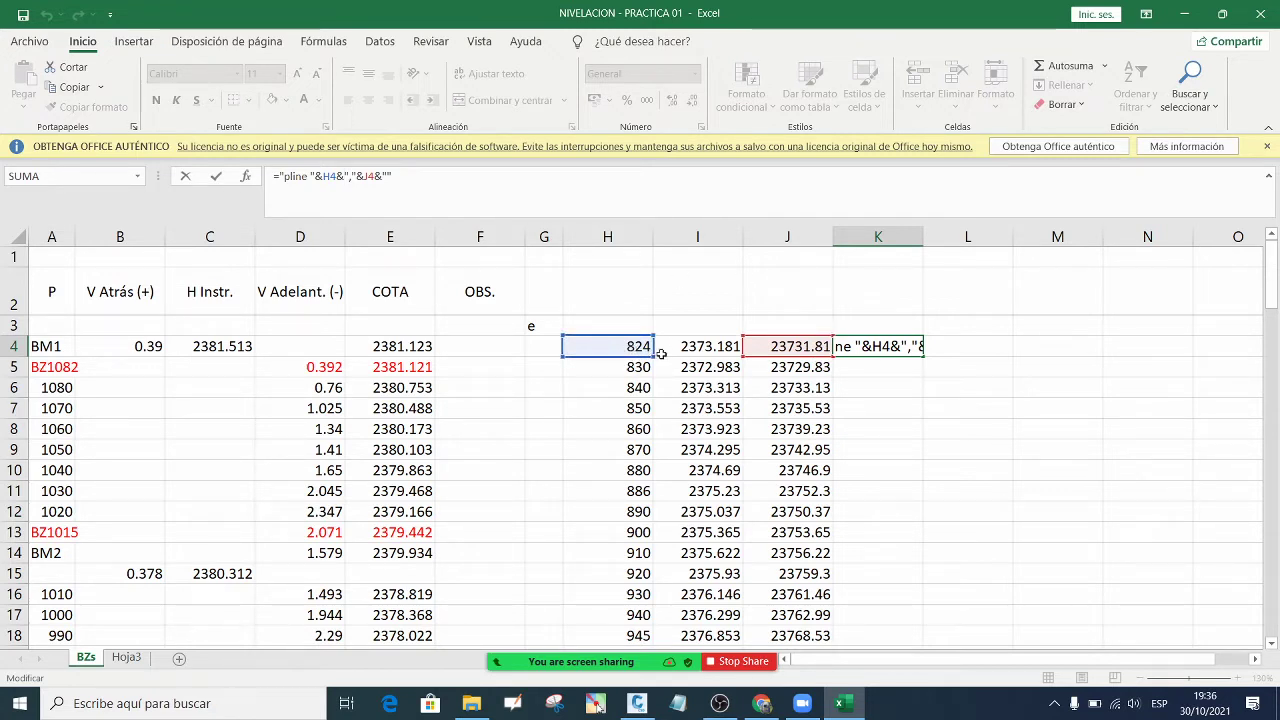
key(ctrl+Return)
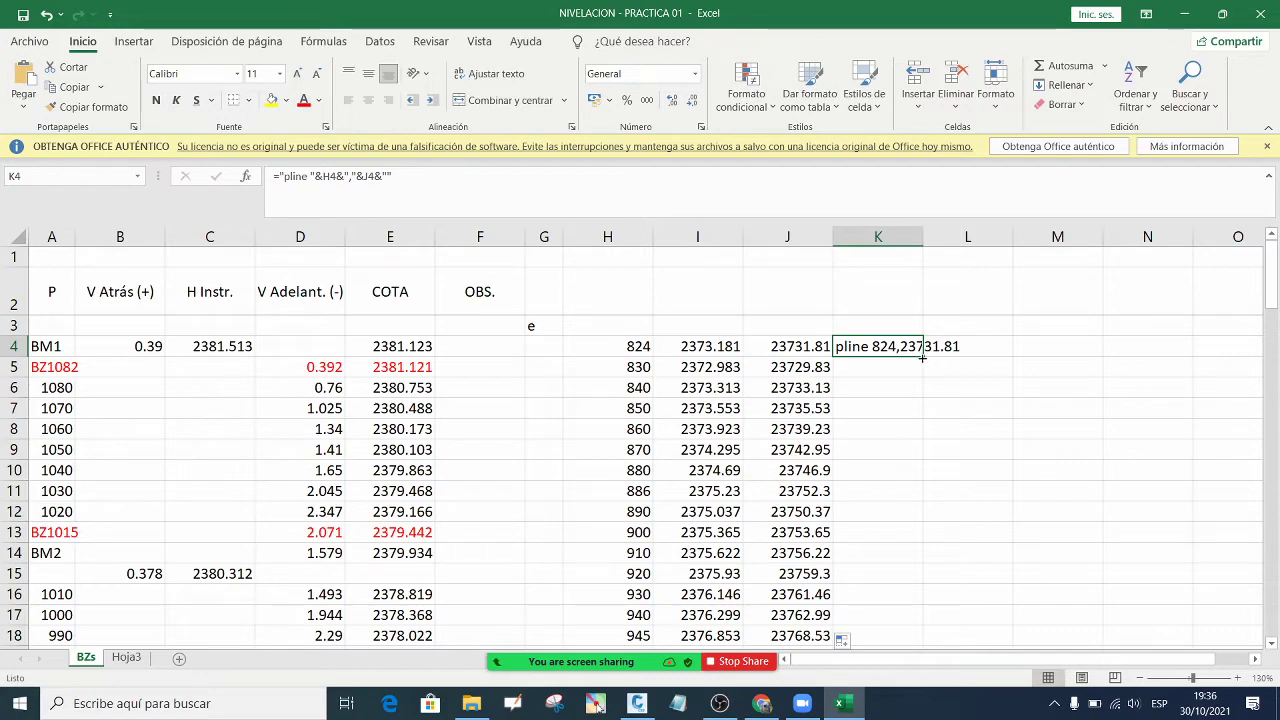
Fill the pline coordinate formula from K4 down to K34 for all listed stations
drag(922, 357, 916, 438)
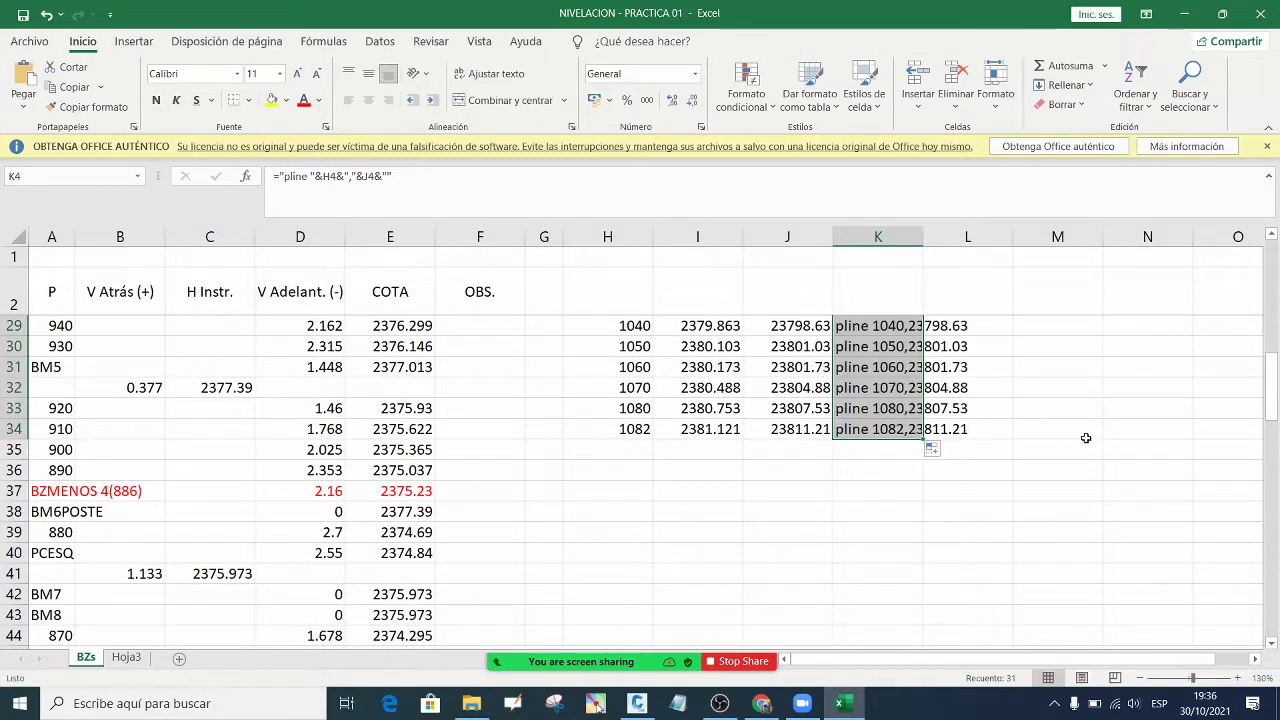
click(1086, 438)
scroll(1020, 428, up, 9)
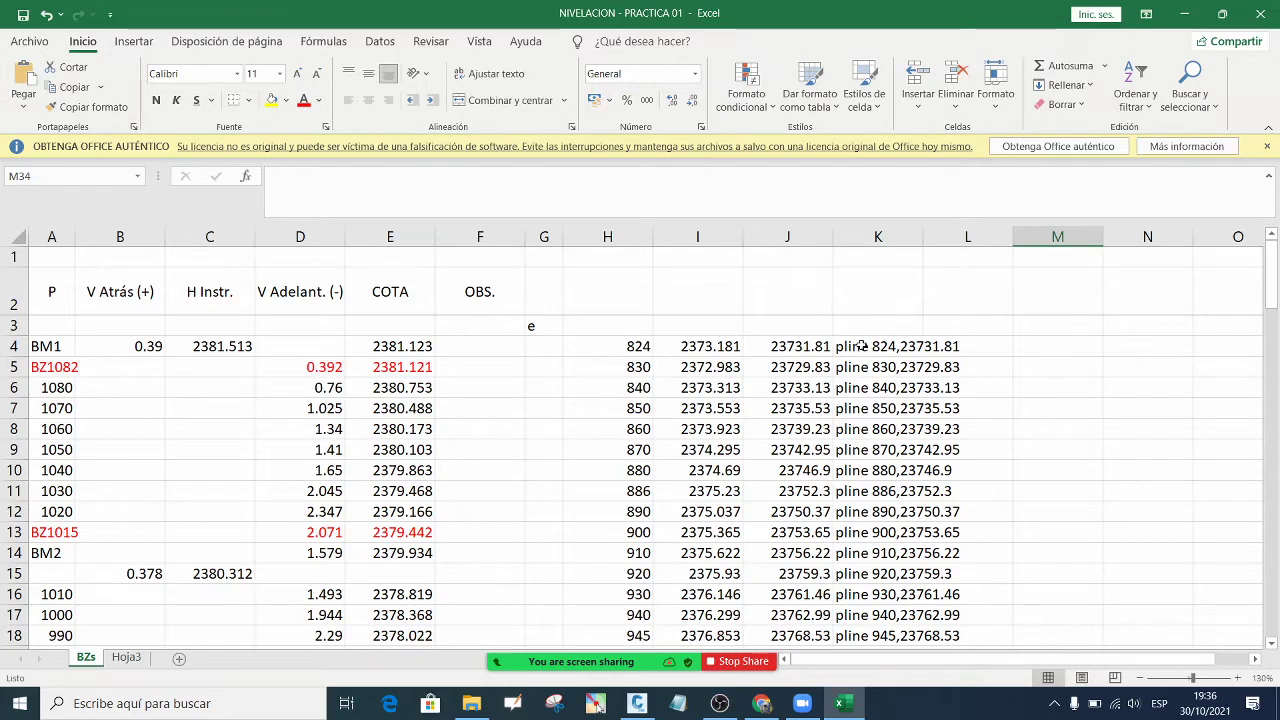
Copy the pline coordinate texts in K4:K34 and switch to Civil 3D
drag(868, 350, 876, 479)
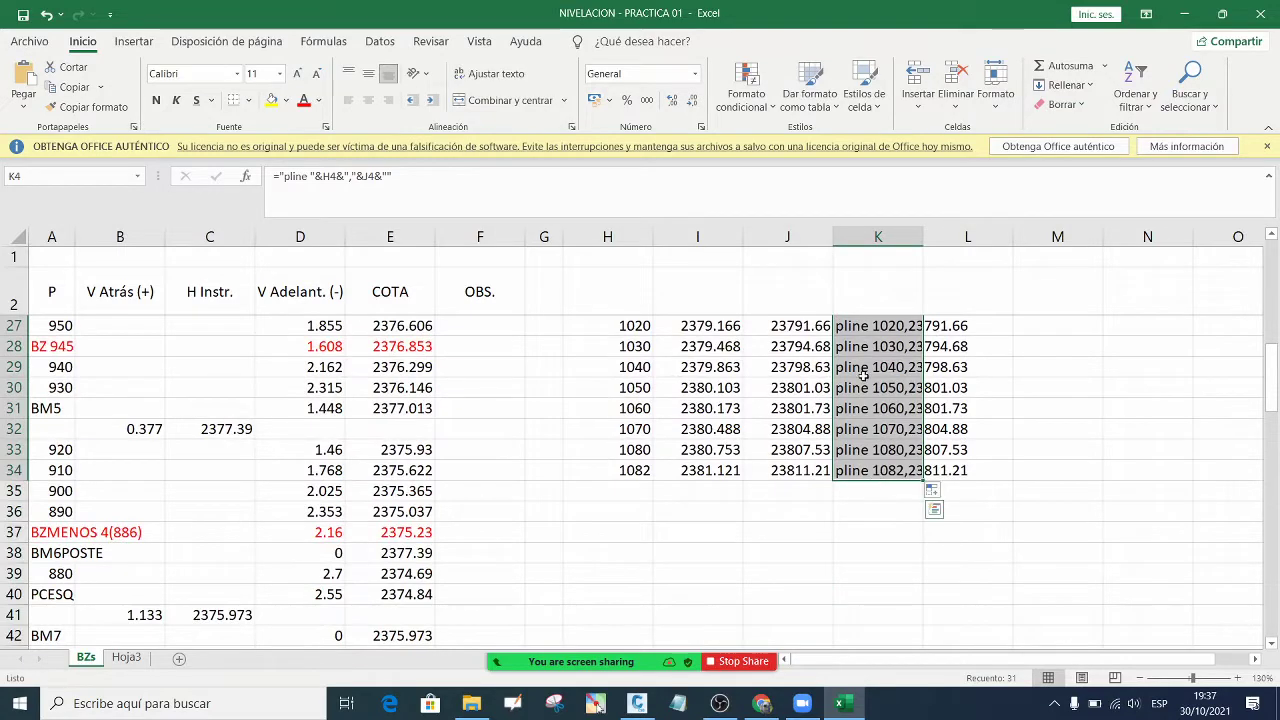
right_click(866, 476)
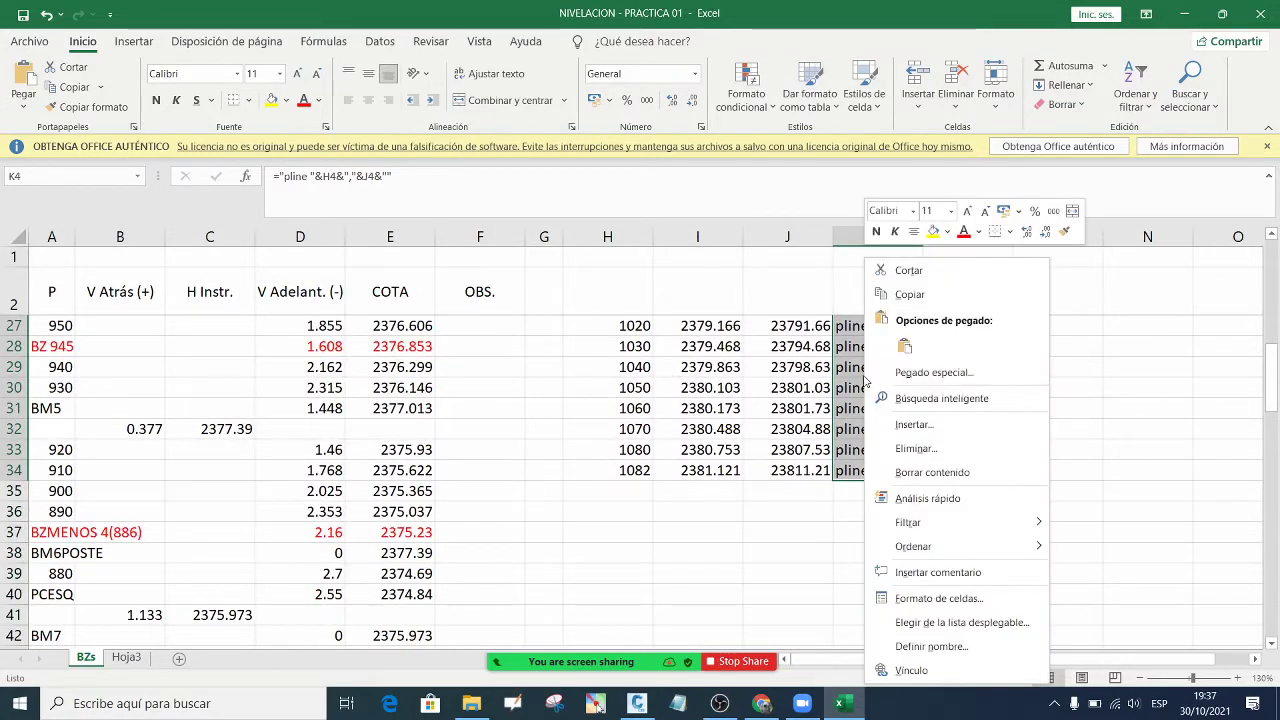
click(918, 300)
click(686, 708)
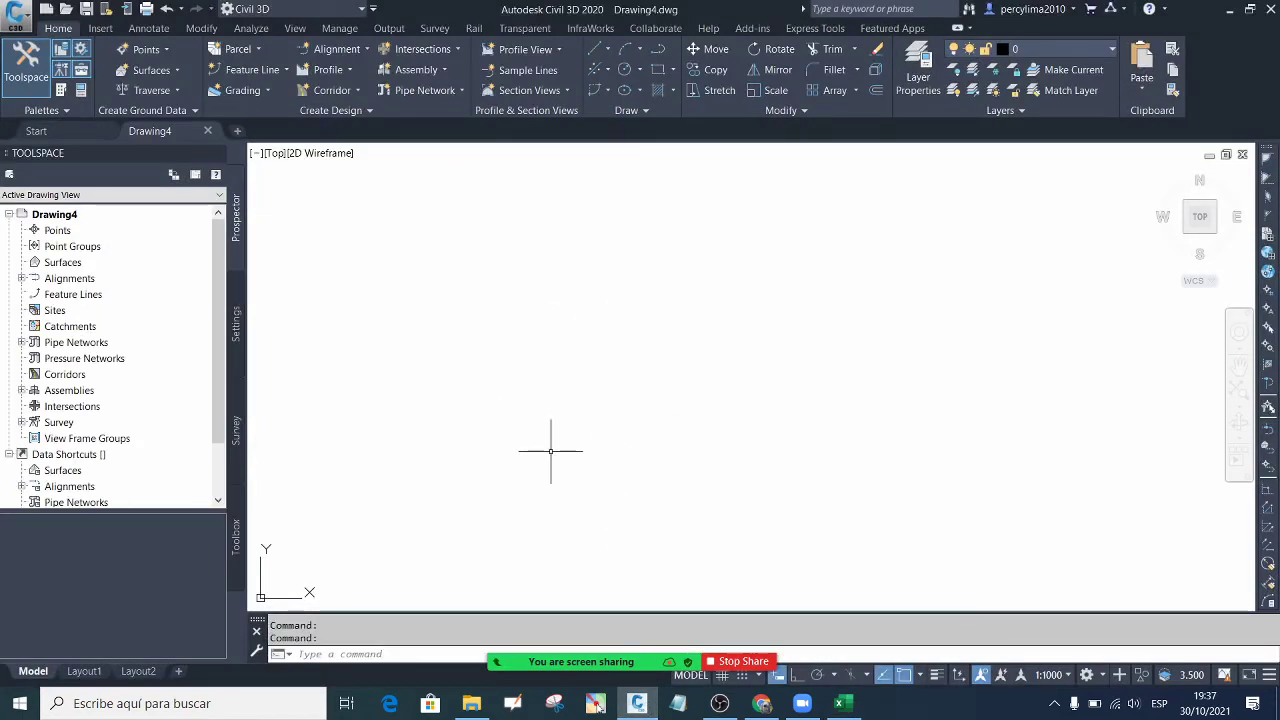
Draw the terrain profile as a polyline with PLINE from the copied coordinates and end the command
text(p)
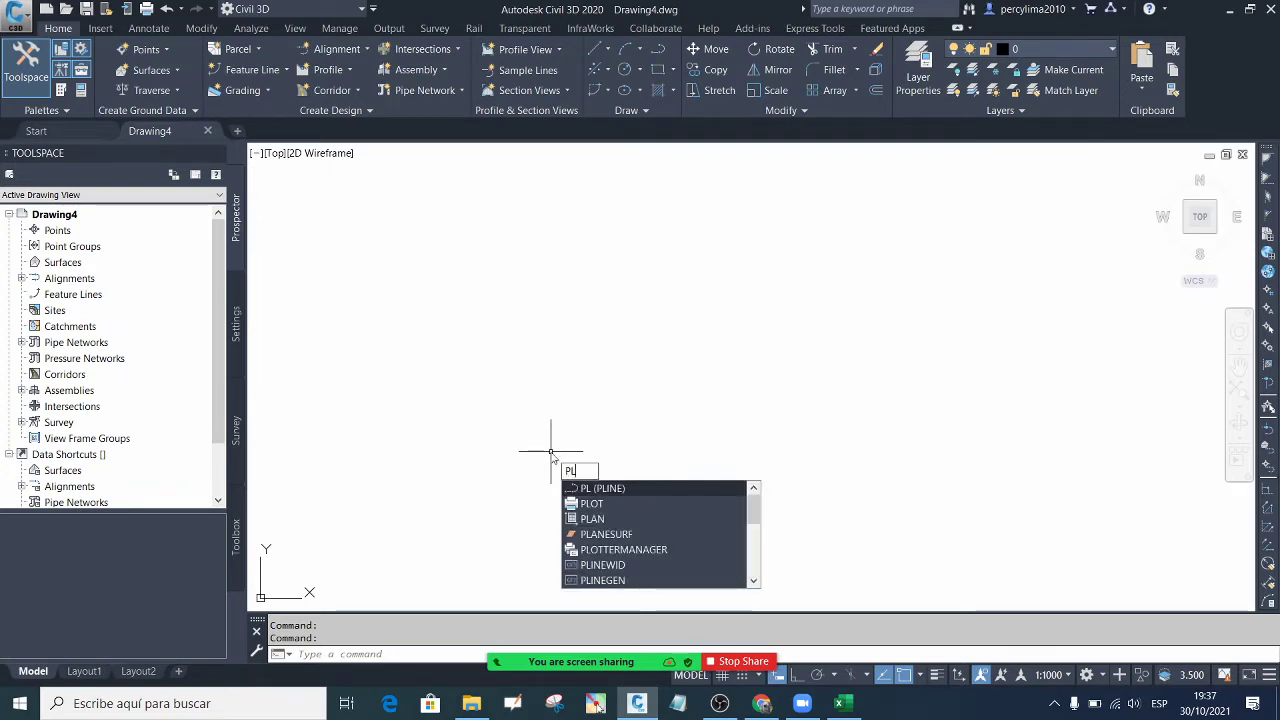
key(Return)
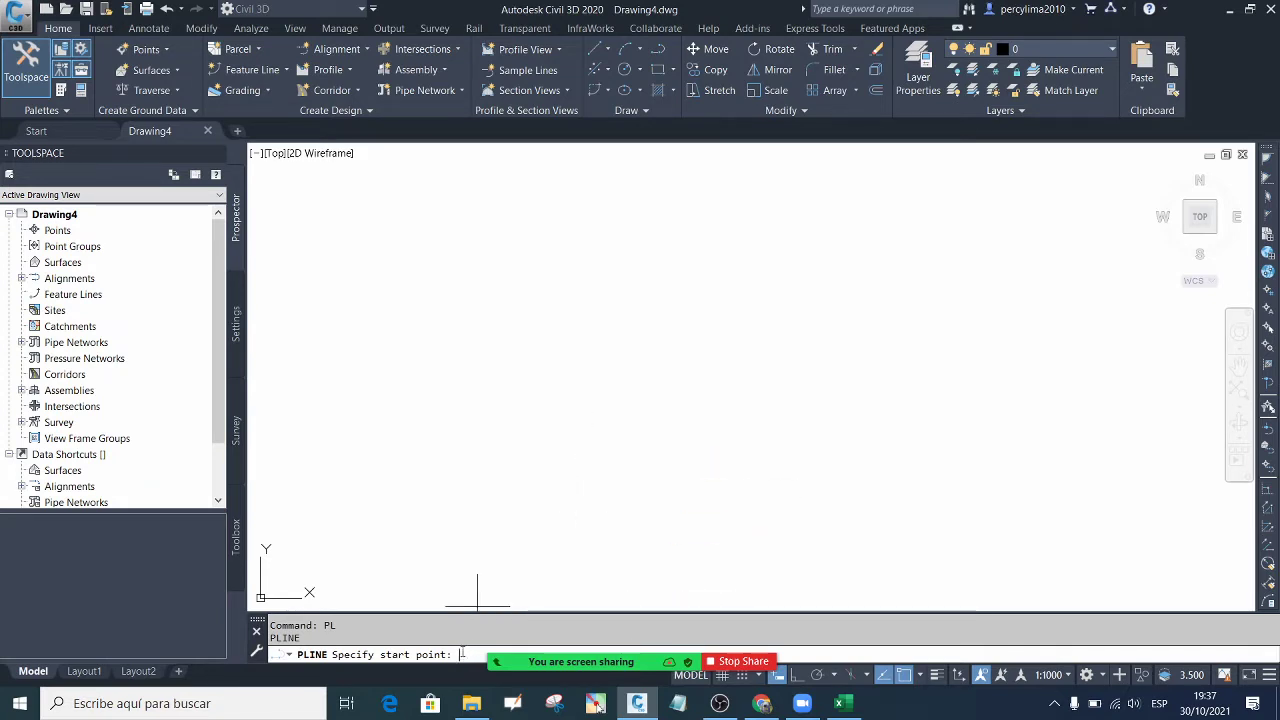
right_click(462, 653)
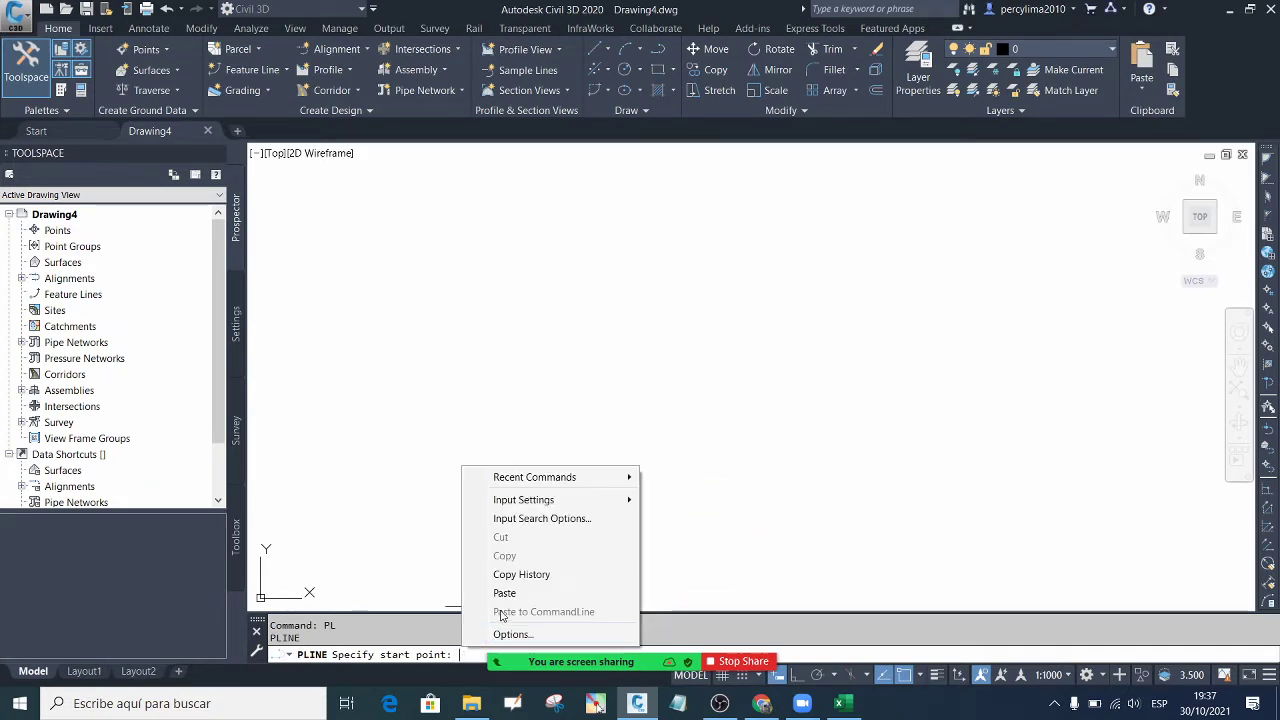
click(513, 600)
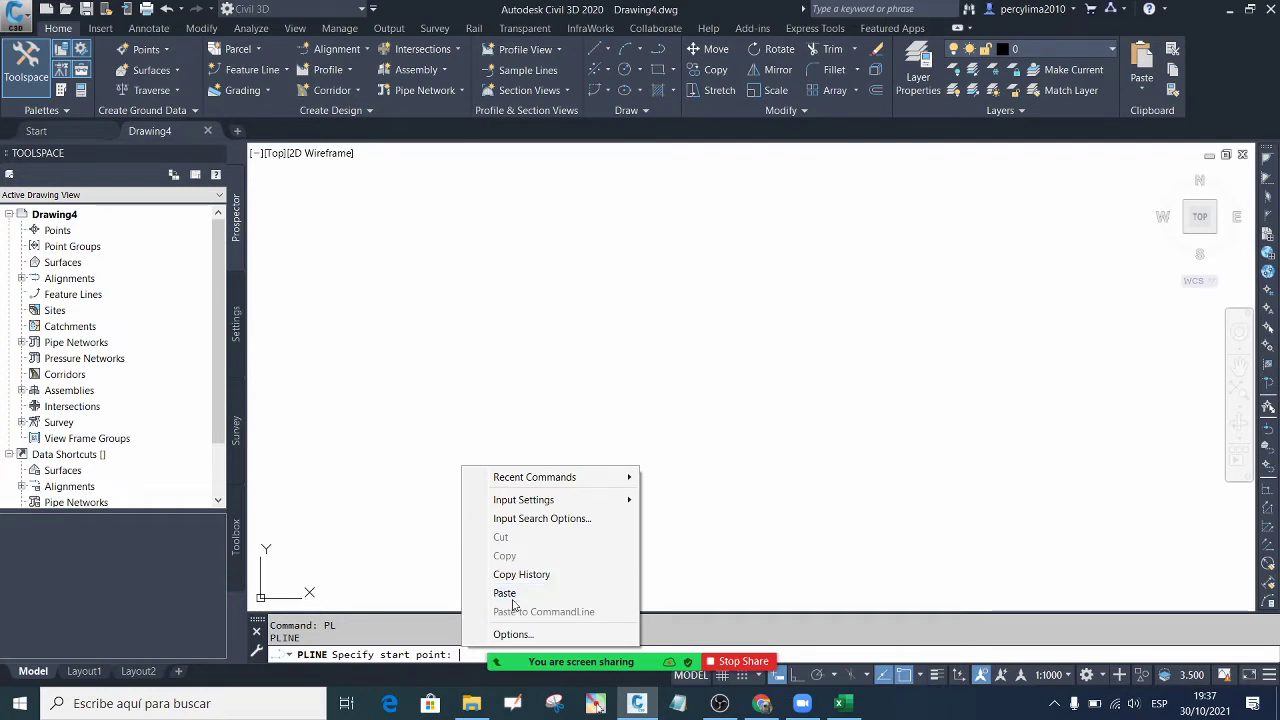
click(505, 593)
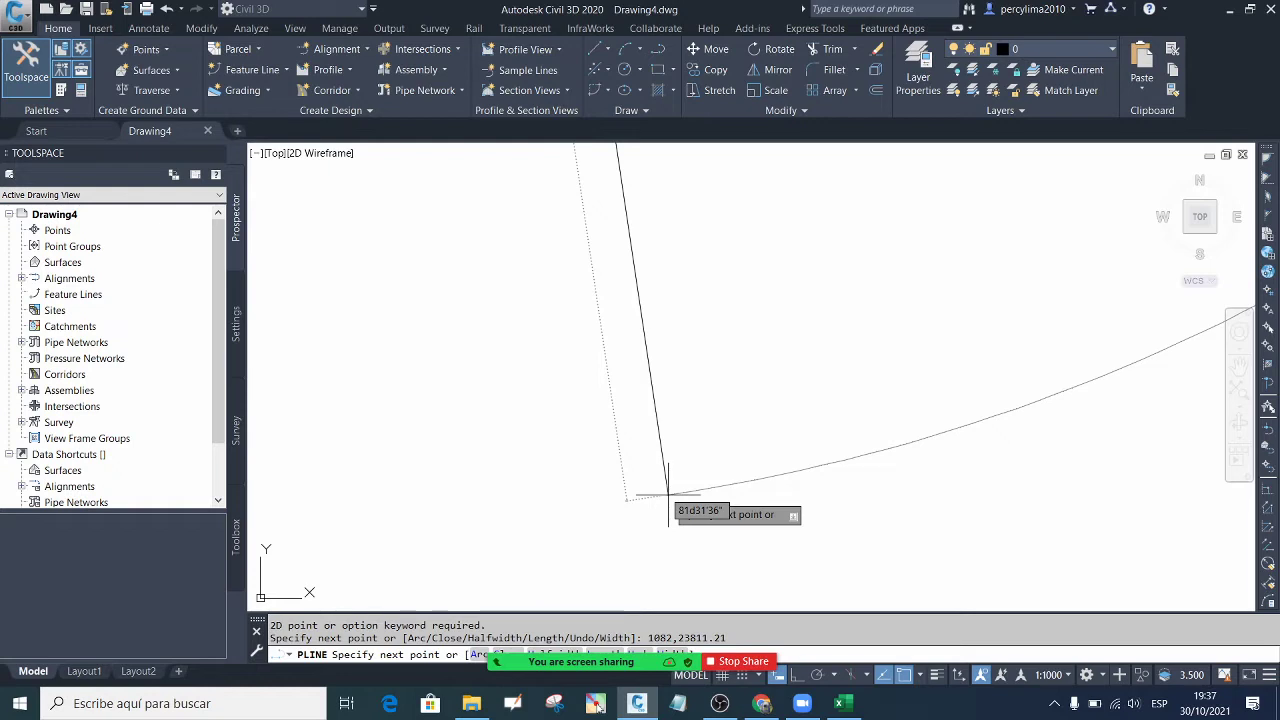
key(Escape)
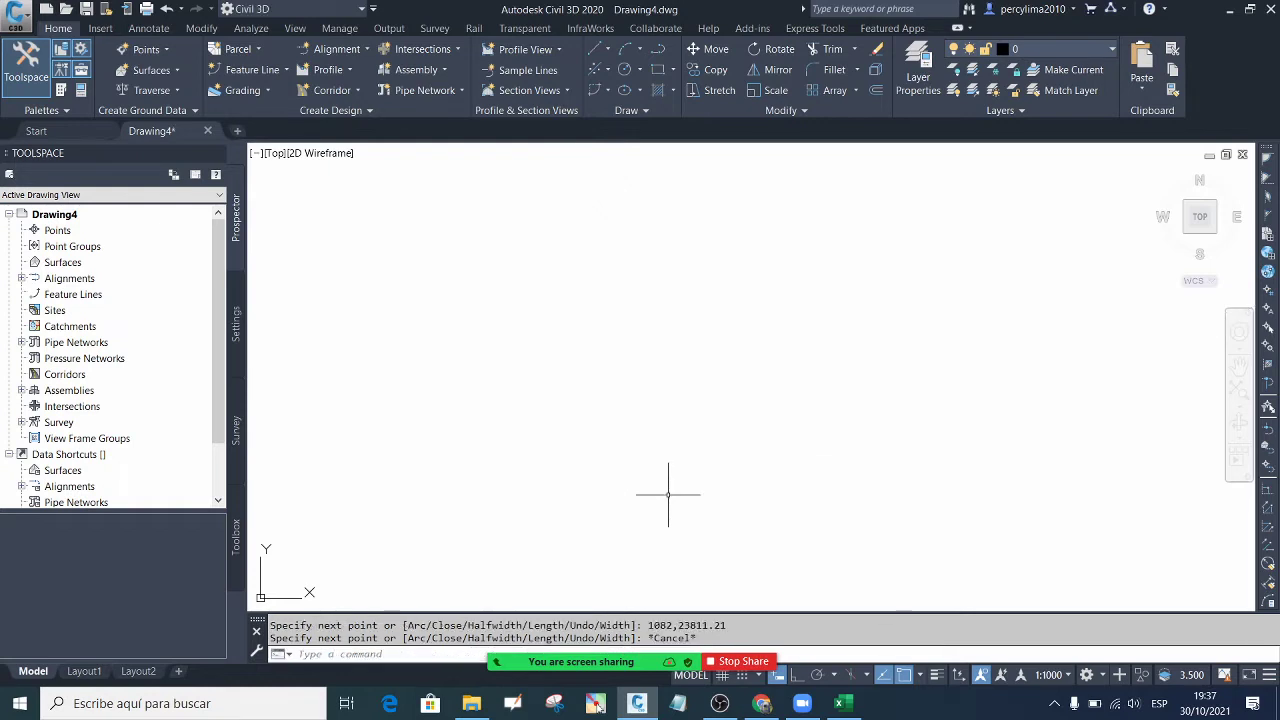
Zoom to the drawing extents and examine the ground profile polyline and its raised peaks from end to end
text(ZE)
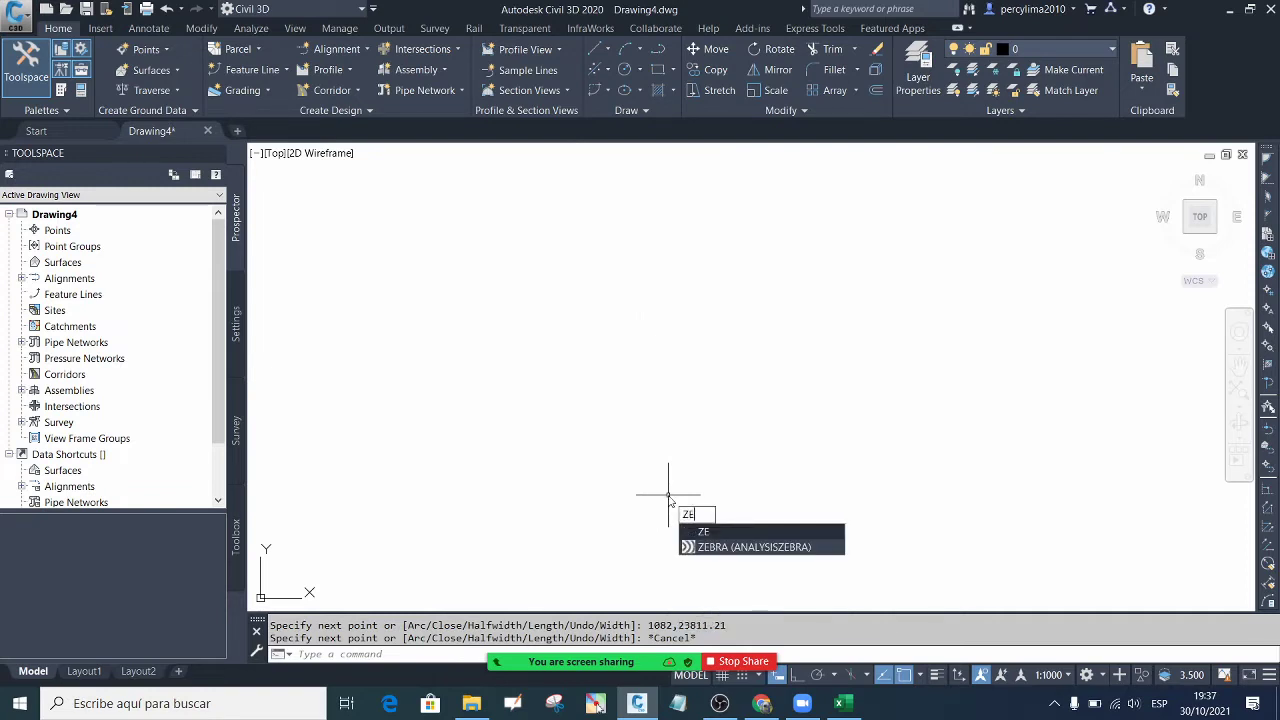
key(Return)
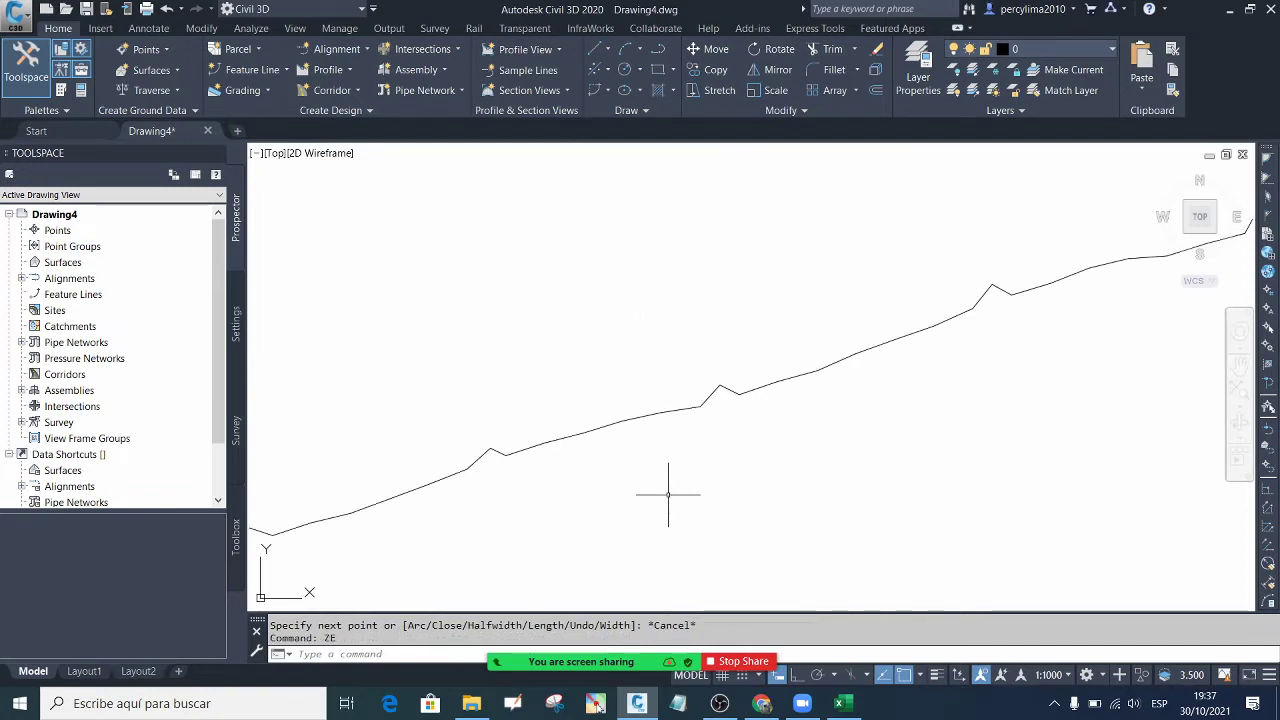
scroll(648, 372, down, 4)
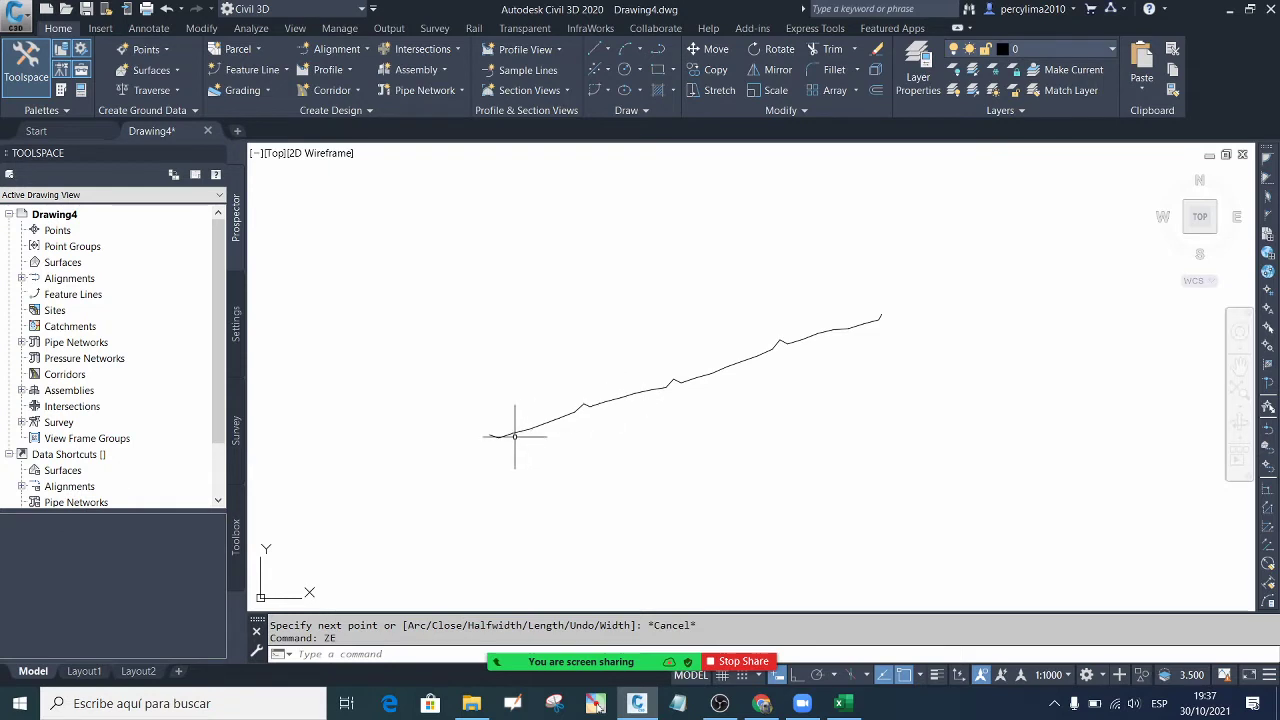
scroll(515, 436, up, 2)
scroll(520, 426, down, 2)
scroll(514, 430, up, 4)
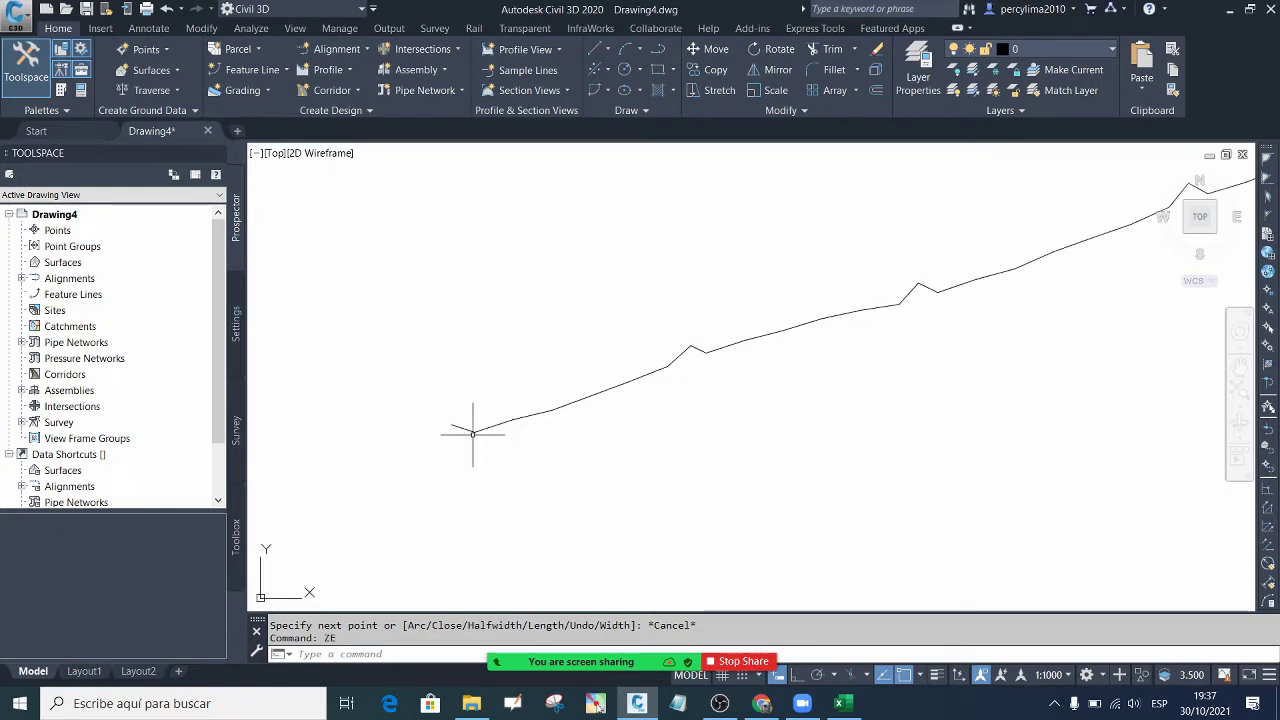
scroll(462, 420, down, 1)
scroll(450, 413, up, 1)
scroll(490, 420, up, 1)
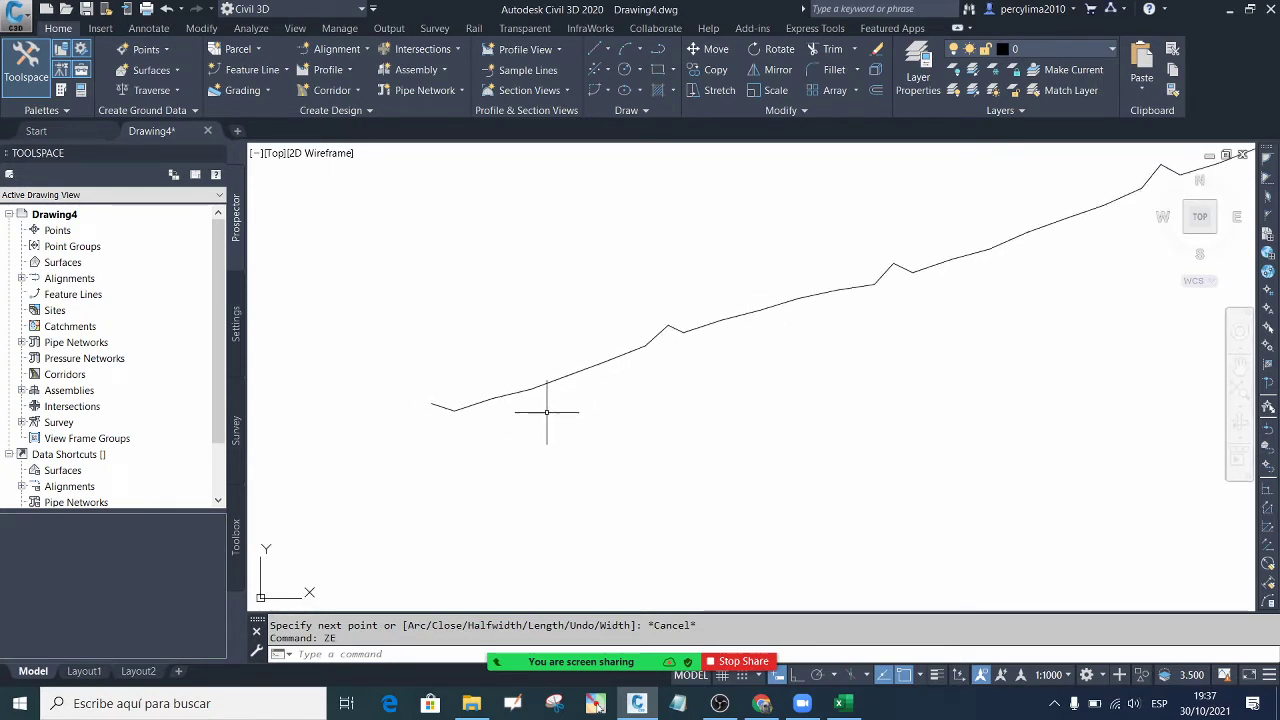
scroll(623, 346, down, 4)
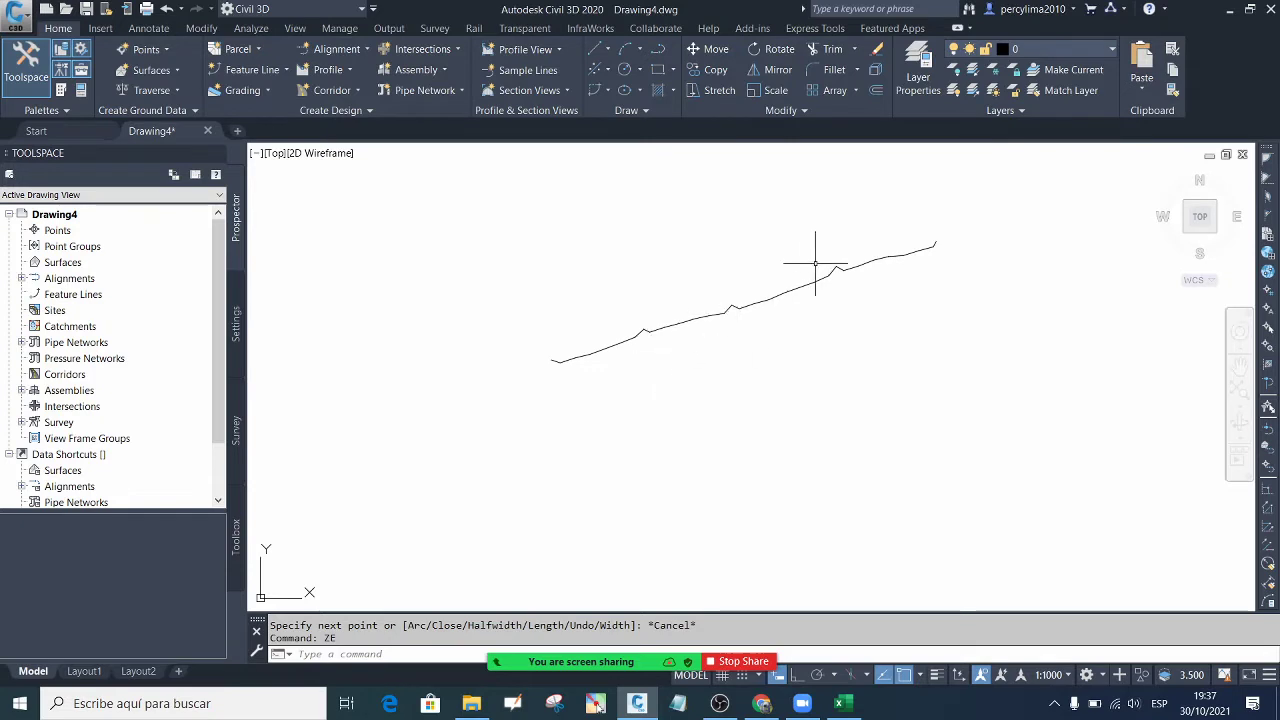
scroll(938, 246, up, 2)
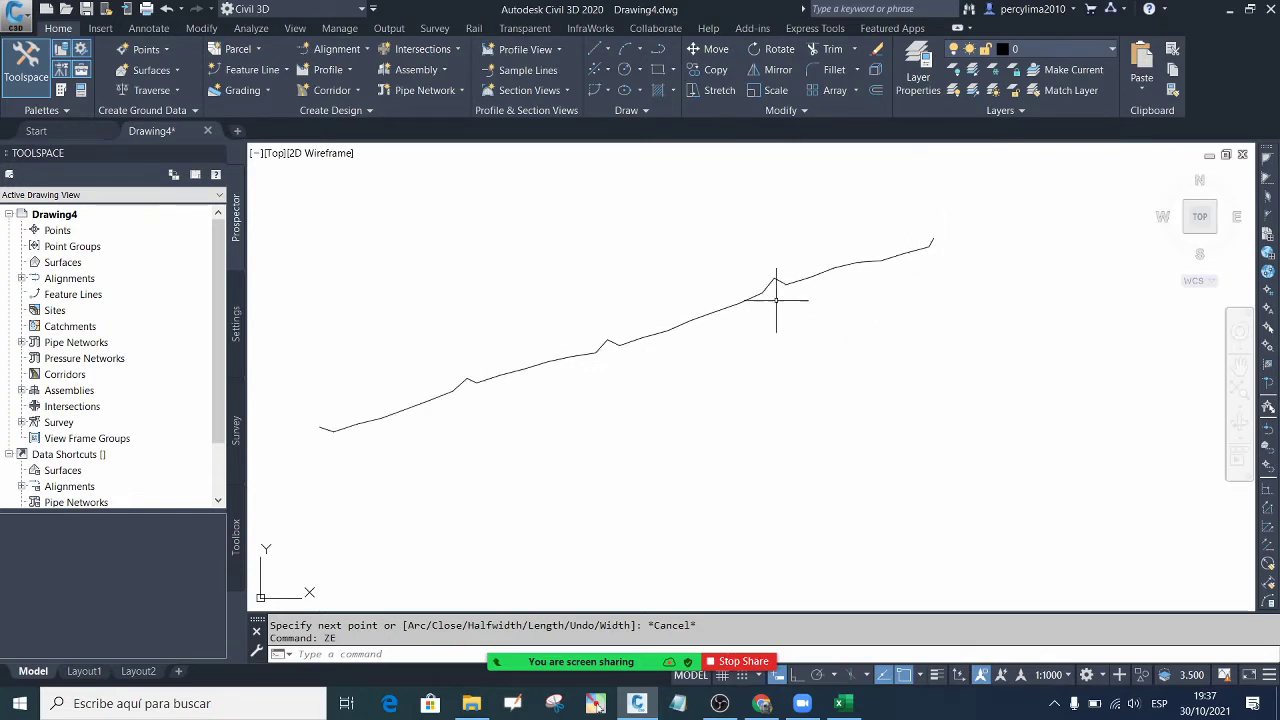
scroll(591, 349, up, 2)
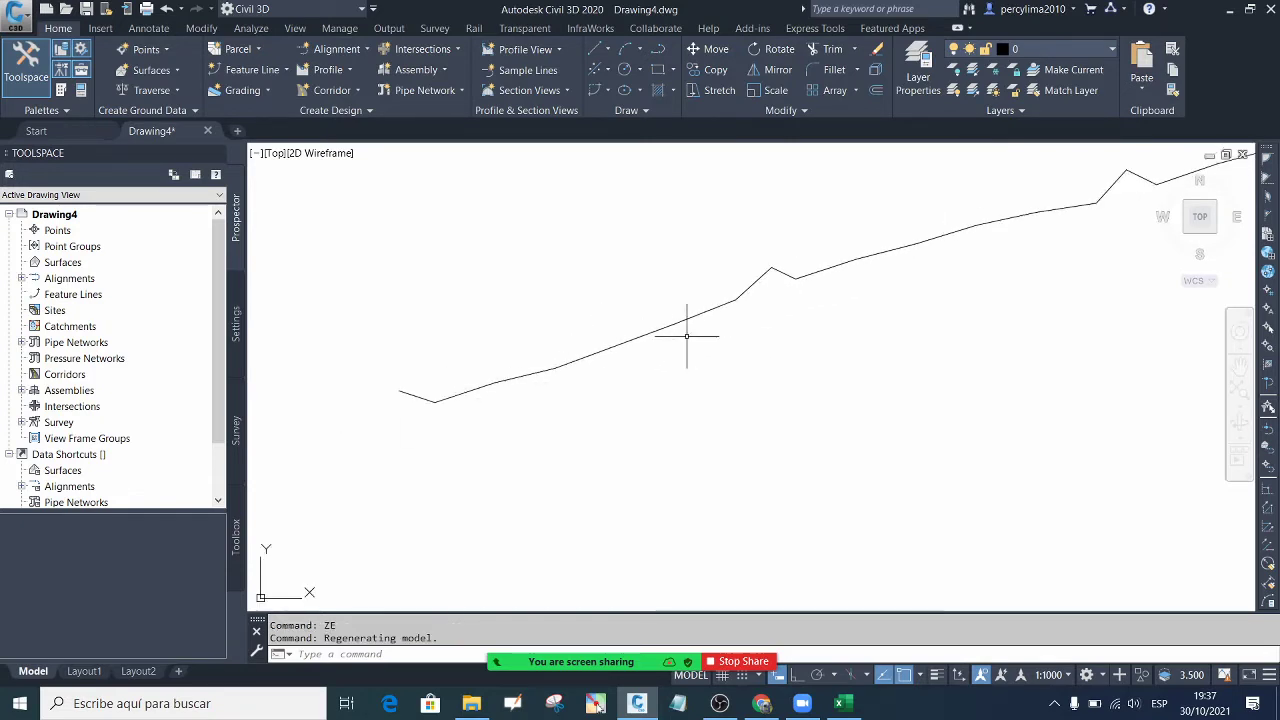
scroll(590, 378, down, 2)
scroll(634, 354, up, 2)
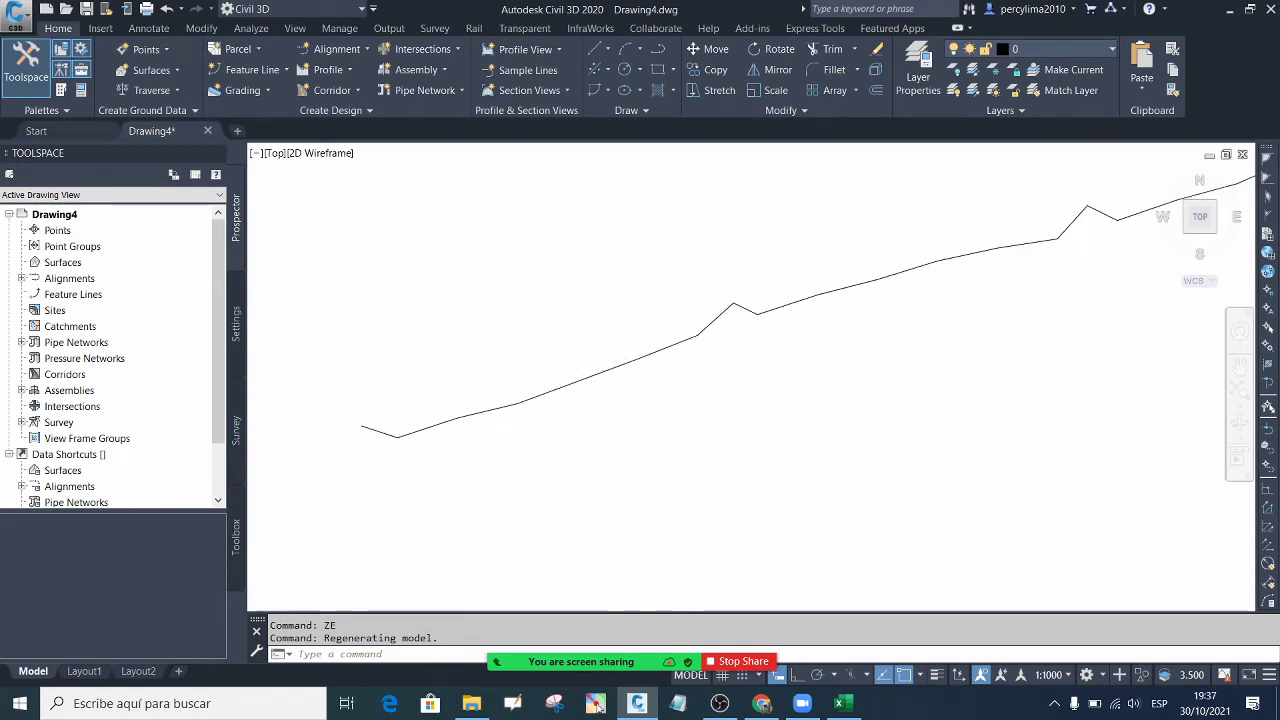
scroll(720, 306, up, 1)
scroll(709, 288, down, 1)
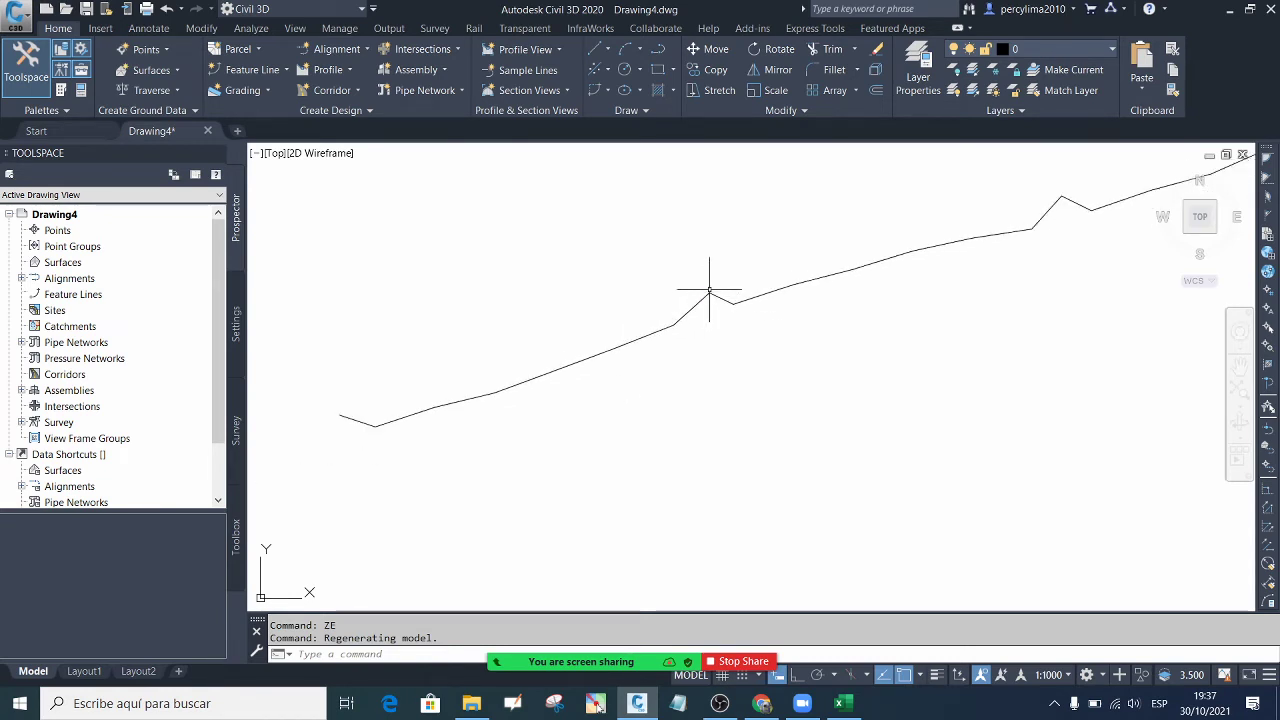
scroll(709, 290, up, 1)
scroll(691, 297, down, 3)
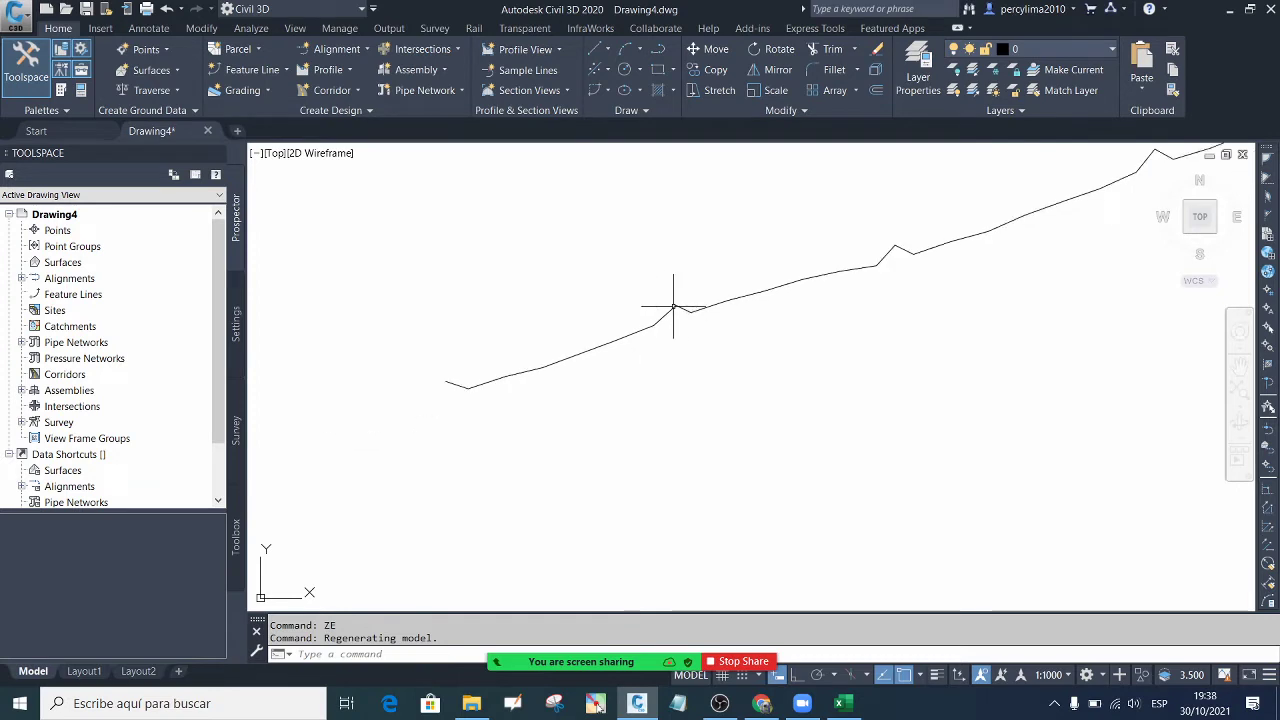
scroll(700, 306, up, 1)
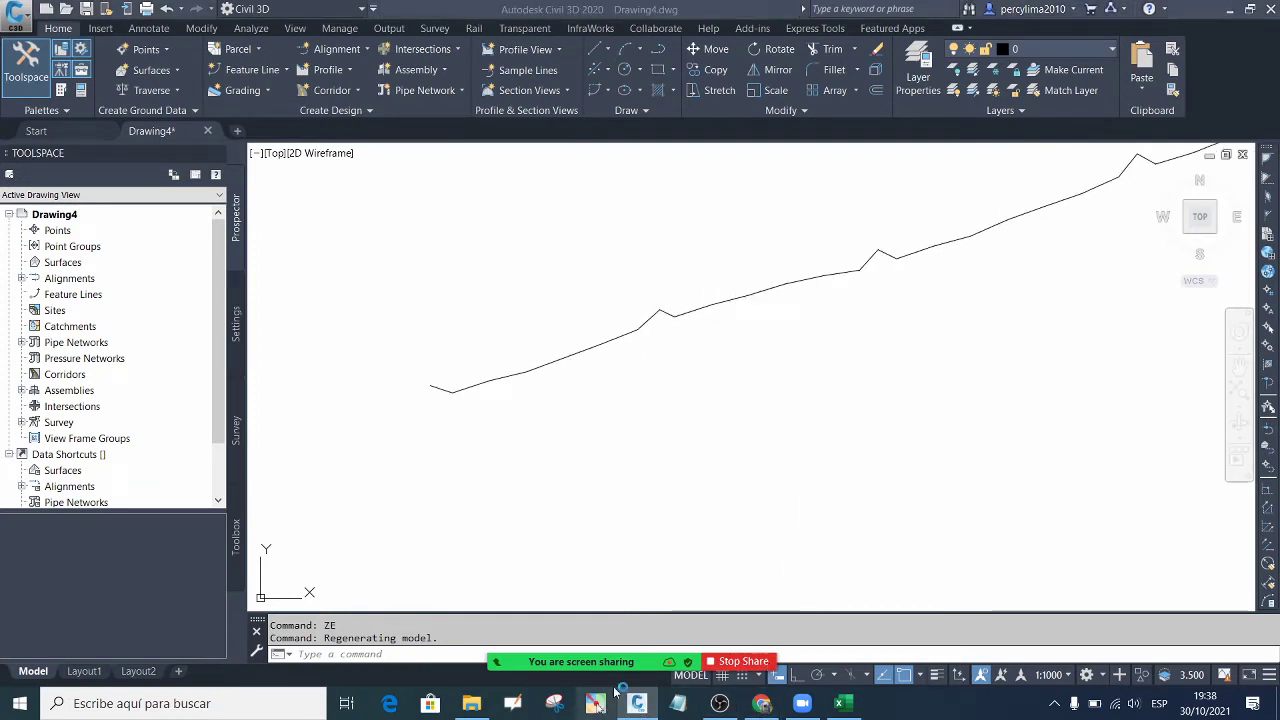
Mark temporary blue lines from the profile's lower end to its first peak and on to the second peak, and clear them
click(1199, 155)
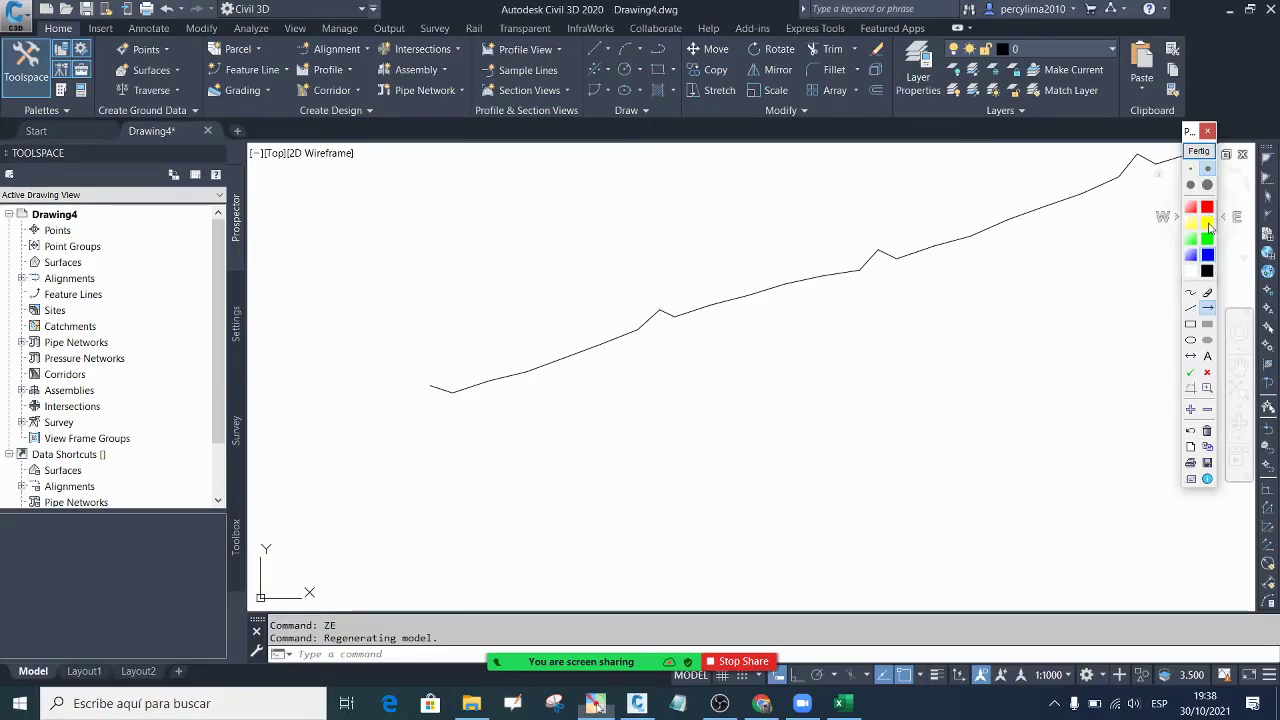
click(1191, 310)
drag(661, 315, 877, 252)
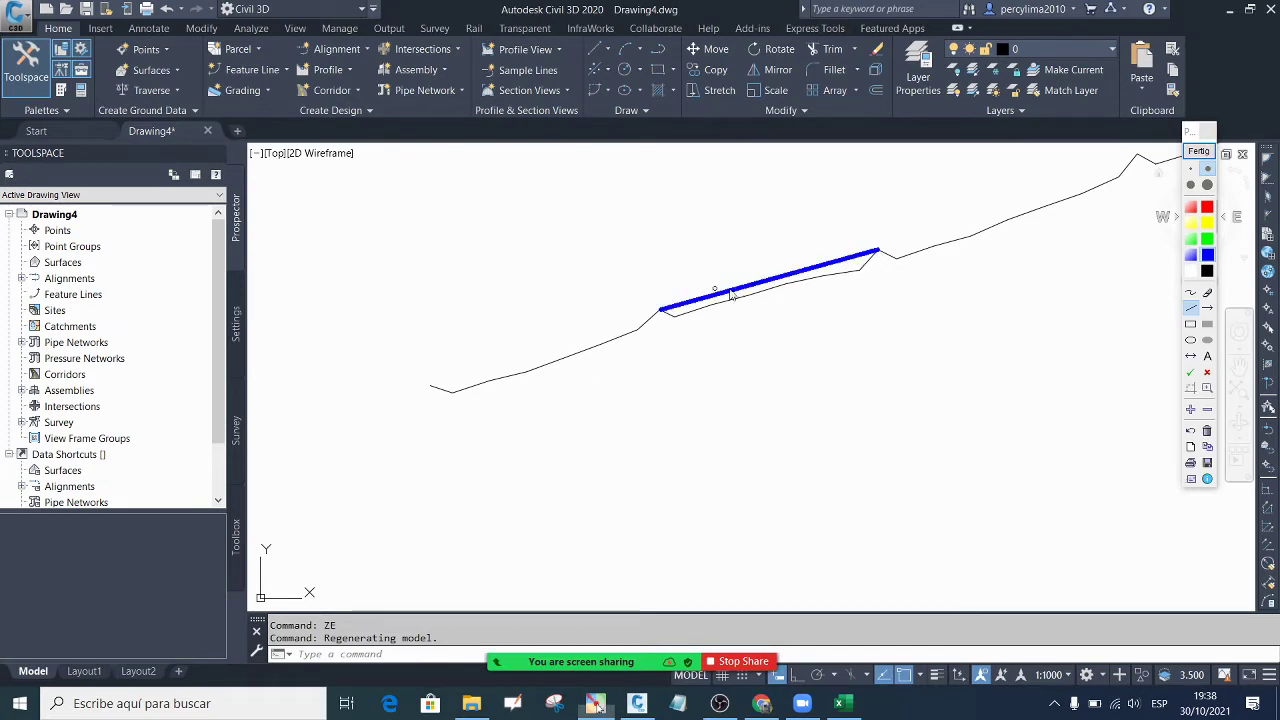
drag(660, 312, 428, 385)
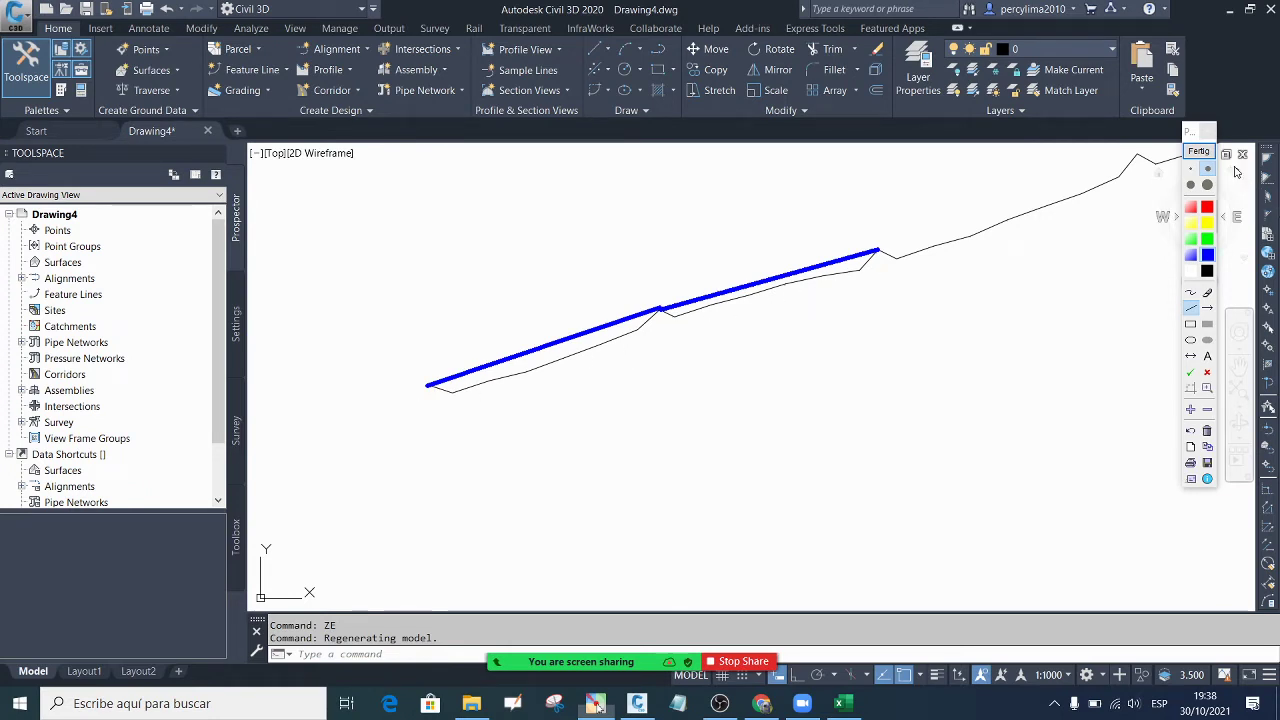
click(1207, 131)
Examine the overall slope of the profile polyline and the stretches between its peaks
scroll(670, 320, up, 2)
scroll(638, 303, down, 6)
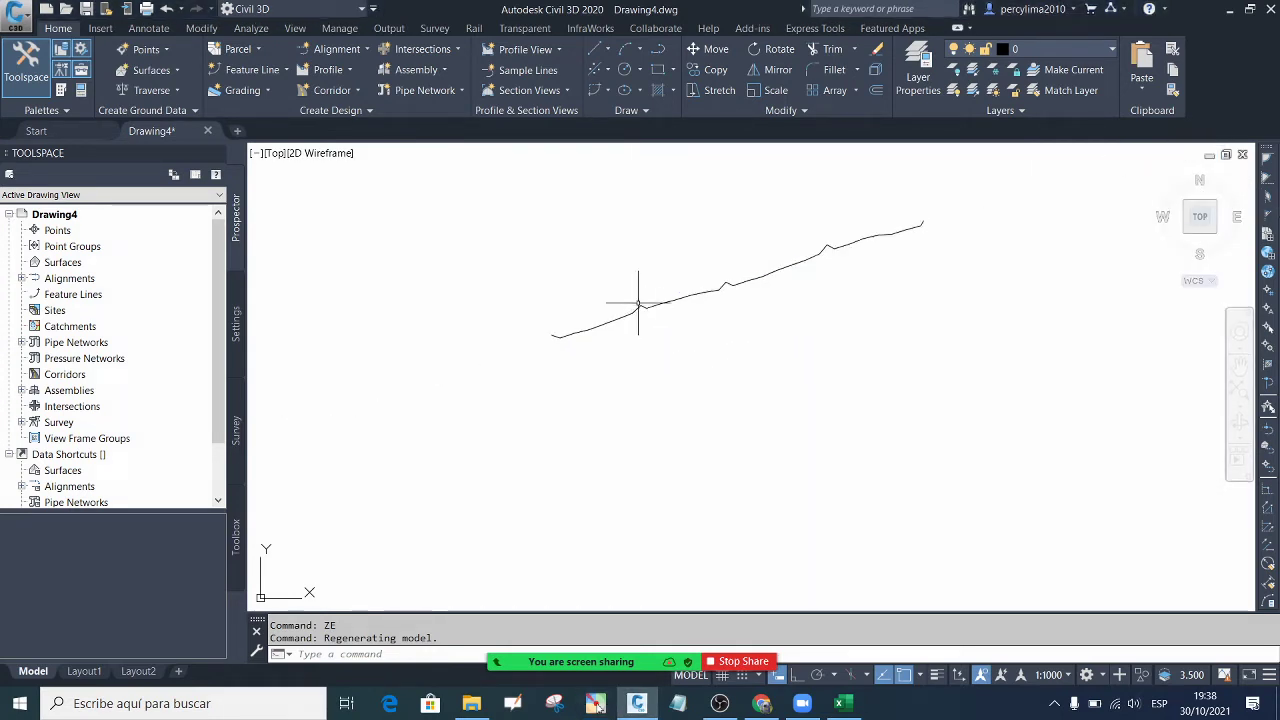
scroll(791, 237, up, 3)
scroll(734, 274, down, 5)
scroll(855, 233, up, 3)
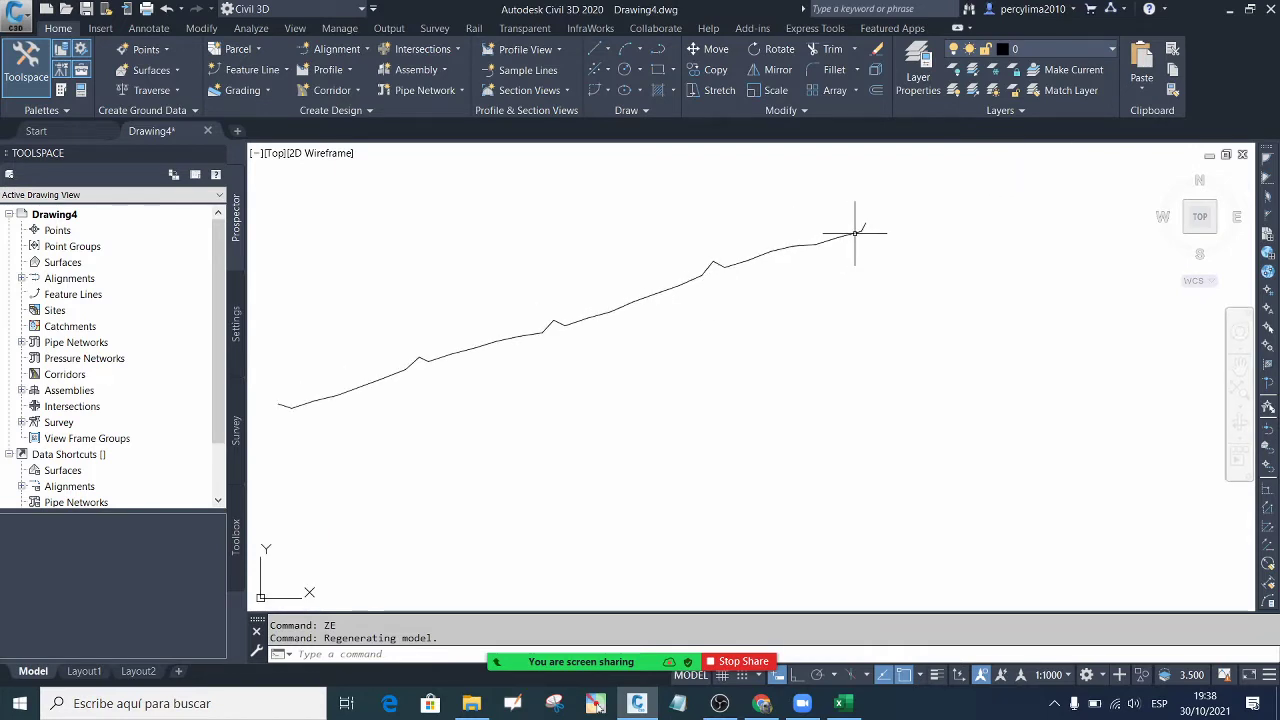
scroll(855, 233, down, 3)
scroll(686, 294, up, 3)
scroll(543, 309, down, 3)
scroll(748, 234, up, 2)
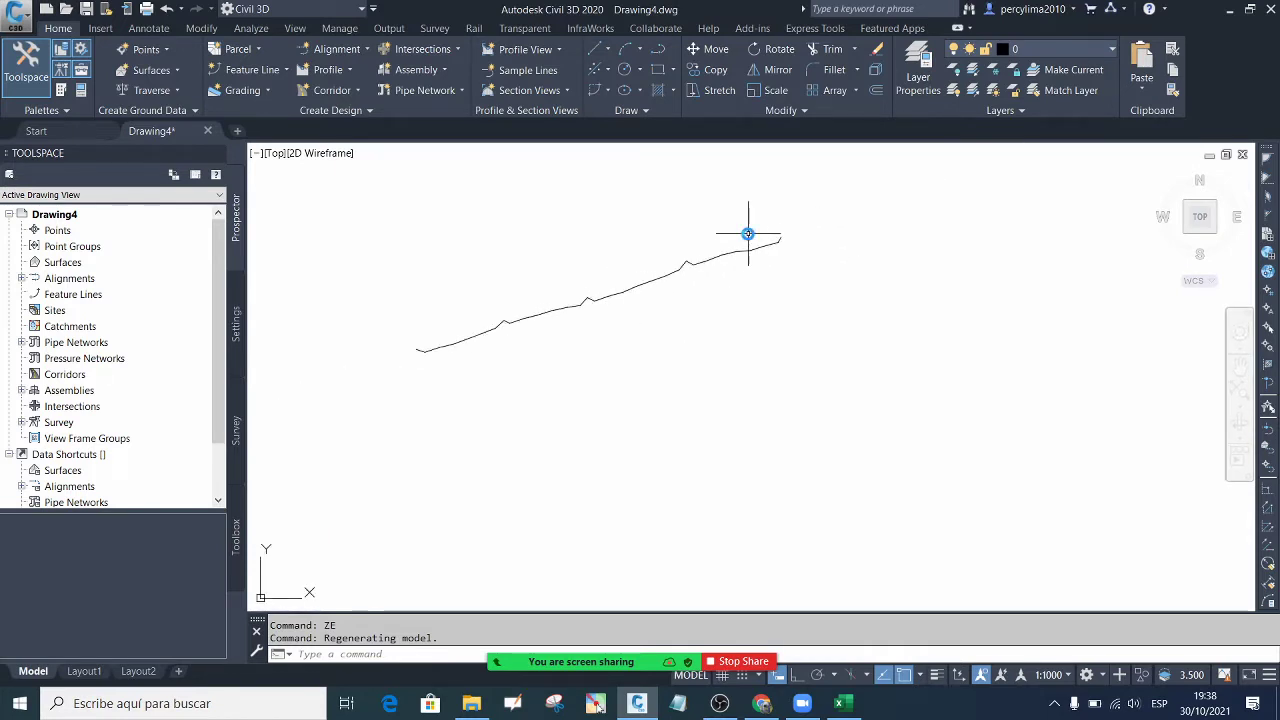
scroll(749, 286, down, 2)
scroll(617, 283, up, 4)
scroll(634, 294, down, 4)
scroll(627, 311, up, 4)
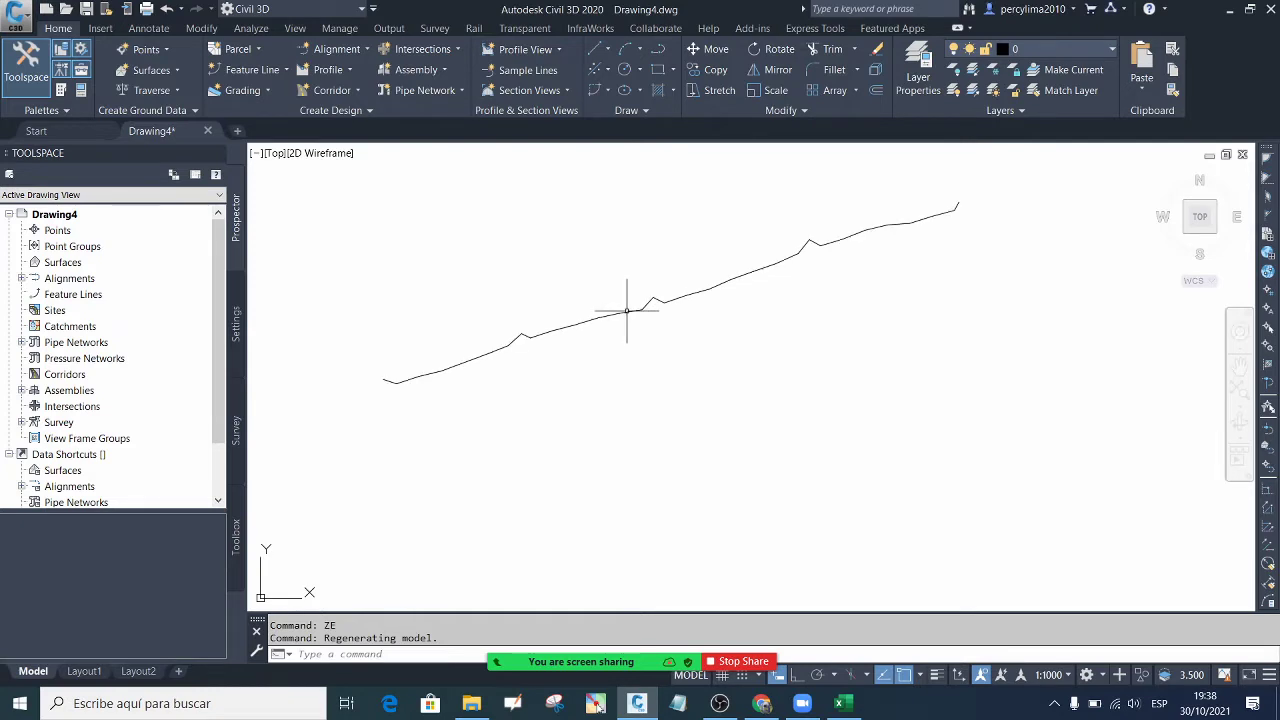
scroll(627, 311, down, 3)
scroll(597, 283, up, 2)
scroll(597, 283, down, 2)
scroll(568, 301, up, 4)
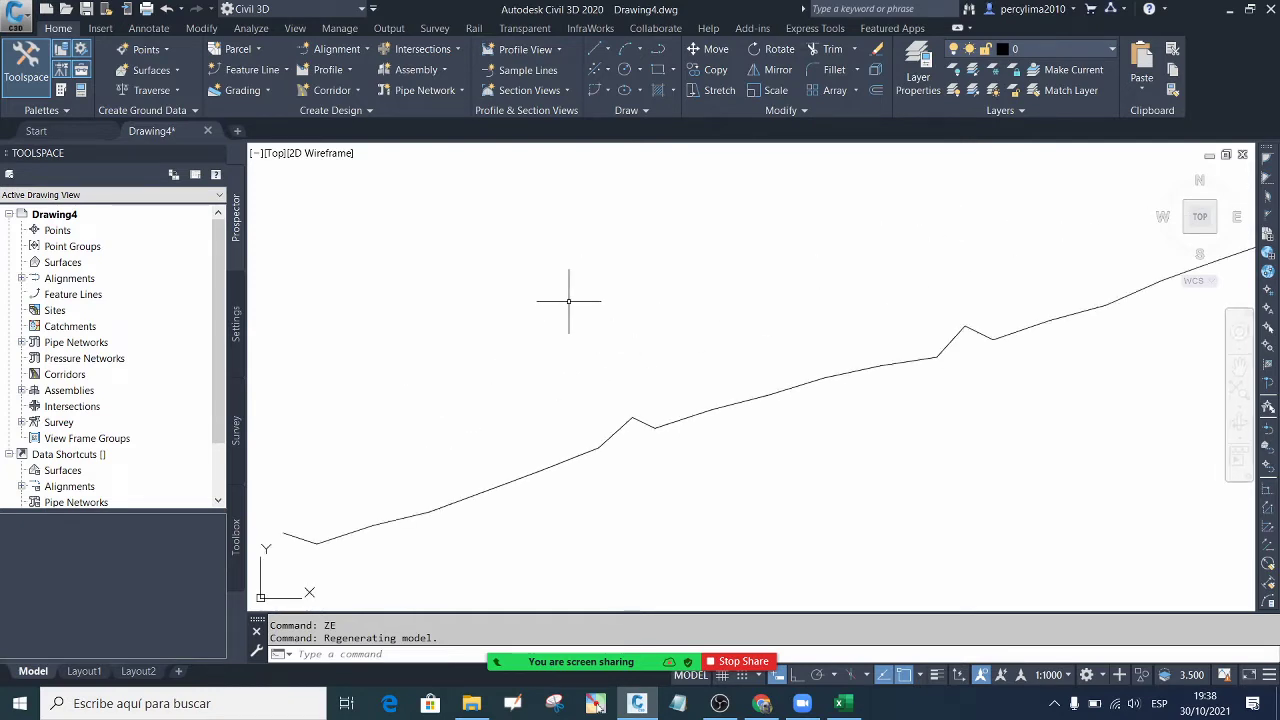
scroll(568, 301, down, 2)
scroll(609, 340, down, 2)
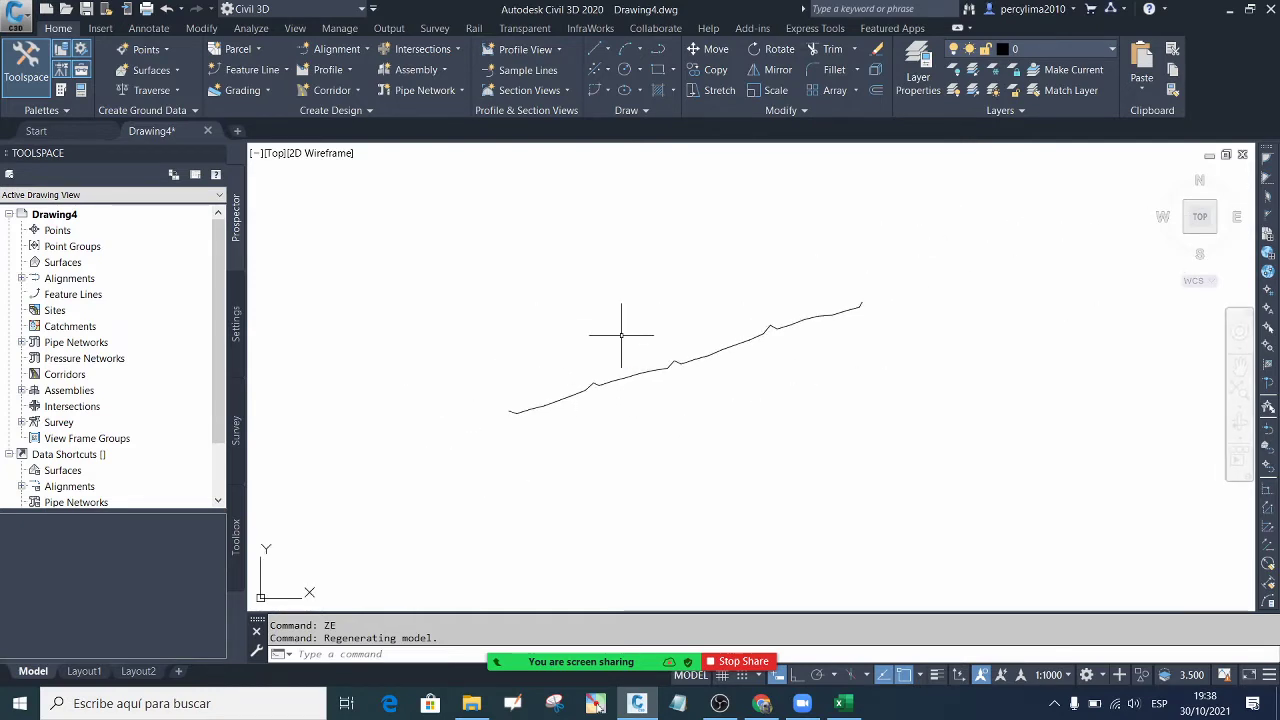
scroll(630, 345, up, 4)
scroll(660, 345, down, 2)
scroll(655, 345, up, 2)
scroll(640, 325, down, 4)
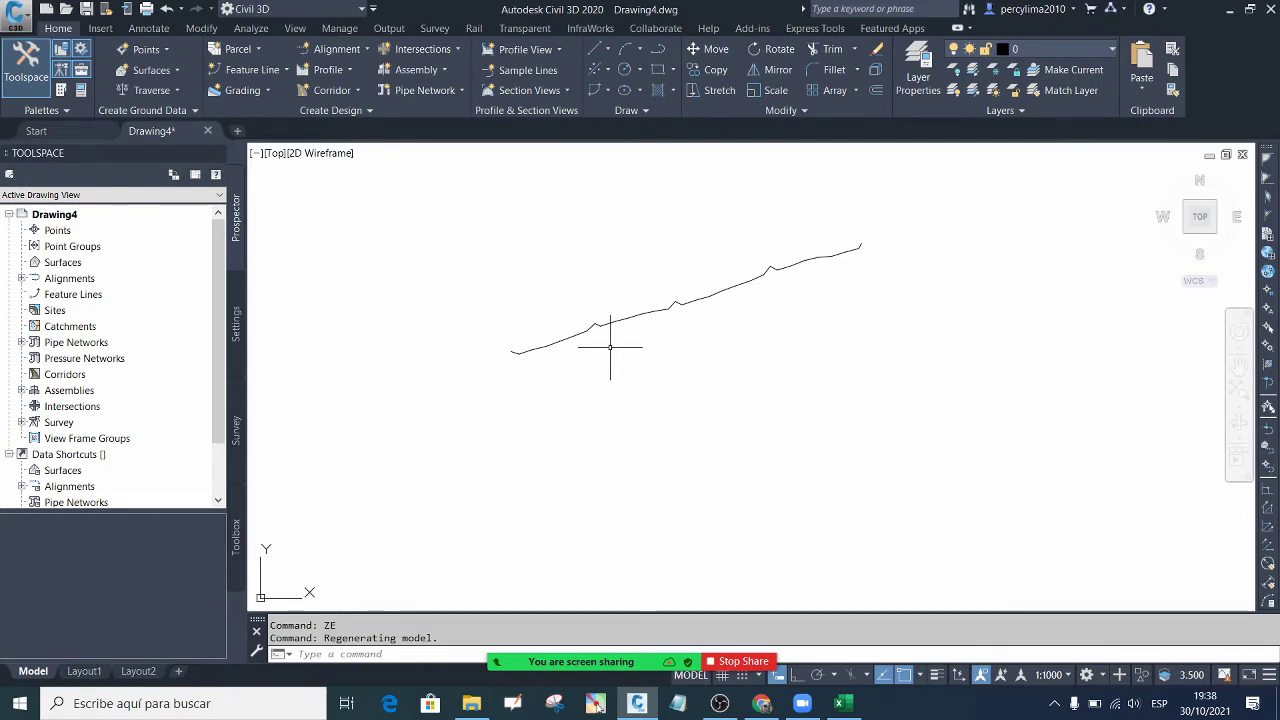
scroll(594, 343, up, 2)
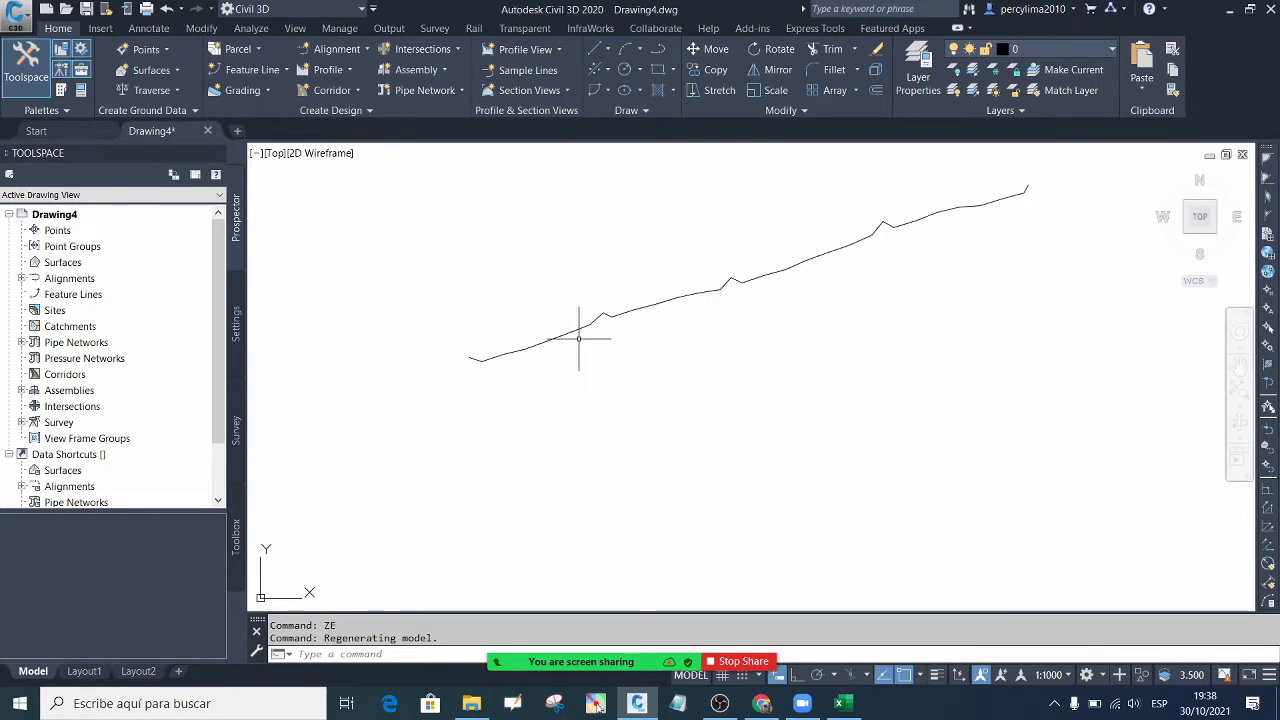
scroll(583, 333, down, 2)
scroll(575, 322, up, 2)
scroll(571, 317, down, 4)
scroll(614, 357, up, 4)
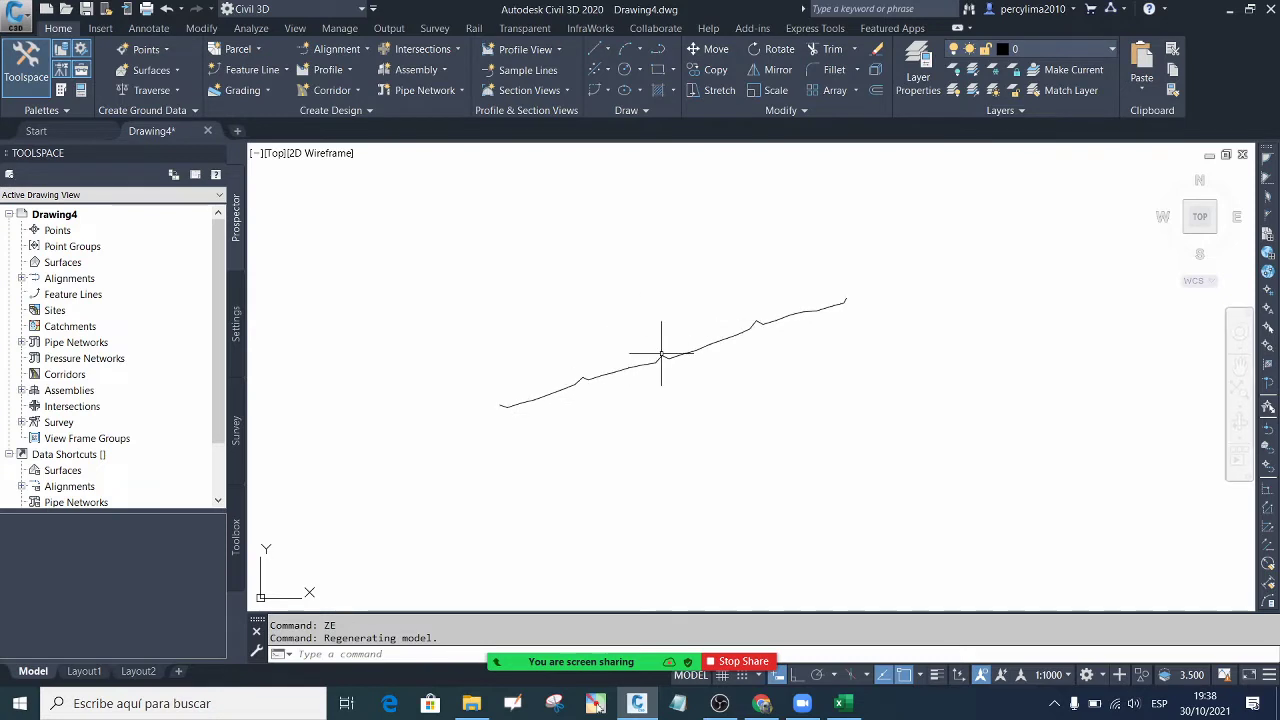
Switch to WhatsApp Web and send the screenshot of the enlarged profile polyline to the group Topografía en obras d S
scroll(612, 340, up, 2)
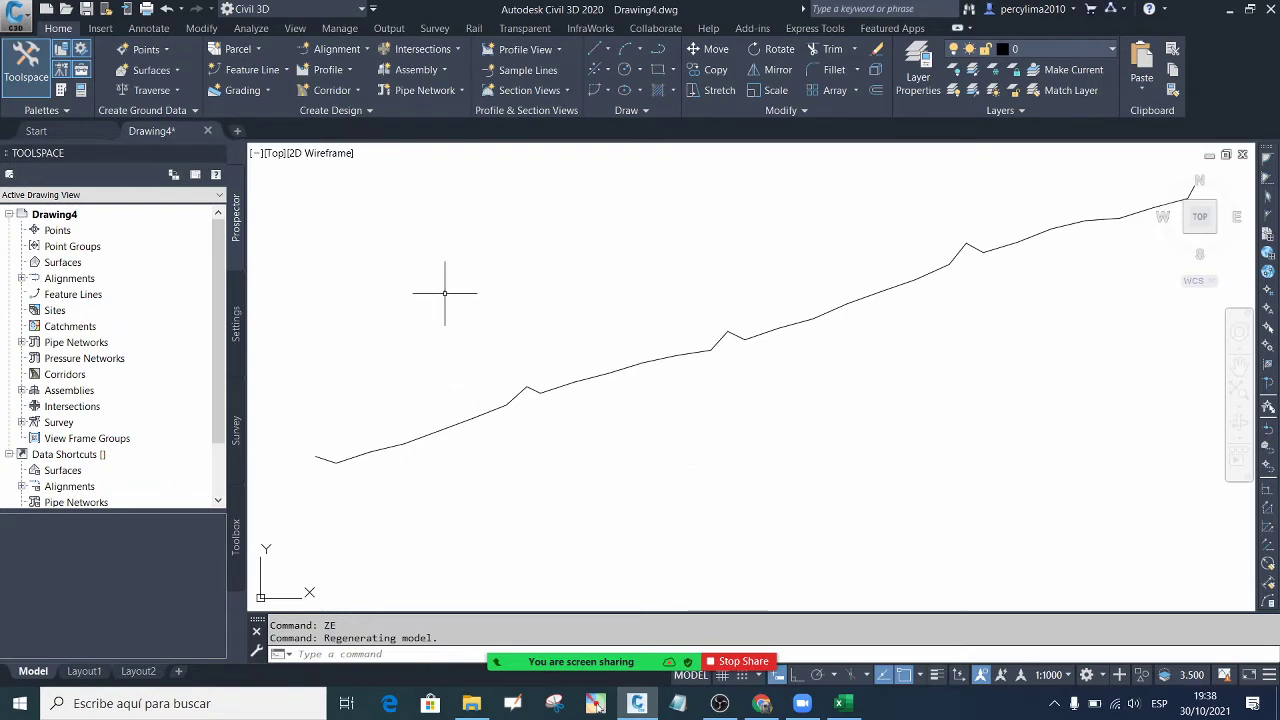
click(762, 704)
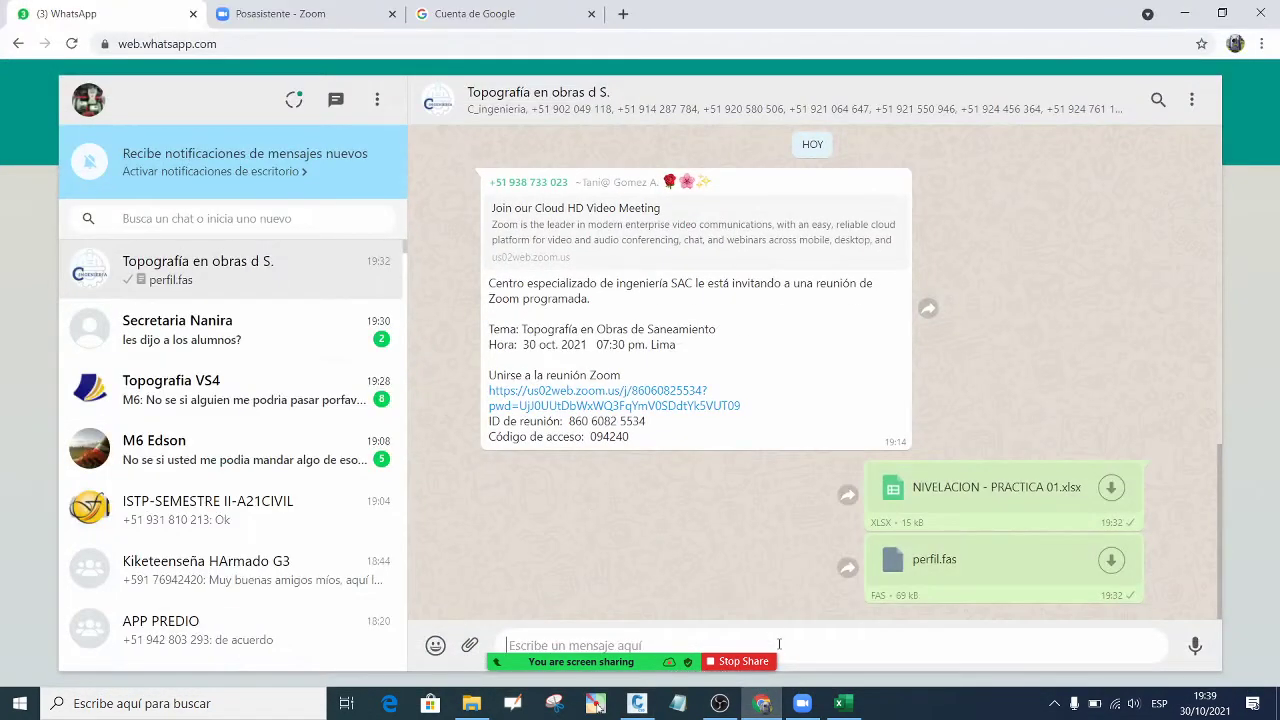
key(ctrl+v)
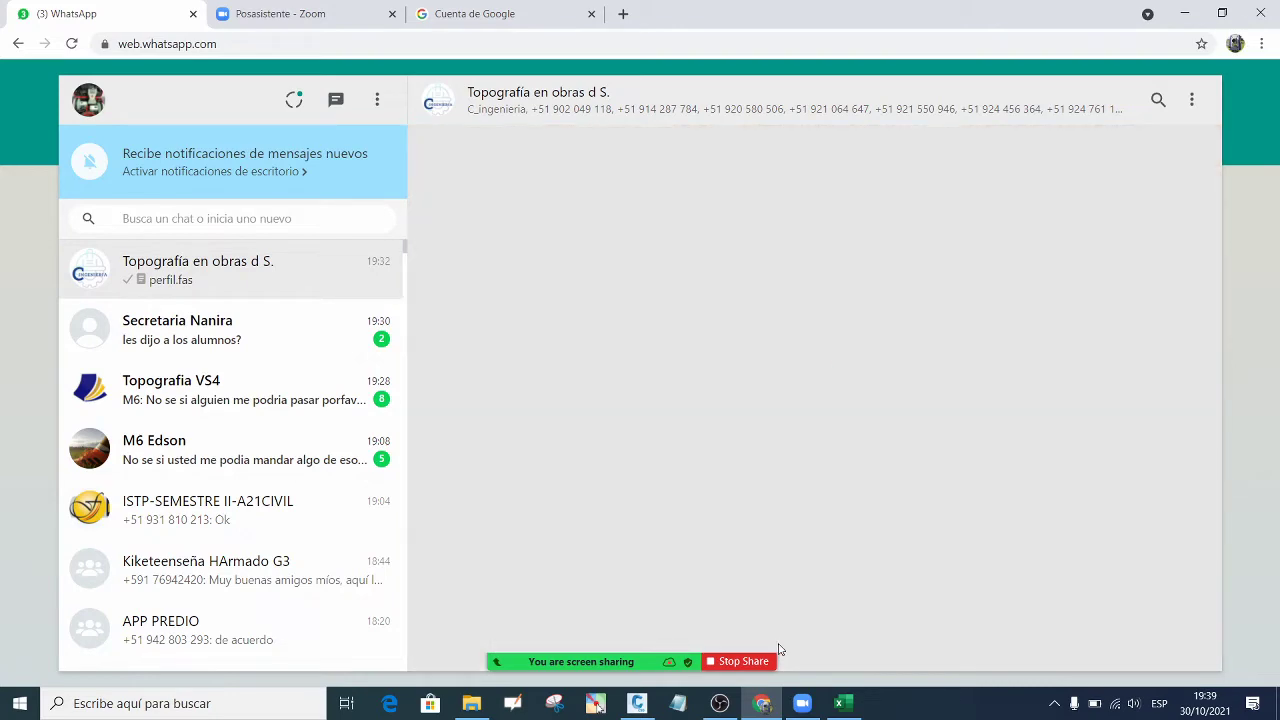
key(Return)
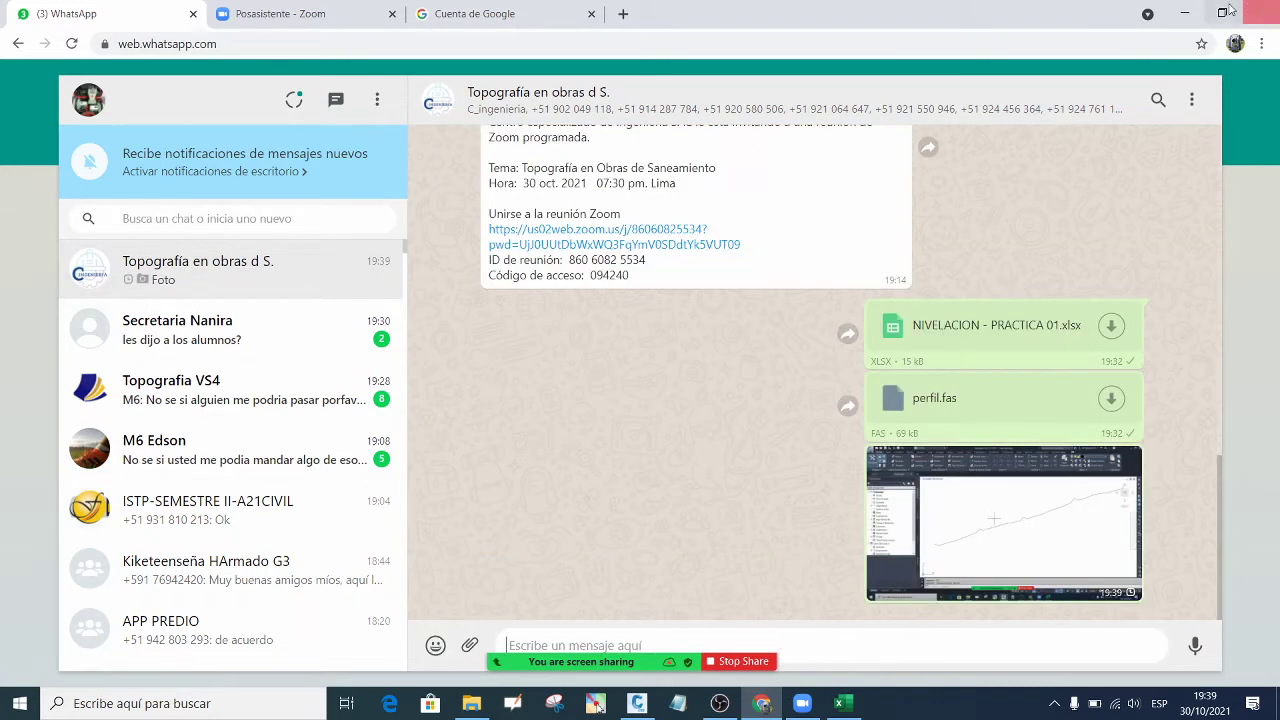
click(1184, 13)
scroll(580, 352, up, 2)
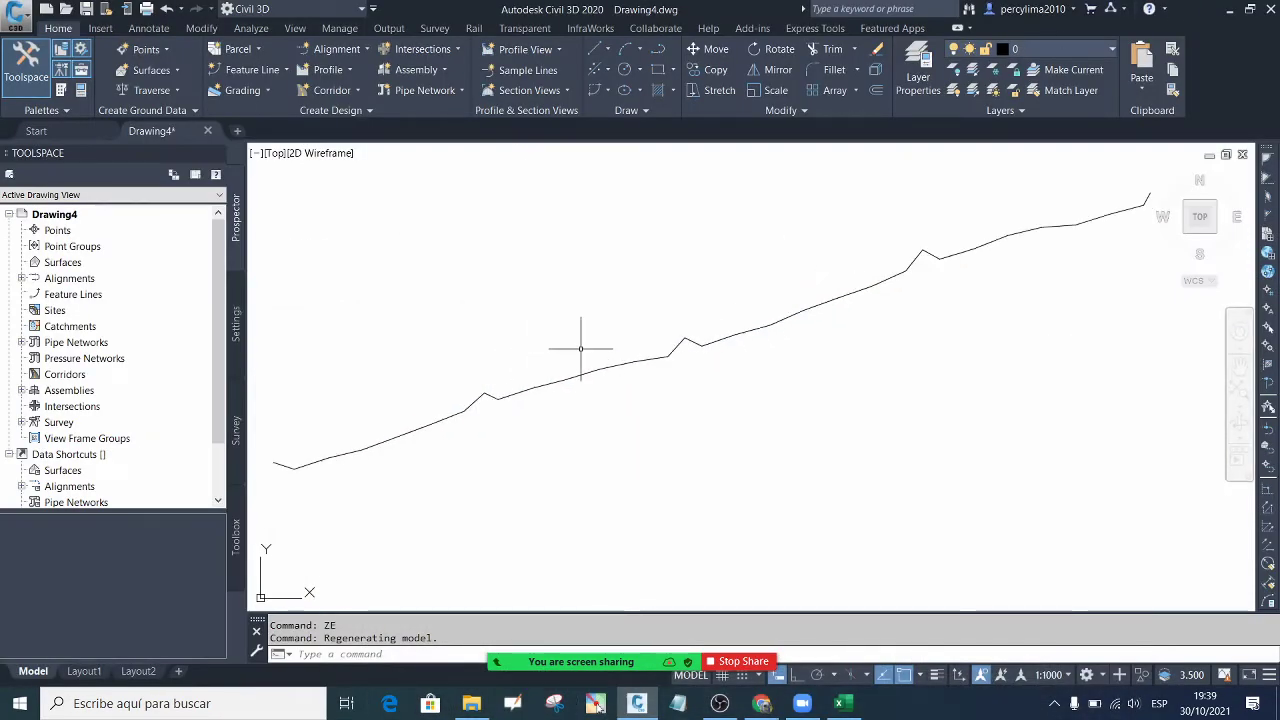
scroll(600, 352, down, 4)
scroll(676, 336, up, 2)
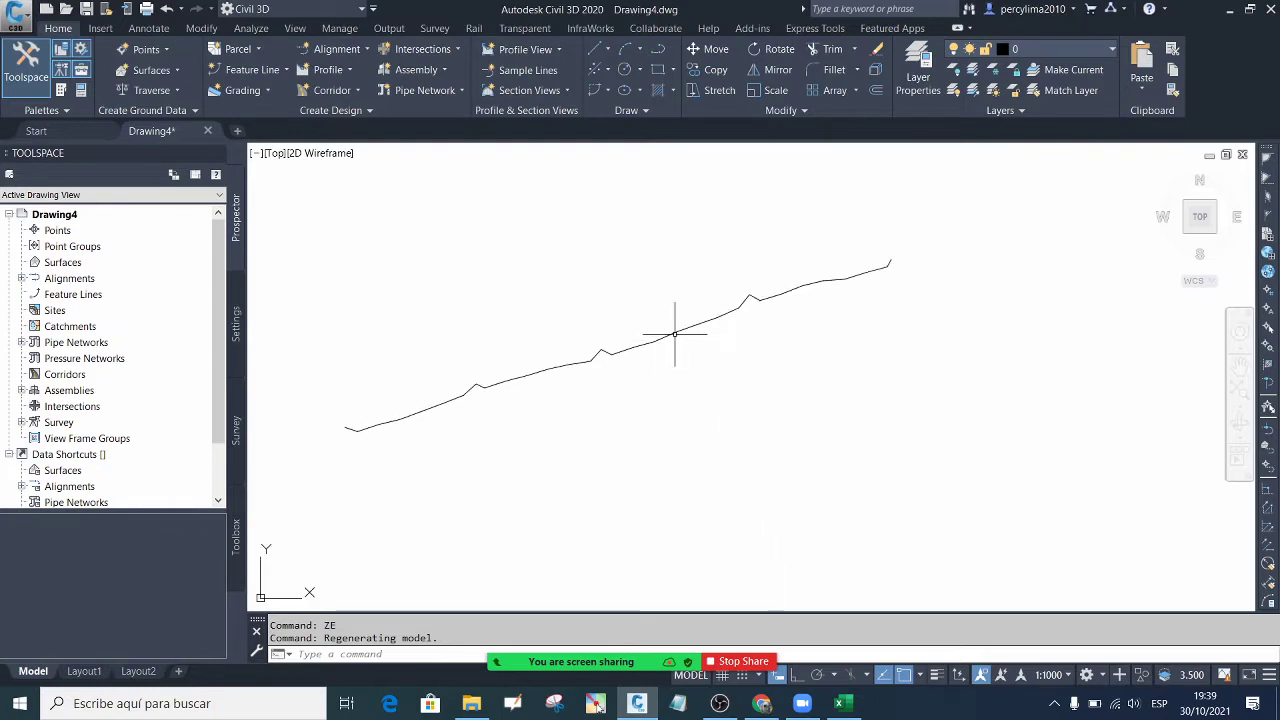
Switch to Excel, review the levelling table and pline coordinates from the first rows of the BZs sheet, and return to Civil 3D
mouse_move(693, 664)
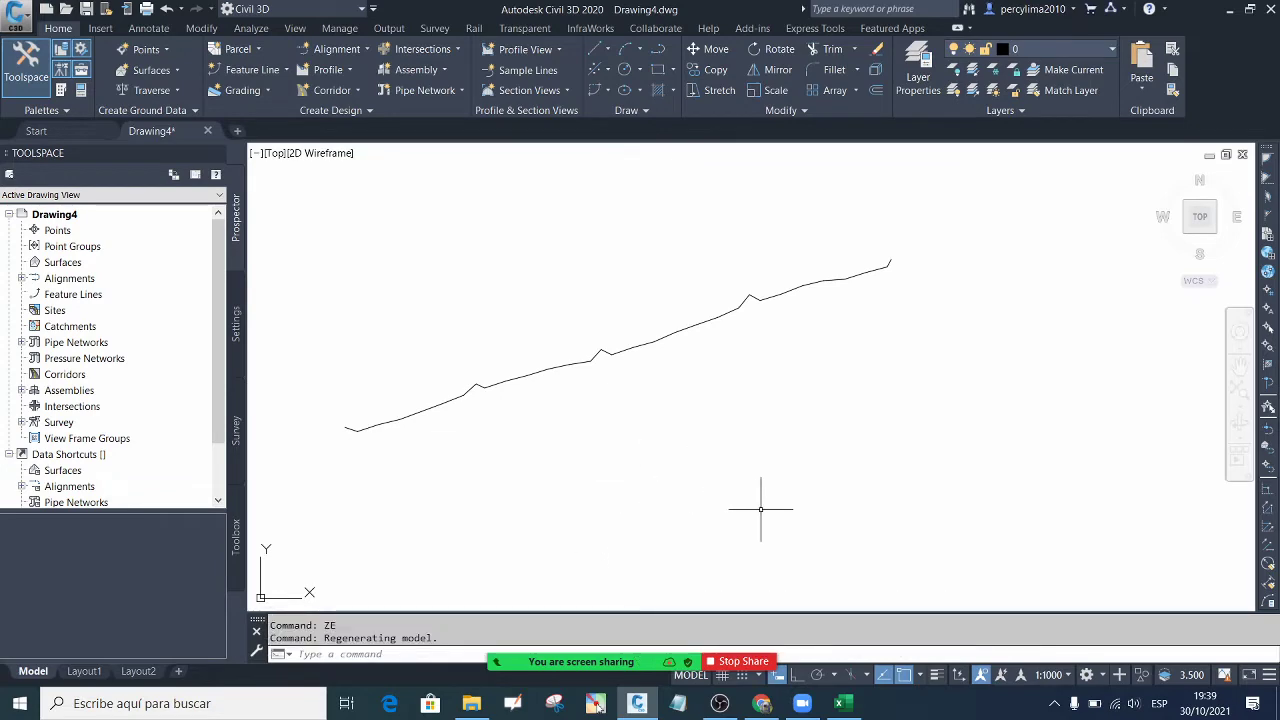
click(840, 704)
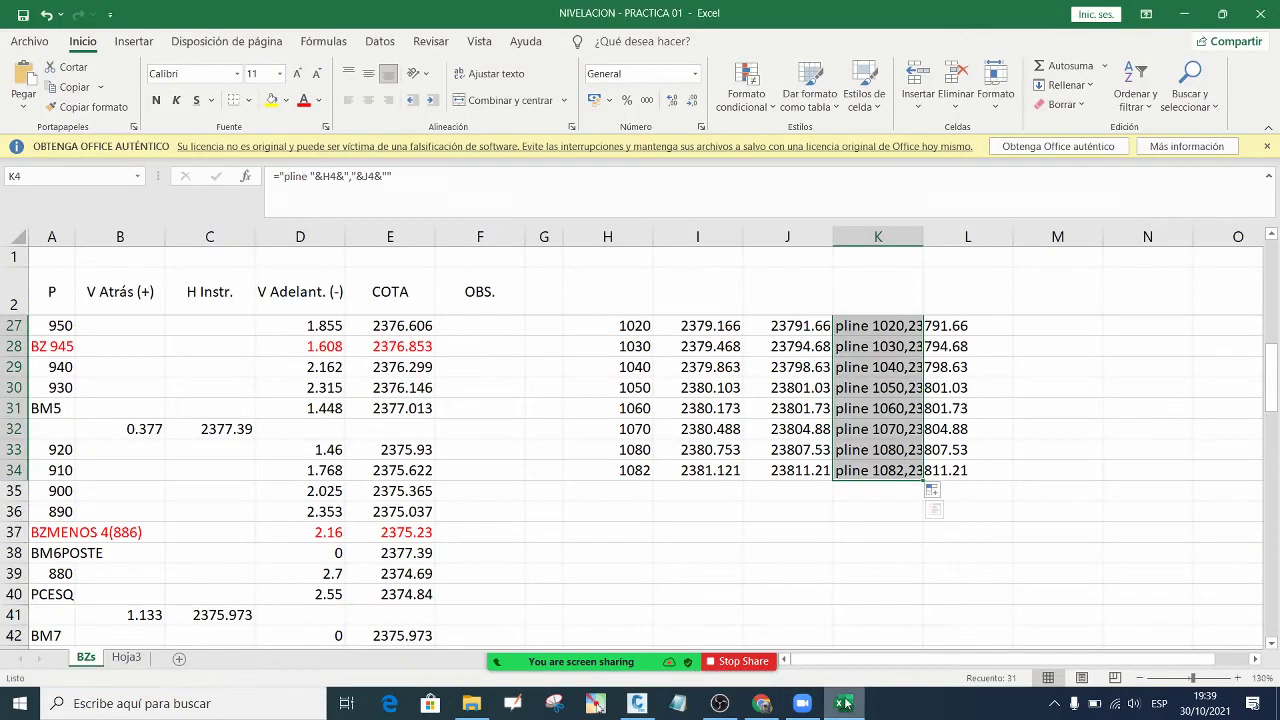
click(745, 532)
scroll(815, 491, up, 2)
scroll(815, 491, up, 6)
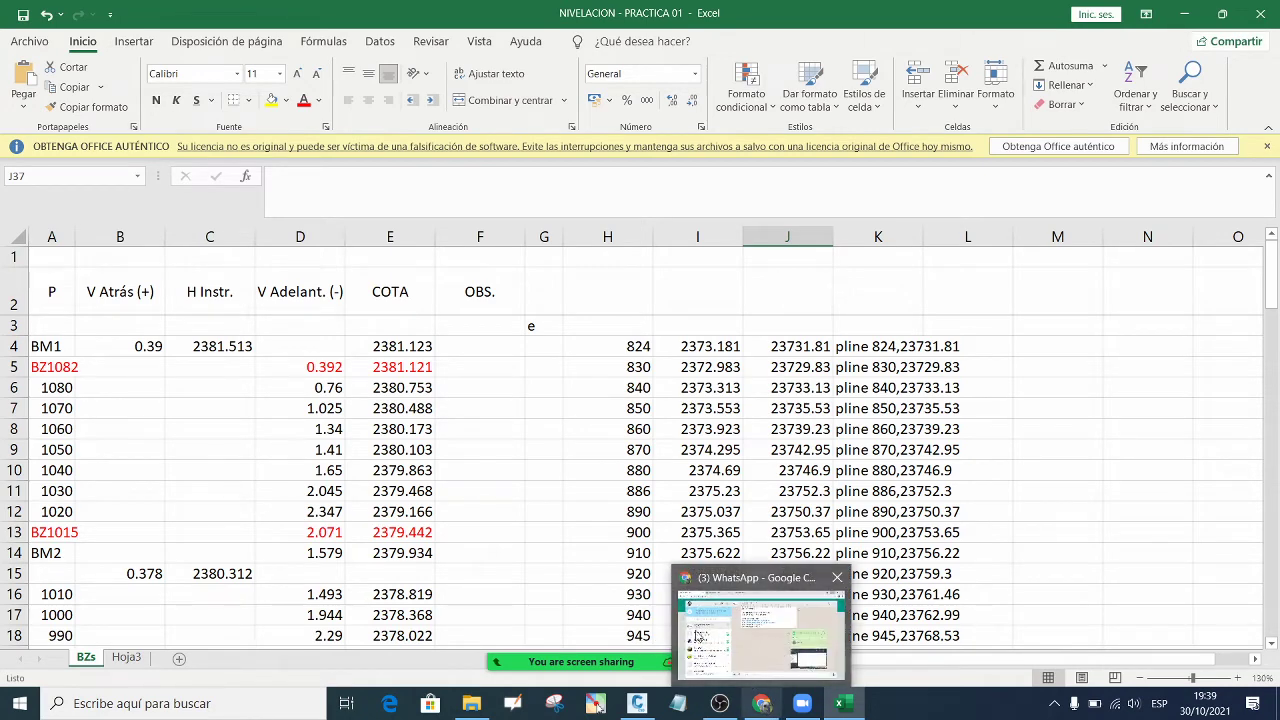
click(1184, 14)
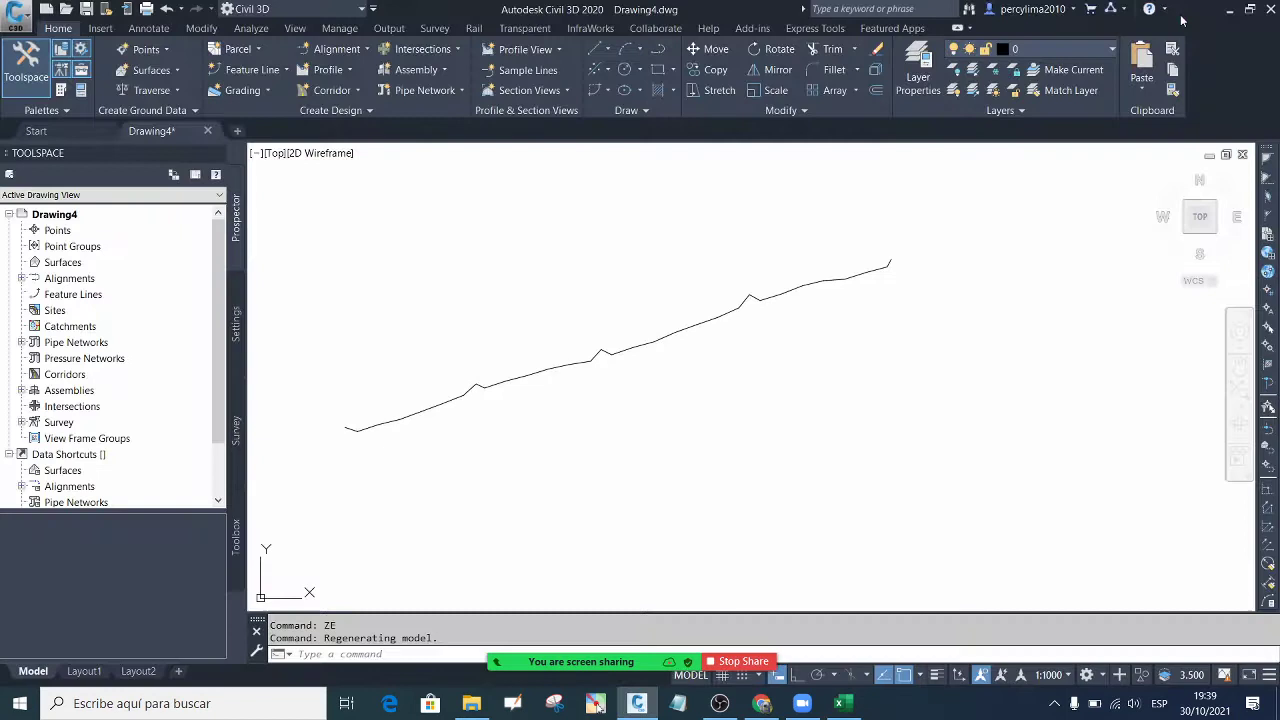
Save the drawing to the desktop (Escritorio) as an AutoCAD 2018 Drawing, named with the author's name followed by _30octubre
click(750, 425)
click(748, 430)
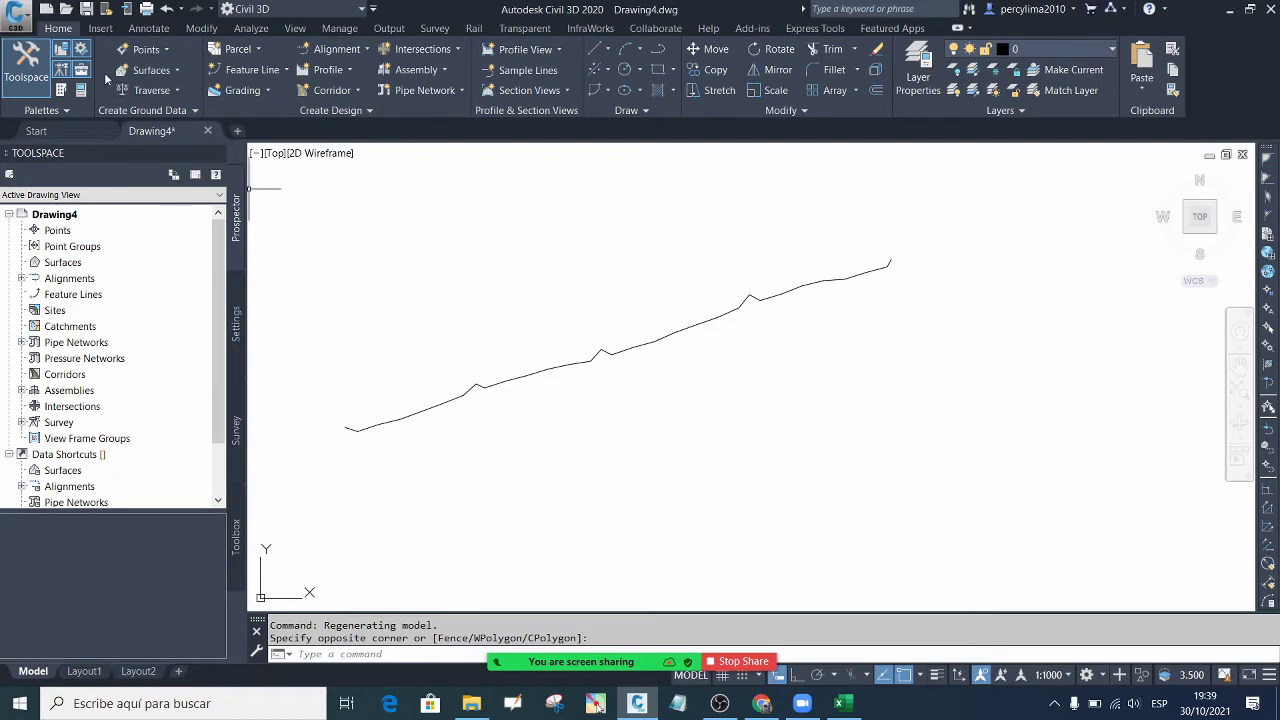
click(29, 27)
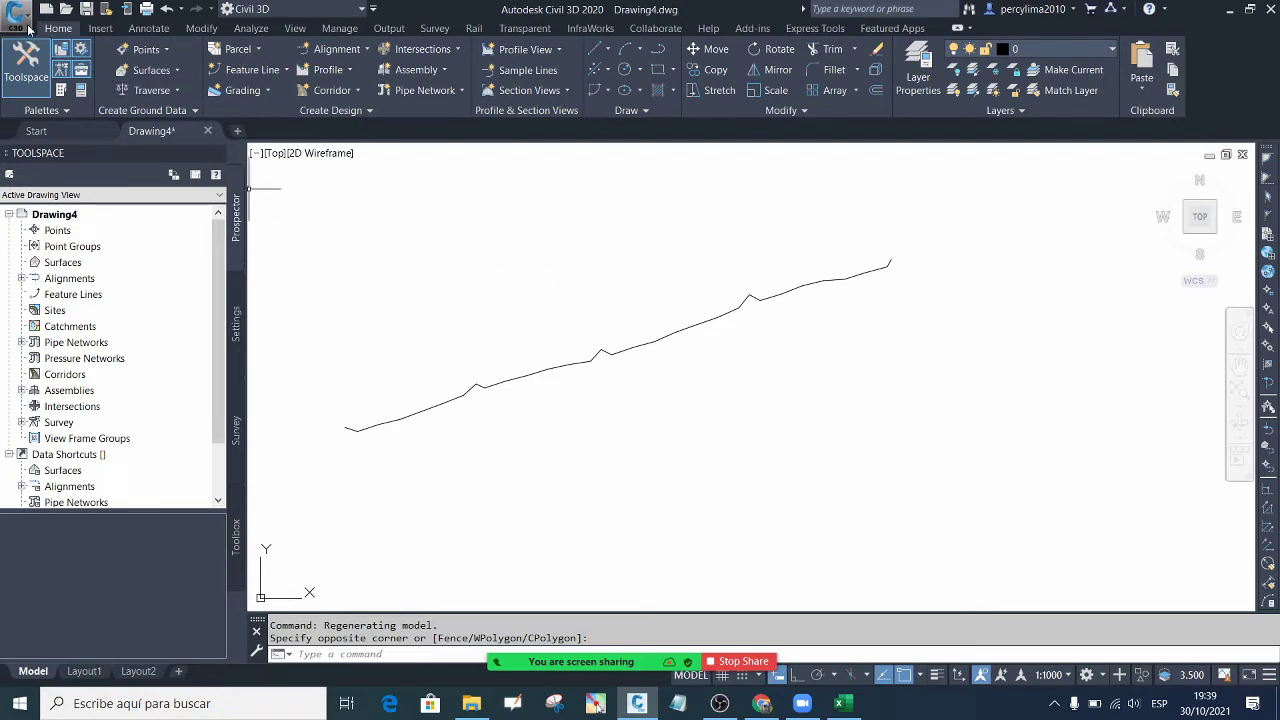
click(86, 221)
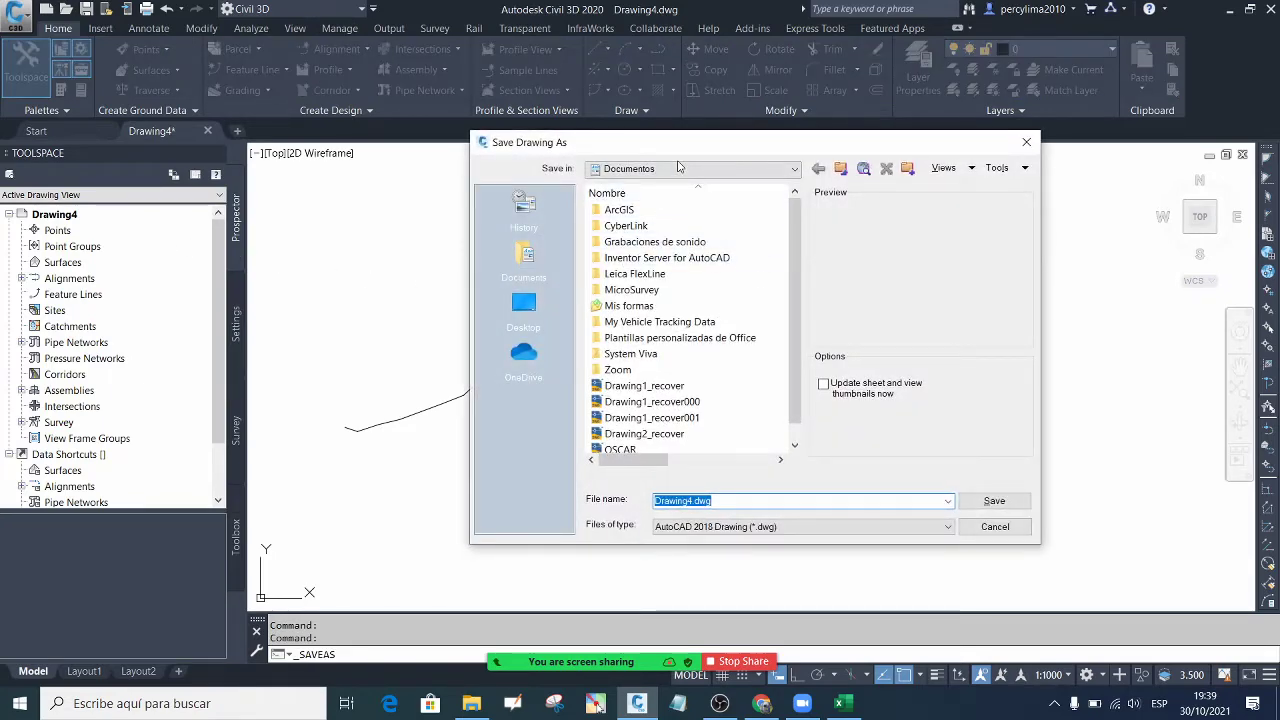
click(679, 170)
scroll(660, 220, up, 2)
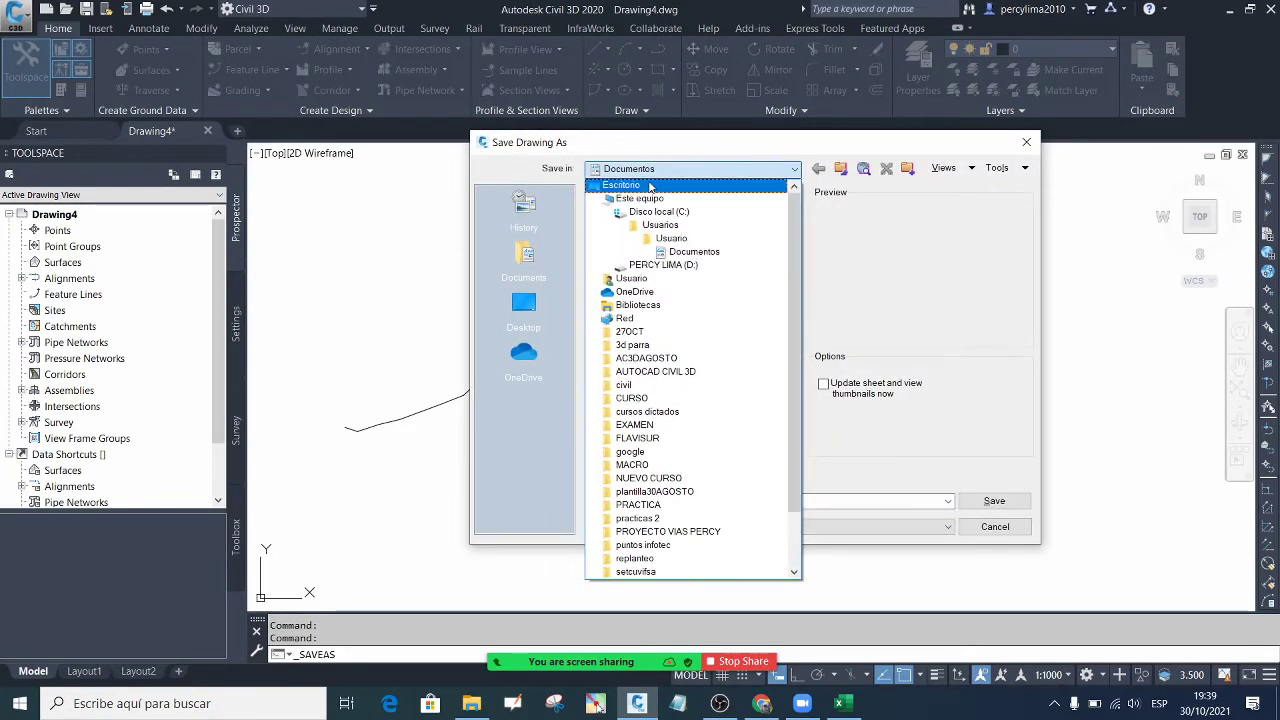
click(640, 180)
click(725, 501)
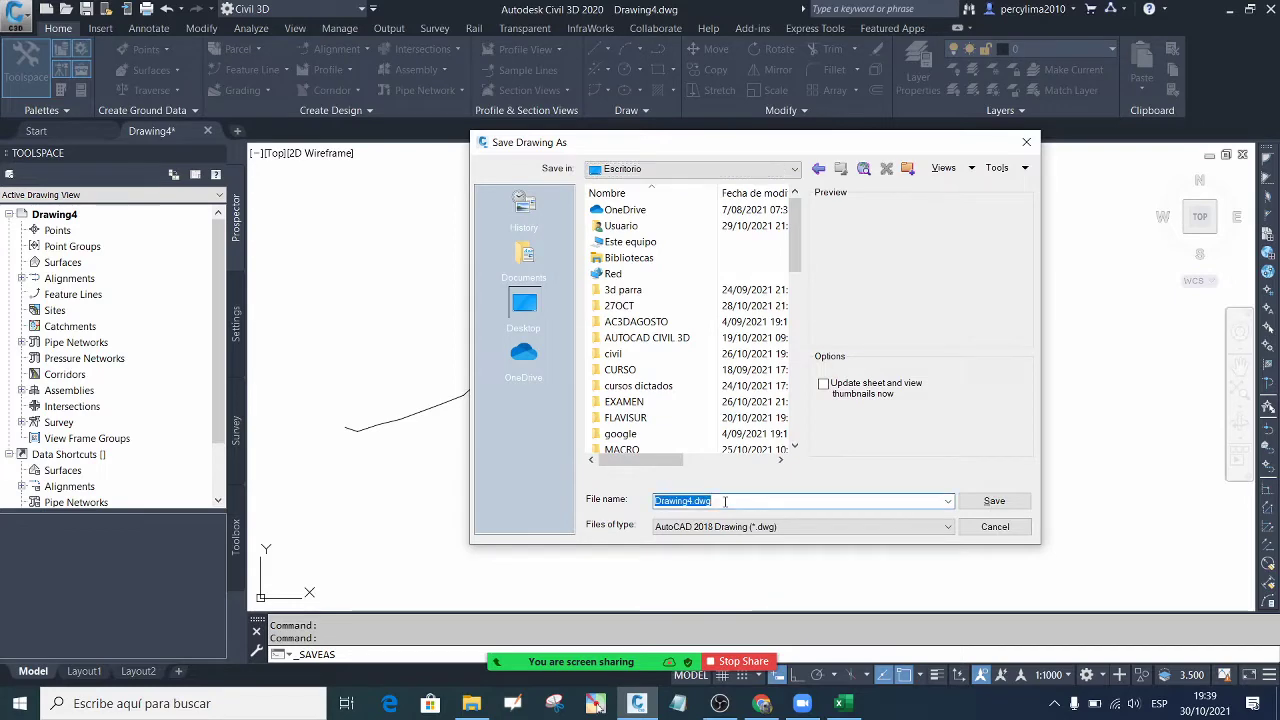
text(percy_lim)
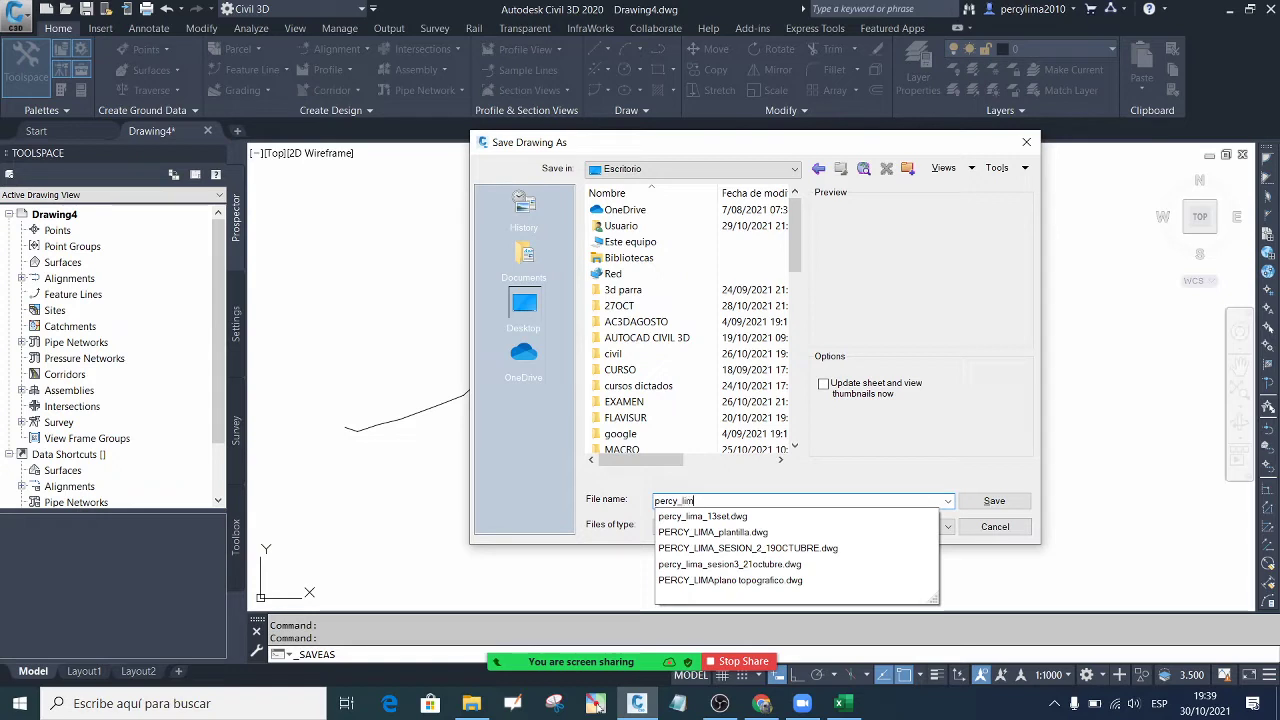
text(a_)
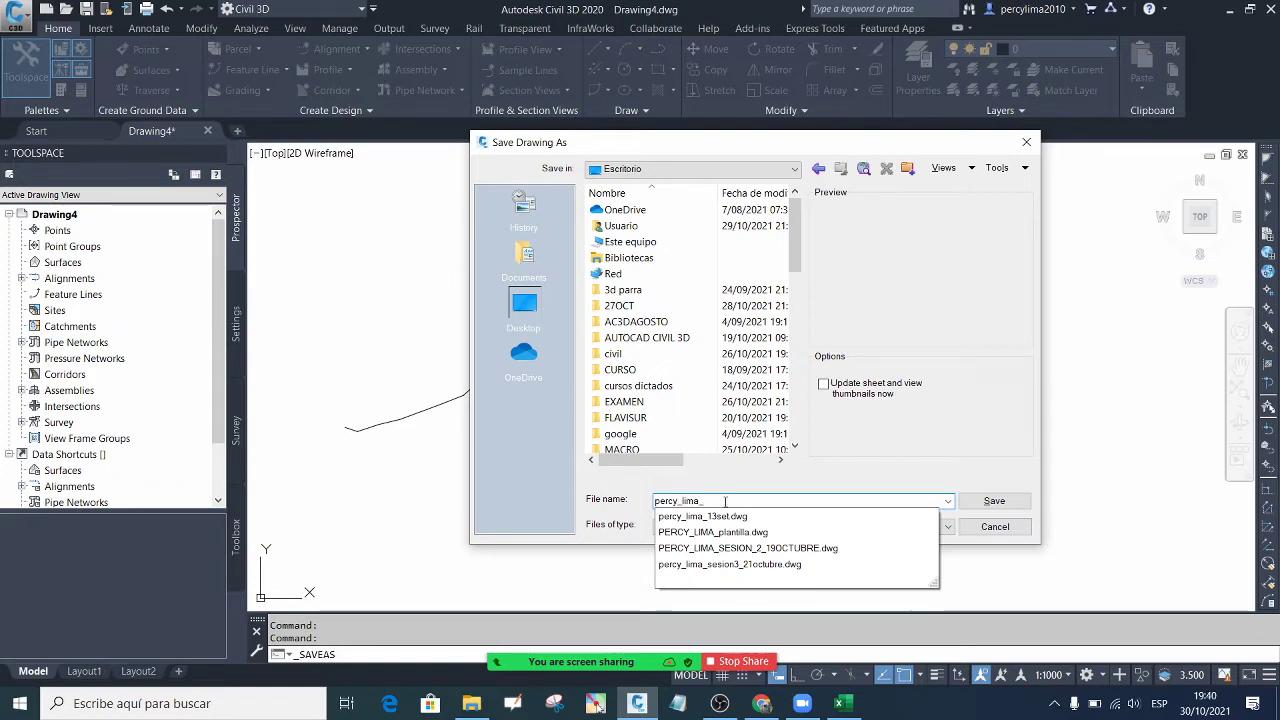
text(30octubre)
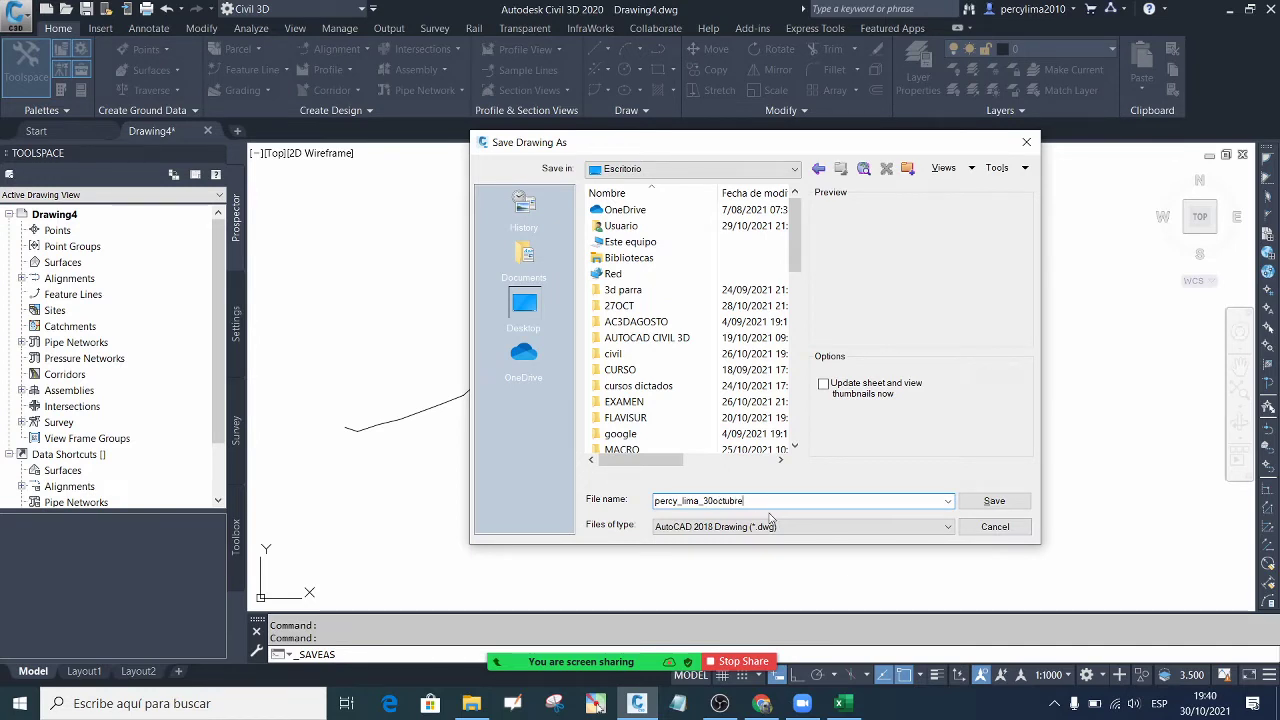
click(990, 500)
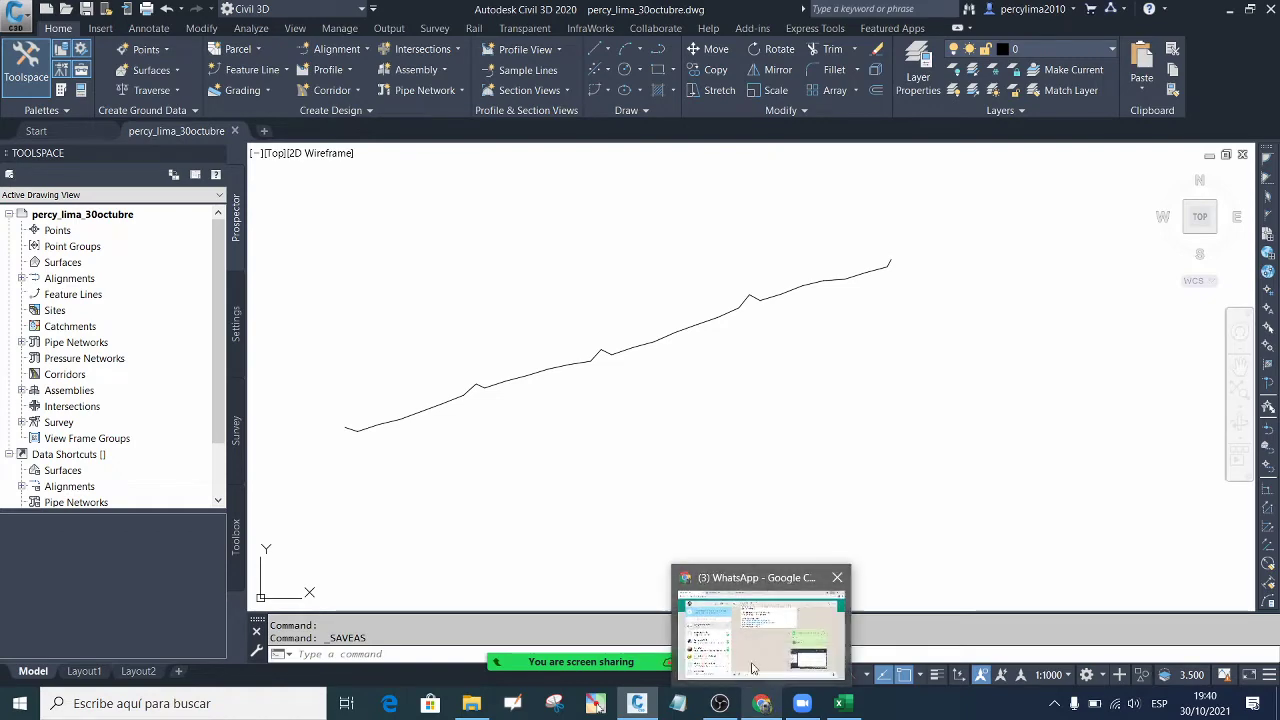
Switch to WhatsApp Web and send a screenshot of the saved, renamed drawing to the group Topografía en obras d S
click(762, 625)
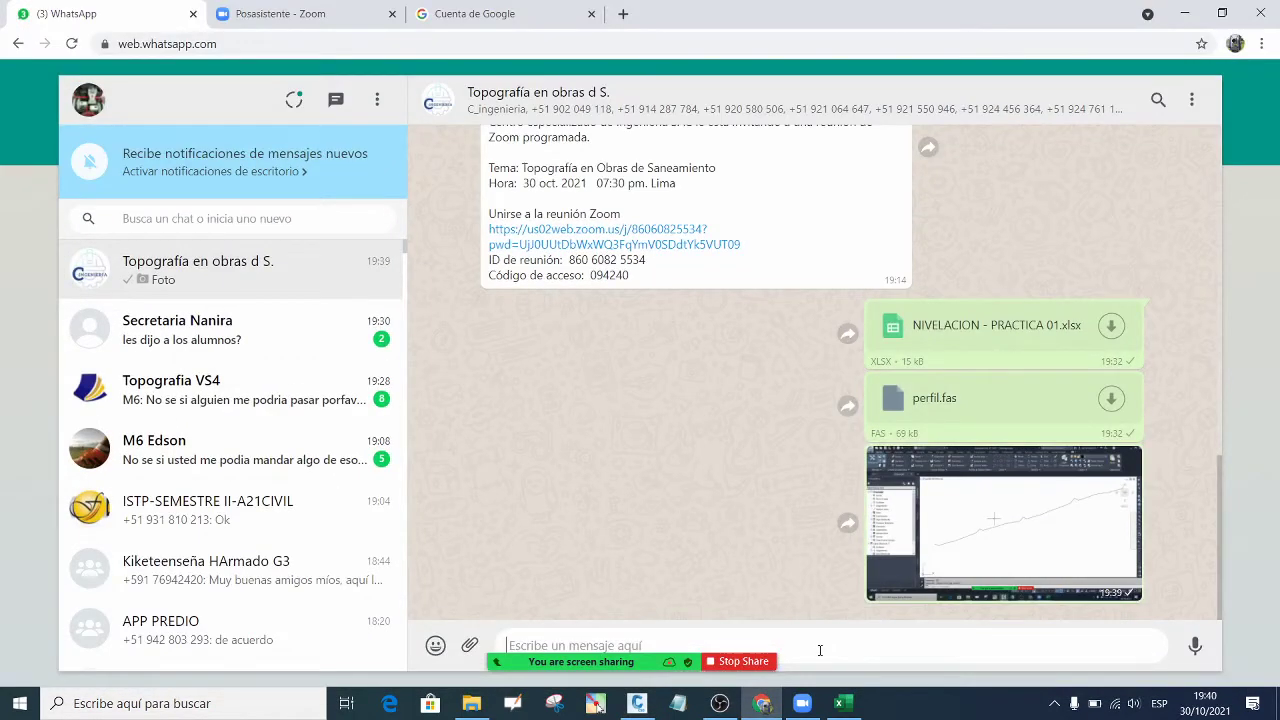
key(ctrl+v)
key(Return)
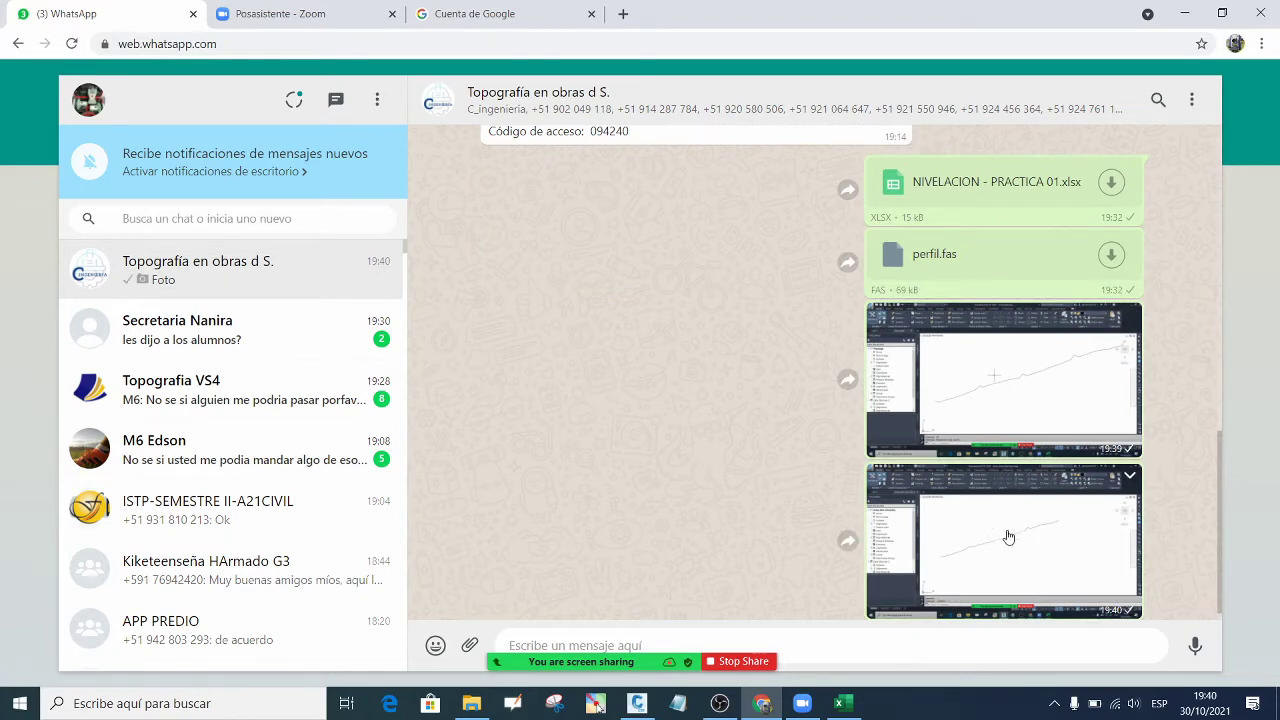
Open the sent screenshot, mark the drawing name in its Toolspace and title bar with temporary blue rectangles, clear them and return to Civil 3D
click(1006, 533)
click(780, 382)
click(730, 359)
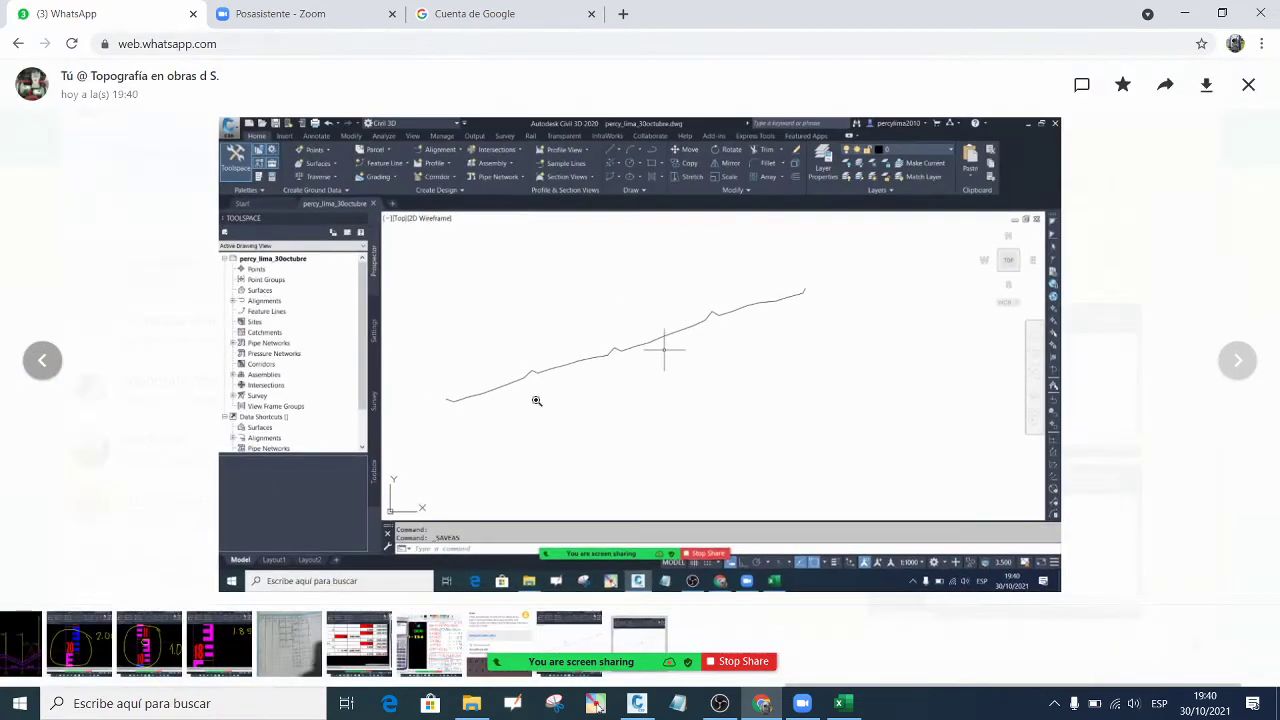
click(1199, 150)
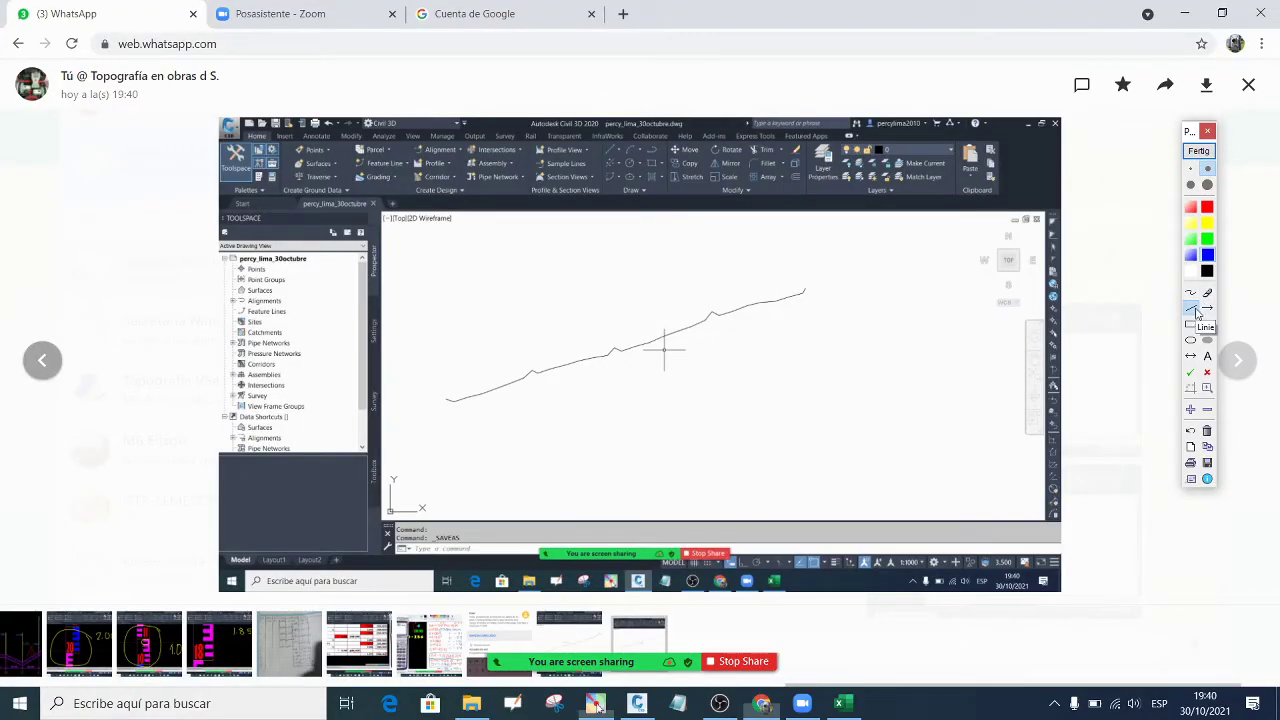
click(1195, 313)
click(1191, 324)
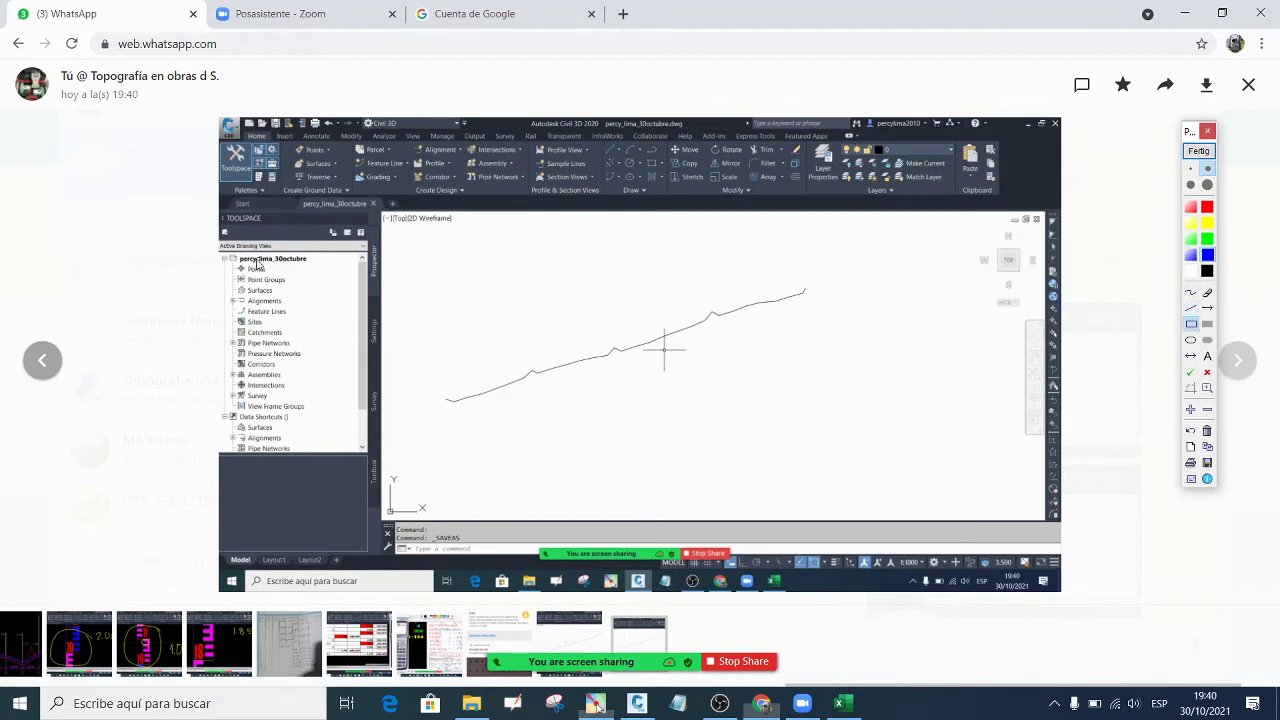
drag(217, 241, 326, 276)
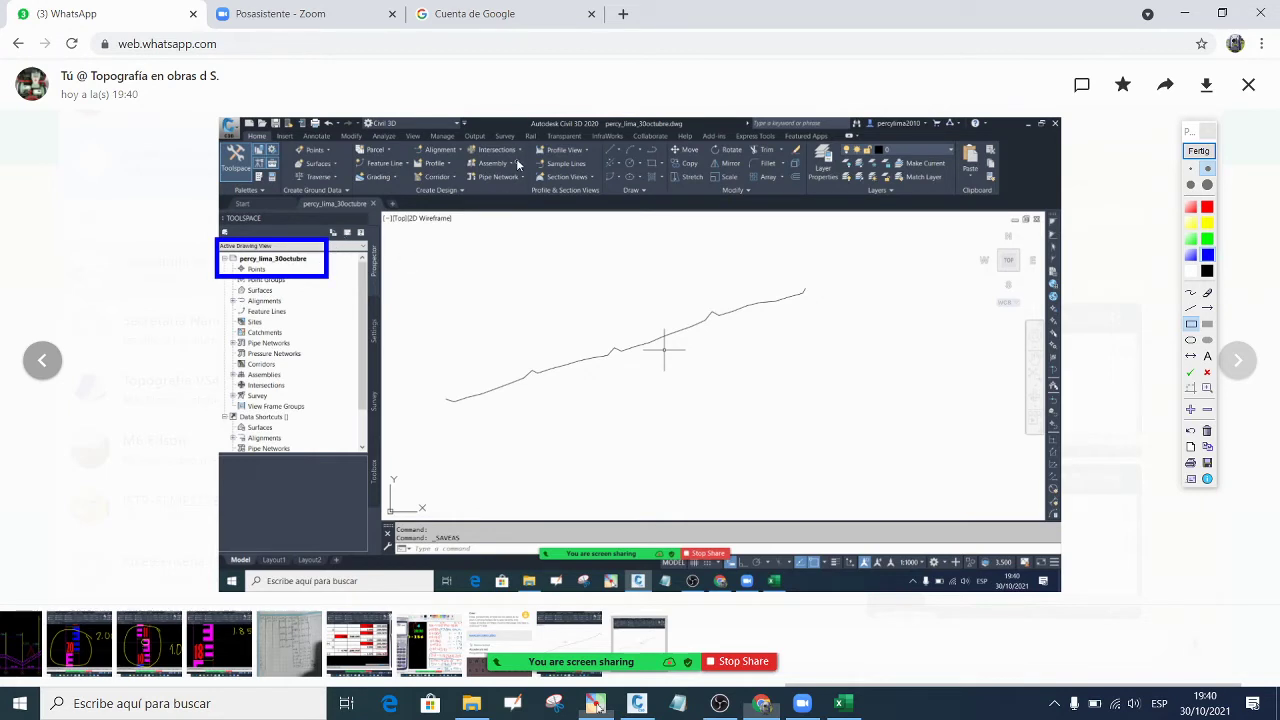
drag(683, 146, 706, 140)
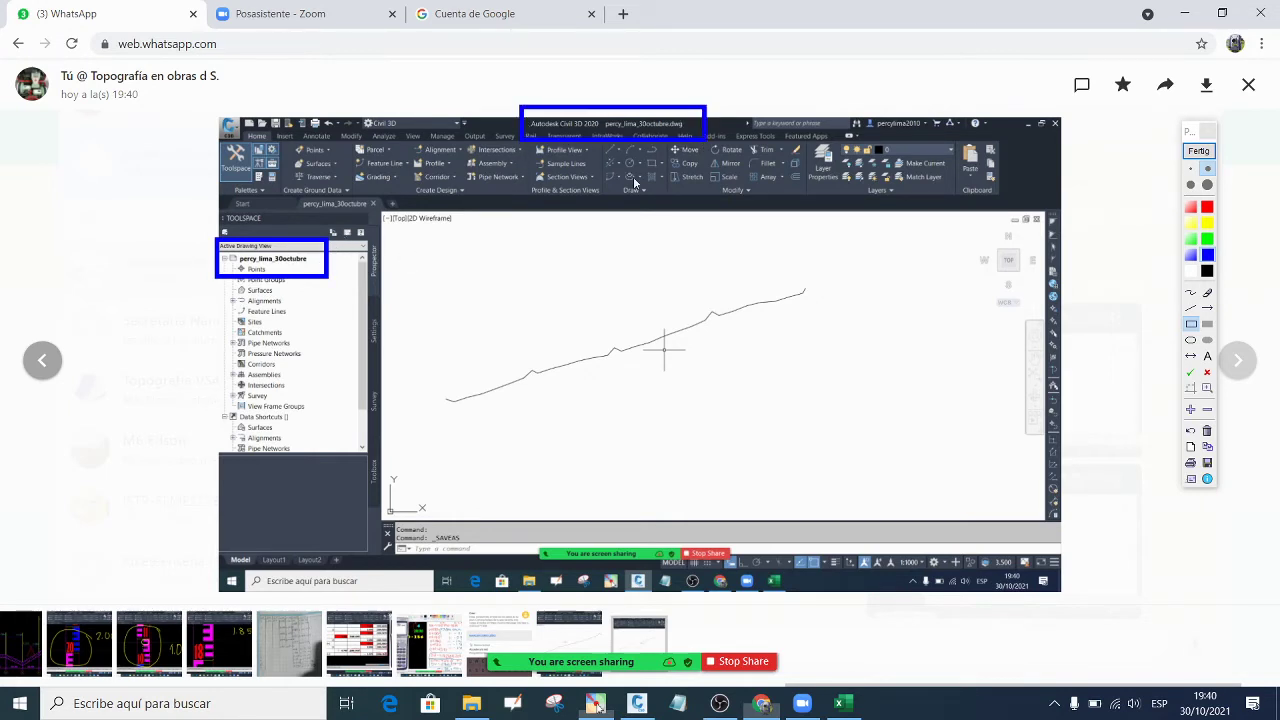
click(1208, 133)
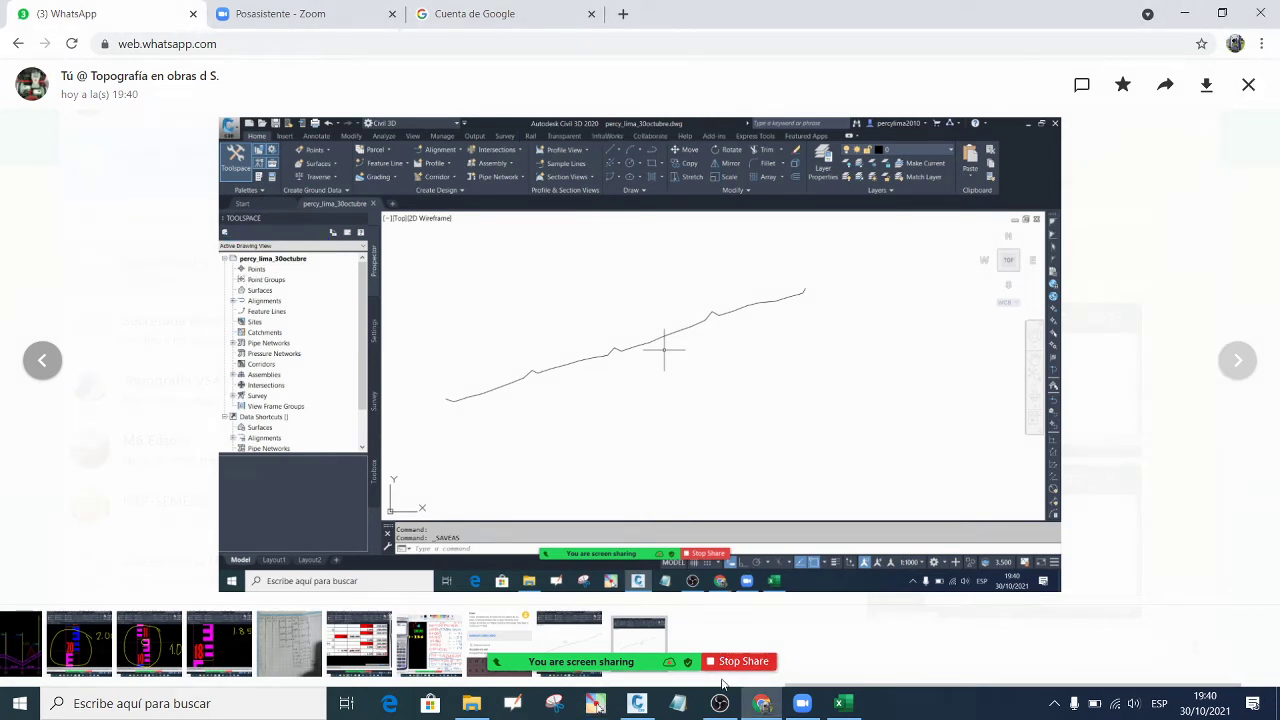
click(1185, 14)
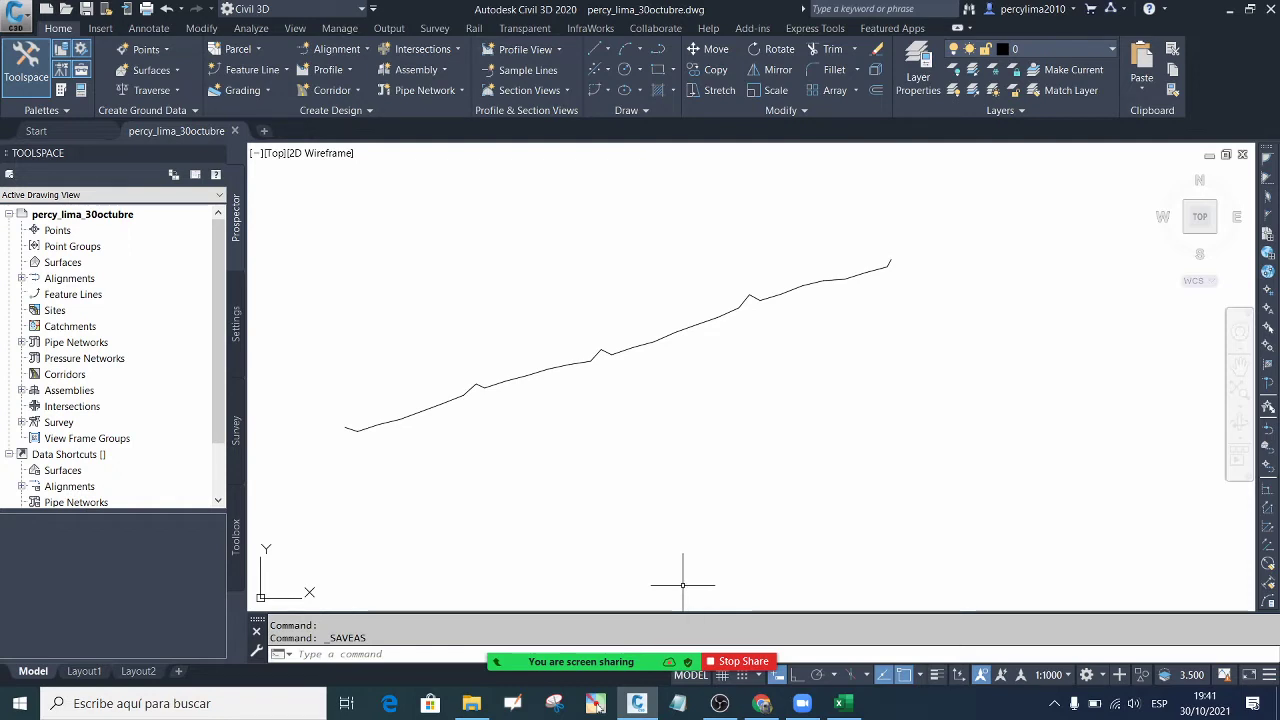
Check the Zoom meeting's participant list and read its chat messages, minimizing both windows
mouse_move(671, 662)
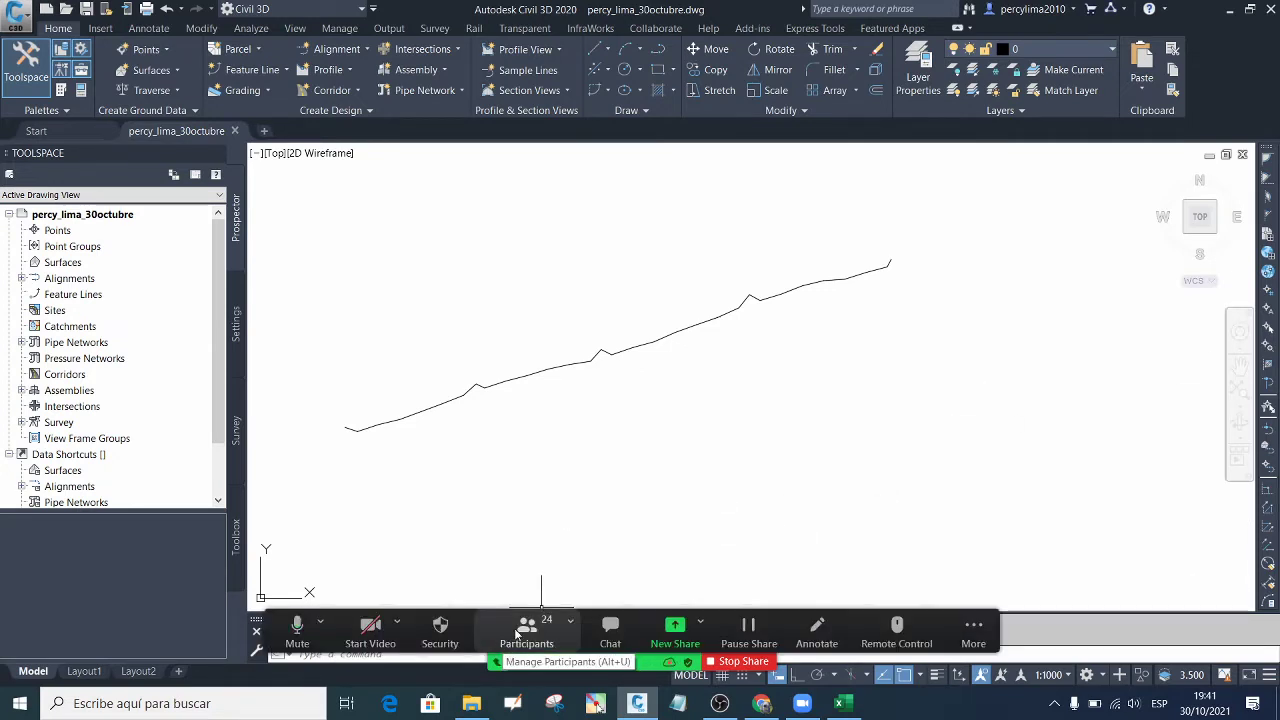
click(520, 632)
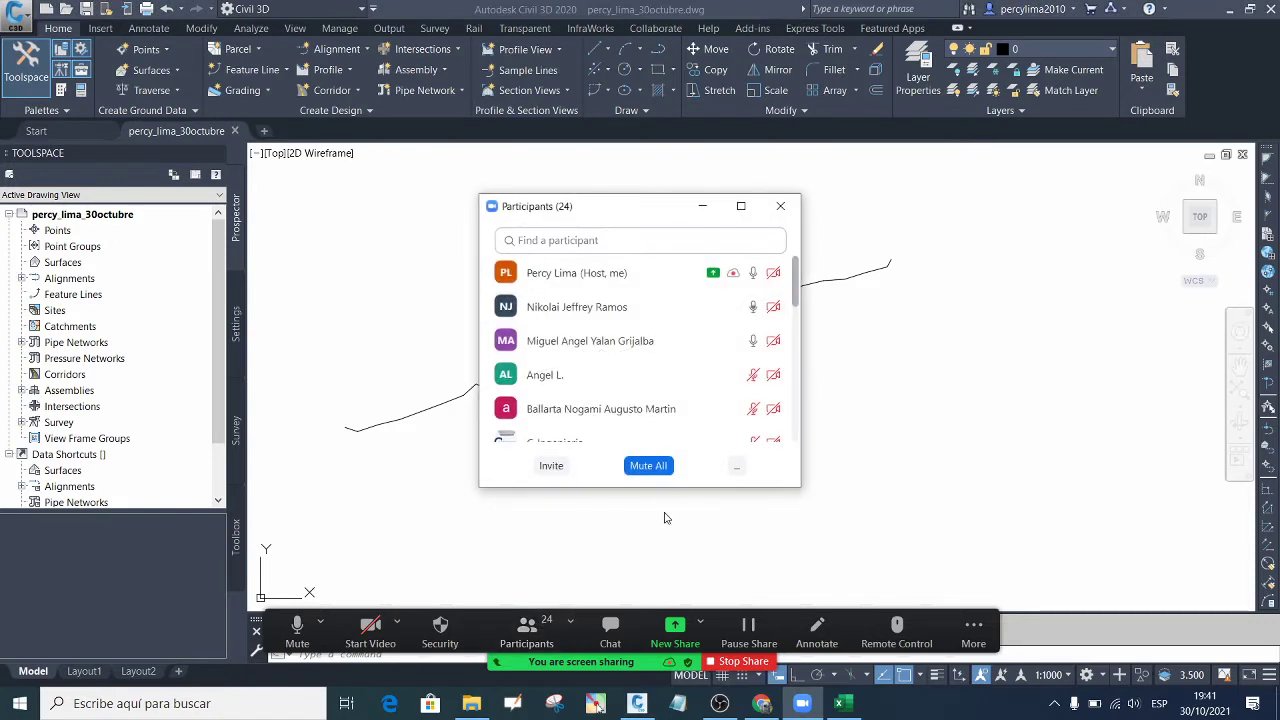
click(703, 207)
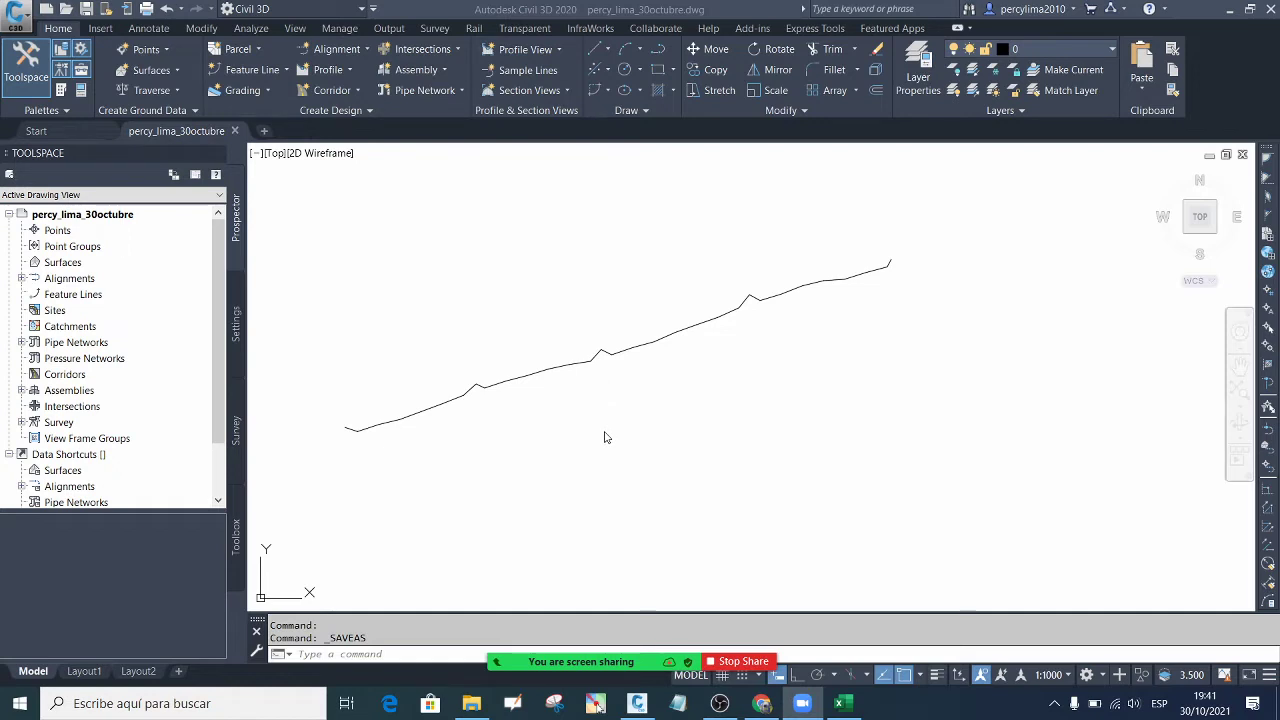
right_click(413, 653)
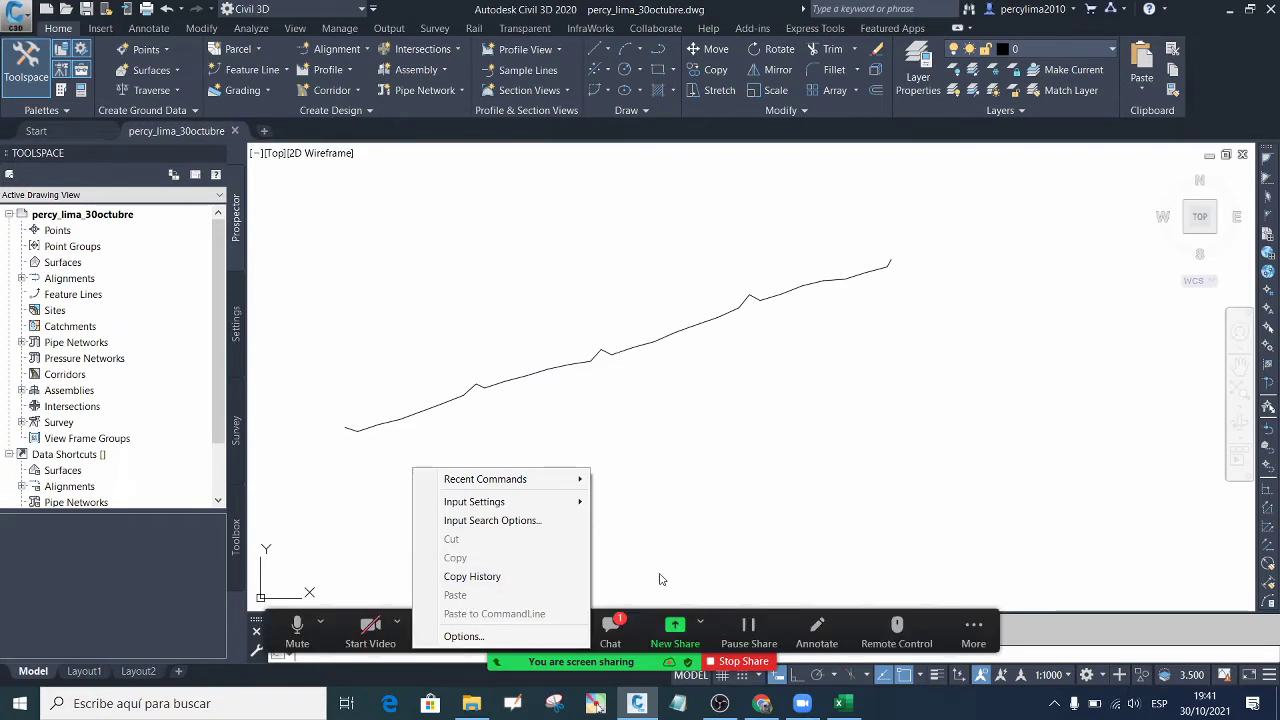
click(615, 628)
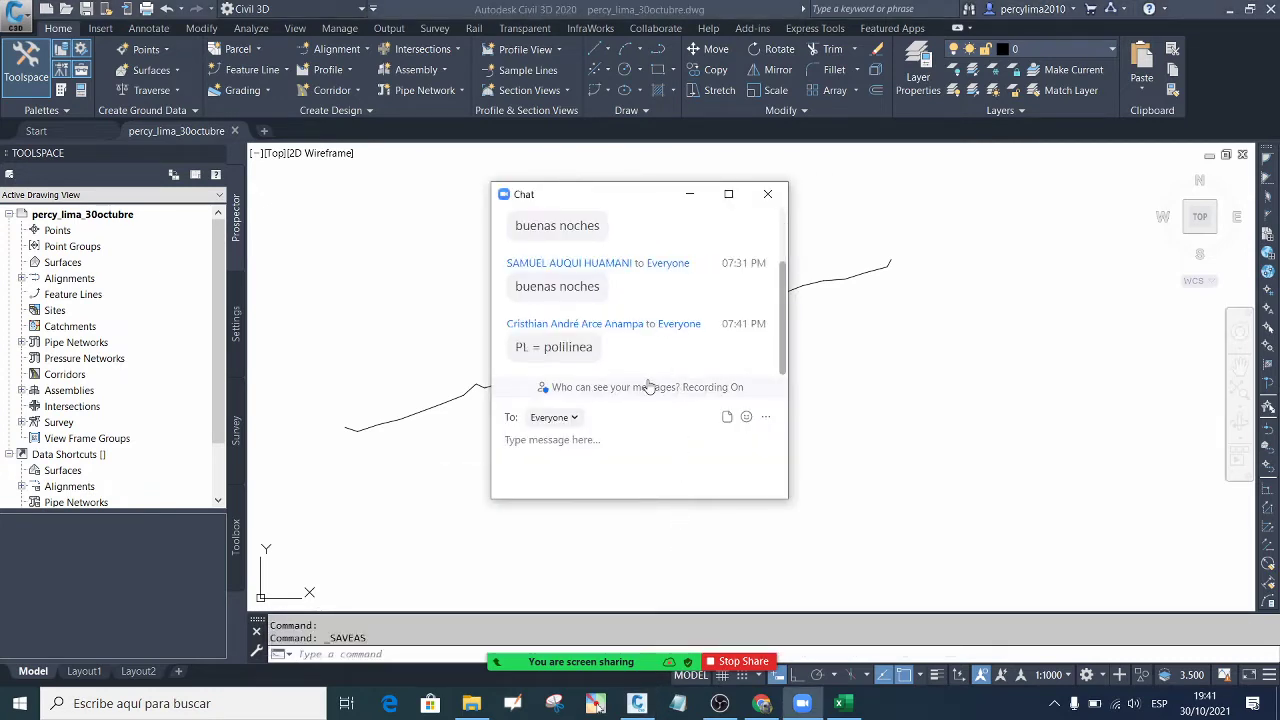
click(690, 197)
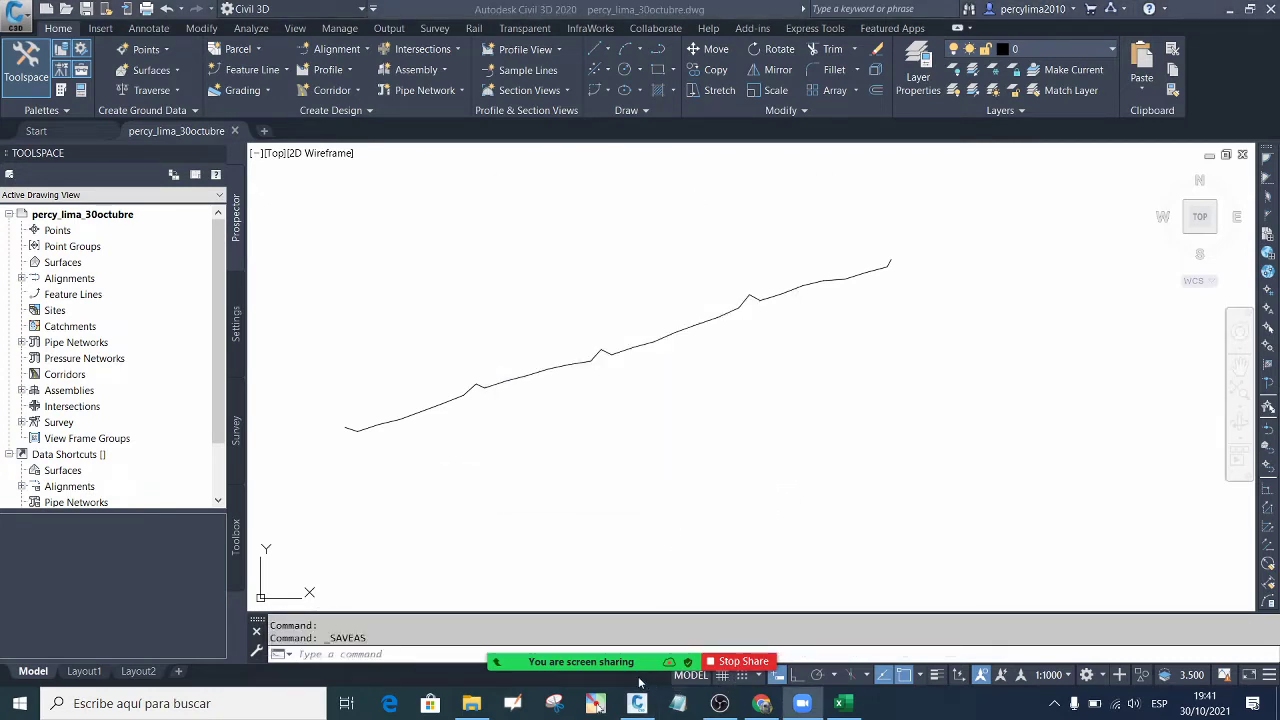
mouse_move(591, 672)
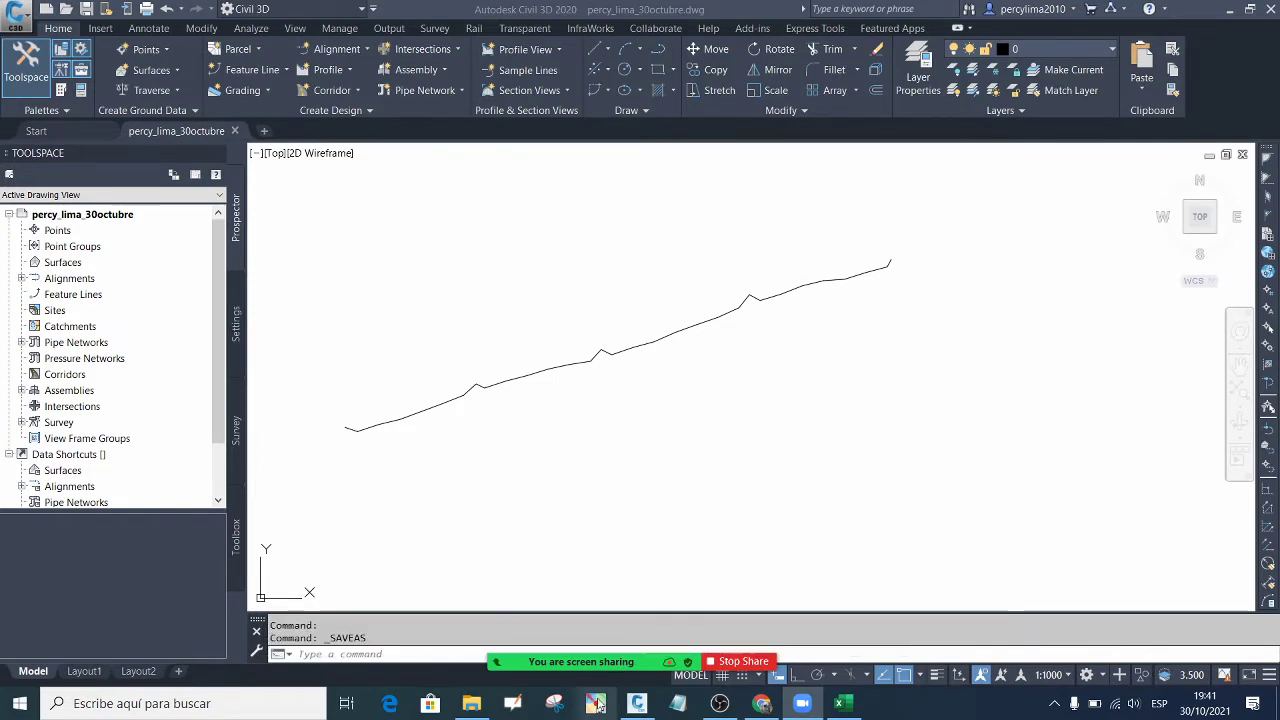
Close the screen-annotation launcher, check the Zoom meeting's participant list and minimize it
click(596, 703)
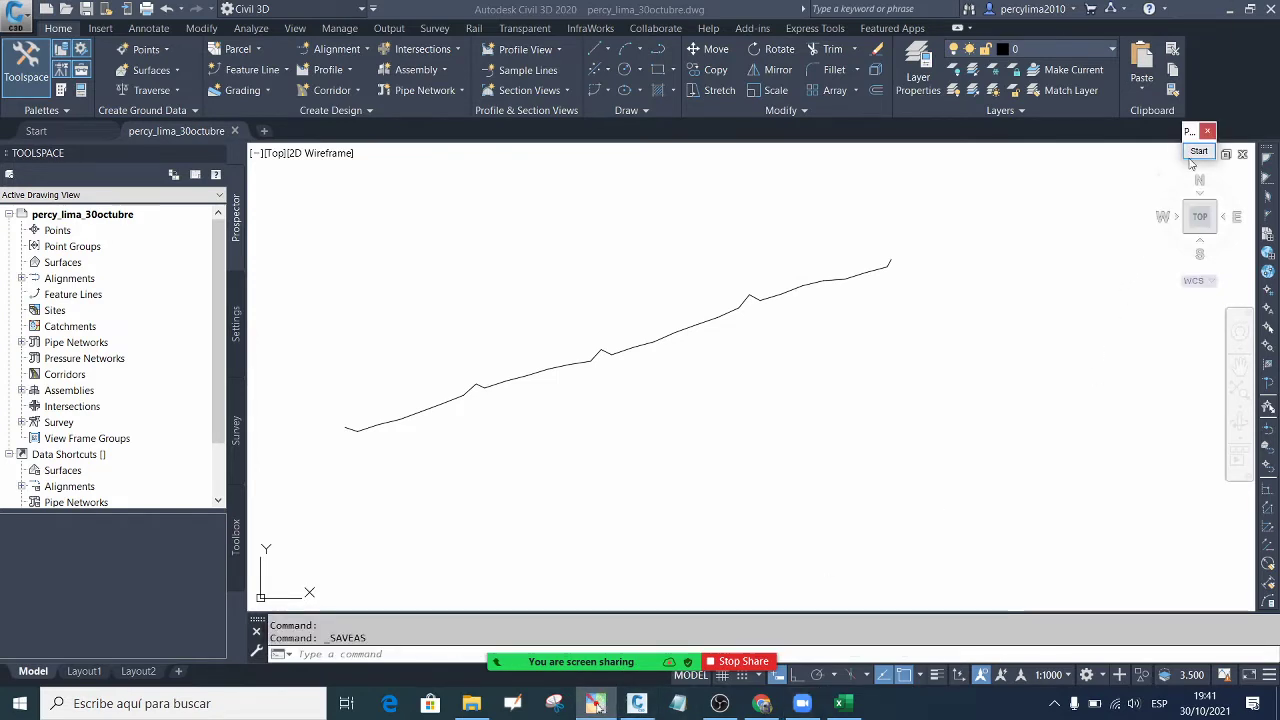
click(1207, 133)
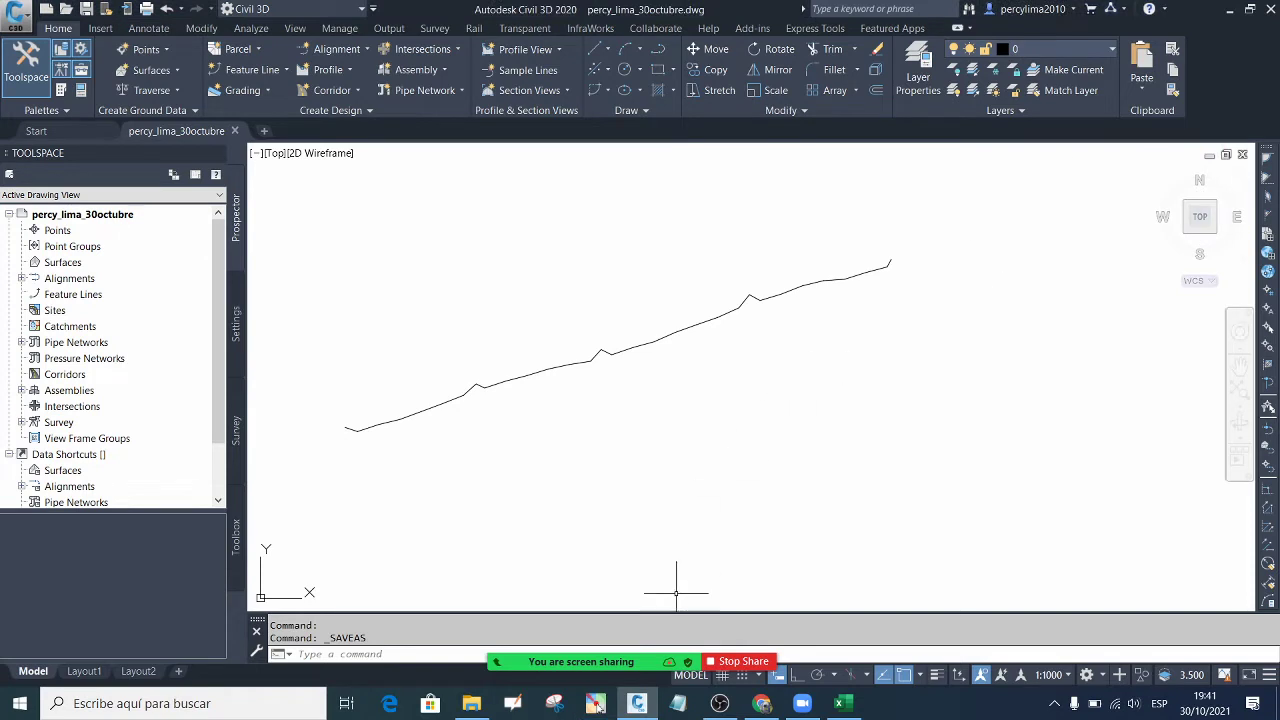
mouse_move(636, 657)
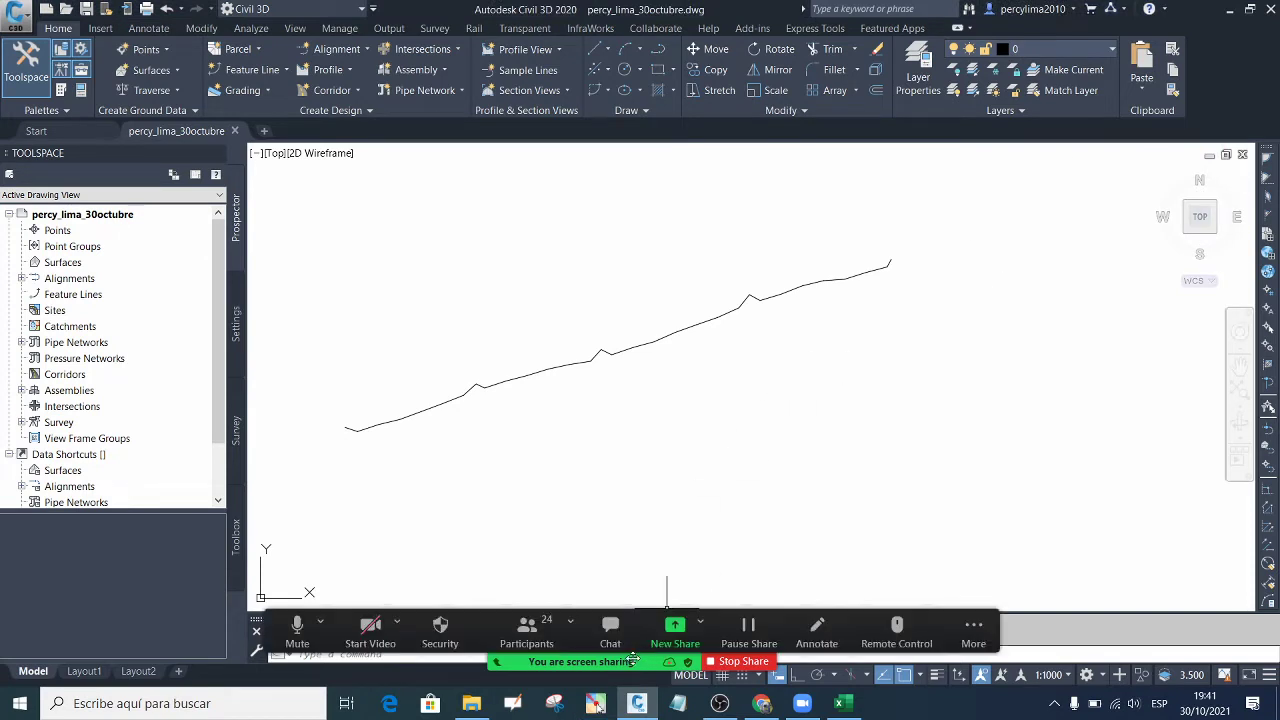
click(526, 632)
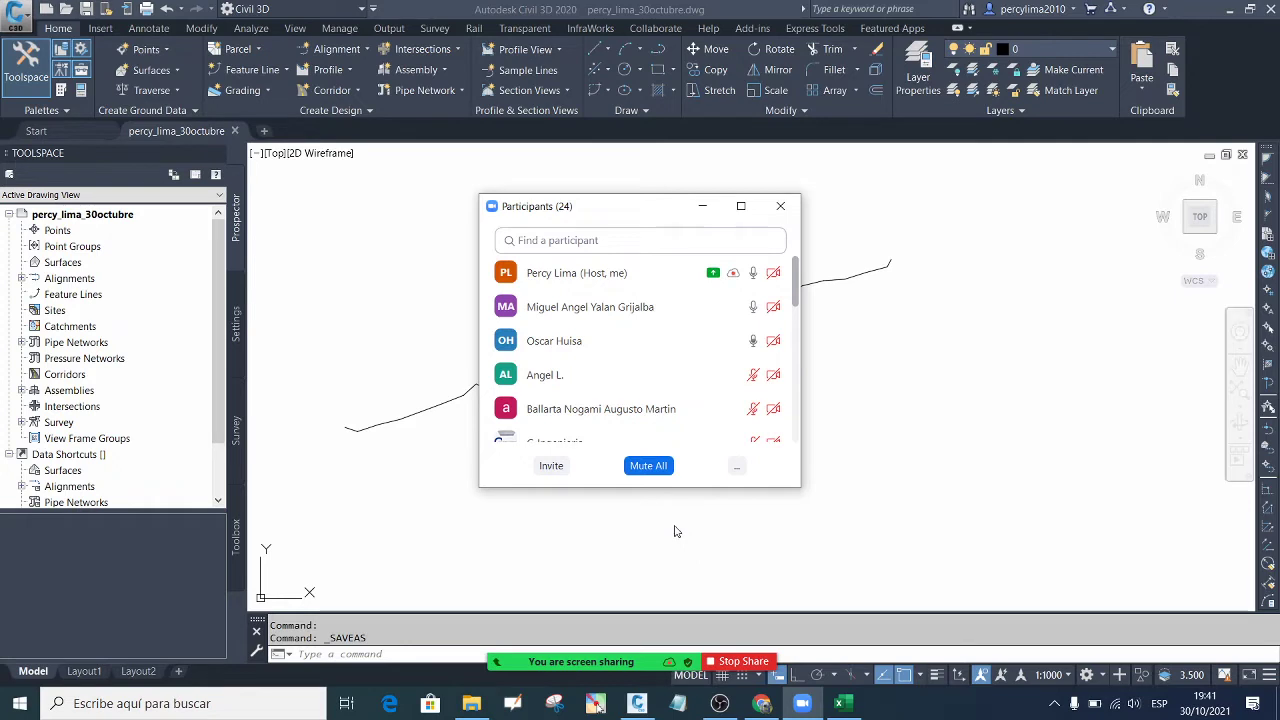
click(702, 206)
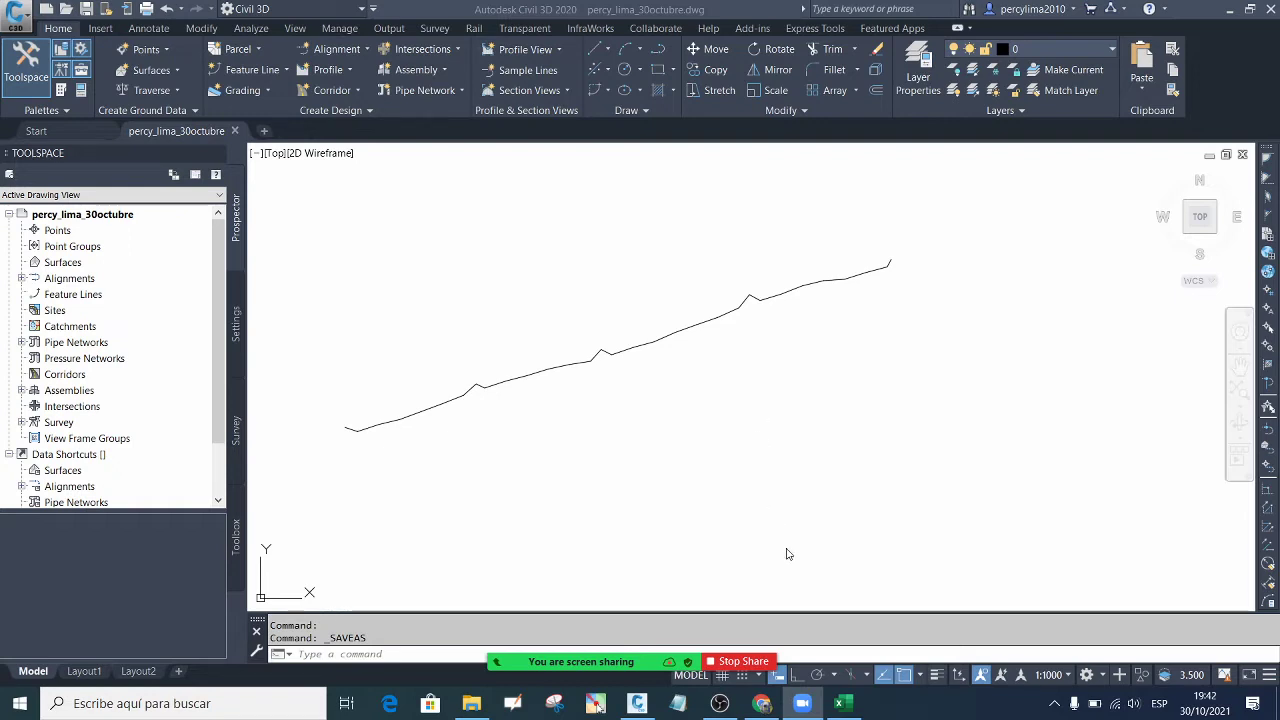
click(748, 440)
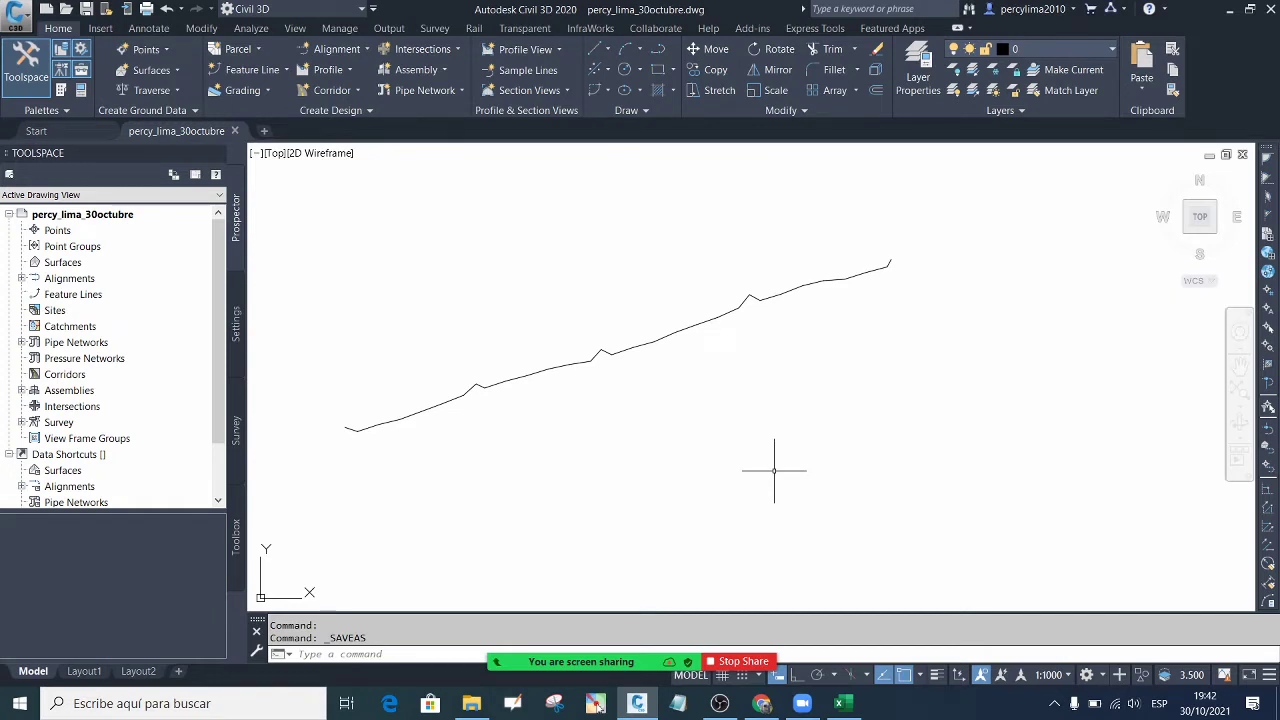
scroll(870, 355, down, 1)
scroll(715, 372, up, 1)
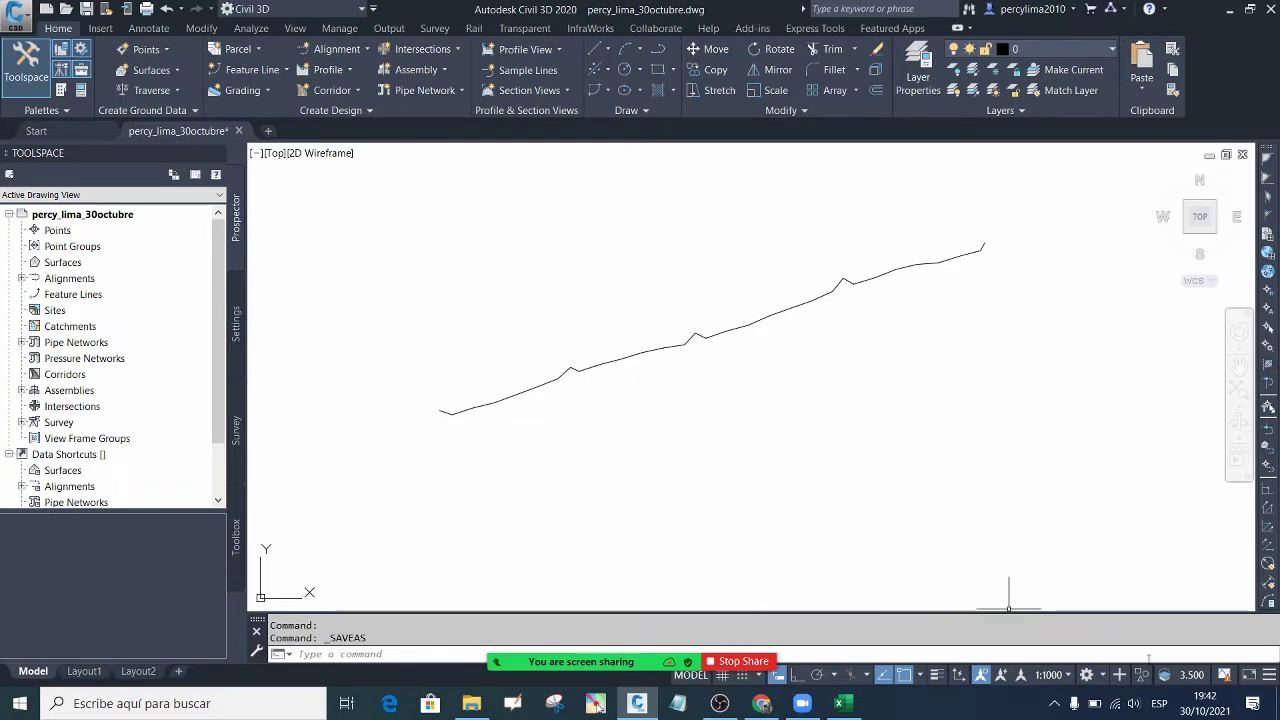
Raise the computer's speaker volume slightly and return to the drawing
click(1115, 703)
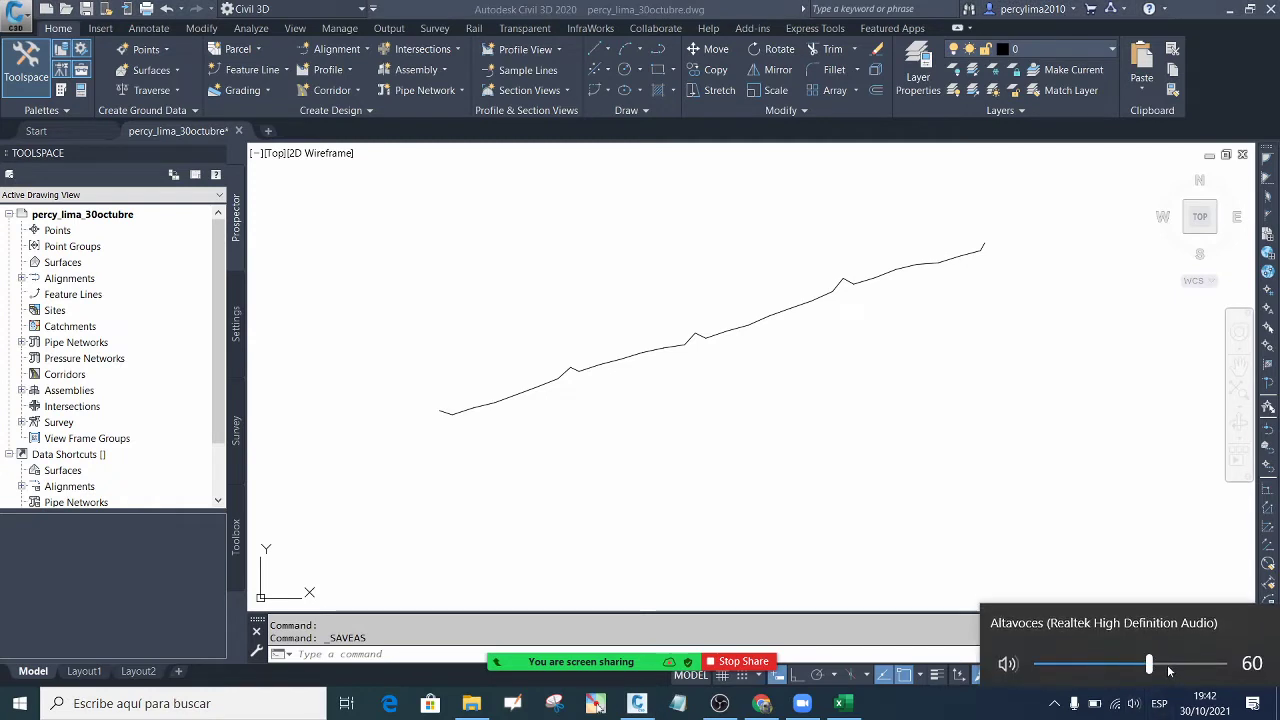
click(1166, 665)
click(851, 501)
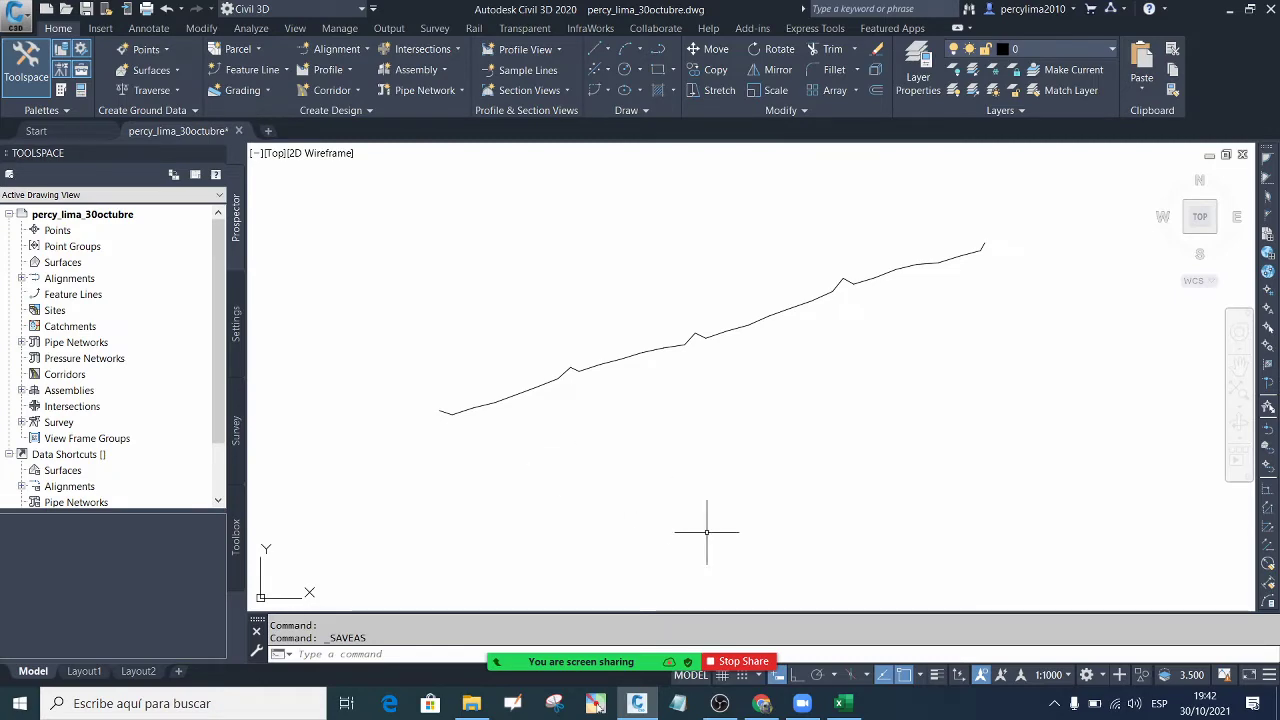
Switch to the Excel workbook NIVELACION - PRACTICA 01 and review benchmark BM1 and the first stations in column P
click(845, 704)
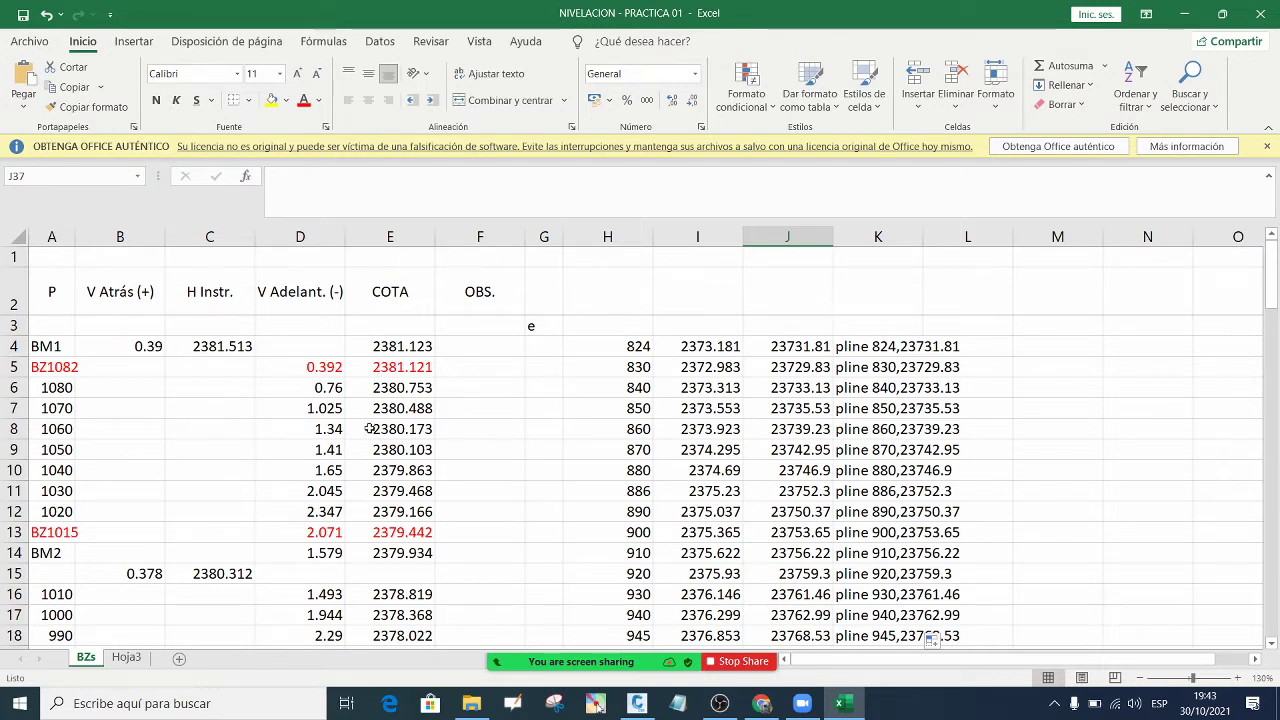
click(58, 350)
click(68, 387)
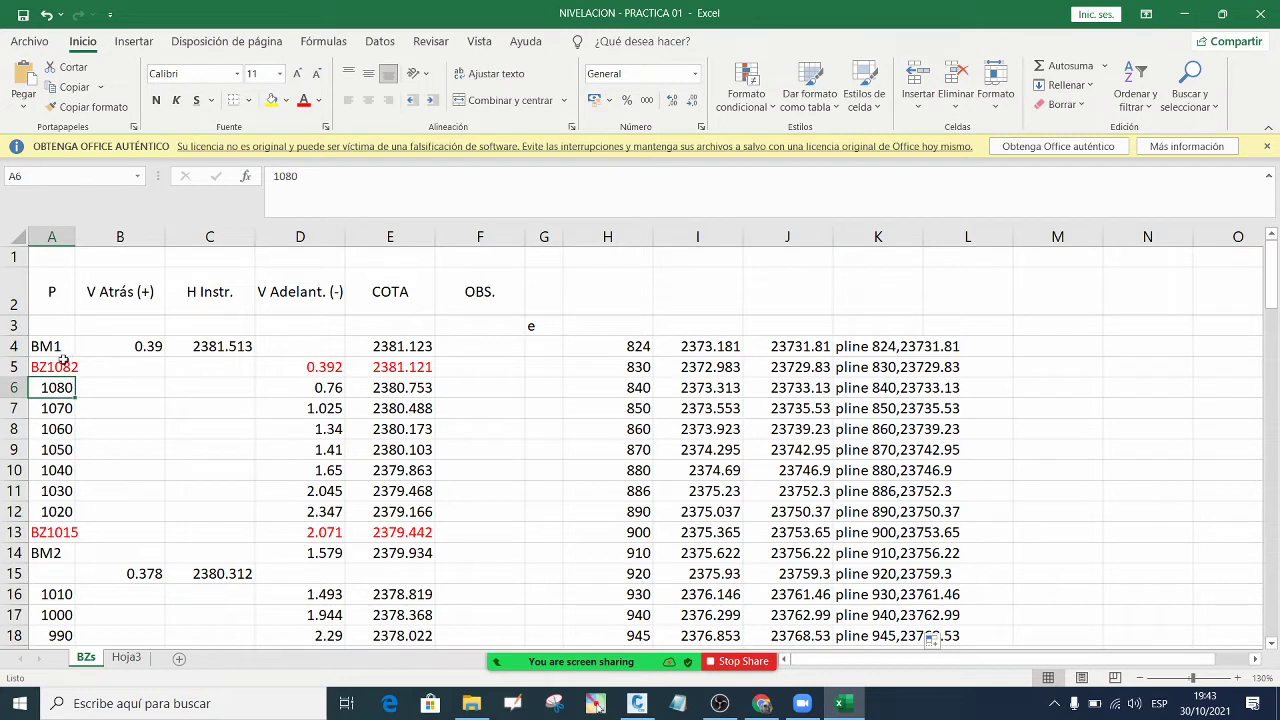
click(60, 350)
click(72, 402)
click(57, 347)
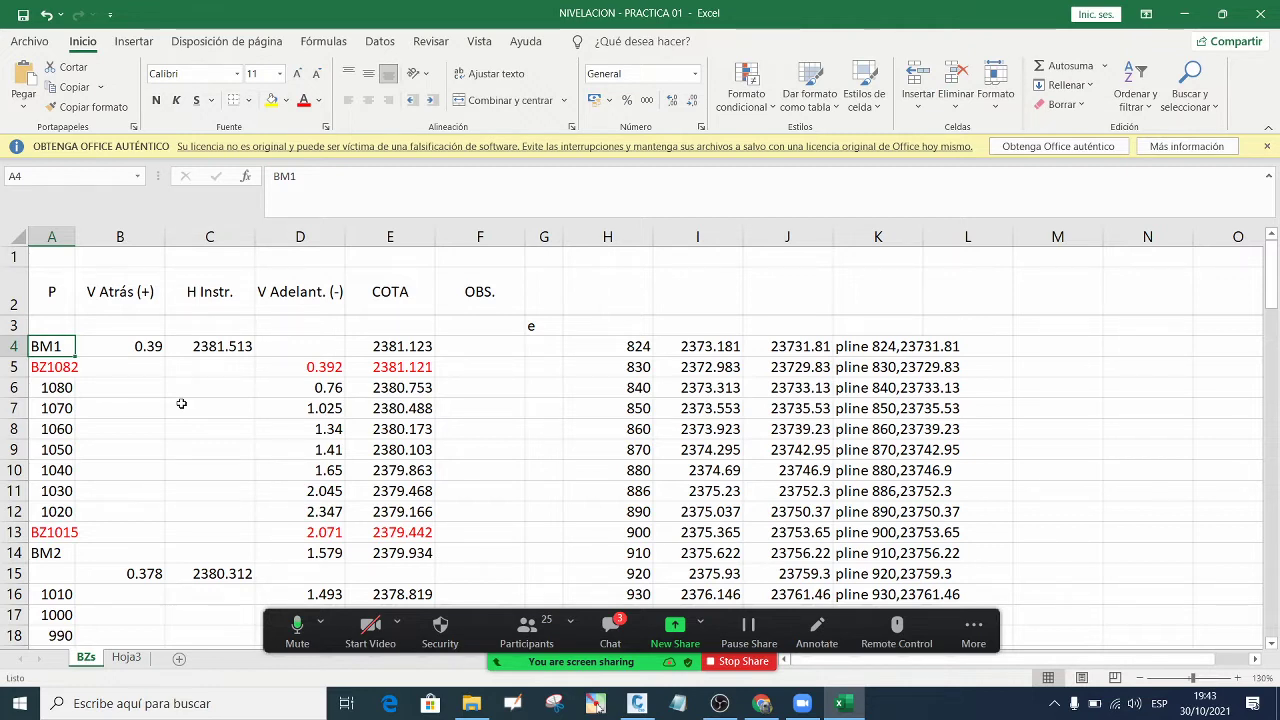
Read the Zoom meeting's chat messages, minimize the chat and switch to Civil 3D
click(632, 626)
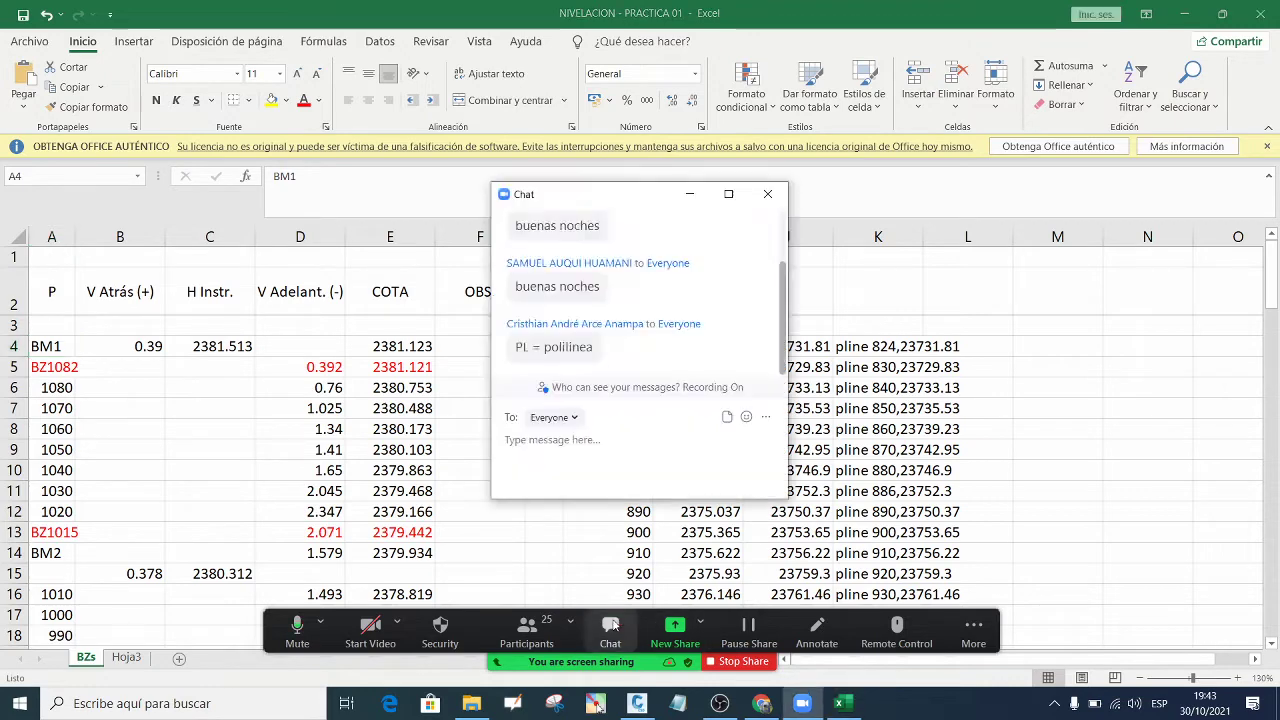
click(688, 195)
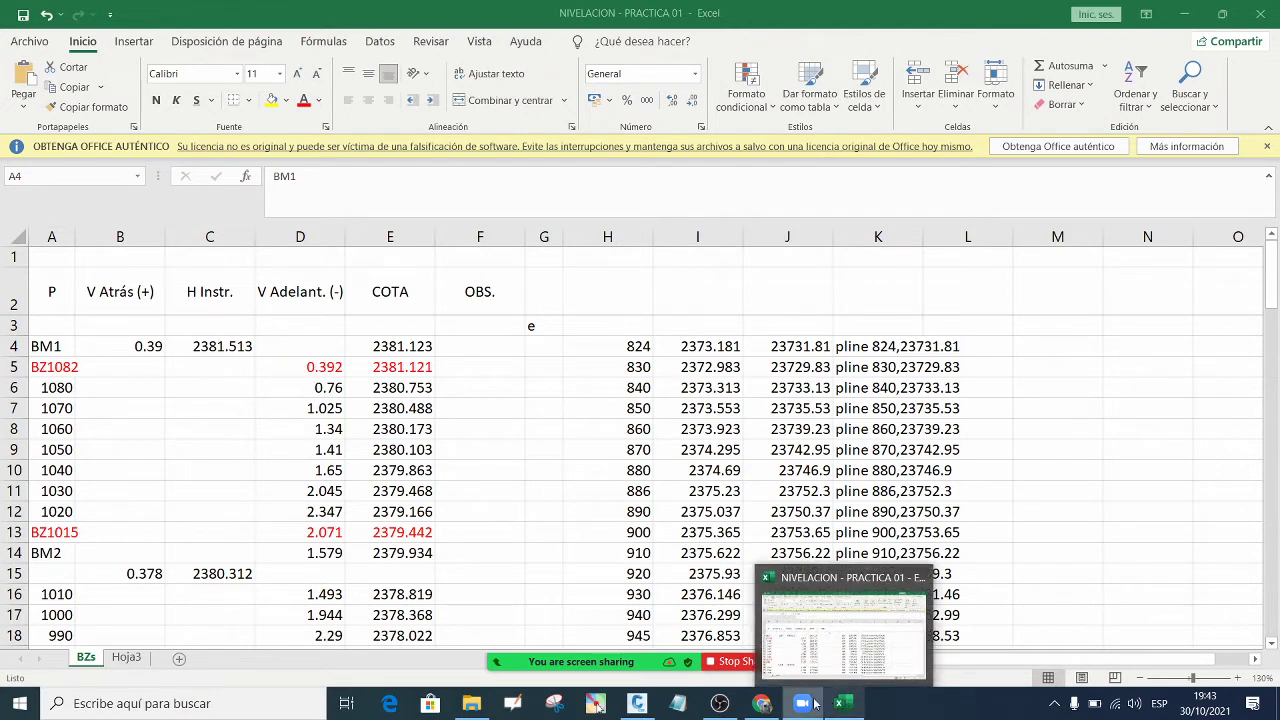
click(641, 707)
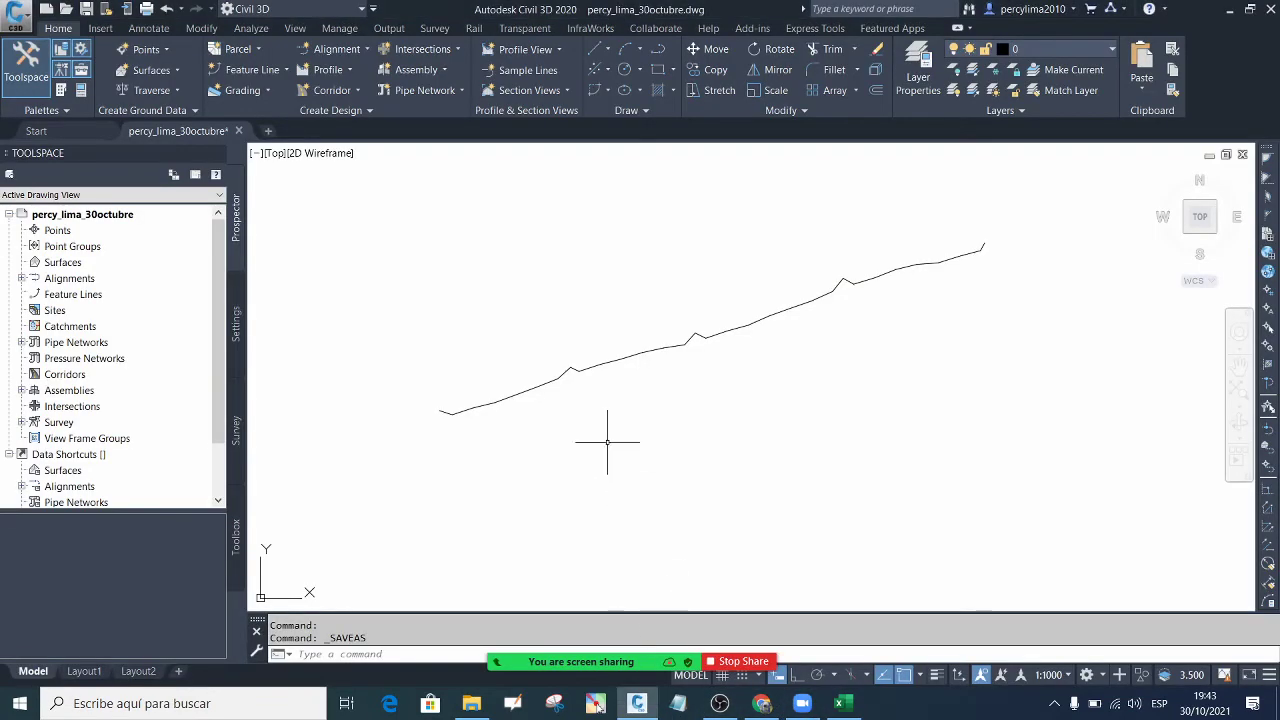
Examine the short peaks along the levelling profile polyline up close and then the profile as a whole
scroll(563, 377, up, 3)
scroll(606, 320, up, 2)
scroll(615, 320, down, 3)
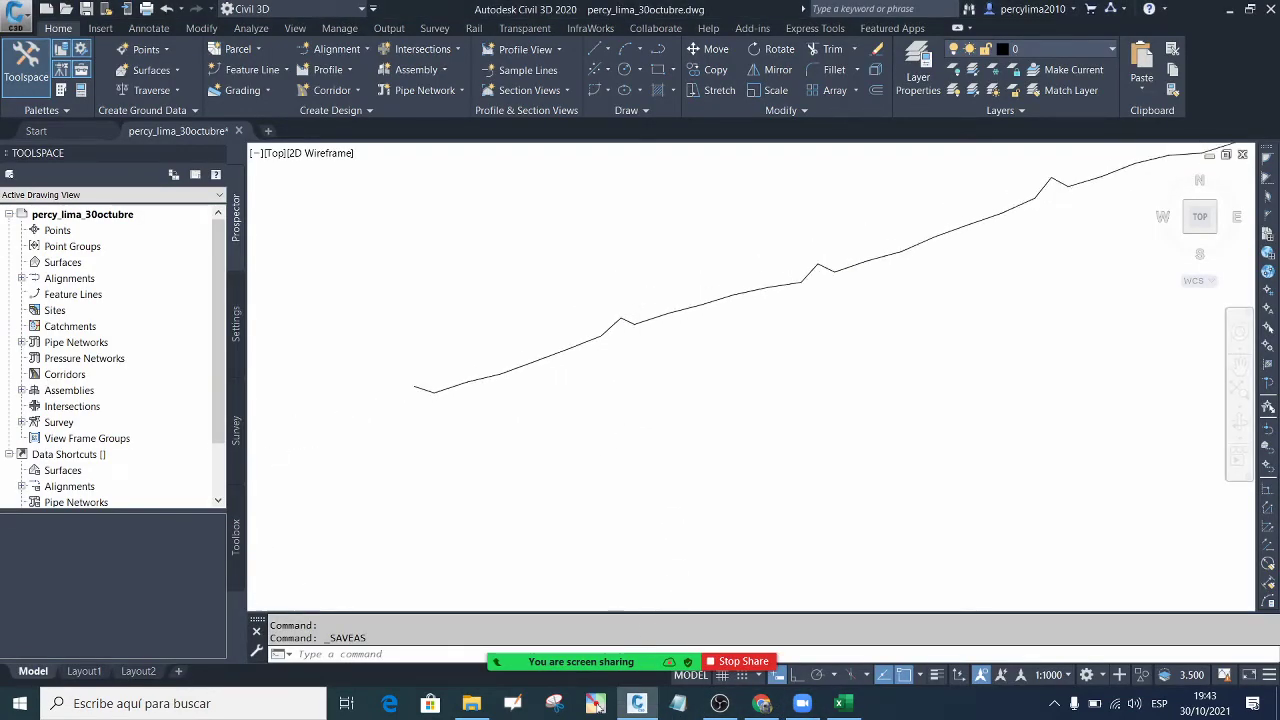
scroll(626, 334, up, 4)
scroll(623, 337, up, 2)
scroll(615, 340, down, 3)
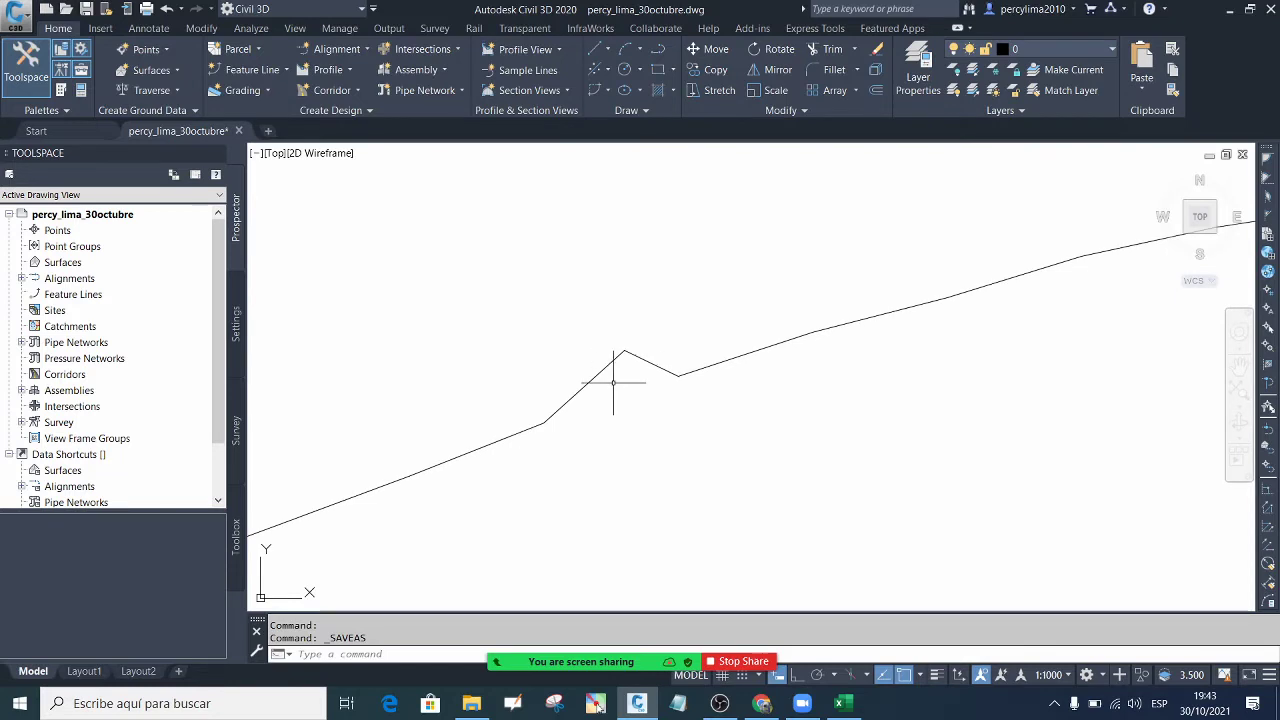
scroll(615, 338, down, 2)
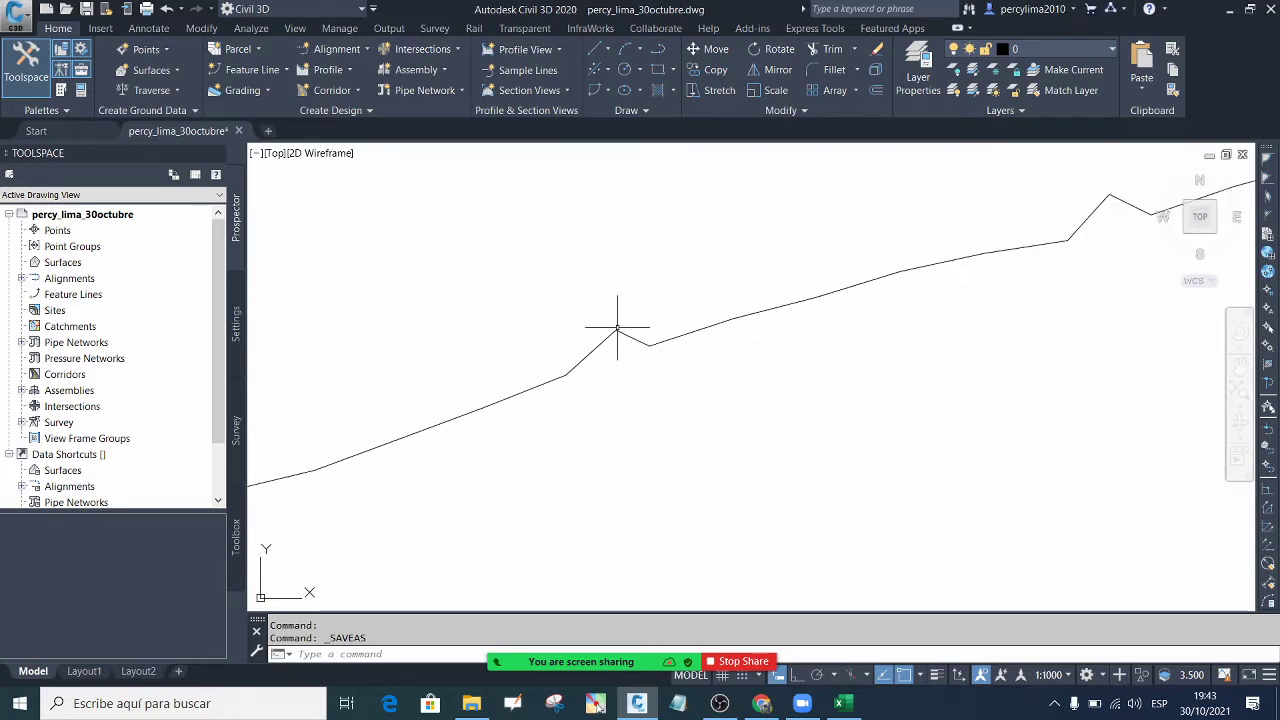
scroll(612, 332, up, 3)
scroll(612, 324, down, 2)
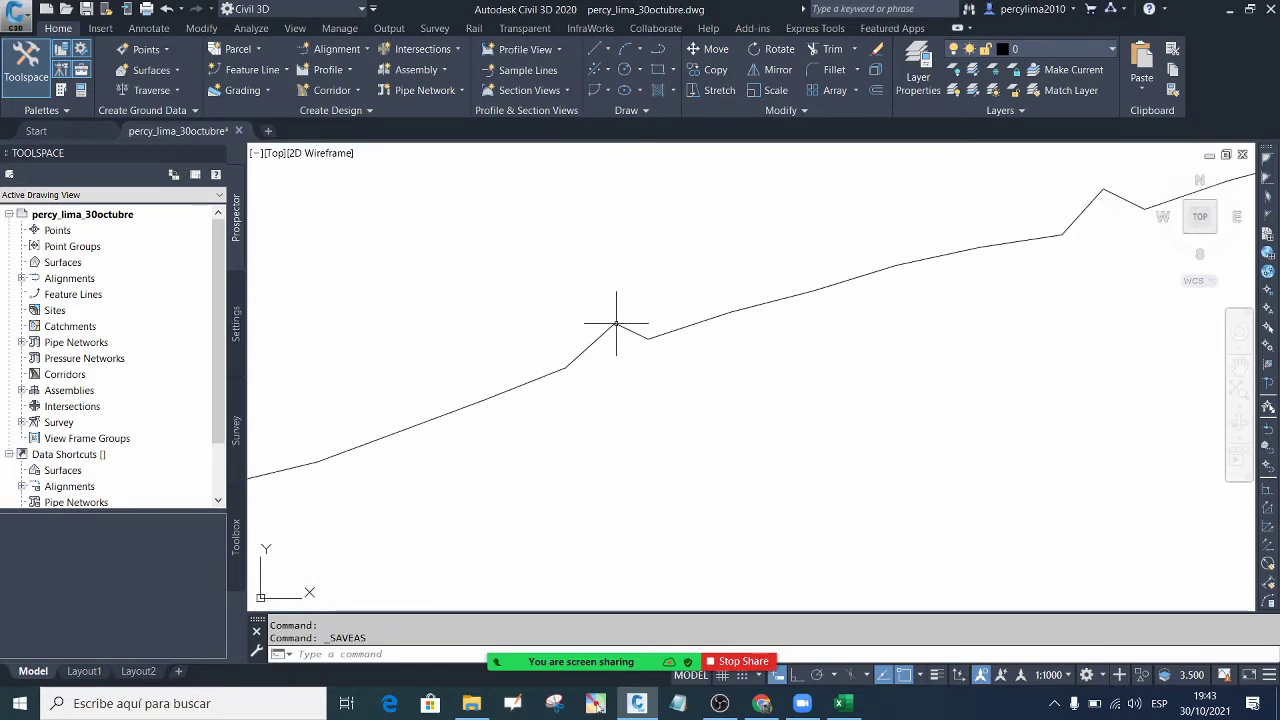
scroll(615, 322, down, 1)
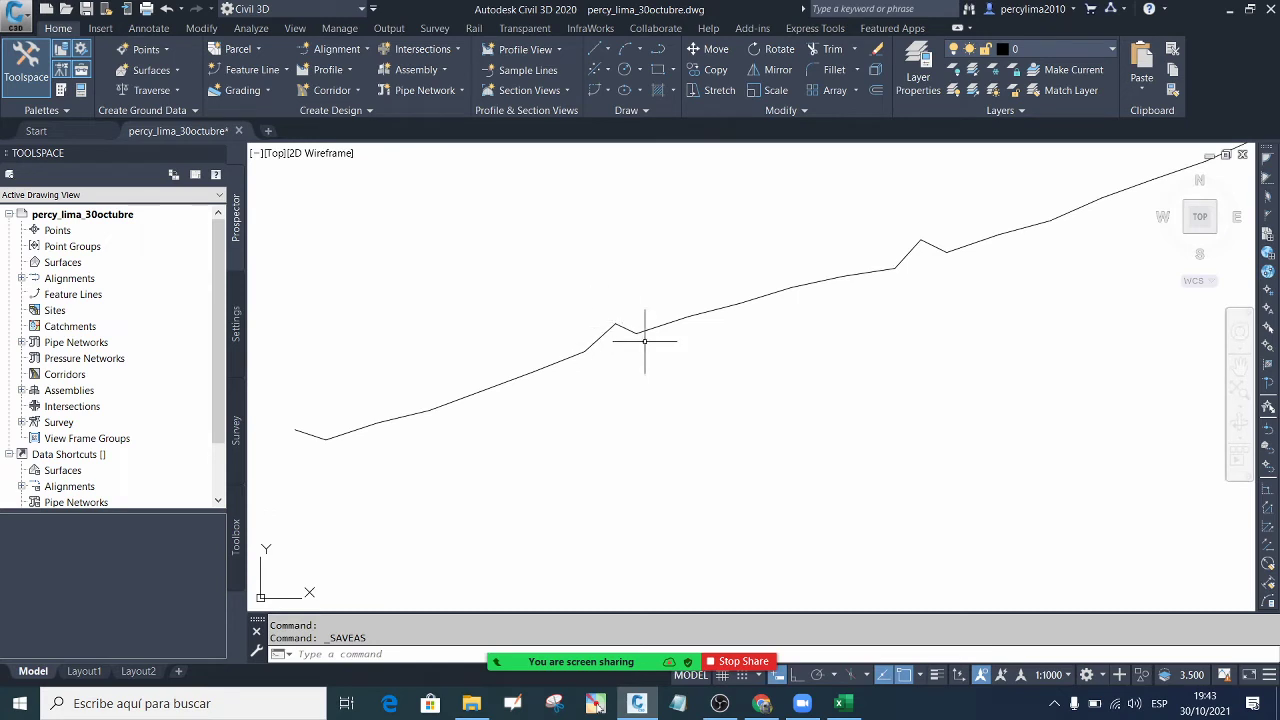
scroll(660, 330, up, 2)
scroll(700, 320, down, 3)
scroll(750, 305, up, 2)
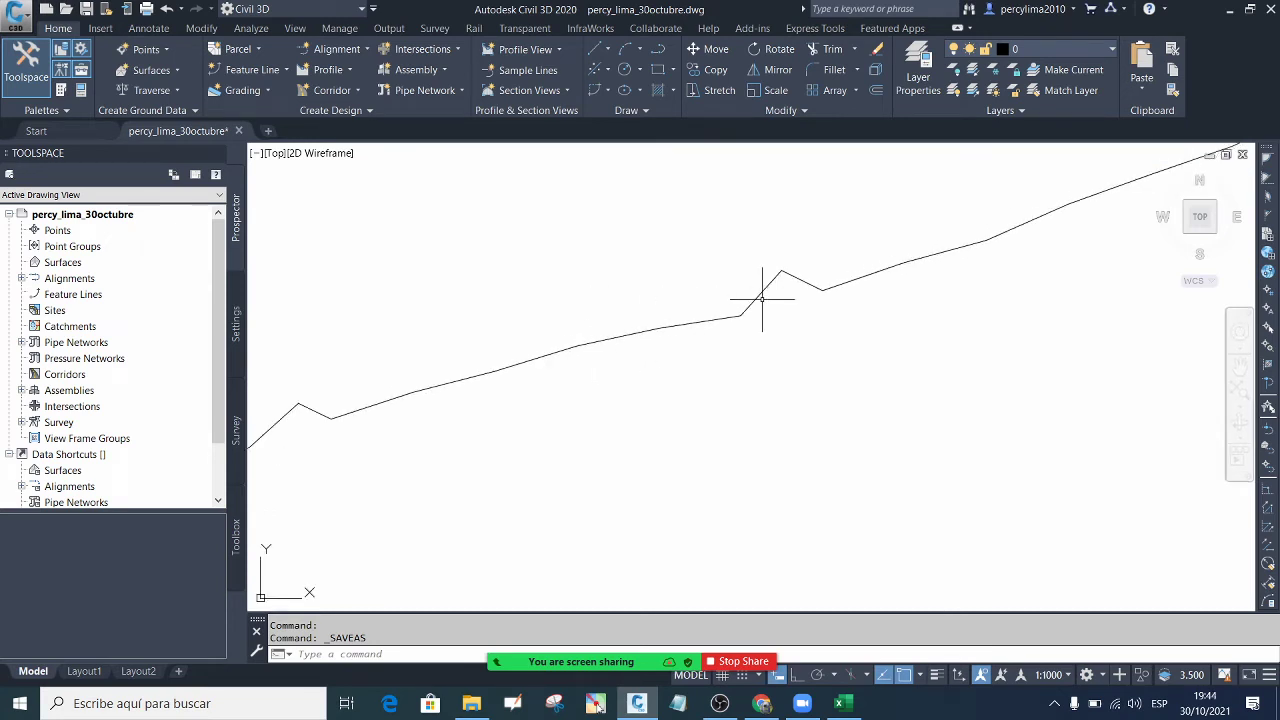
scroll(700, 325, down, 2)
scroll(651, 343, up, 2)
scroll(614, 349, up, 1)
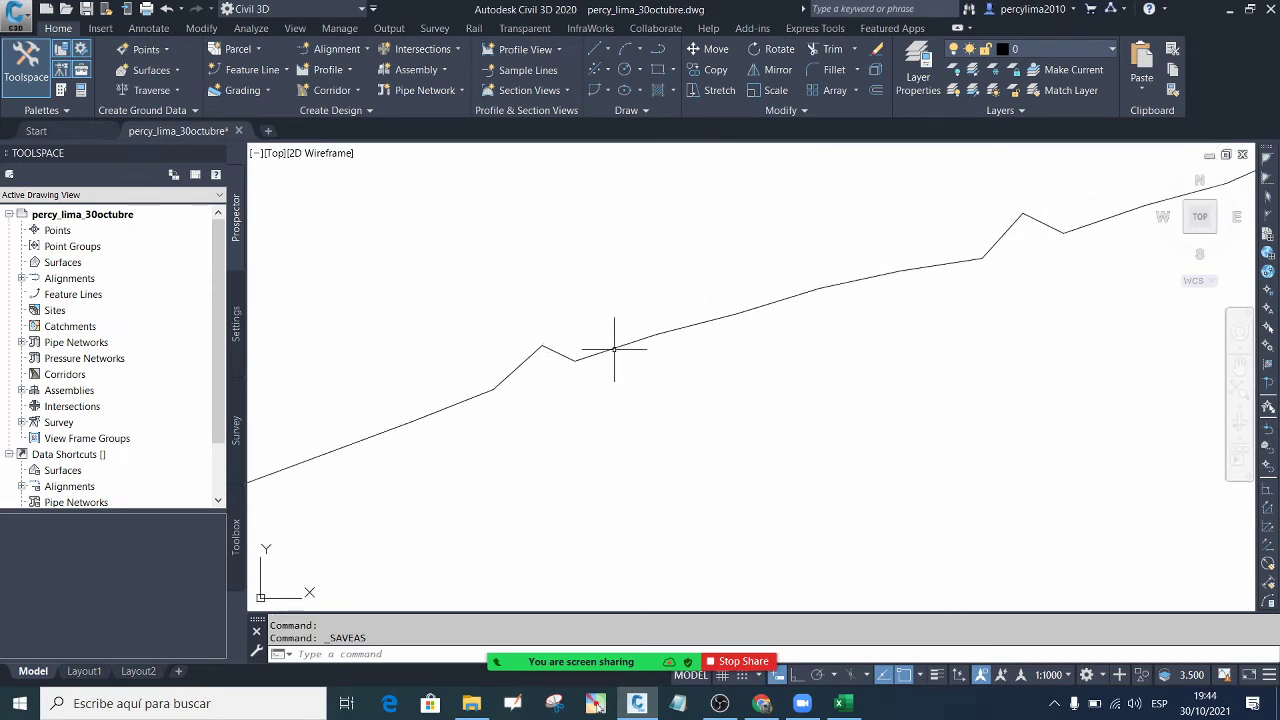
scroll(594, 354, down, 2)
scroll(760, 307, down, 3)
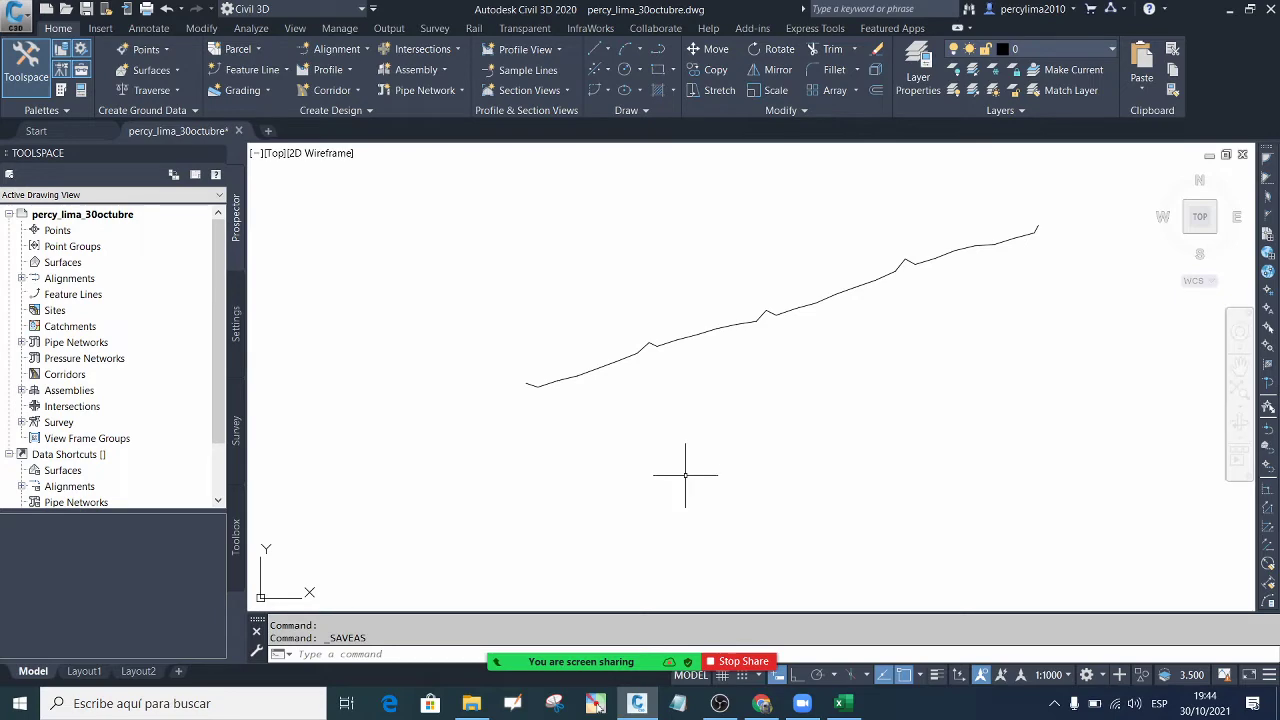
Switch to Excel and review the V Atrás and V Adelant. readings in the BM1 and BZ1082 rows of the levelling table
click(843, 705)
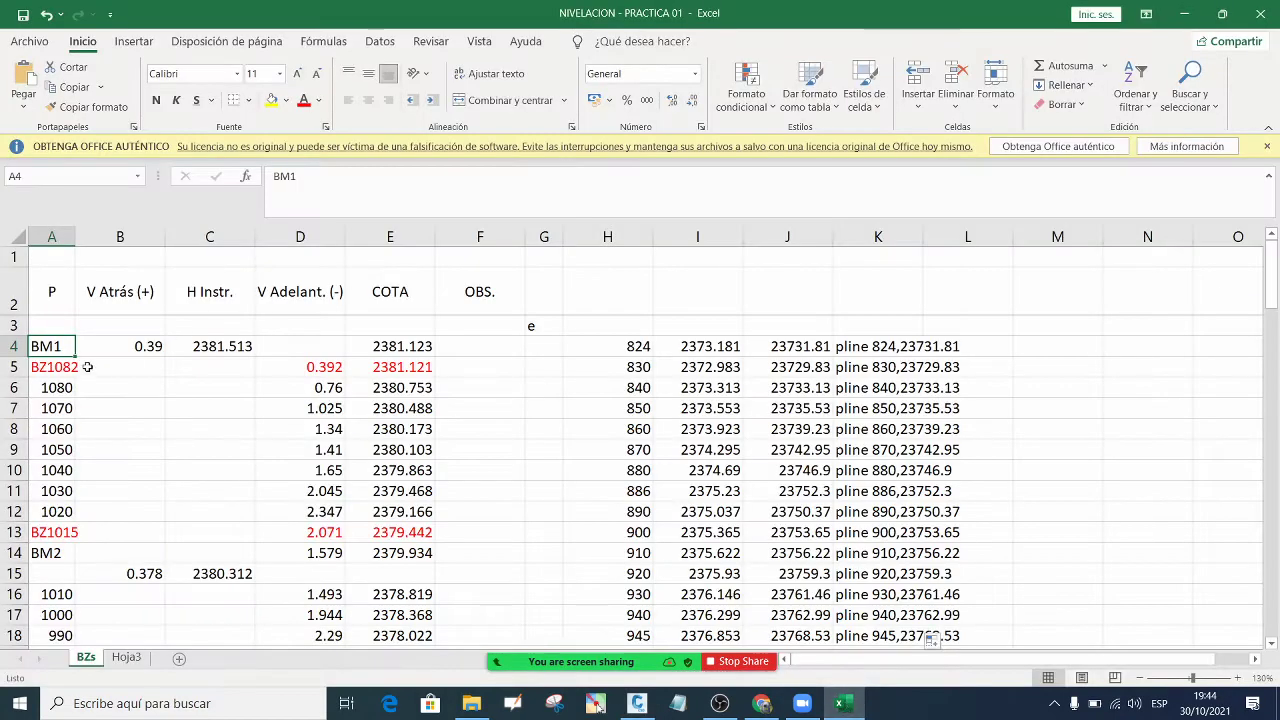
click(78, 428)
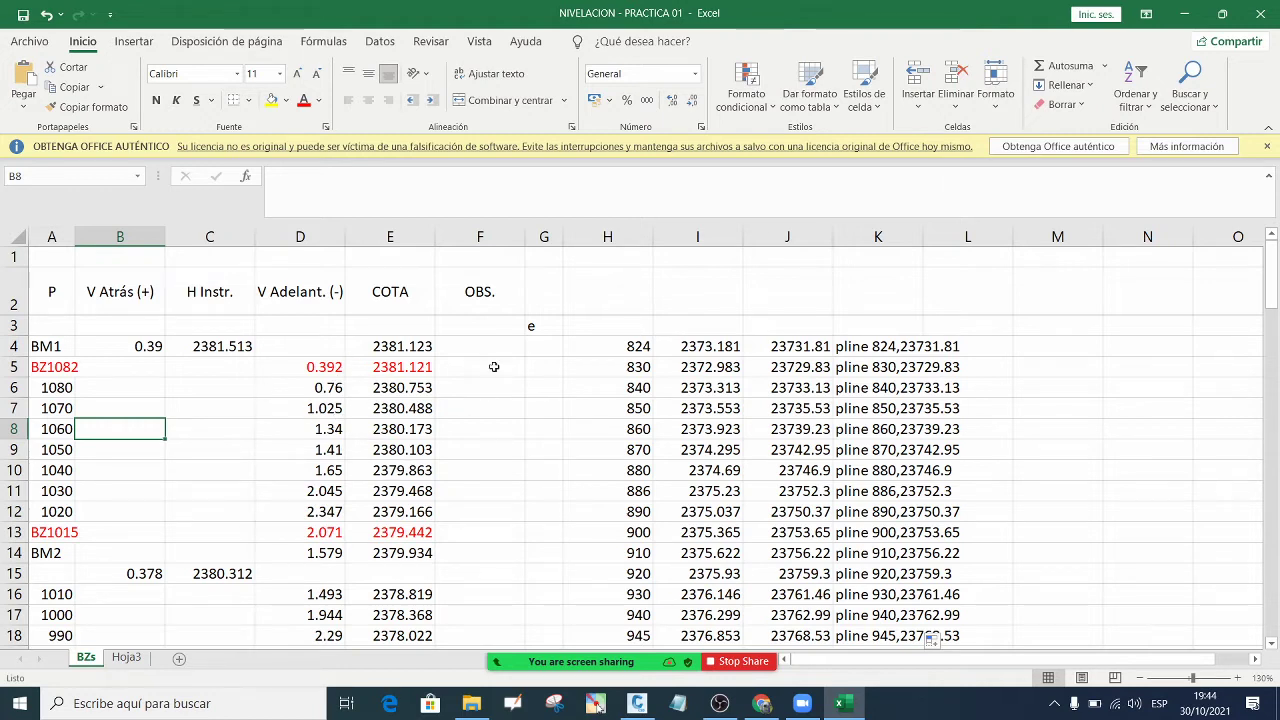
click(88, 350)
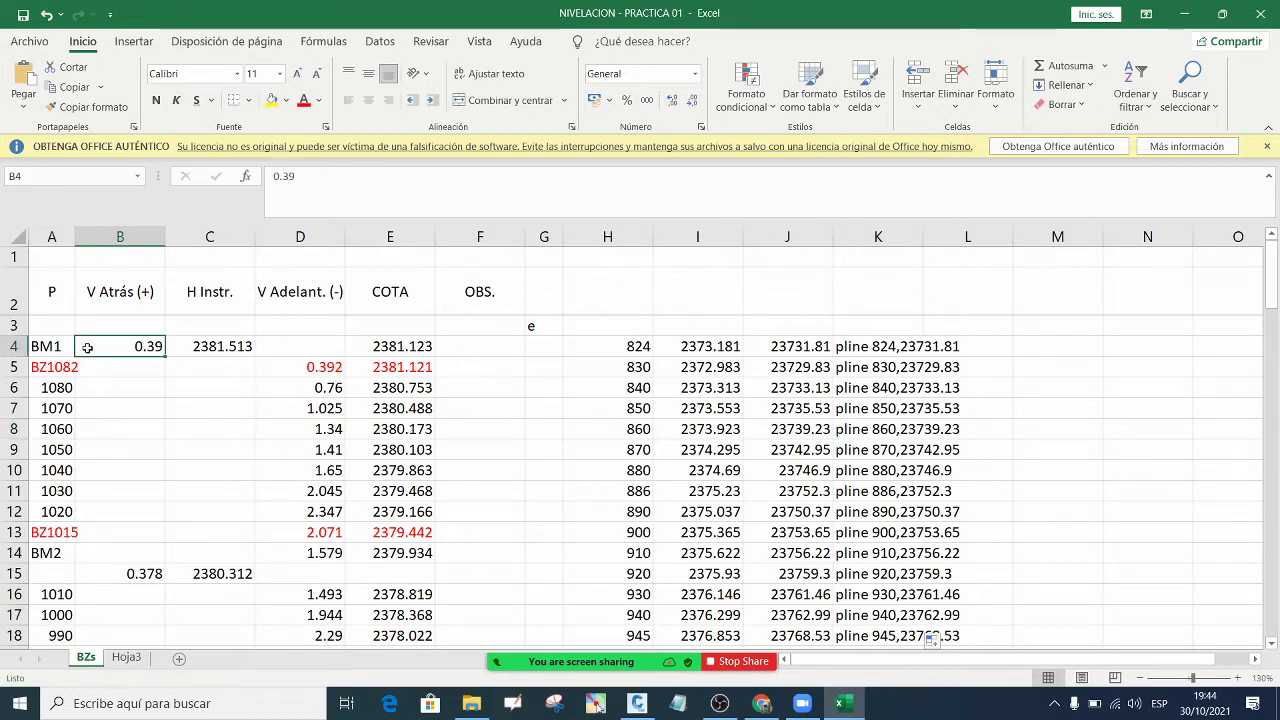
click(190, 370)
click(305, 383)
click(333, 370)
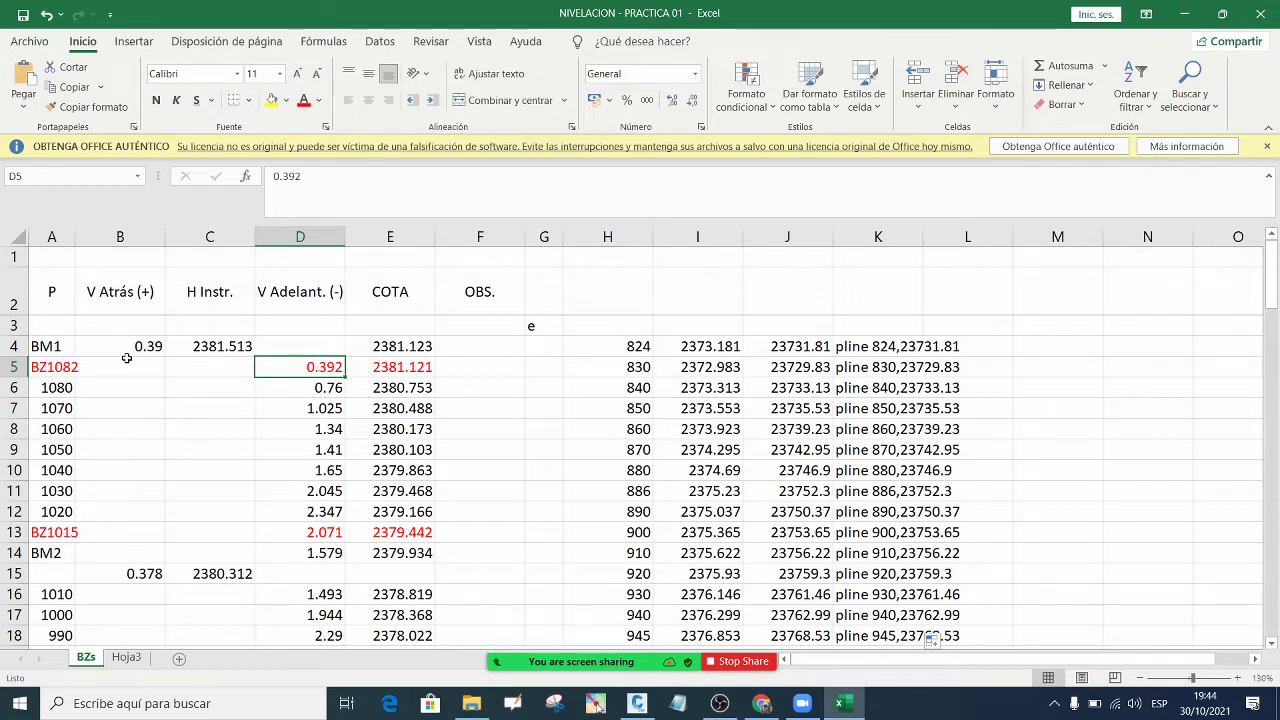
scroll(761, 421, down, 1)
scroll(761, 421, up, 1)
Switch to Civil 3D and compare the profile's overall slope with the section around its lowest peak
click(637, 703)
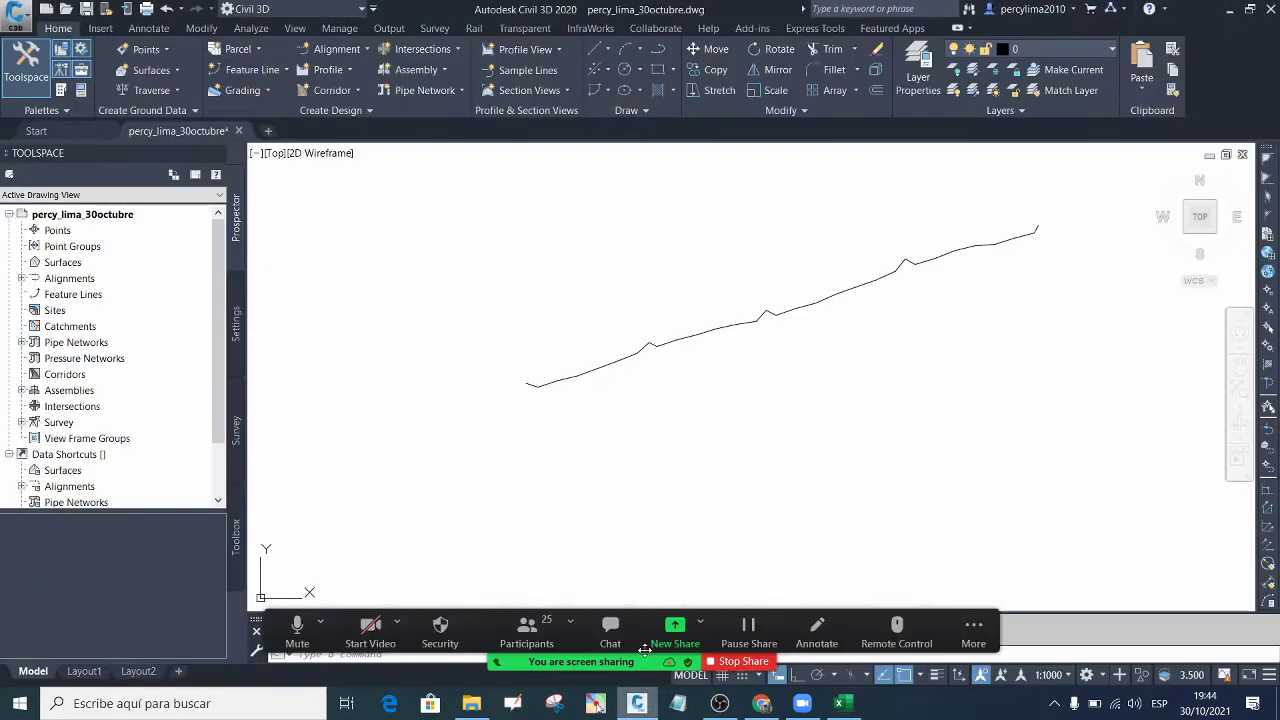
scroll(700, 337, up, 2)
scroll(634, 420, down, 2)
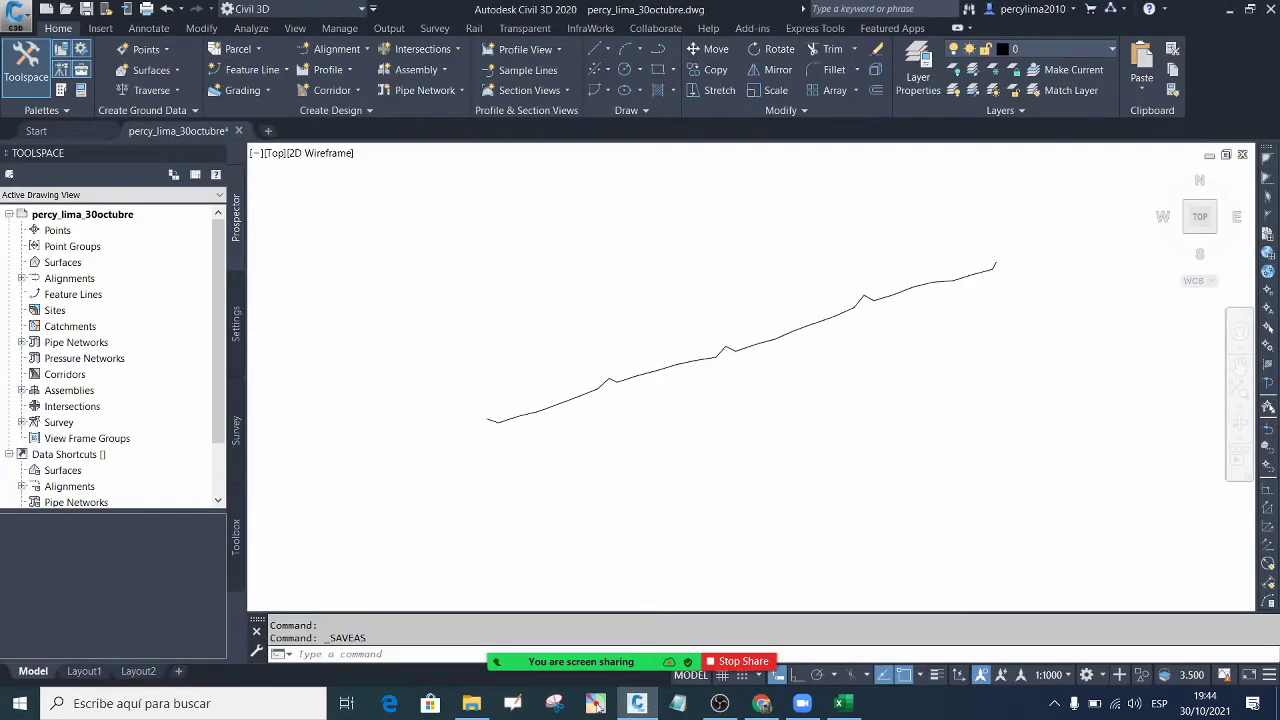
middle_drag(812, 348, 743, 357)
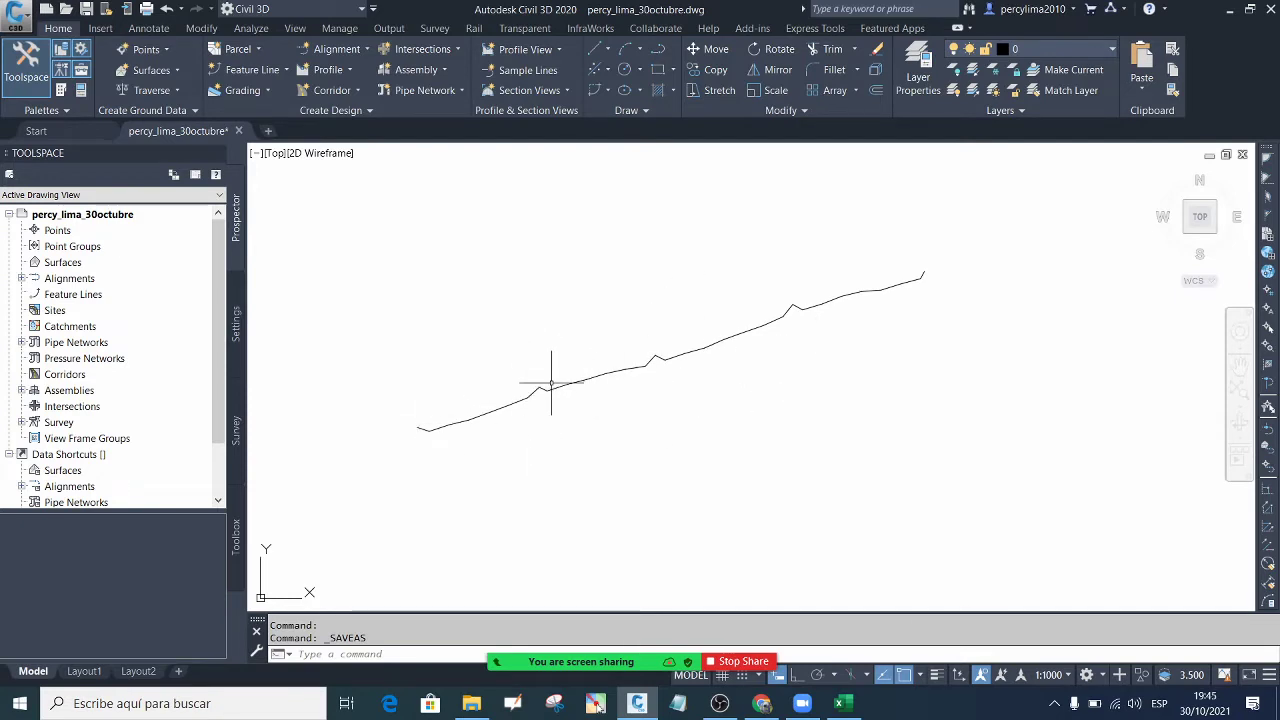
scroll(551, 383, up, 4)
scroll(508, 400, down, 1)
scroll(523, 349, down, 1)
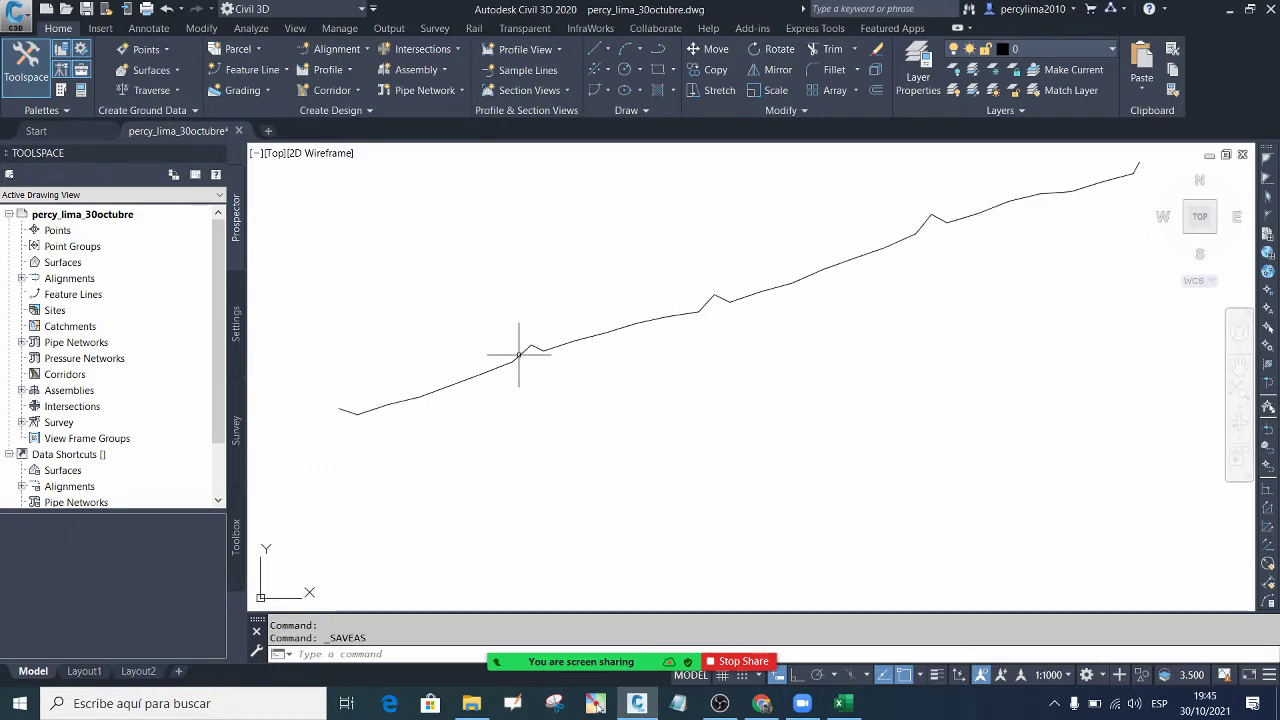
scroll(528, 417, down, 4)
scroll(524, 382, up, 4)
scroll(530, 370, up, 4)
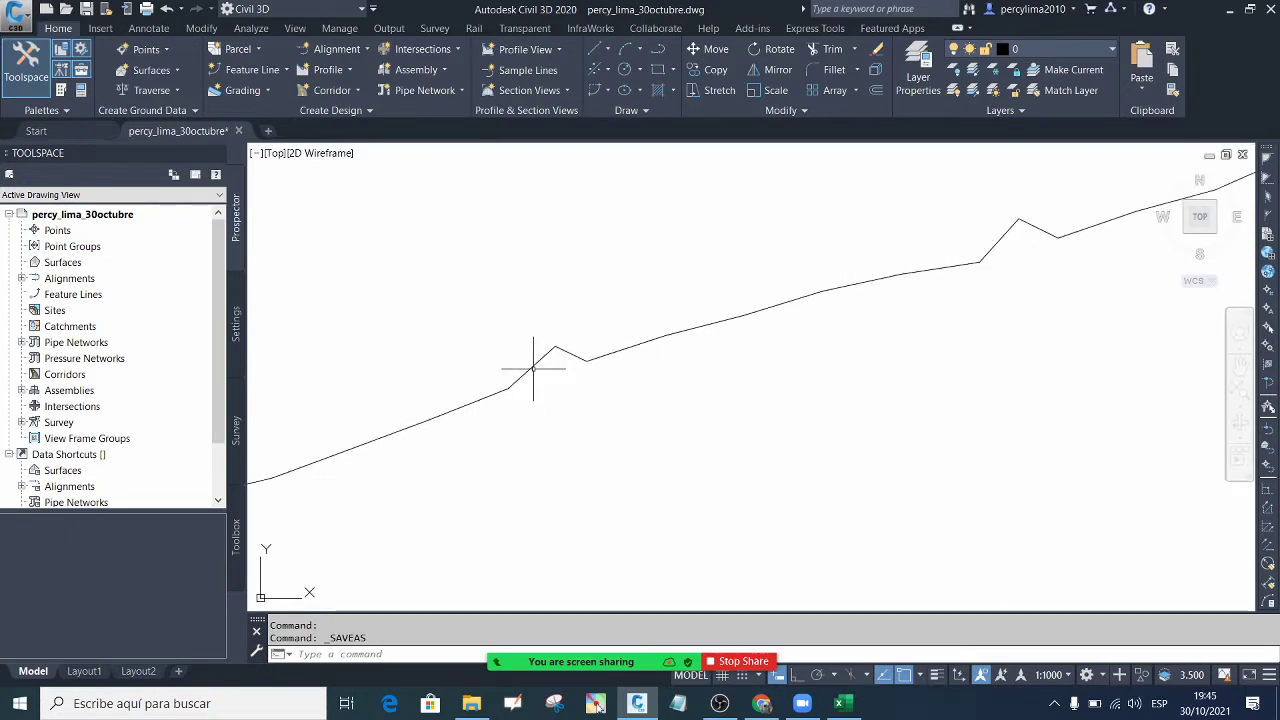
scroll(525, 375, down, 2)
scroll(430, 395, down, 4)
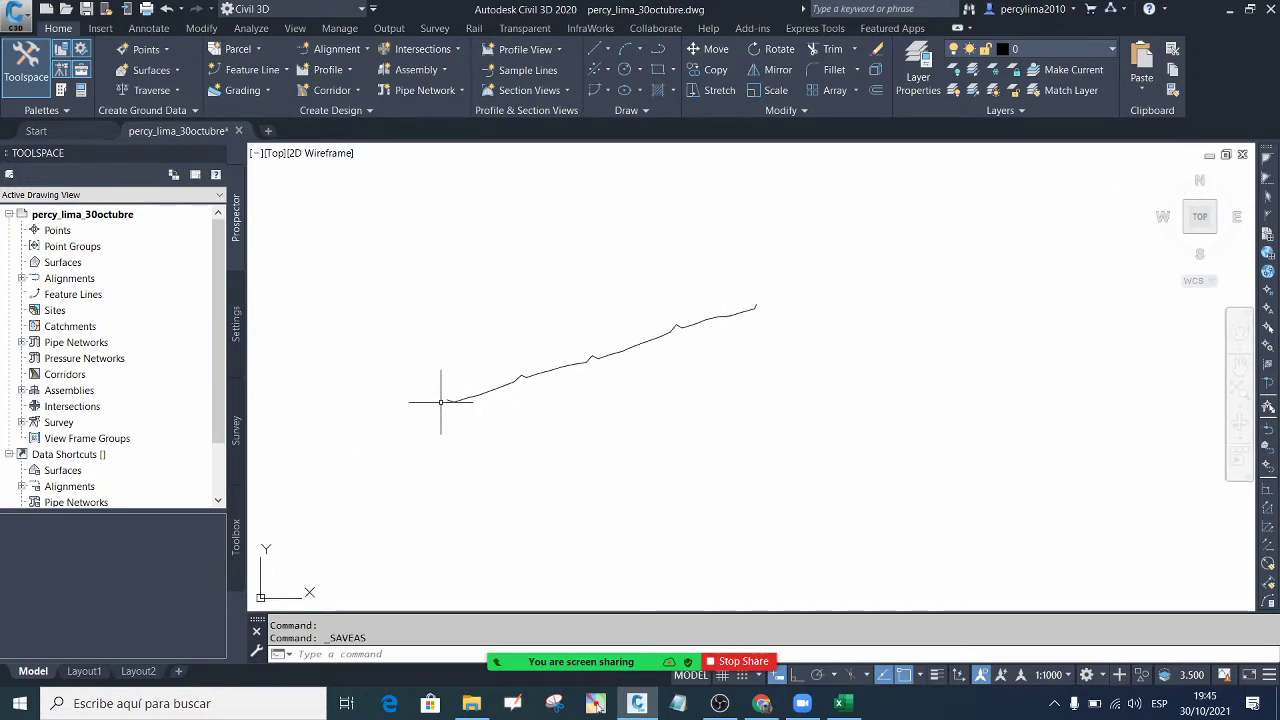
scroll(505, 415, up, 2)
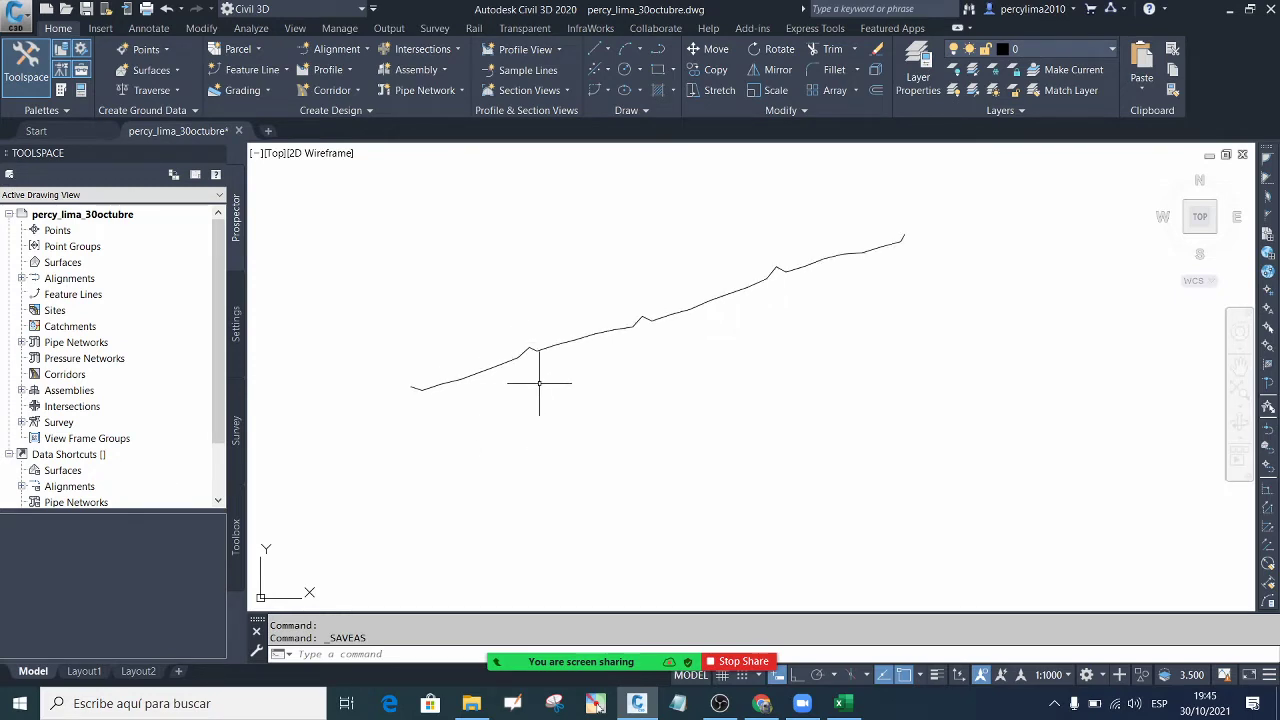
scroll(594, 380, up, 4)
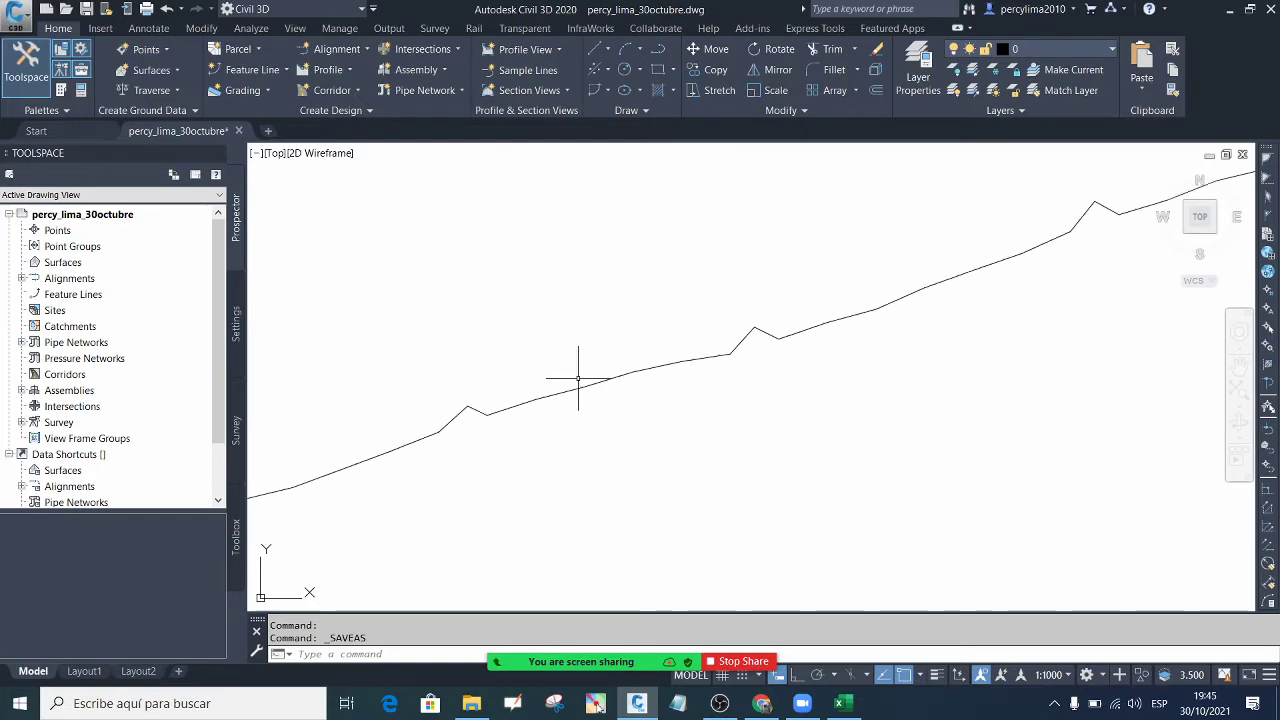
scroll(578, 380, down, 4)
scroll(565, 362, up, 2)
scroll(571, 366, down, 2)
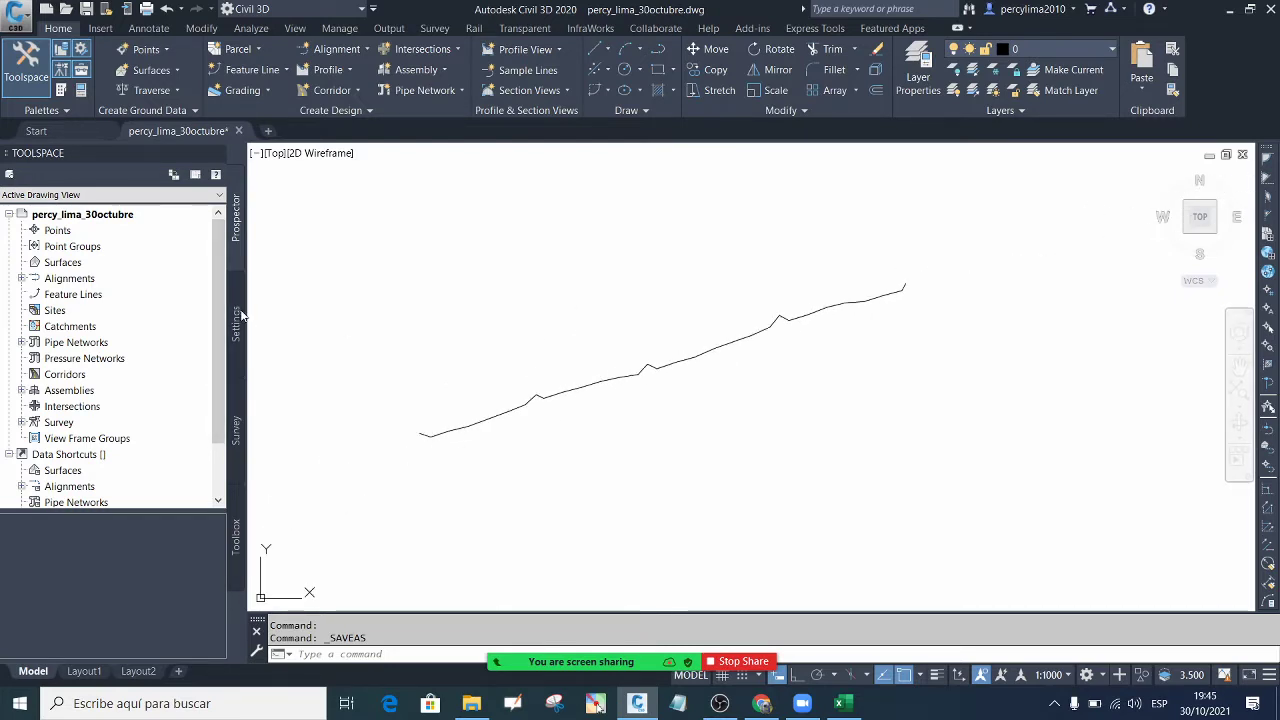
Switch to Excel and review the V Atrás and H Instr. columns from the BM1 row down to point 1050
click(843, 703)
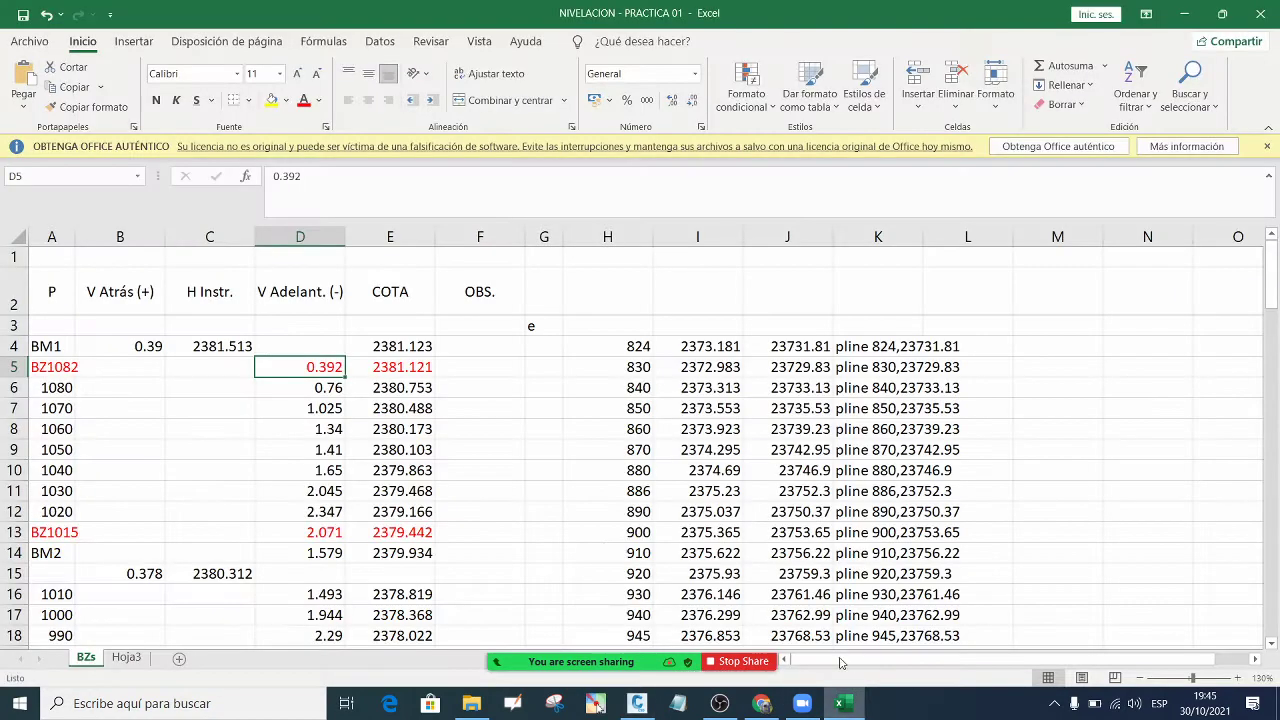
click(125, 368)
click(128, 408)
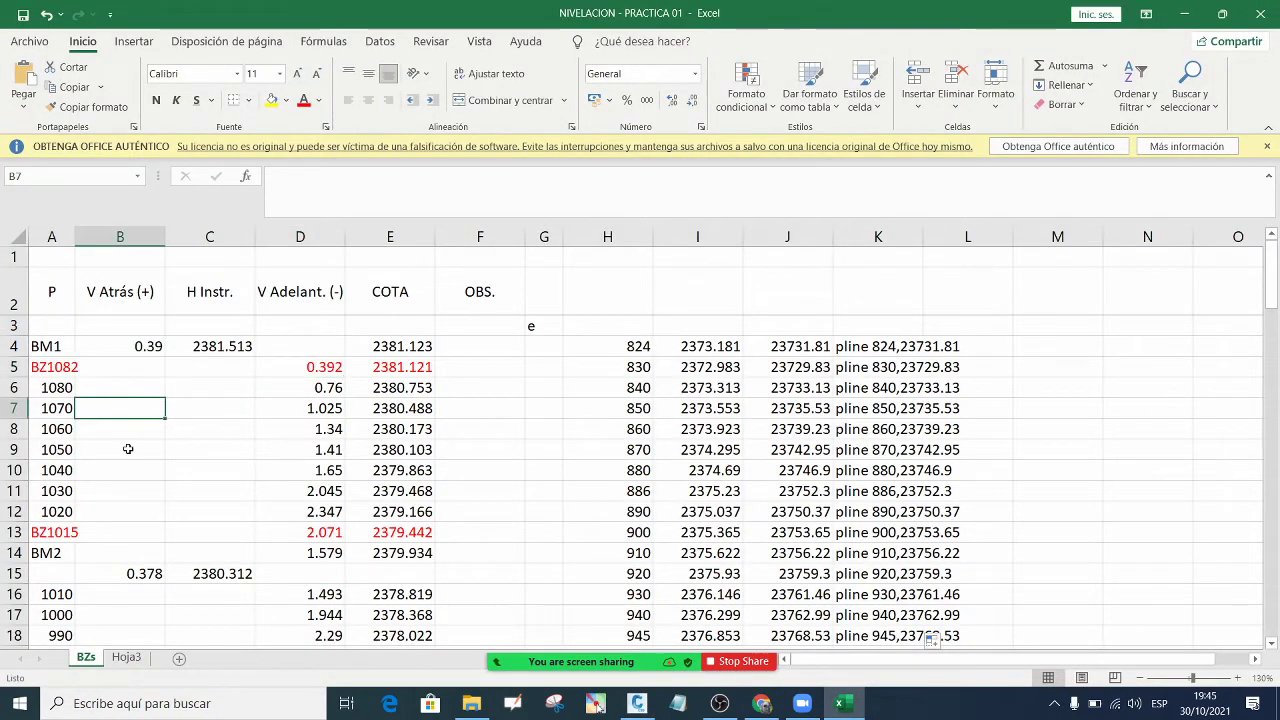
click(128, 449)
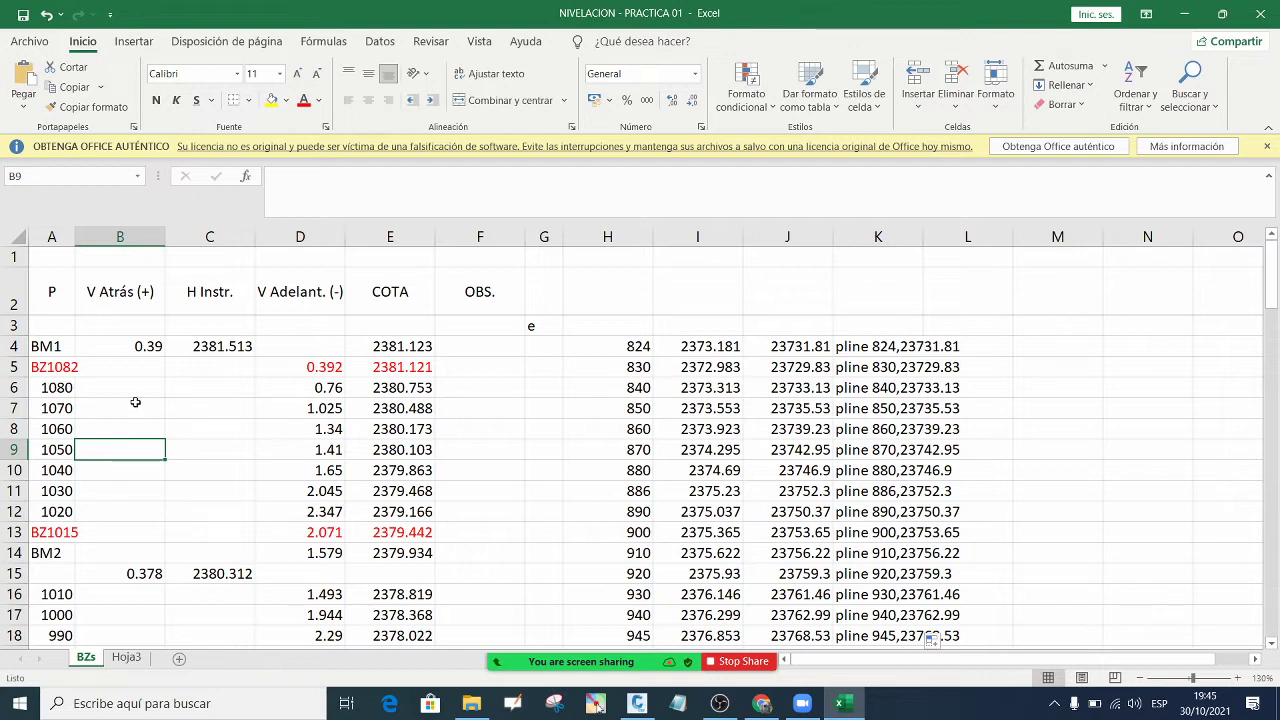
click(96, 370)
click(98, 349)
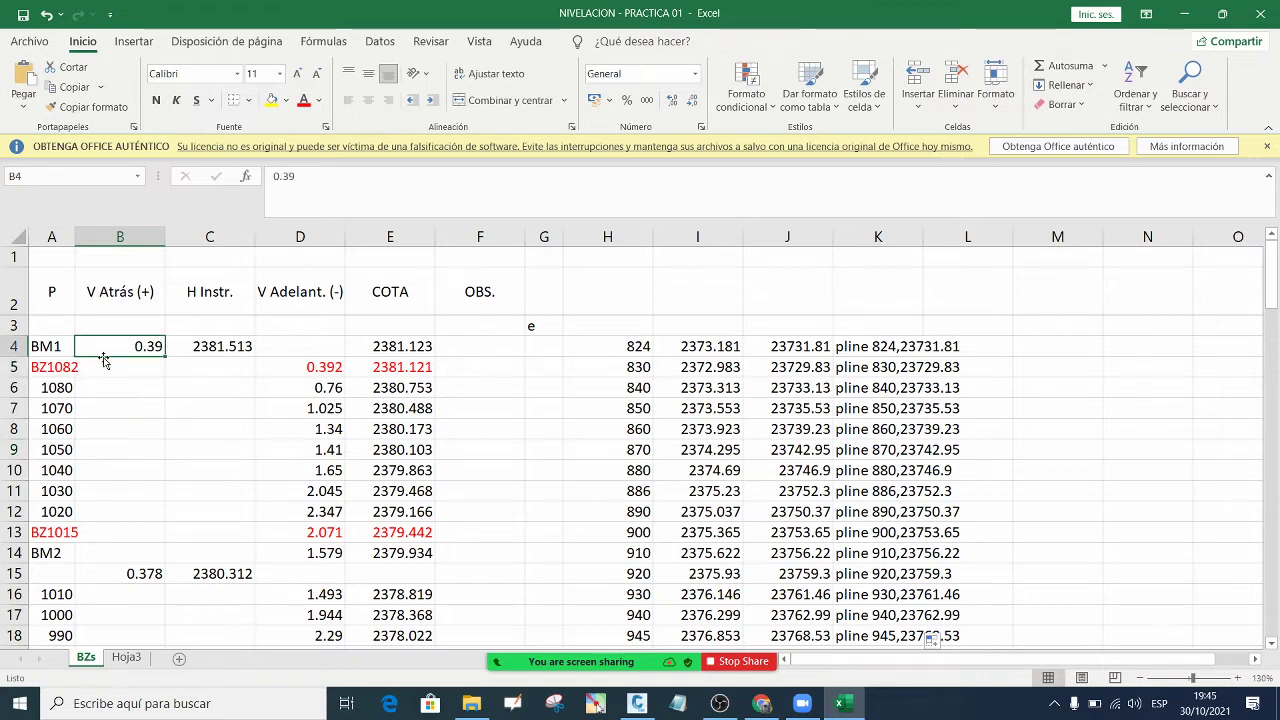
click(120, 390)
click(120, 410)
click(126, 450)
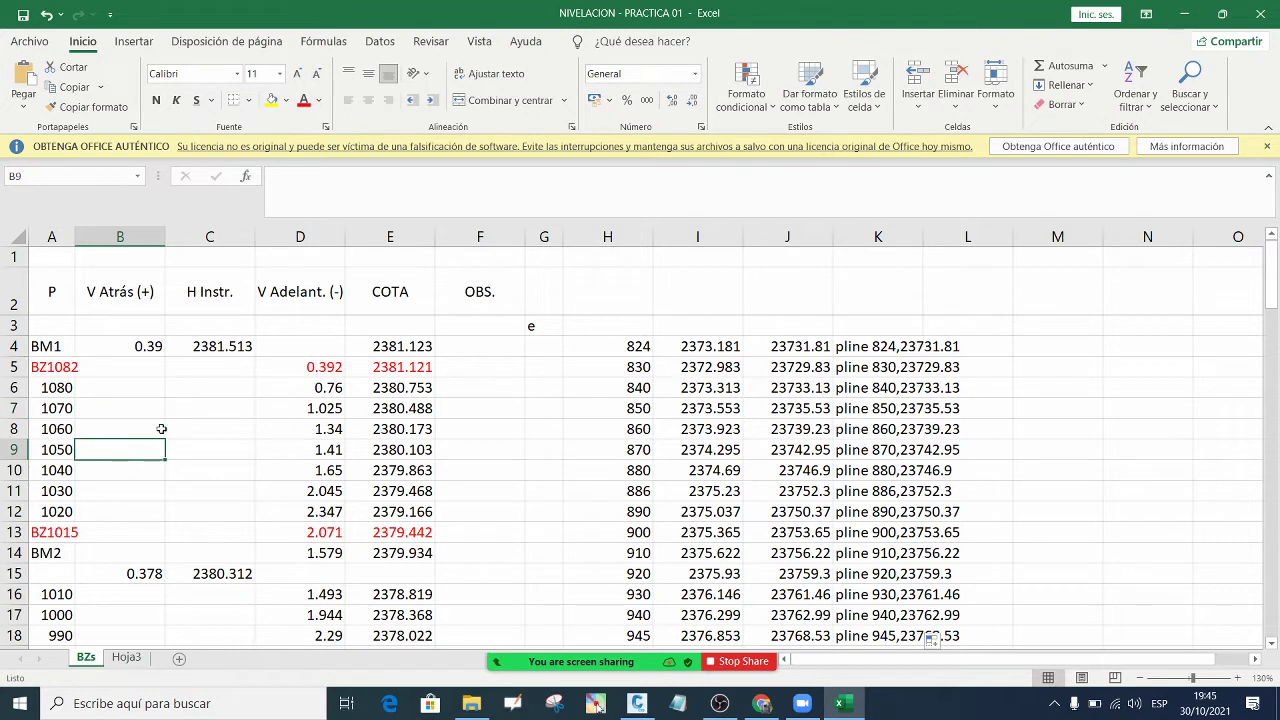
click(174, 404)
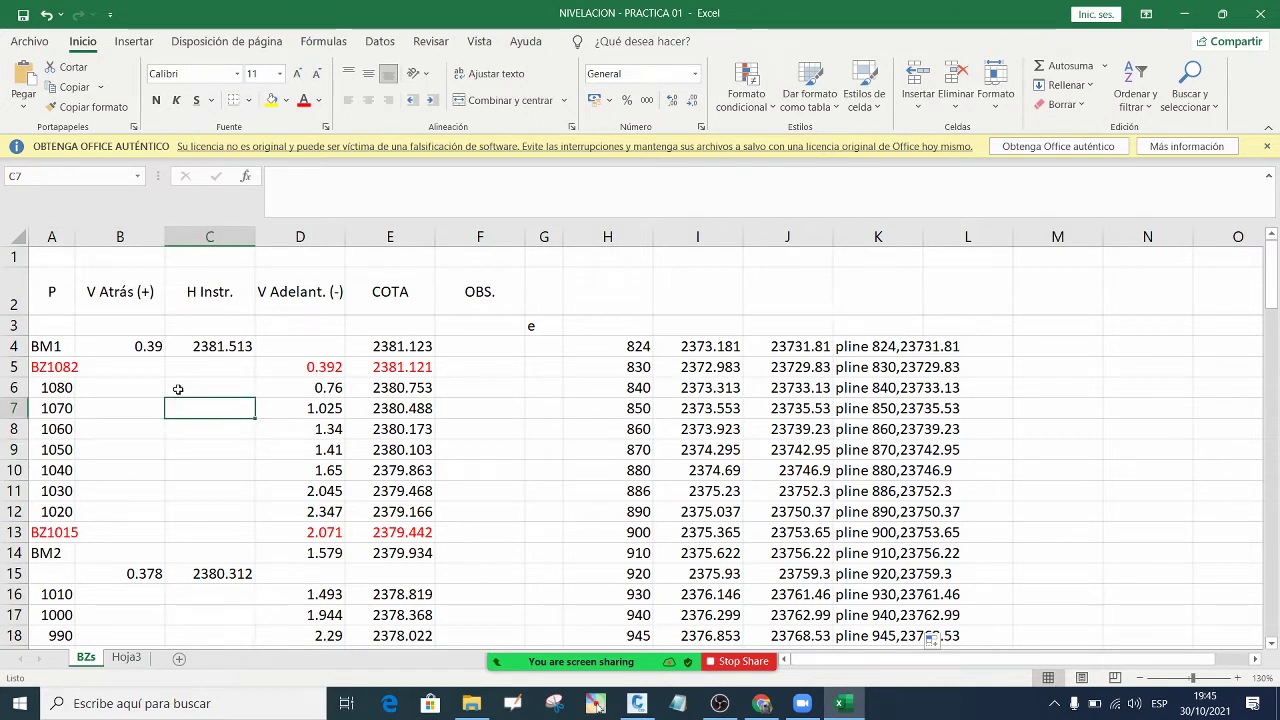
click(178, 389)
click(236, 362)
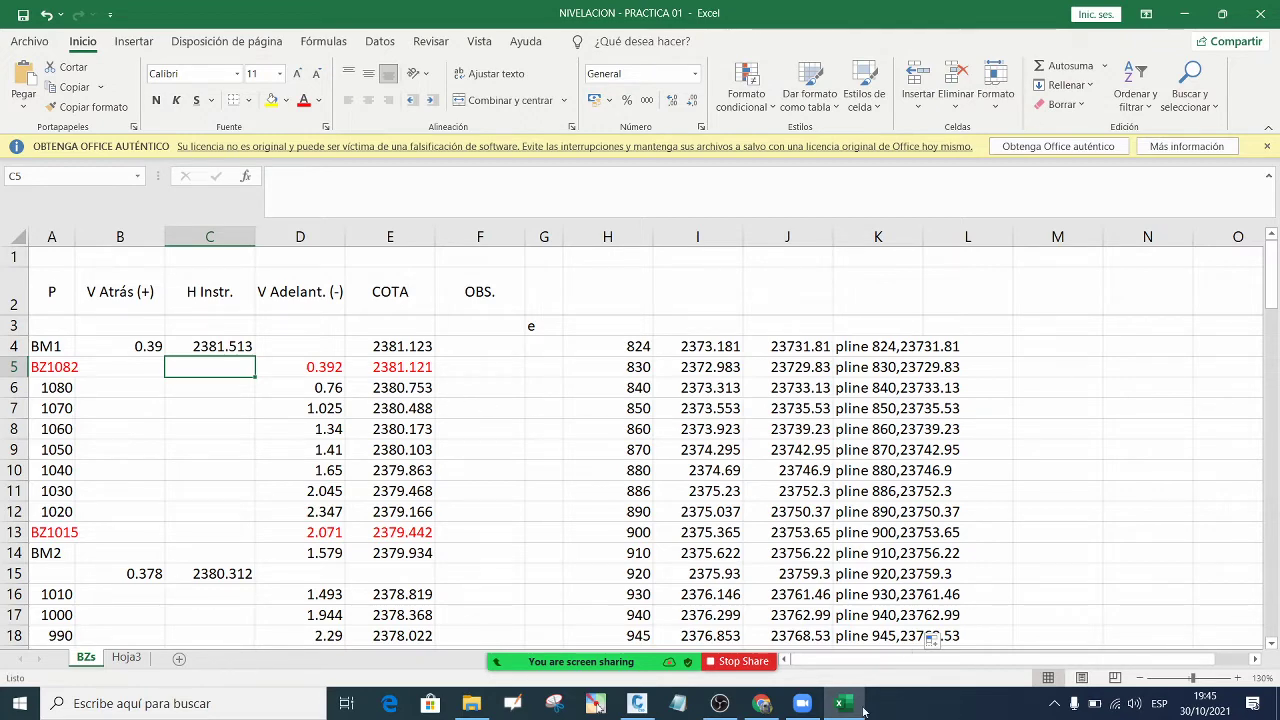
Switch to Civil 3D and examine the middle section of the levelling profile together with its whole extent
mouse_move(640, 702)
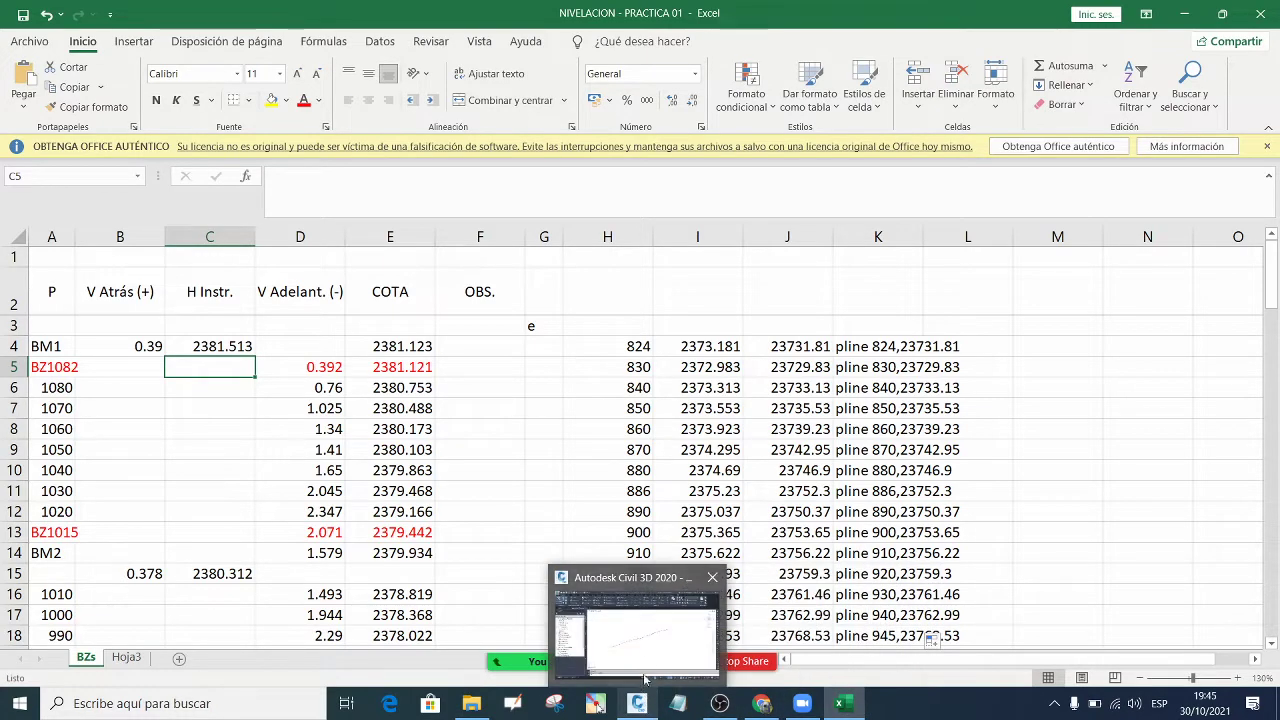
click(645, 678)
scroll(628, 384, up, 3)
scroll(640, 380, down, 3)
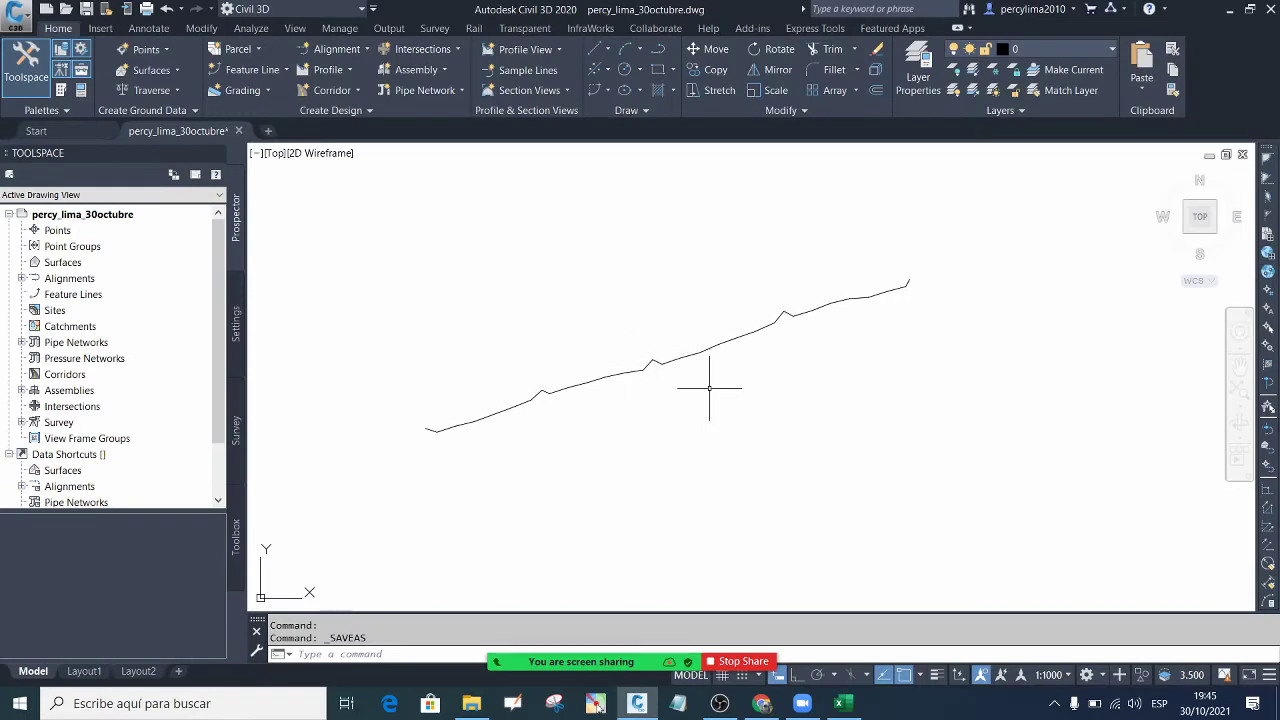
scroll(705, 385, up, 2)
scroll(600, 362, down, 2)
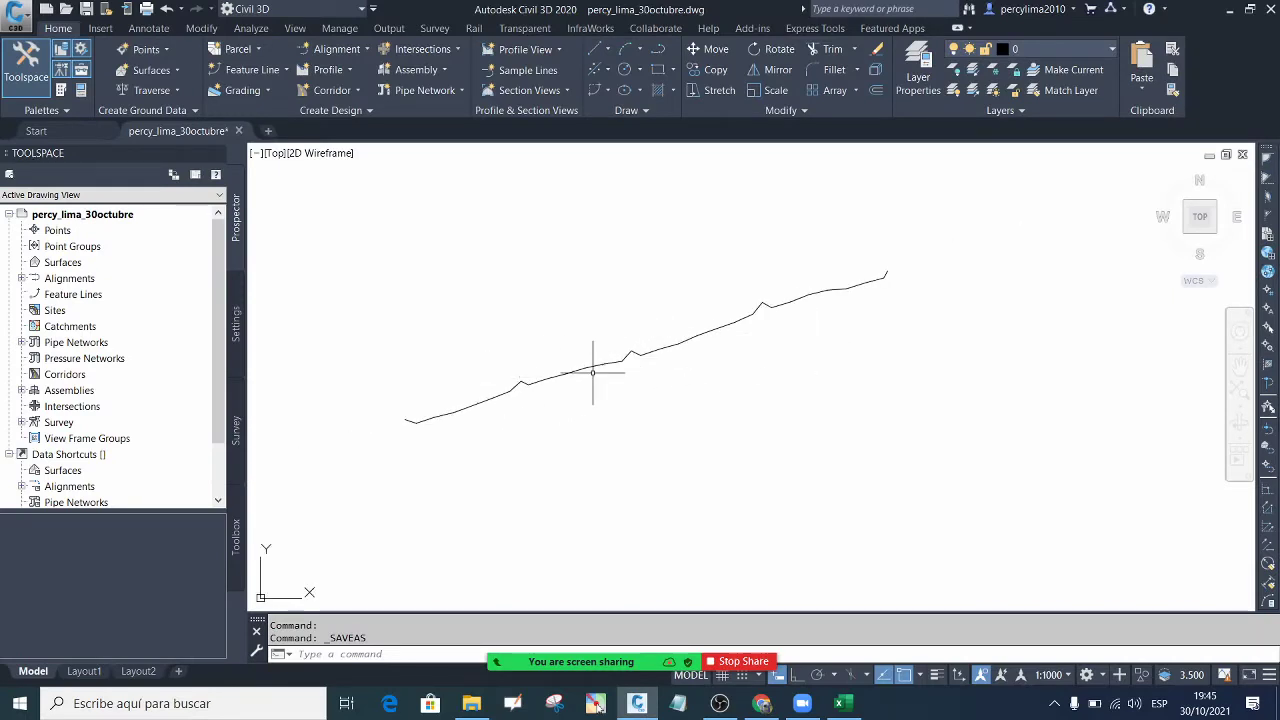
scroll(631, 360, up, 2)
scroll(632, 361, down, 2)
scroll(631, 360, up, 2)
scroll(645, 395, down, 2)
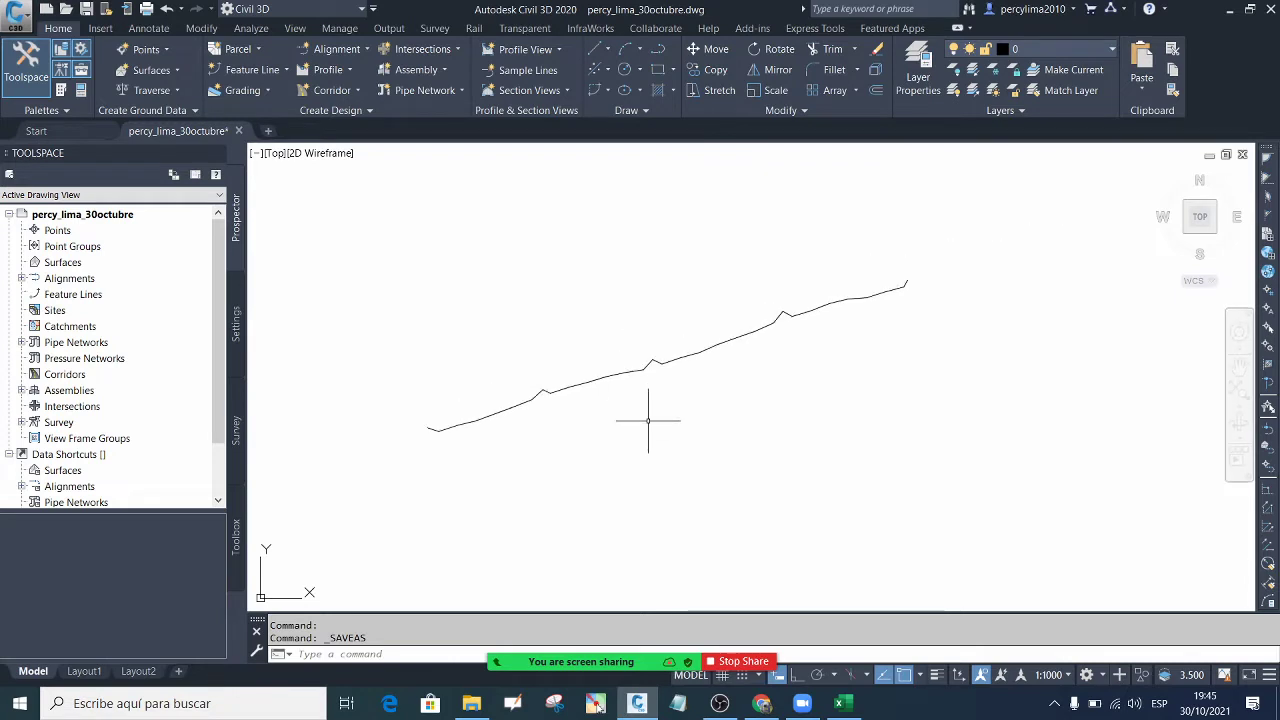
Switch to WhatsApp Web in Chrome, close the open screenshot preview and find the new messages in the Topografía en obras group chat
mouse_move(680, 660)
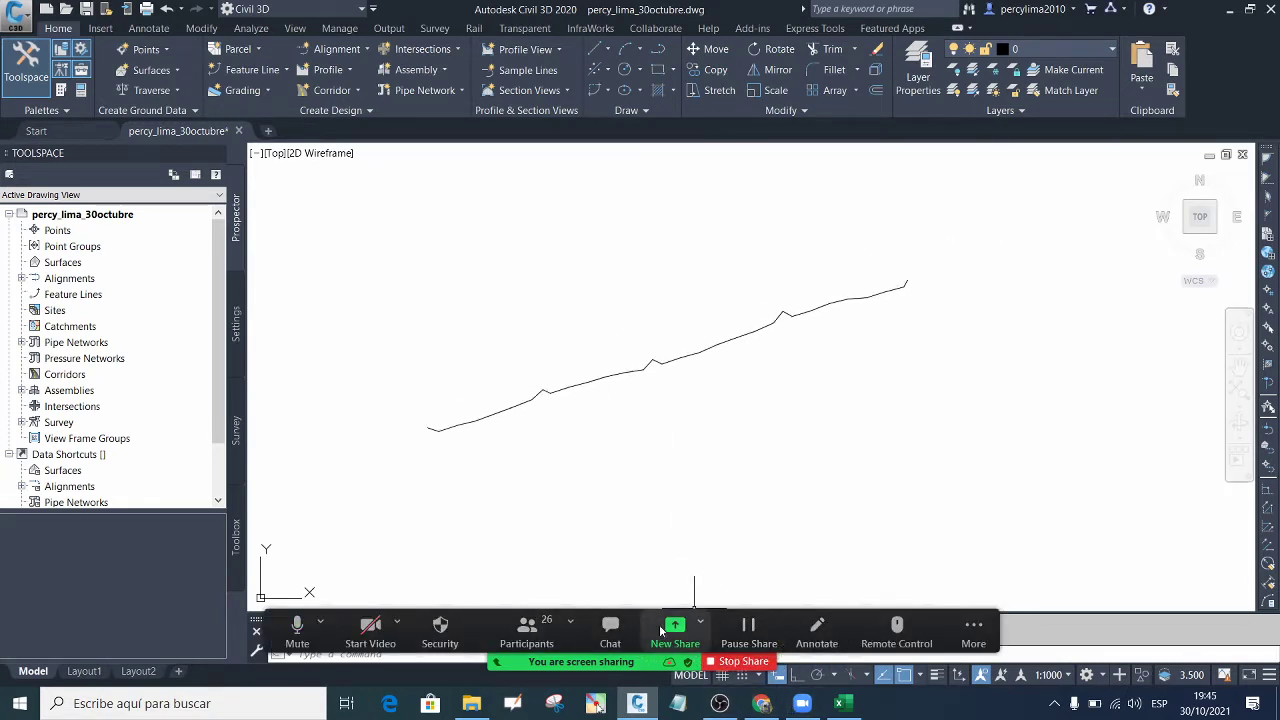
click(762, 703)
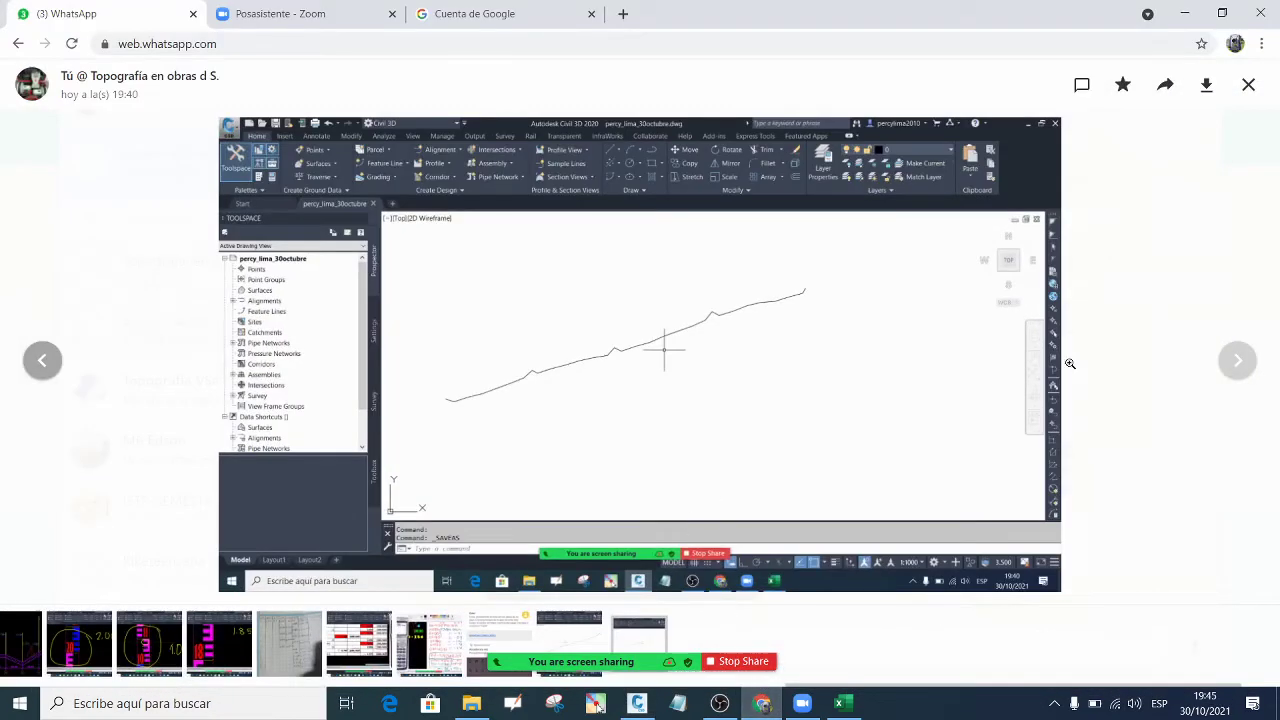
click(1248, 85)
scroll(693, 355, up, 2)
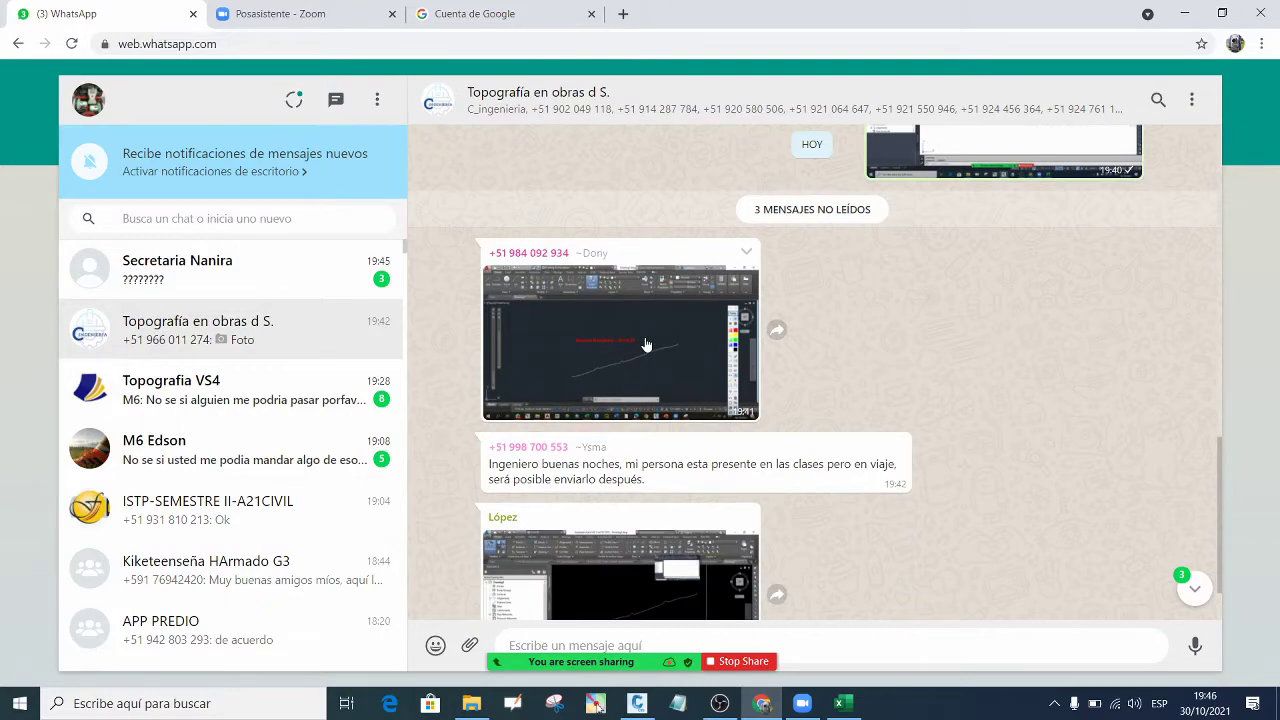
Review the profile screenshots posted by the students in the group chat, close the image viewer and minimize the browser
click(645, 343)
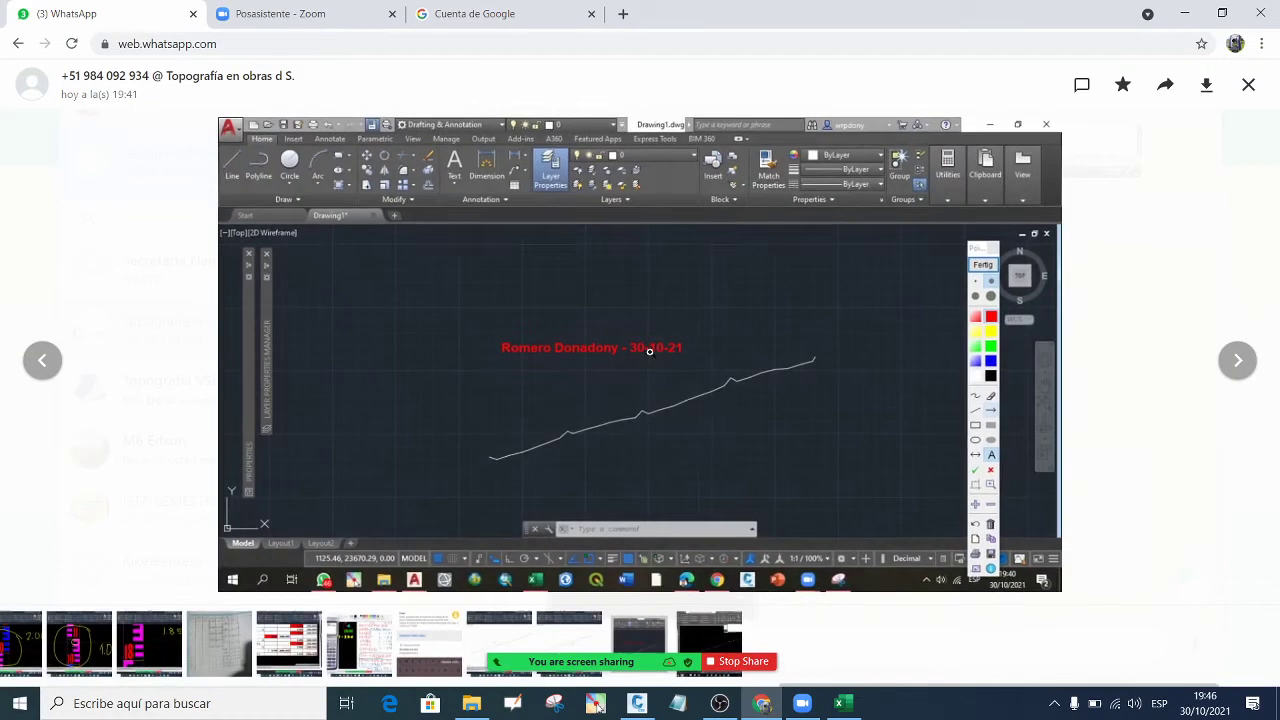
click(704, 385)
click(712, 366)
click(1238, 364)
click(760, 377)
click(760, 377)
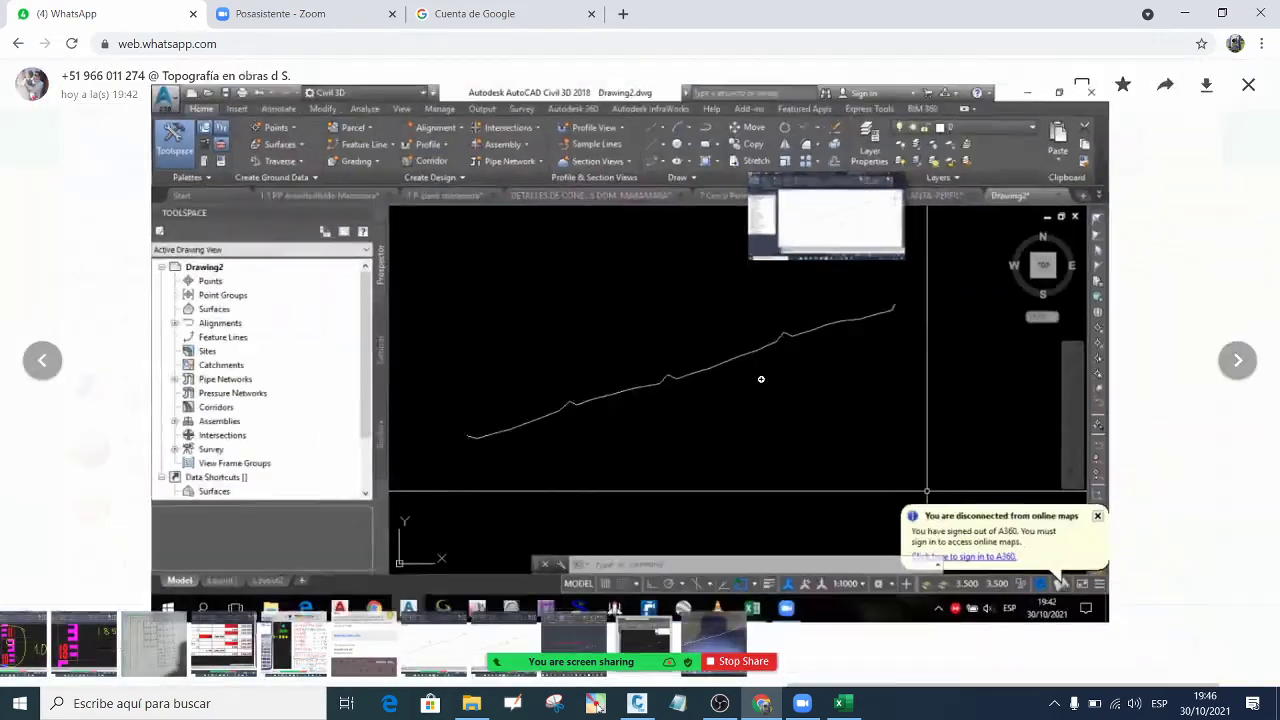
click(1238, 361)
click(1247, 361)
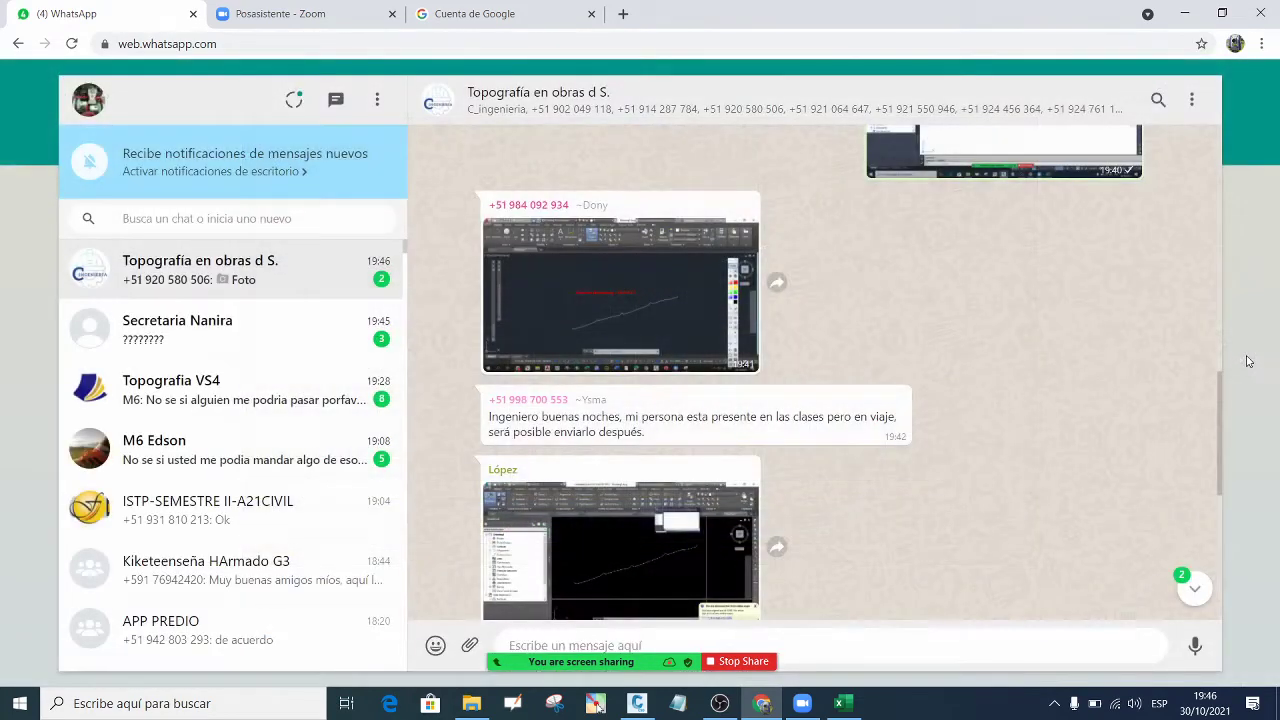
scroll(1094, 297, down, 3)
click(1184, 13)
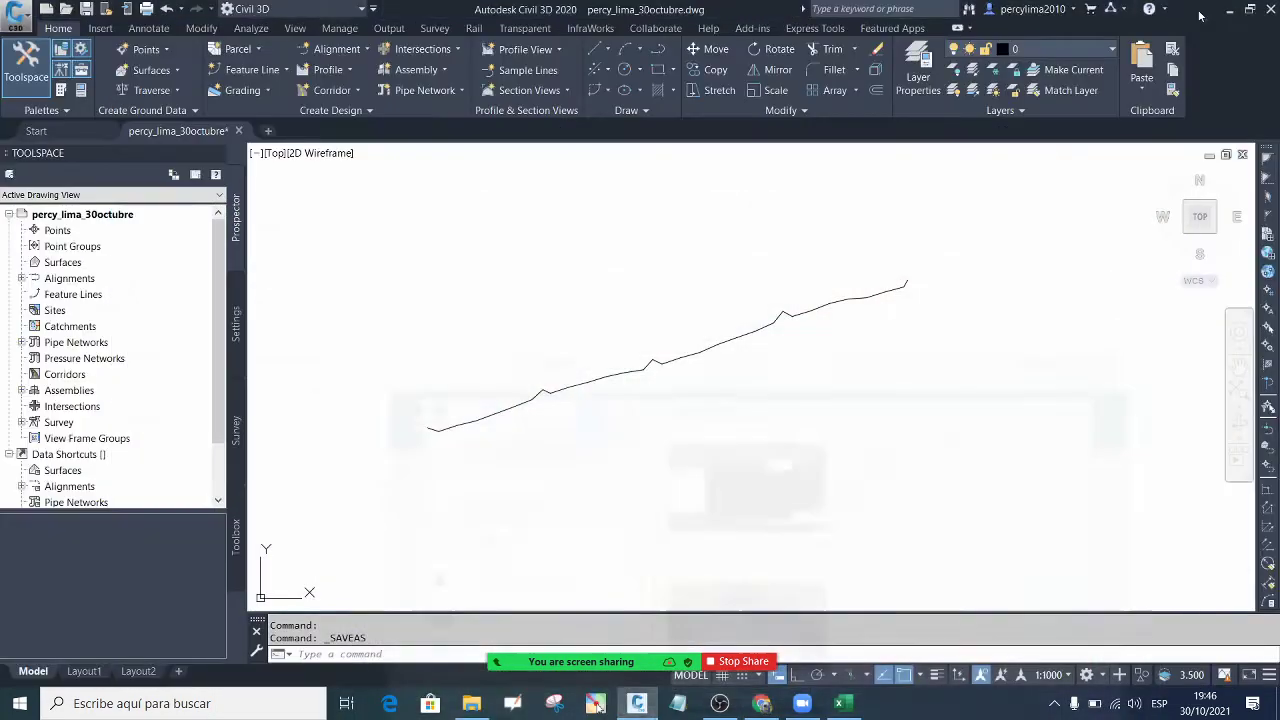
Unmute the Zoom microphone and set the computer's speaker volume to 85
middle_drag(955, 415, 866, 394)
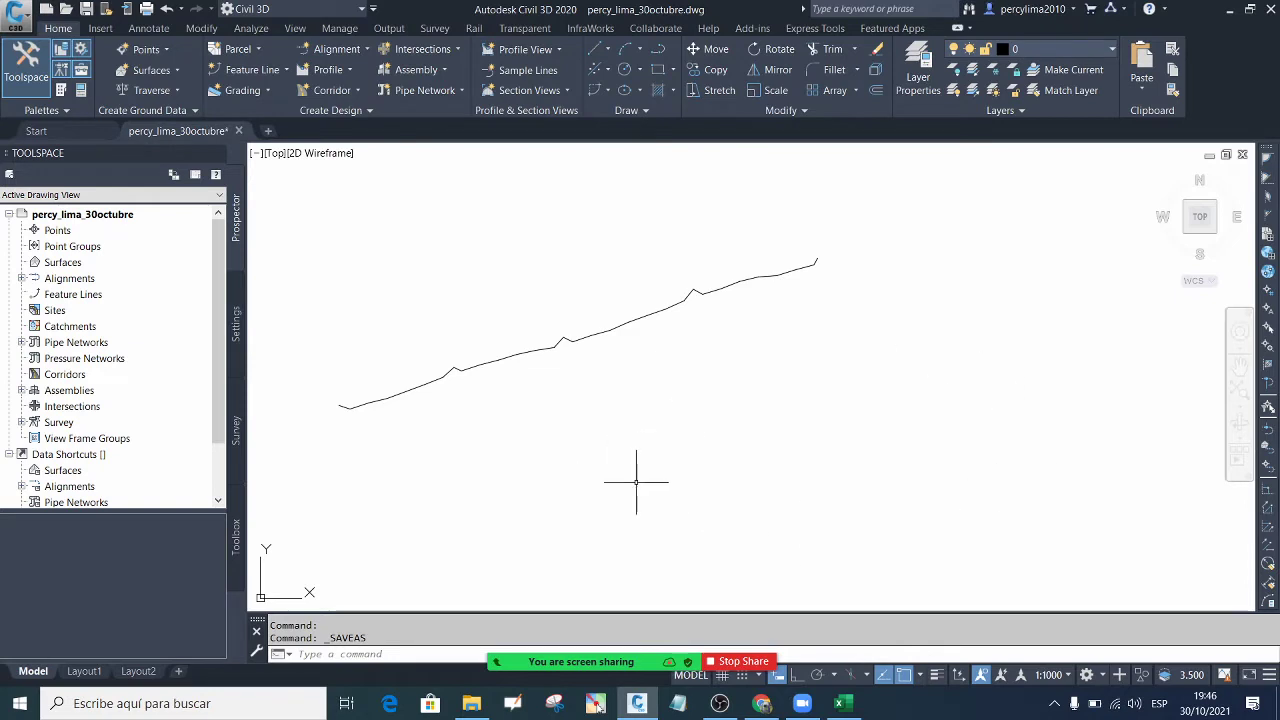
mouse_move(580, 652)
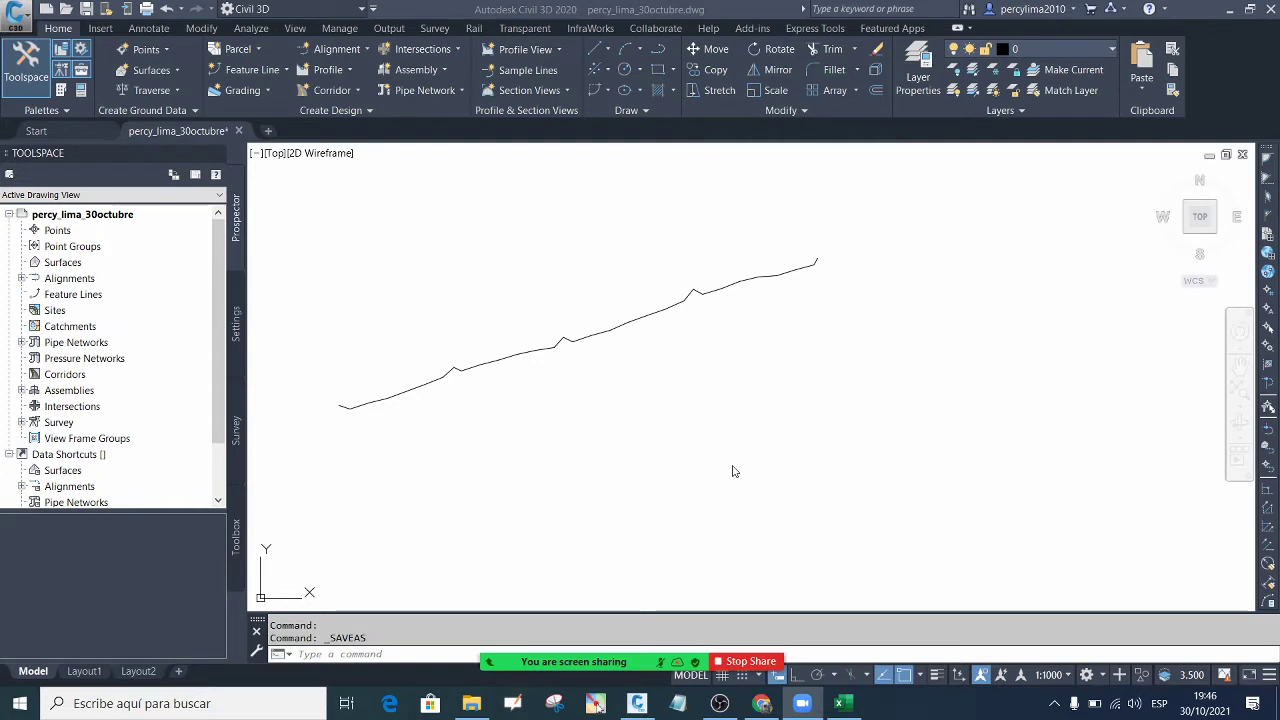
mouse_move(318, 627)
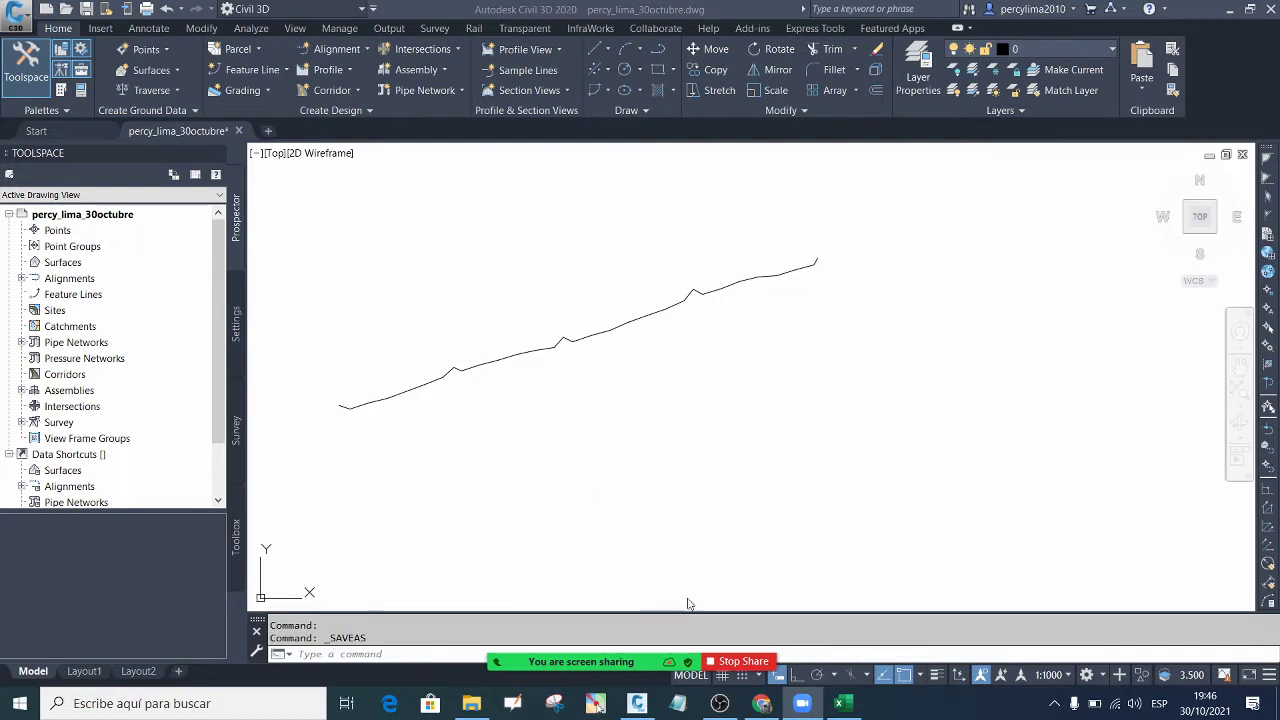
click(1134, 704)
click(1197, 663)
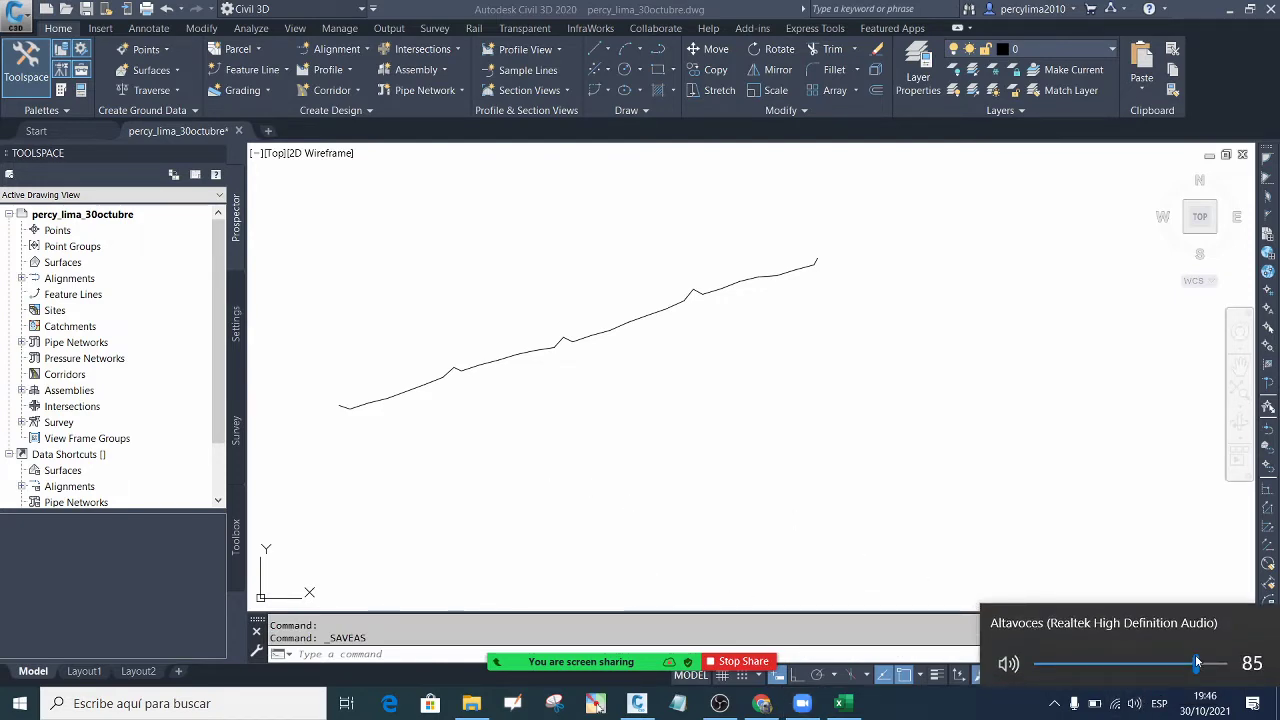
mouse_move(632, 657)
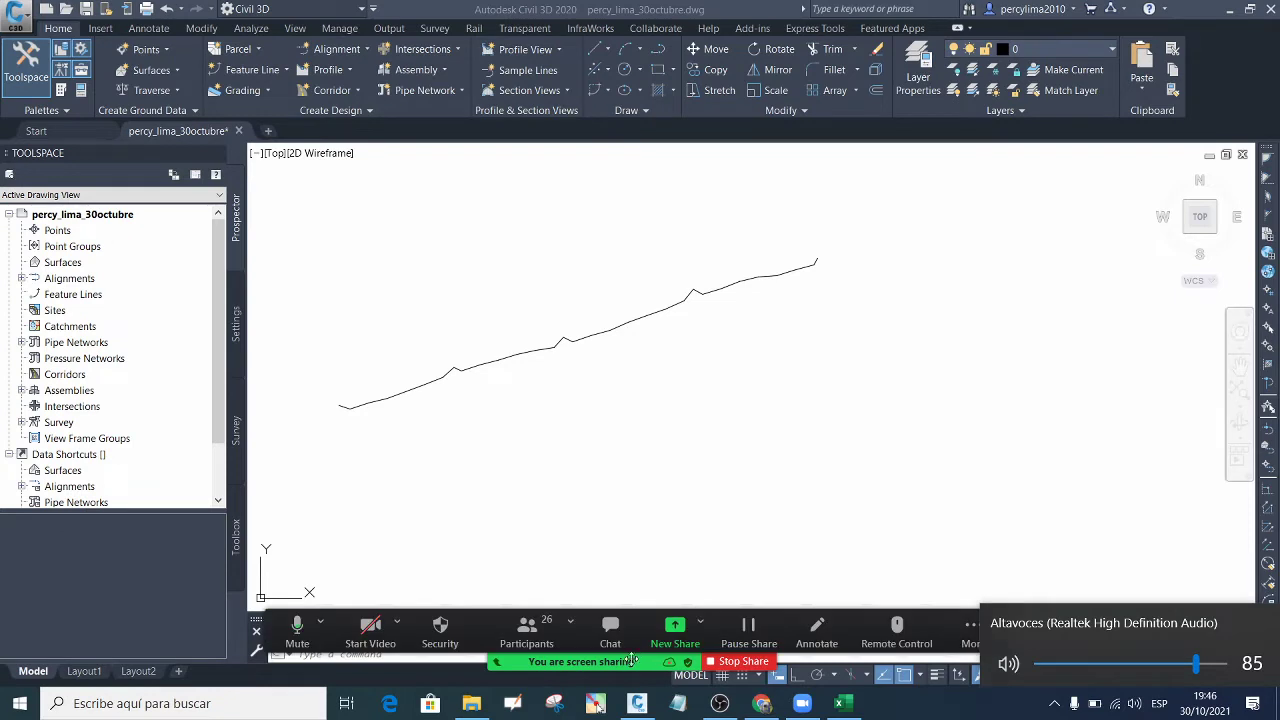
click(613, 432)
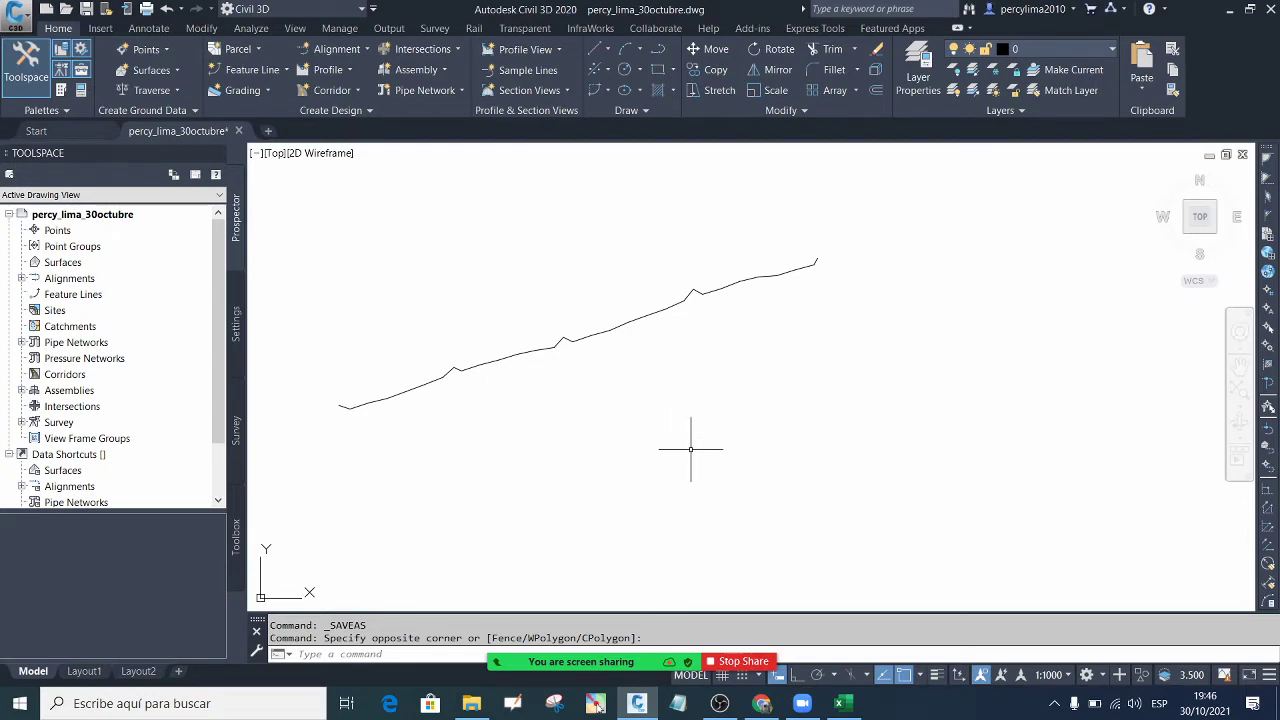
Examine the profile polyline's short peaks against its overall slope at several zoom levels
scroll(714, 400, down, 2)
scroll(588, 380, up, 4)
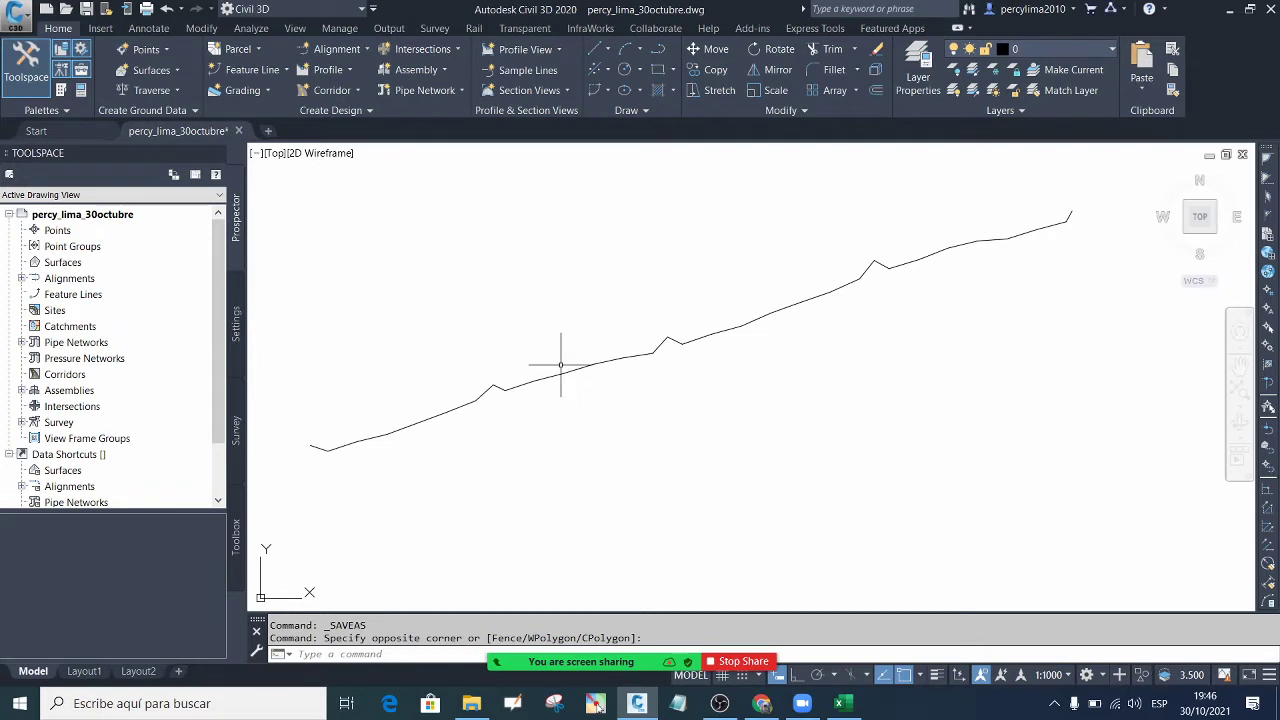
scroll(552, 364, down, 2)
scroll(530, 352, up, 2)
scroll(580, 370, down, 2)
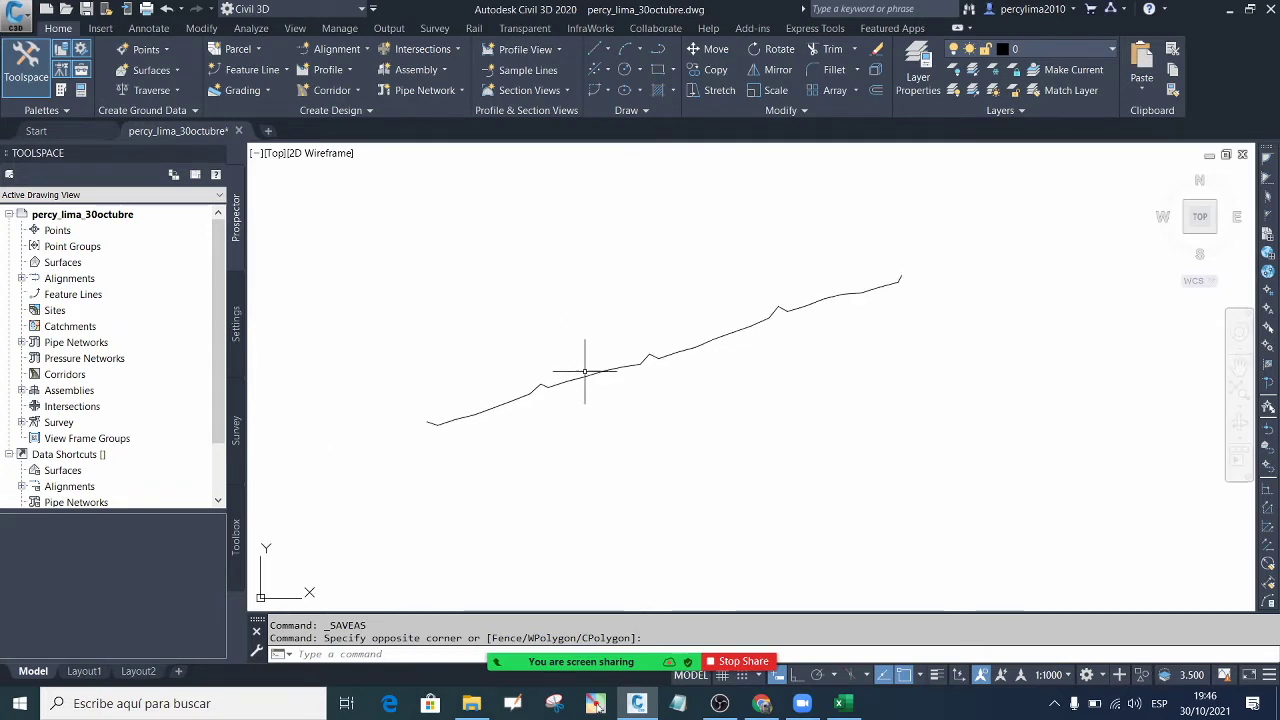
scroll(641, 292, up, 2)
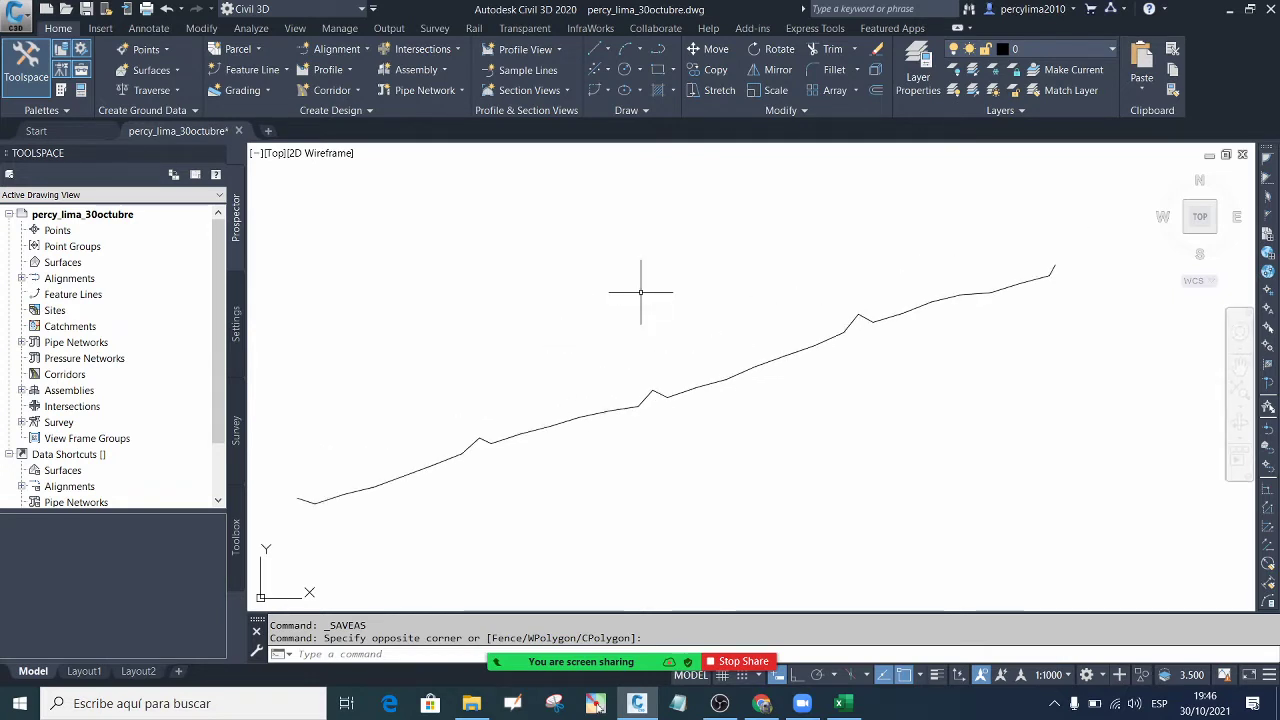
scroll(607, 332, down, 4)
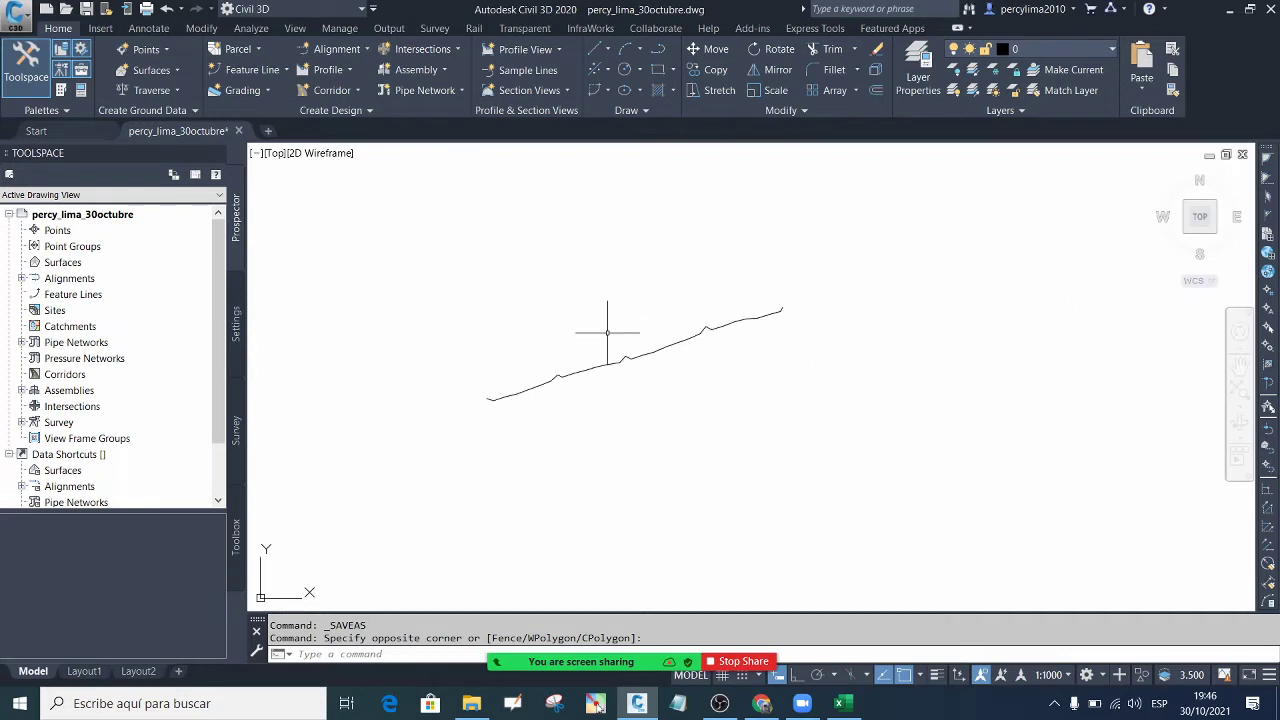
scroll(612, 333, up, 4)
scroll(597, 328, down, 2)
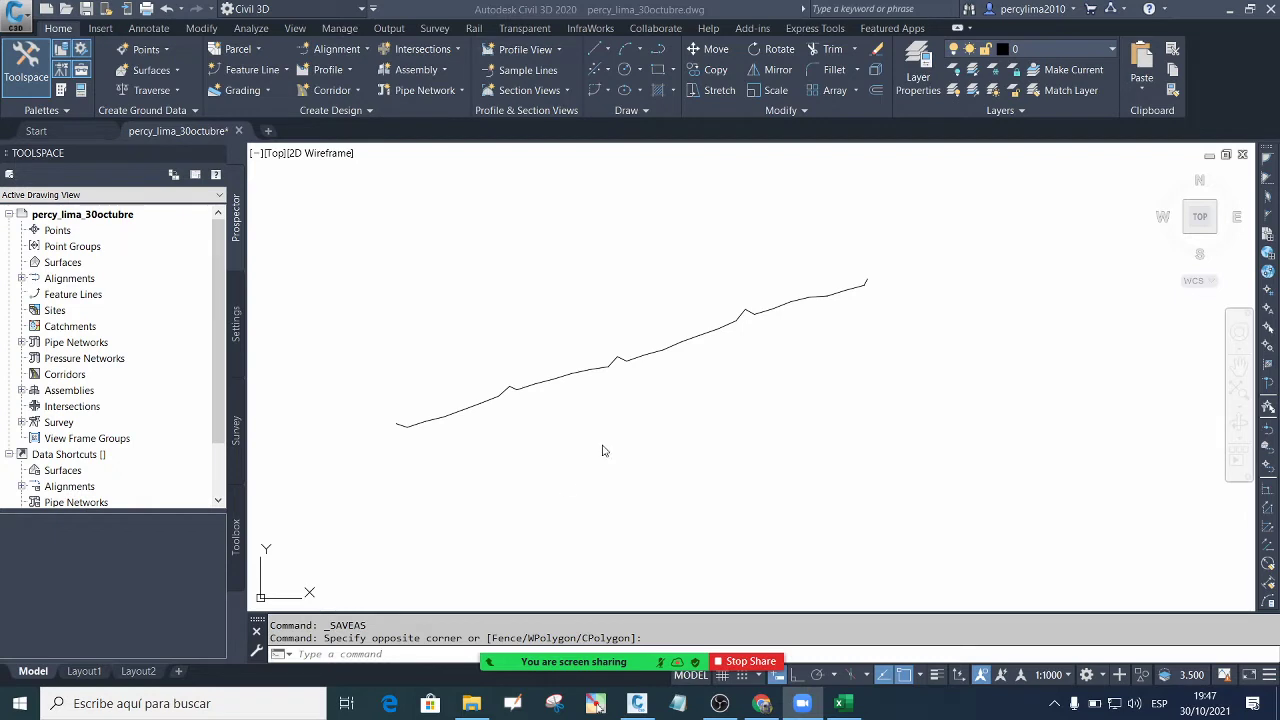
Unmute the Zoom microphone again and return to viewing the profile in the Civil 3D drawing
mouse_move(478, 662)
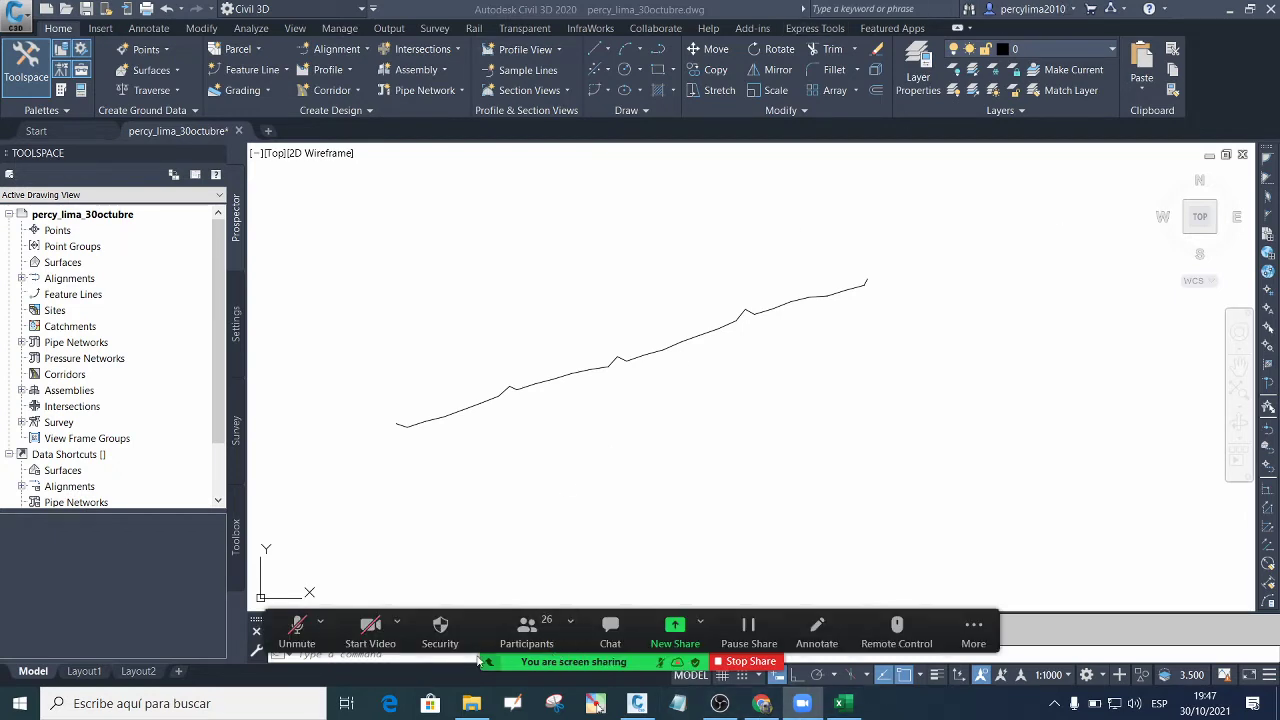
click(562, 453)
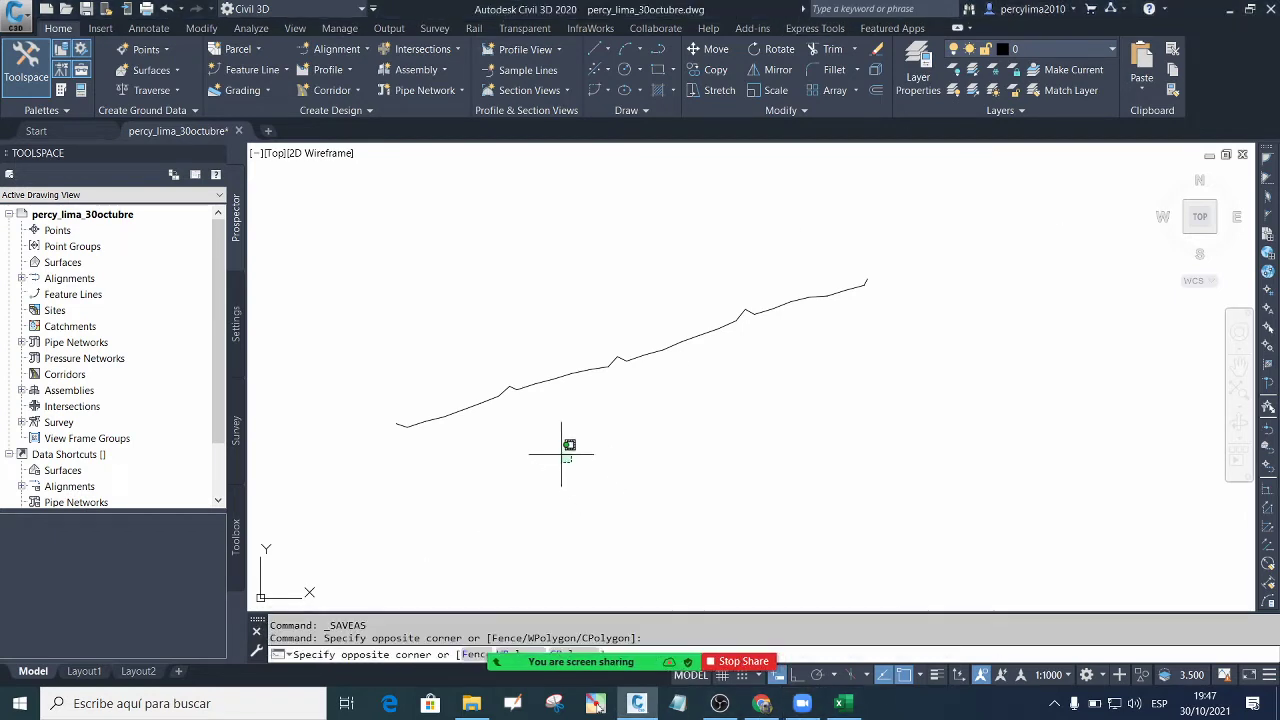
click(537, 429)
scroll(590, 360, up, 3)
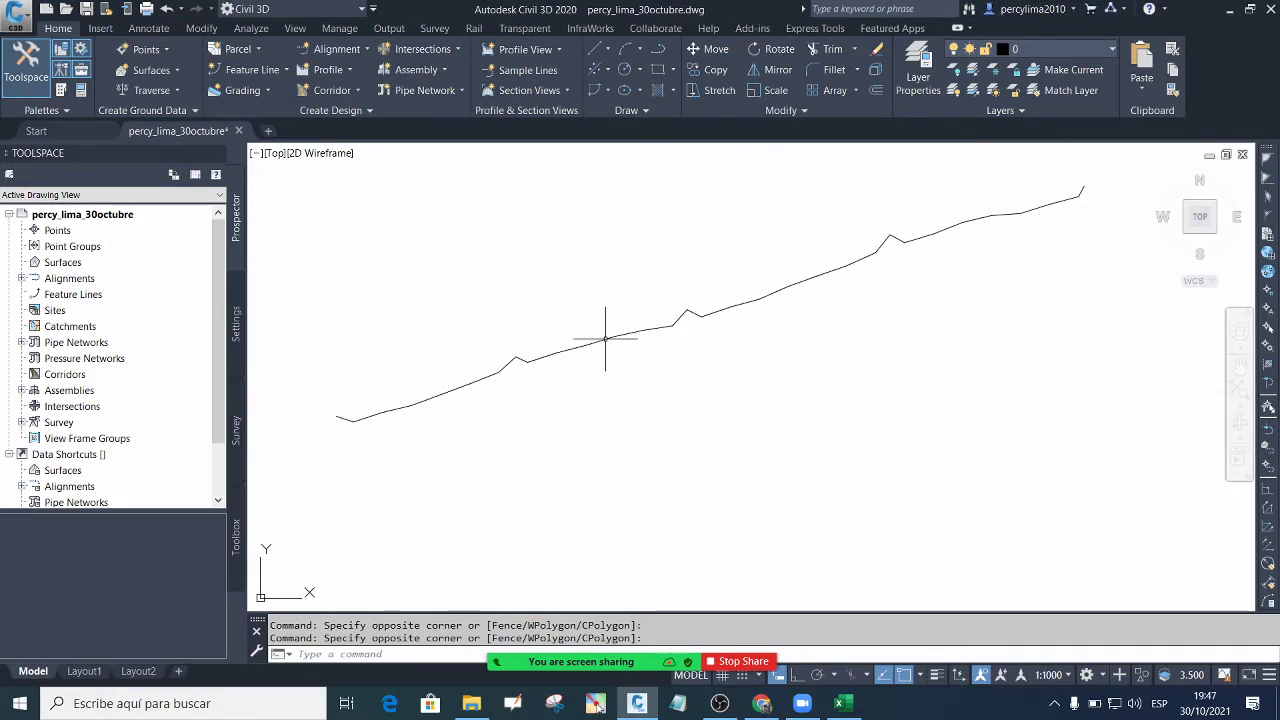
scroll(541, 362, down, 2)
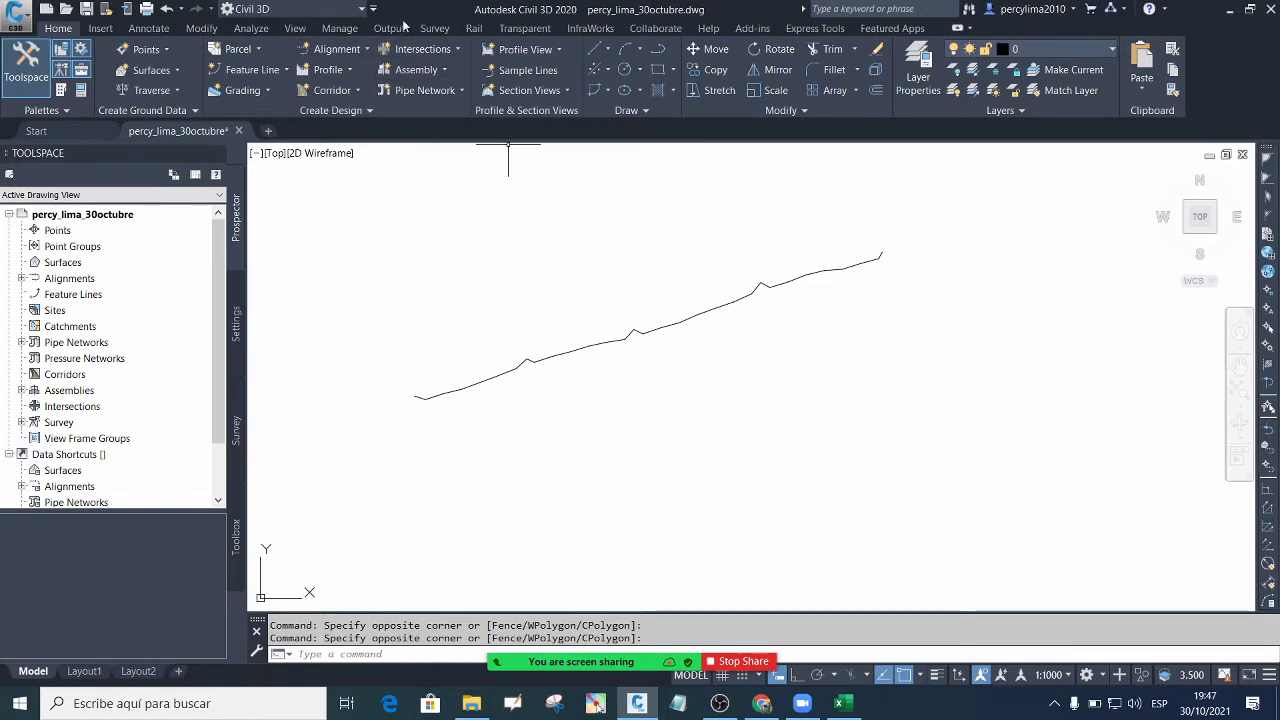
scroll(568, 347, up, 2)
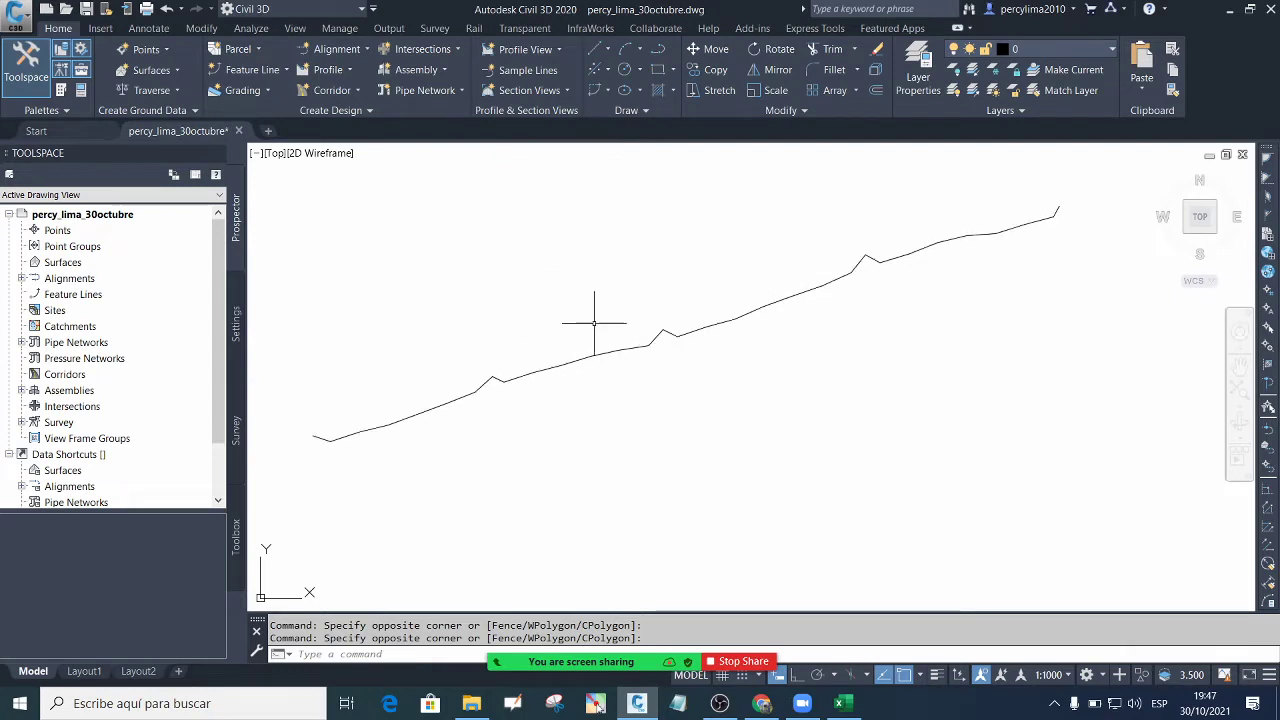
Examine the whole profile polyline from its low end to its high end at several zoom levels
scroll(591, 323, down, 2)
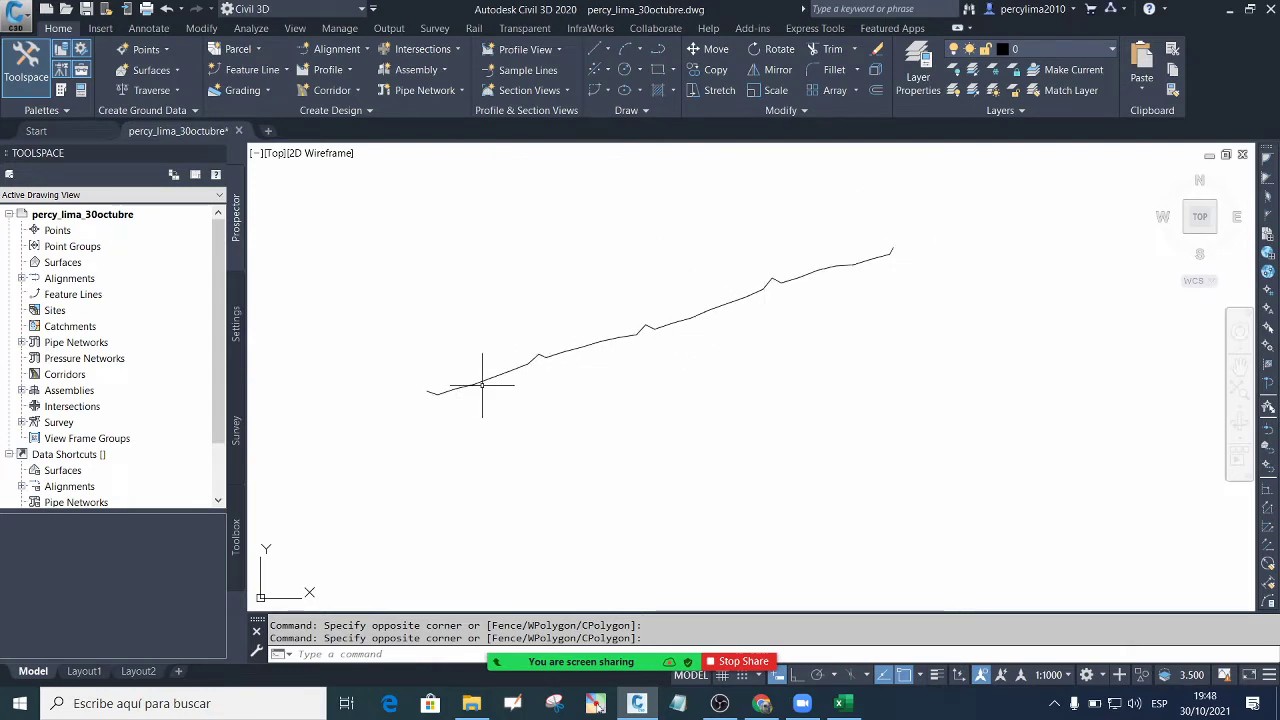
scroll(483, 371, down, 2)
scroll(530, 362, up, 4)
scroll(660, 275, down, 2)
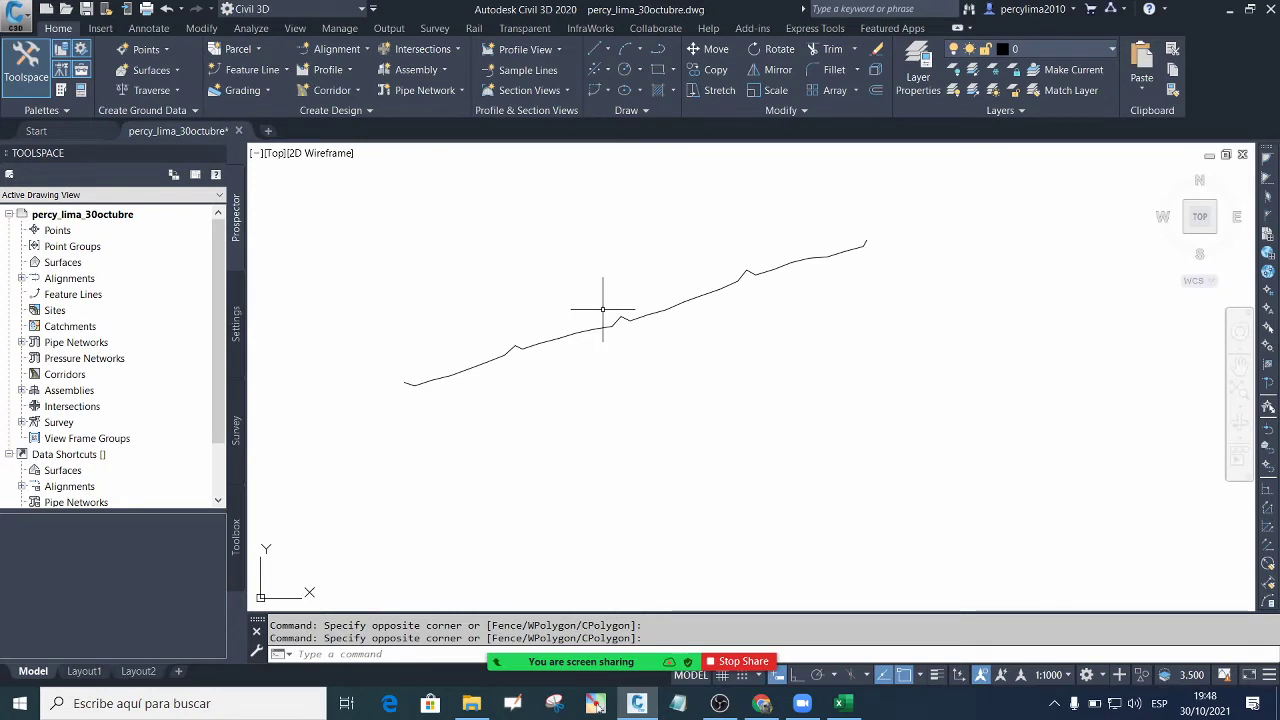
scroll(640, 365, down, 3)
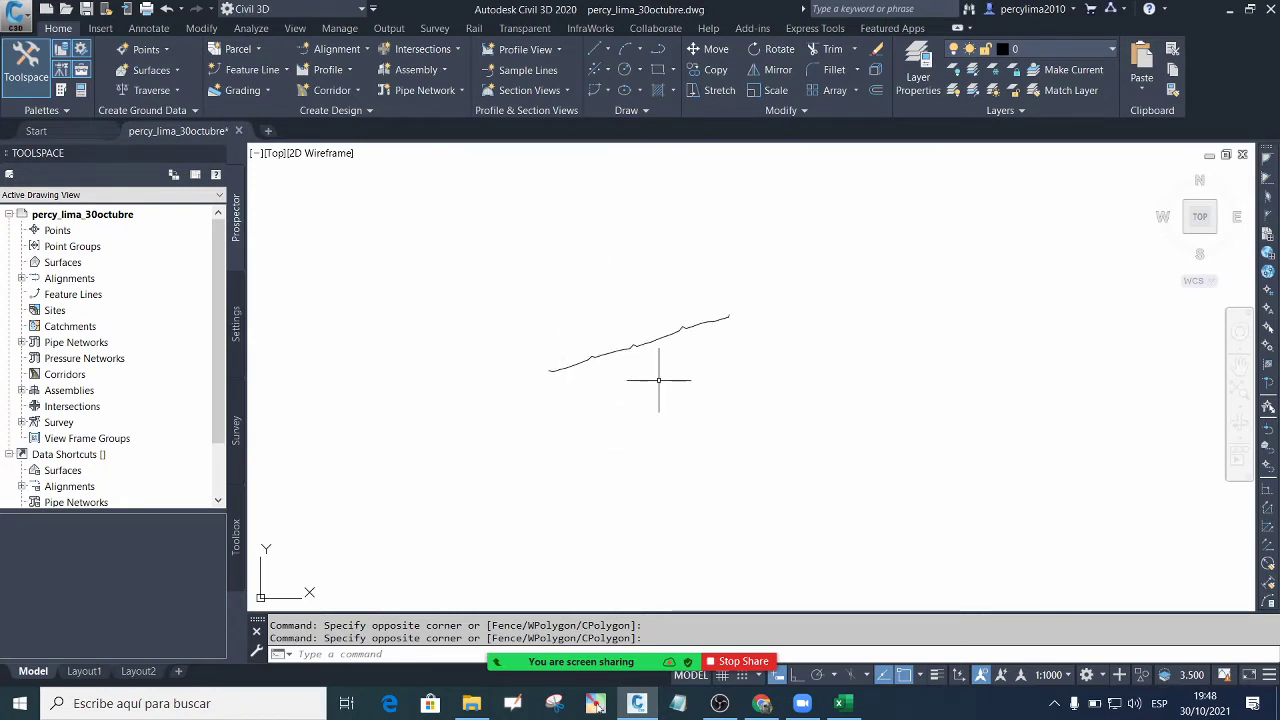
scroll(621, 361, up, 3)
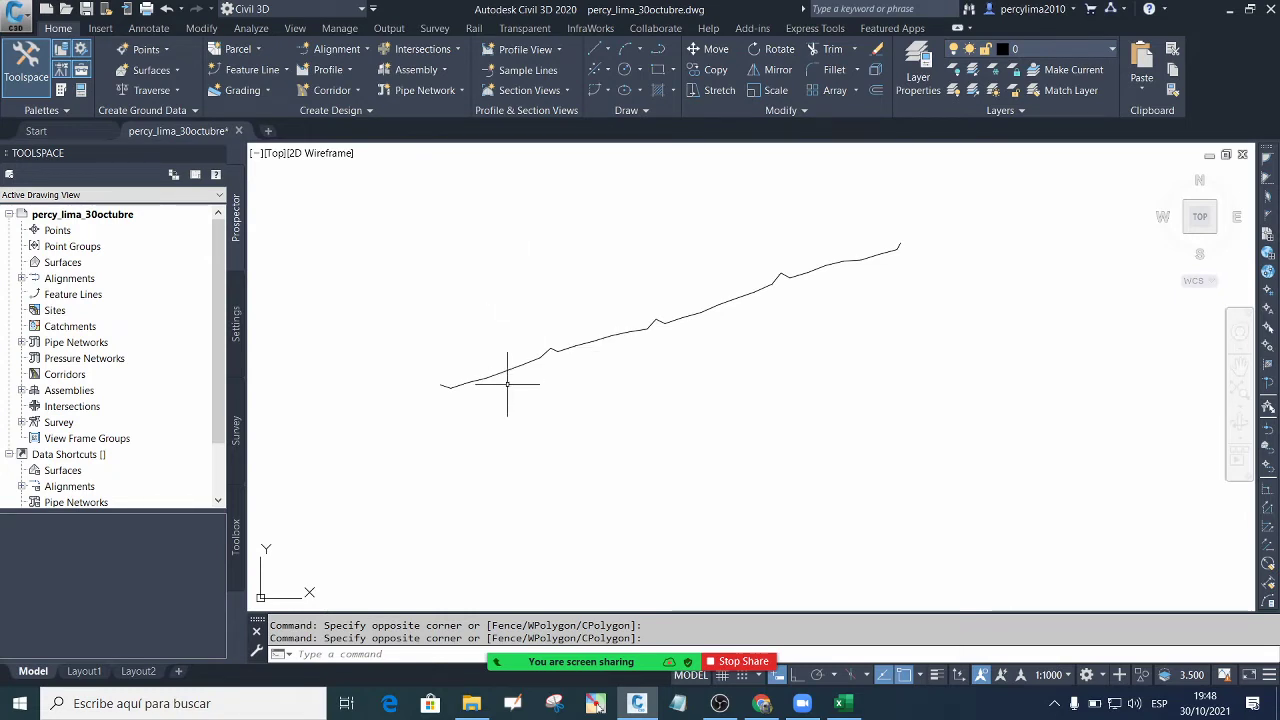
scroll(492, 393, up, 3)
scroll(500, 392, down, 5)
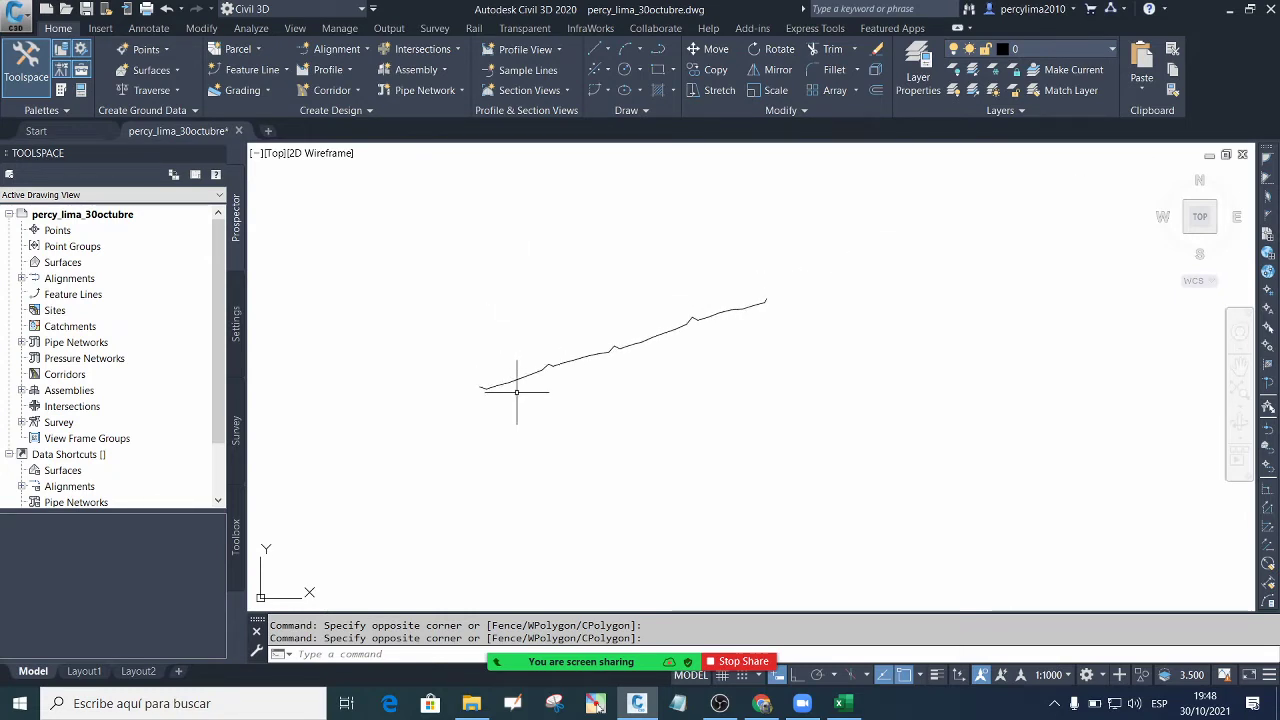
scroll(748, 297, up, 1)
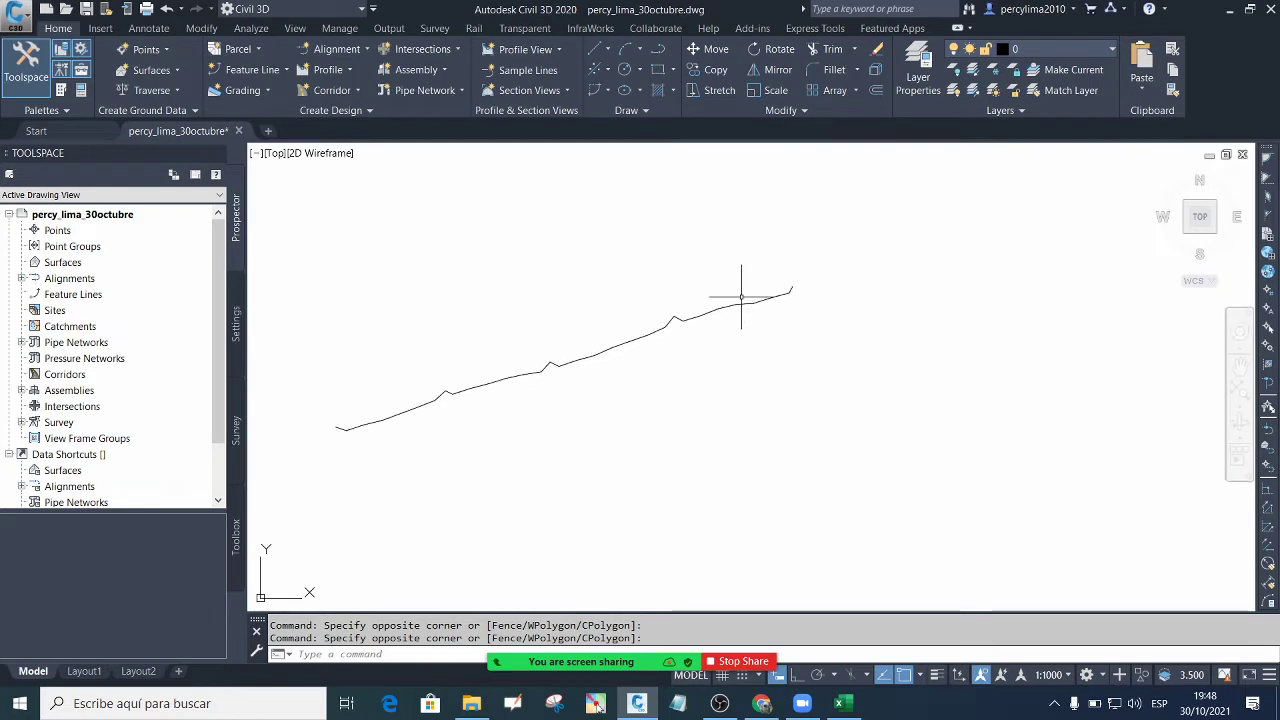
scroll(789, 294, down, 1)
scroll(777, 300, up, 2)
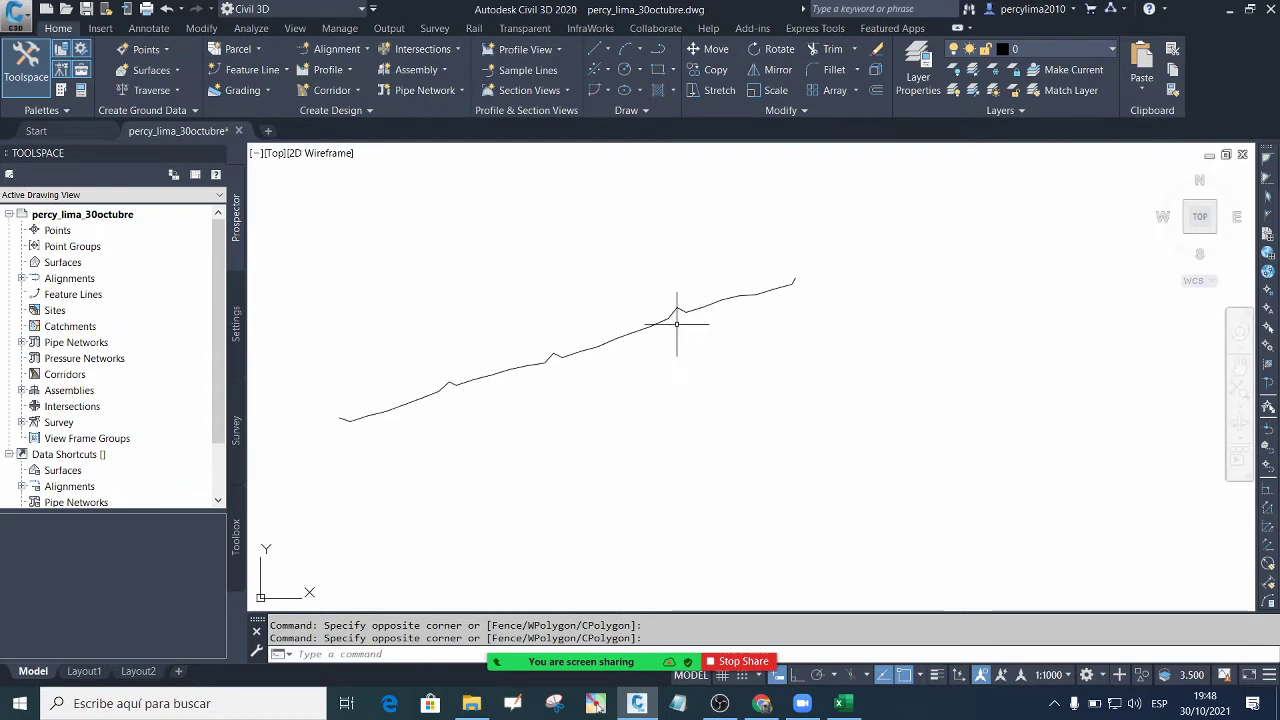
scroll(690, 325, down, 2)
scroll(550, 361, up, 2)
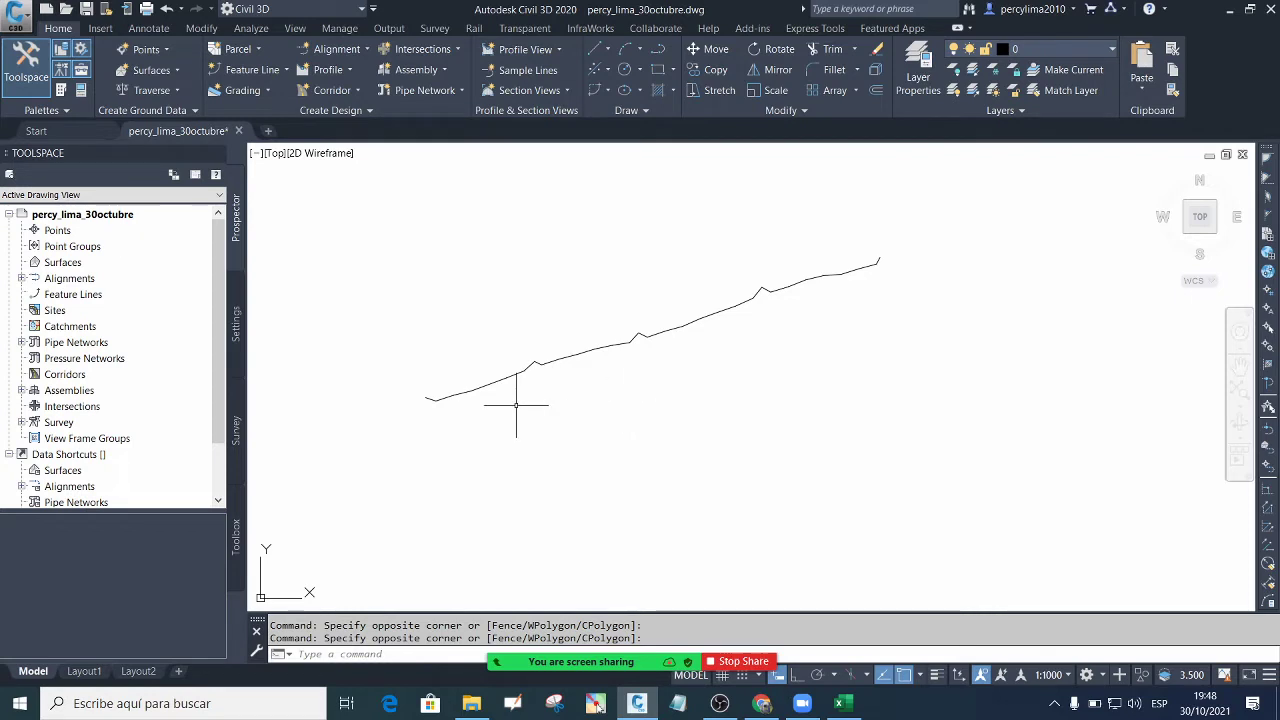
scroll(472, 356, down, 3)
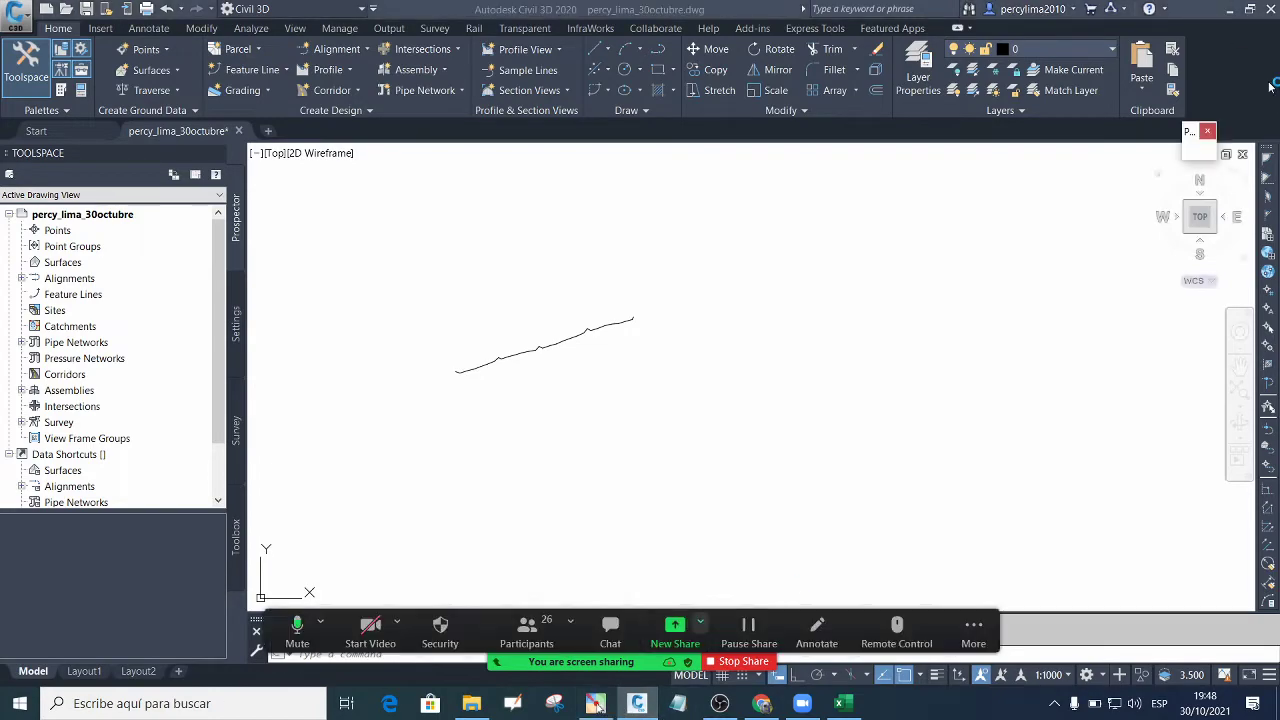
Start the screen annotation tool in blue, try a small rectangle below the profile, and erase it
click(1189, 131)
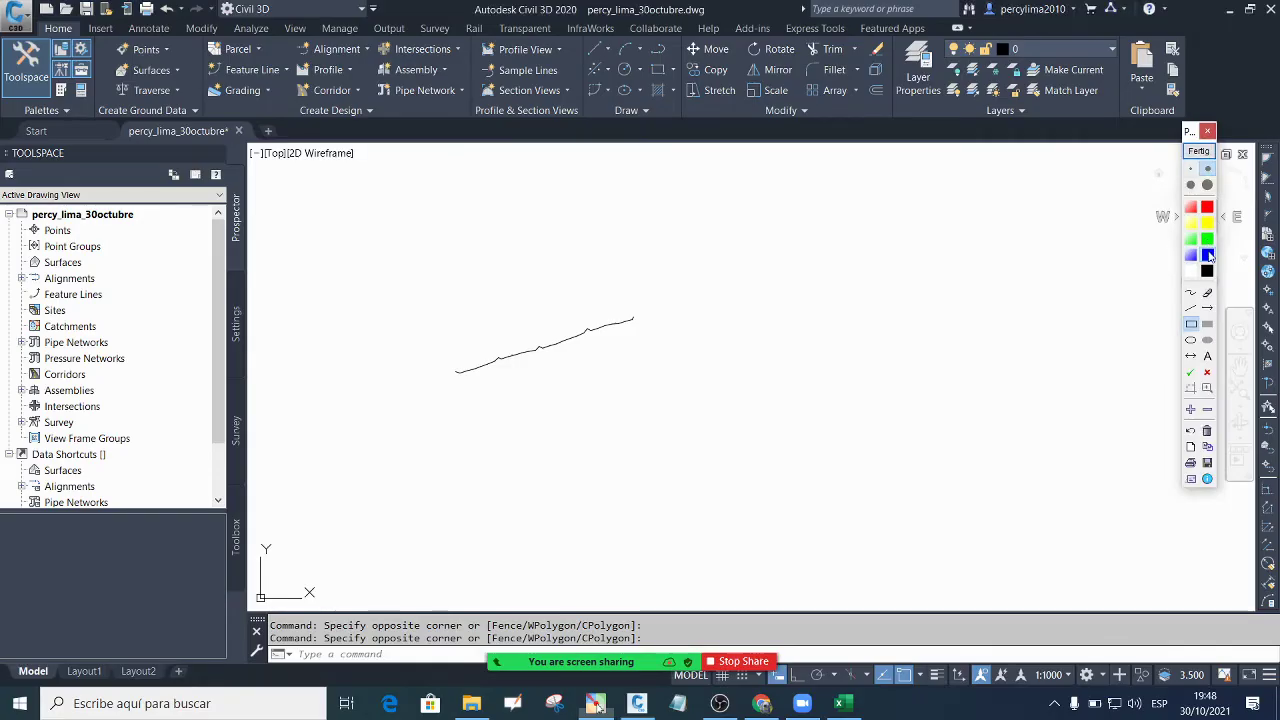
click(1209, 256)
drag(617, 388, 647, 455)
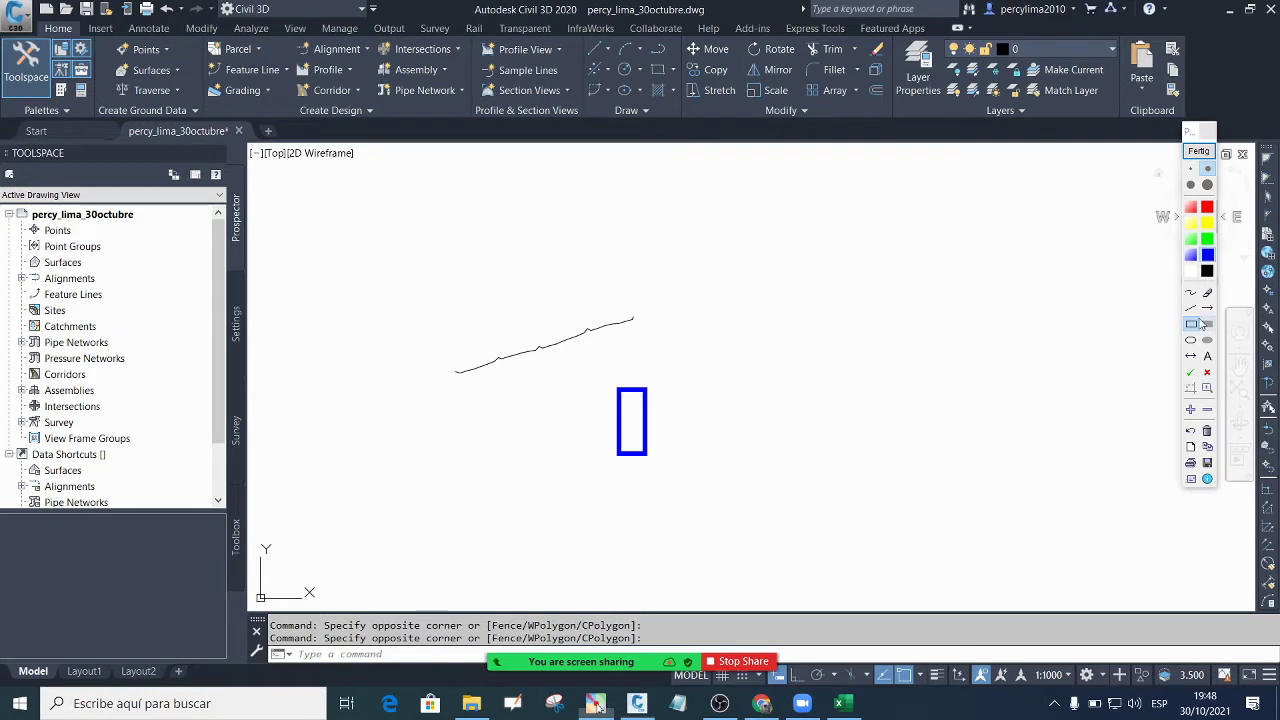
click(1207, 293)
click(620, 425)
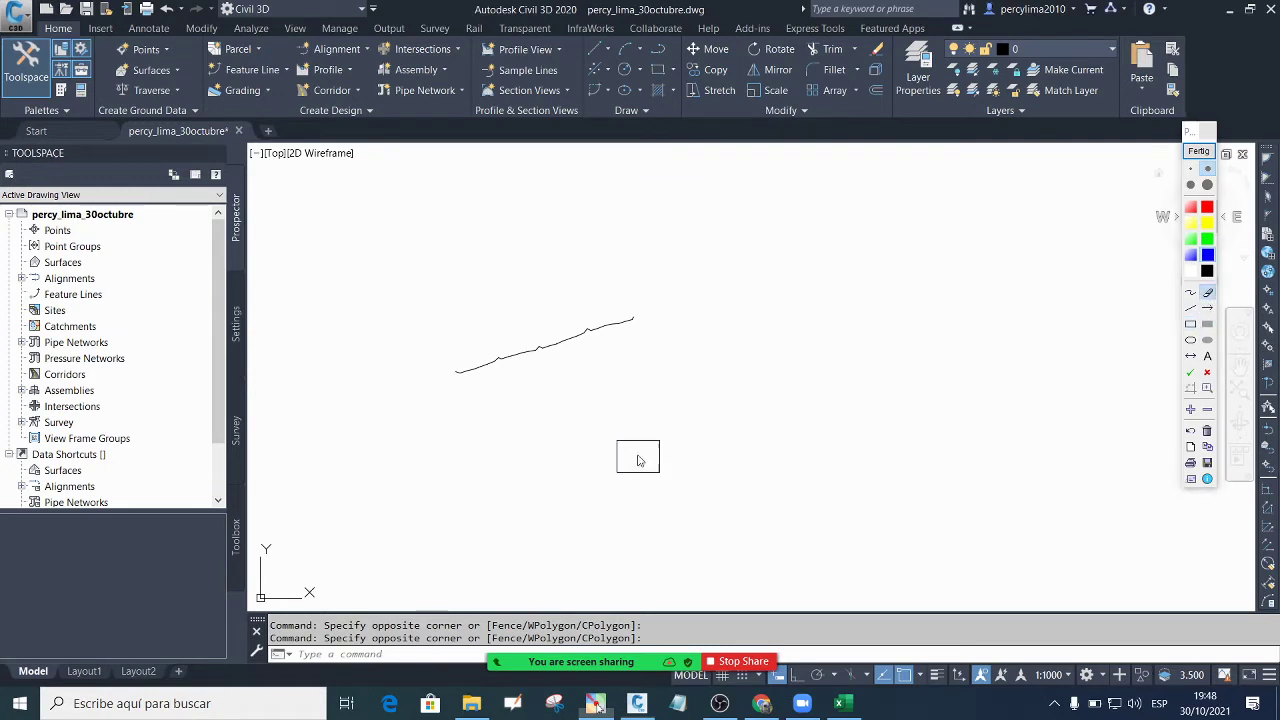
Handwrite "Appload" in blue below the profile and frame it with a rectangle, closing the annotation tool when finished
click(1190, 292)
mouse_move(583, 401)
mouse_down()
mouse_move(548, 476)
mouse_move(609, 474)
mouse_move(600, 447)
mouse_move(637, 503)
mouse_up()
drag(633, 436, 634, 458)
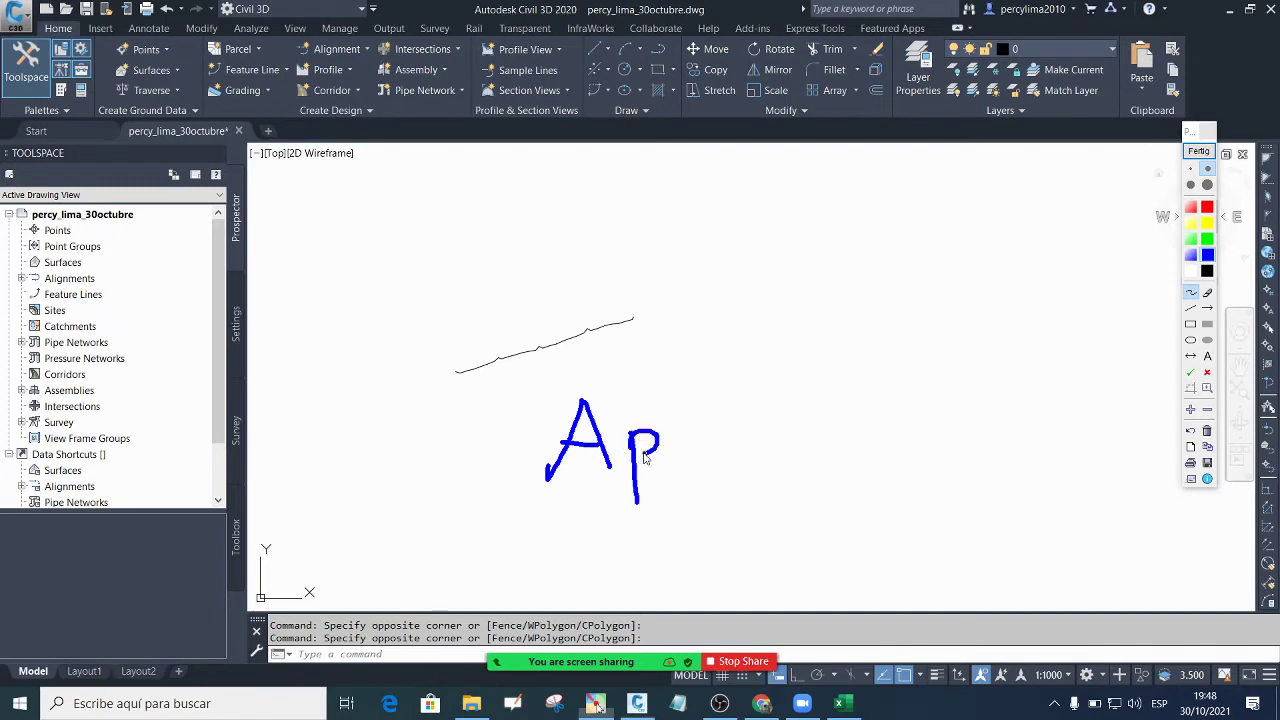
mouse_move(715, 417)
mouse_down()
mouse_move(715, 474)
mouse_move(743, 443)
mouse_move(716, 452)
mouse_up()
mouse_move(793, 356)
mouse_down()
mouse_move(801, 441)
mouse_move(857, 443)
mouse_move(840, 412)
mouse_move(910, 447)
mouse_move(952, 425)
mouse_up()
drag(946, 358, 960, 440)
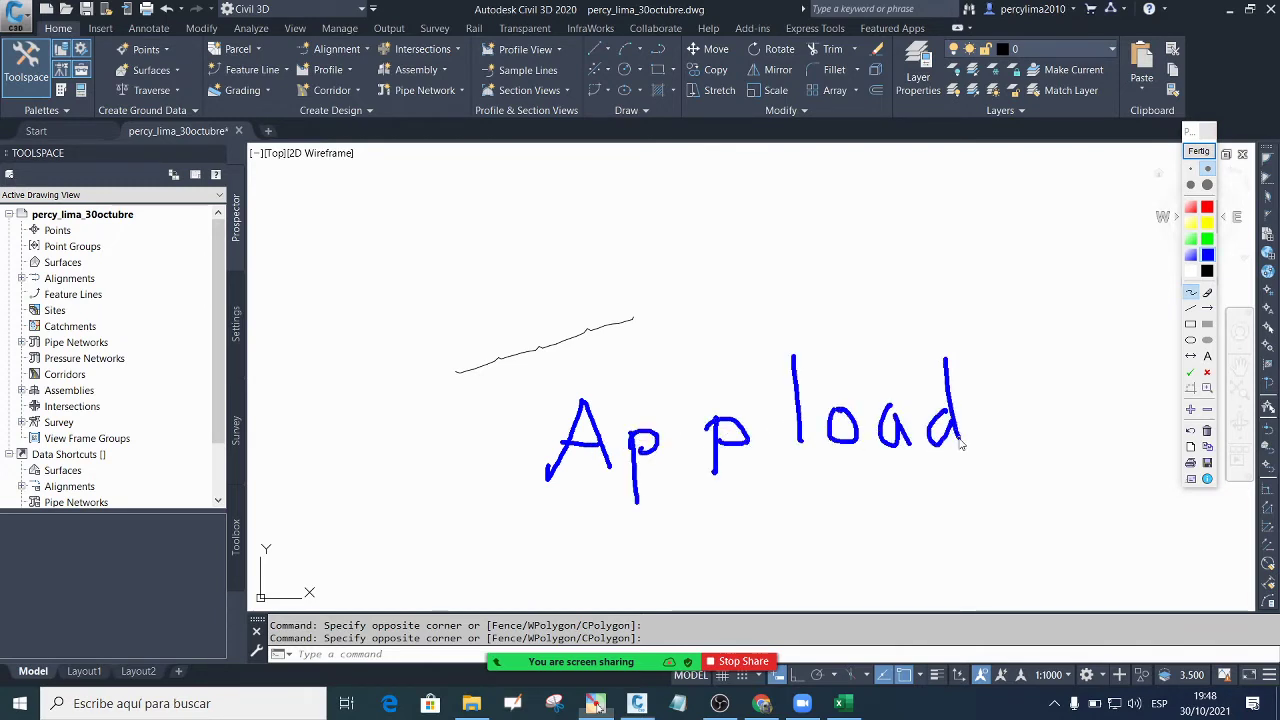
click(1190, 324)
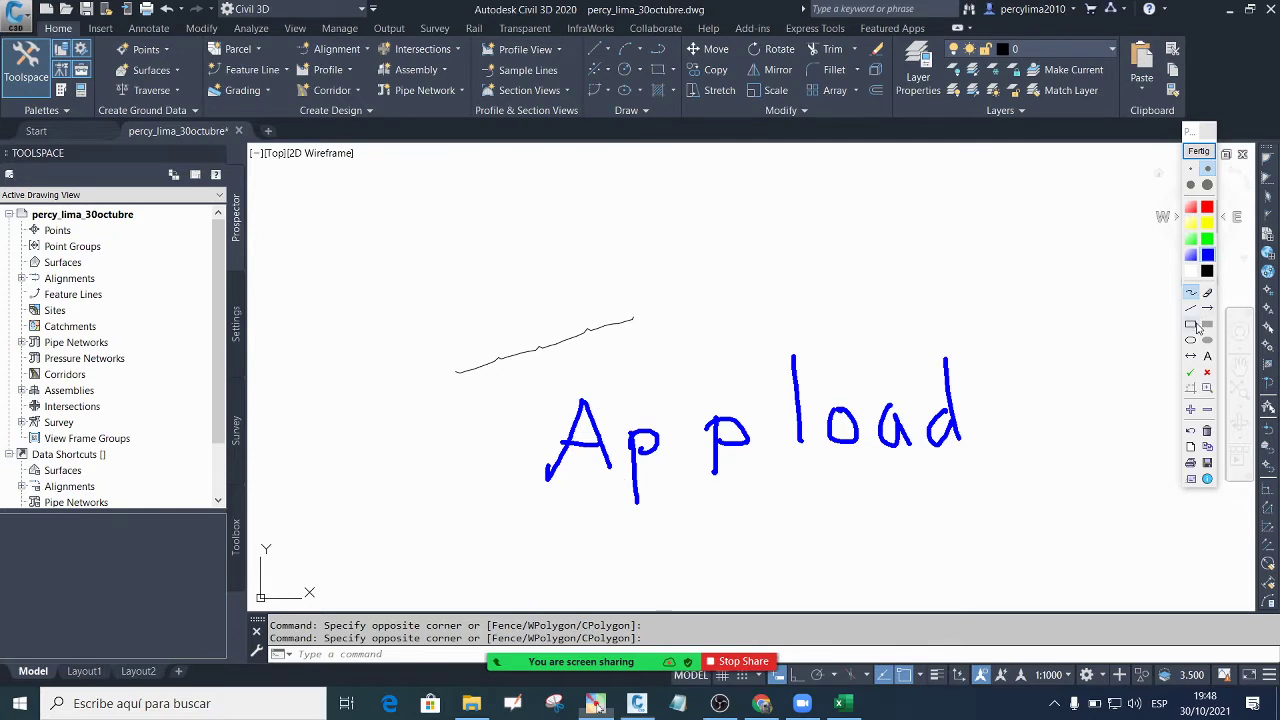
drag(511, 374, 1012, 513)
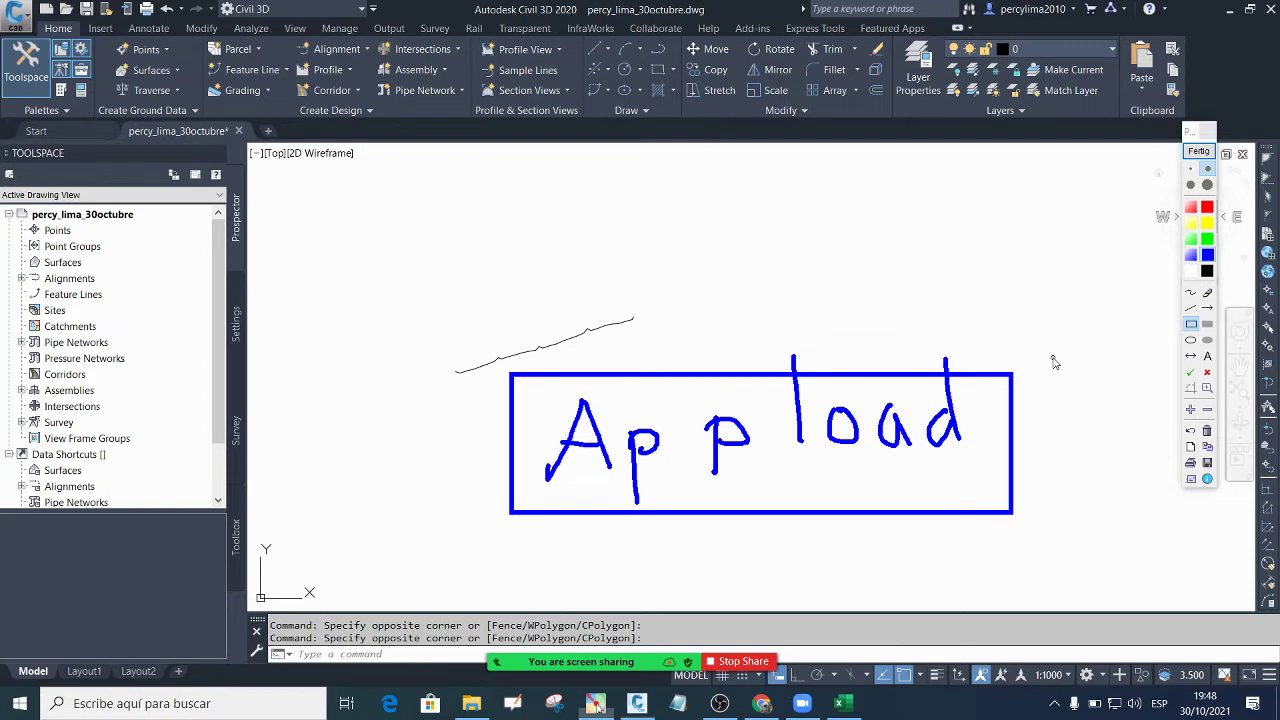
click(1208, 133)
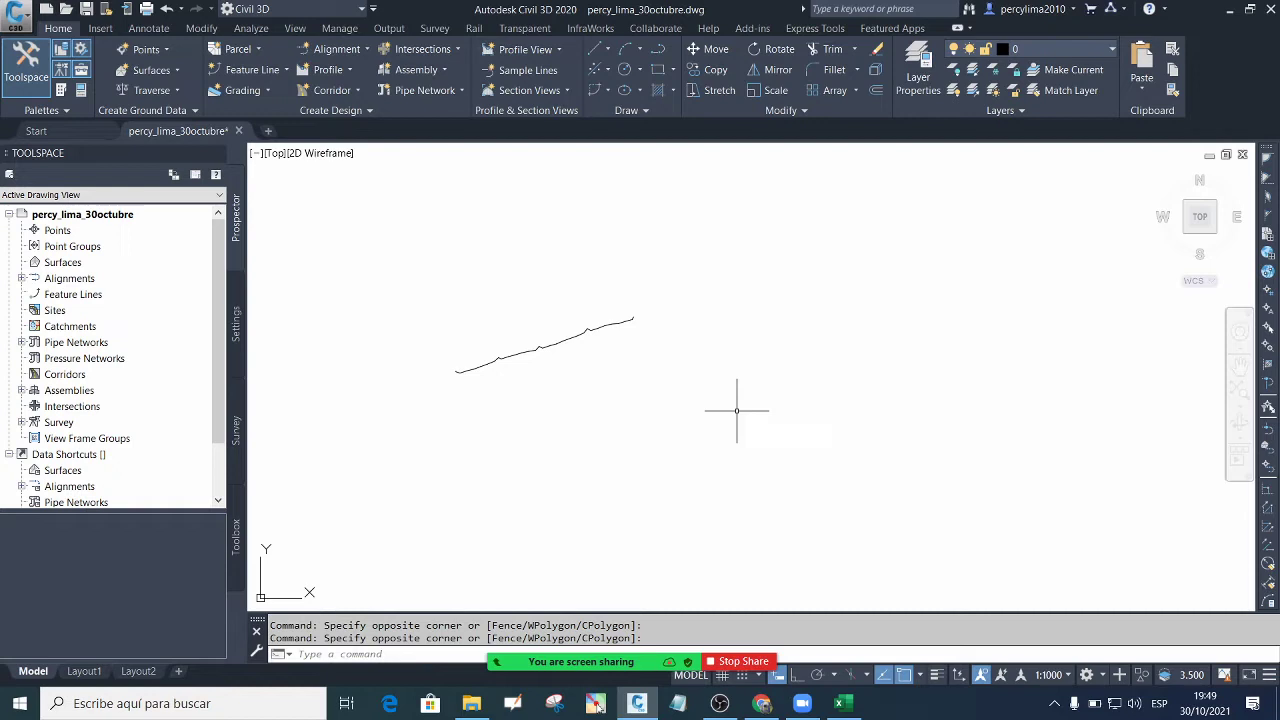
Run the APPLOAD command and set the application search location to the desktop (Escritorio)
text(a)
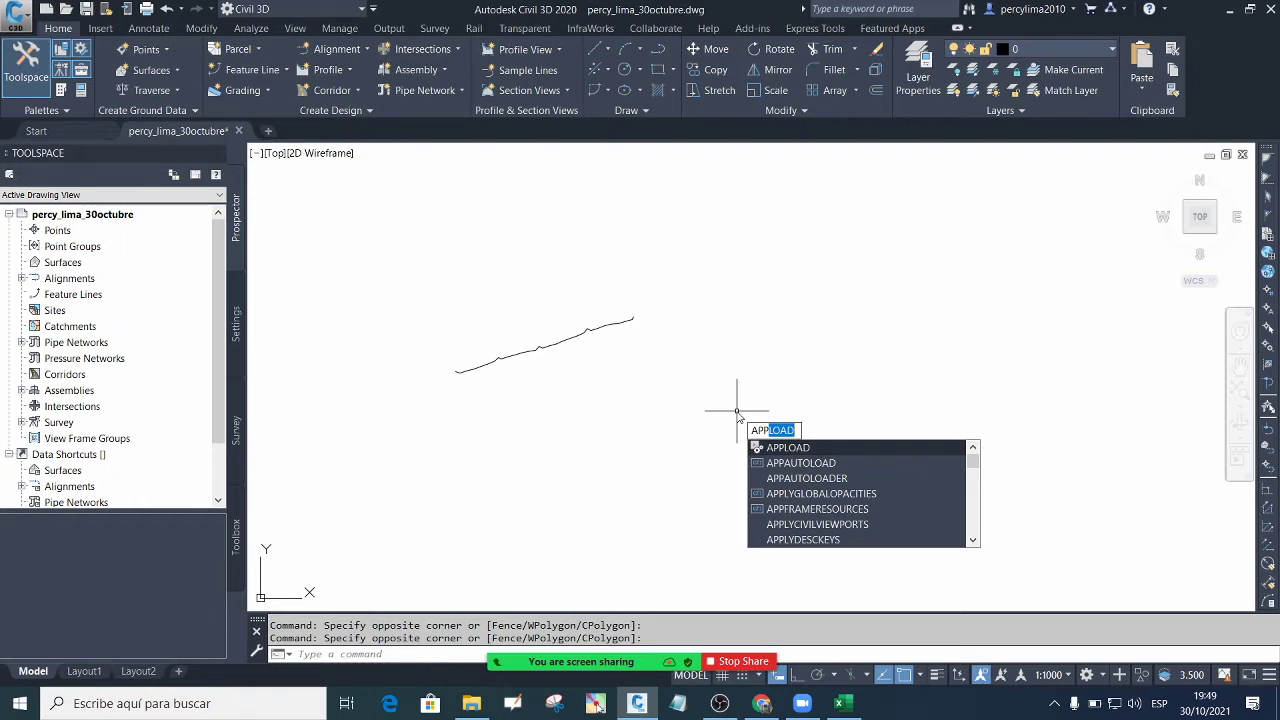
key(Escape)
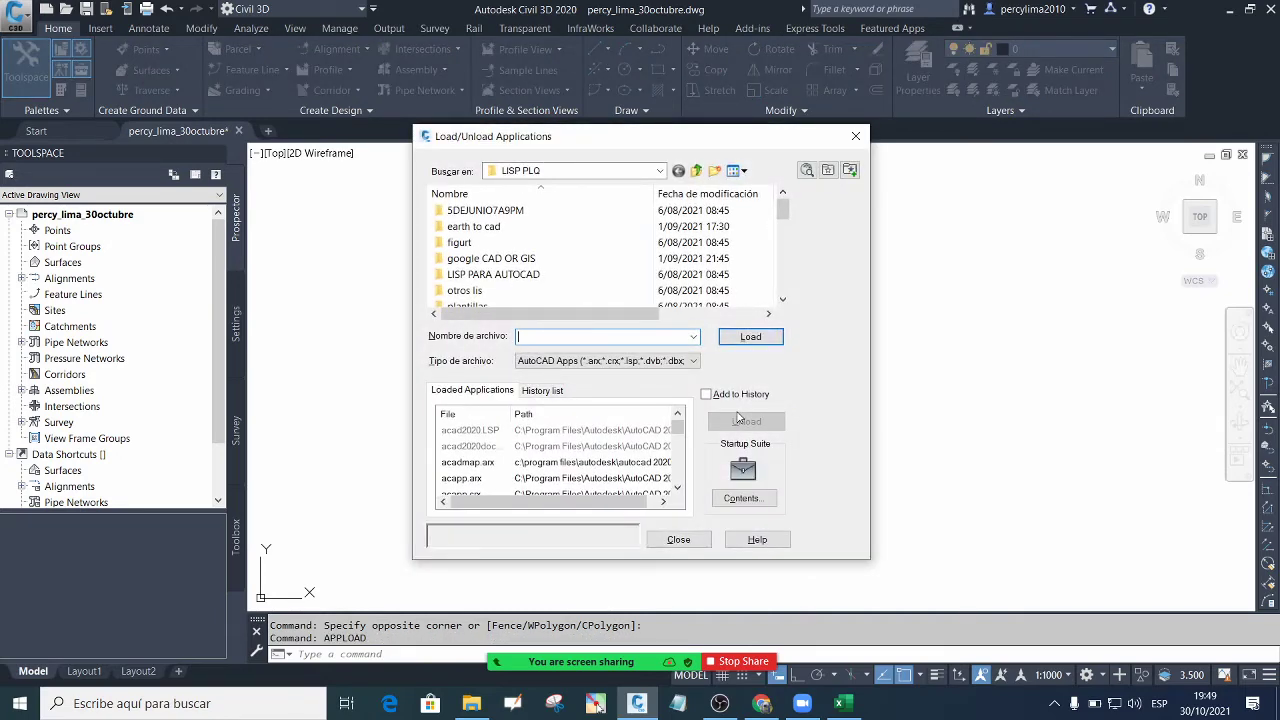
click(580, 172)
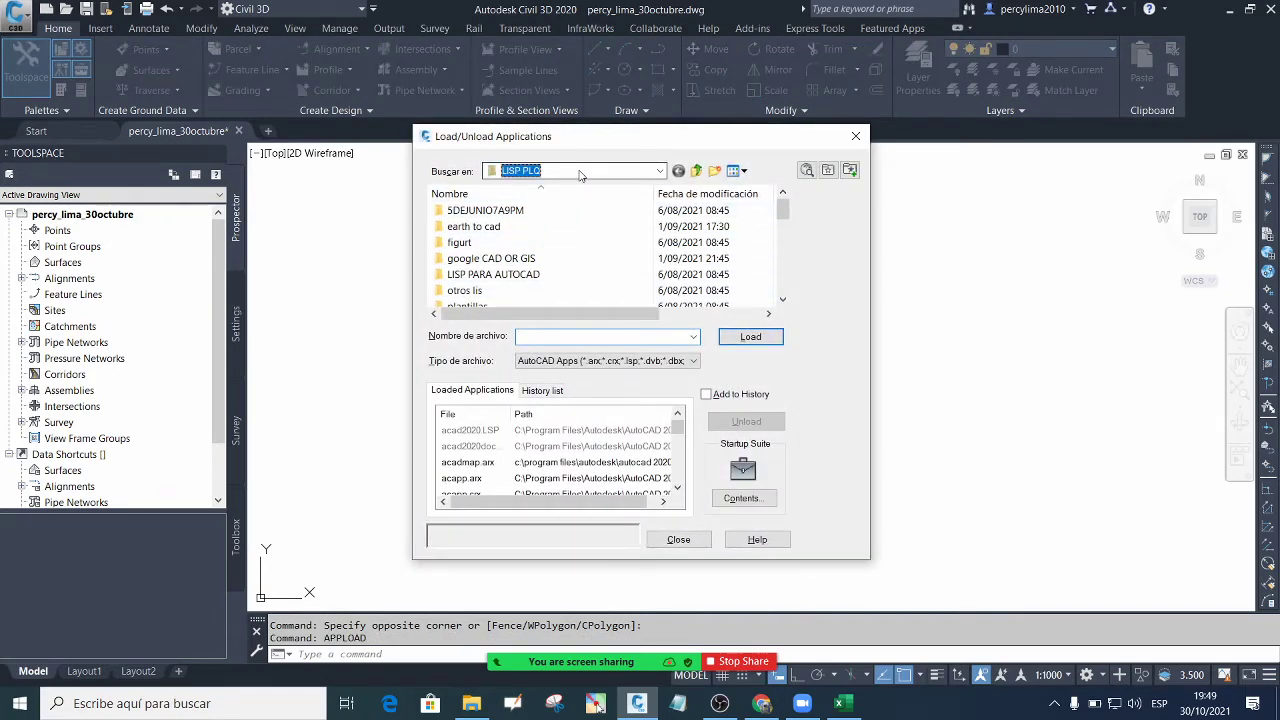
click(580, 172)
scroll(565, 195, up, 4)
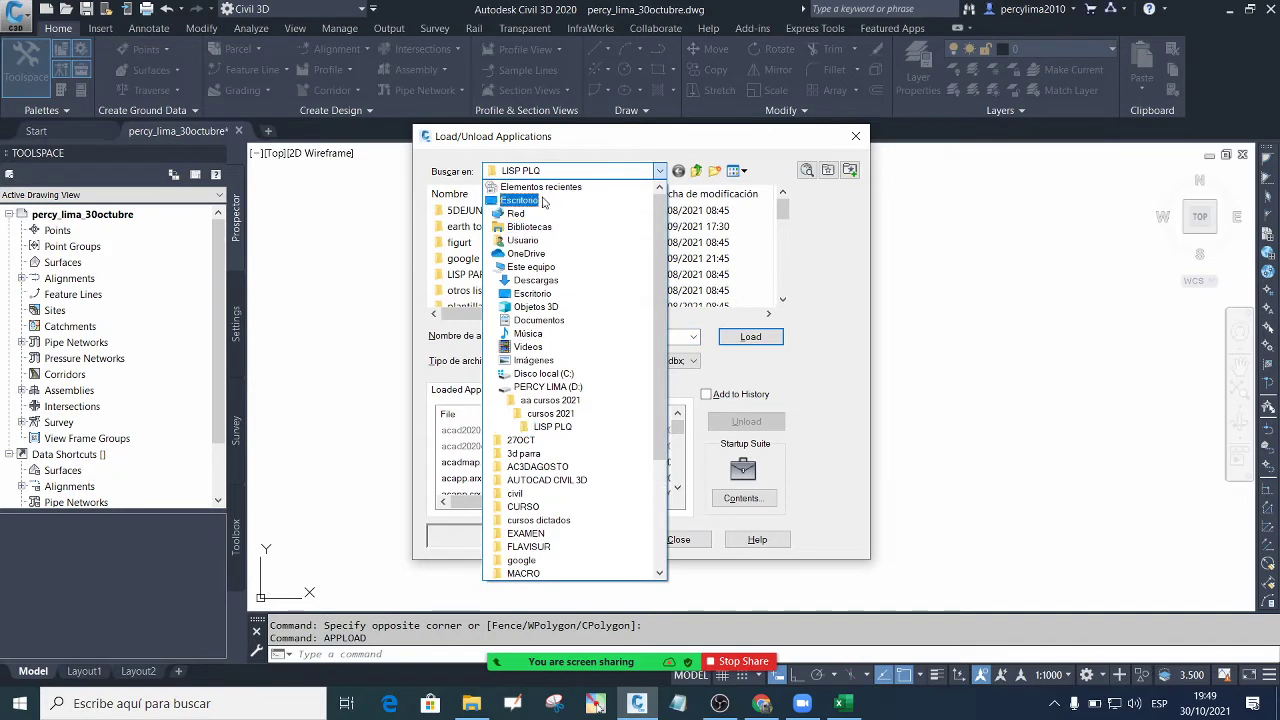
click(540, 202)
Browse through the TOPO SANEAMIENTIENTO and sesion 2 bz folders and open the NIVELACION BZ folder
scroll(545, 278, down, 5)
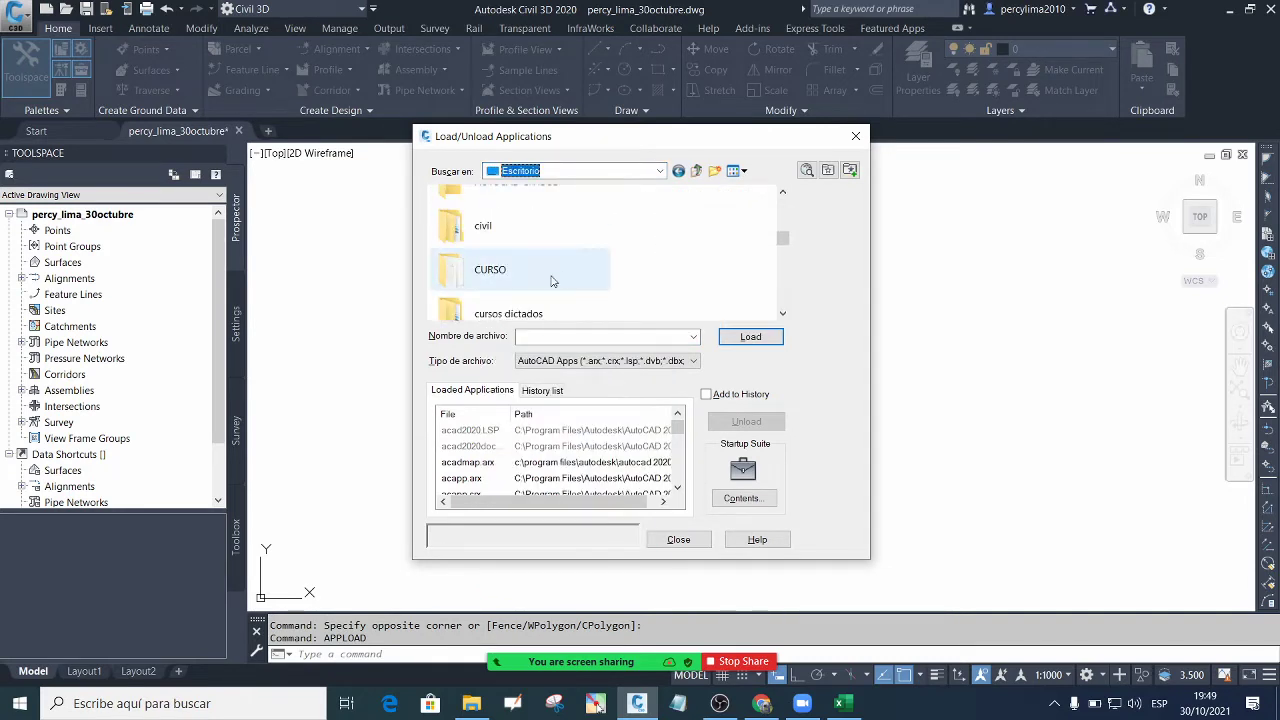
scroll(560, 280, down, 2)
scroll(580, 280, down, 4)
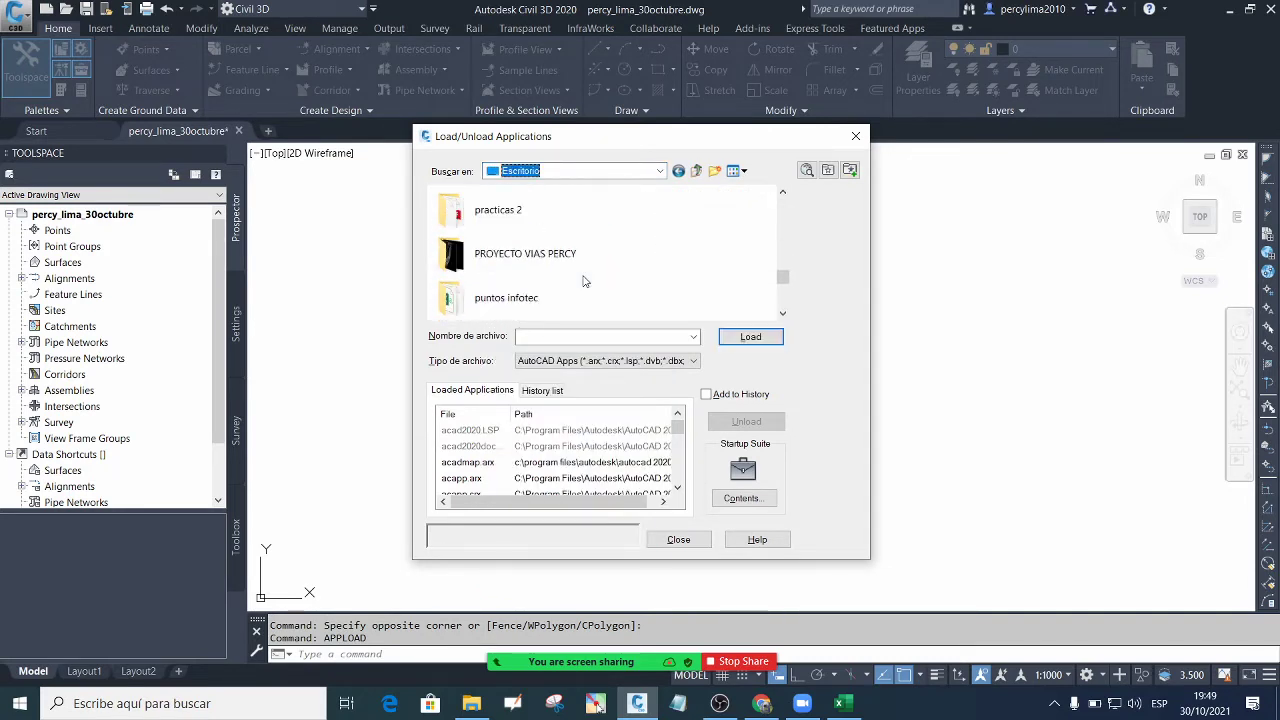
scroll(590, 280, down, 5)
click(556, 258)
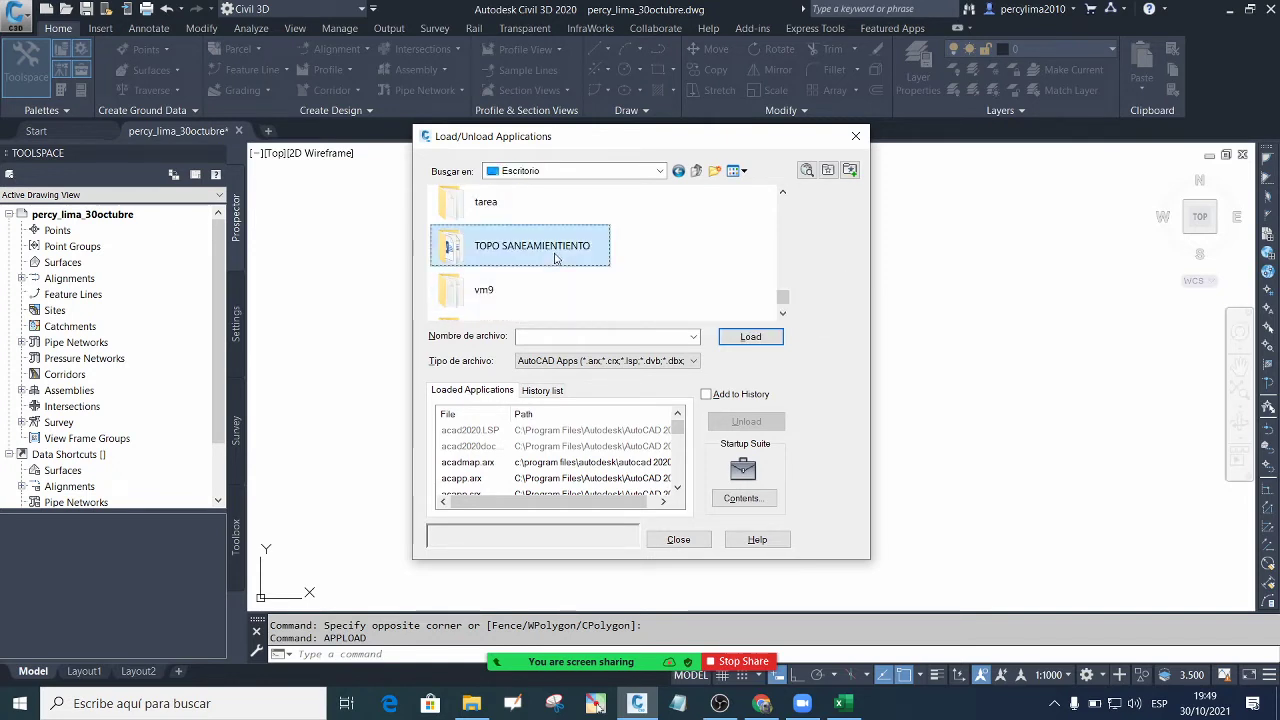
double_click(556, 258)
double_click(510, 260)
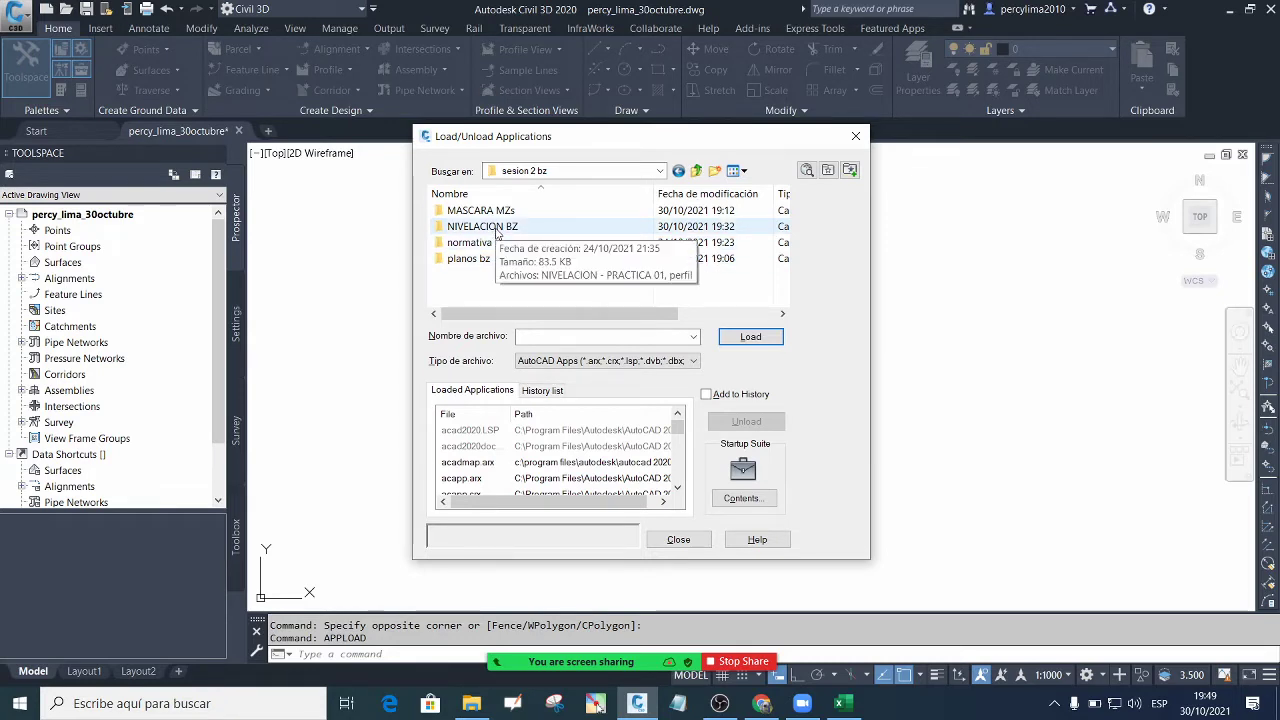
double_click(496, 228)
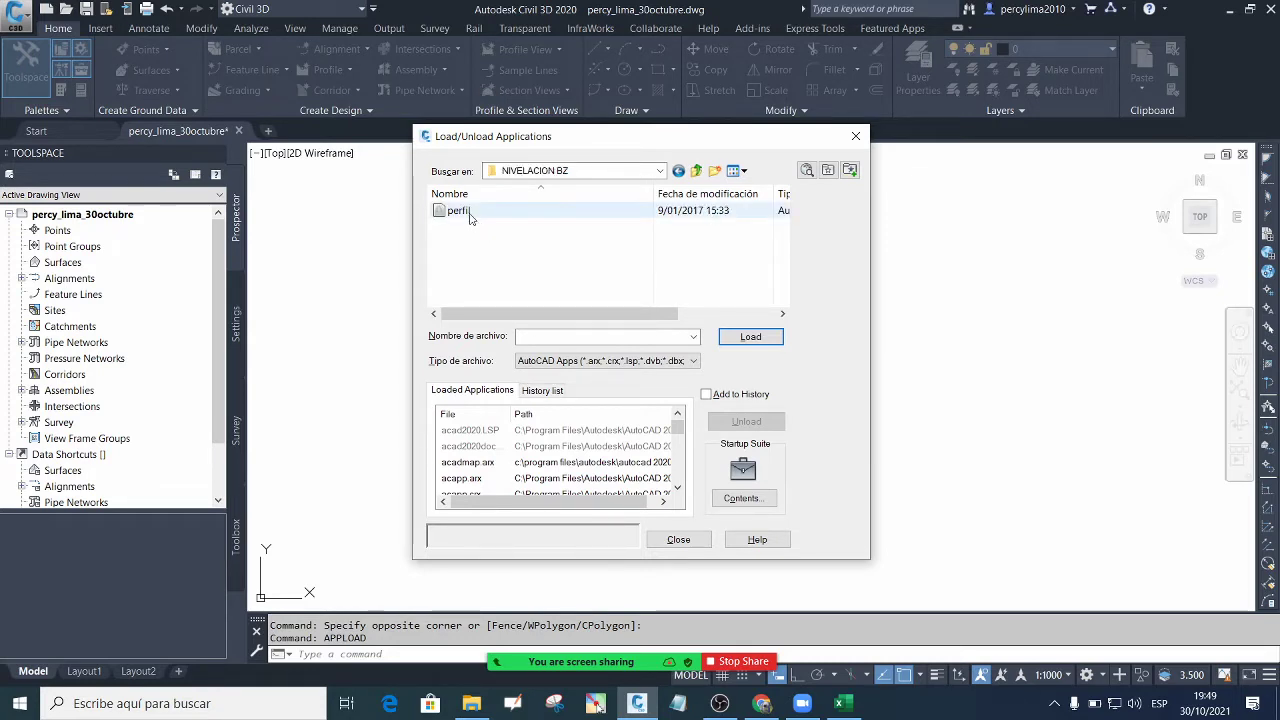
Load the perfil.fas routine from the NIVELACION BZ folder, allowing the unsigned file to load once
click(455, 212)
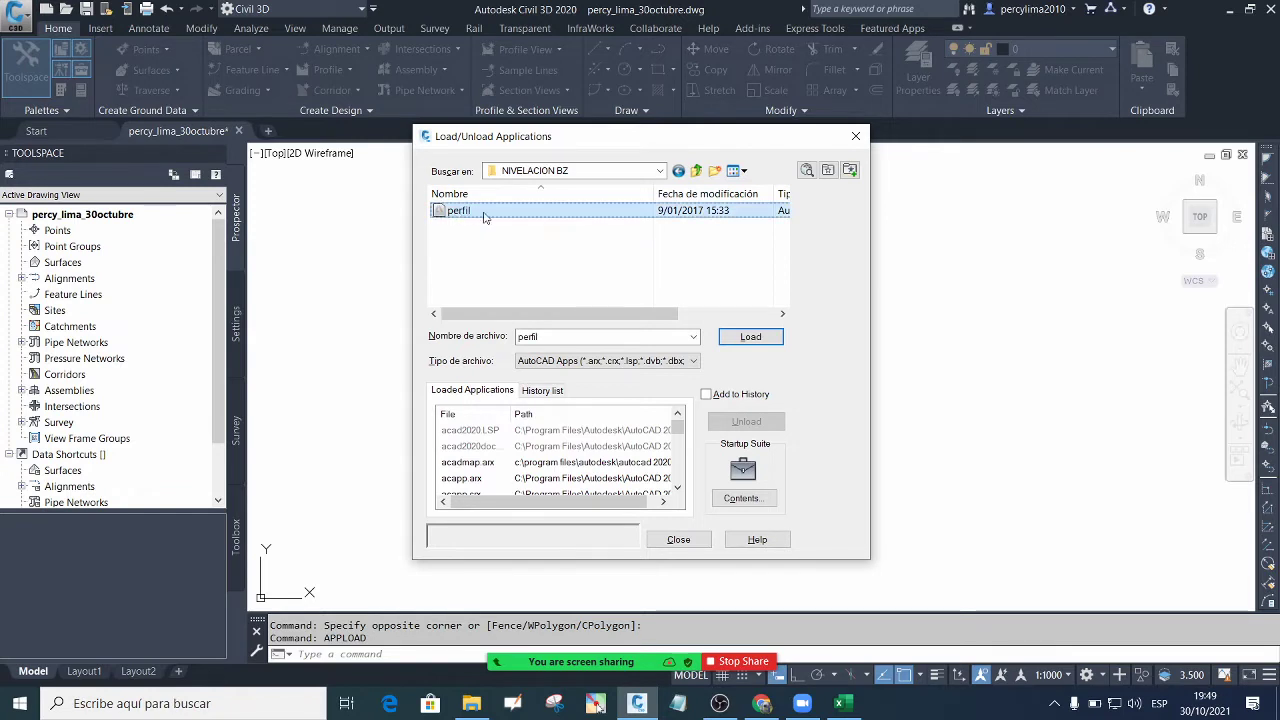
click(756, 340)
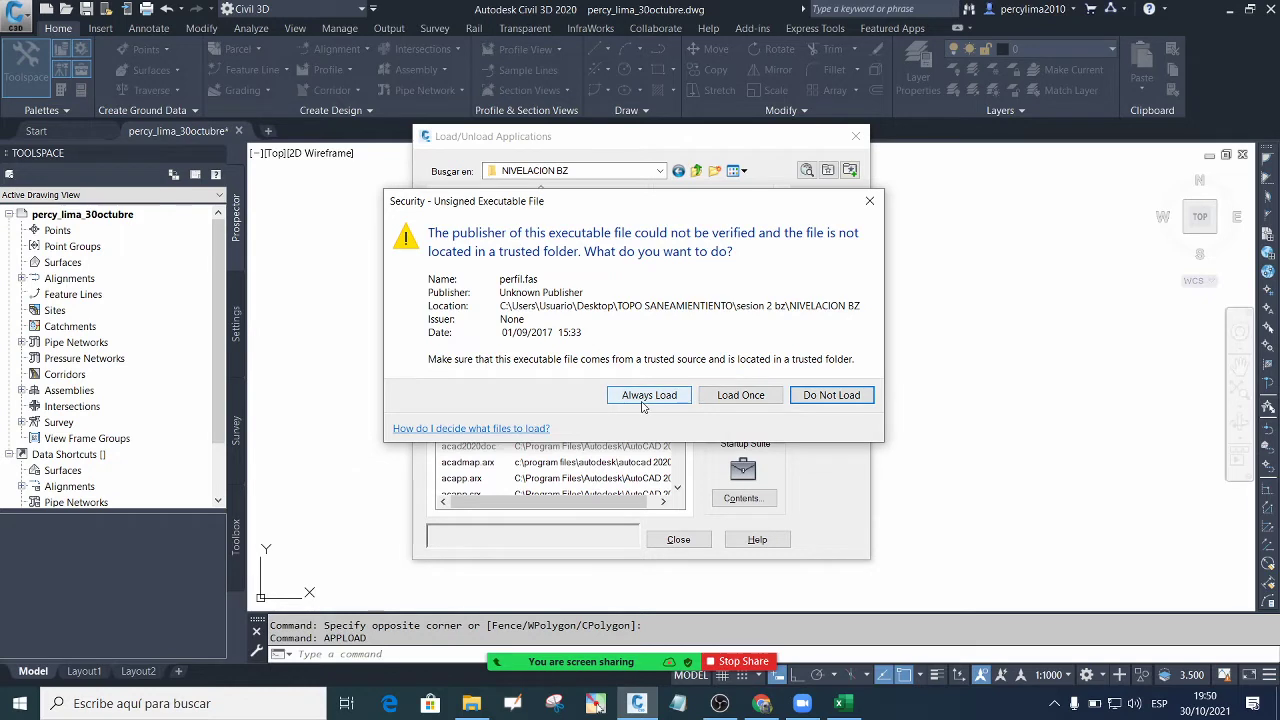
click(740, 395)
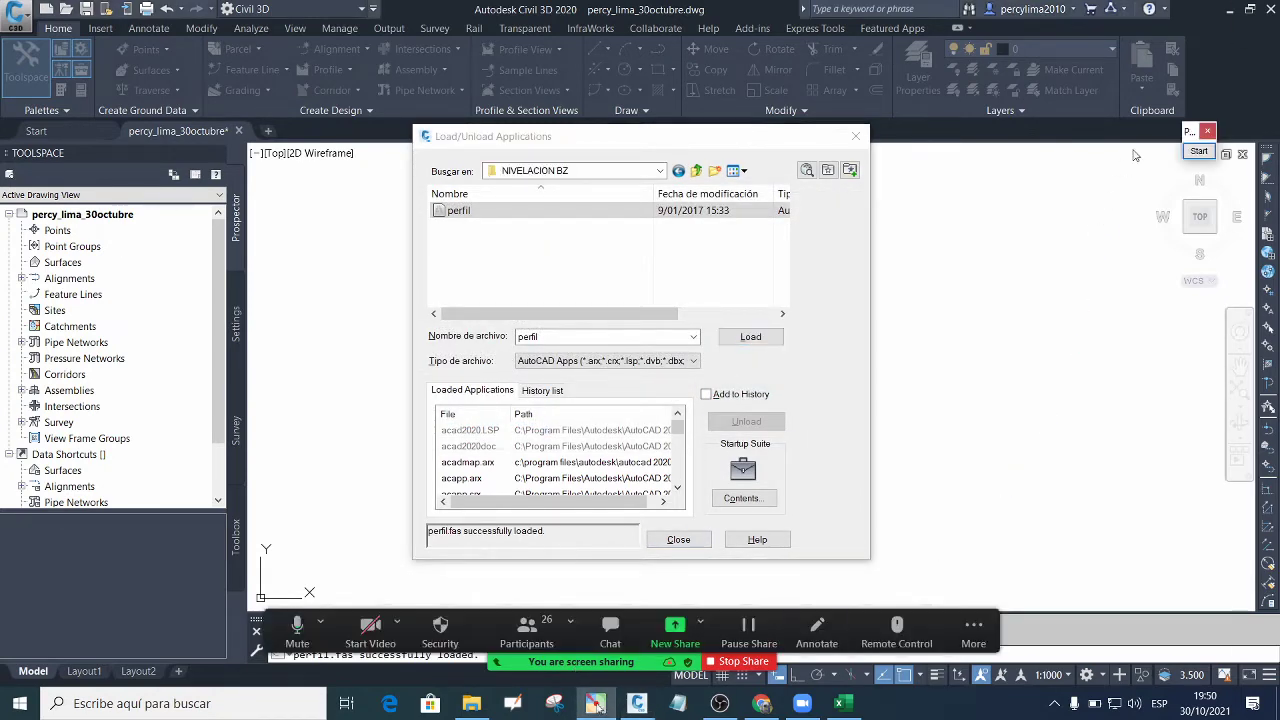
Mark the load status message in the application loading dialog with a red annotation rectangle, and close the annotation tool
click(1200, 152)
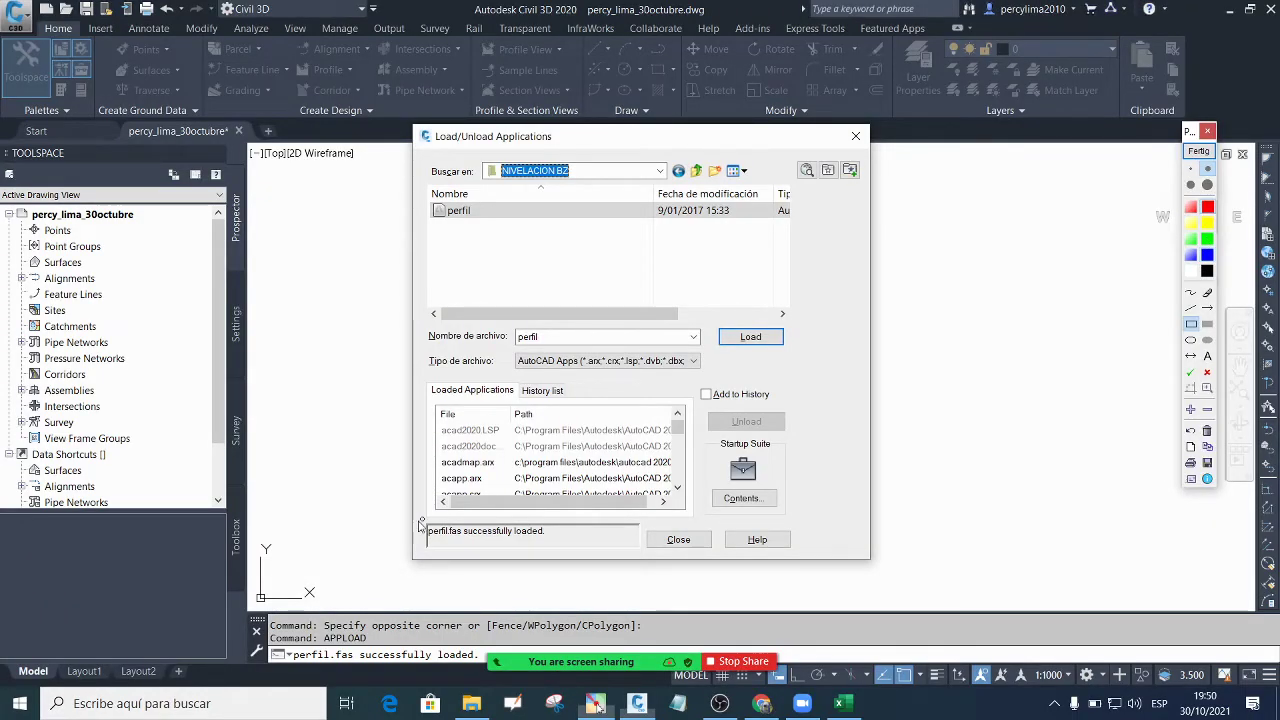
drag(419, 543, 590, 559)
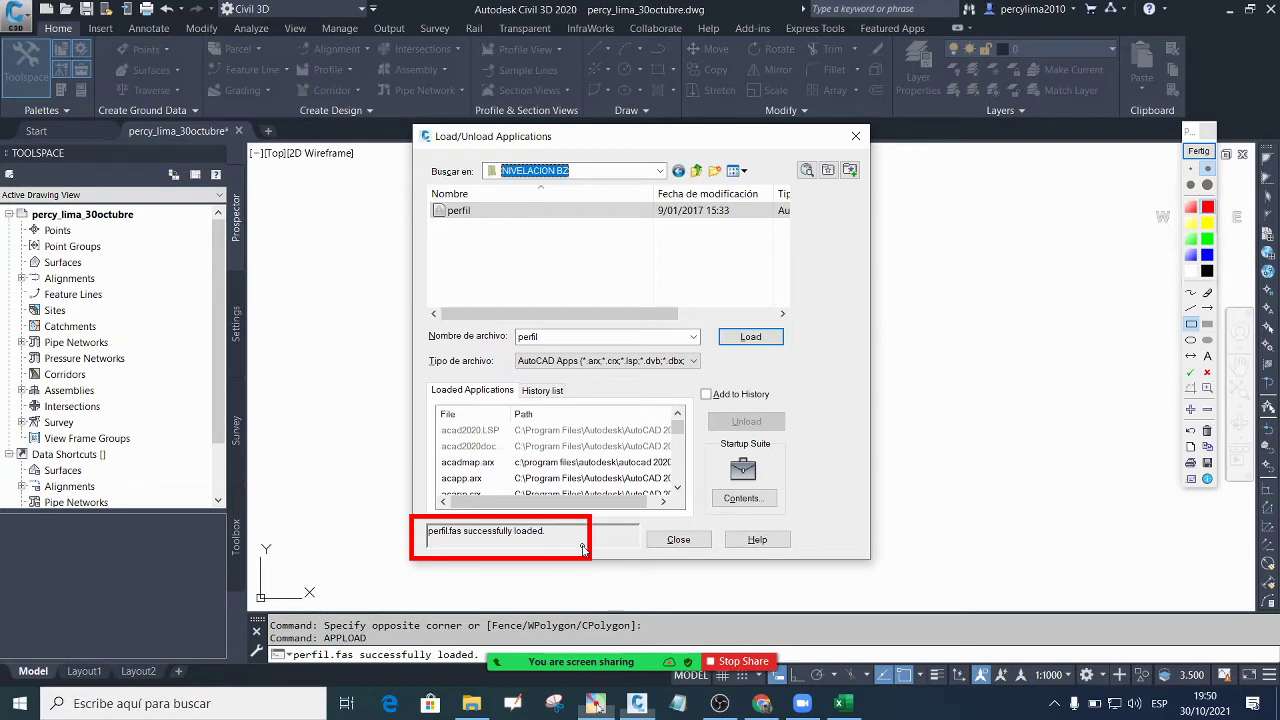
click(1208, 131)
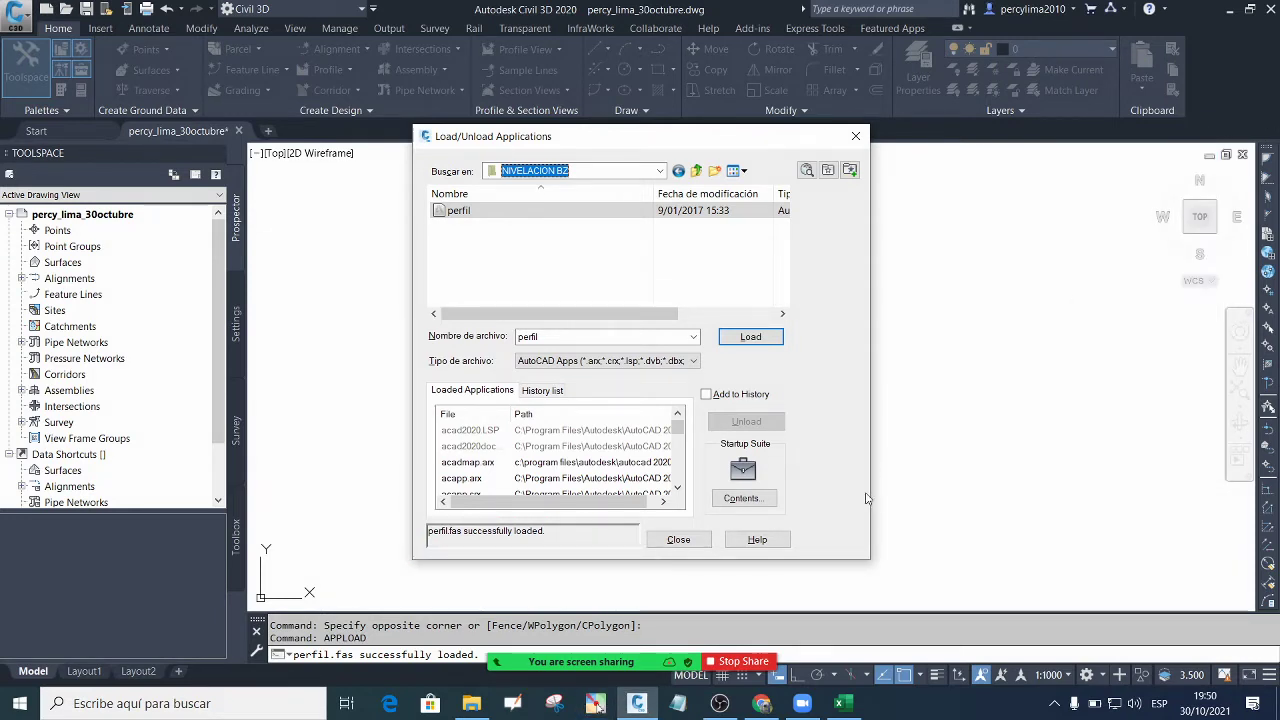
Close the Load/Unload Applications dialog and return to viewing the profile polyline in the drawing
click(679, 541)
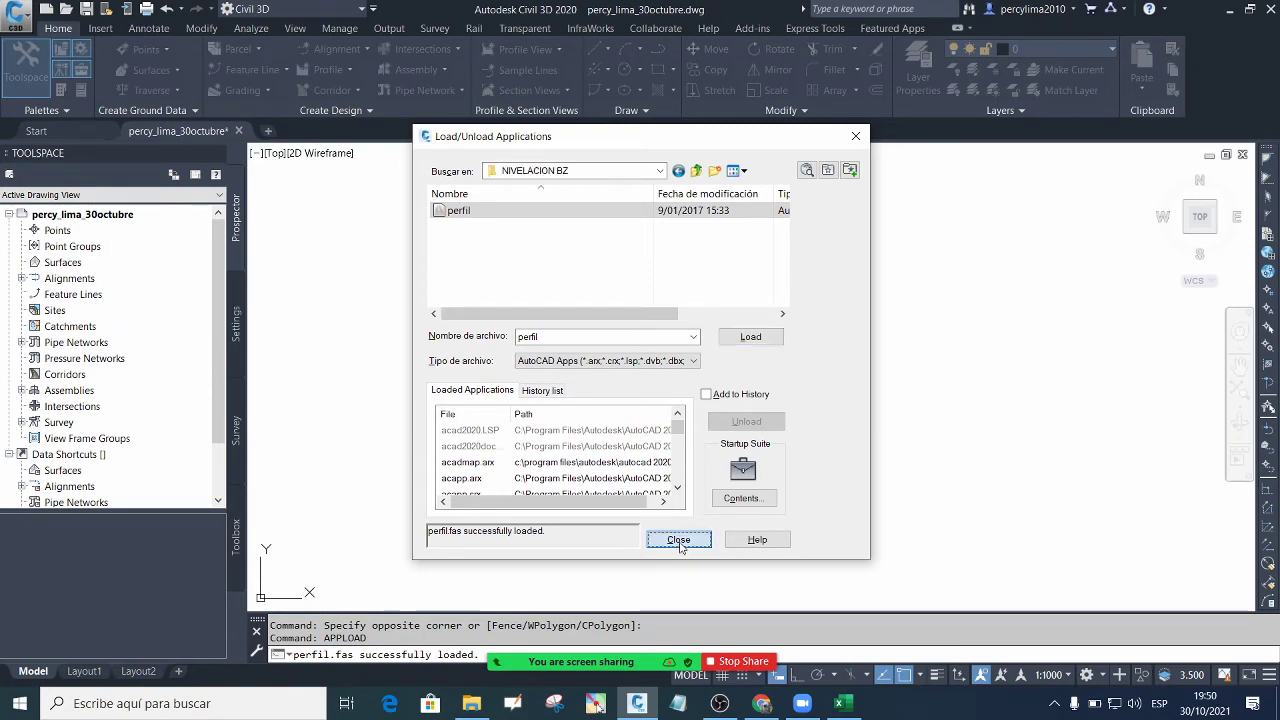
scroll(596, 384, down, 2)
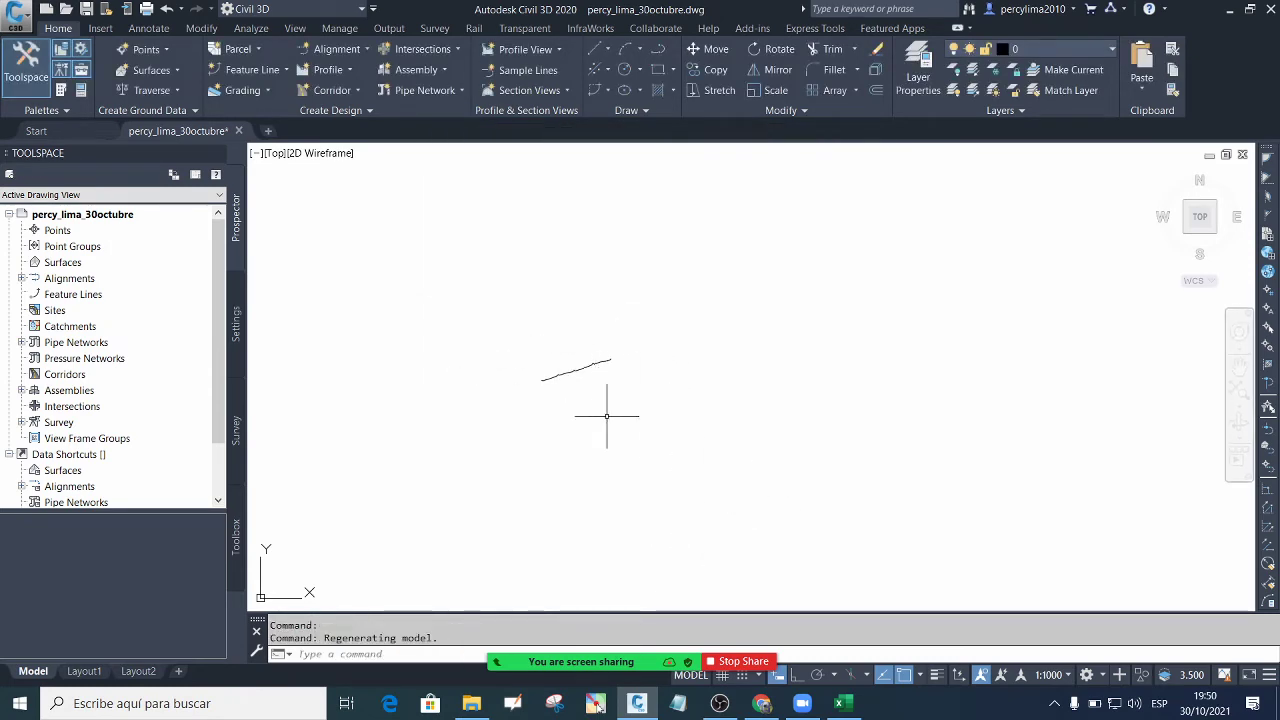
scroll(563, 384, up, 1)
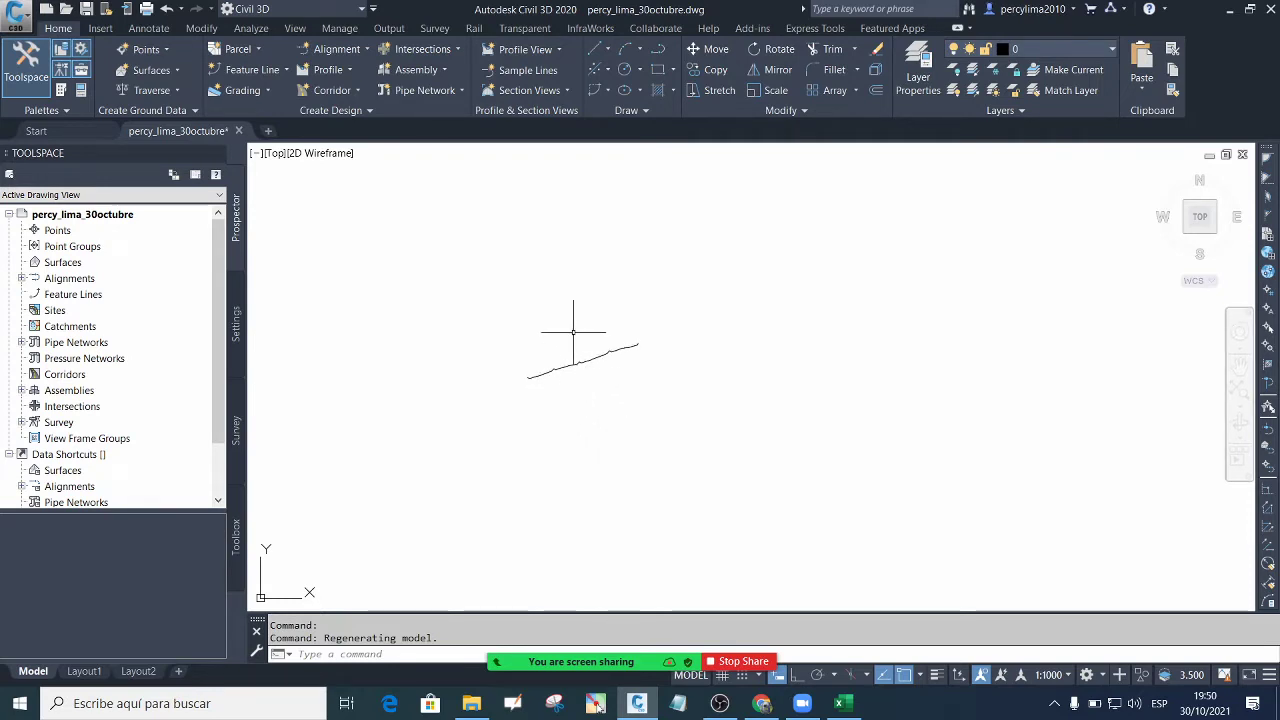
Run the RONATELO_PER command to display the profile routine's list of command keys
scroll(577, 334, up, 4)
scroll(586, 363, down, 3)
scroll(584, 364, up, 2)
scroll(646, 366, up, 2)
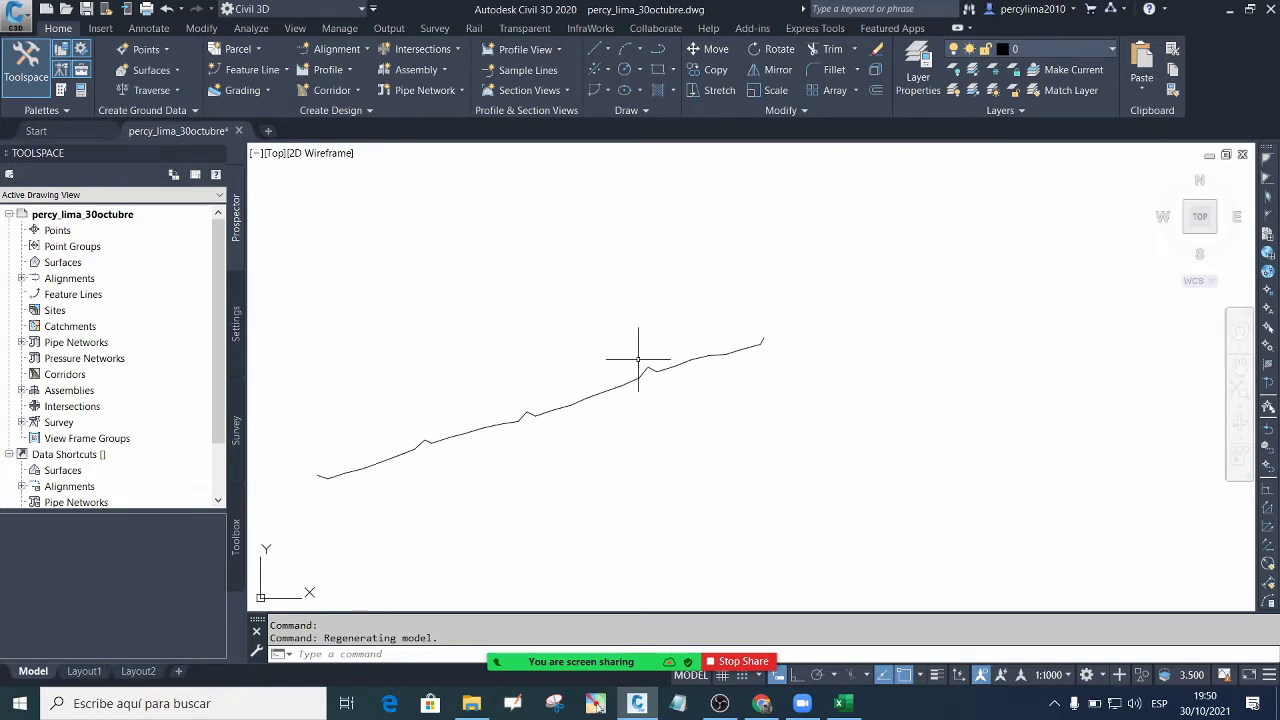
scroll(580, 343, down, 4)
scroll(569, 345, up, 2)
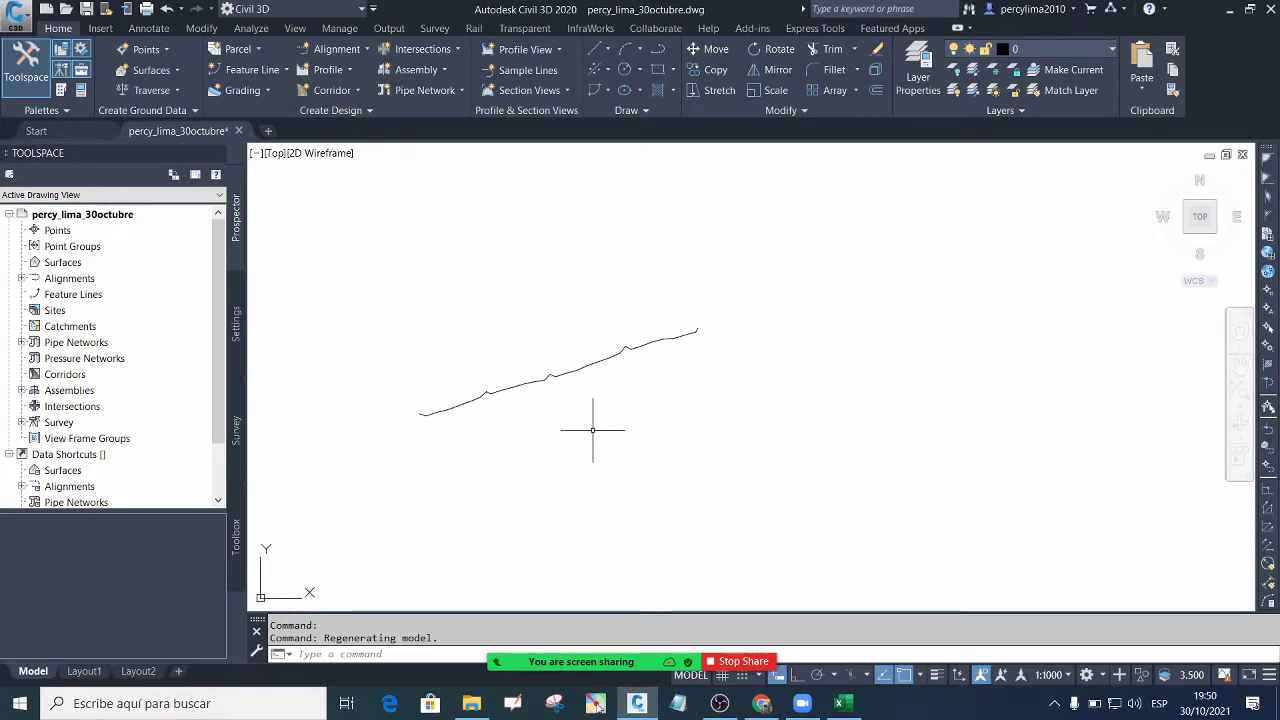
text(R)
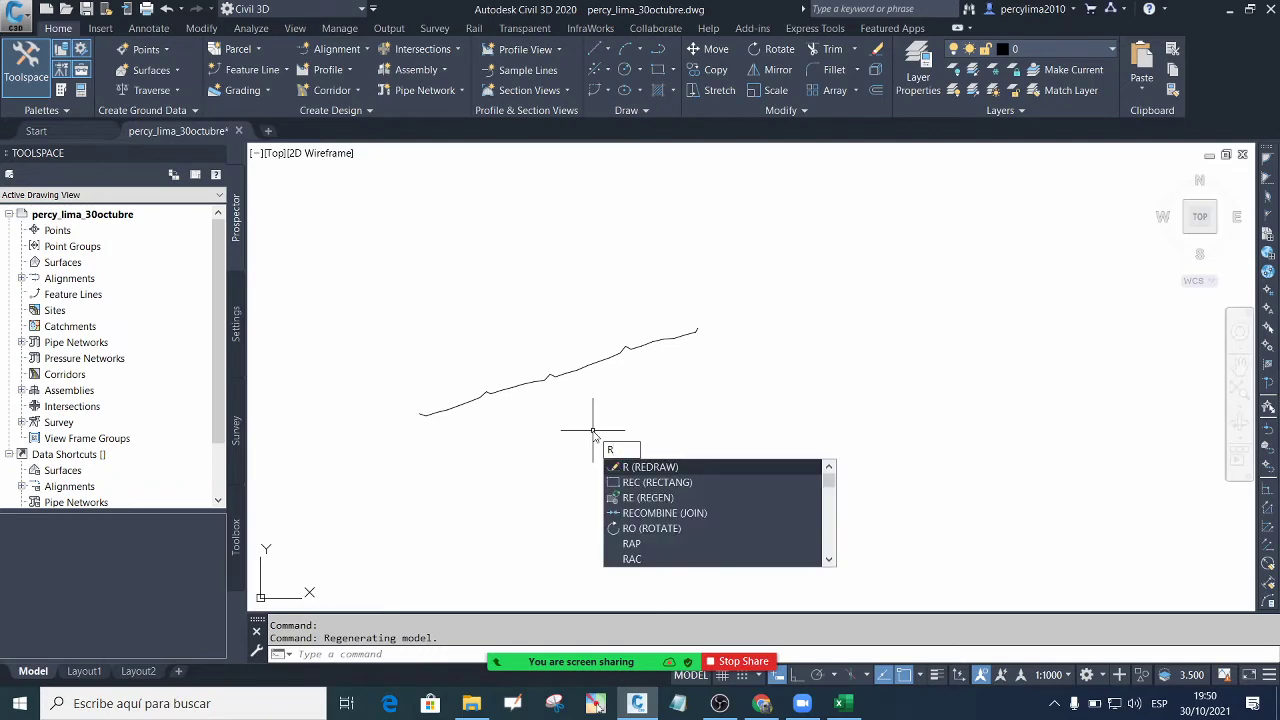
text(O)
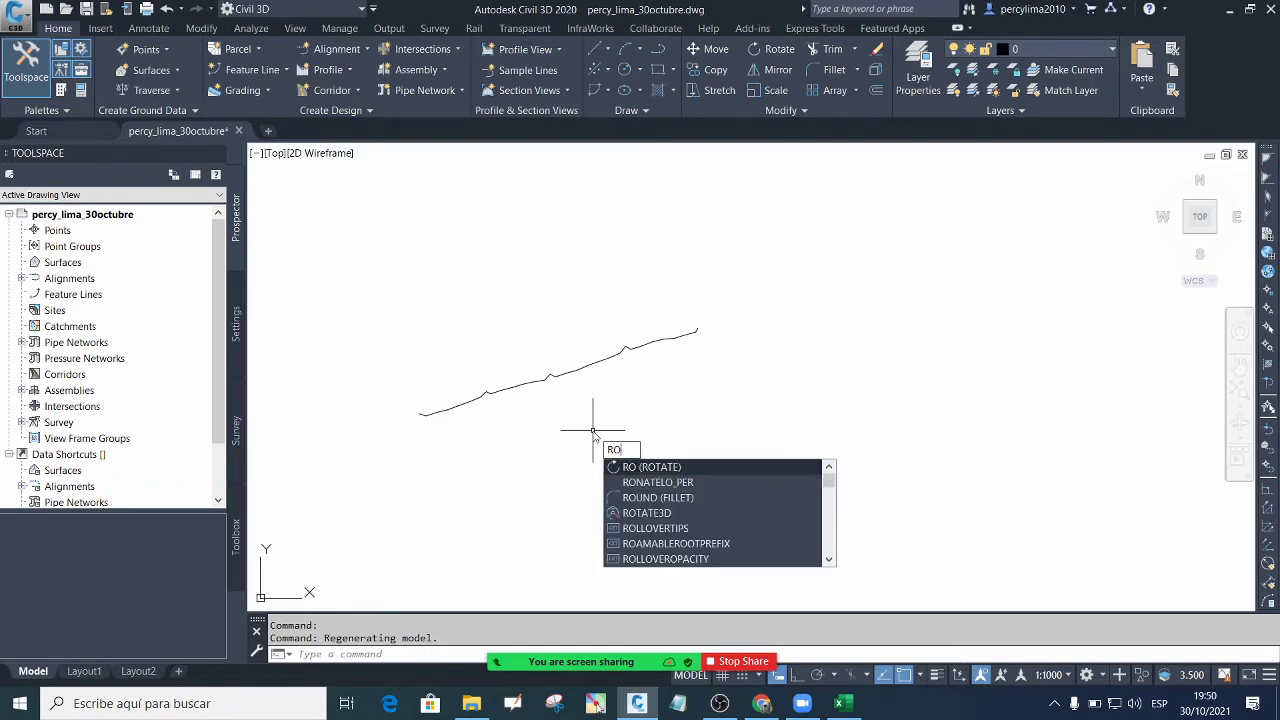
key(Down)
key(Return)
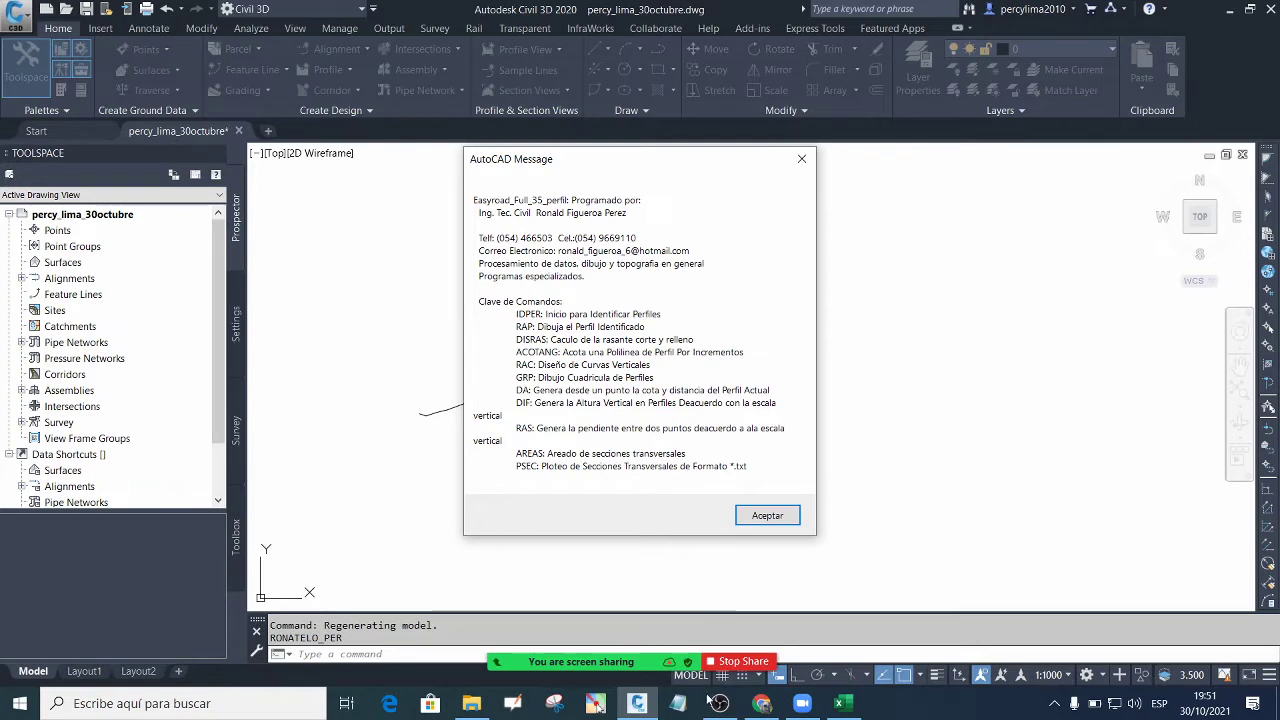
Mark the IDPER entry in the command list with a red annotation, then close the annotation tool and the message
click(595, 703)
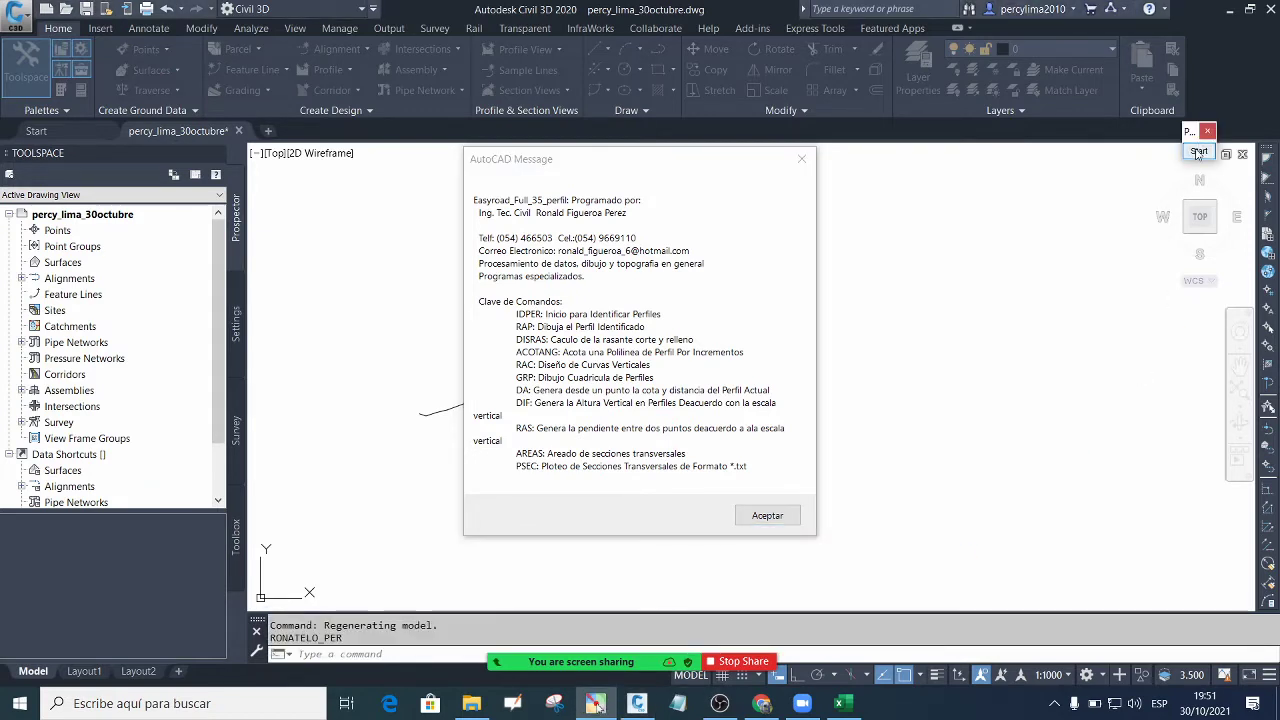
click(1197, 152)
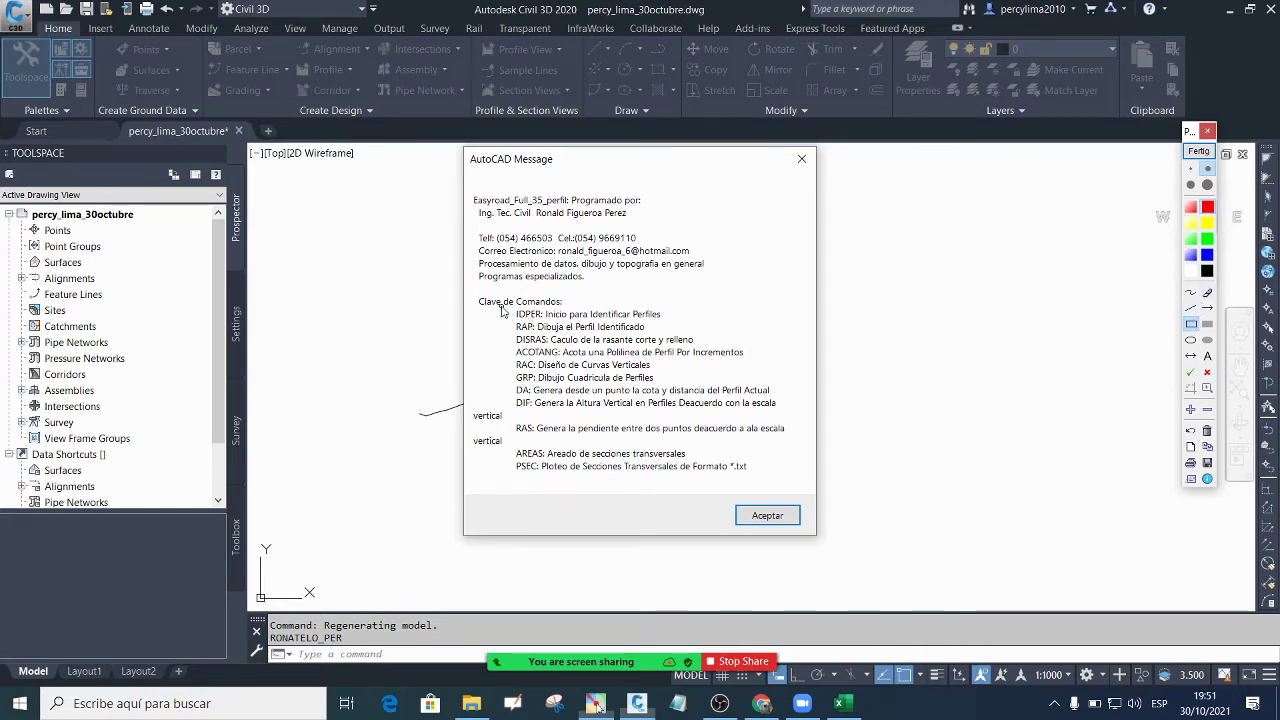
drag(479, 315, 512, 316)
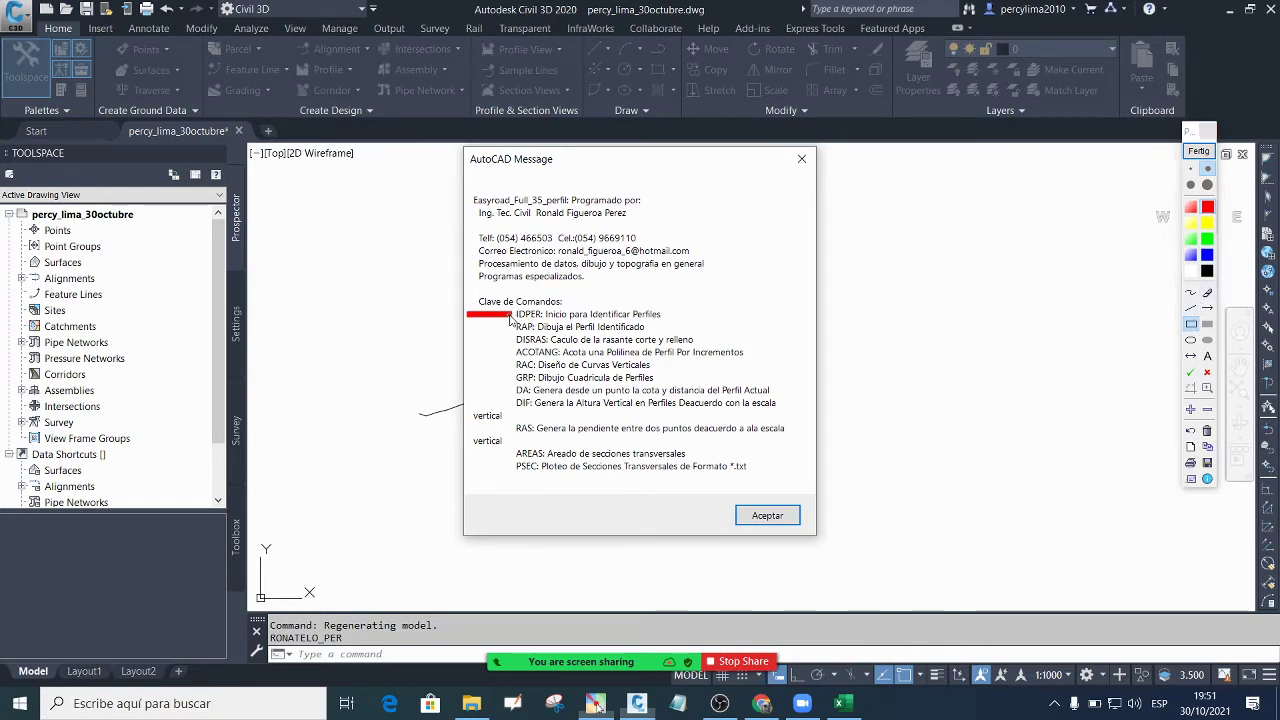
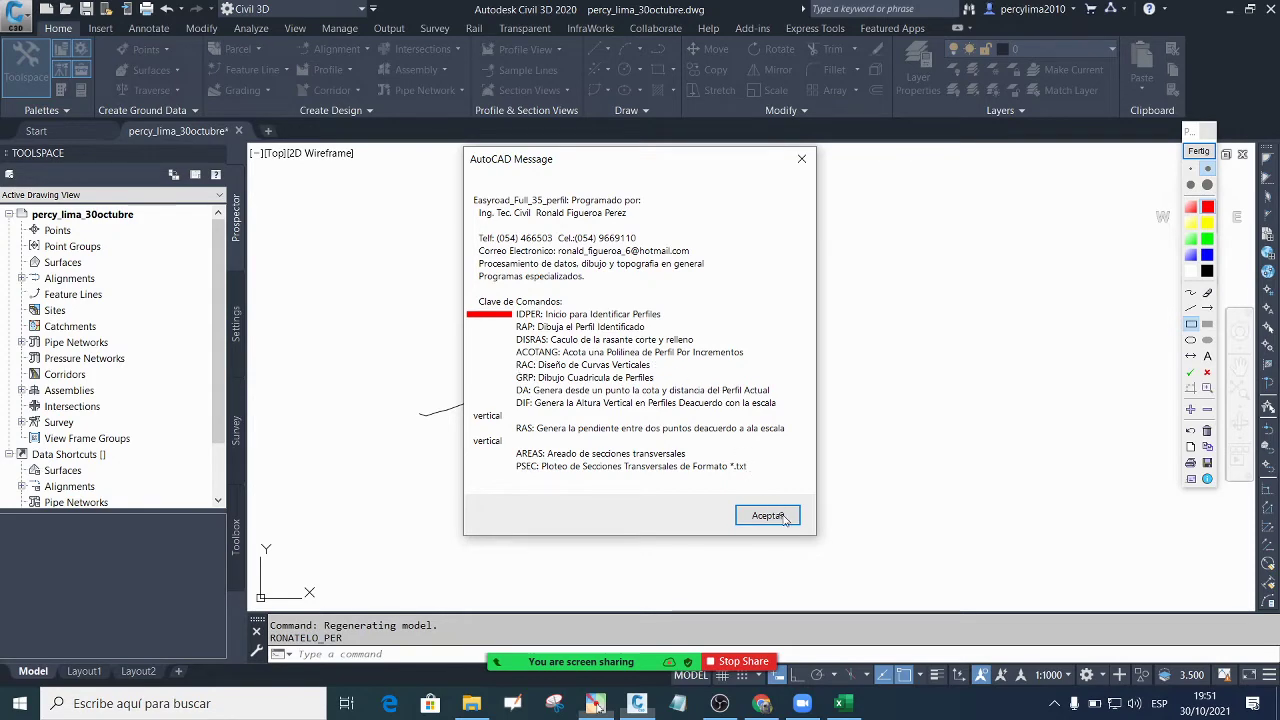
click(1208, 131)
click(772, 515)
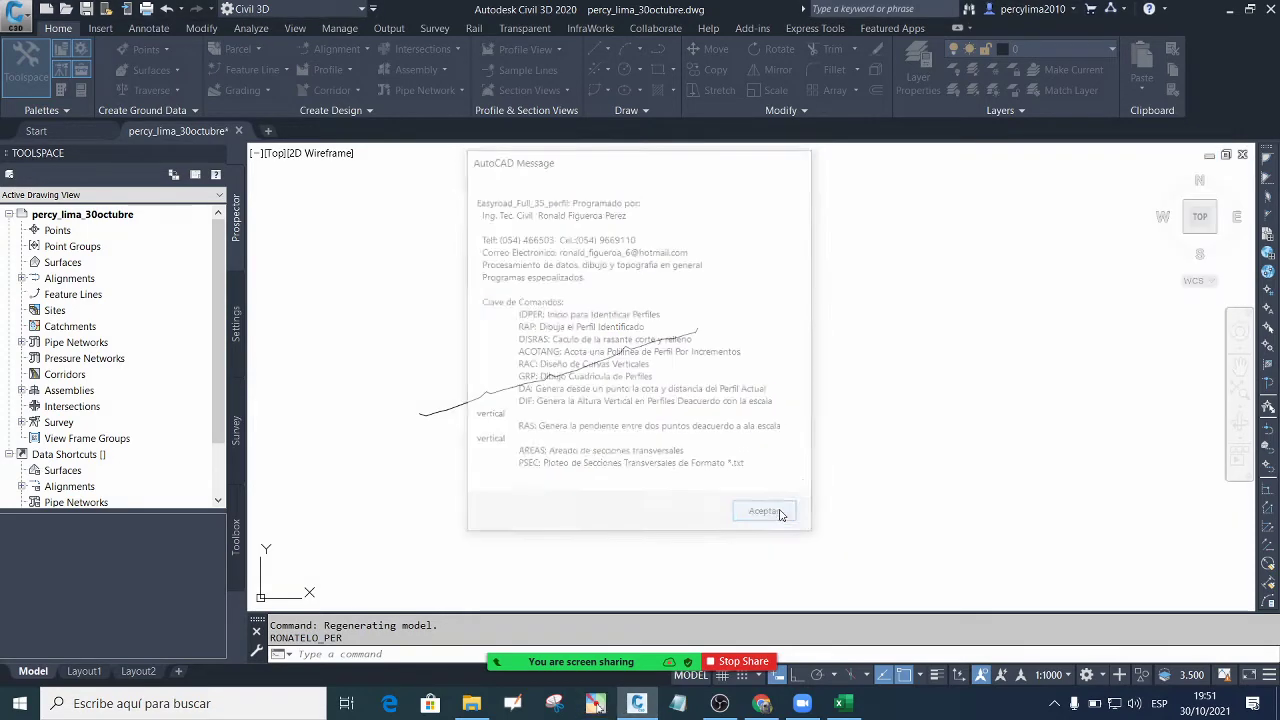
Check the participants list of the Zoom meeting, minimize it and return to the Civil 3D drawing
mouse_move(634, 655)
click(526, 628)
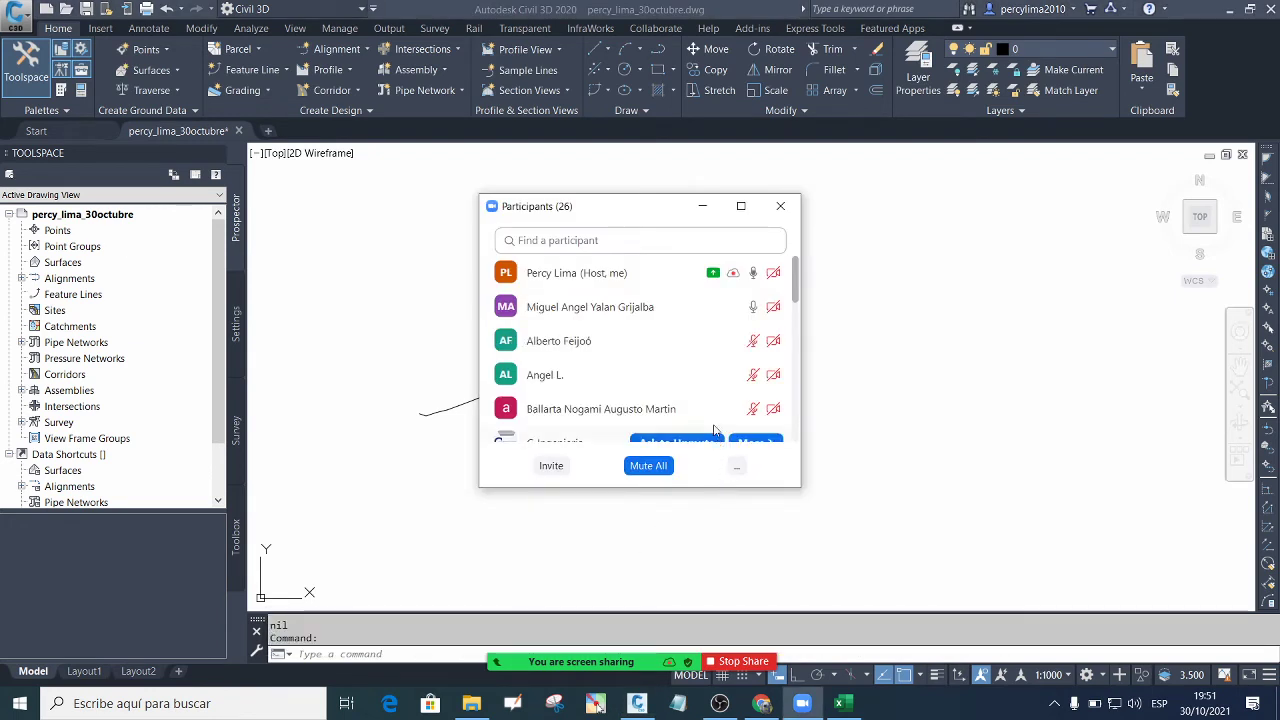
mouse_move(713, 424)
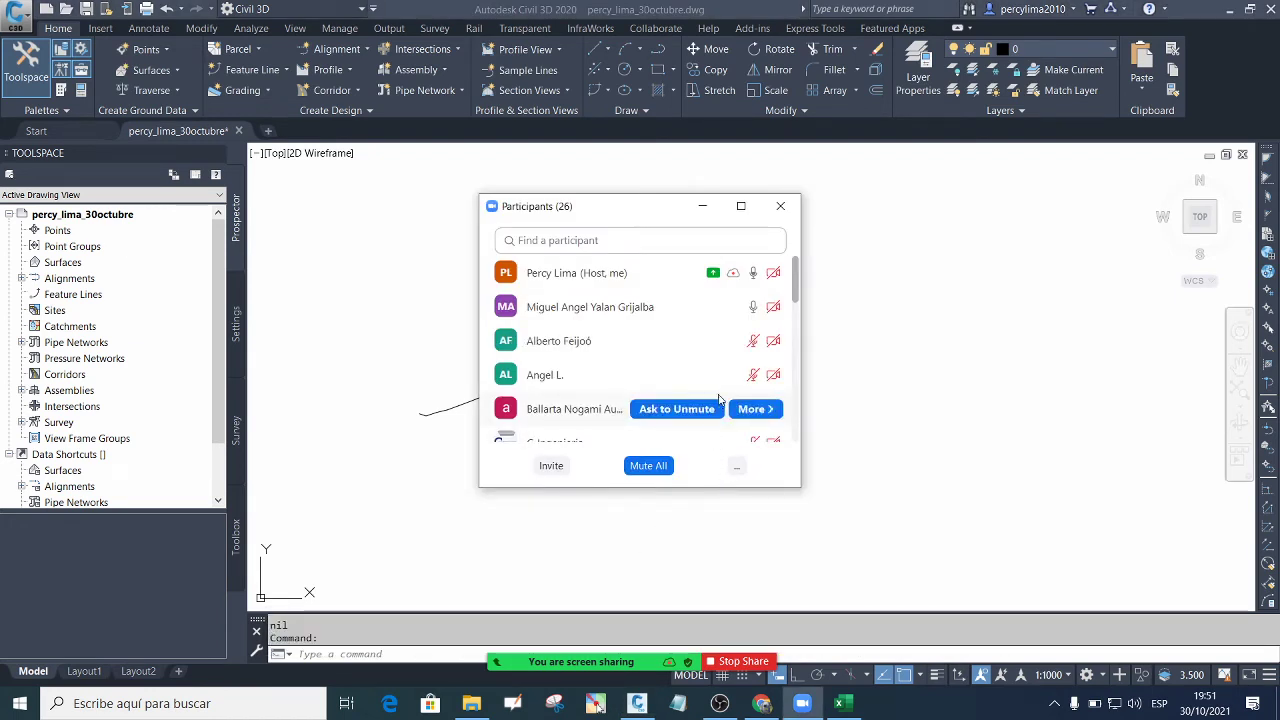
mouse_move(720, 350)
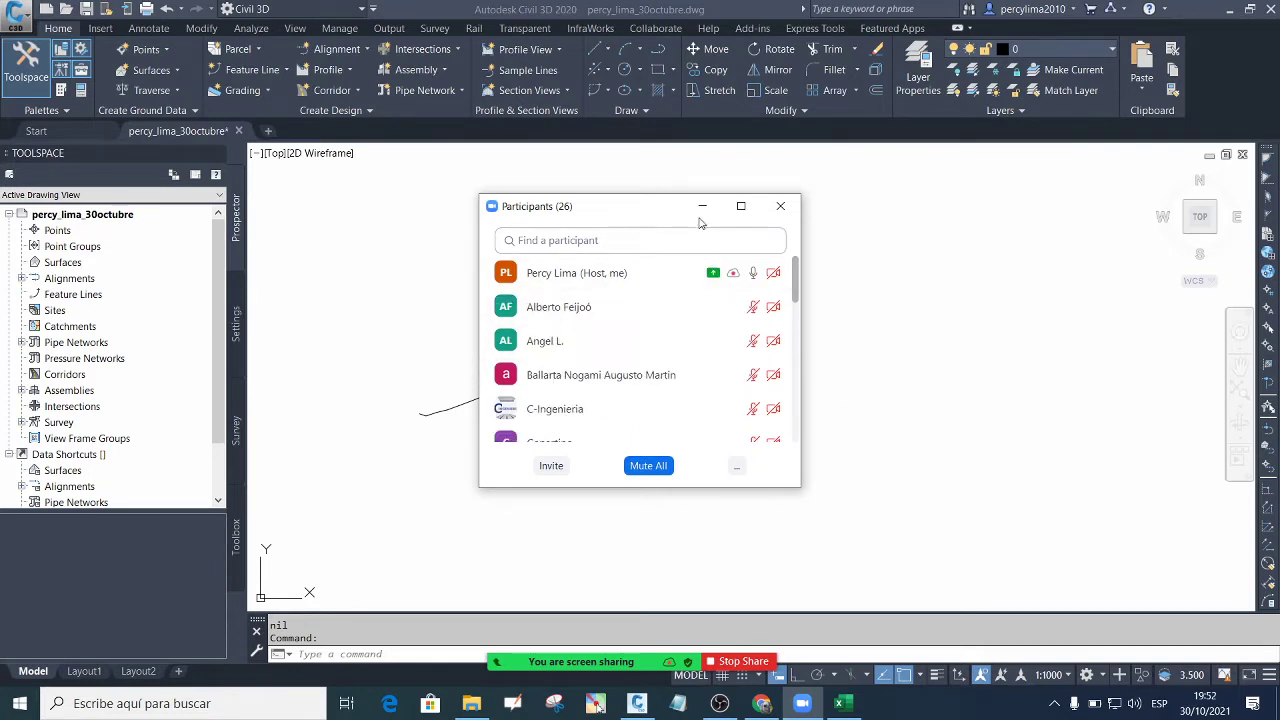
click(702, 207)
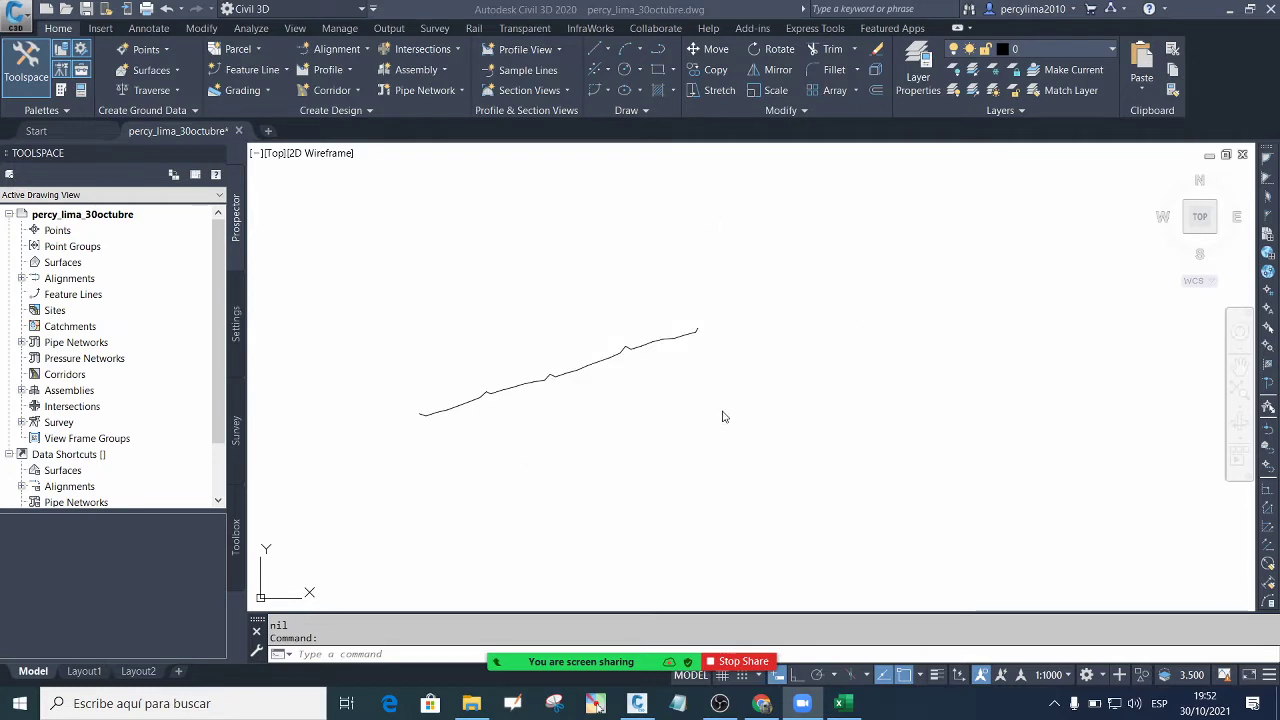
click(692, 421)
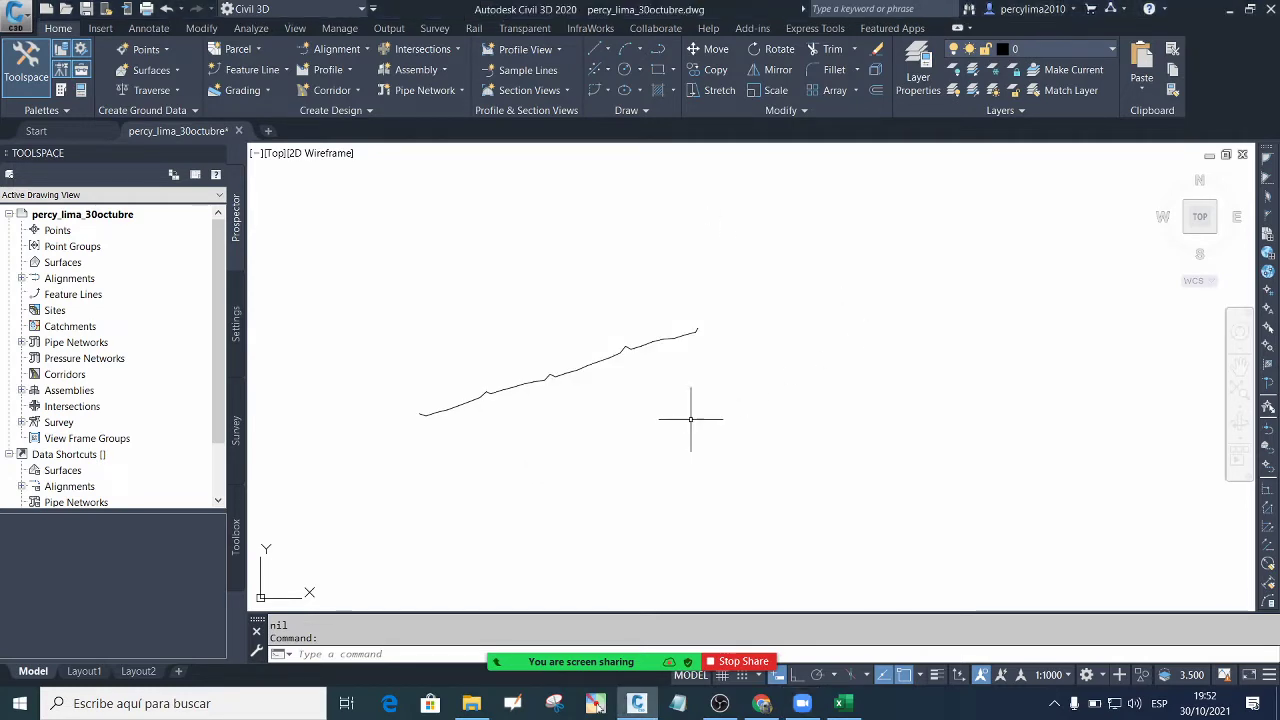
click(697, 411)
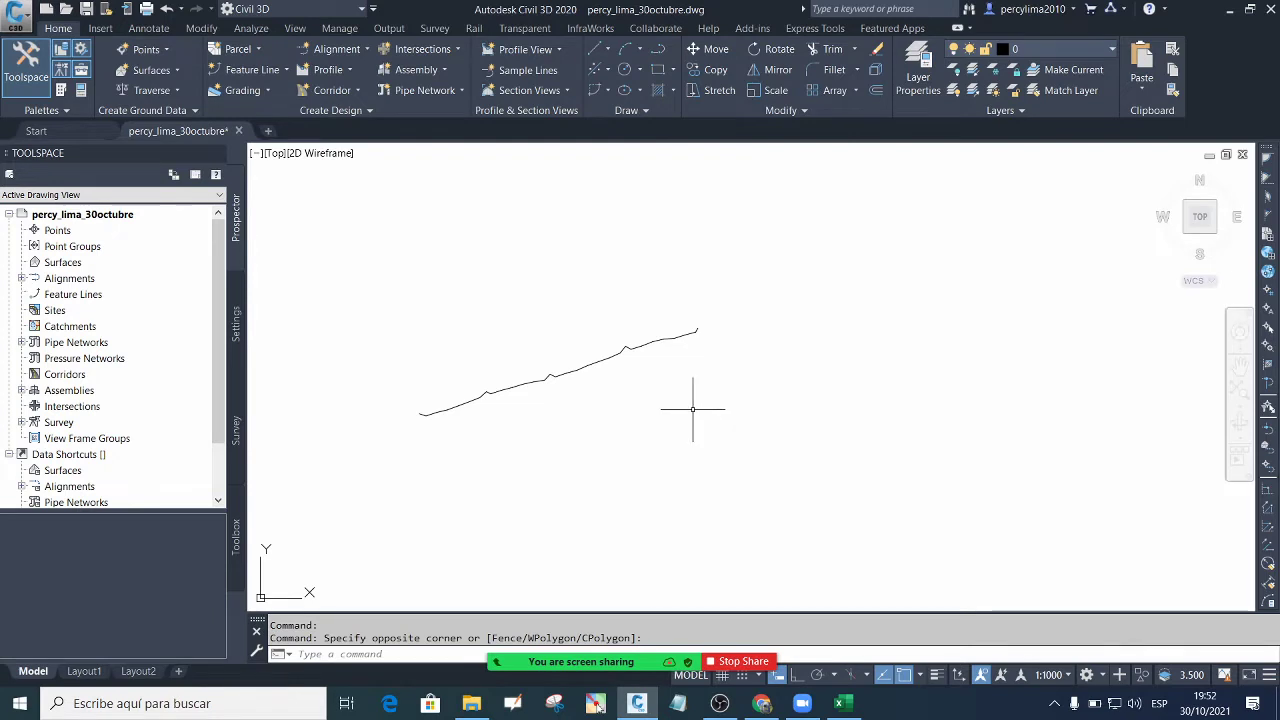
click(663, 415)
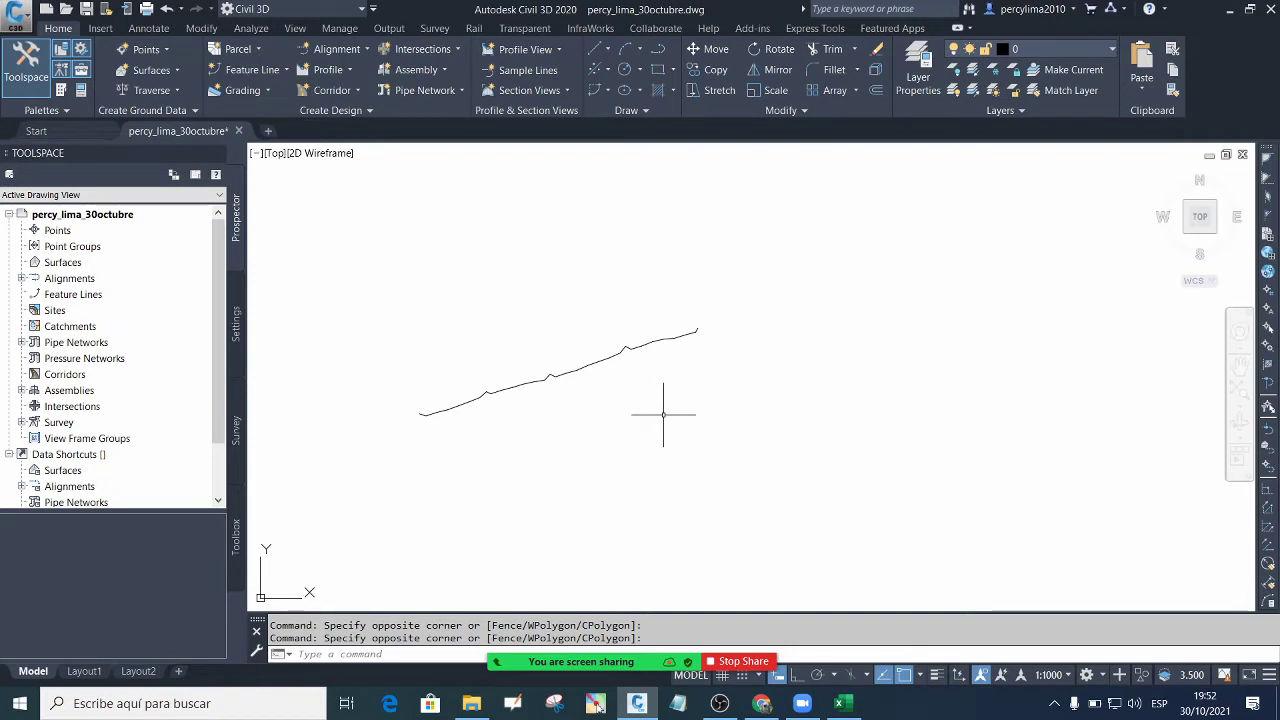
Start IDPER with the de Dibujo function, using 3 decimals, a horizontal scale of 1:500 and a vertical scale of 1:50
text(ID)
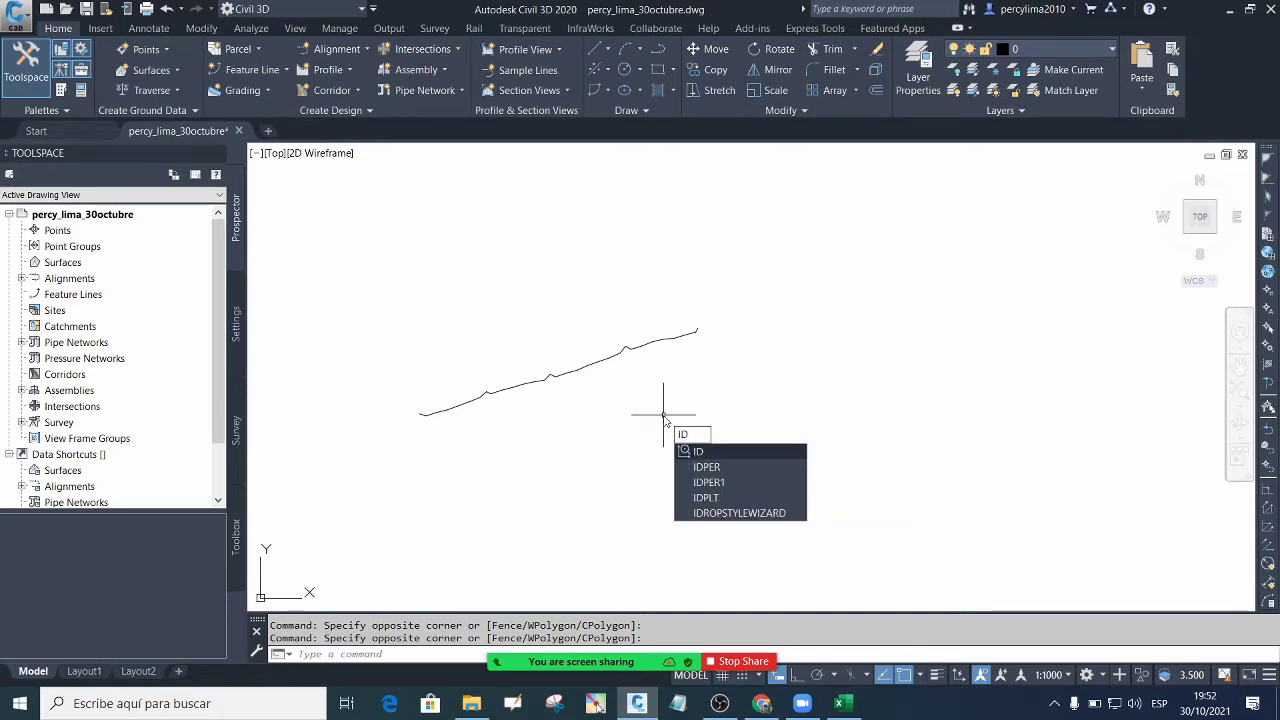
click(713, 466)
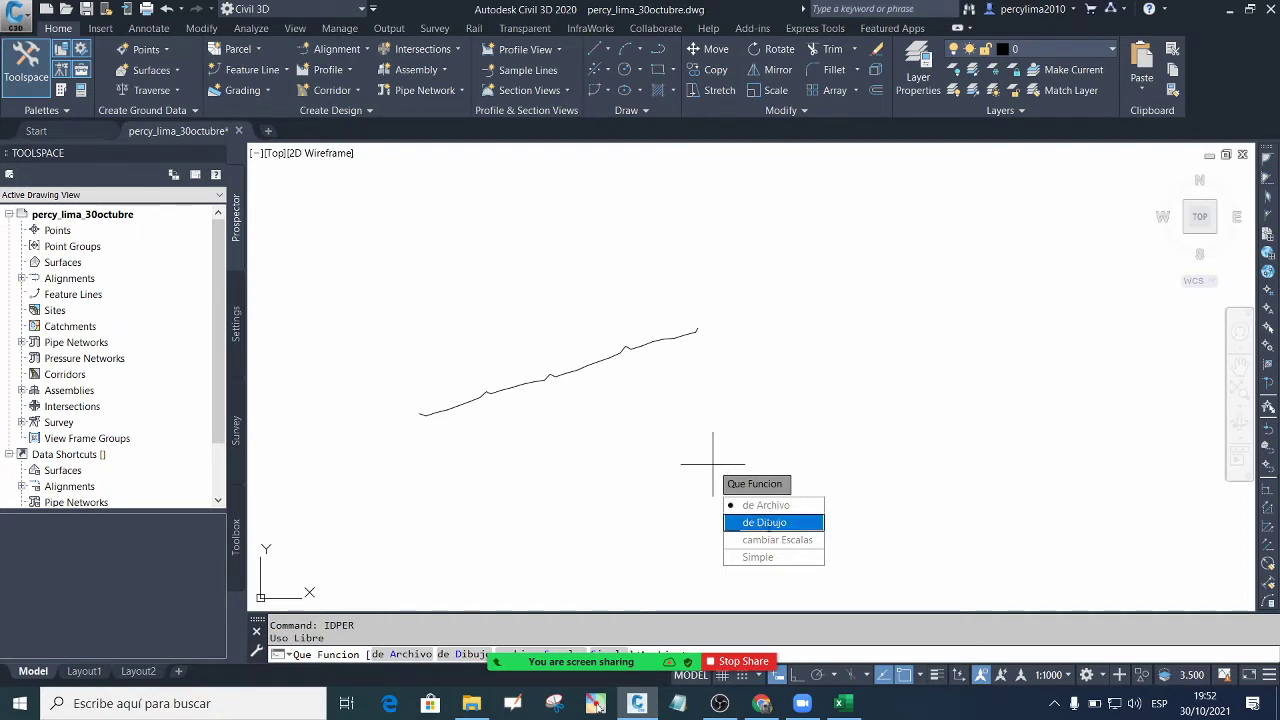
click(768, 522)
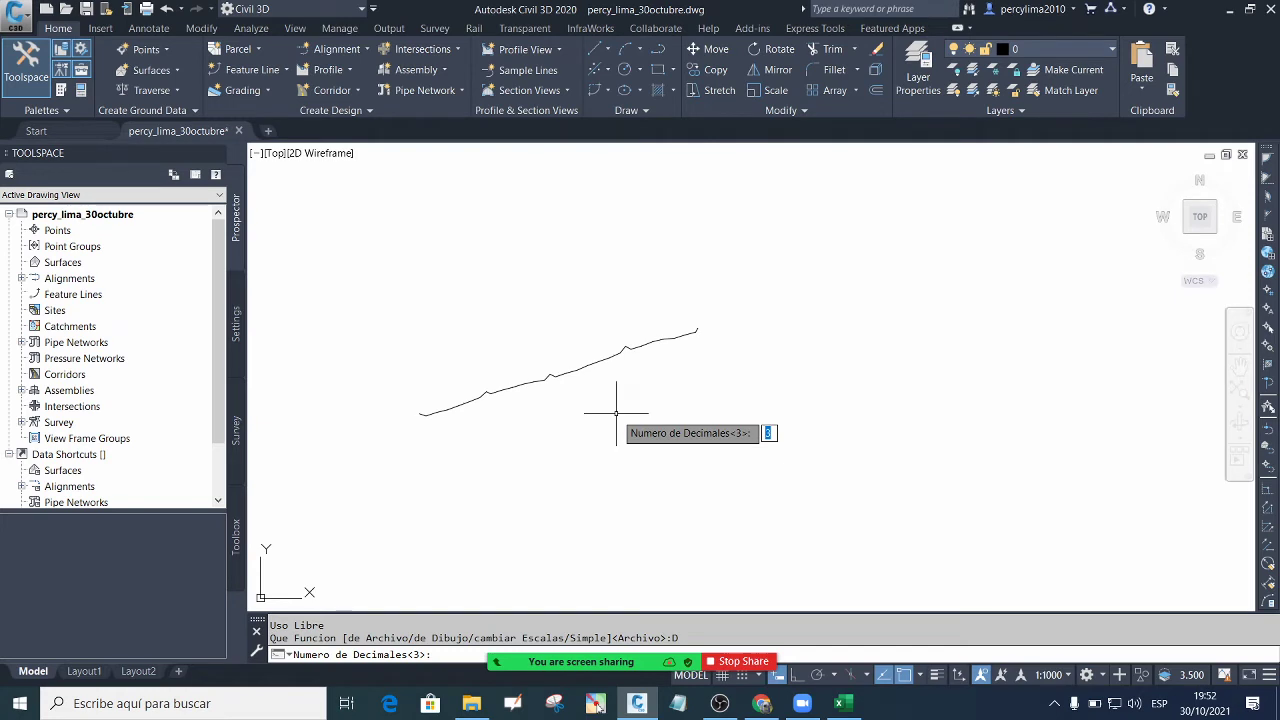
key(Return)
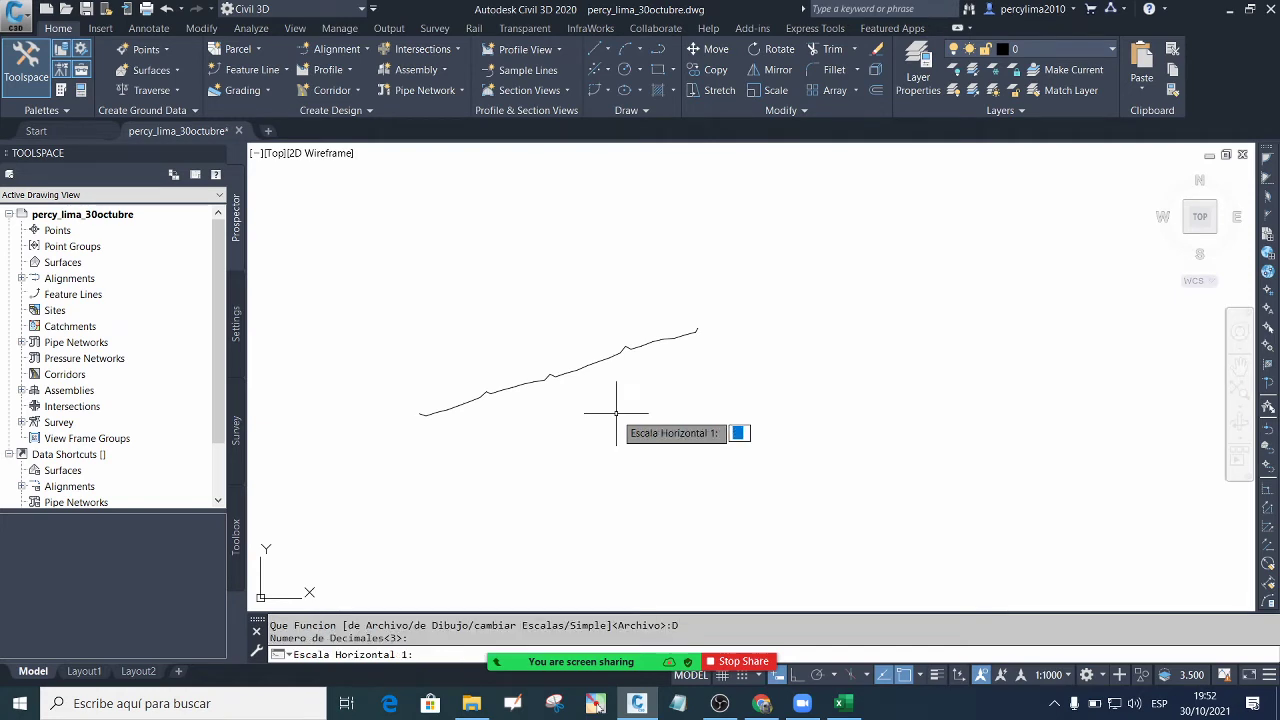
text(500)
key(Return)
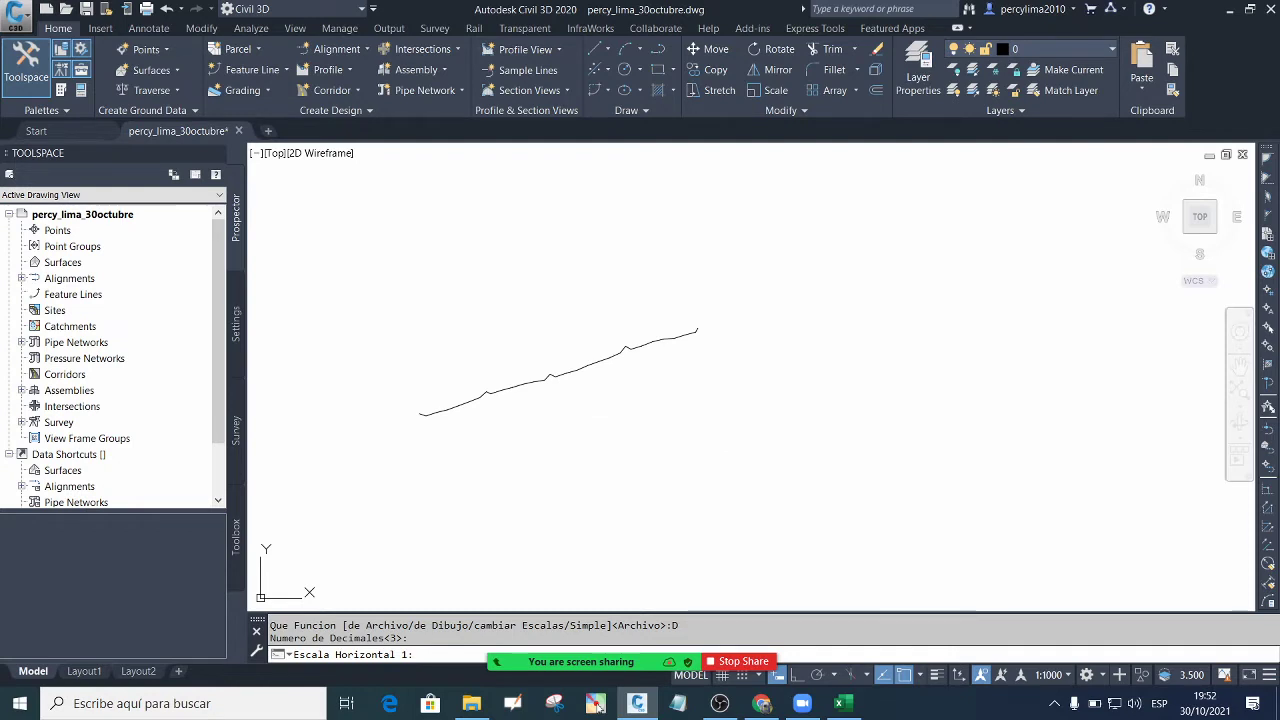
text(50)
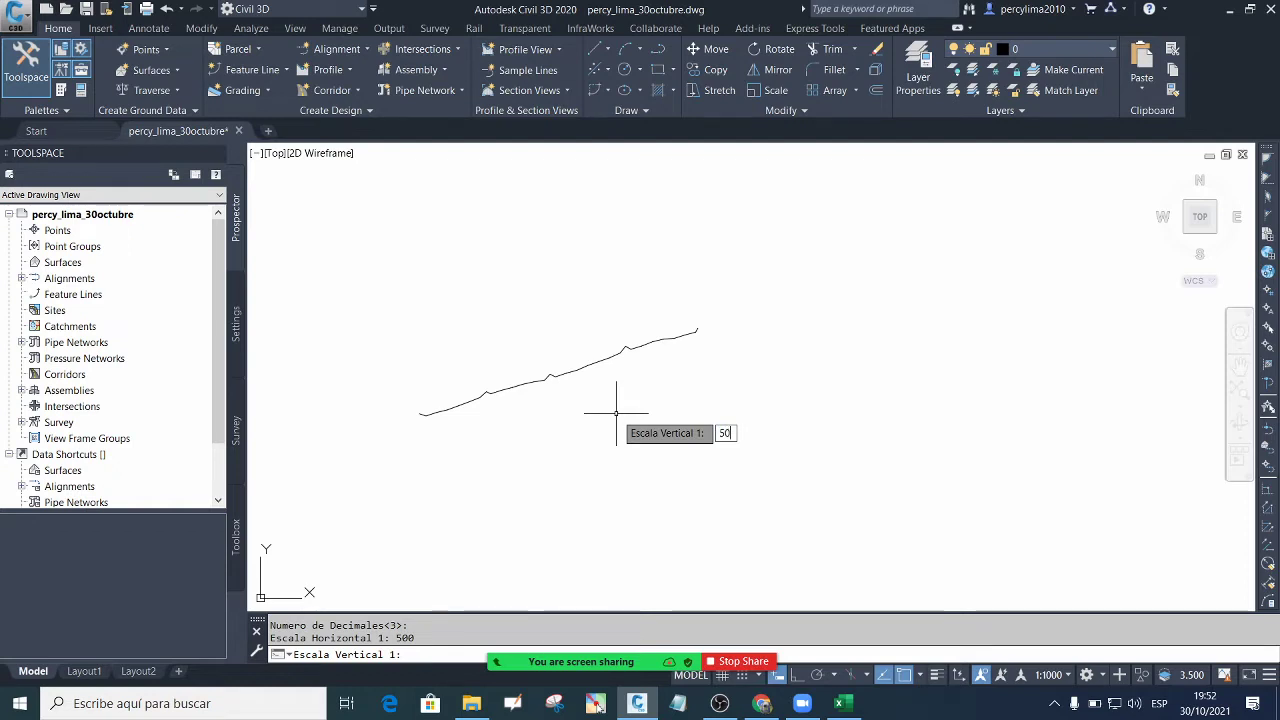
key(Return)
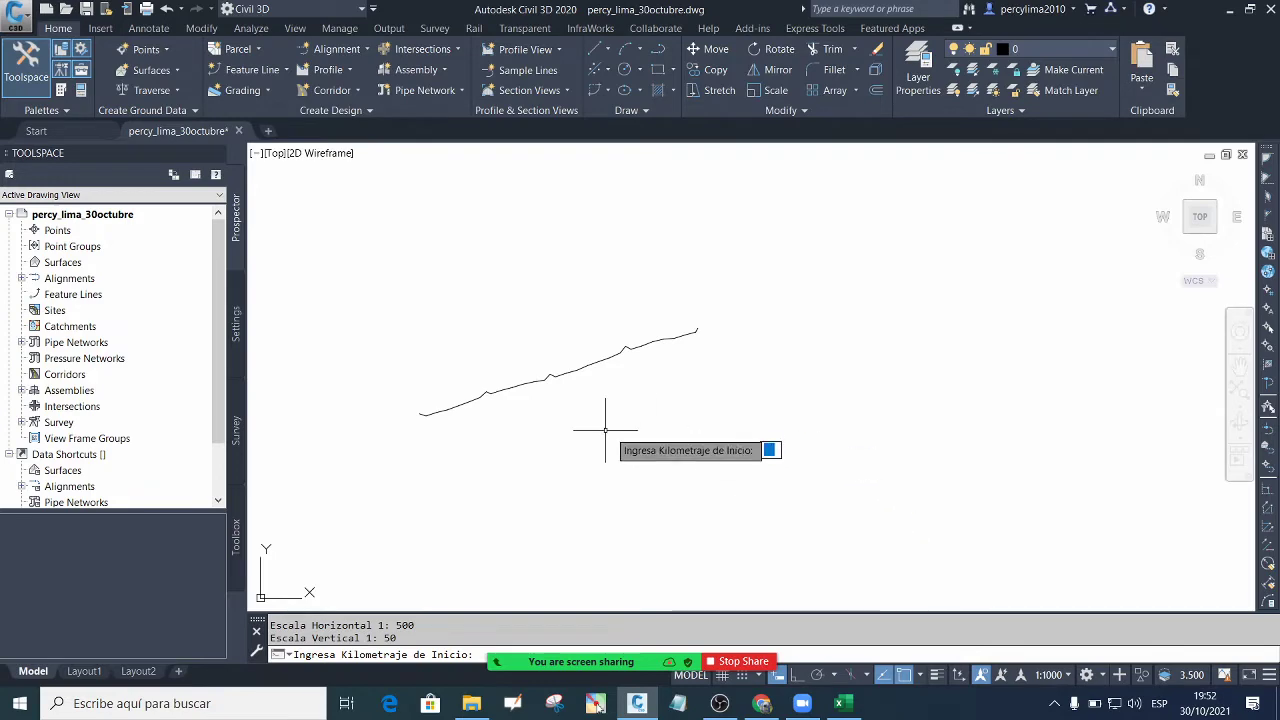
Look up the first station in the NIVELACION - PRACTICA 01 Excel workbook and set the starting station to 824 in Civil 3D
click(843, 703)
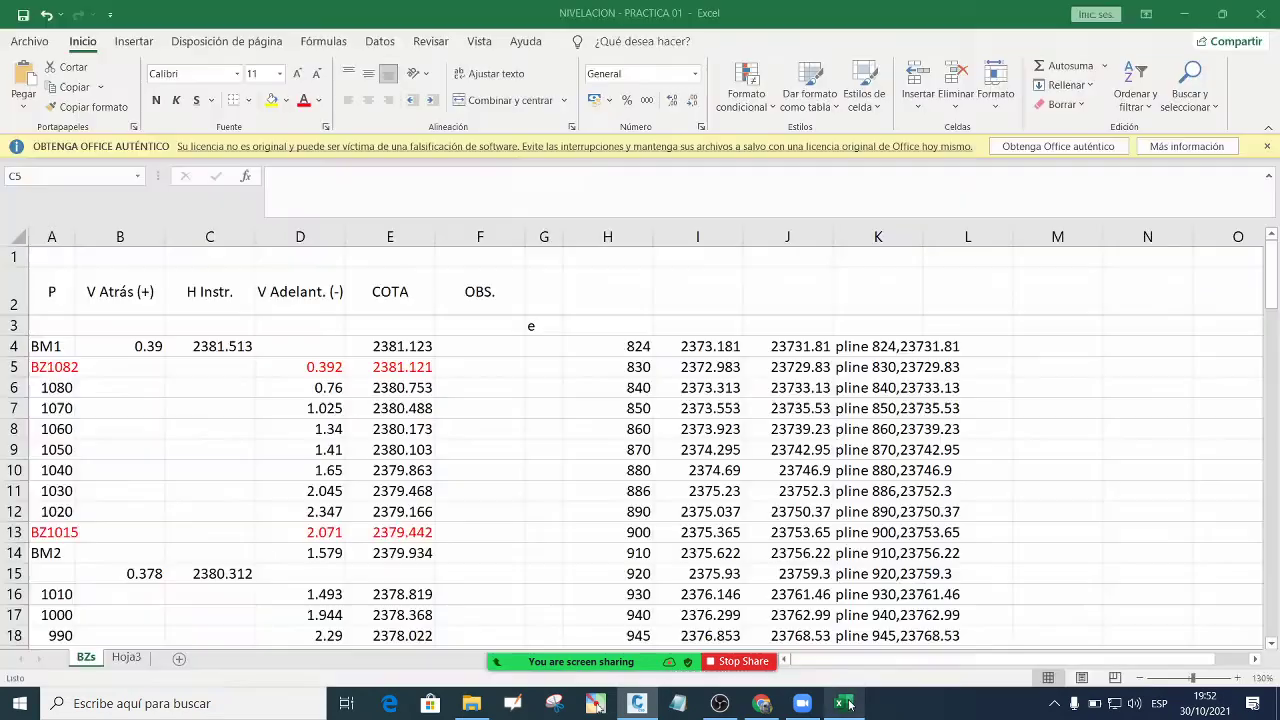
scroll(645, 370, down, 1)
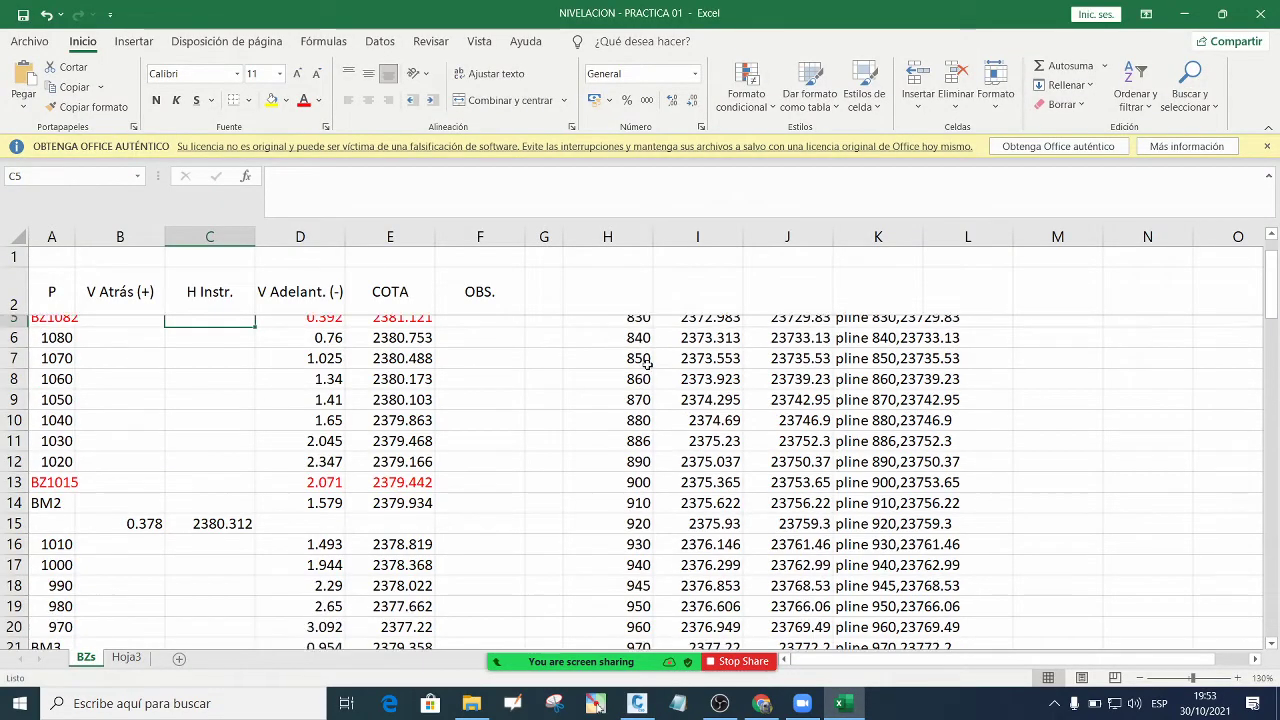
scroll(648, 368, up, 1)
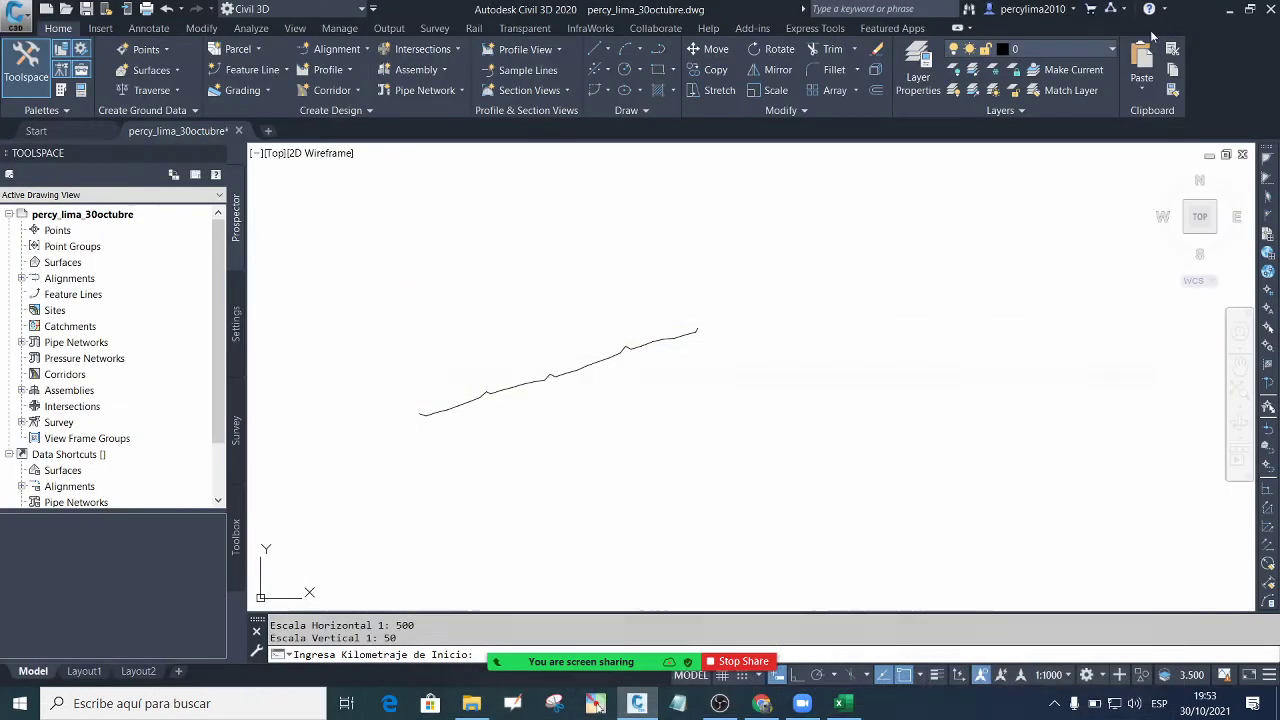
click(1184, 14)
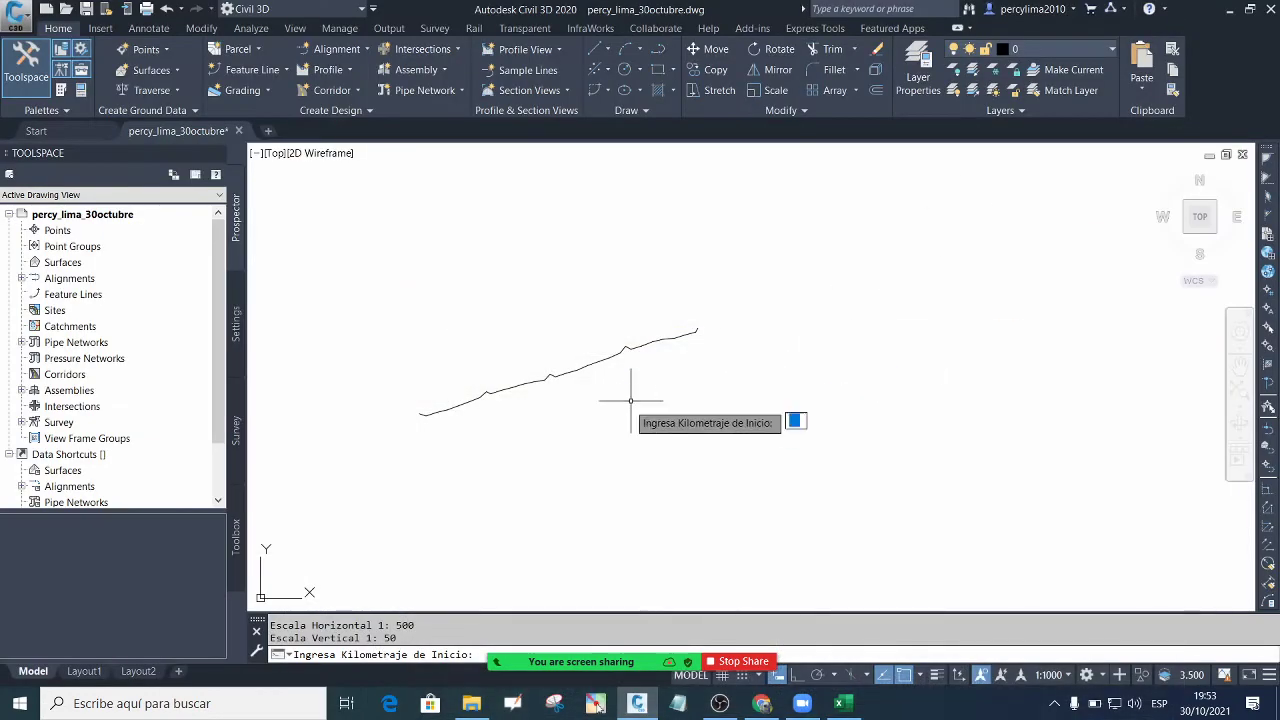
text(824)
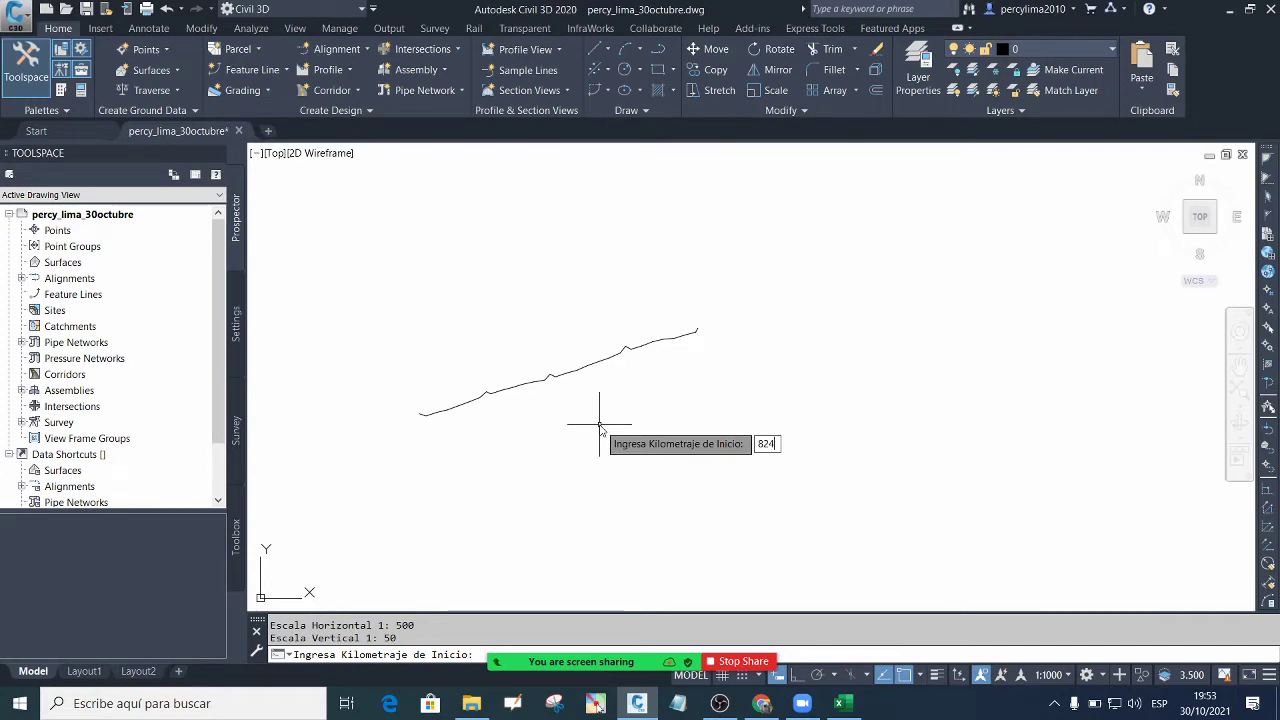
key(Return)
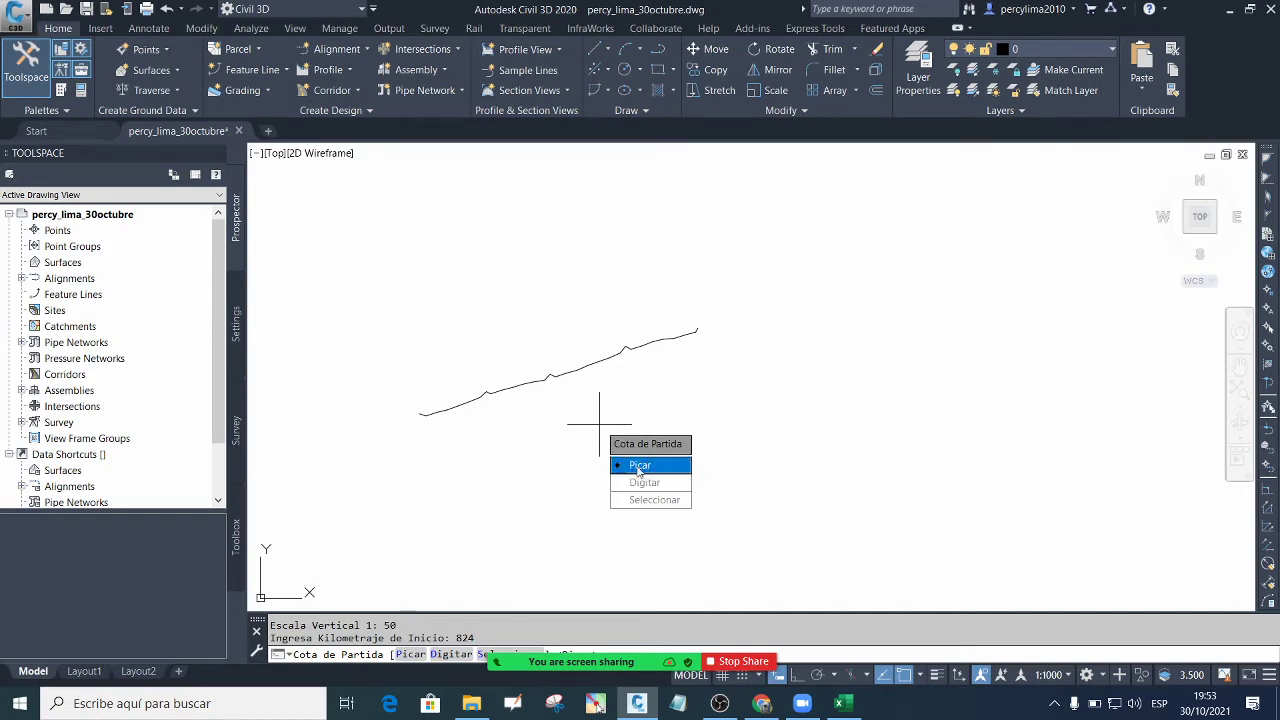
Pick the profile's starting endpoint for both the starting elevation and the terrain start, and select the terrain polyline to complete IDPER
click(639, 468)
scroll(443, 386, up, 4)
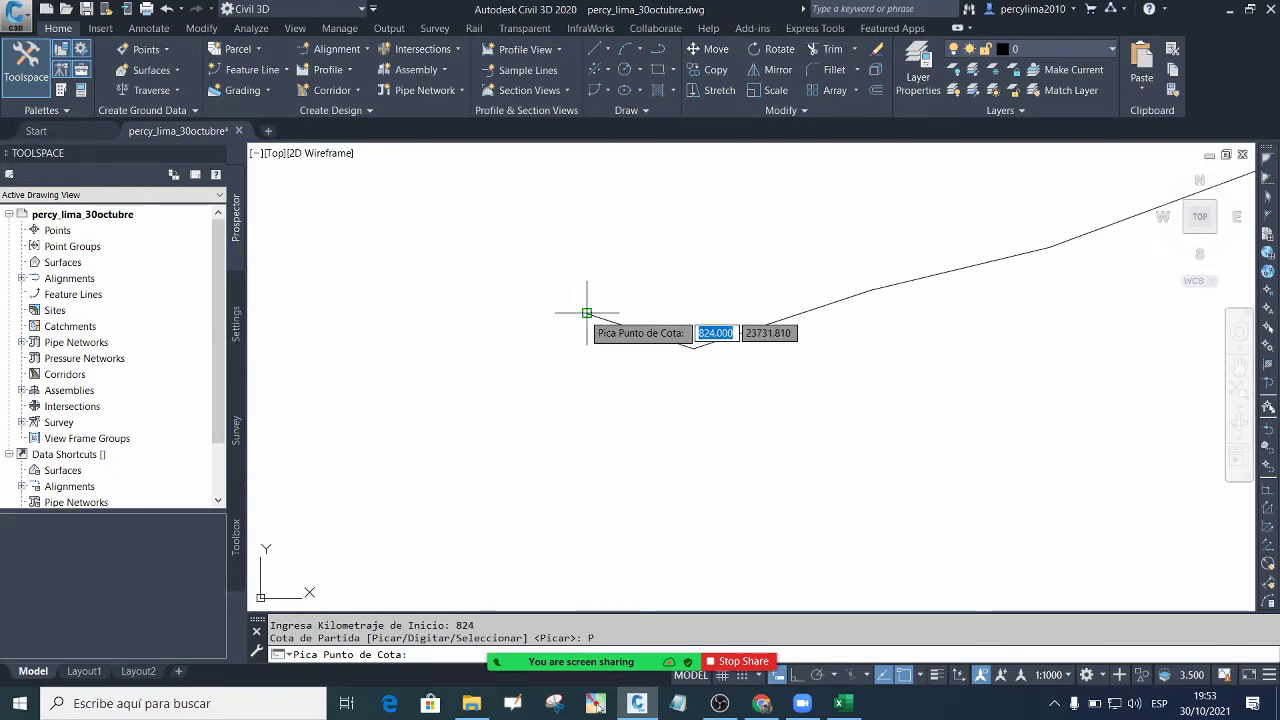
click(587, 313)
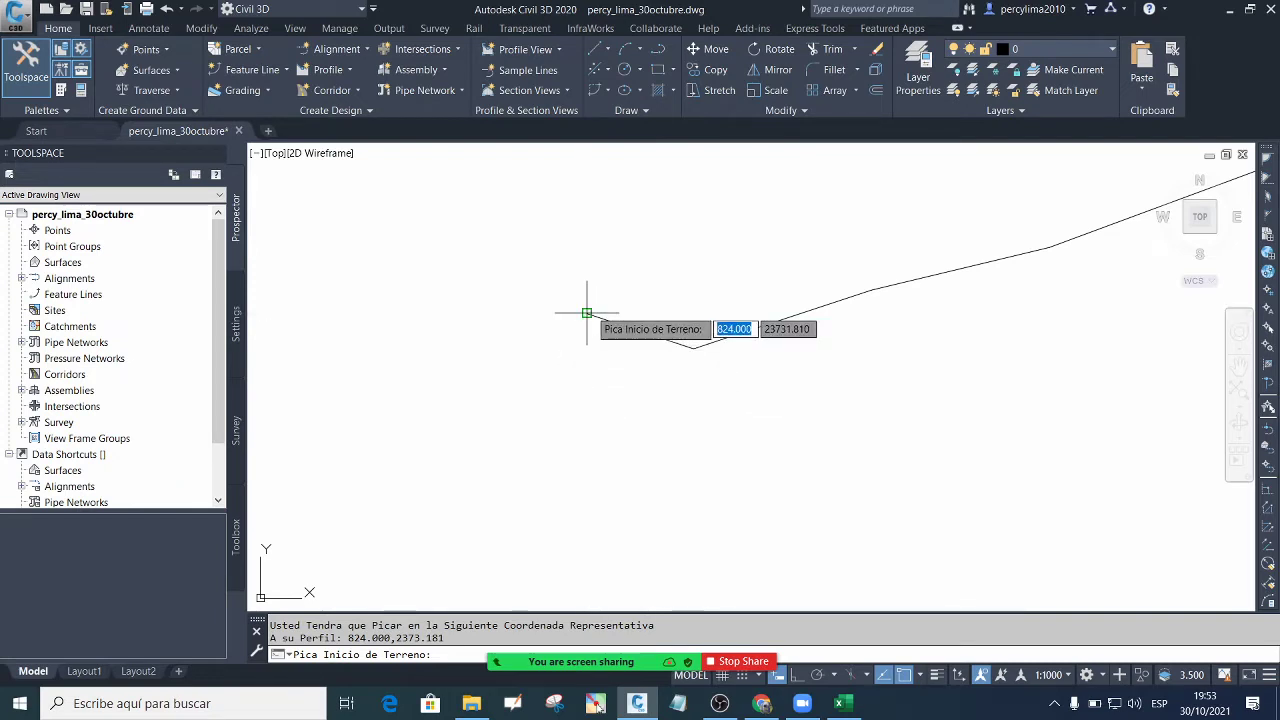
click(589, 312)
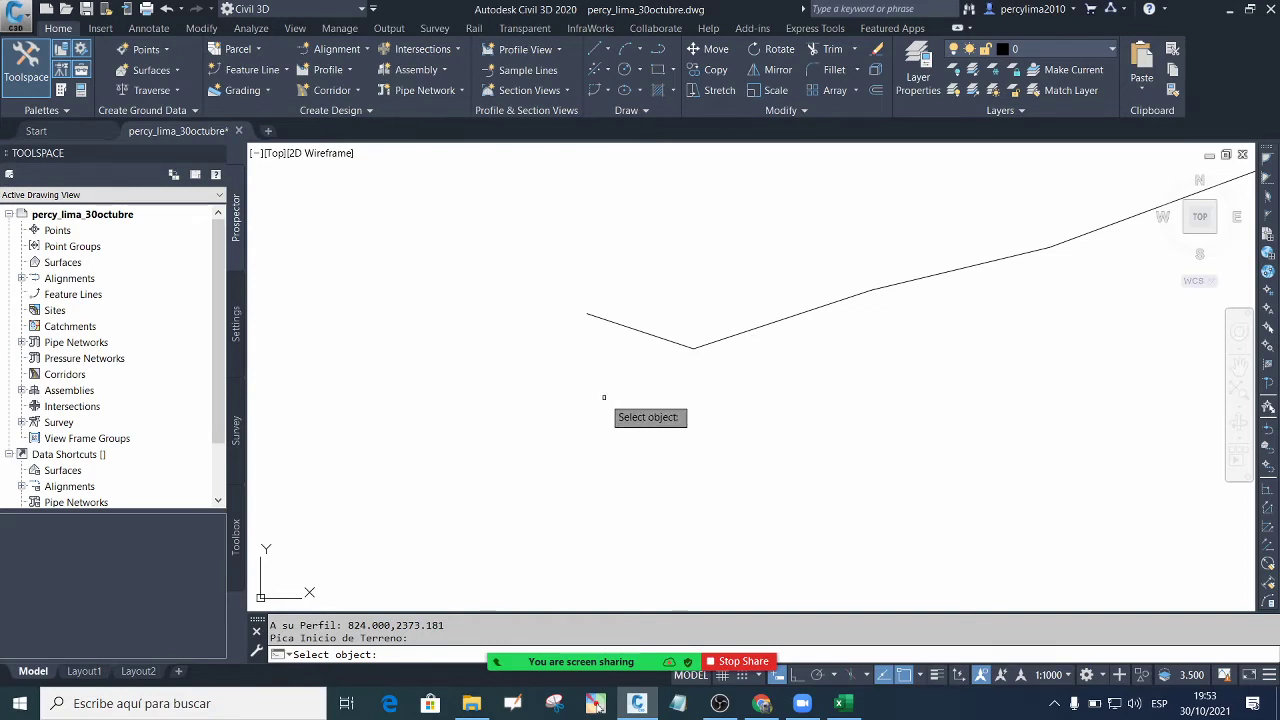
scroll(605, 398, down, 2)
scroll(745, 348, up, 2)
scroll(706, 349, down, 2)
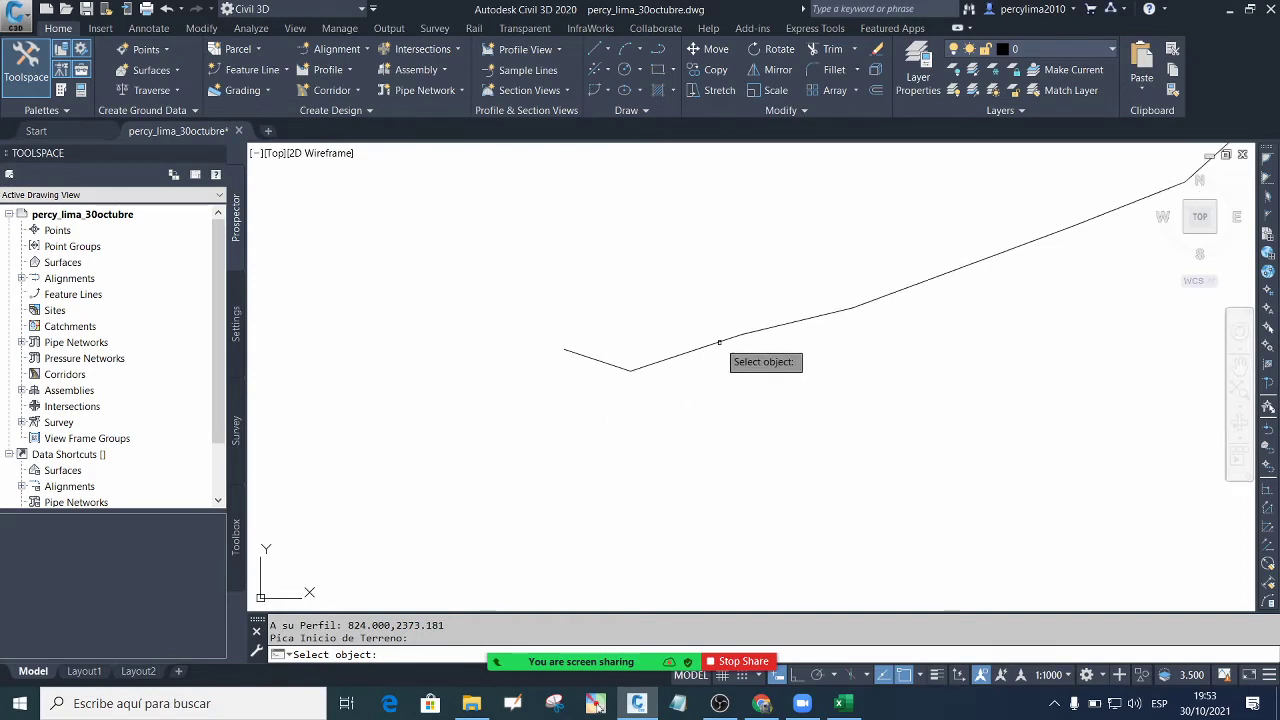
click(718, 342)
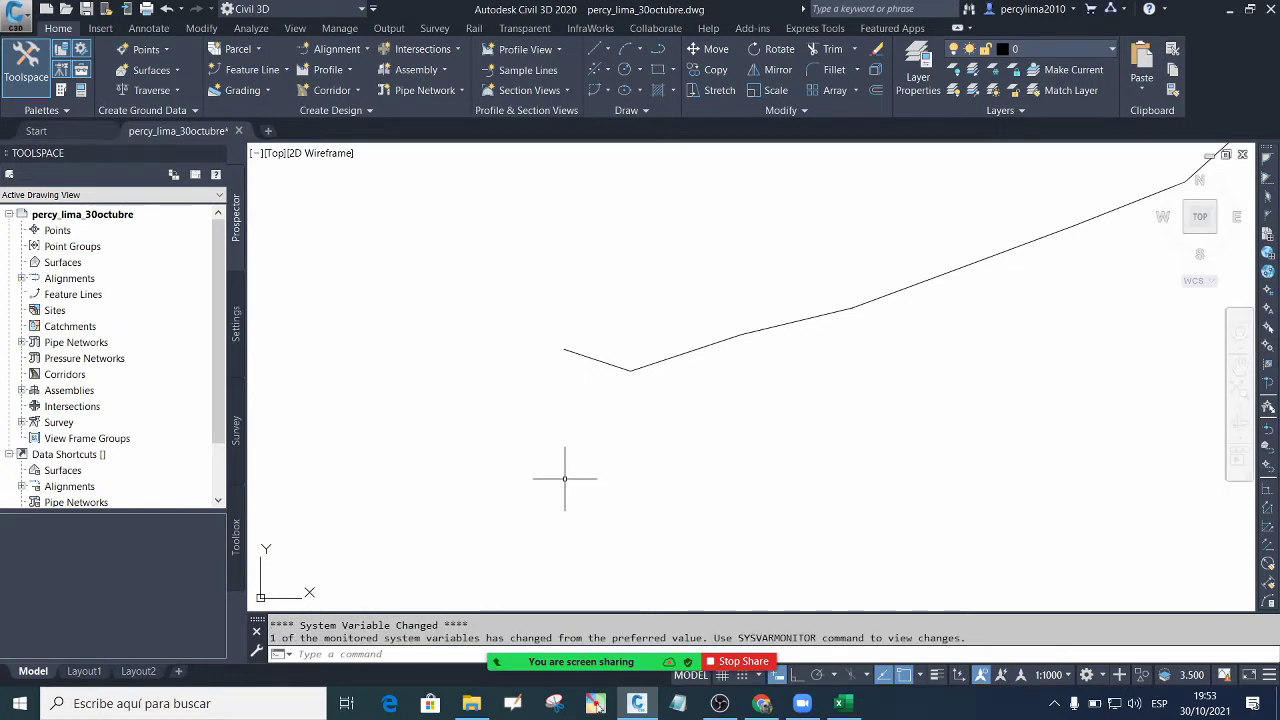
Run the RAP routine with the Carretera function and the Real option to draw the profile's data table
key(Escape)
scroll(569, 394, down, 4)
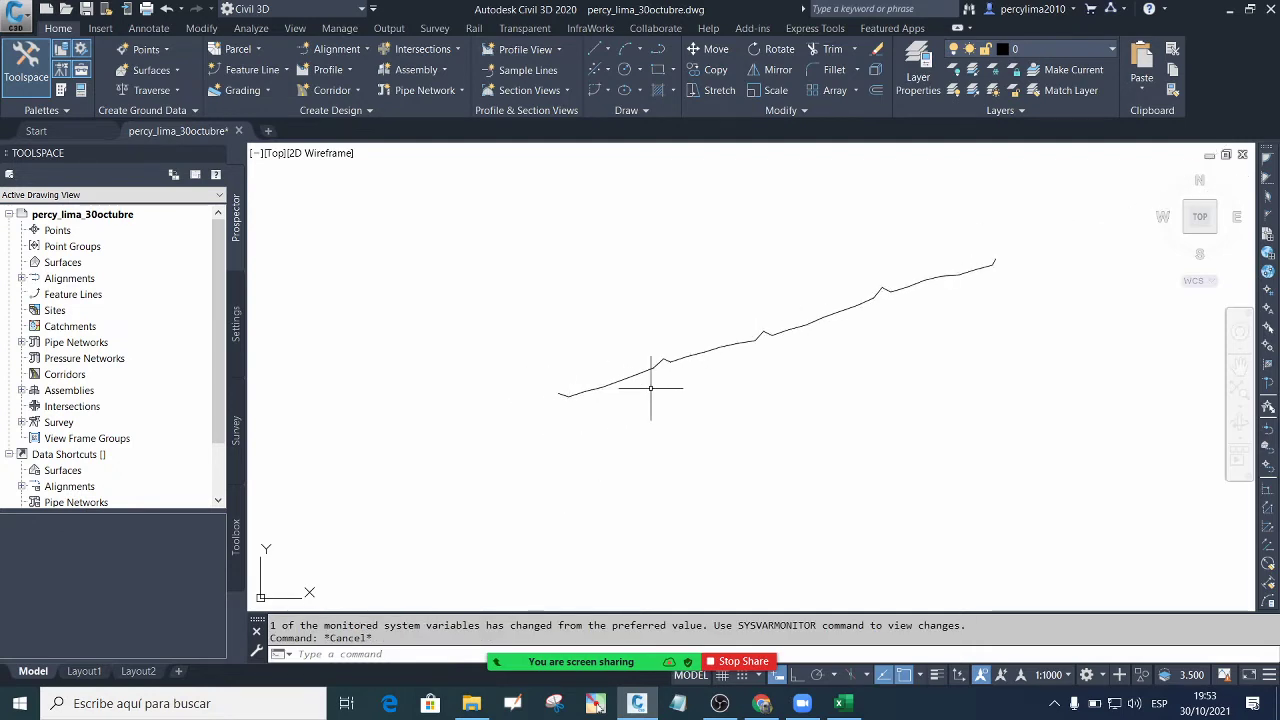
text(RA)
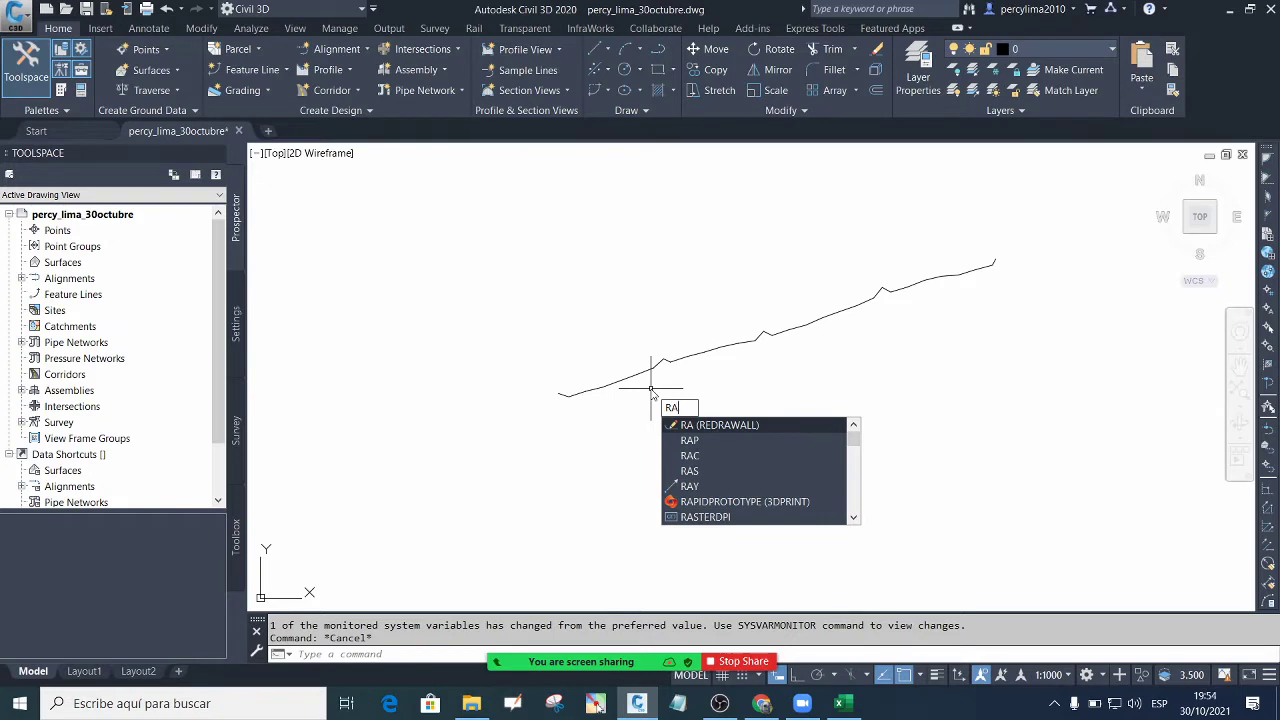
text(P)
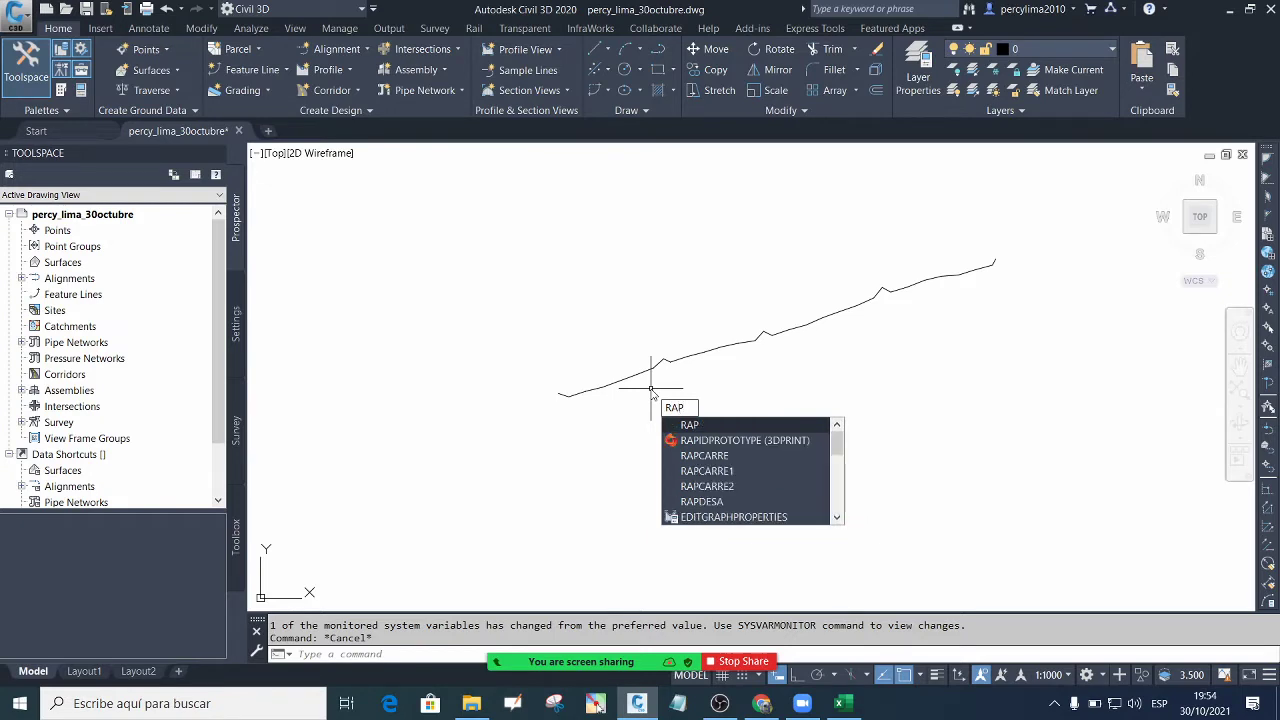
key(Return)
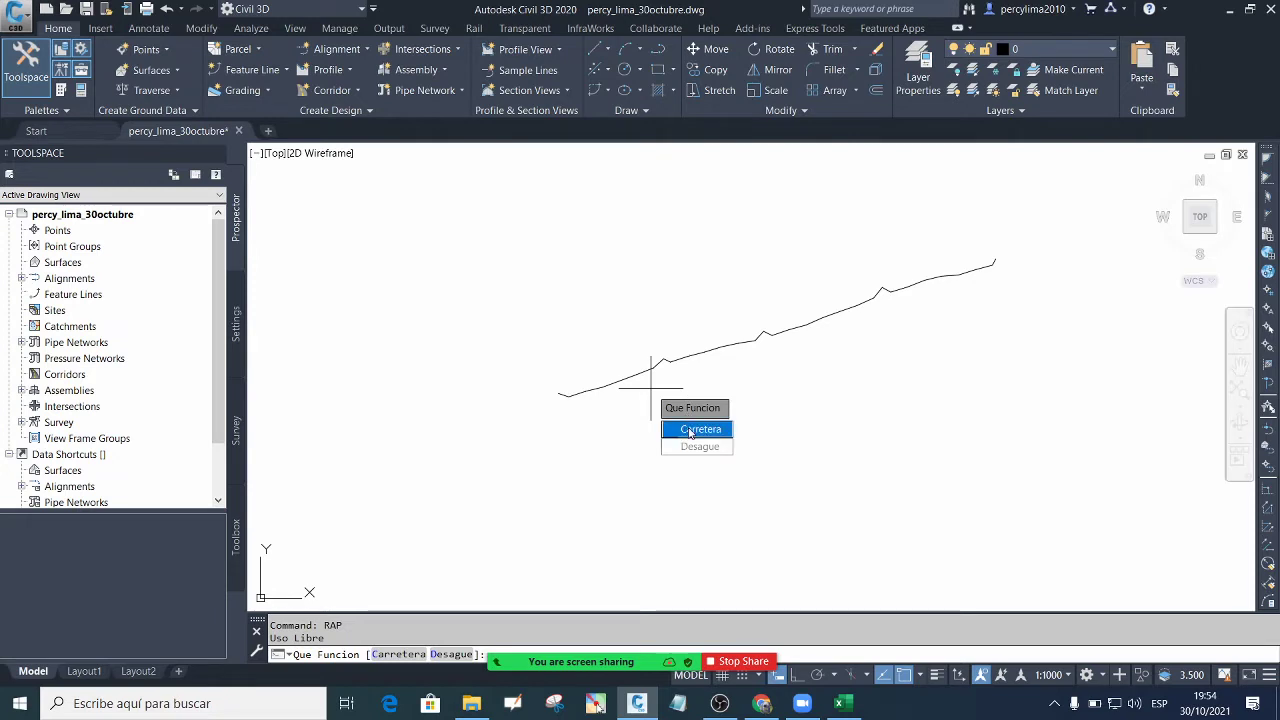
click(689, 433)
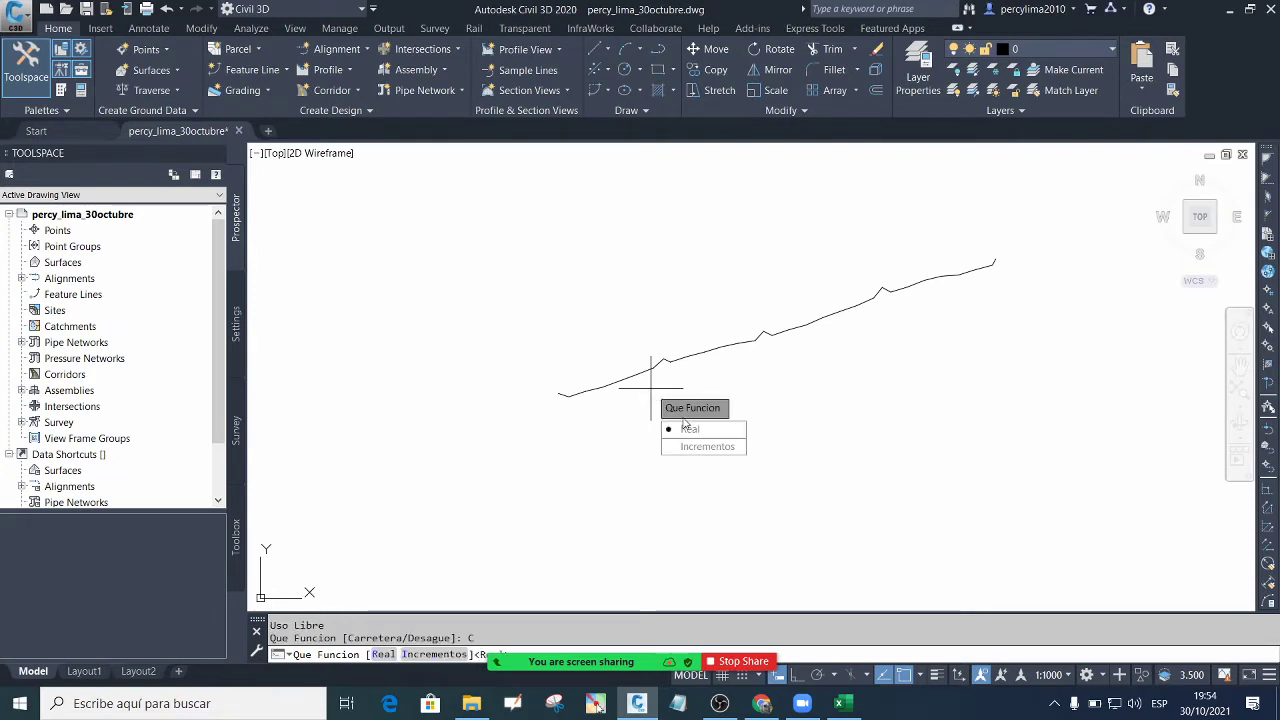
click(689, 429)
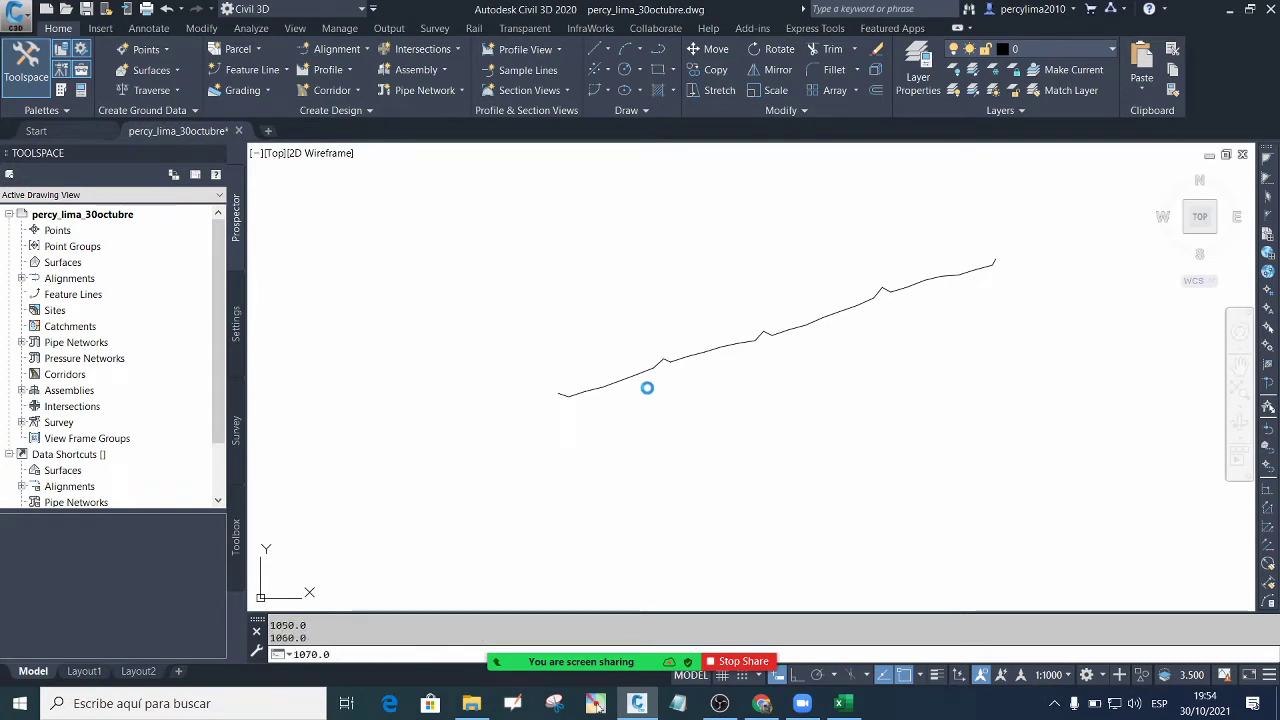
Examine the row headings of the generated profile table, from PENDIENTE % down to KILOMETRAJE
scroll(644, 327, down, 4)
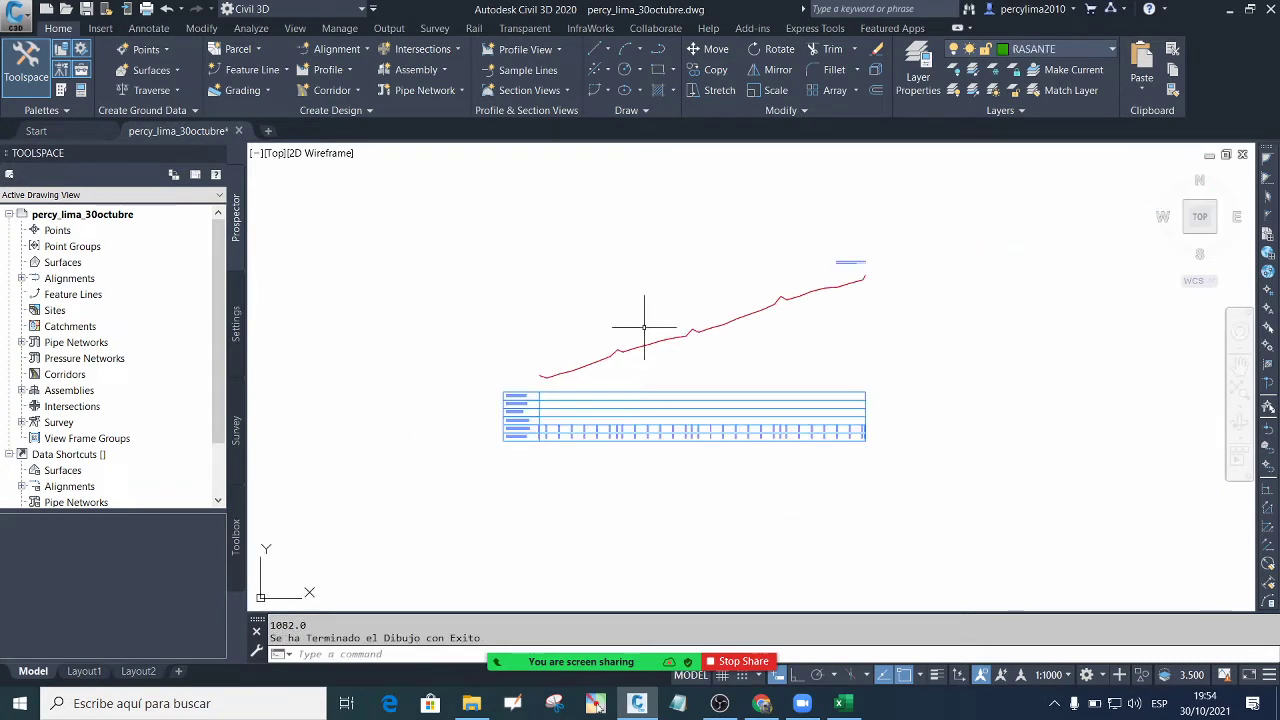
scroll(525, 435, up, 5)
scroll(607, 413, down, 1)
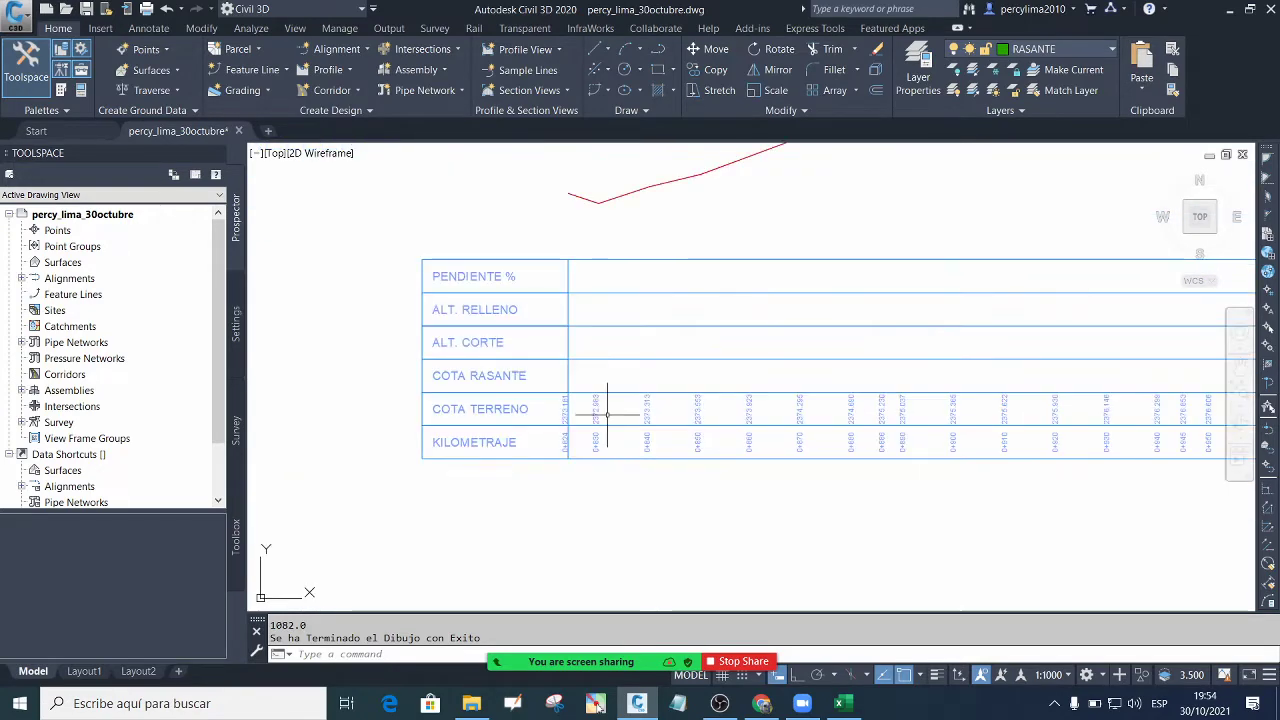
scroll(598, 405, down, 2)
scroll(549, 337, up, 7)
scroll(537, 290, down, 4)
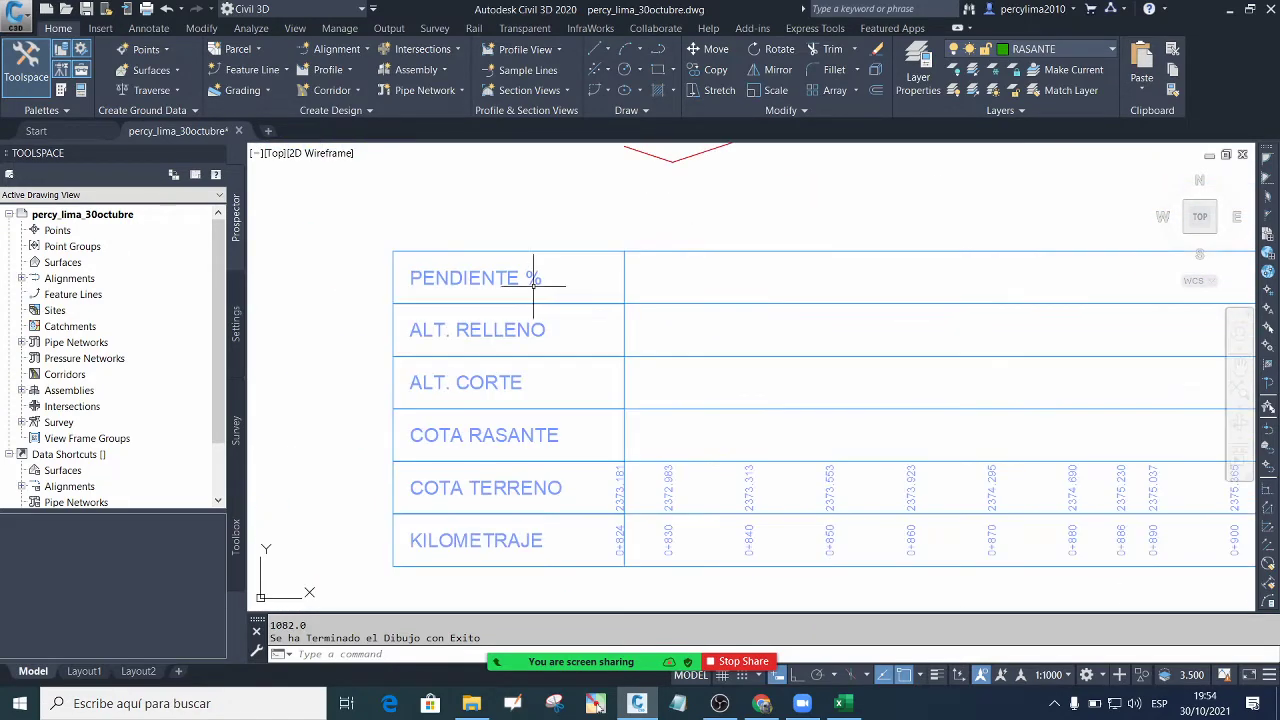
scroll(488, 306, down, 2)
scroll(487, 305, up, 2)
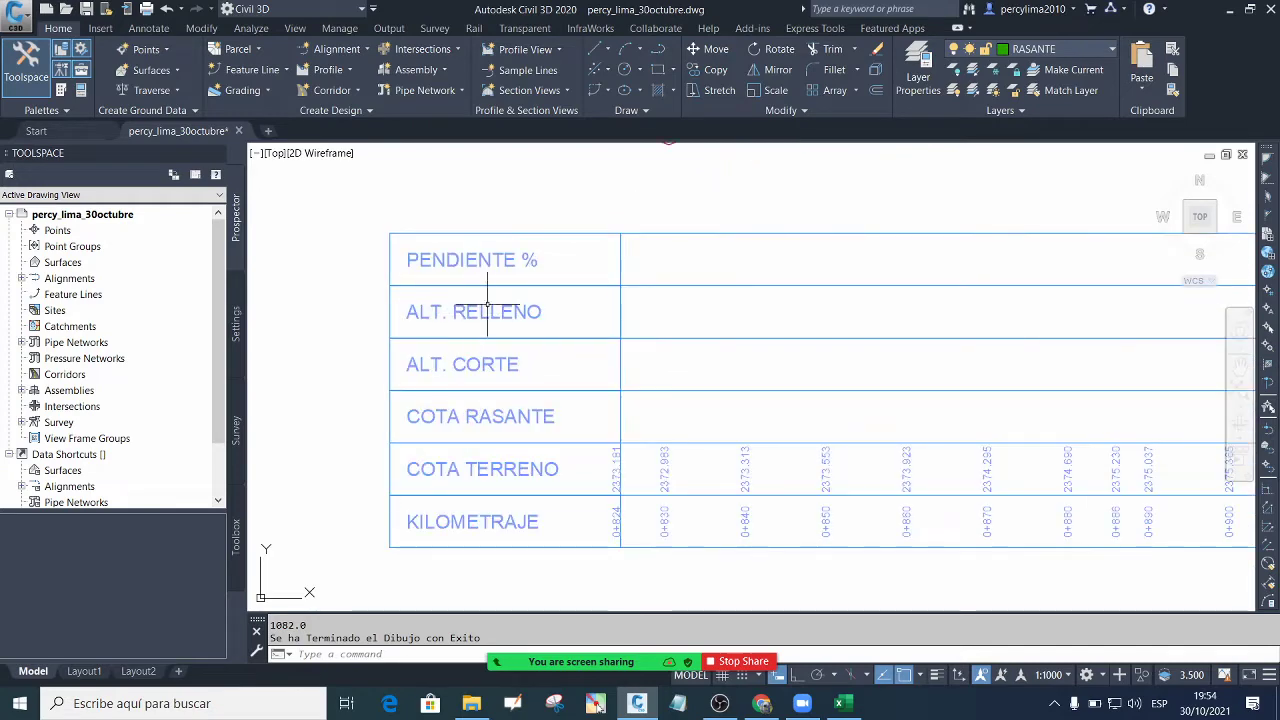
scroll(495, 360, down, 2)
scroll(506, 353, up, 2)
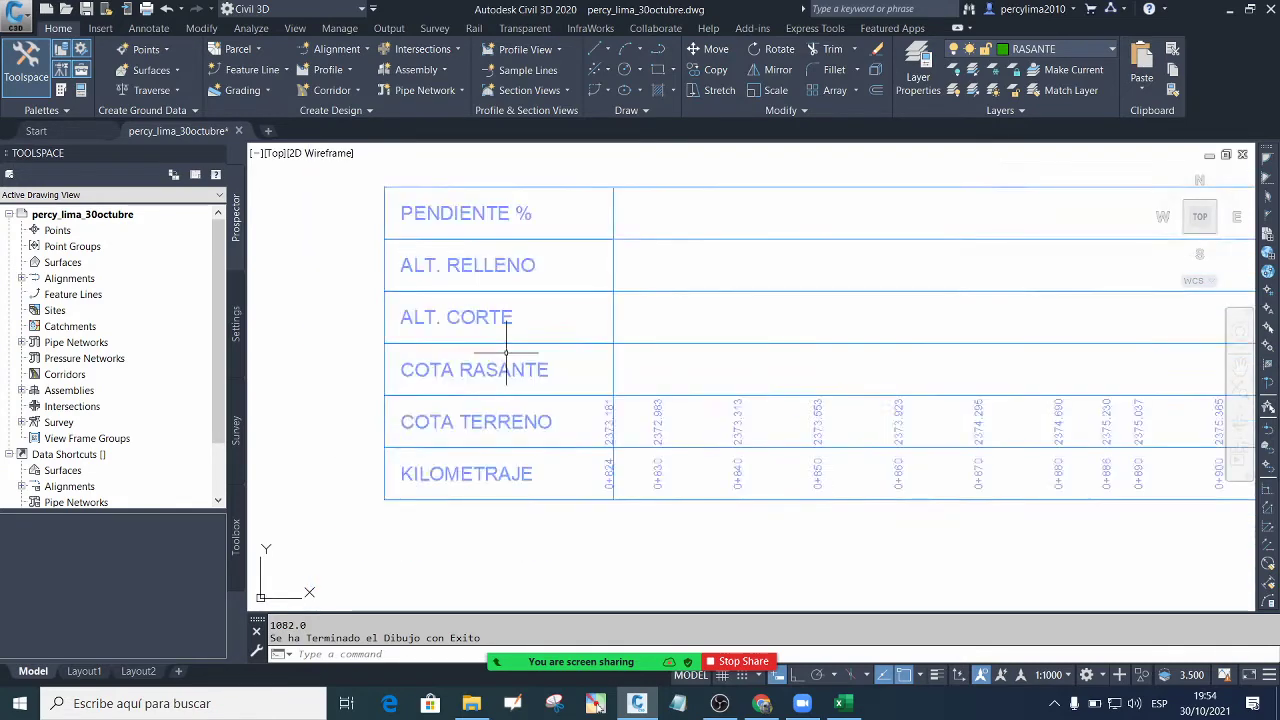
scroll(506, 353, down, 2)
scroll(500, 380, up, 4)
scroll(490, 405, down, 2)
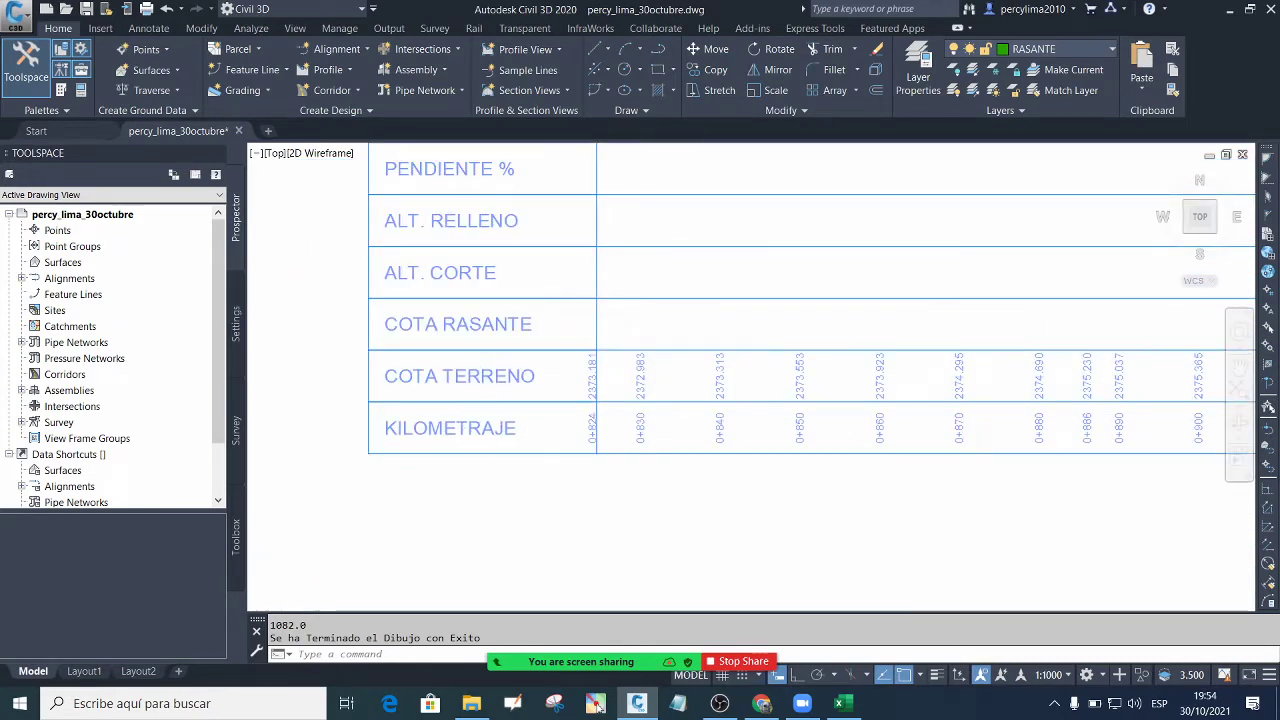
Inspect the COTA TERRENO and KILOMETRAJE values at the first stations of the profile table
scroll(490, 405, up, 2)
scroll(491, 429, down, 4)
scroll(514, 429, up, 4)
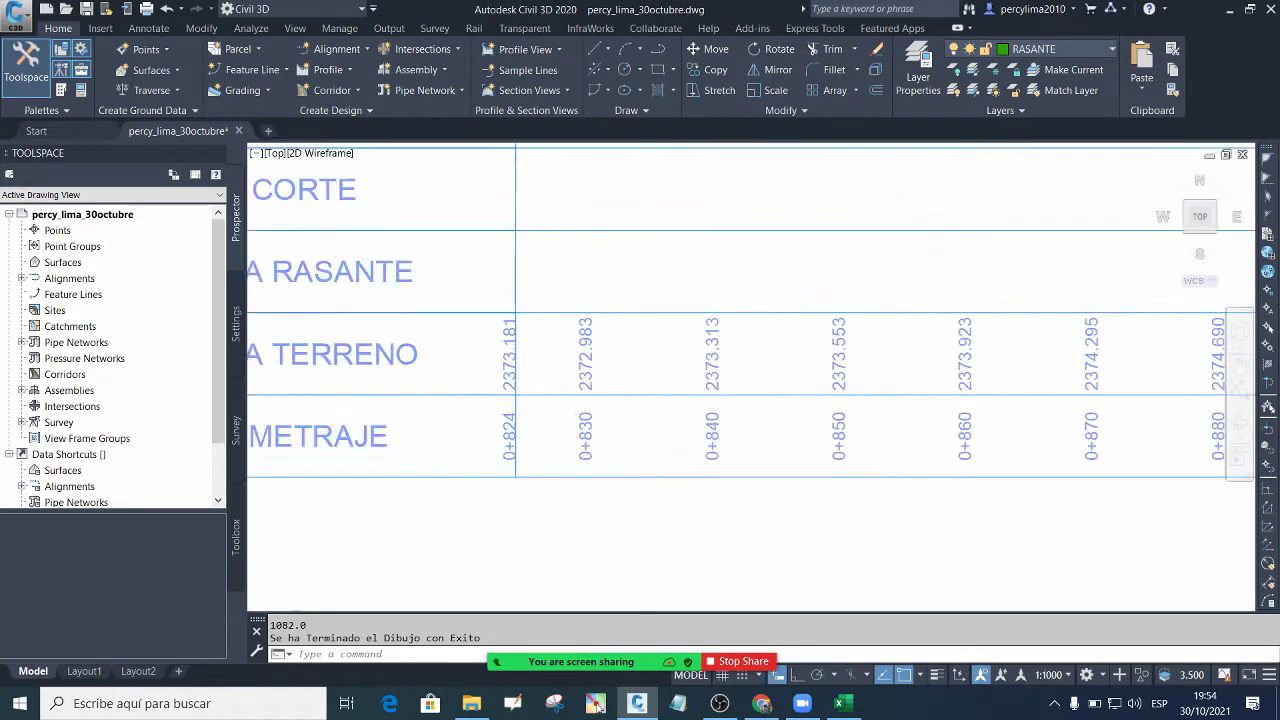
scroll(543, 443, up, 4)
scroll(512, 443, down, 3)
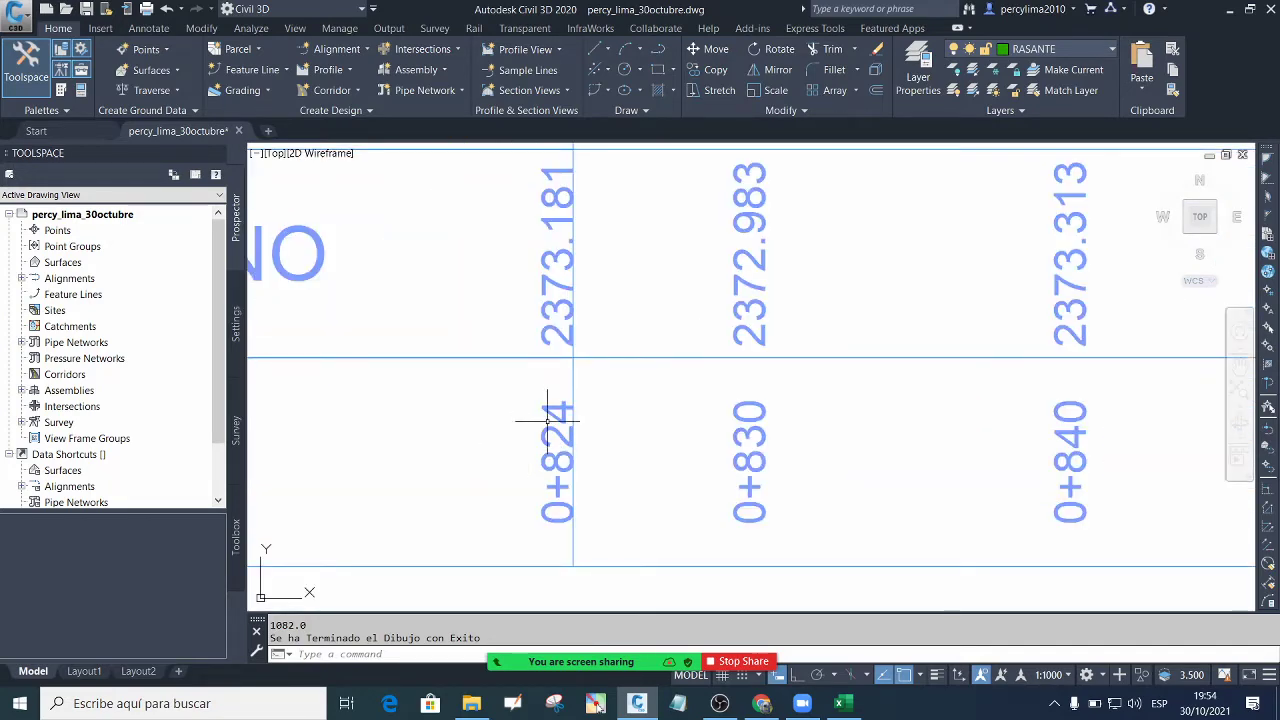
scroll(556, 270, down, 8)
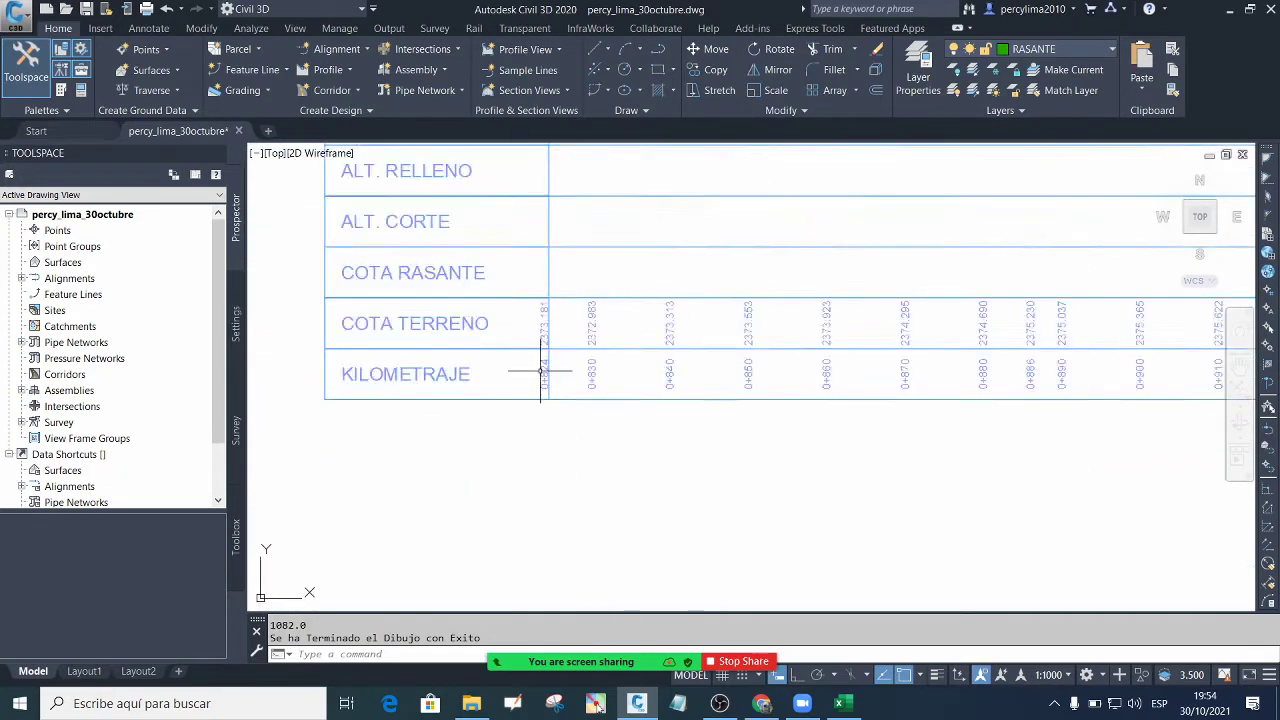
scroll(588, 341, up, 2)
scroll(560, 300, up, 4)
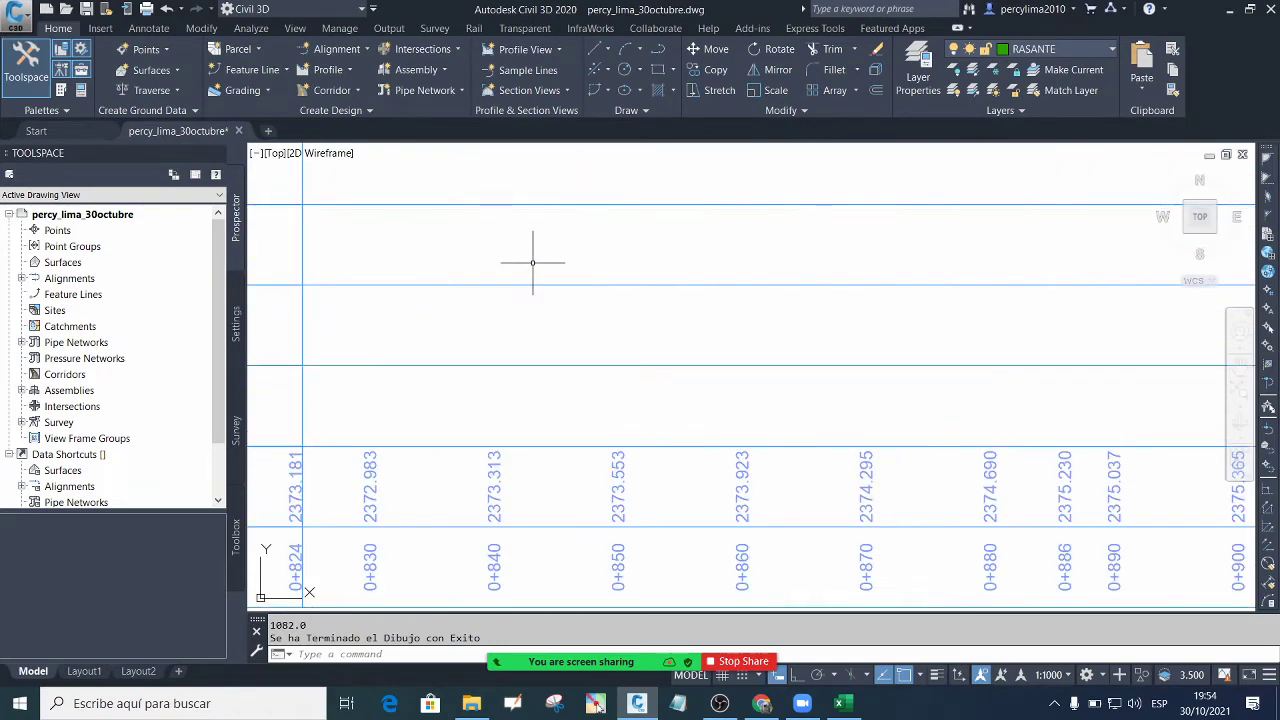
Review the terrain profile line above the table, from the full view to its starting end
scroll(586, 391, down, 5)
scroll(766, 343, up, 3)
scroll(586, 363, down, 3)
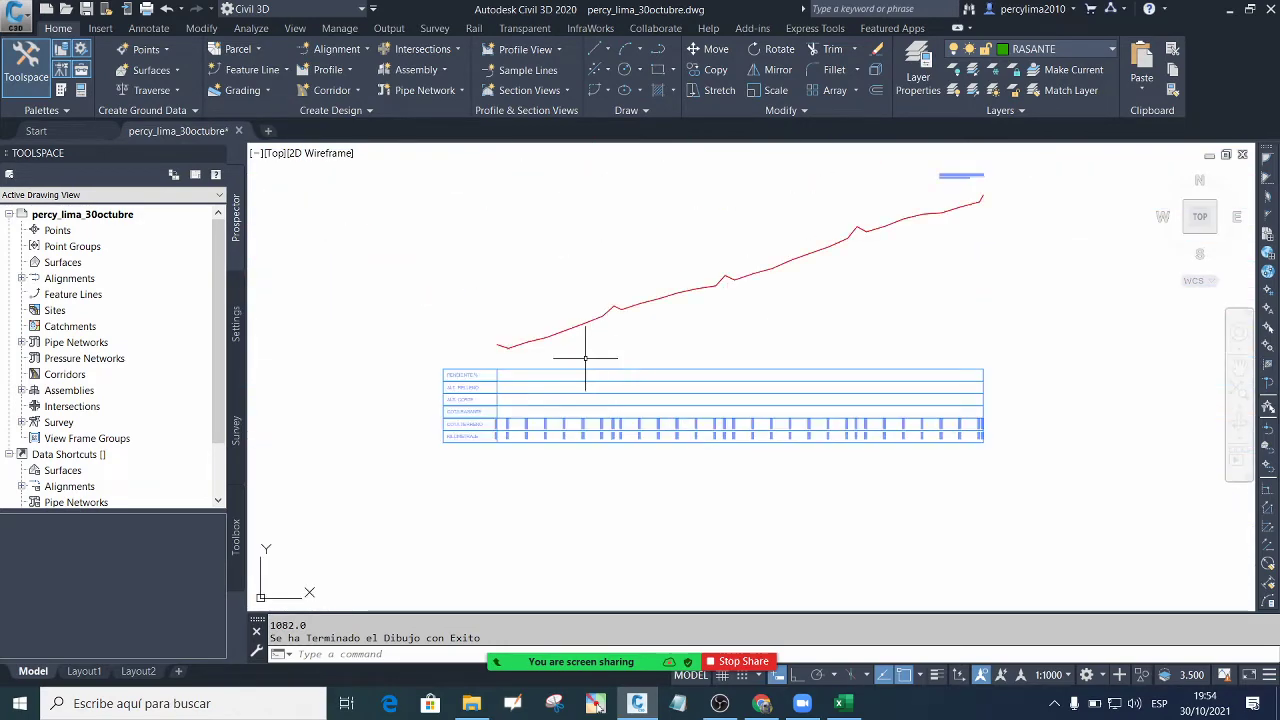
scroll(629, 366, up, 3)
scroll(590, 365, down, 3)
scroll(573, 364, up, 2)
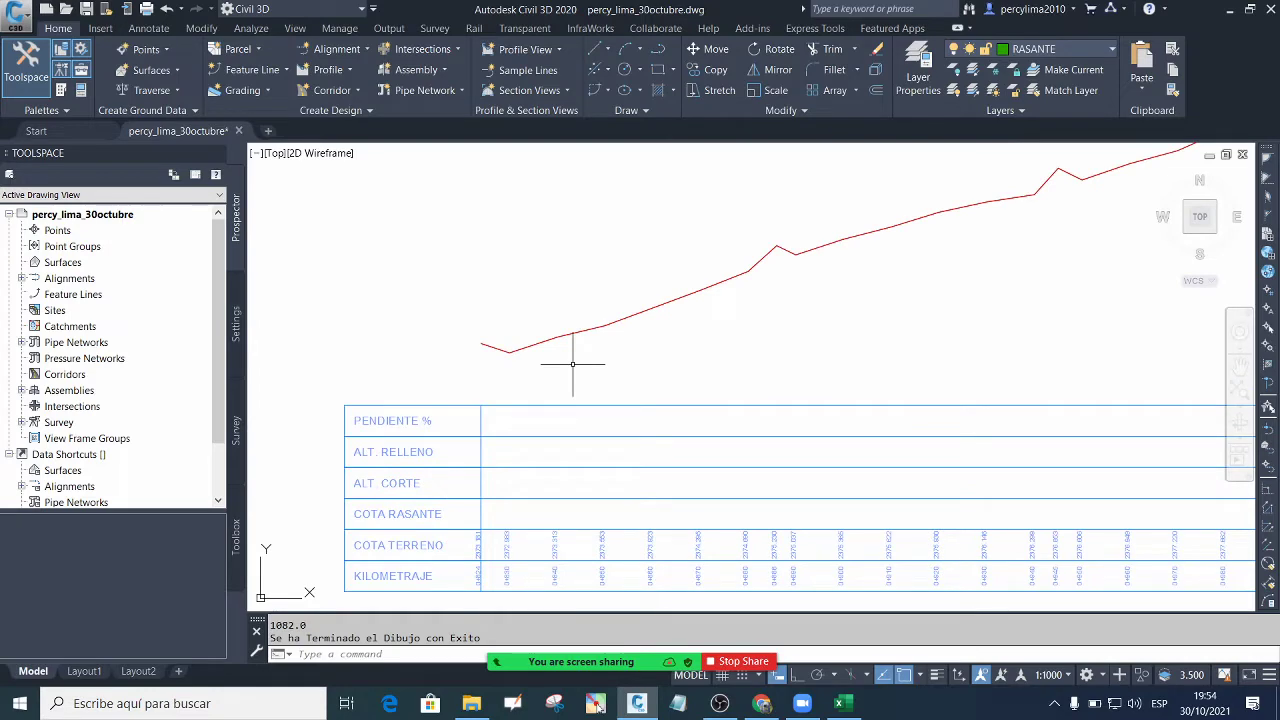
scroll(559, 356, up, 2)
scroll(509, 357, down, 3)
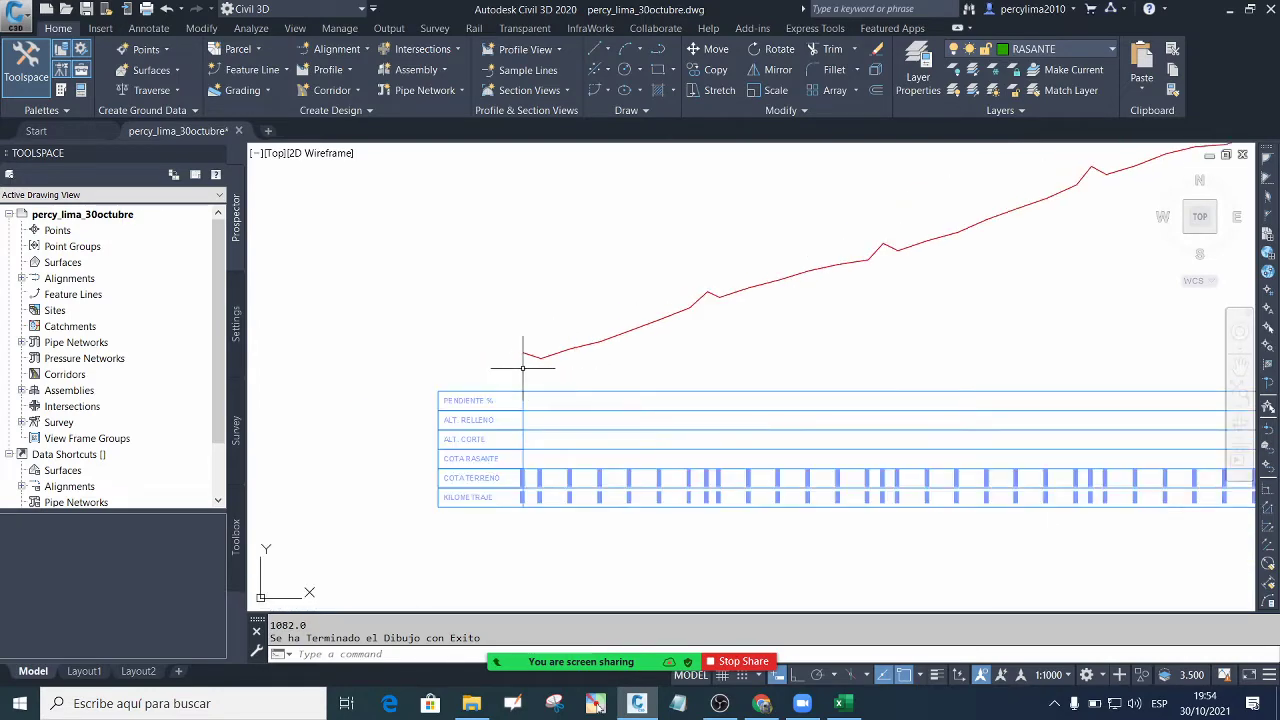
scroll(523, 366, up, 2)
scroll(573, 366, down, 2)
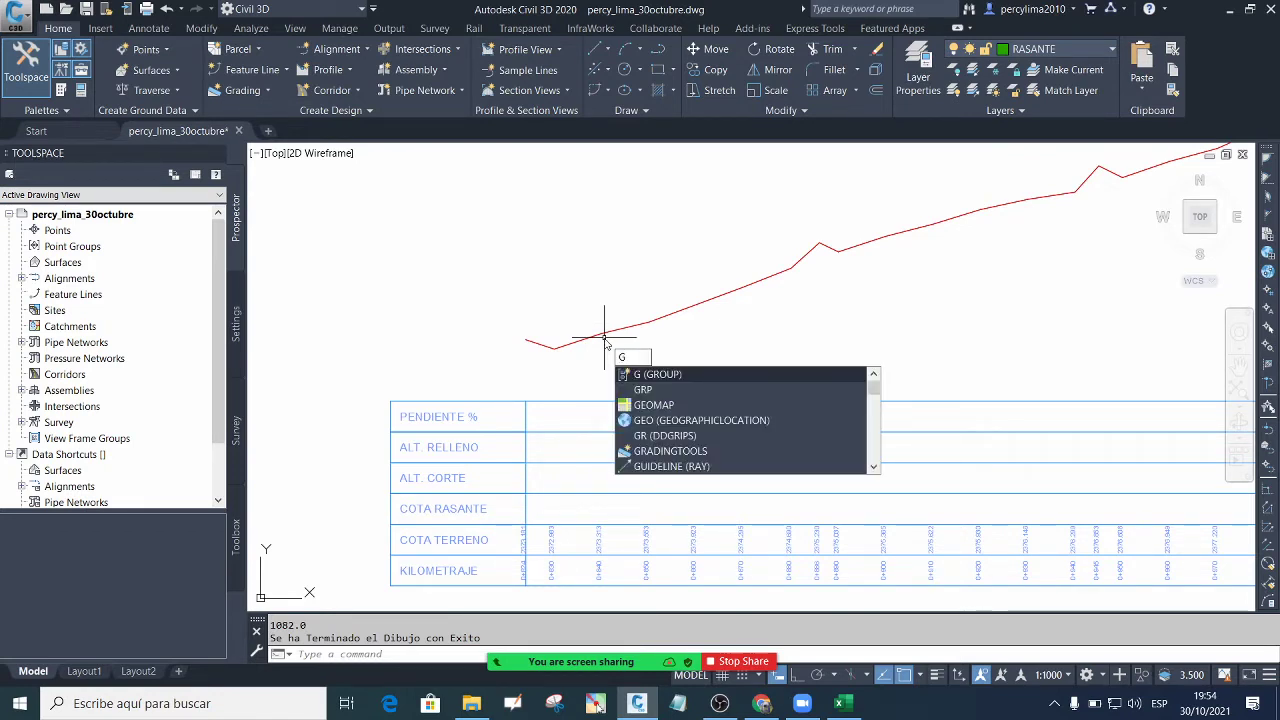
Generate the grid for the current longitudinal profile with the GRP command, using the Actual function and Automatico grid spacing
click(641, 389)
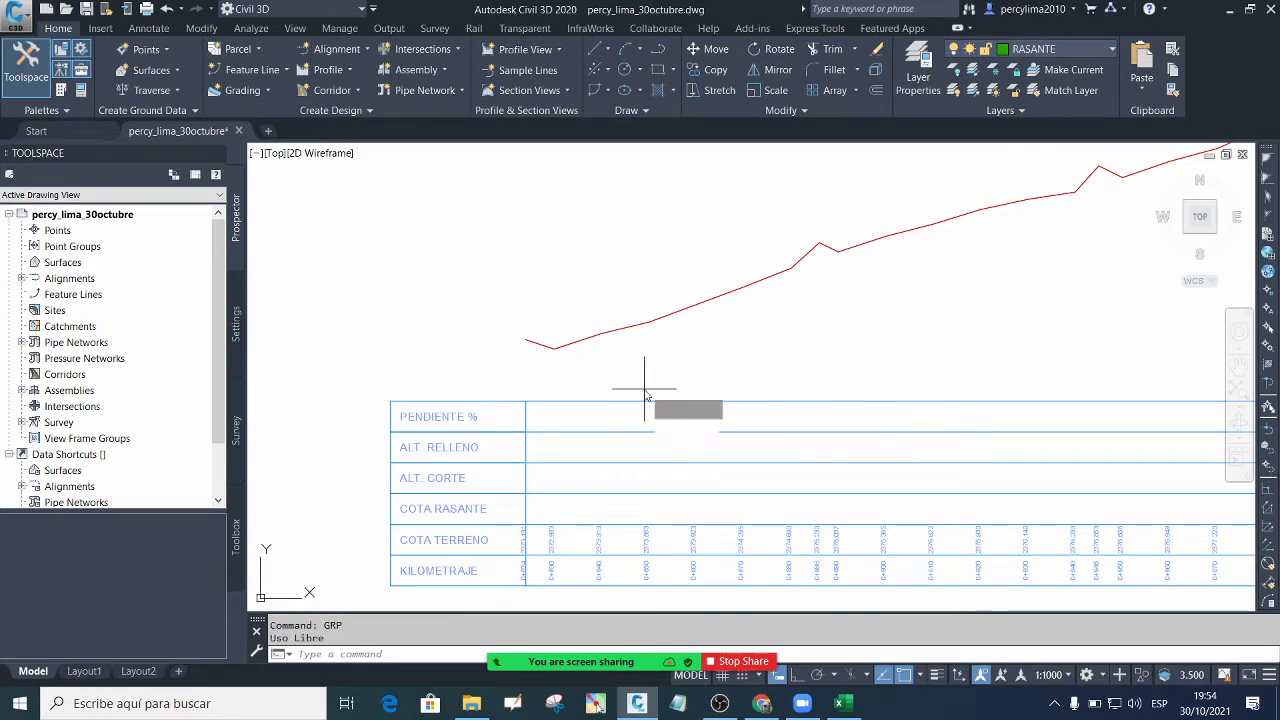
click(687, 430)
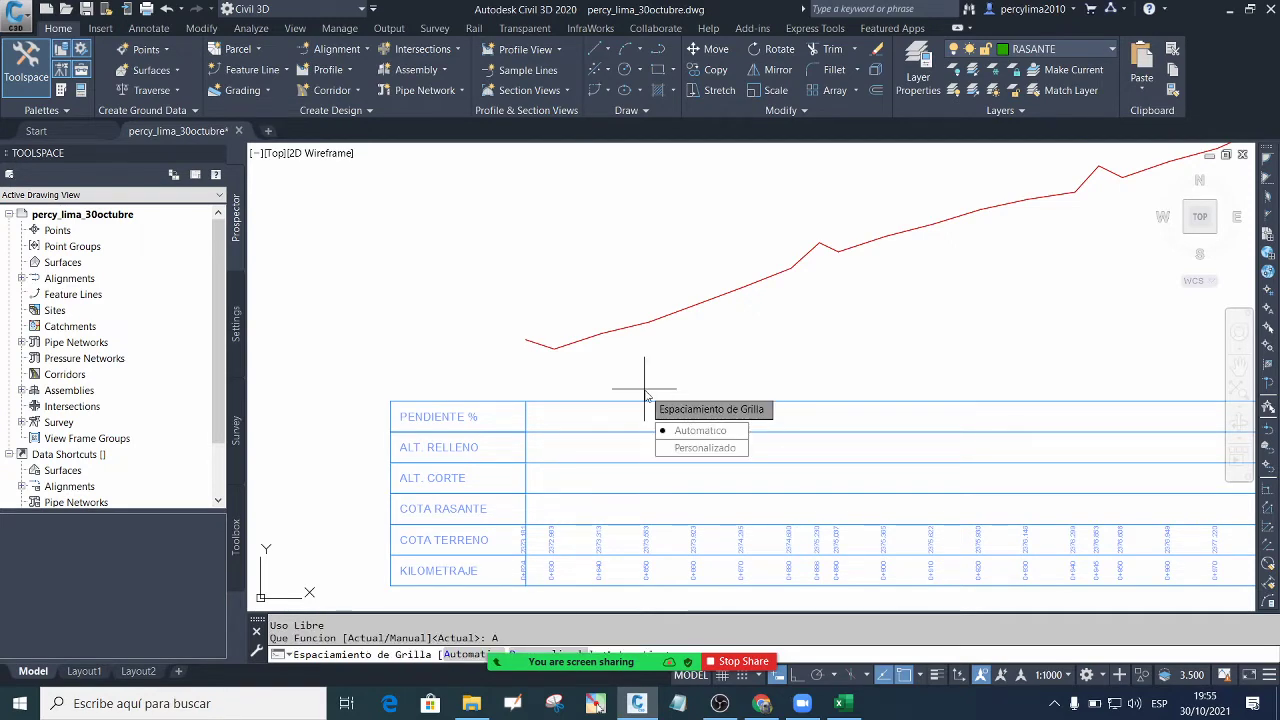
key(Return)
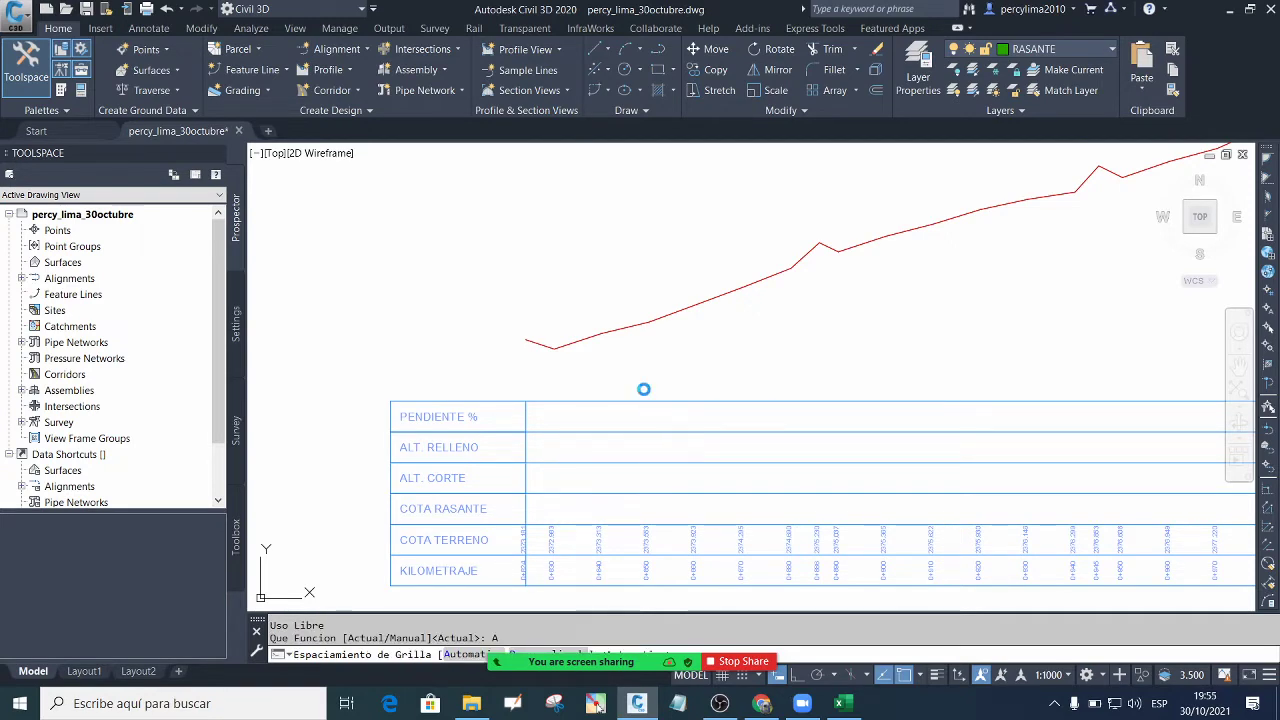
Examine the generated grid, its elevation labels along the ground line, and the profile title with its horizontal and vertical scales
scroll(645, 320, up, 6)
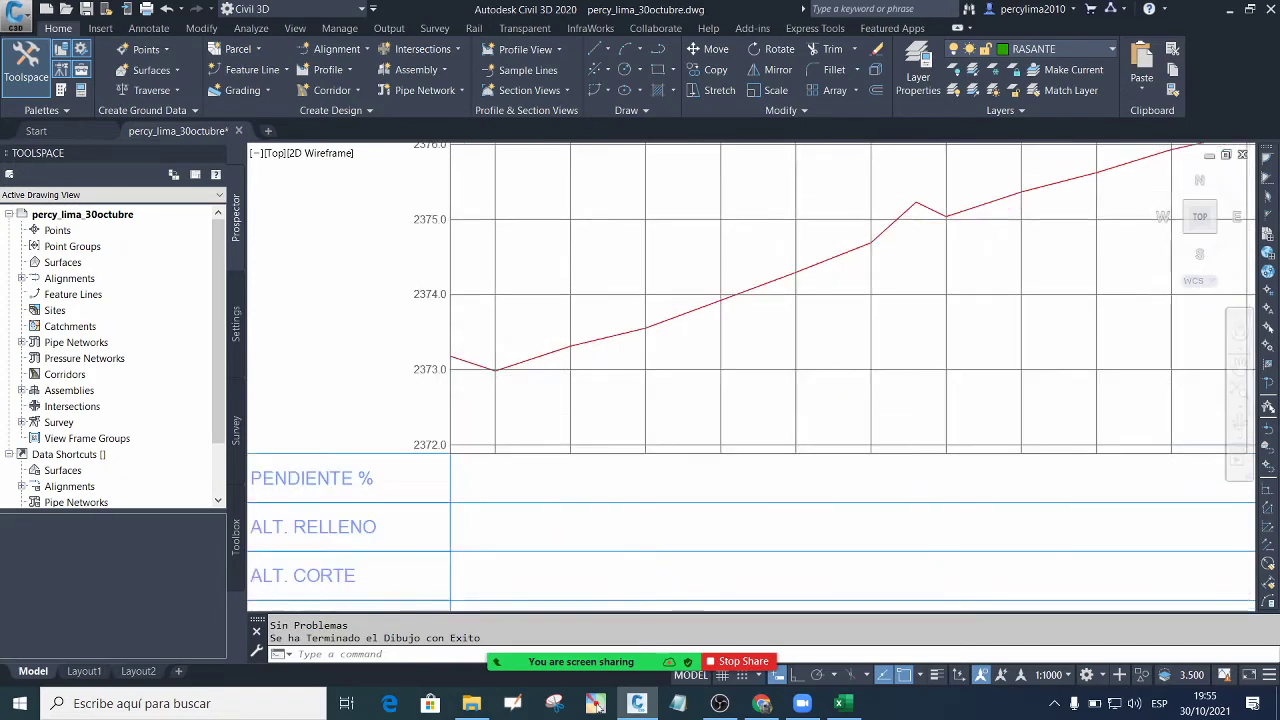
scroll(550, 378, up, 4)
scroll(566, 398, up, 2)
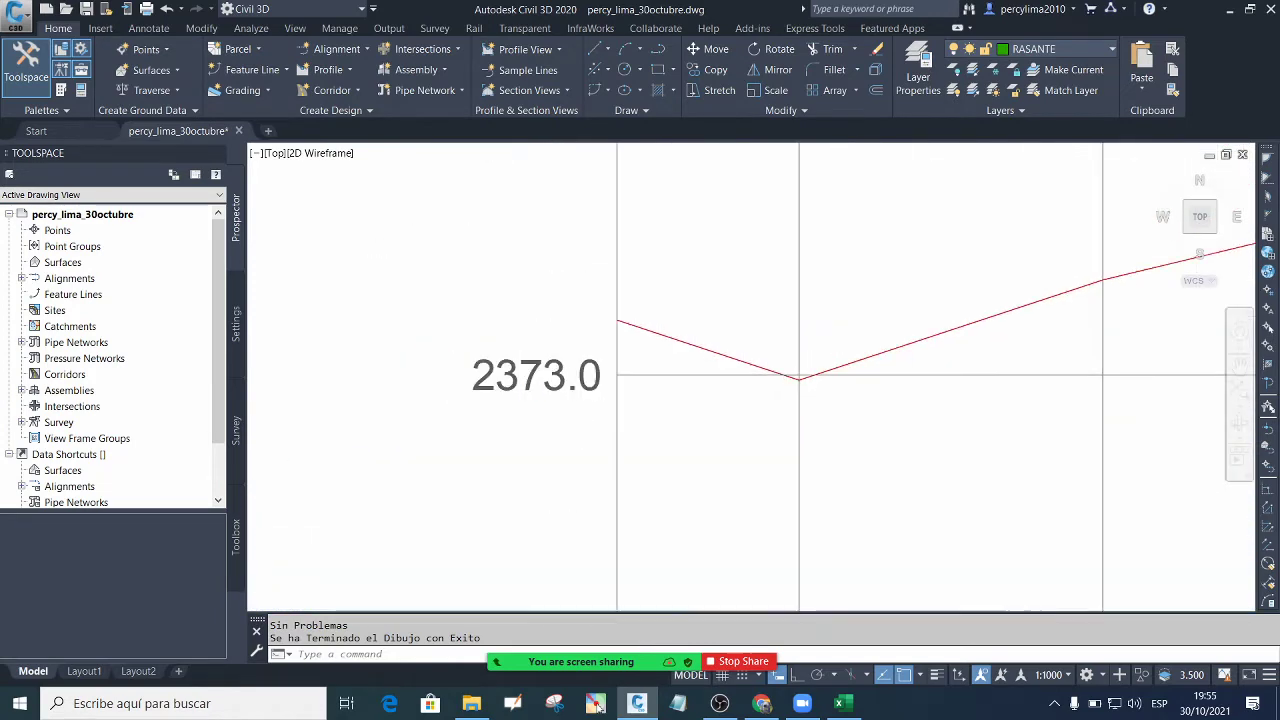
scroll(580, 370, down, 8)
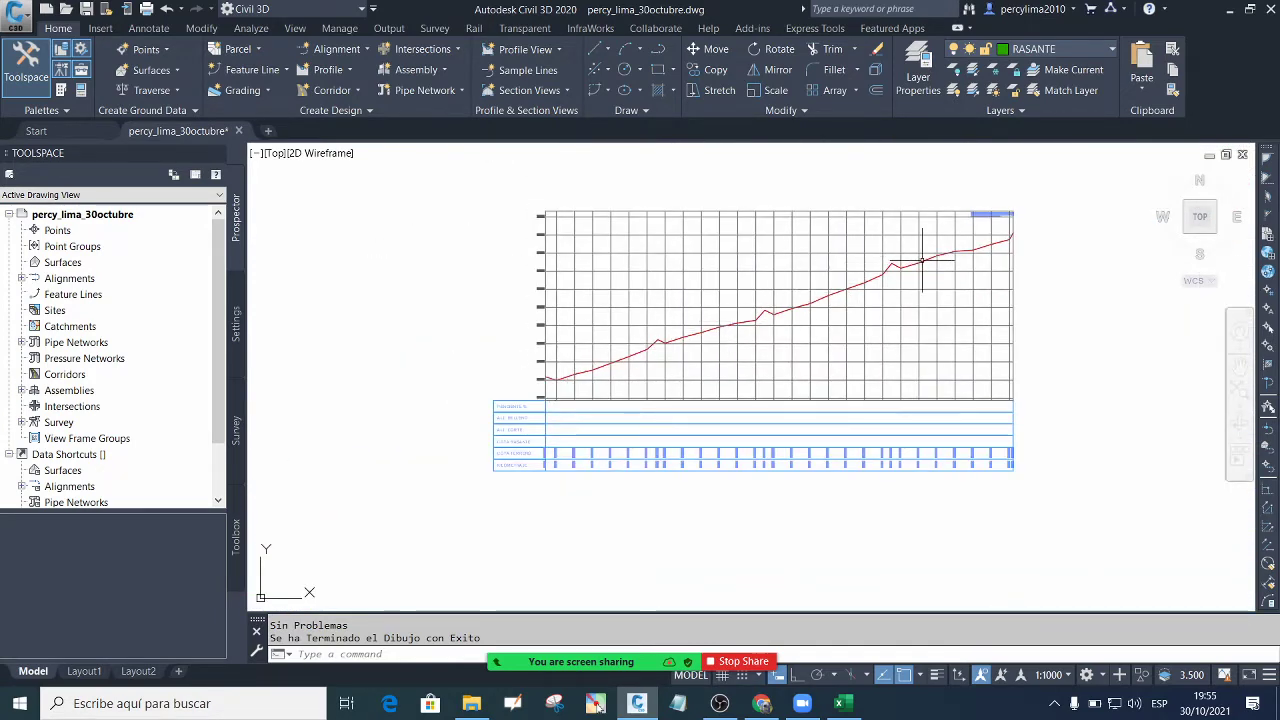
scroll(560, 374, up, 5)
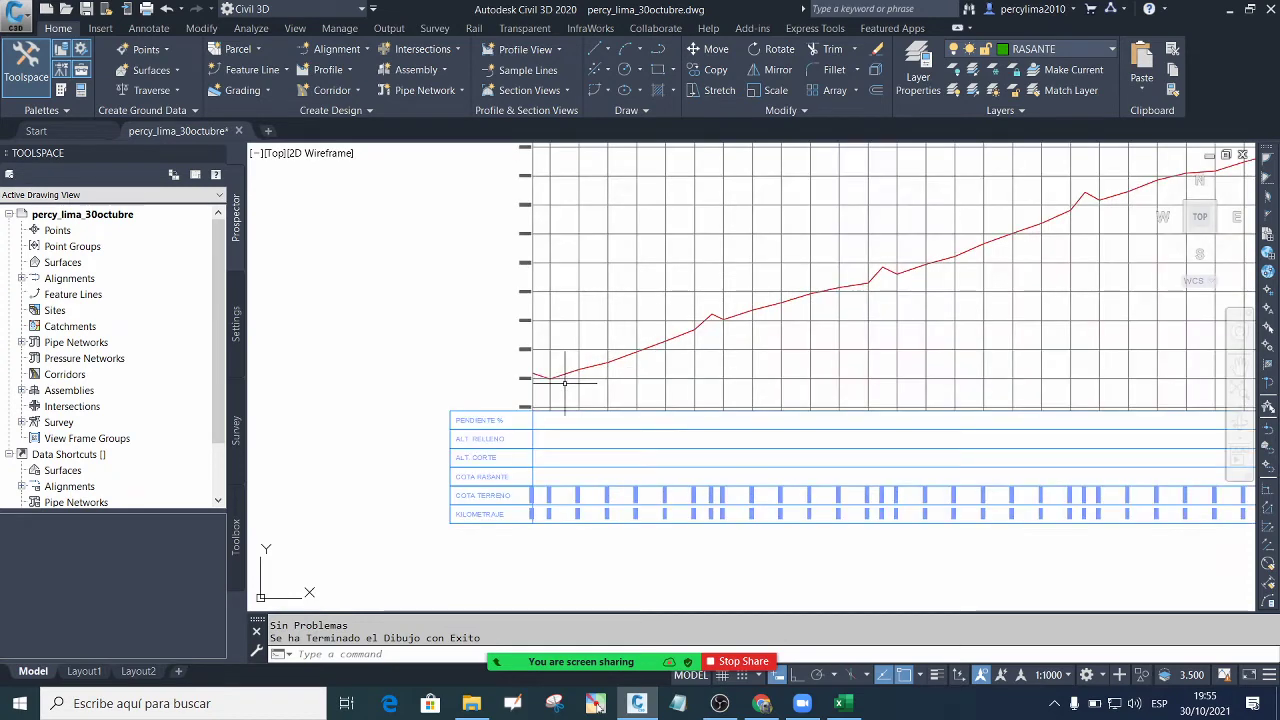
scroll(535, 380, up, 3)
scroll(681, 320, down, 7)
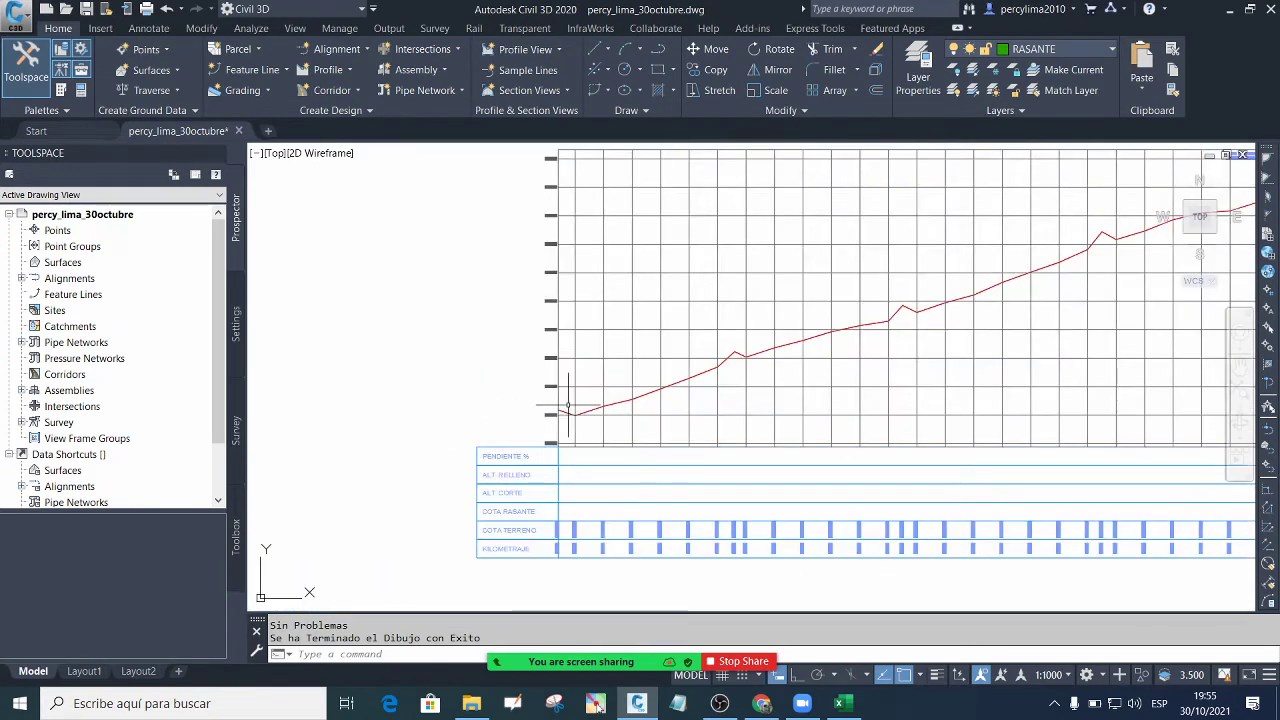
scroll(845, 318, up, 10)
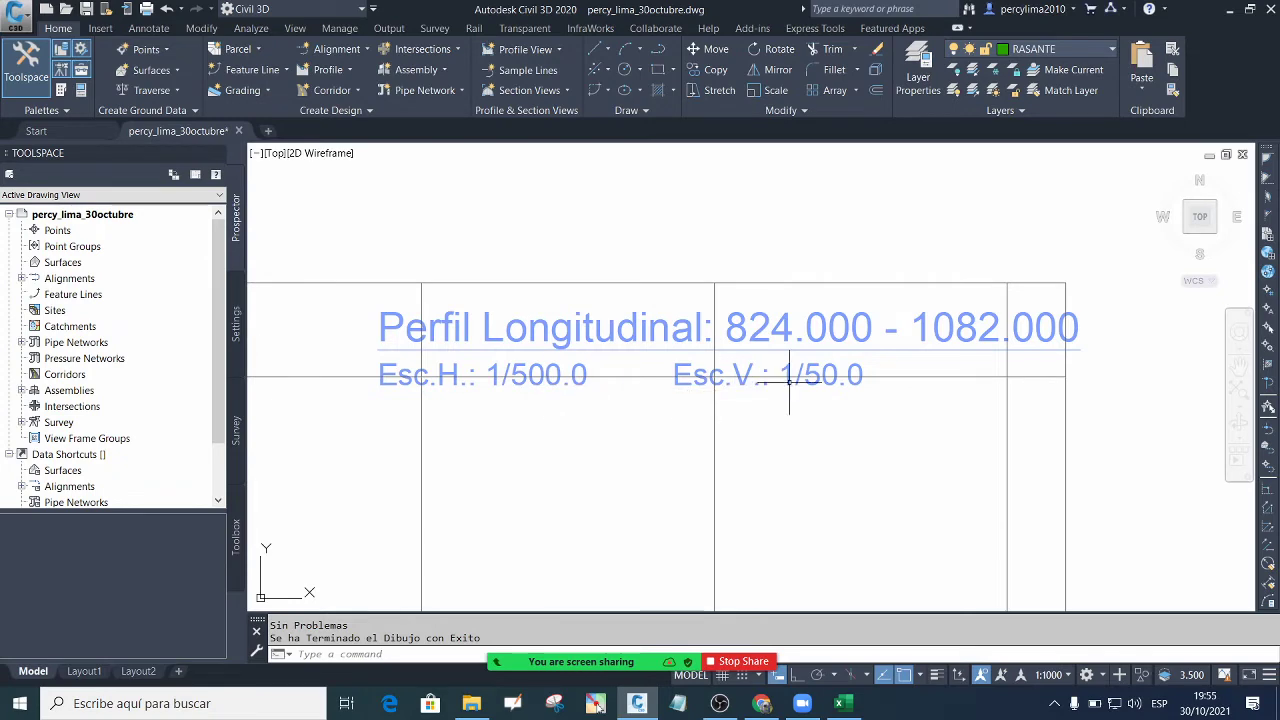
scroll(818, 358, down, 5)
scroll(677, 374, up, 3)
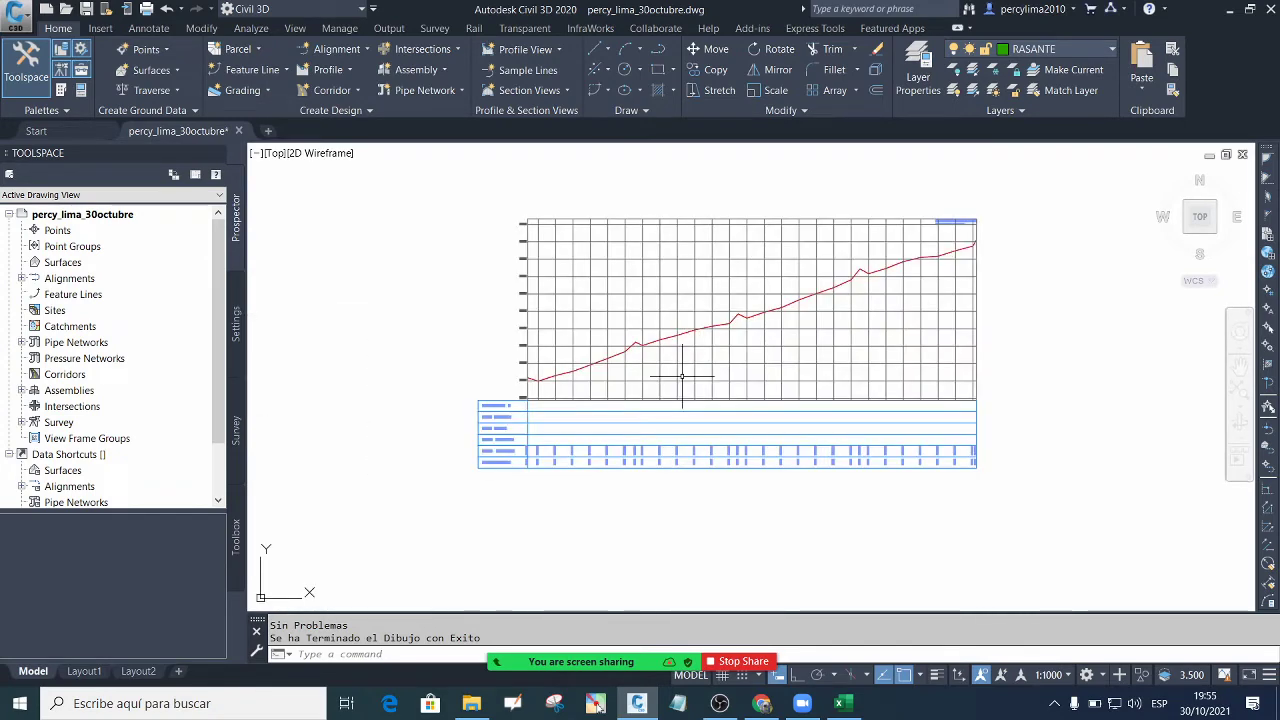
Examine the data table beneath the profile, from the PENDIENTE % row down to COTA TERRENO and KILOMETRAJE
scroll(512, 413, up, 2)
scroll(584, 466, up, 3)
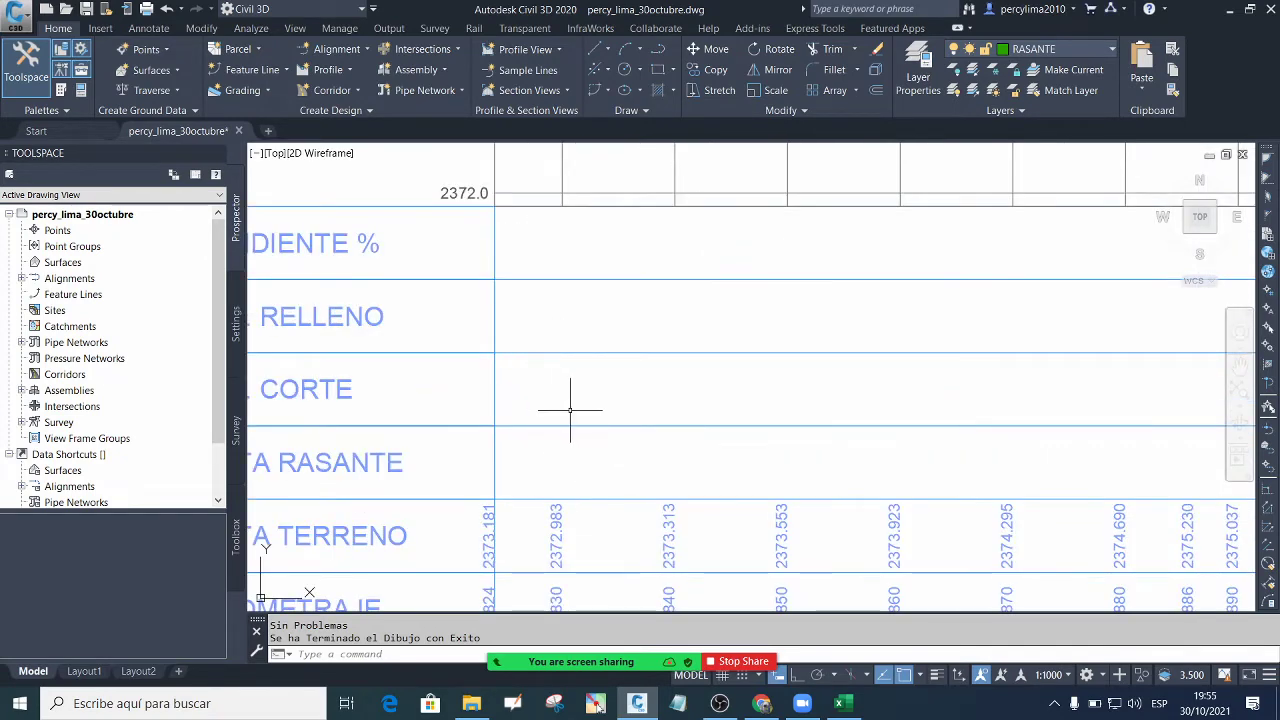
scroll(578, 418, down, 5)
scroll(581, 423, up, 1)
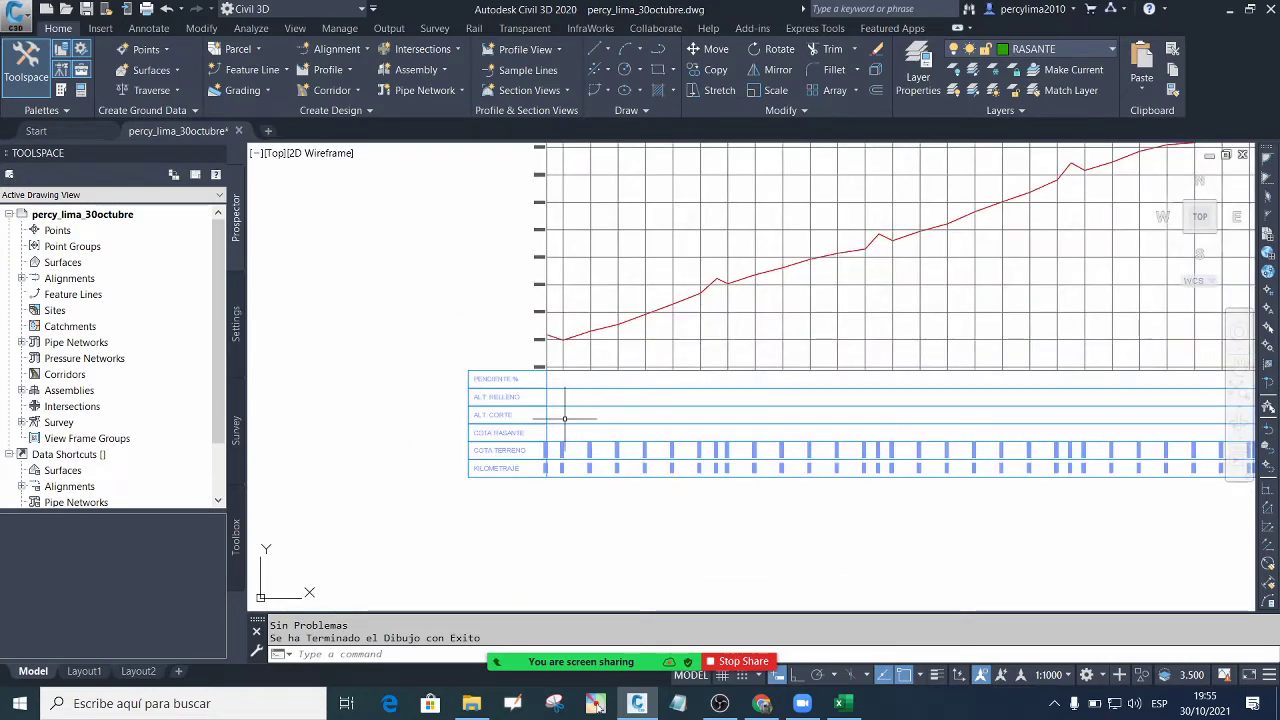
scroll(565, 418, down, 4)
scroll(578, 410, up, 3)
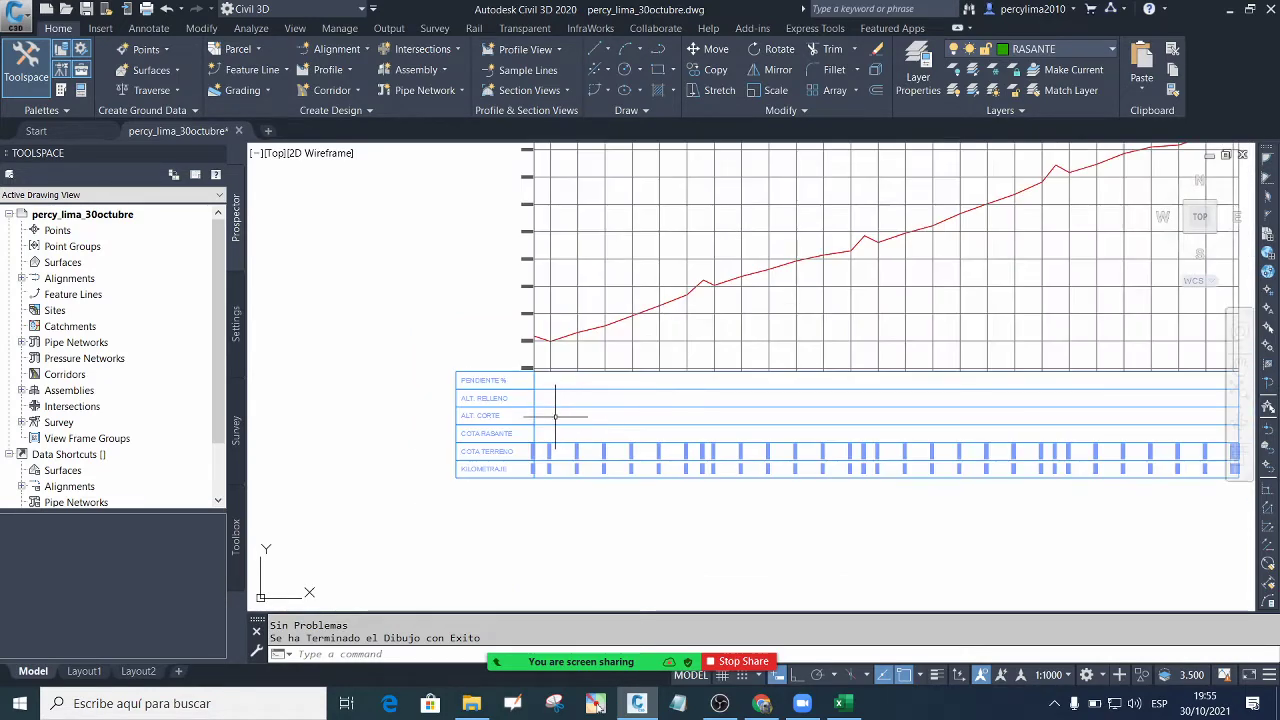
scroll(555, 416, down, 4)
scroll(560, 416, up, 4)
scroll(555, 420, down, 4)
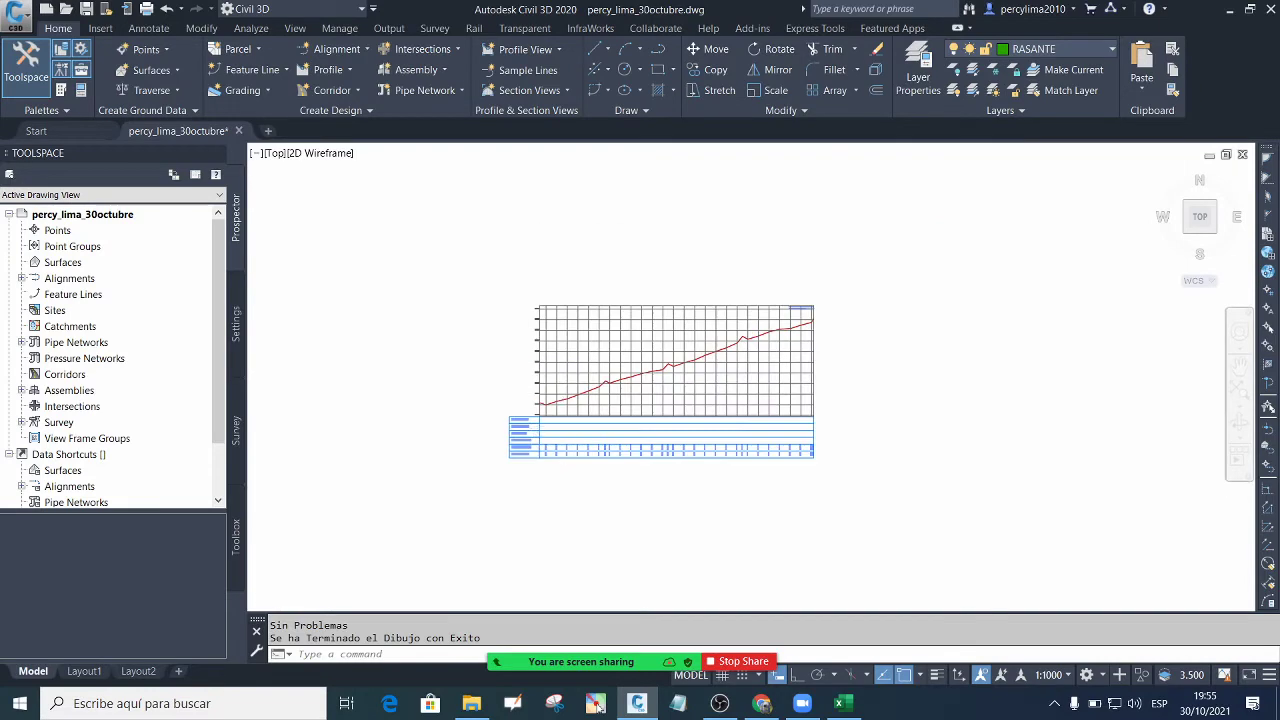
scroll(558, 416, up, 4)
scroll(568, 417, down, 4)
scroll(568, 417, up, 4)
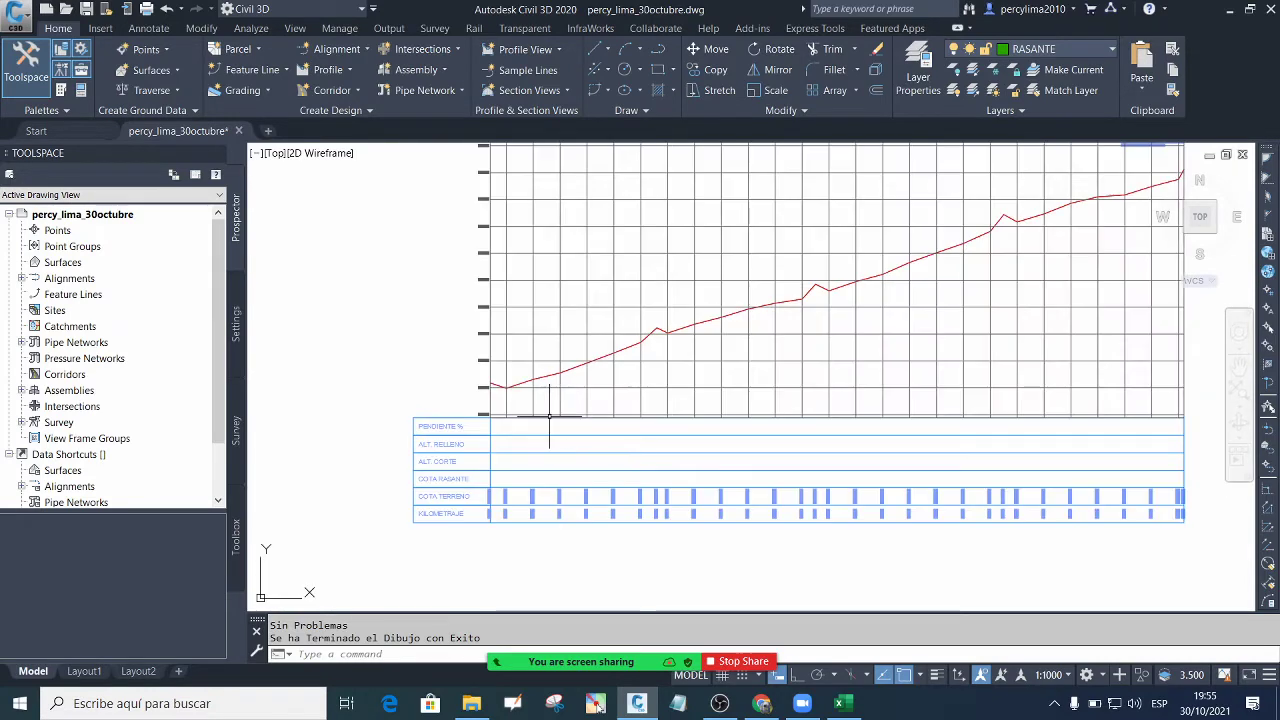
scroll(512, 403, down, 4)
scroll(520, 404, up, 4)
scroll(535, 404, down, 4)
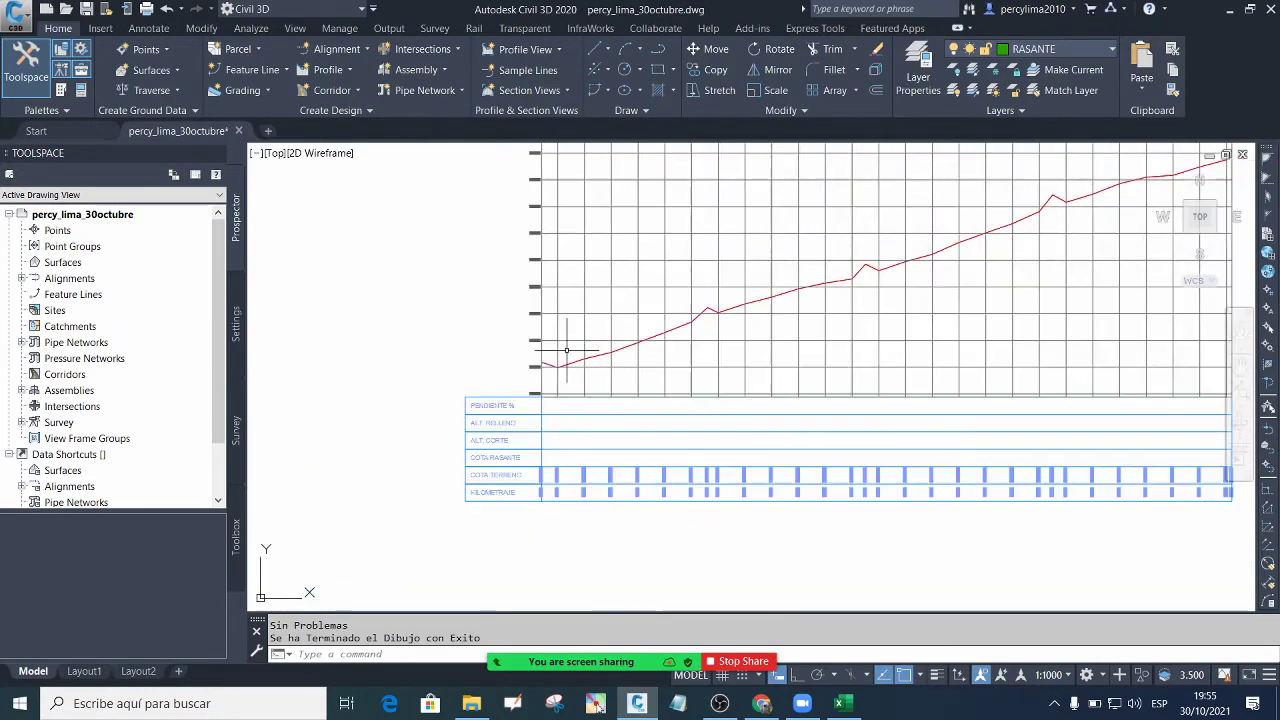
scroll(547, 405, up, 4)
scroll(547, 405, up, 4)
scroll(534, 400, down, 4)
scroll(529, 430, up, 4)
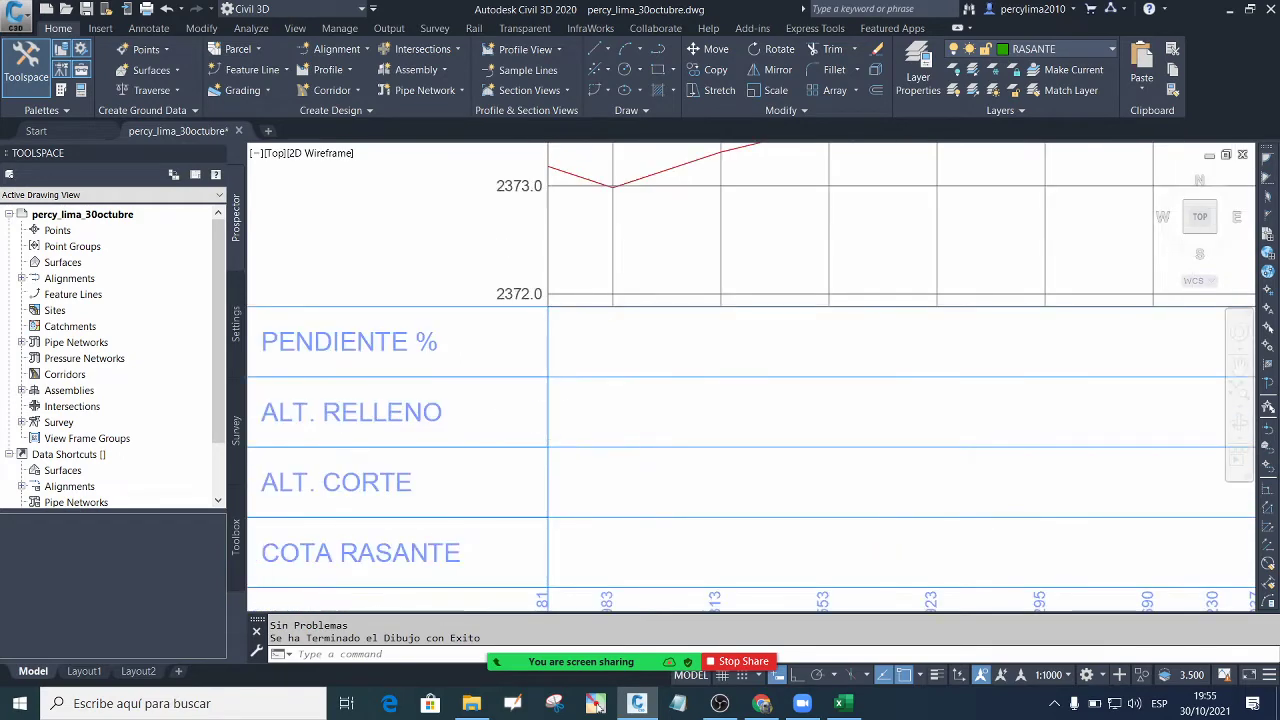
scroll(562, 448, down, 2)
scroll(562, 440, up, 2)
scroll(562, 435, down, 6)
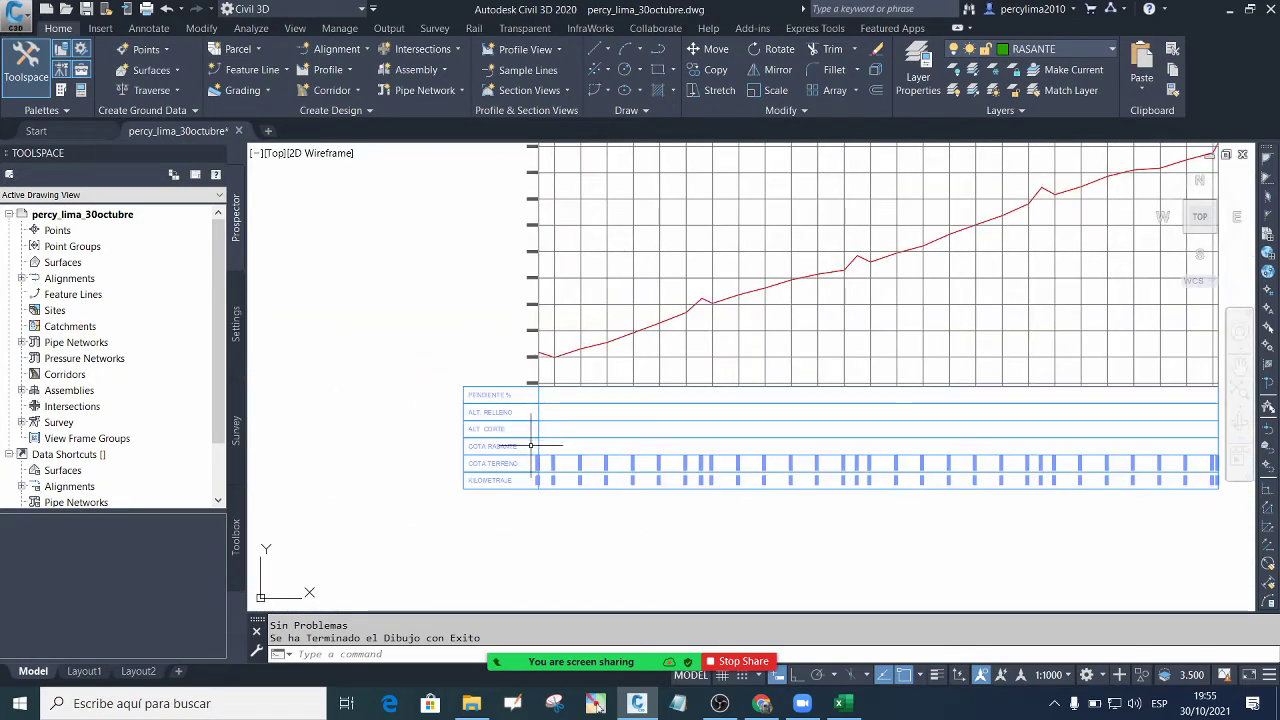
scroll(595, 365, up, 4)
scroll(560, 400, down, 4)
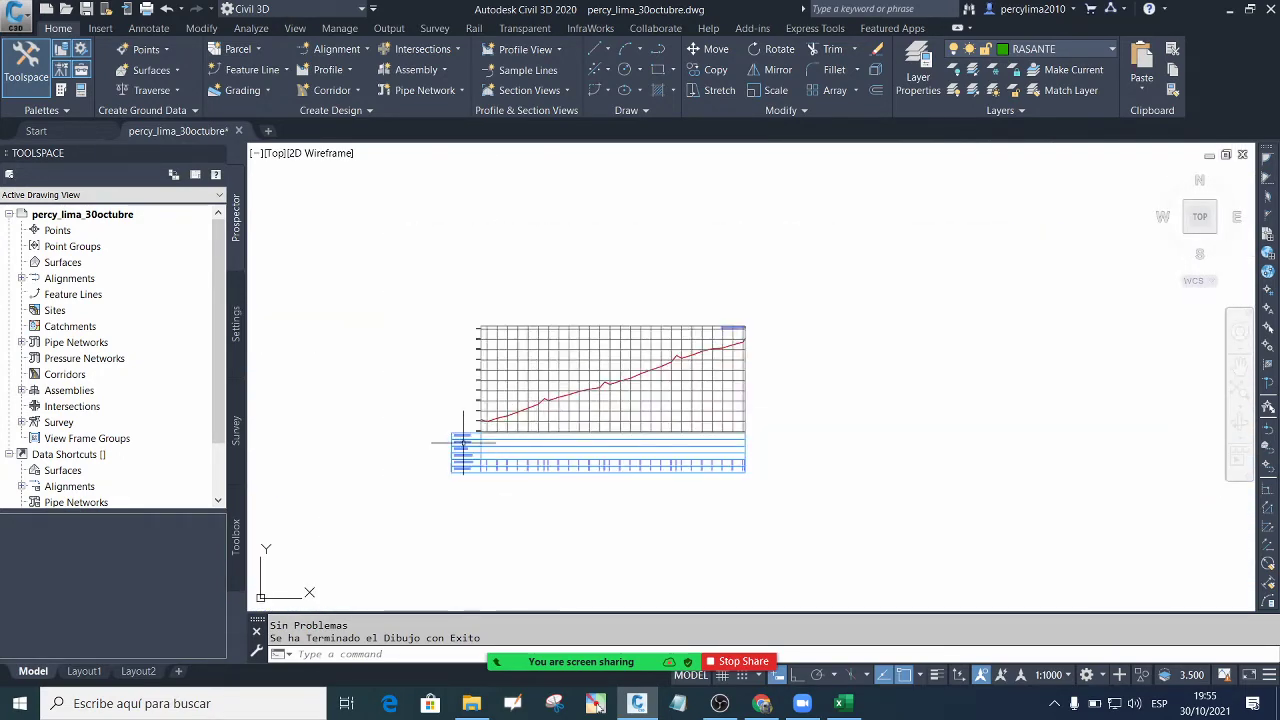
scroll(465, 448, up, 4)
scroll(486, 400, up, 4)
scroll(486, 320, down, 6)
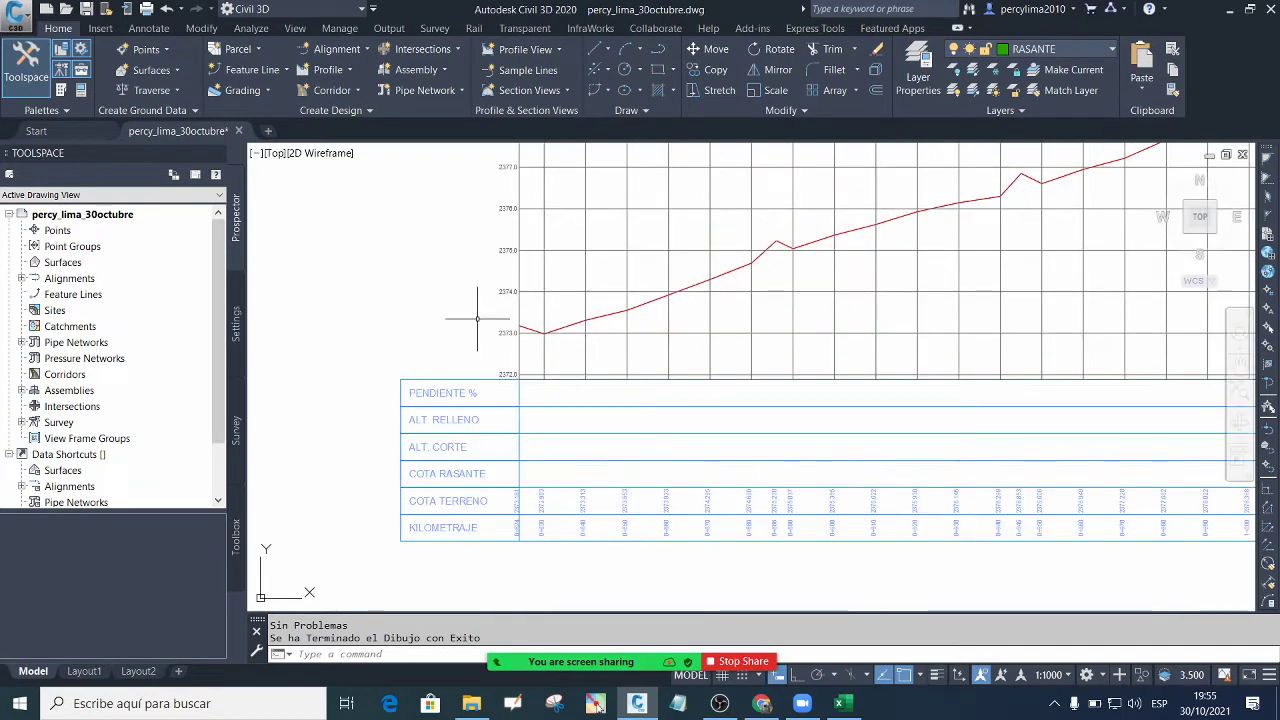
scroll(486, 360, up, 8)
scroll(505, 286, down, 3)
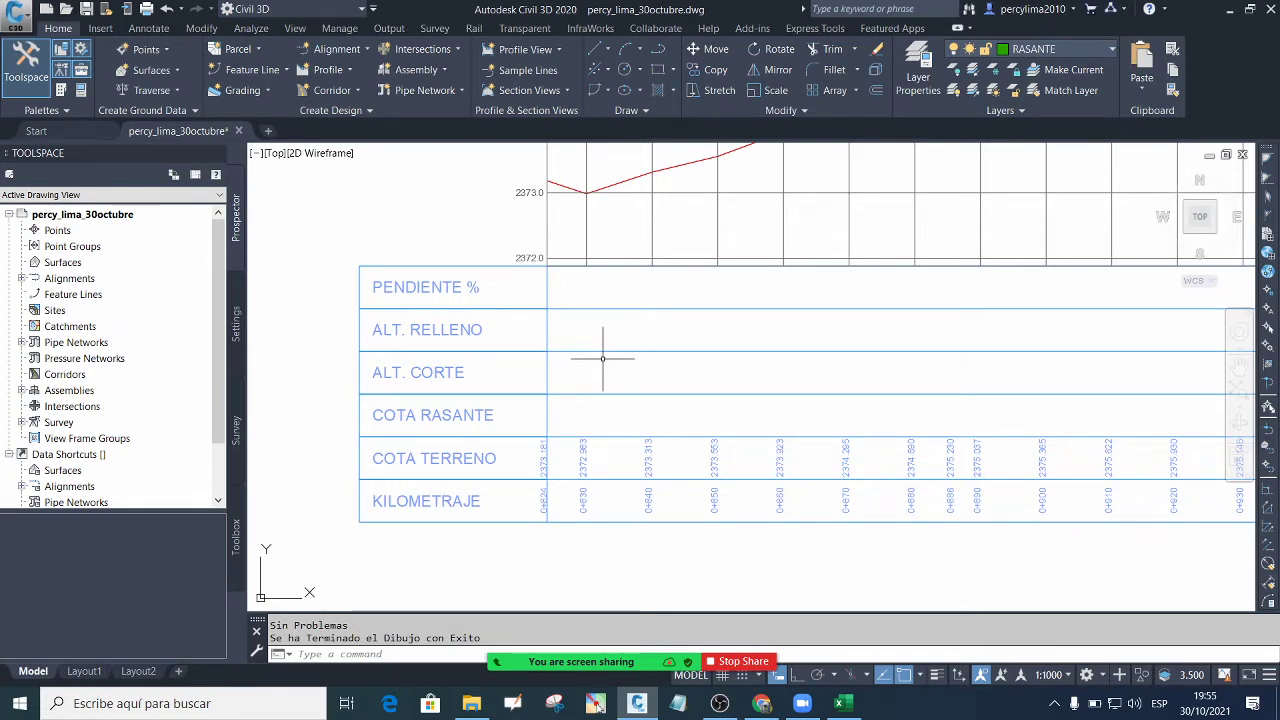
scroll(599, 404, down, 5)
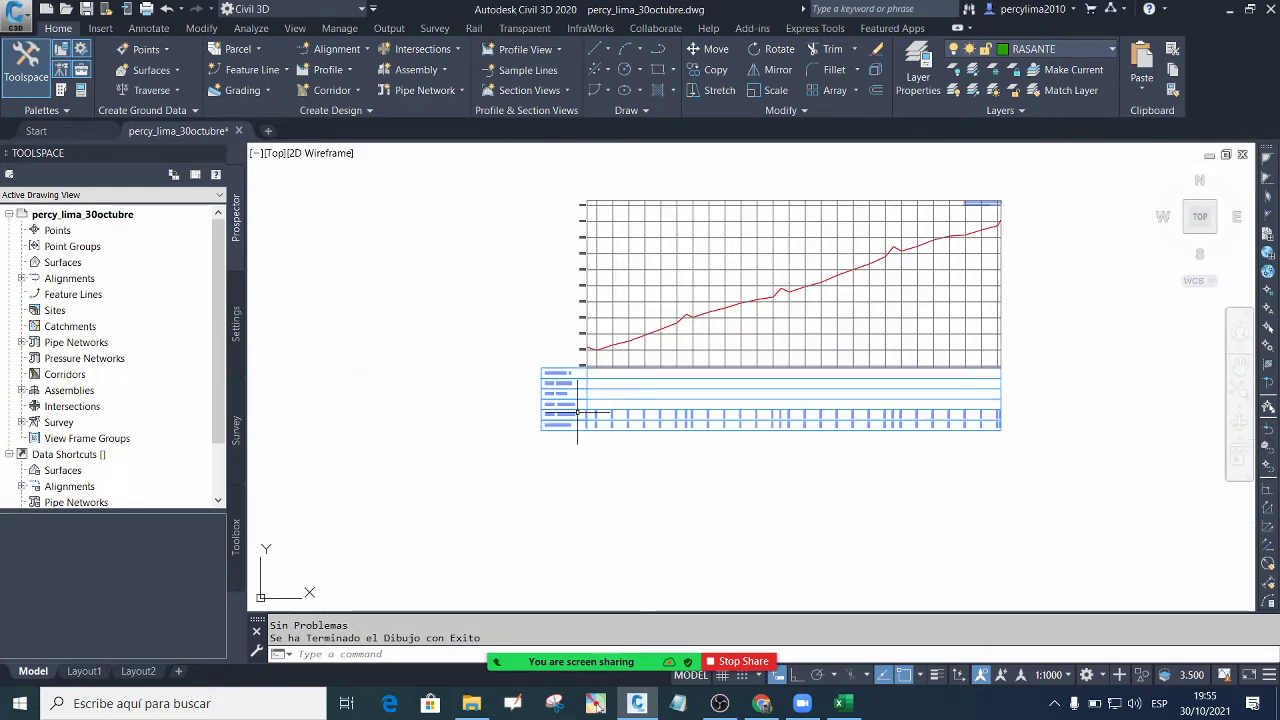
scroll(598, 370, up, 7)
scroll(575, 367, down, 2)
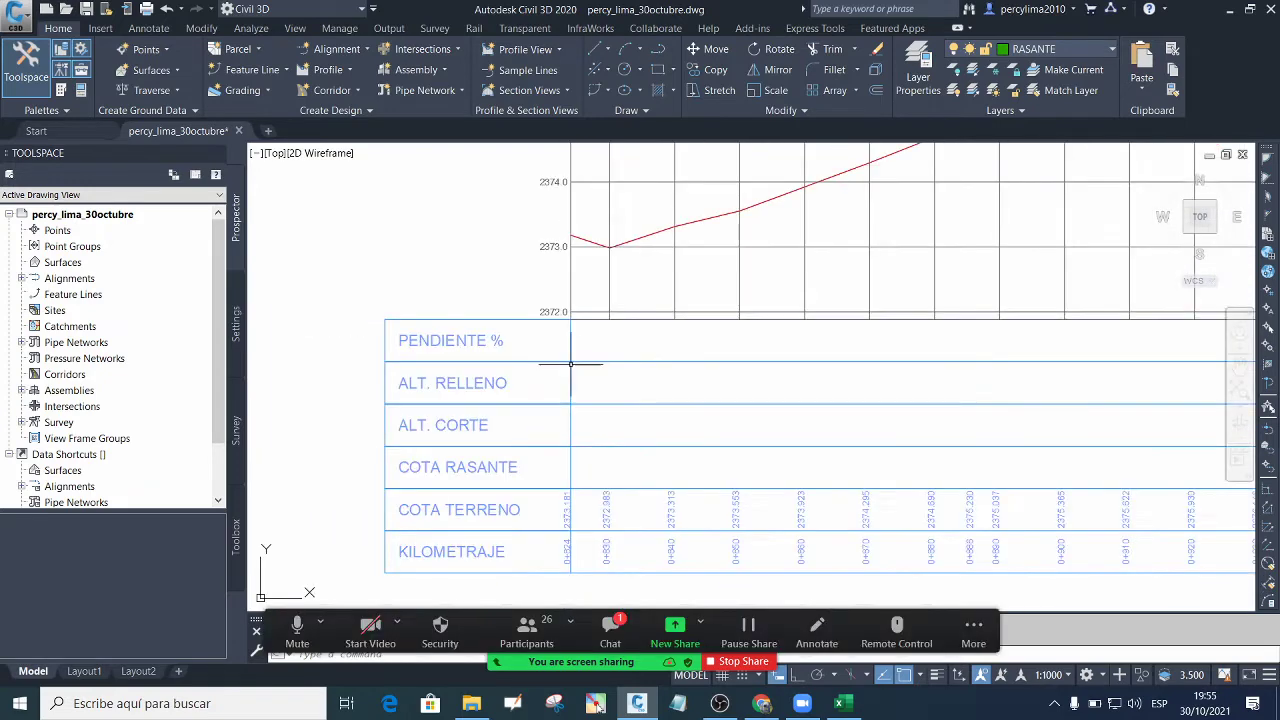
Switch to the Zoom meeting chat, read the participants' latest messages, and minimize the chat window
click(610, 630)
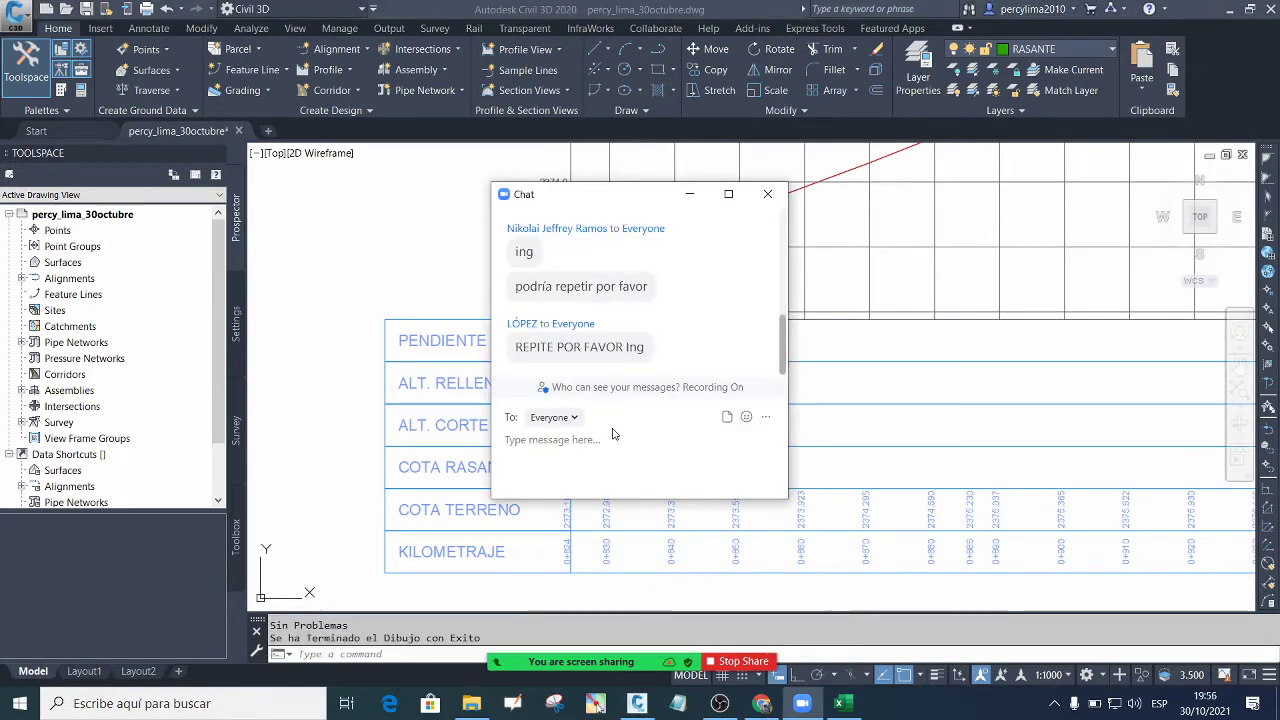
click(690, 196)
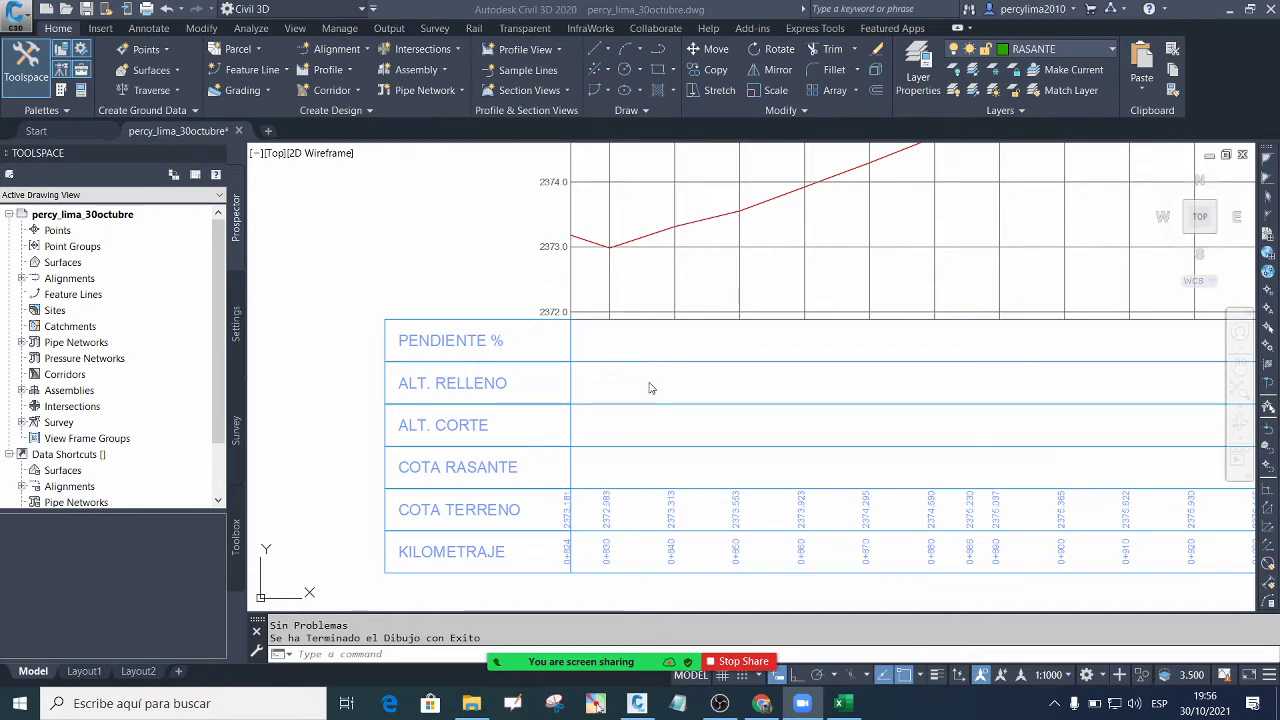
scroll(632, 381, down, 5)
scroll(600, 370, up, 3)
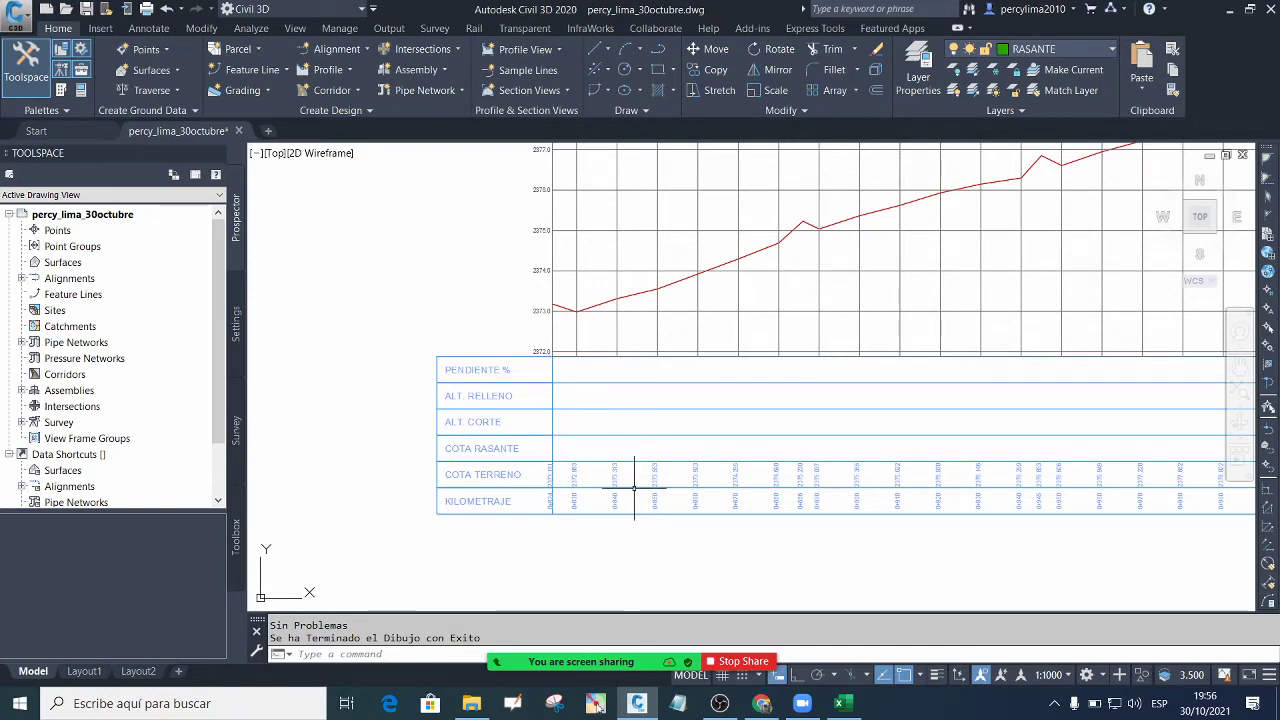
scroll(578, 443, down, 4)
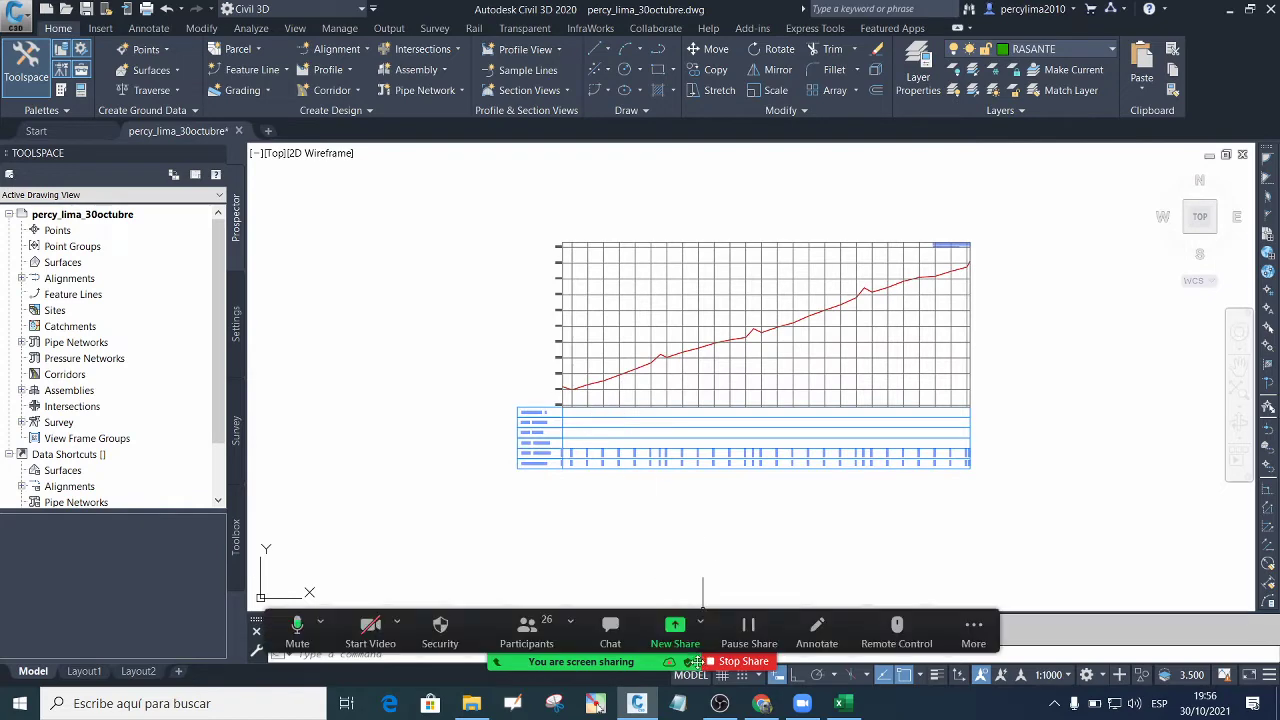
scroll(575, 443, up, 6)
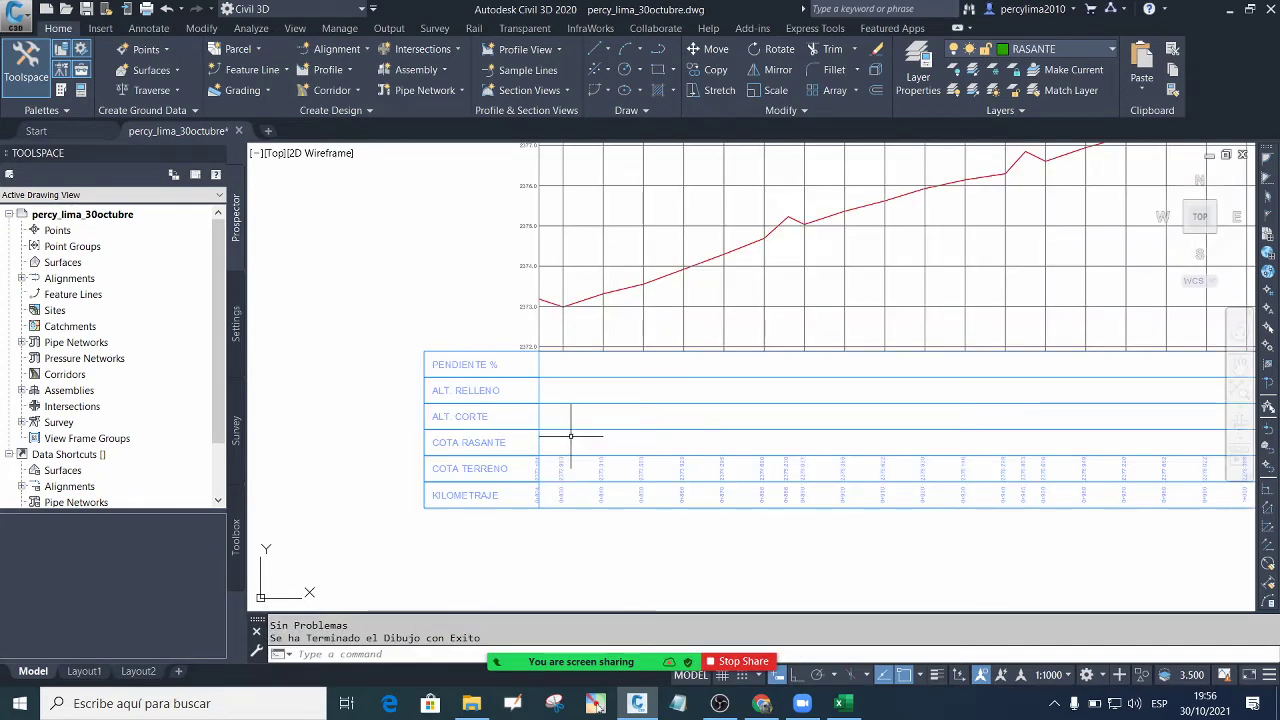
scroll(600, 405, down, 3)
scroll(616, 375, down, 3)
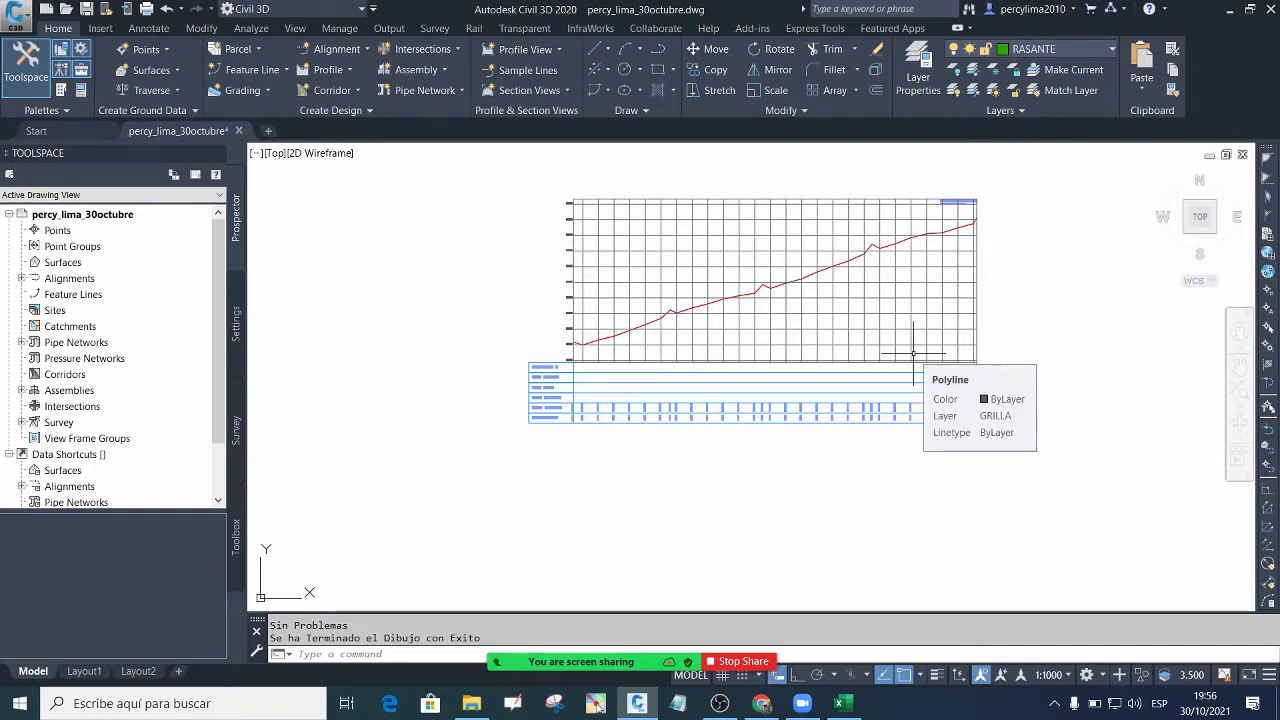
scroll(565, 372, up, 6)
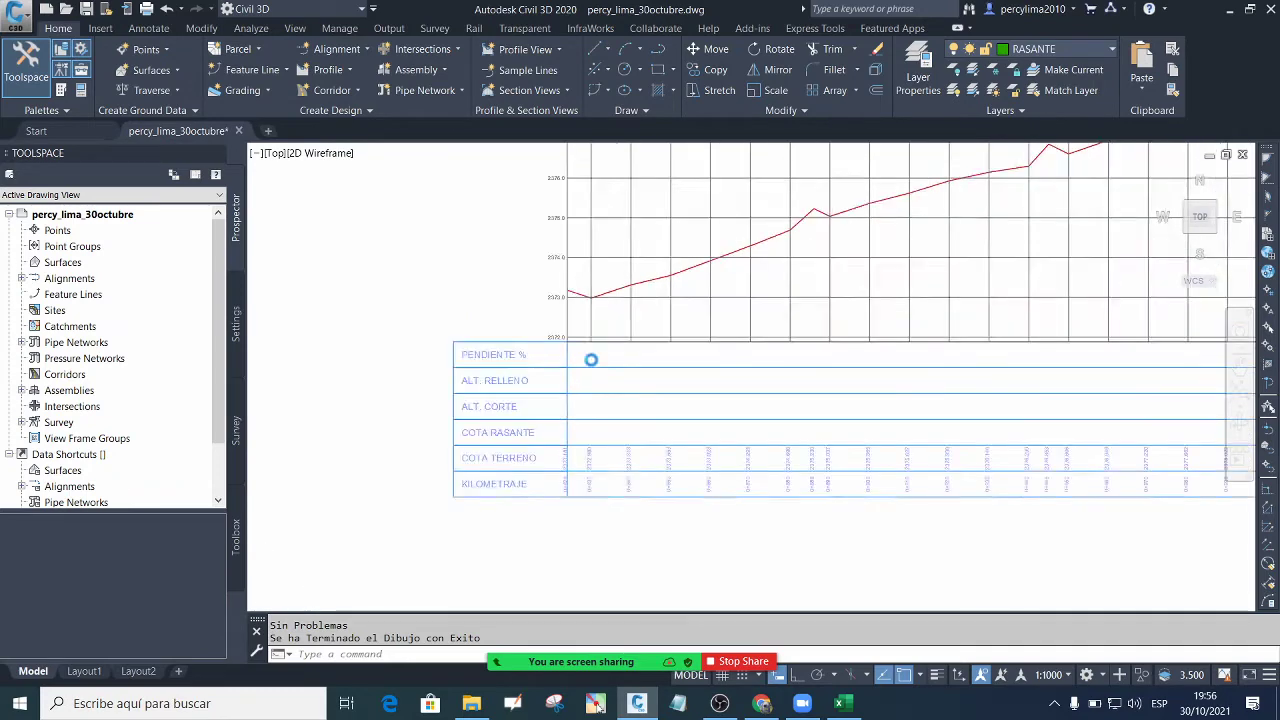
scroll(541, 369, down, 2)
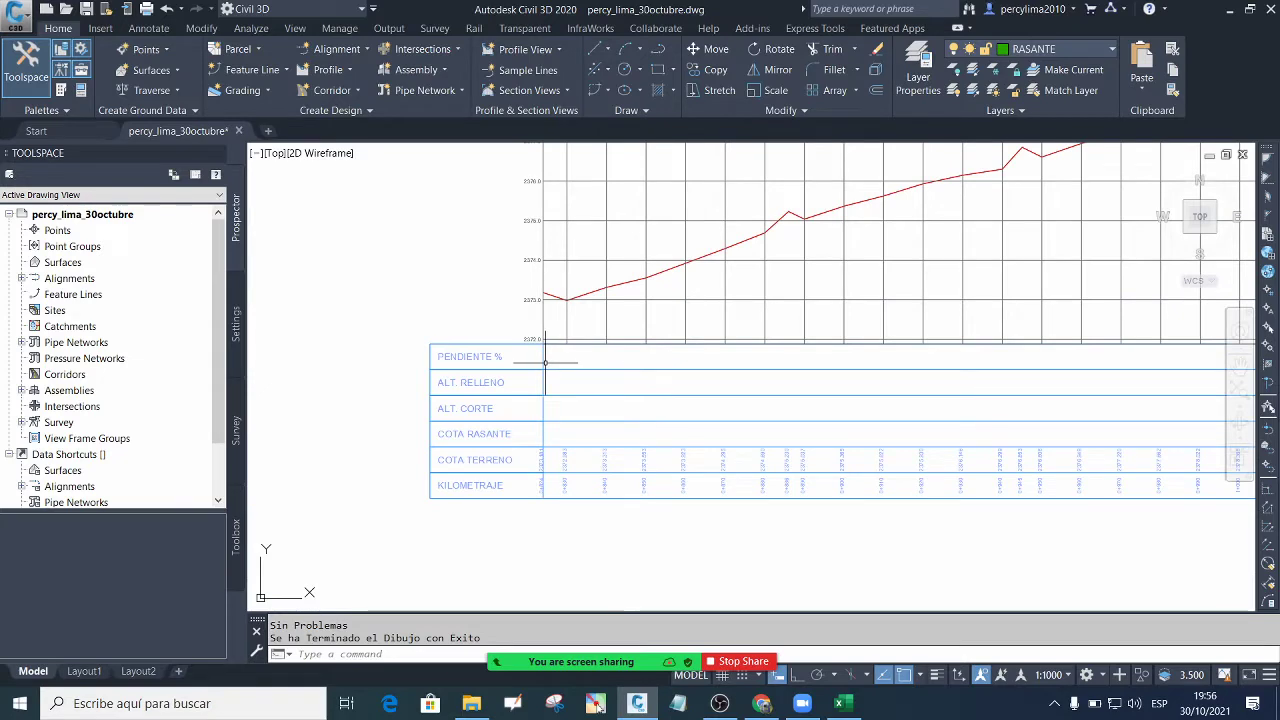
scroll(545, 362, up, 2)
scroll(558, 350, down, 4)
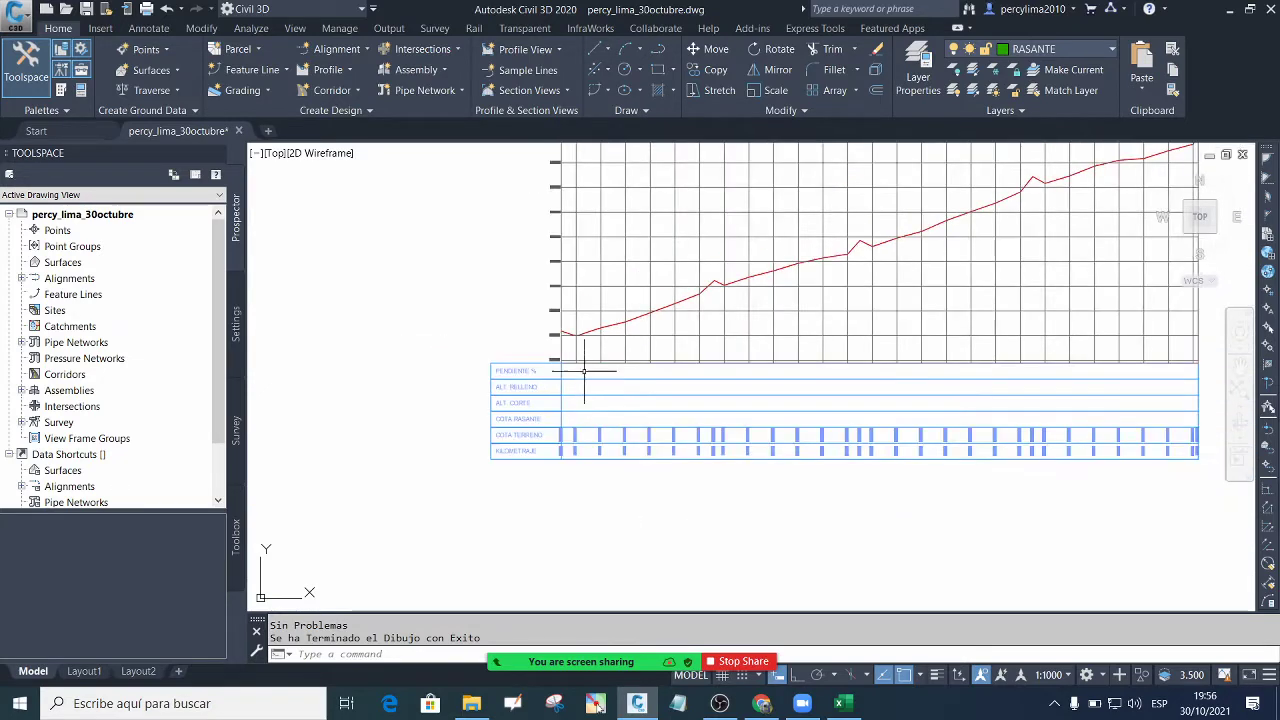
scroll(703, 321, up, 3)
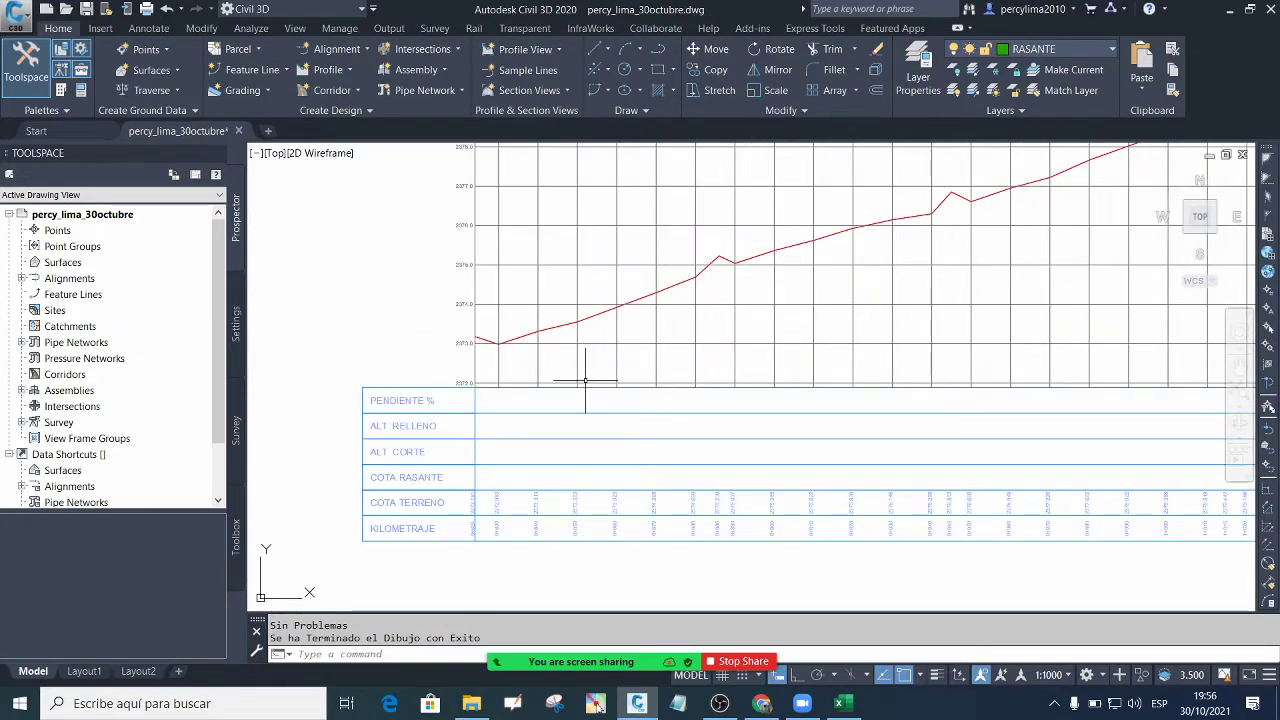
scroll(586, 371, down, 1)
scroll(544, 390, up, 3)
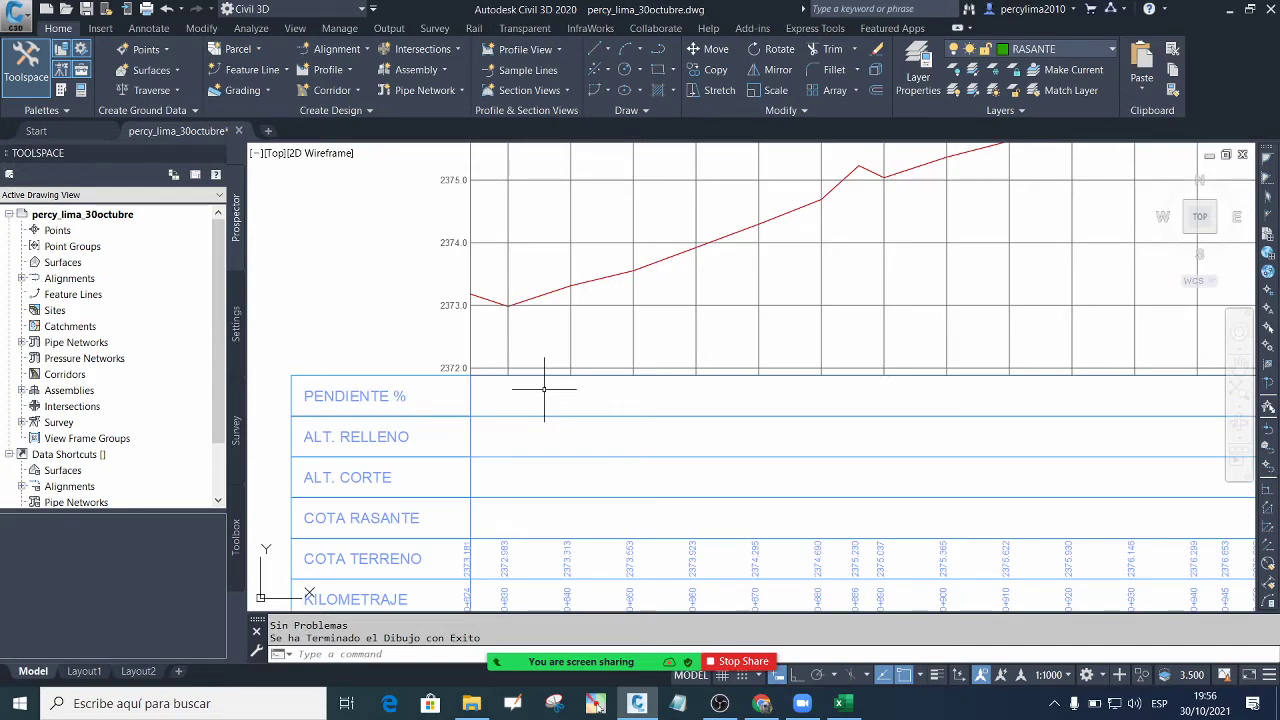
scroll(537, 376, down, 4)
scroll(520, 408, up, 4)
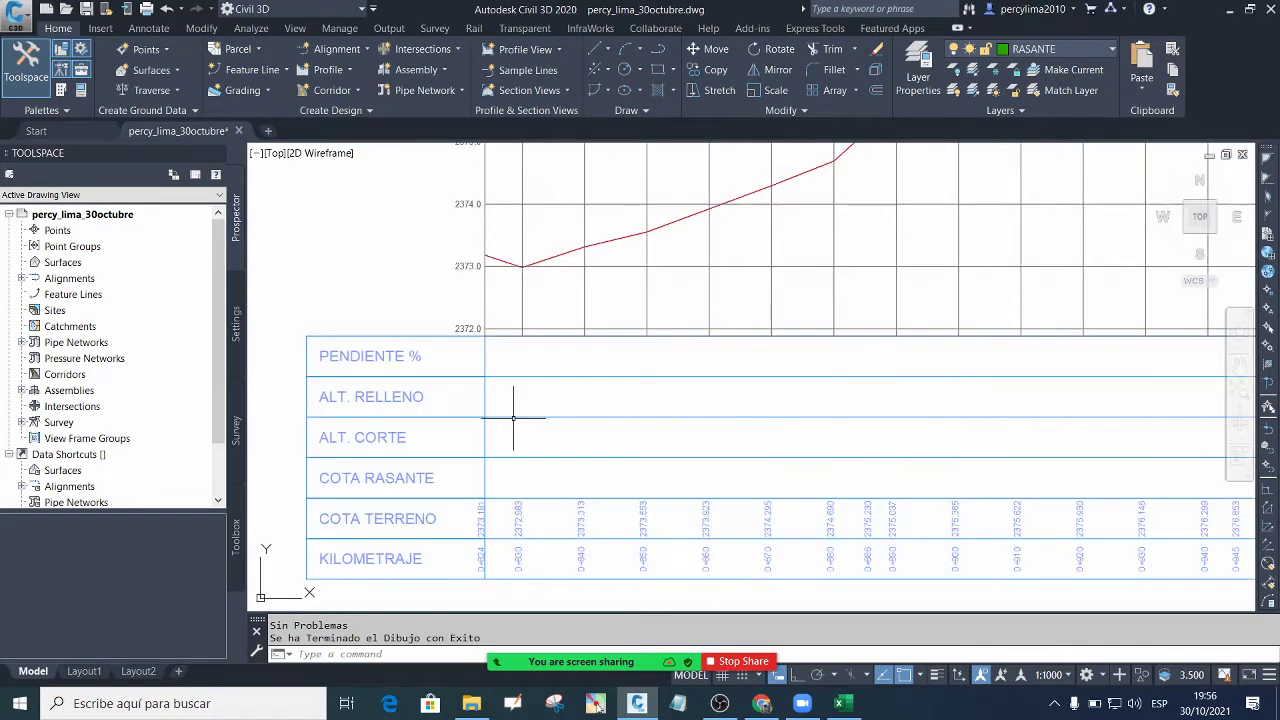
Start a polyline on the RASANTE layer at the ground line's starting point, placing vertices on its first and second peaks
scroll(529, 360, down, 2)
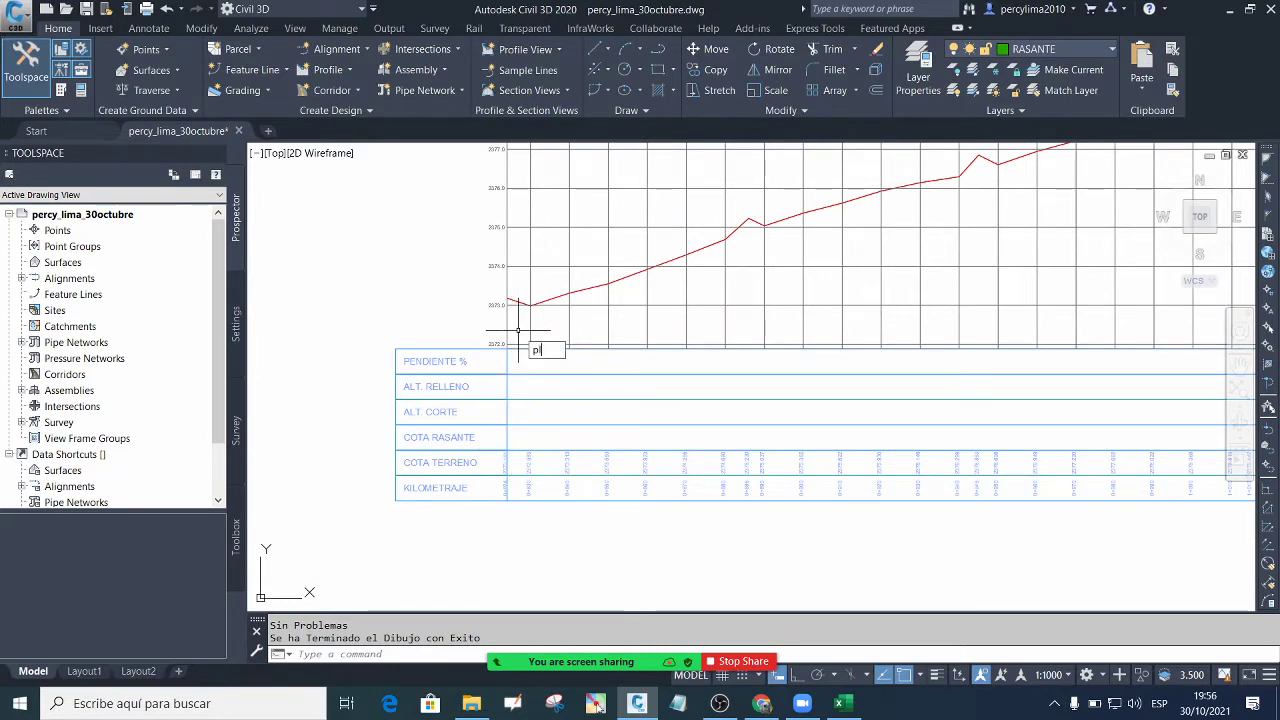
key(Return)
scroll(505, 322, up, 5)
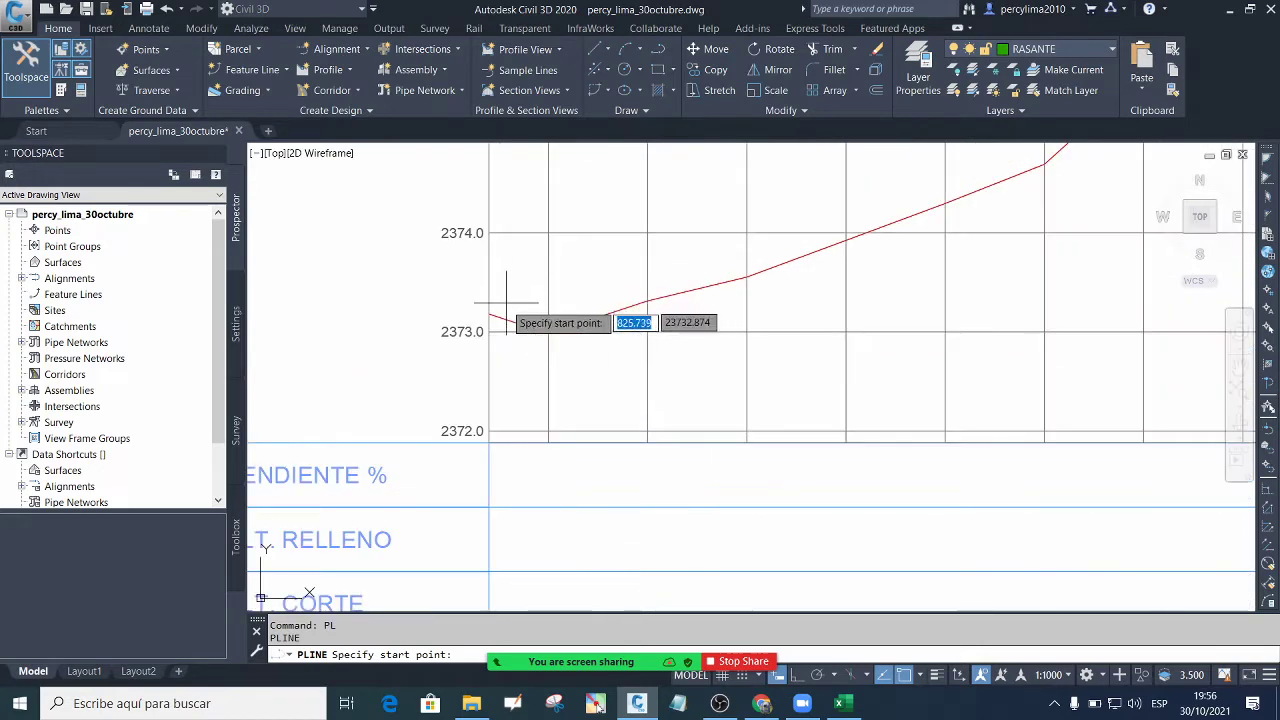
click(472, 296)
scroll(472, 296, down, 5)
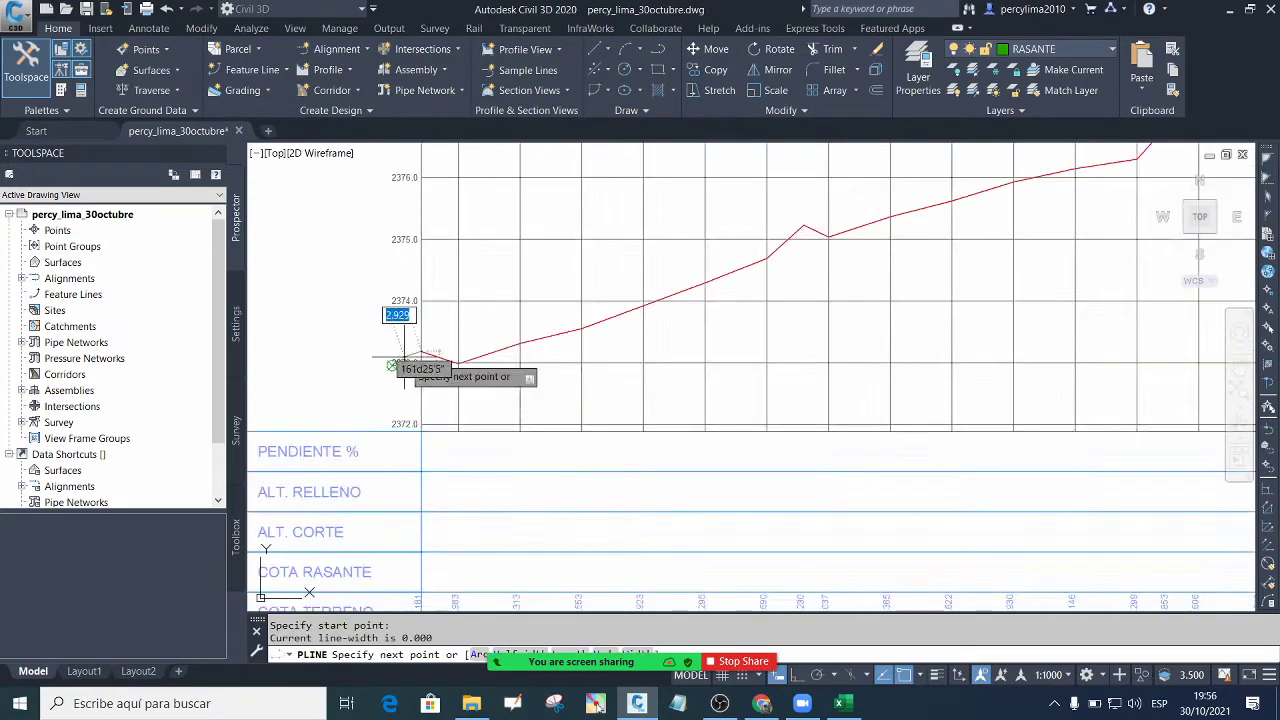
scroll(360, 366, up, 4)
scroll(820, 263, down, 3)
scroll(571, 329, up, 3)
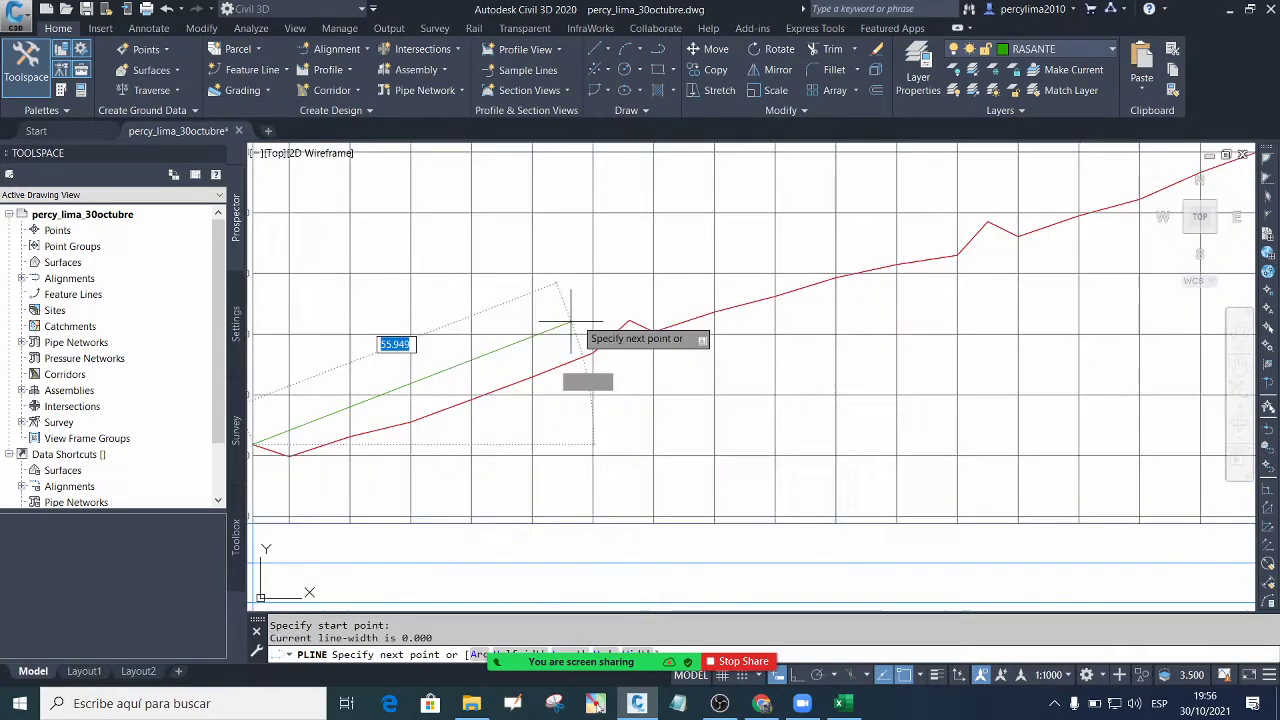
click(623, 324)
scroll(640, 320, down, 2)
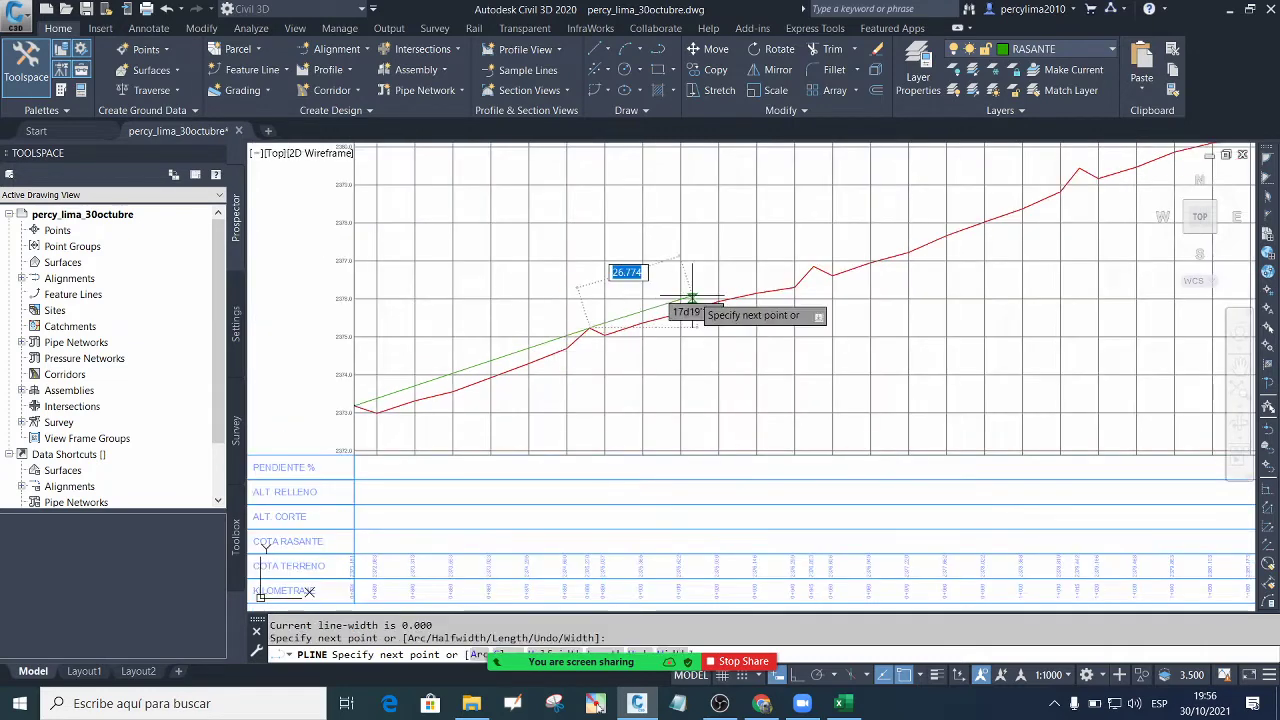
scroll(795, 276, up, 2)
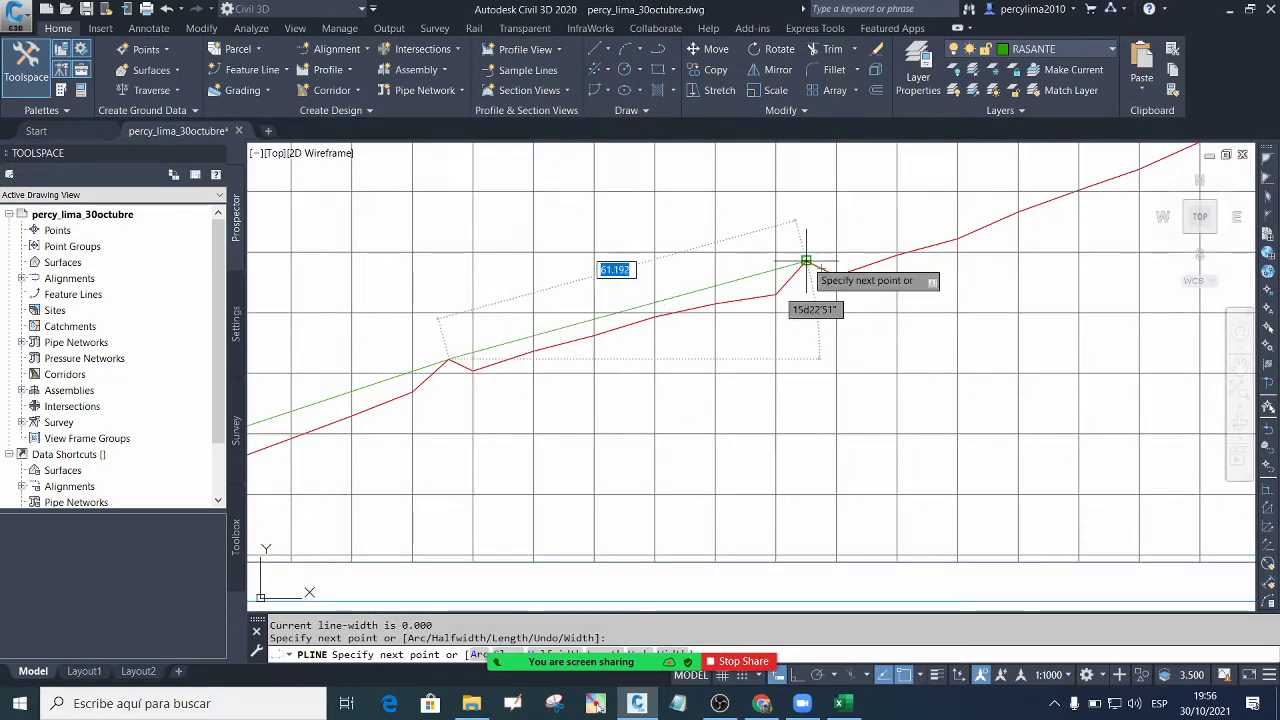
click(806, 262)
Continue the grade polyline through the ground line's third peak to its end point and finish it
scroll(806, 262, down, 2)
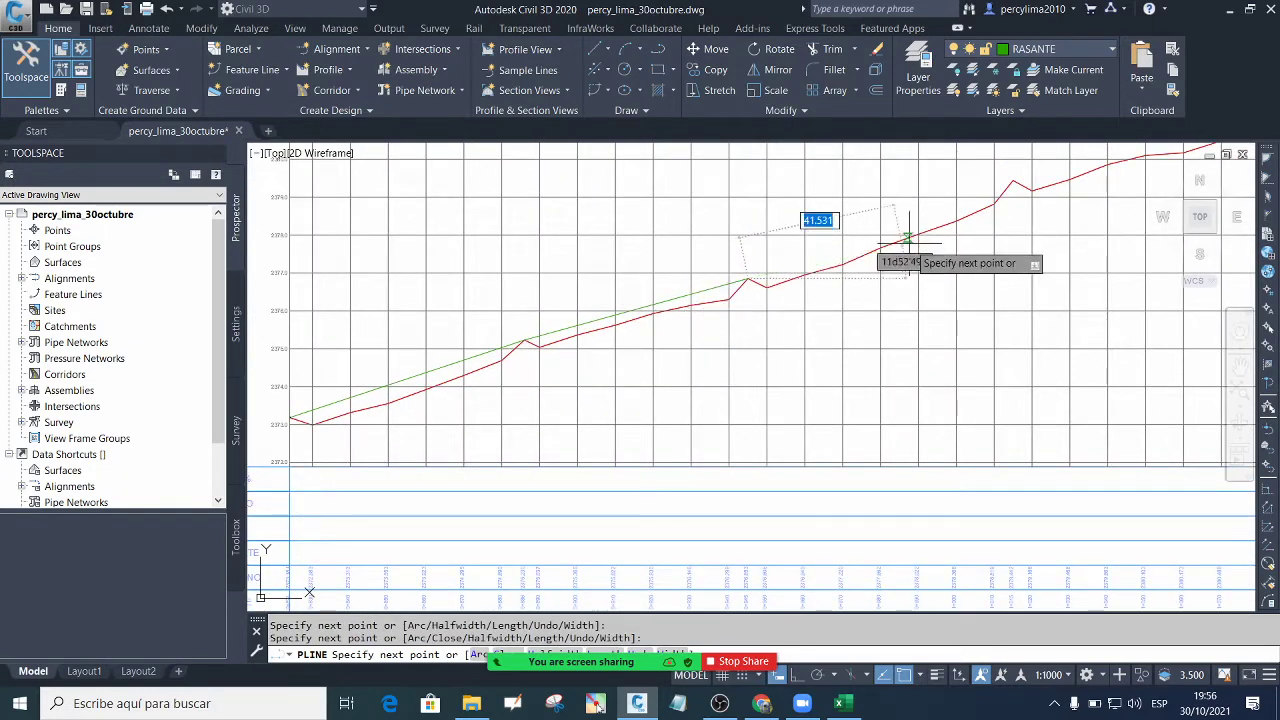
scroll(880, 252, down, 2)
scroll(857, 262, up, 4)
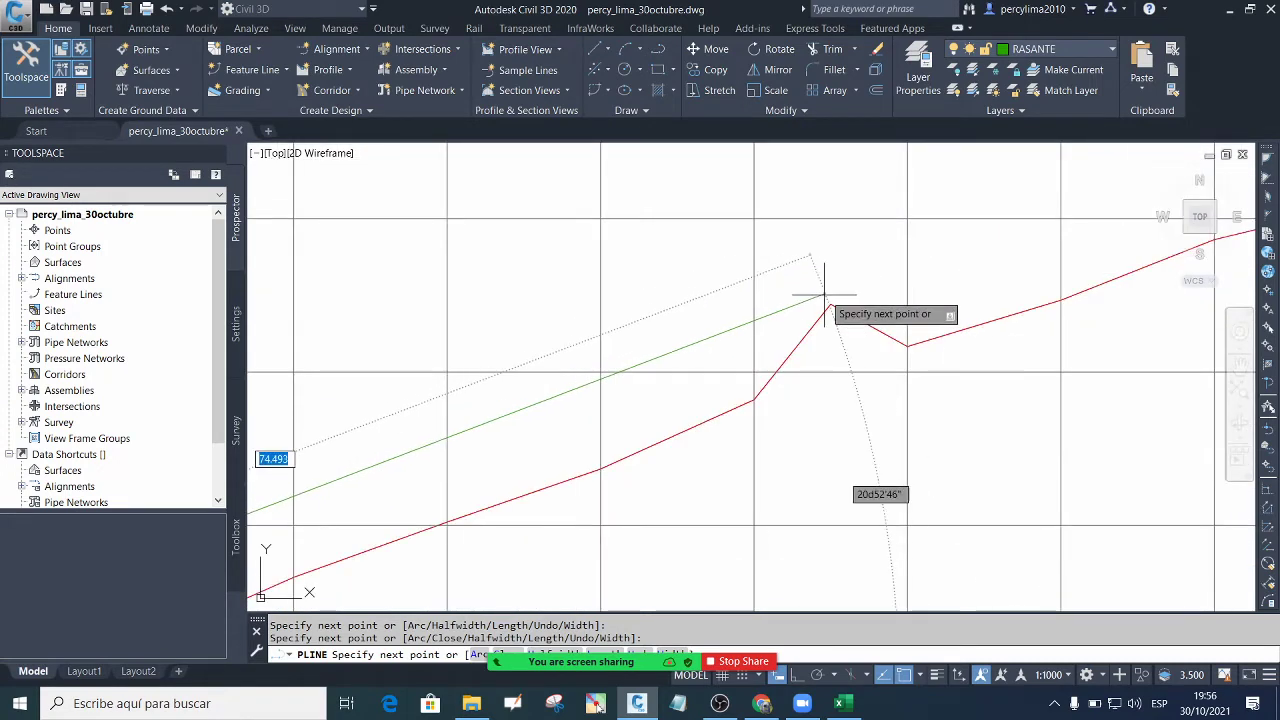
scroll(714, 329, down, 3)
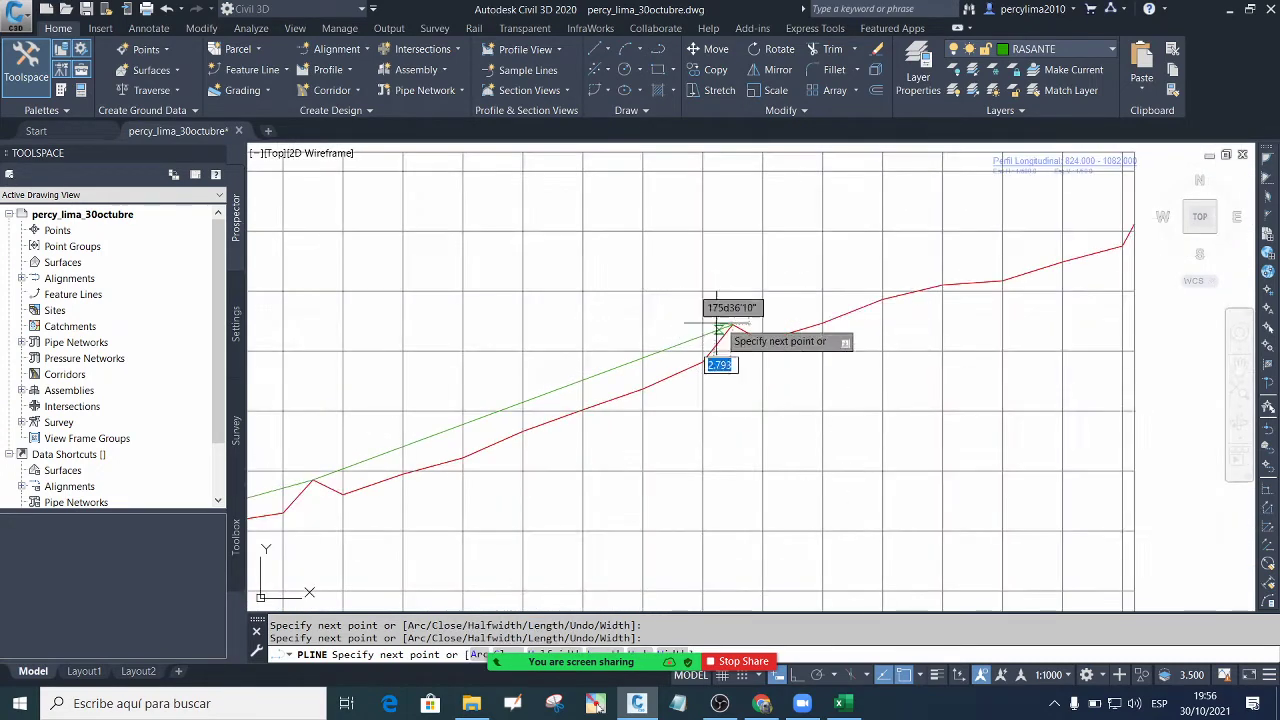
scroll(1130, 228, up, 8)
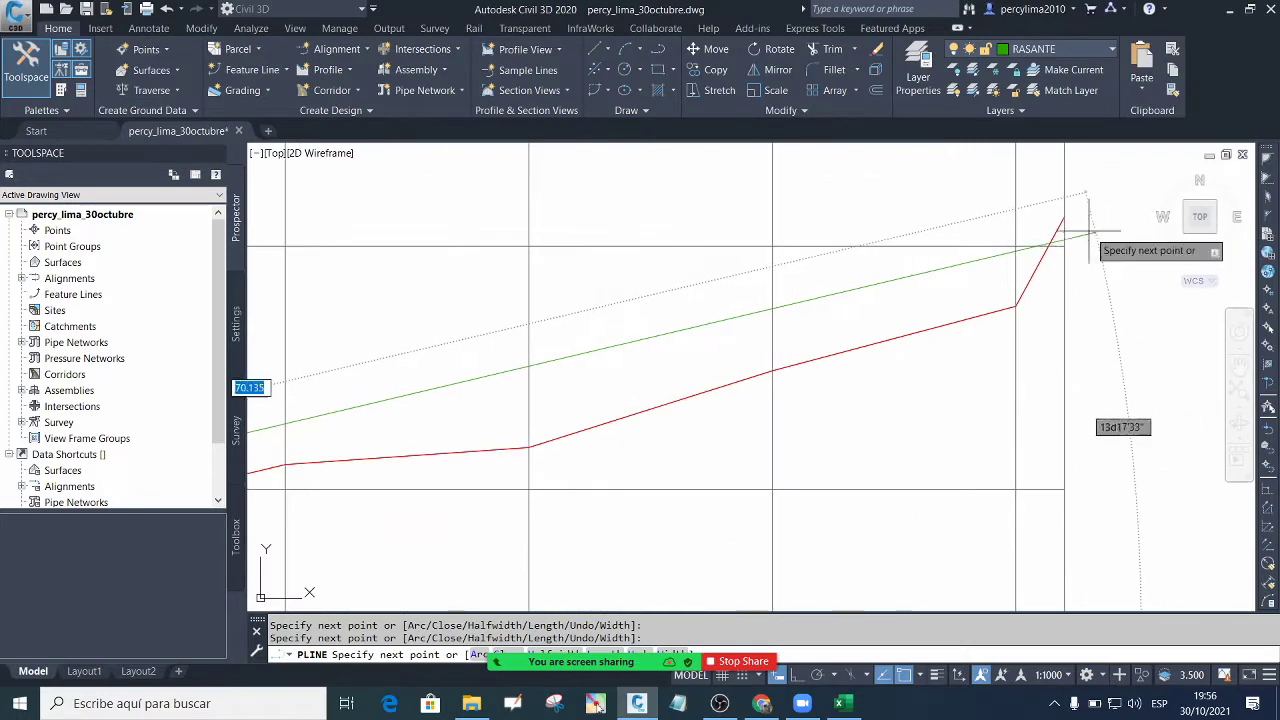
click(1064, 217)
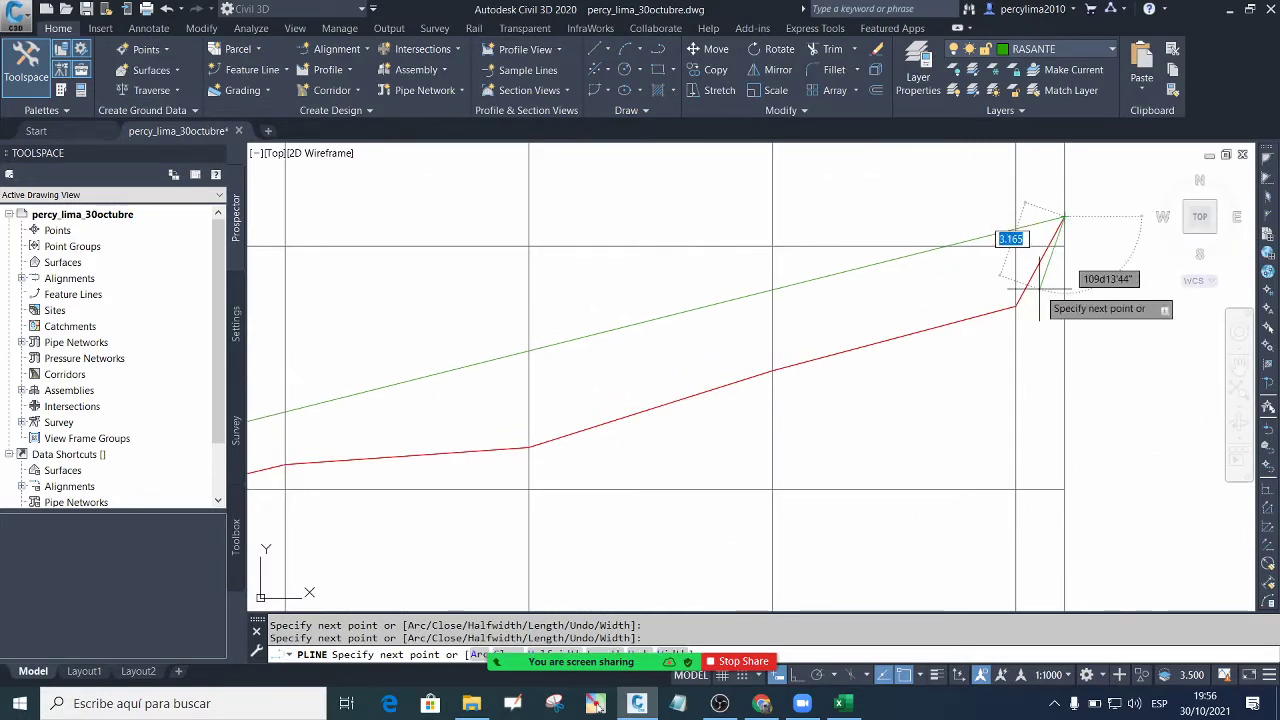
key(Escape)
scroll(799, 302, down, 8)
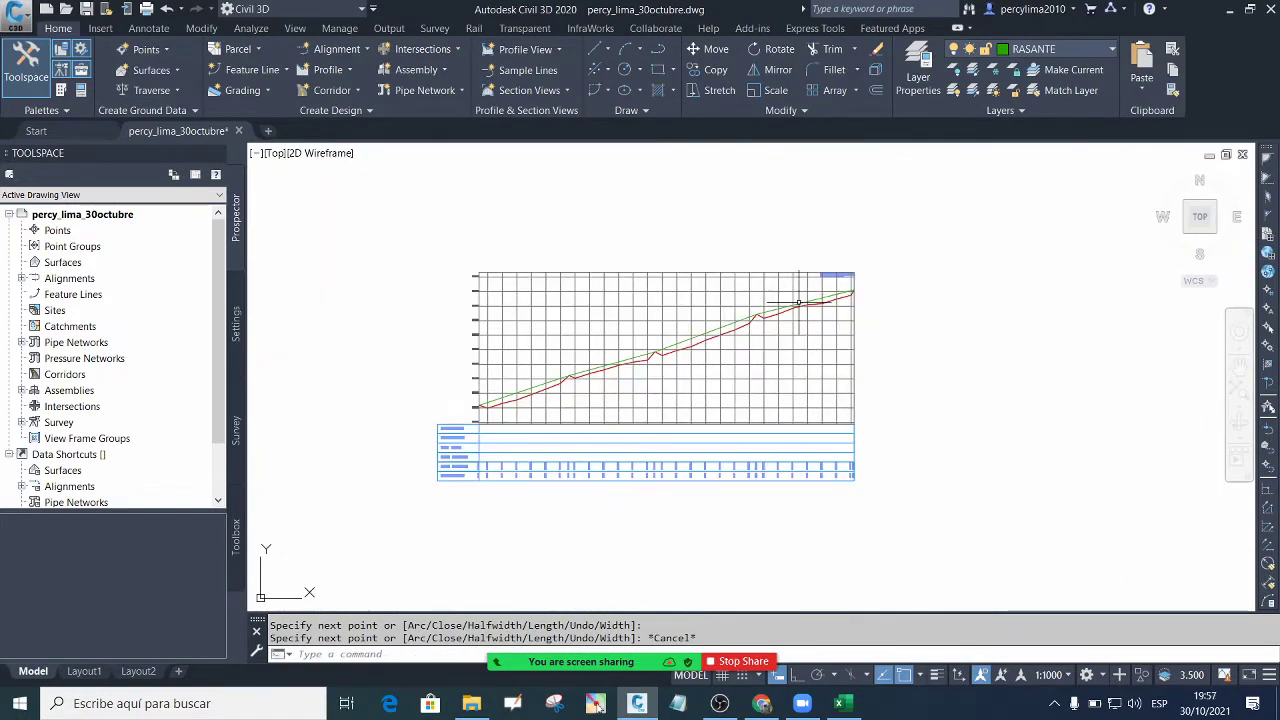
Run DISRAS with the Carretera and Real functions on the green grade polyline to fill in the profile's data table
scroll(611, 388, up, 4)
scroll(503, 387, down, 2)
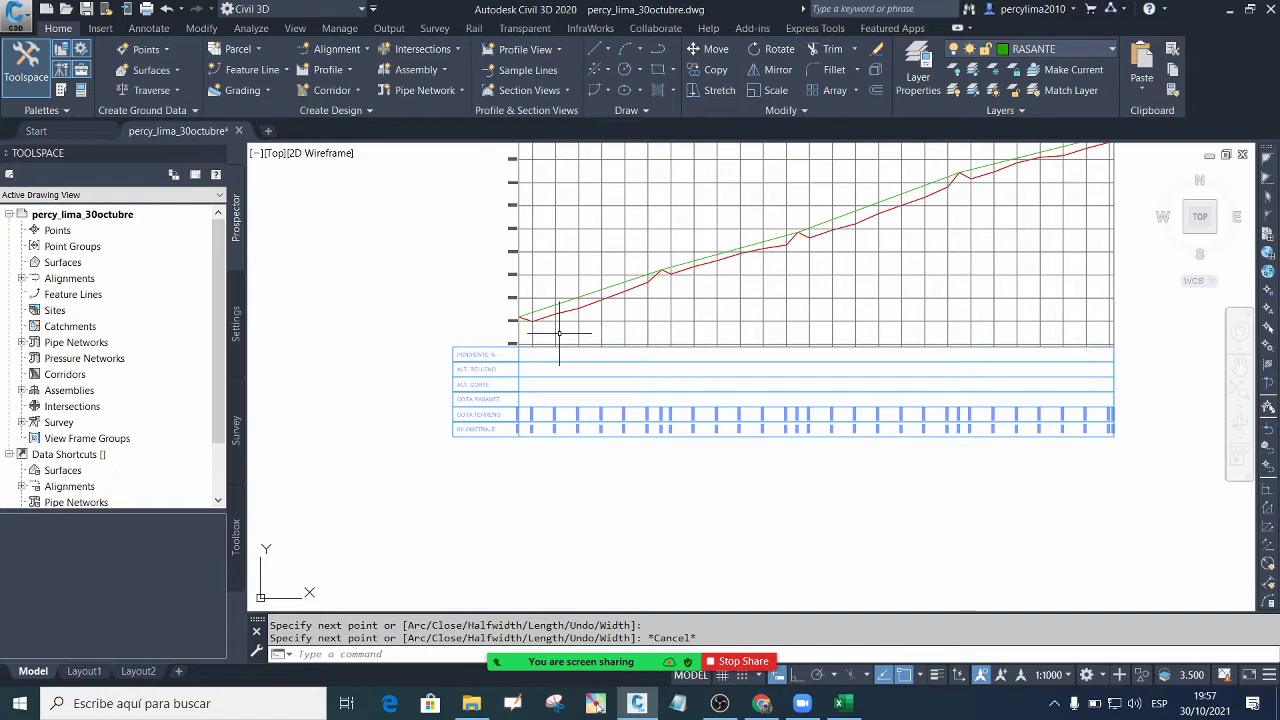
scroll(551, 314, up, 3)
scroll(532, 301, down, 3)
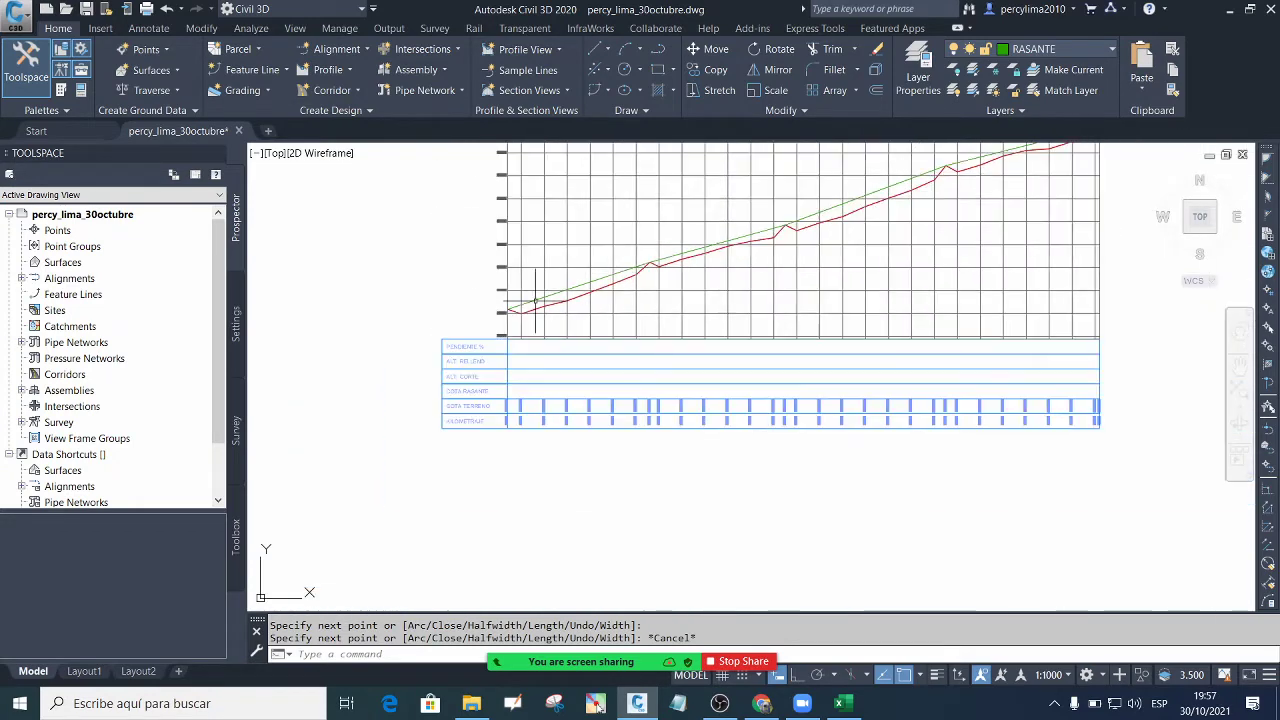
scroll(534, 300, up, 3)
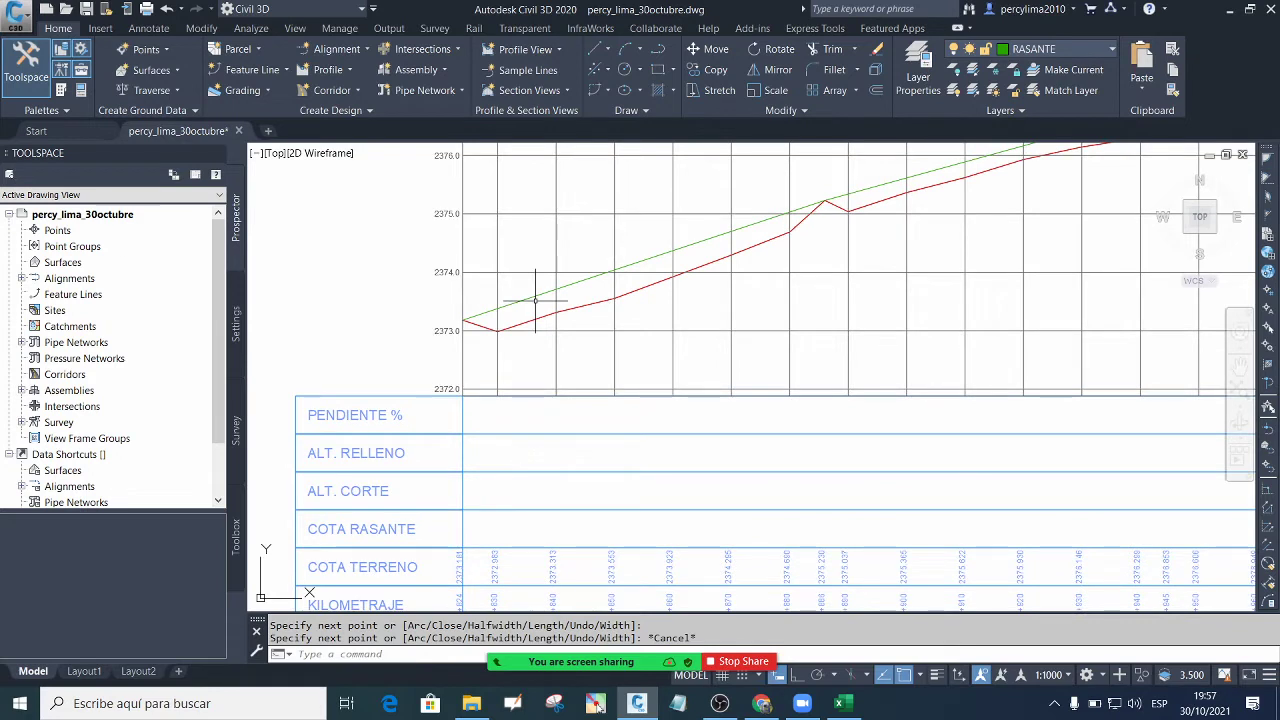
text(is)
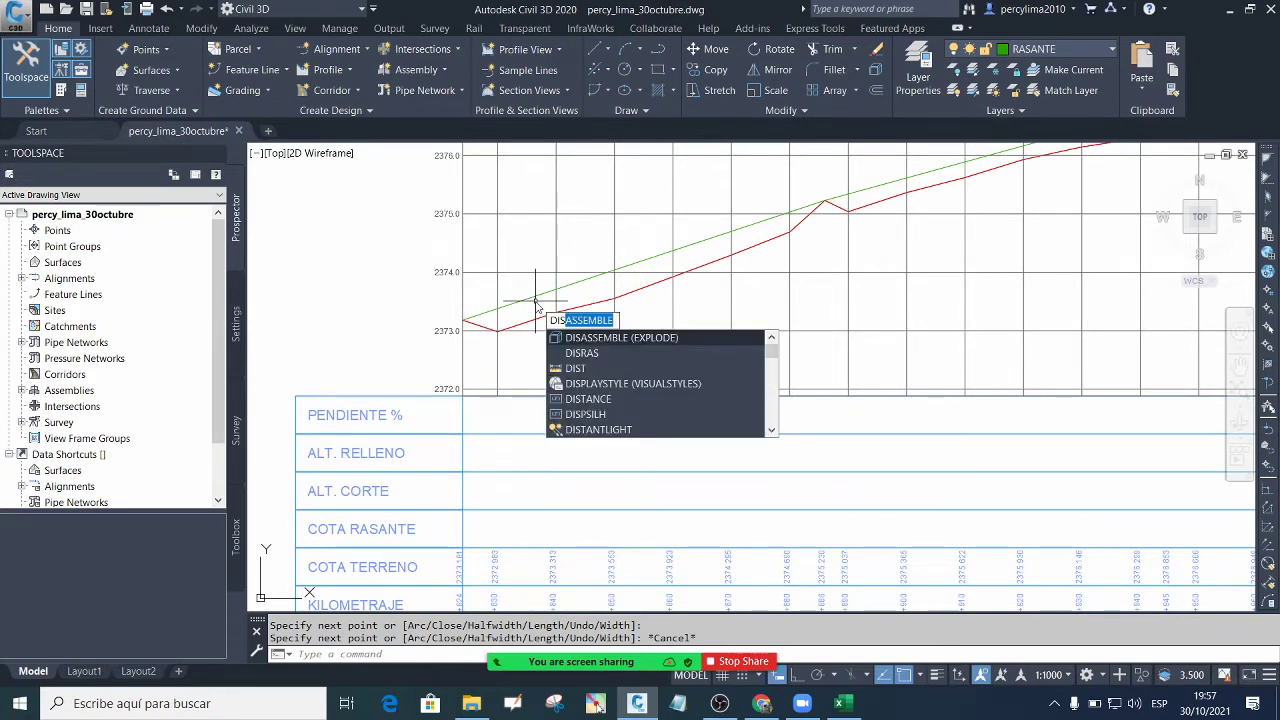
click(593, 352)
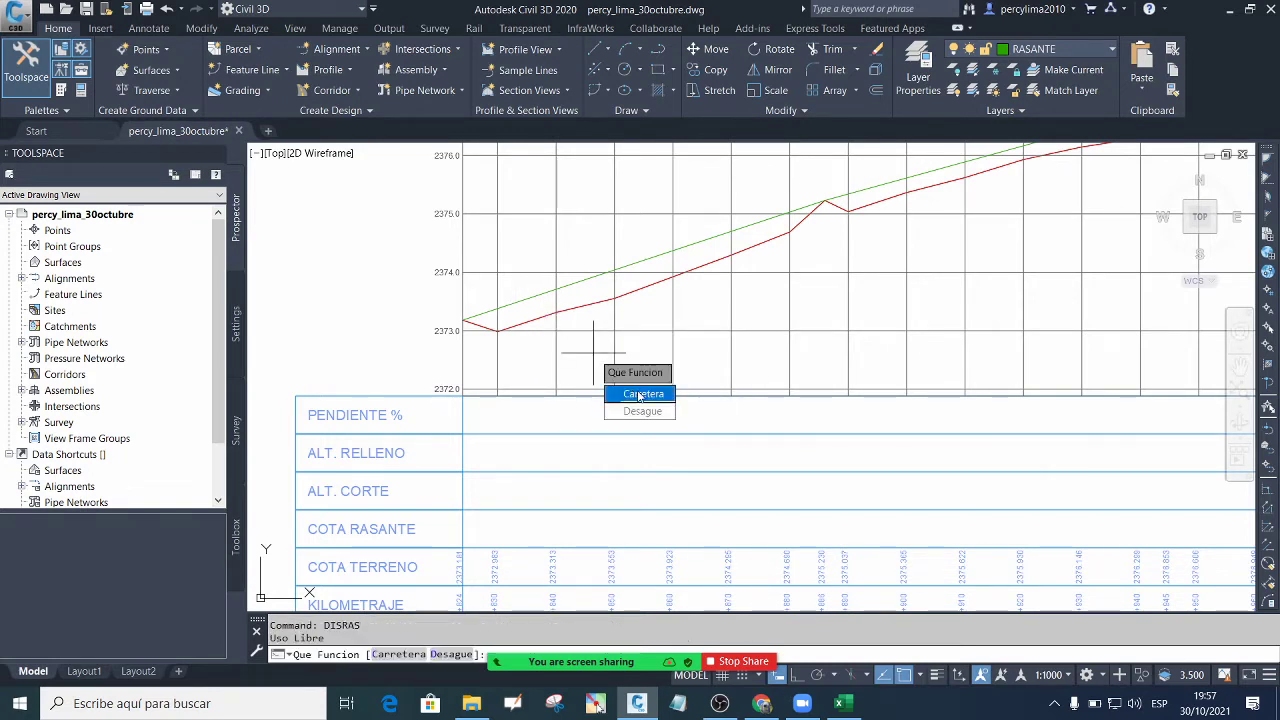
click(641, 394)
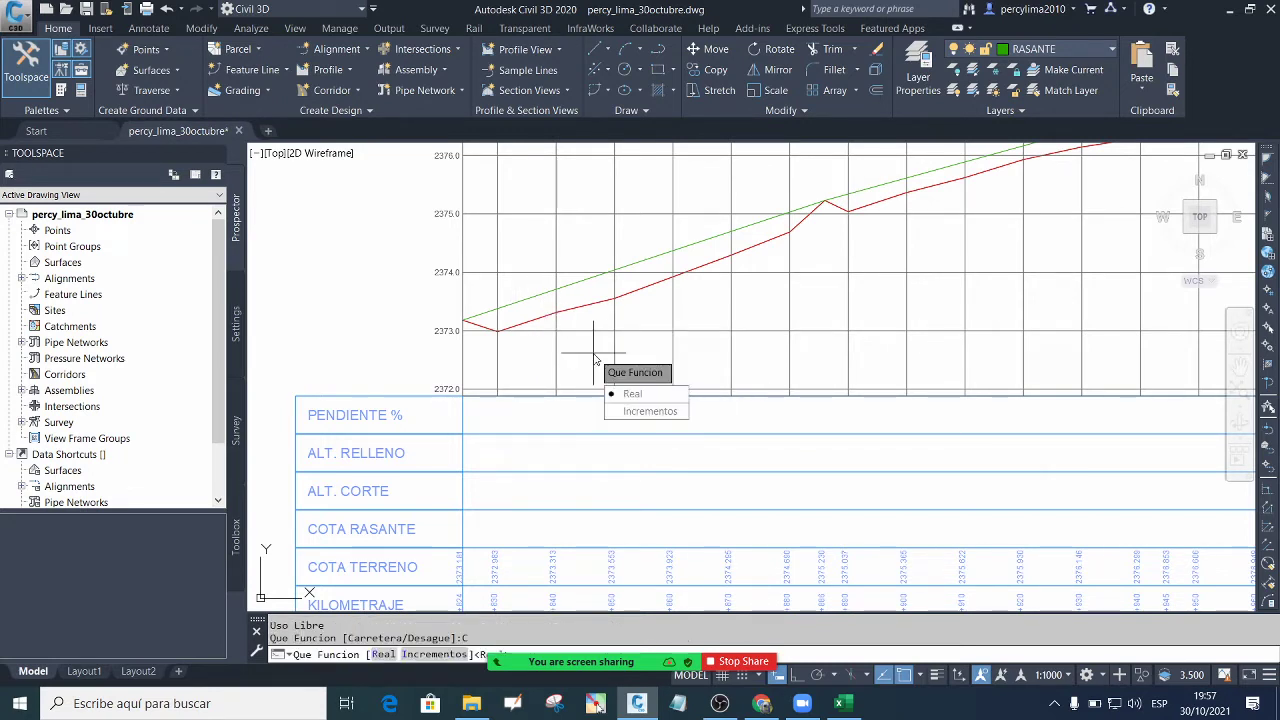
click(652, 400)
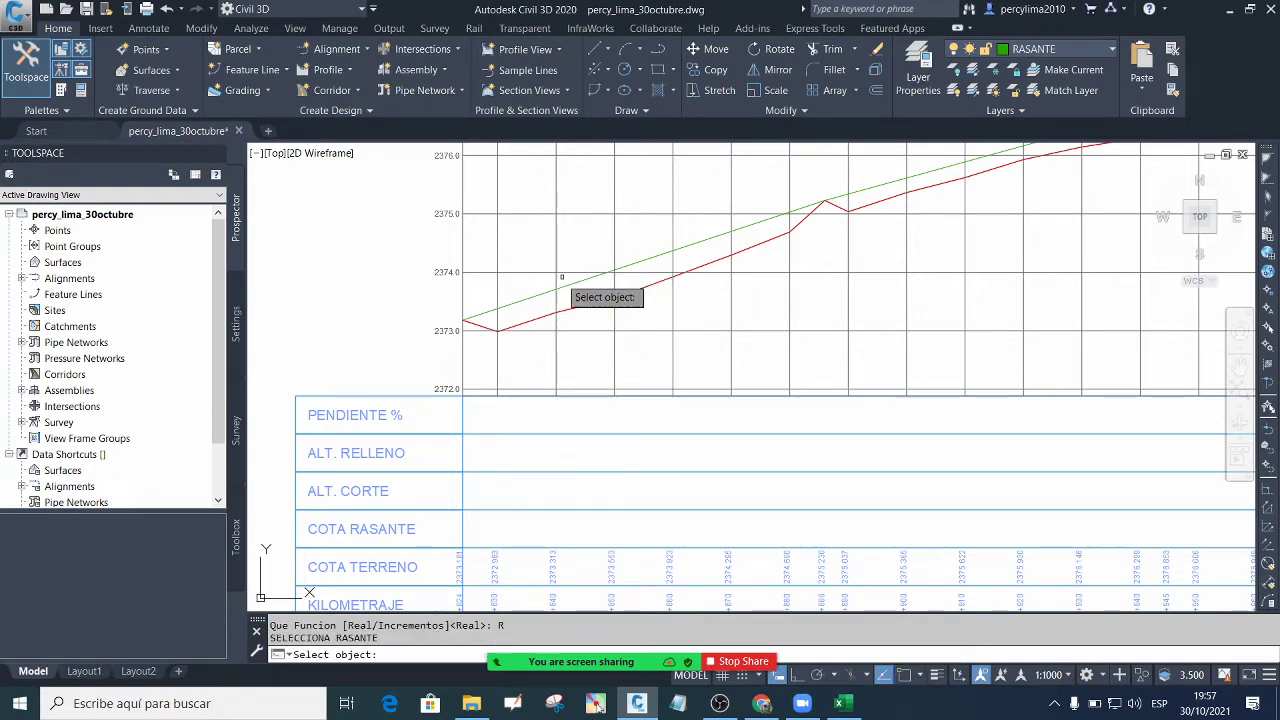
click(533, 296)
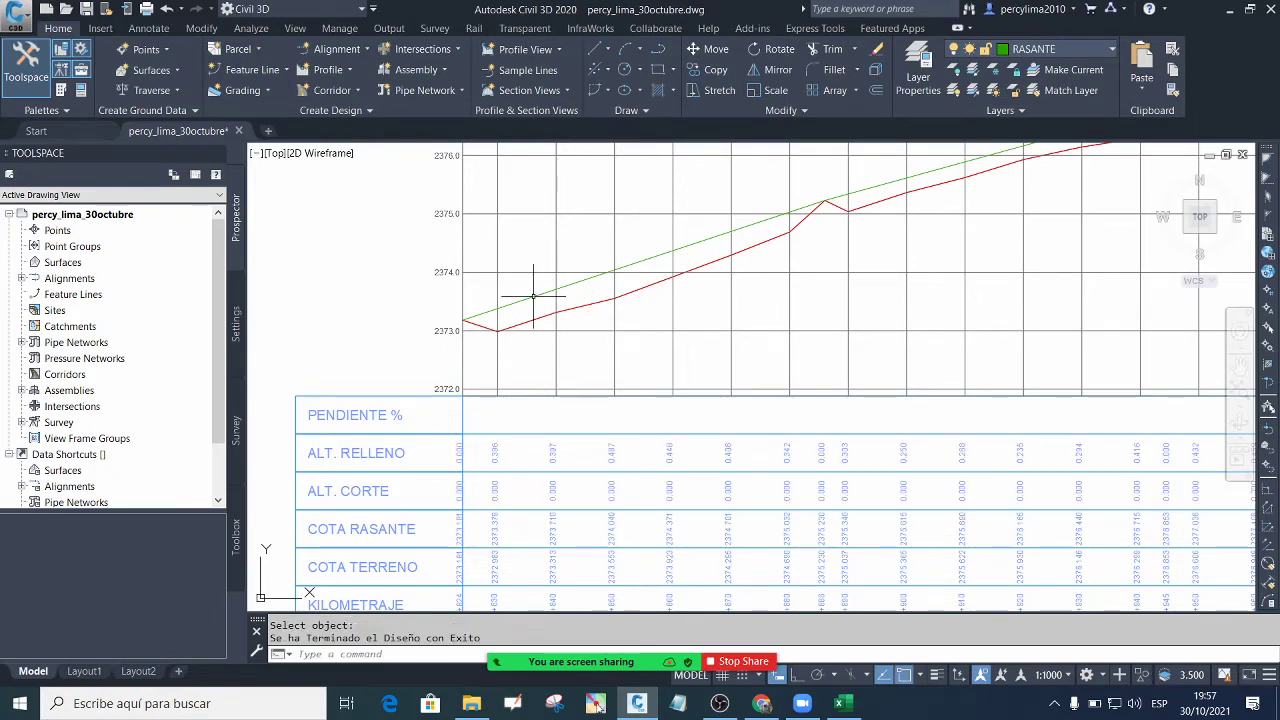
Examine the newly filled ALT. RELLENO, ALT. CORTE and COTA RASANTE rows against COTA TERRENO at the first stations
scroll(565, 362, down, 2)
scroll(565, 362, up, 5)
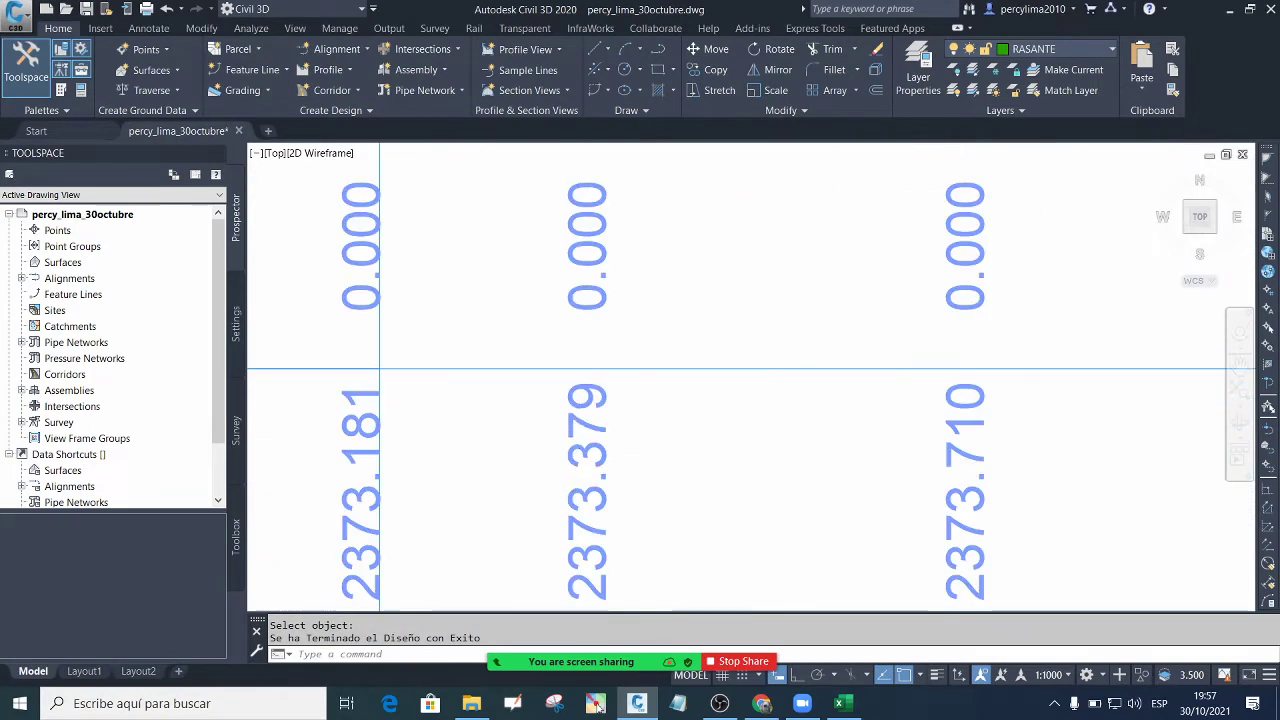
scroll(571, 457, down, 3)
scroll(623, 371, up, 3)
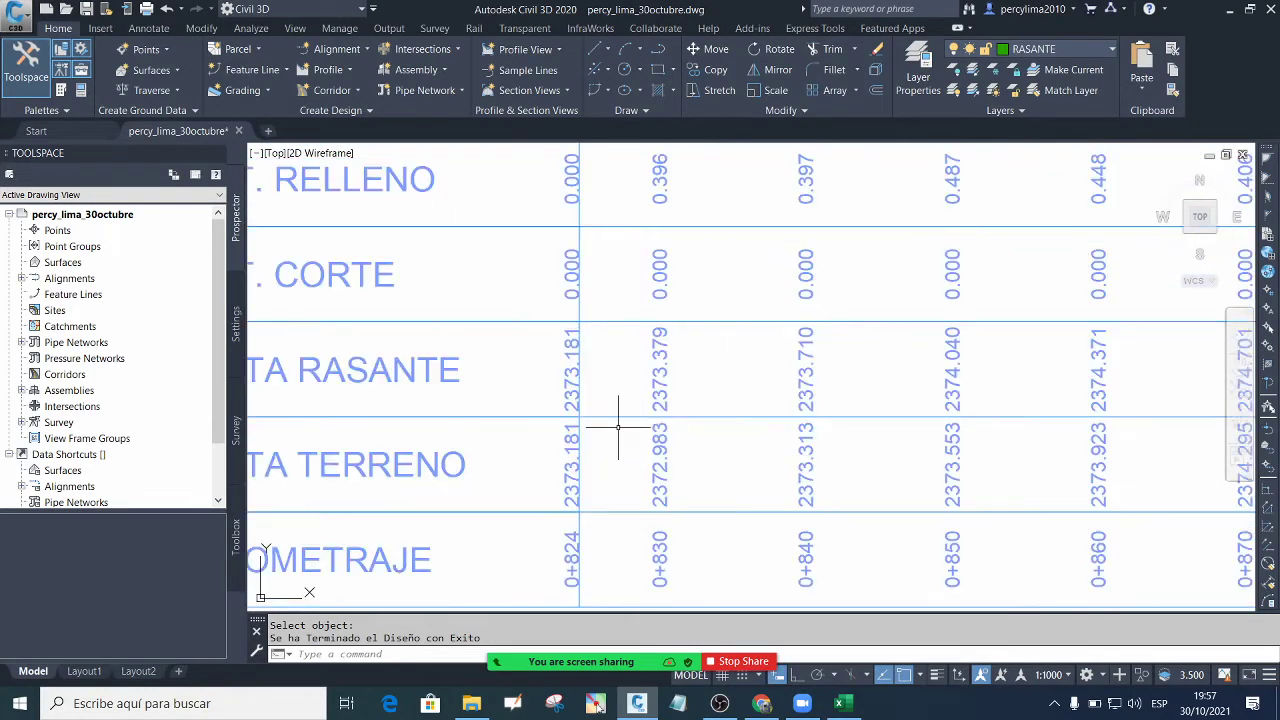
scroll(663, 358, down, 5)
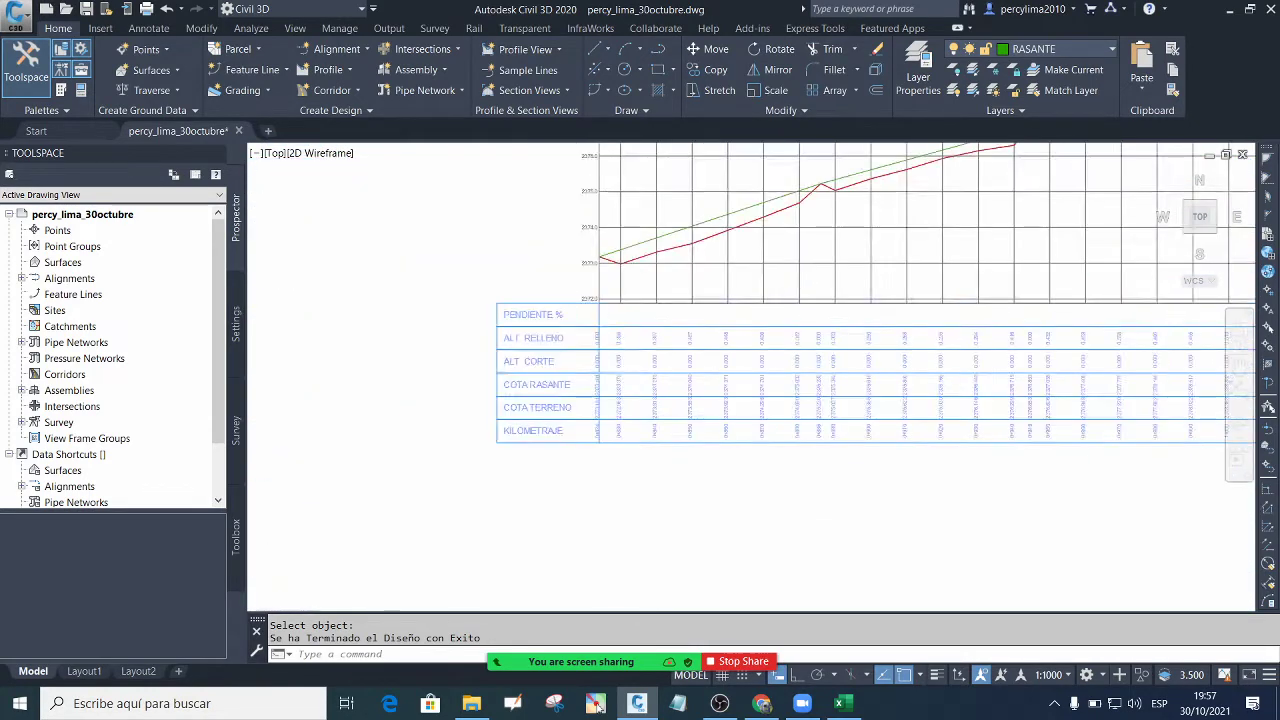
scroll(649, 362, up, 4)
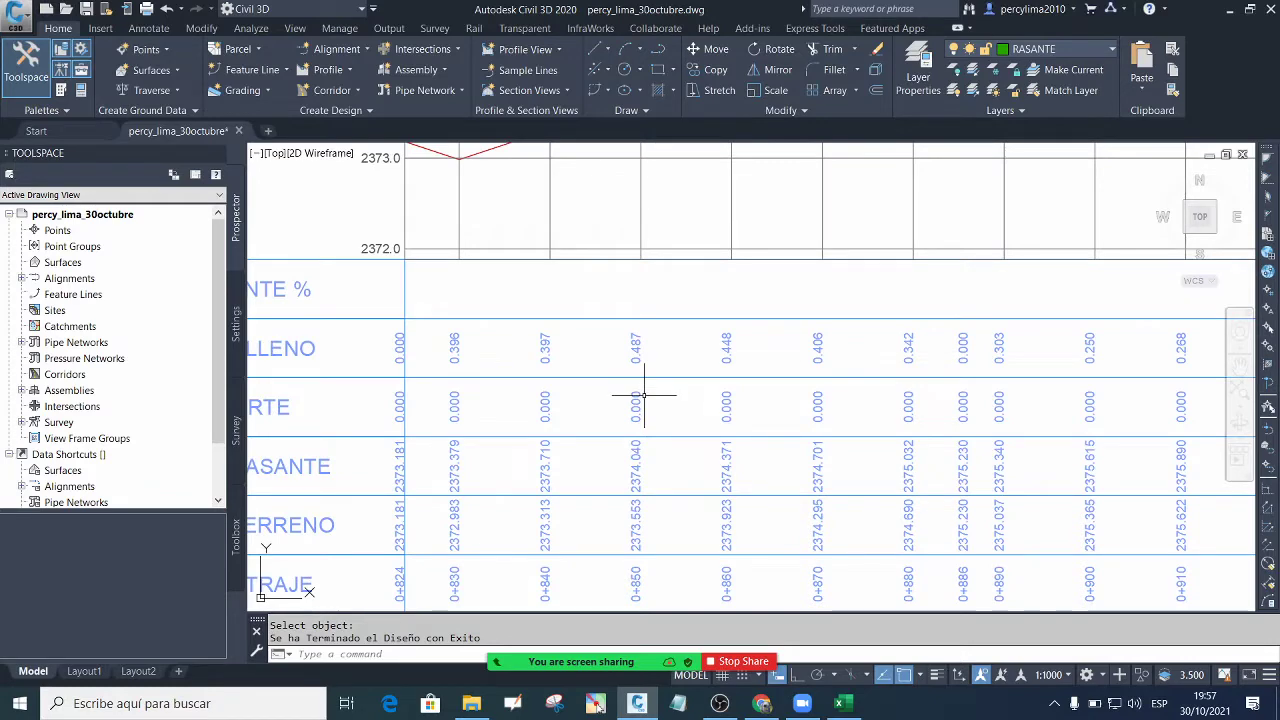
scroll(660, 375, down, 2)
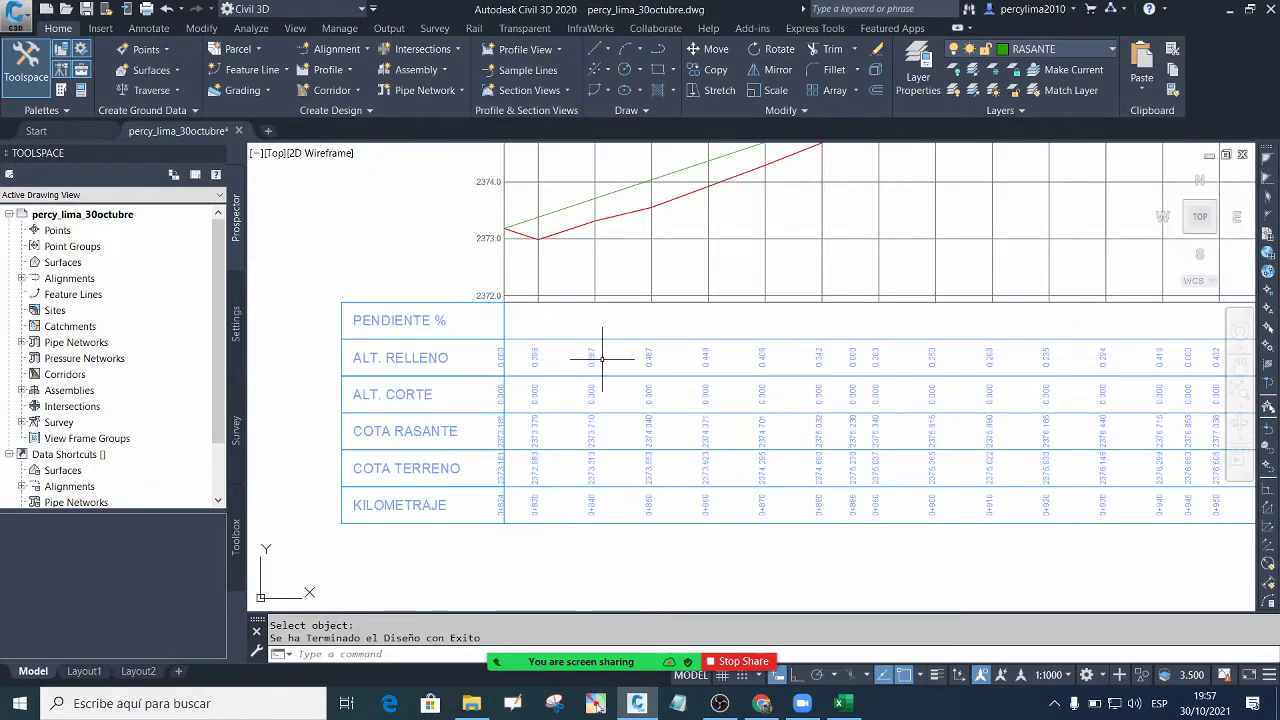
scroll(602, 358, up, 2)
Compare the green grade line with the red ground line along the whole profile, including where they meet at the peaks
scroll(565, 352, down, 6)
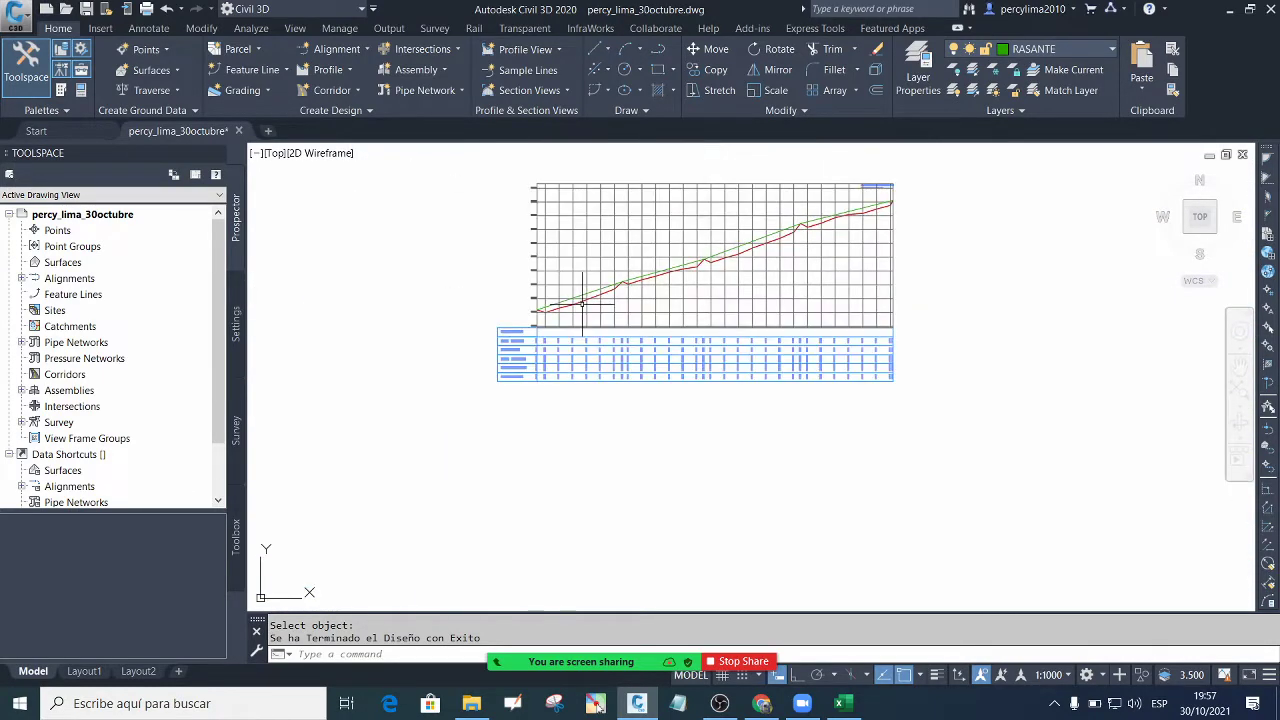
scroll(860, 210, up, 5)
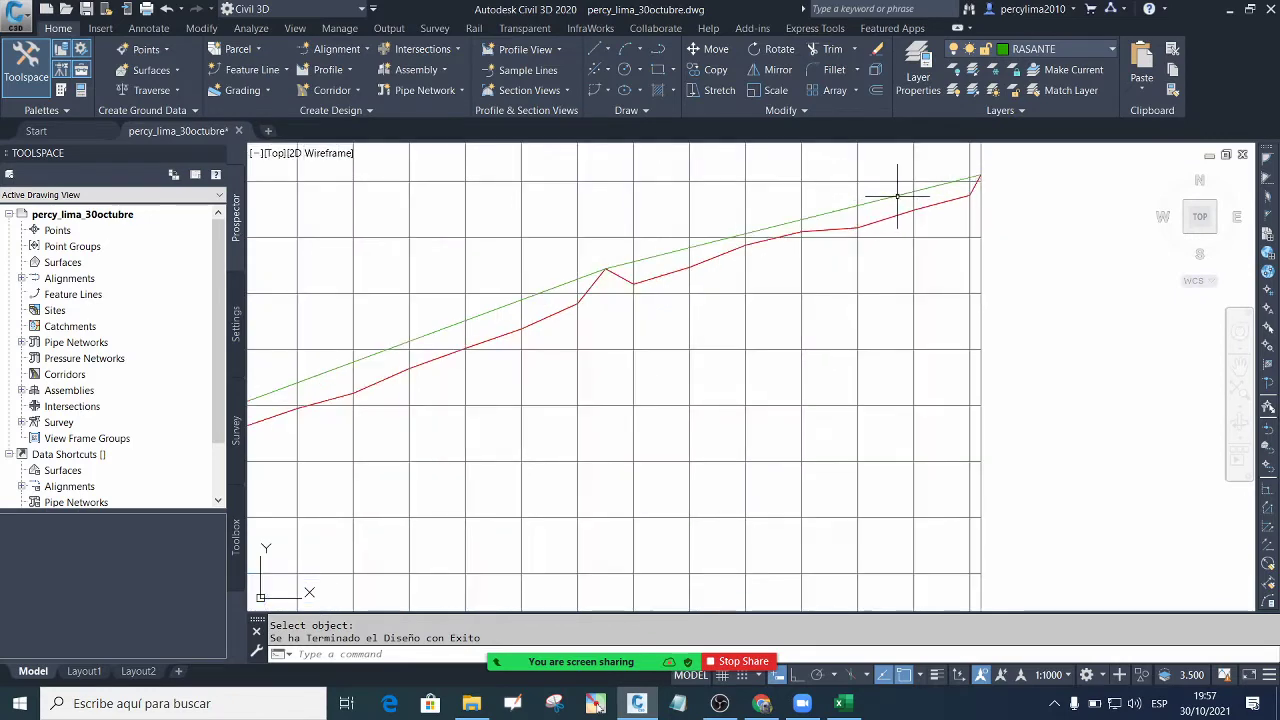
scroll(990, 178, down, 2)
scroll(760, 250, down, 2)
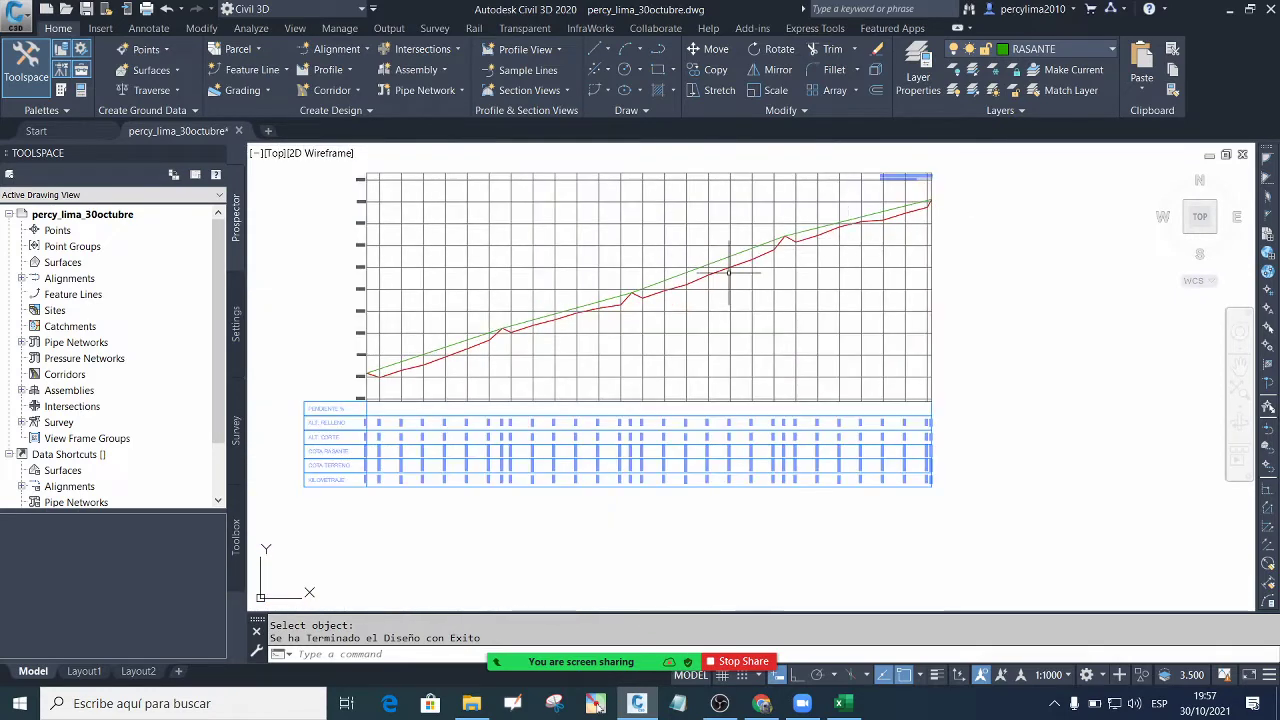
scroll(509, 329, up, 6)
scroll(634, 257, down, 5)
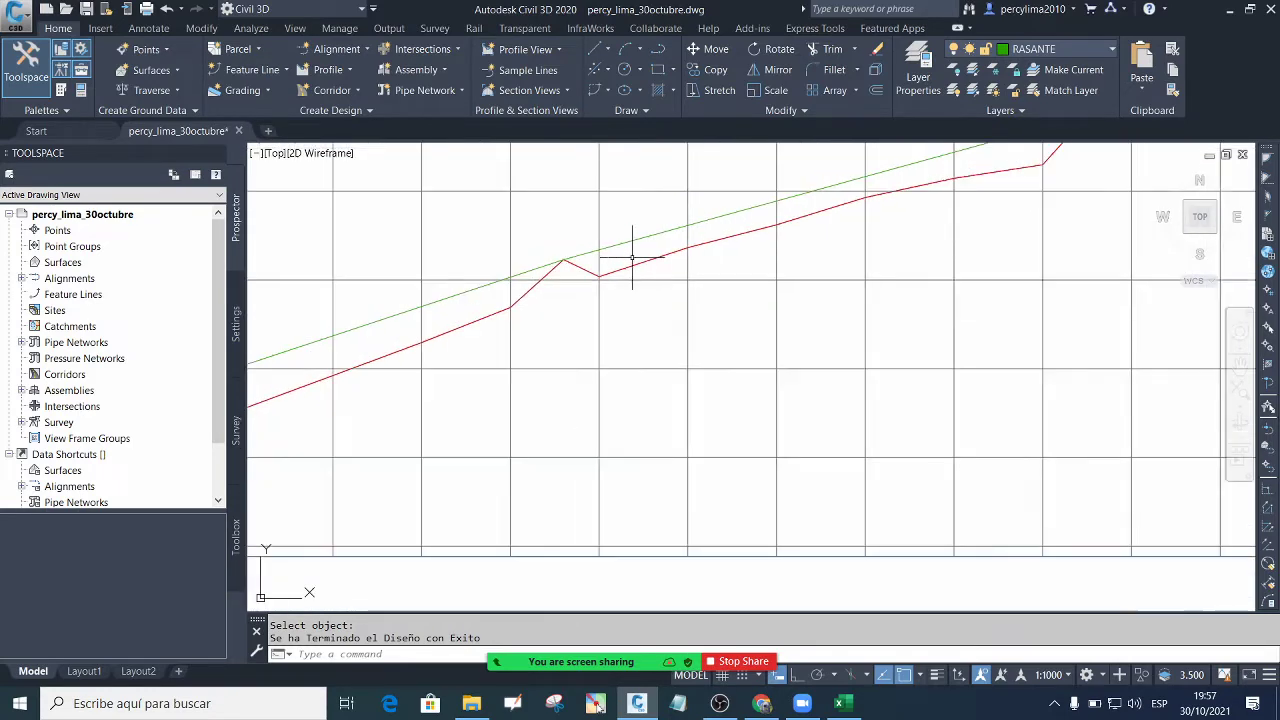
Review the fill and cut heights station by station in the ALT. RELLENO and ALT. CORTE rows
scroll(457, 419, up, 2)
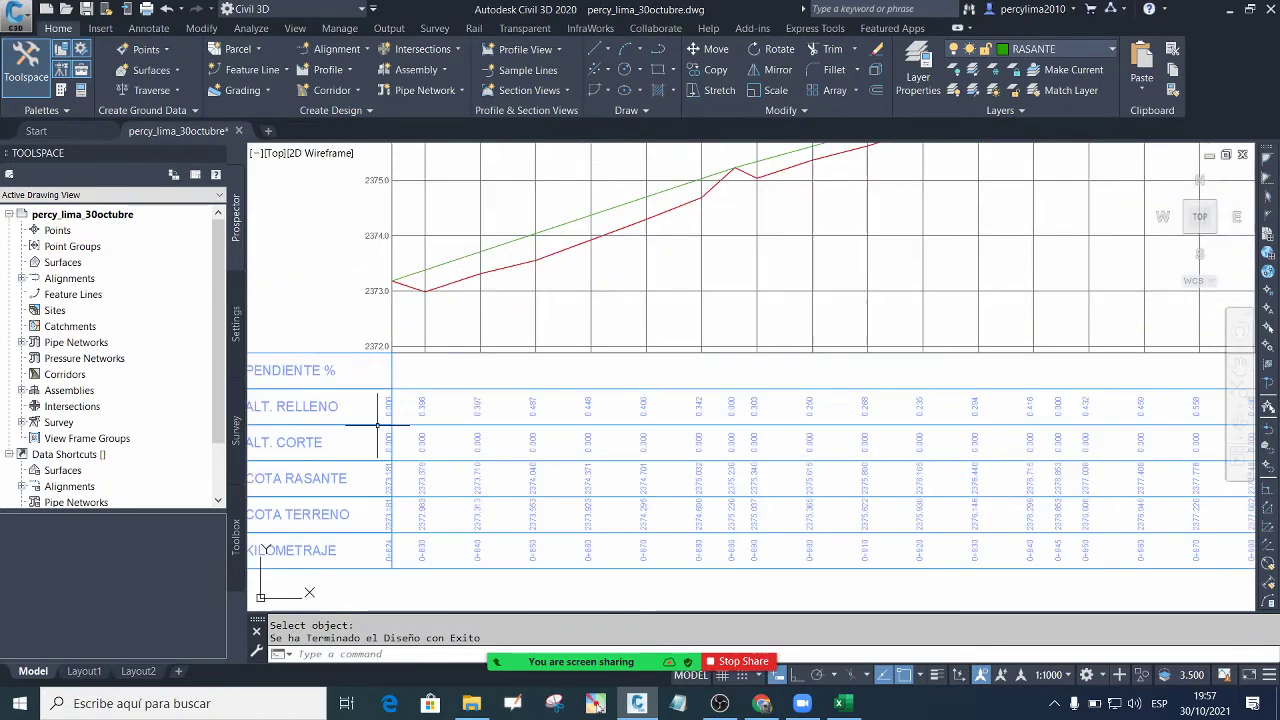
scroll(430, 419, up, 3)
scroll(479, 297, down, 4)
scroll(575, 466, up, 3)
scroll(575, 466, up, 3)
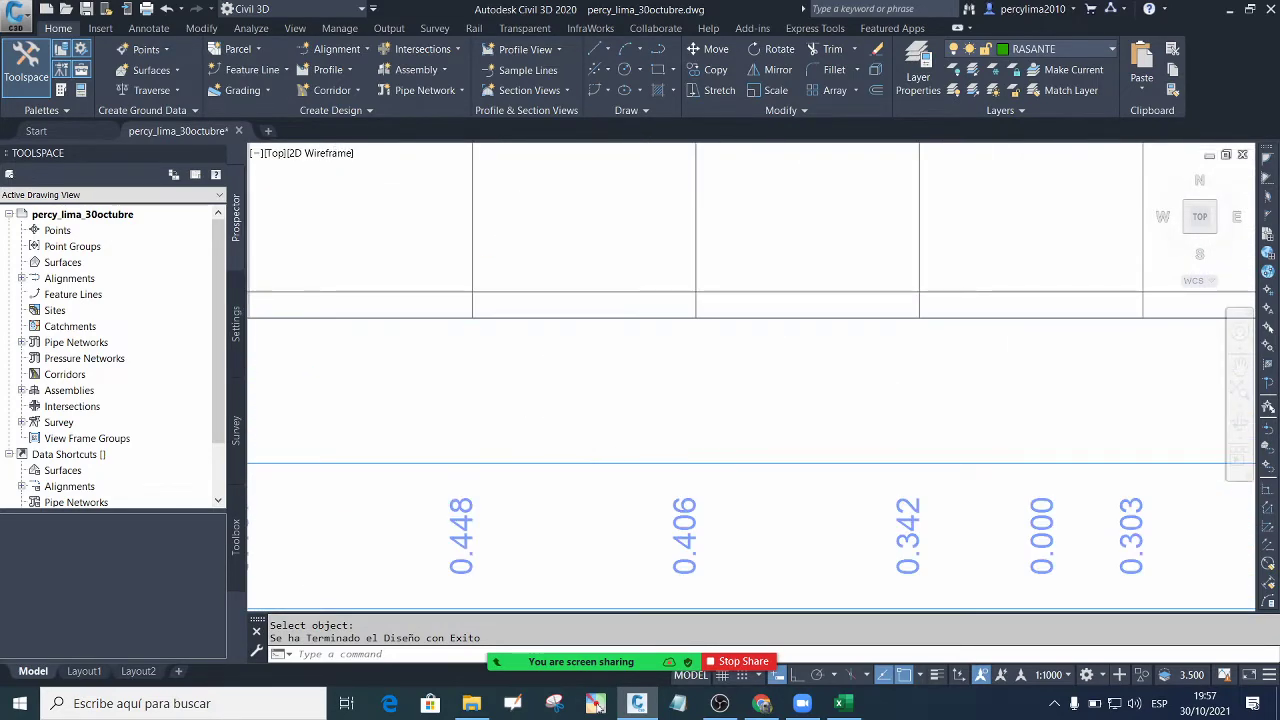
scroll(629, 363, down, 4)
scroll(392, 435, up, 2)
scroll(608, 400, down, 3)
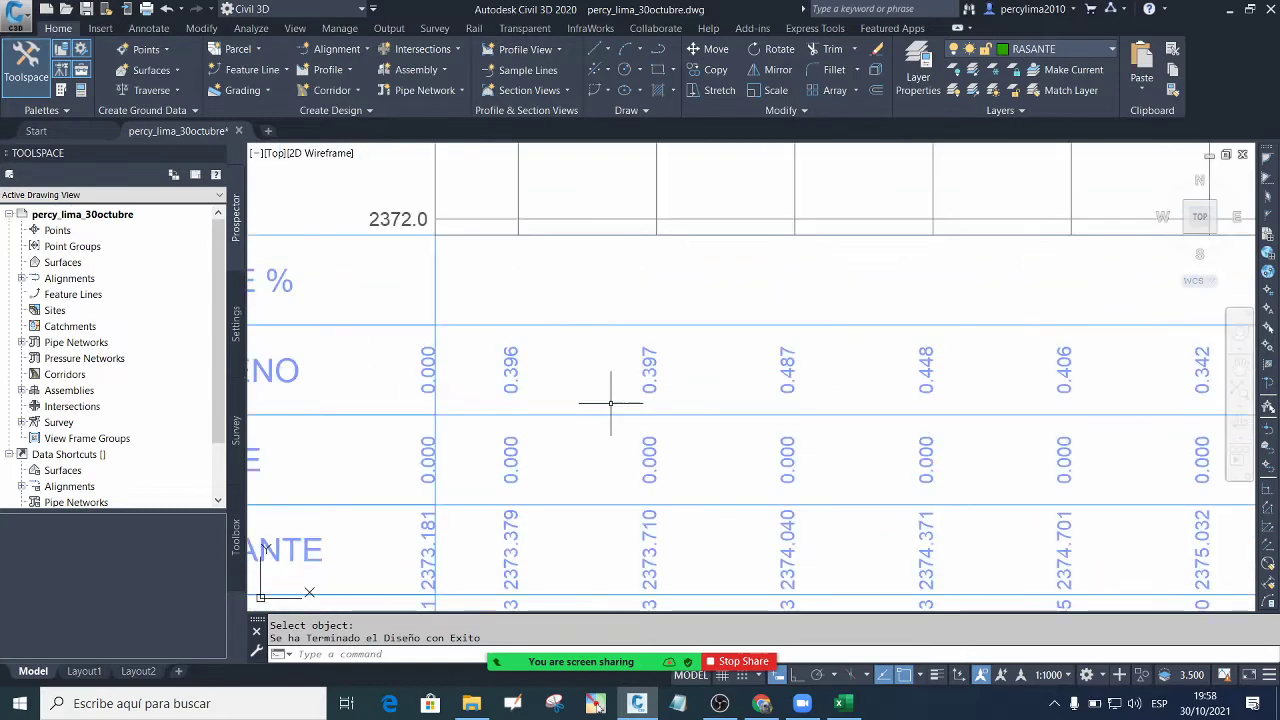
scroll(503, 400, up, 3)
scroll(568, 345, down, 2)
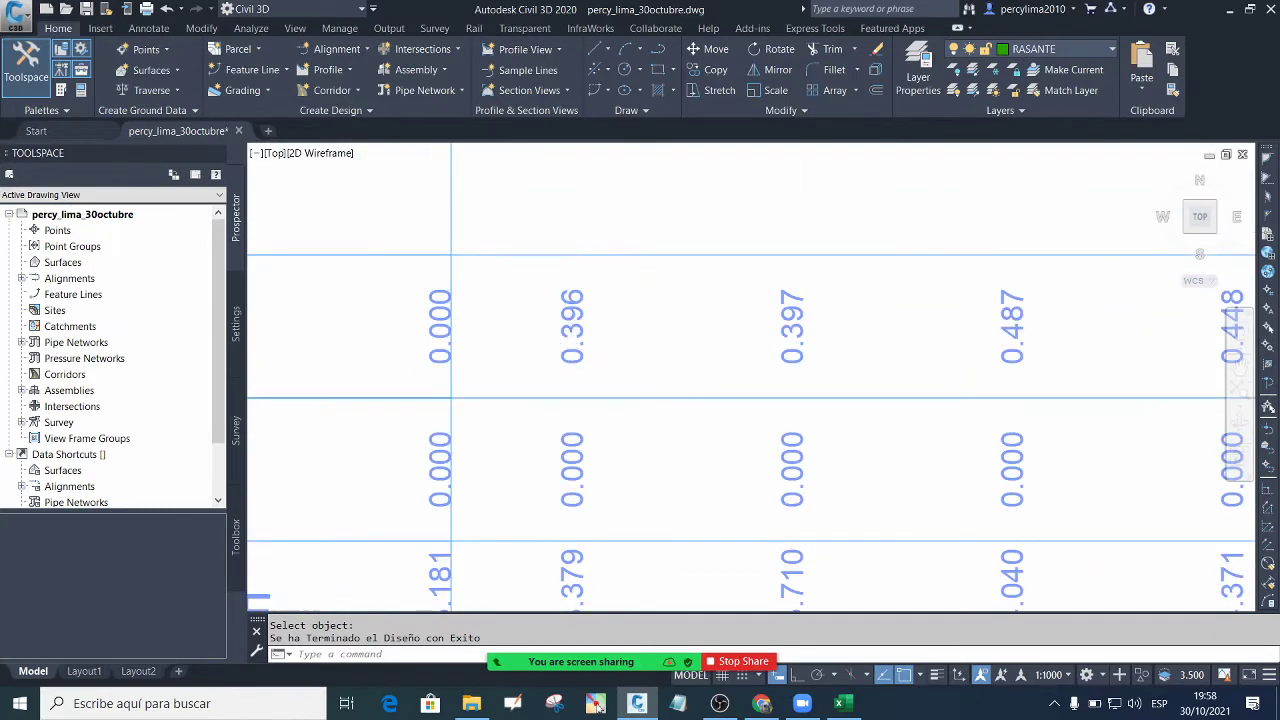
scroll(563, 343, up, 2)
scroll(600, 335, down, 3)
scroll(670, 335, up, 3)
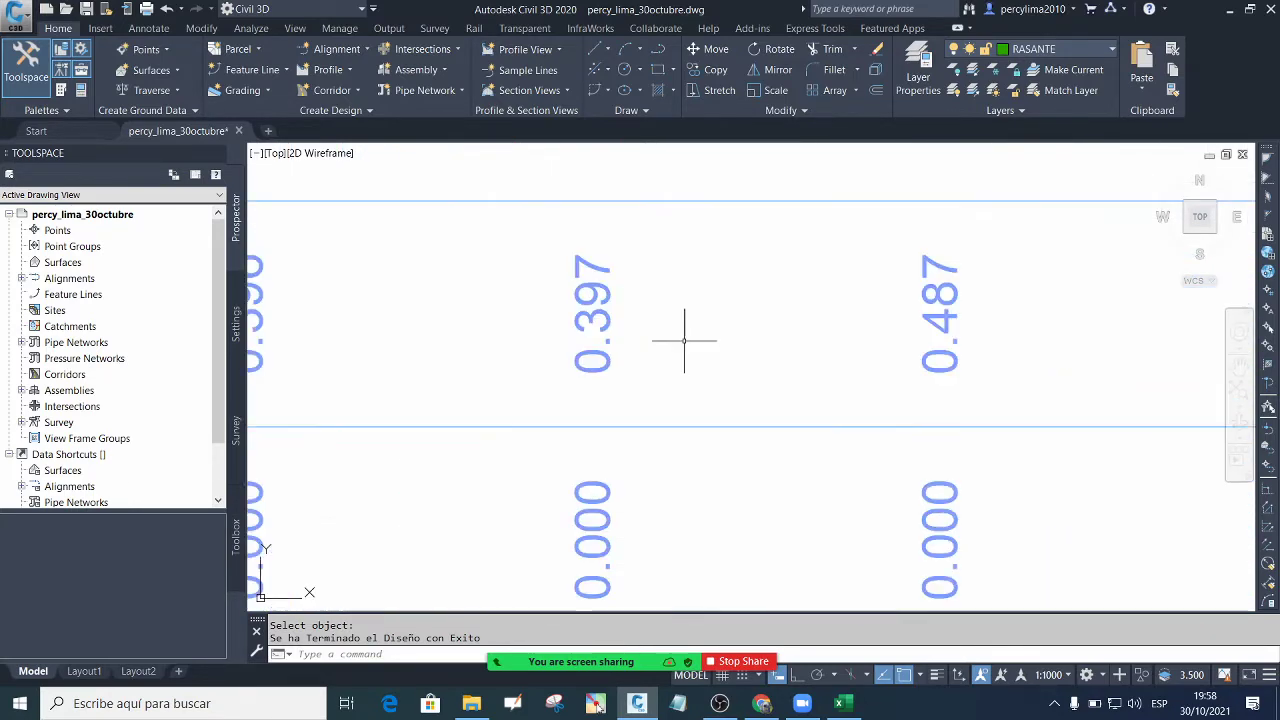
scroll(684, 340, down, 5)
scroll(786, 337, up, 5)
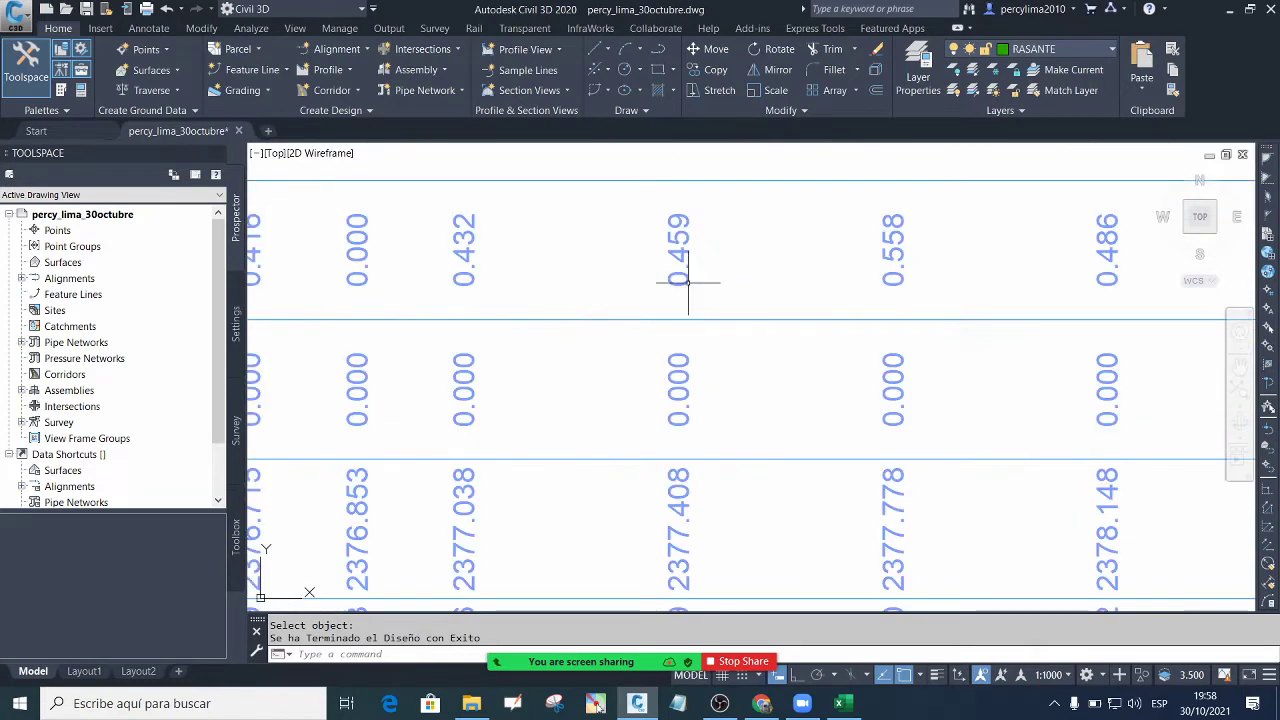
Review the fill and cut heights from about station 0+940 through the last station of the data table
scroll(514, 286, down, 3)
scroll(846, 300, up, 3)
scroll(745, 300, down, 3)
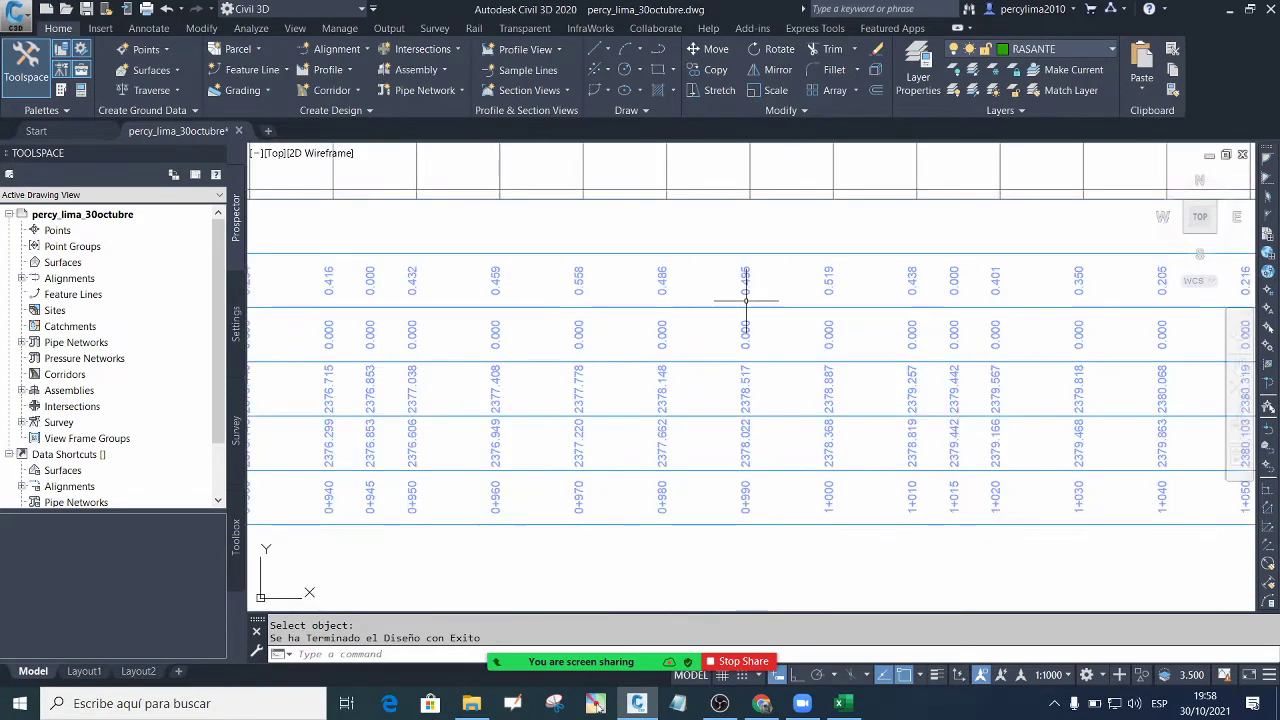
scroll(1023, 286, up, 3)
scroll(851, 334, down, 4)
scroll(842, 322, up, 4)
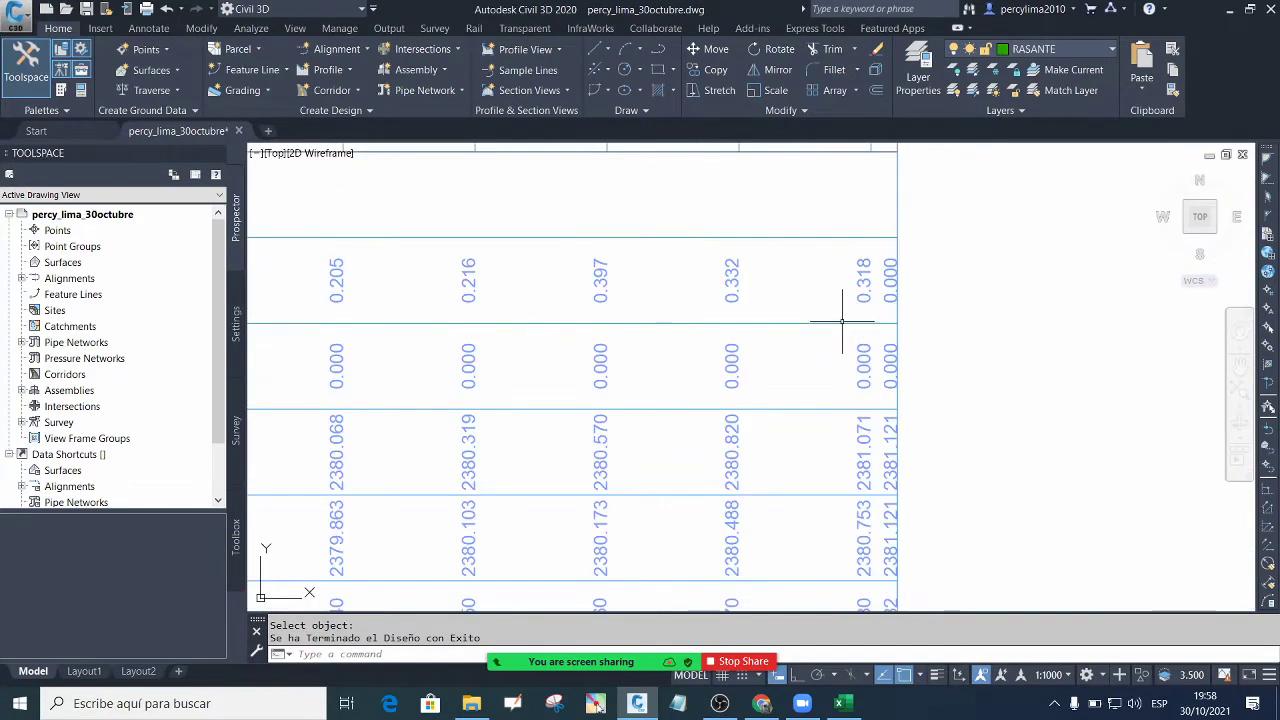
scroll(857, 306, down, 4)
scroll(721, 329, up, 2)
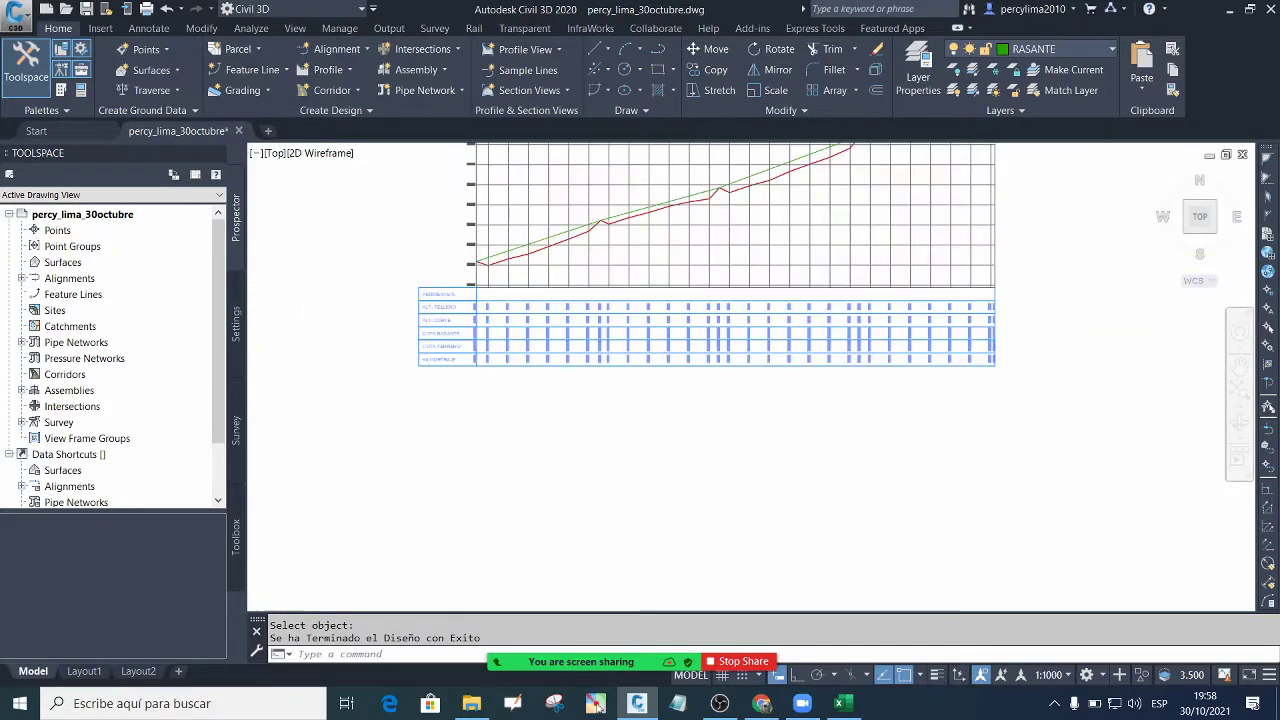
Compare the grade and ground lines at the start of the profile with the first stations' values in the data table
scroll(620, 300, up, 5)
scroll(720, 297, down, 5)
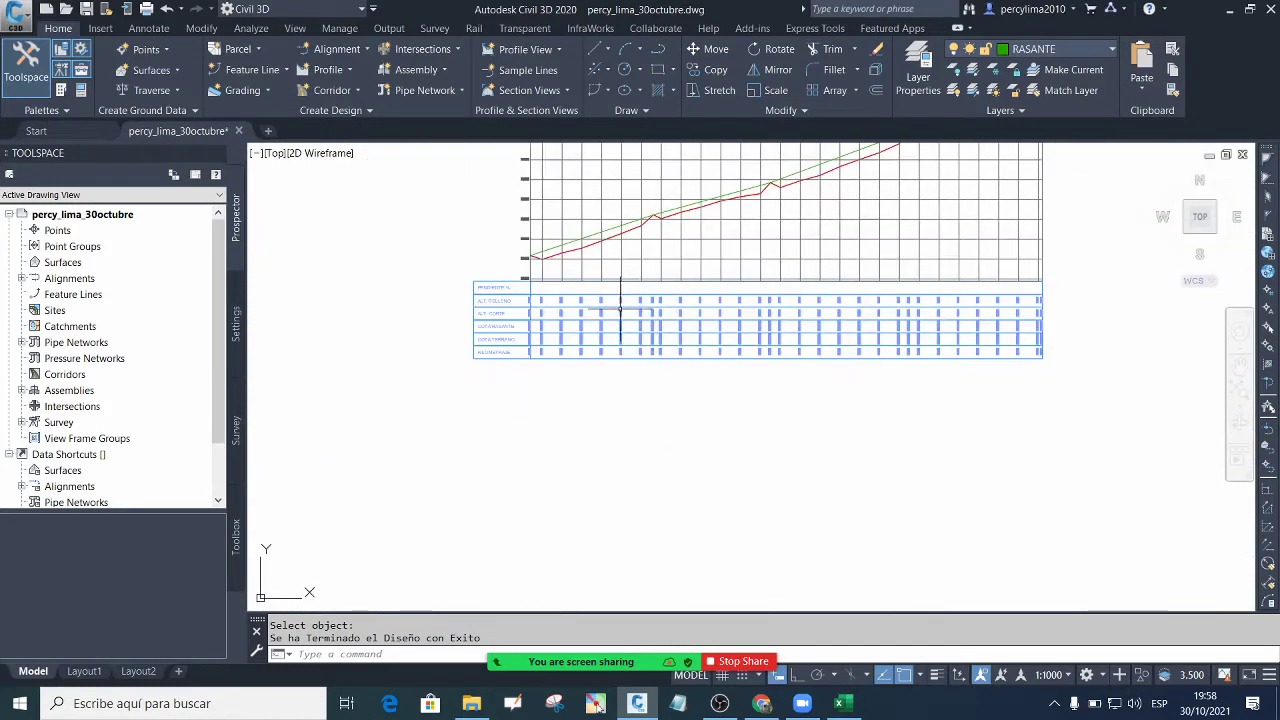
scroll(620, 305, up, 2)
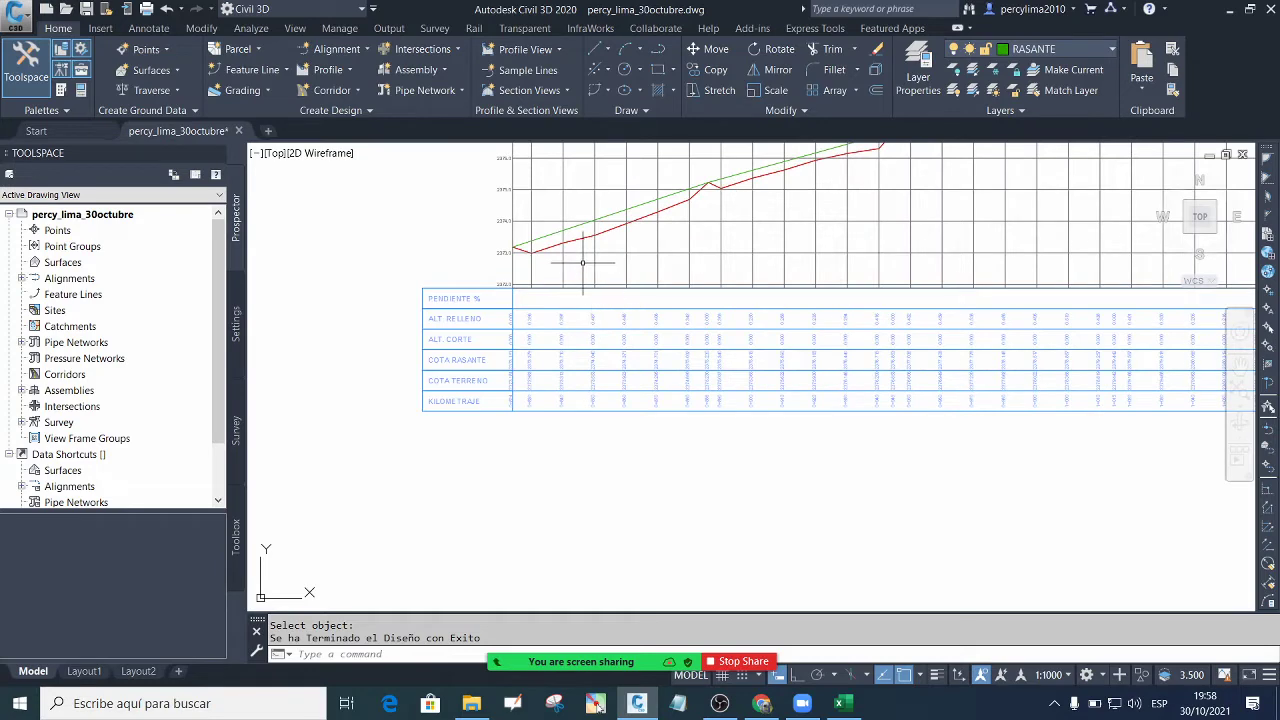
scroll(570, 242, up, 3)
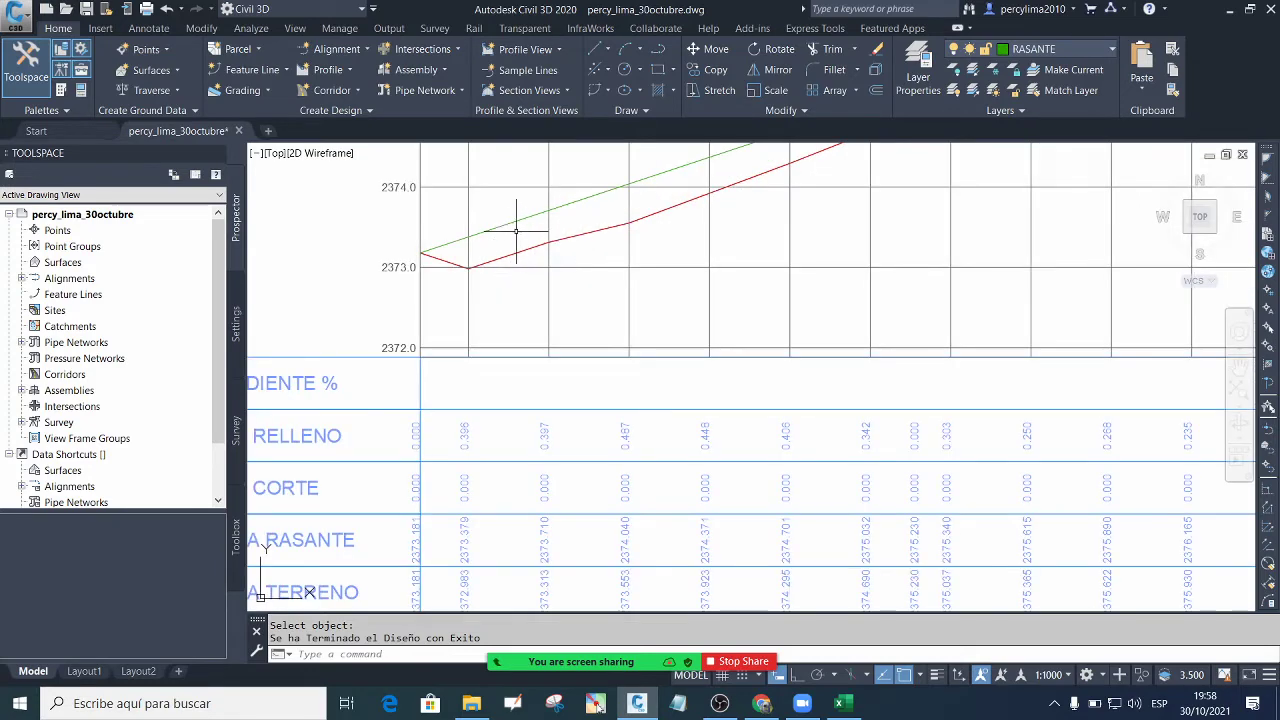
scroll(530, 258, down, 2)
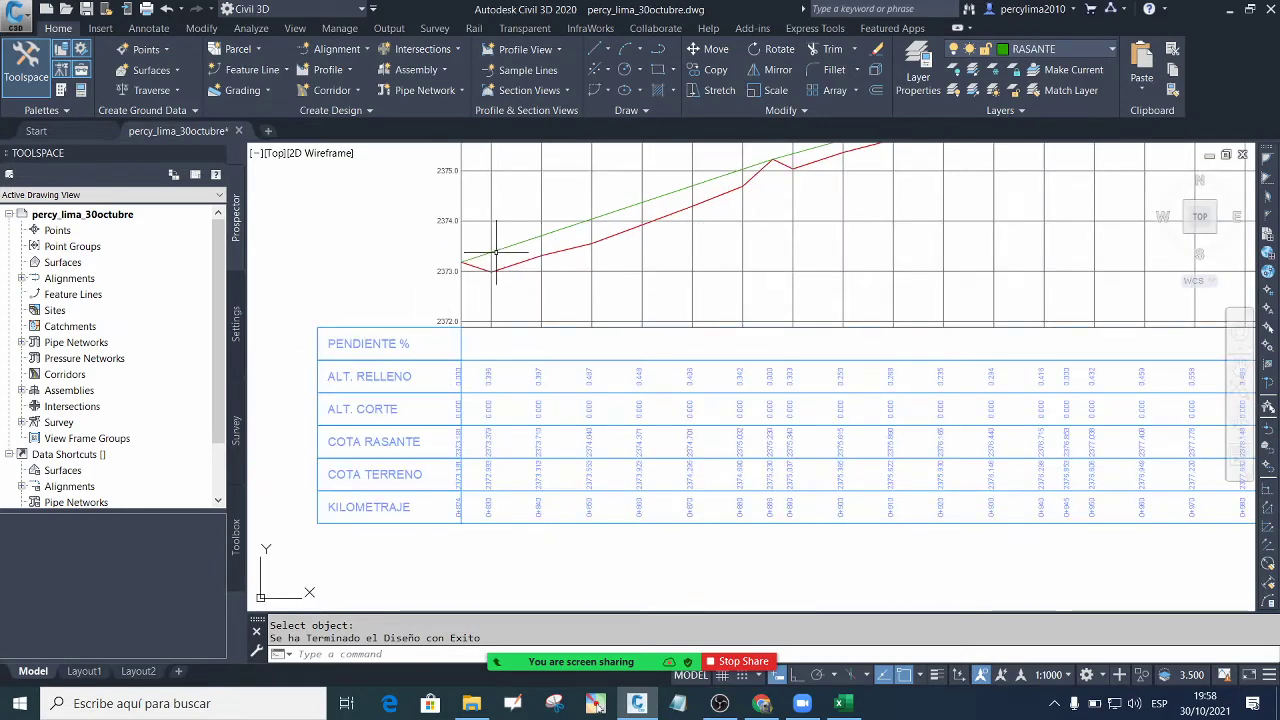
scroll(486, 270, up, 2)
scroll(512, 405, down, 4)
scroll(512, 405, up, 6)
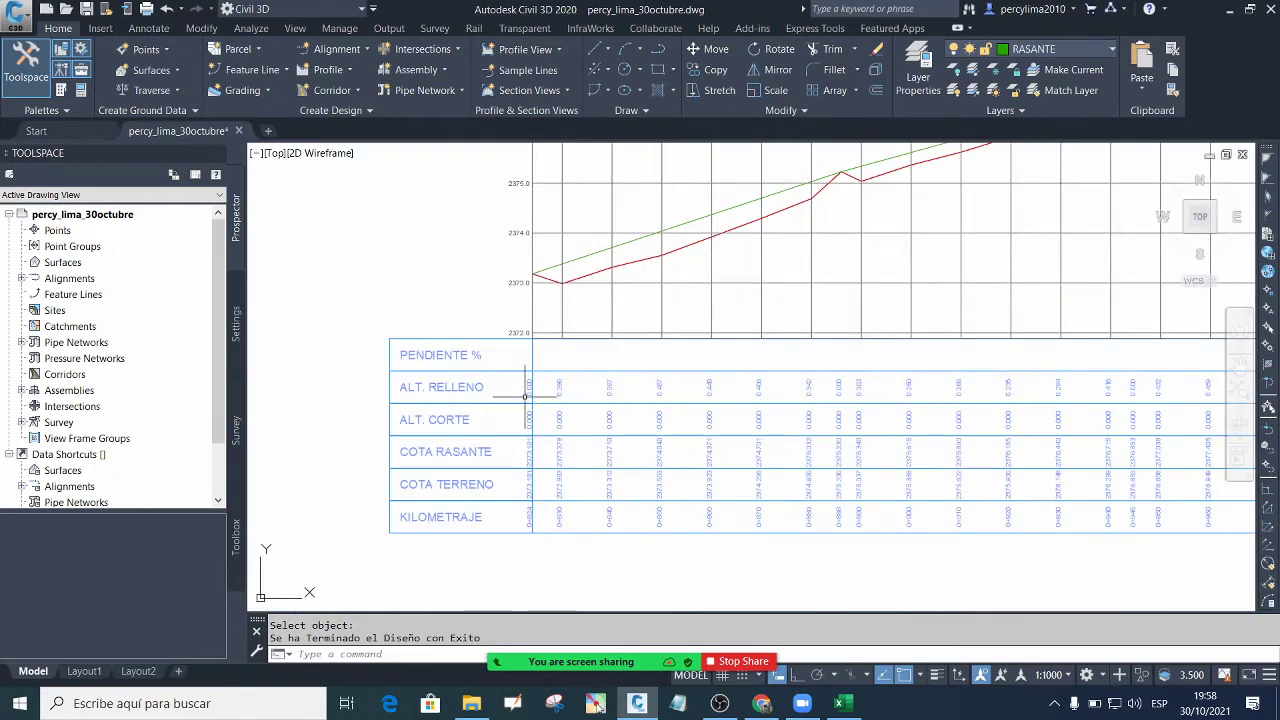
Run RAC with the Pendientes function on the green grade polyline to fill in the PENDIENTE % row
scroll(480, 370, up, 2)
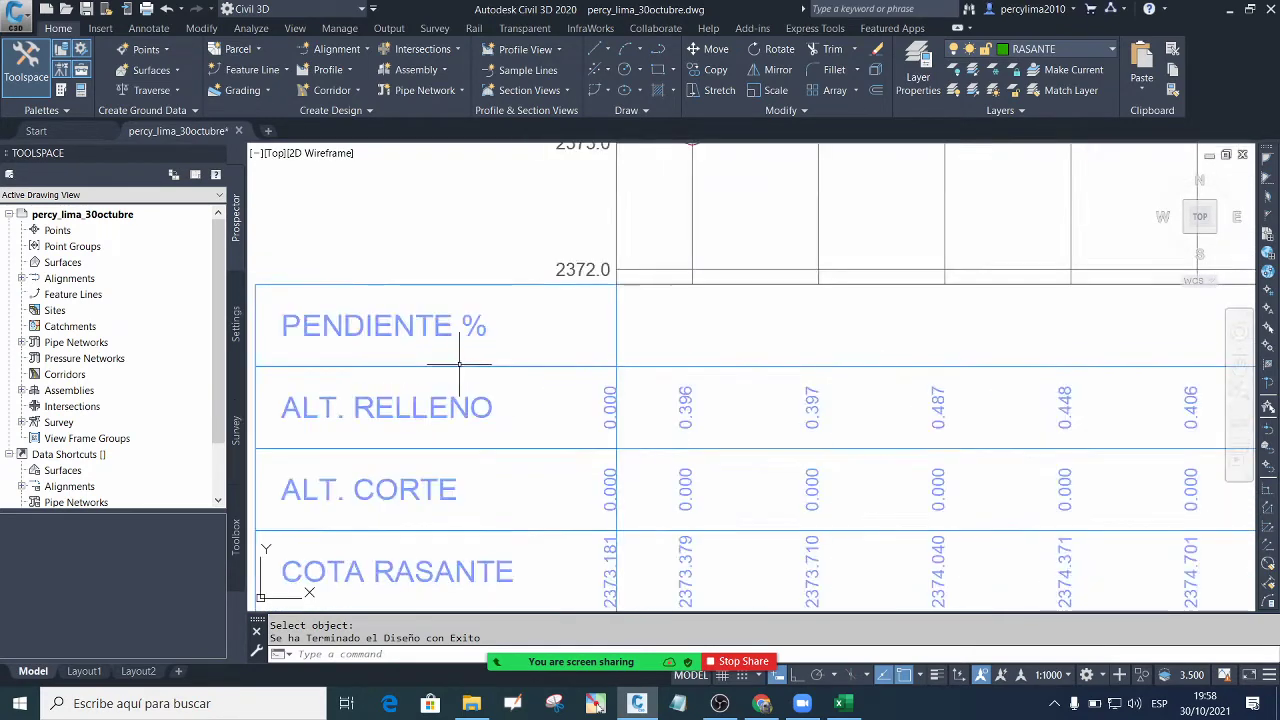
scroll(520, 363, down, 4)
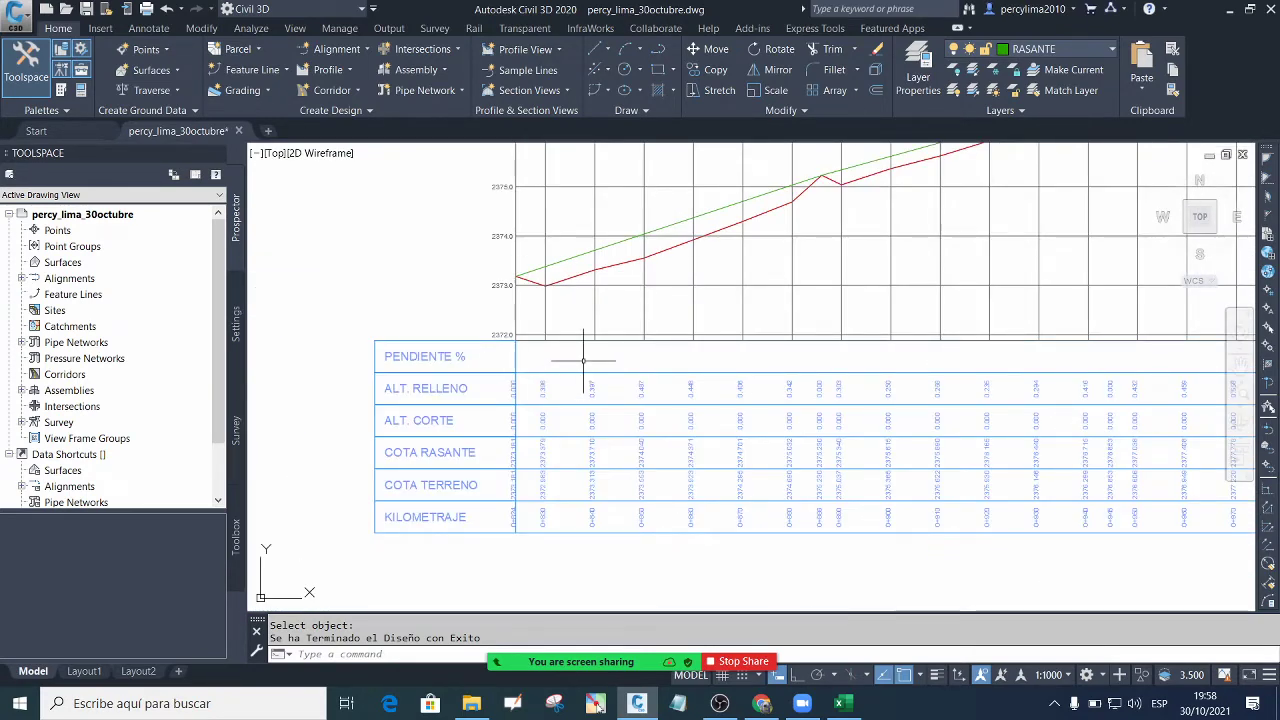
text(RA)
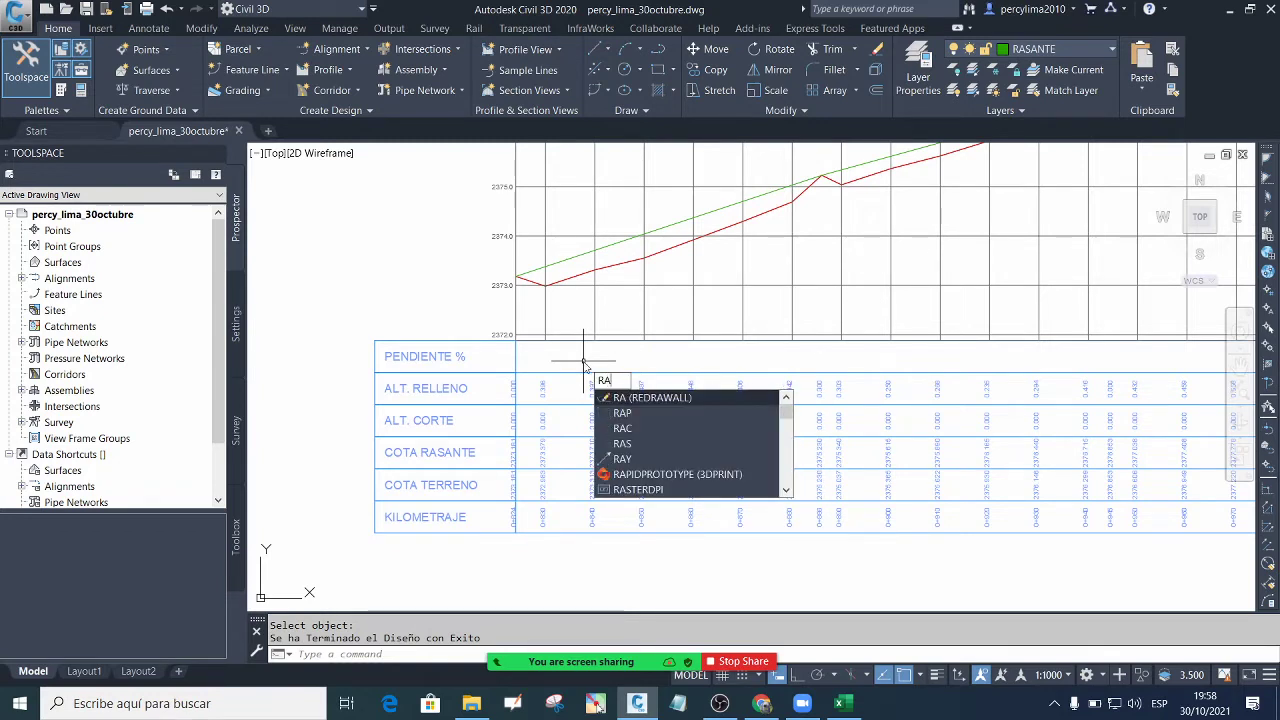
click(628, 429)
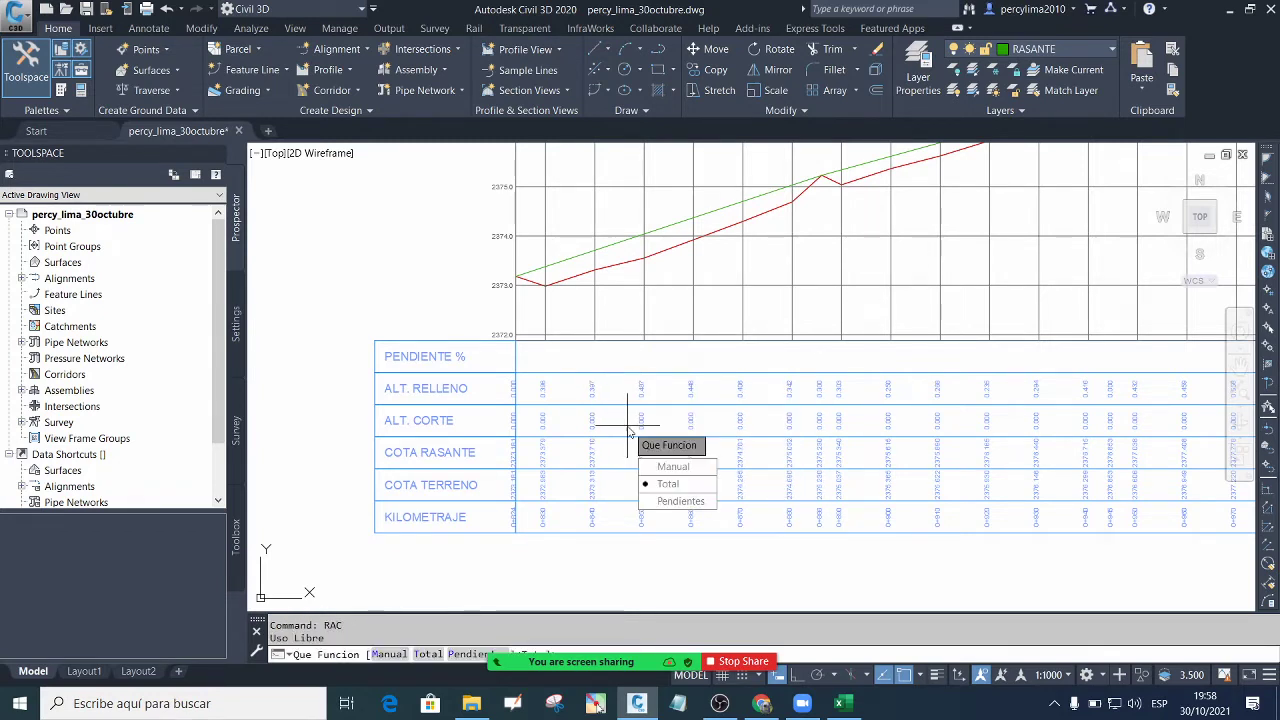
click(684, 502)
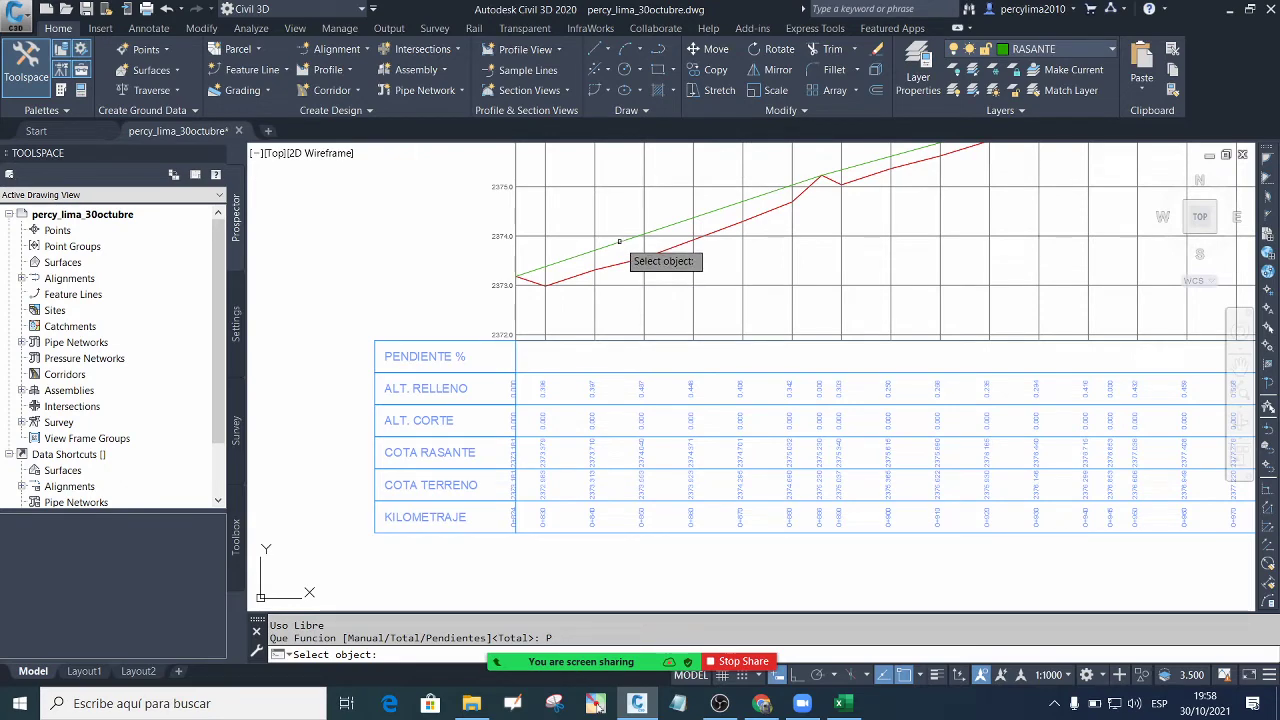
click(619, 241)
scroll(665, 373, up, 4)
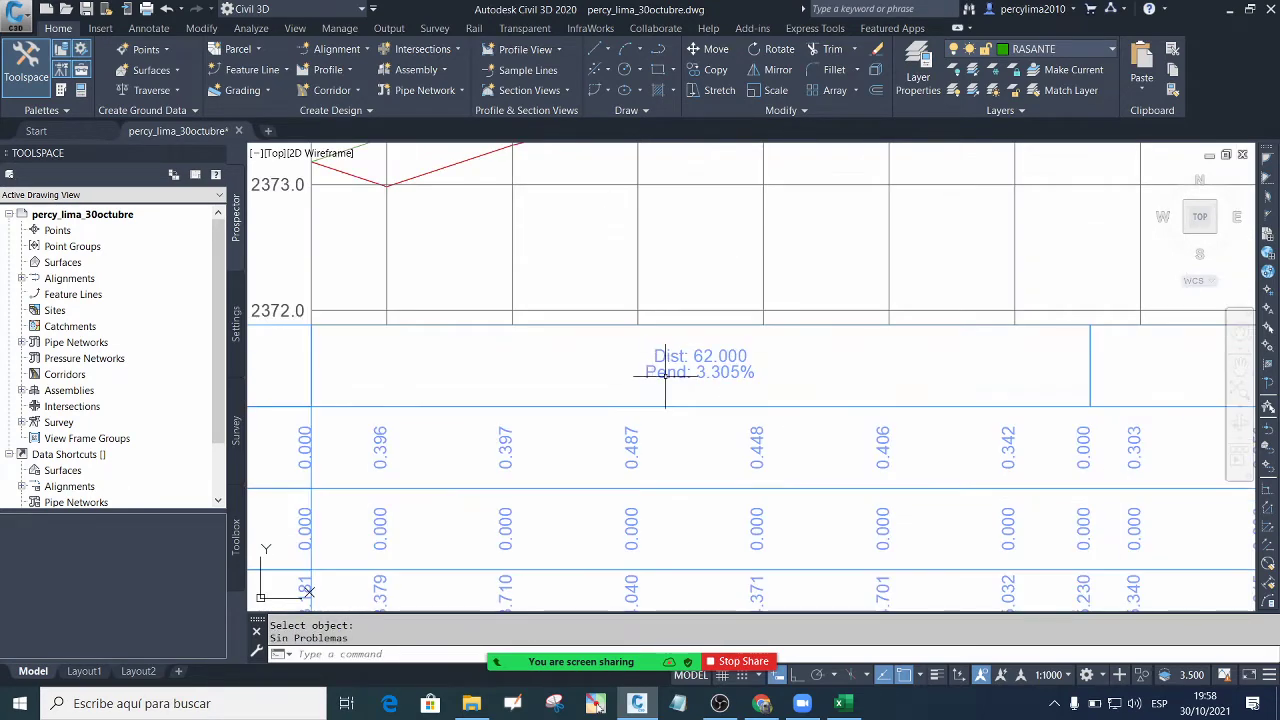
Examine the distance and slope label of the first grade segment in the PENDIENTE % row
scroll(670, 372, up, 4)
scroll(665, 330, down, 2)
scroll(700, 326, down, 4)
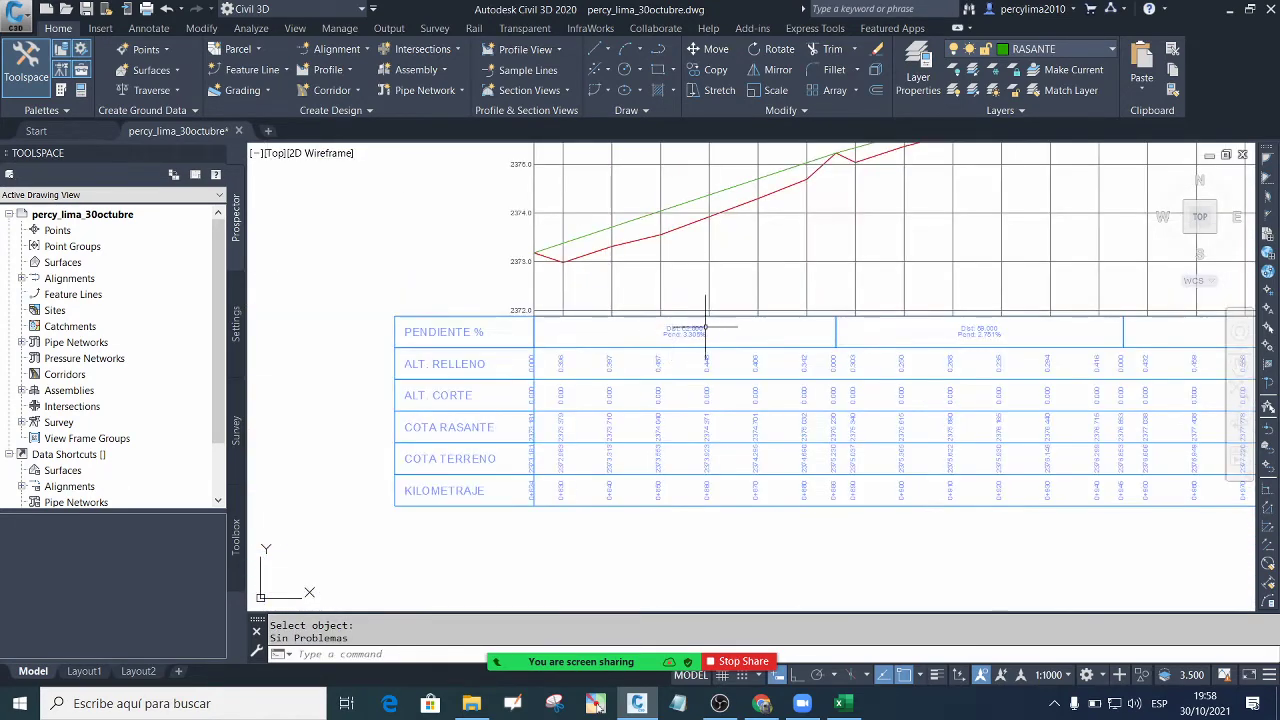
scroll(706, 327, up, 5)
scroll(645, 335, down, 5)
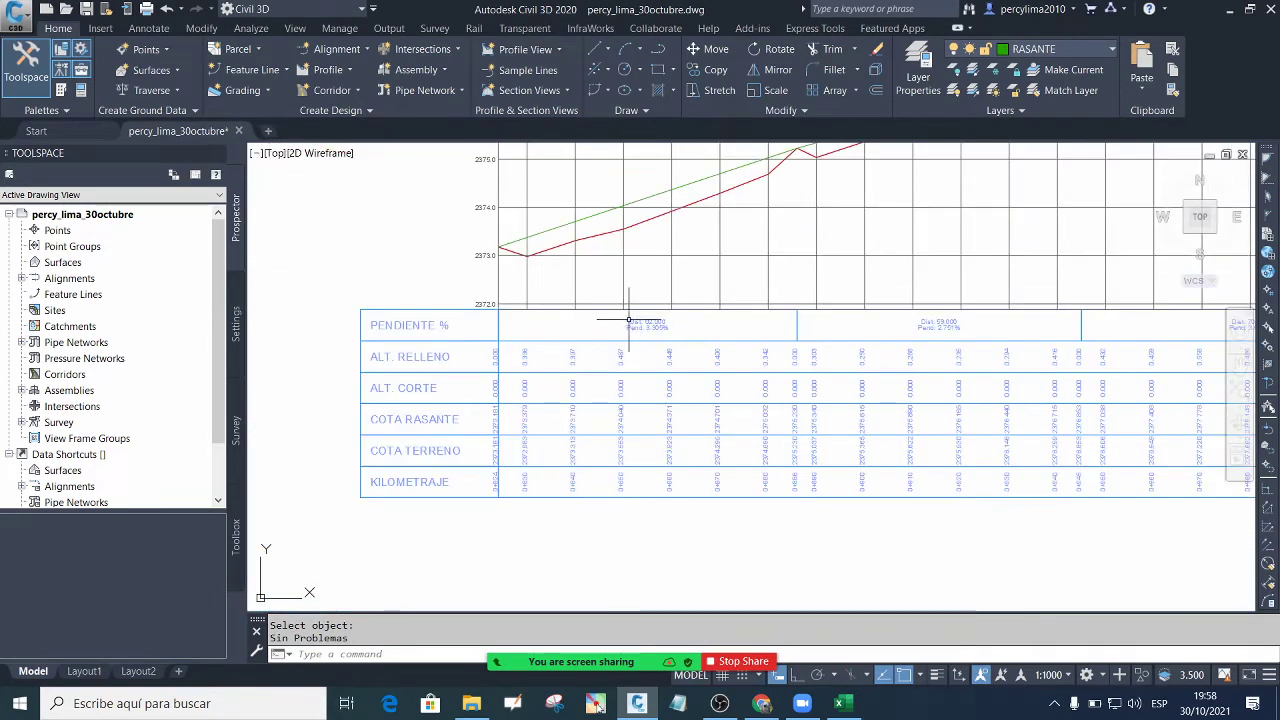
scroll(655, 320, up, 5)
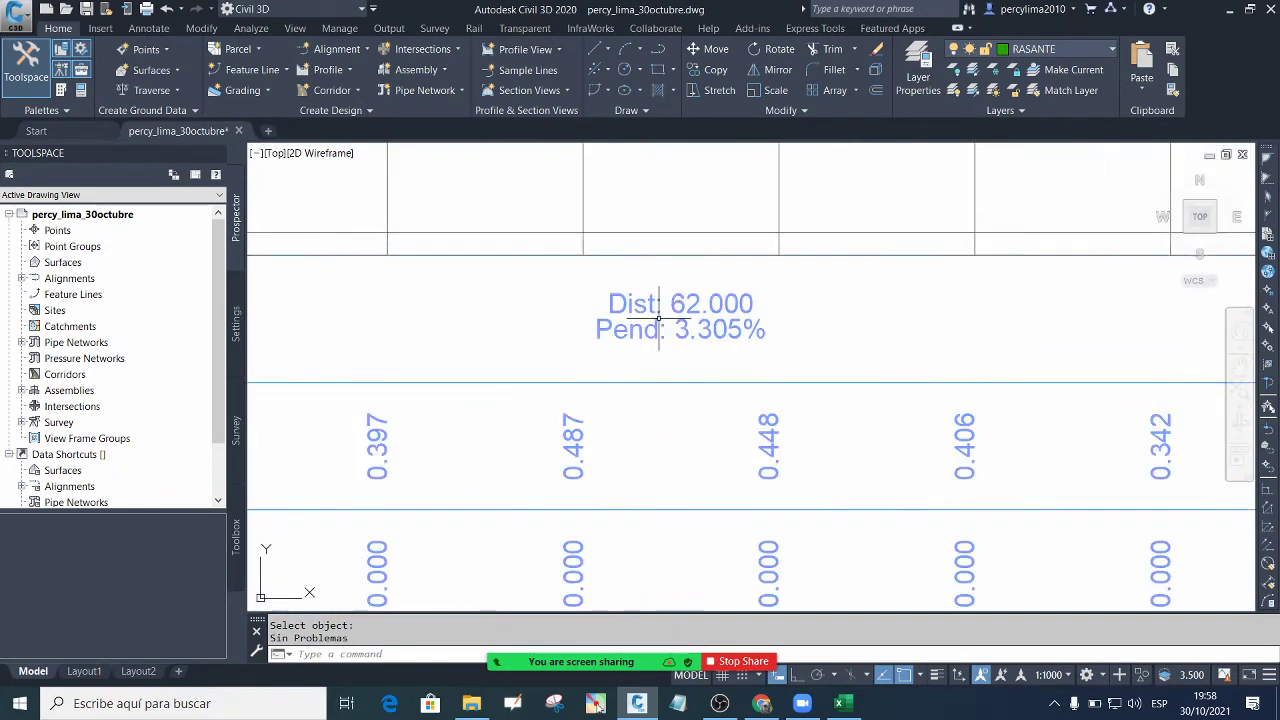
scroll(690, 333, up, 3)
scroll(674, 323, down, 3)
scroll(663, 321, up, 4)
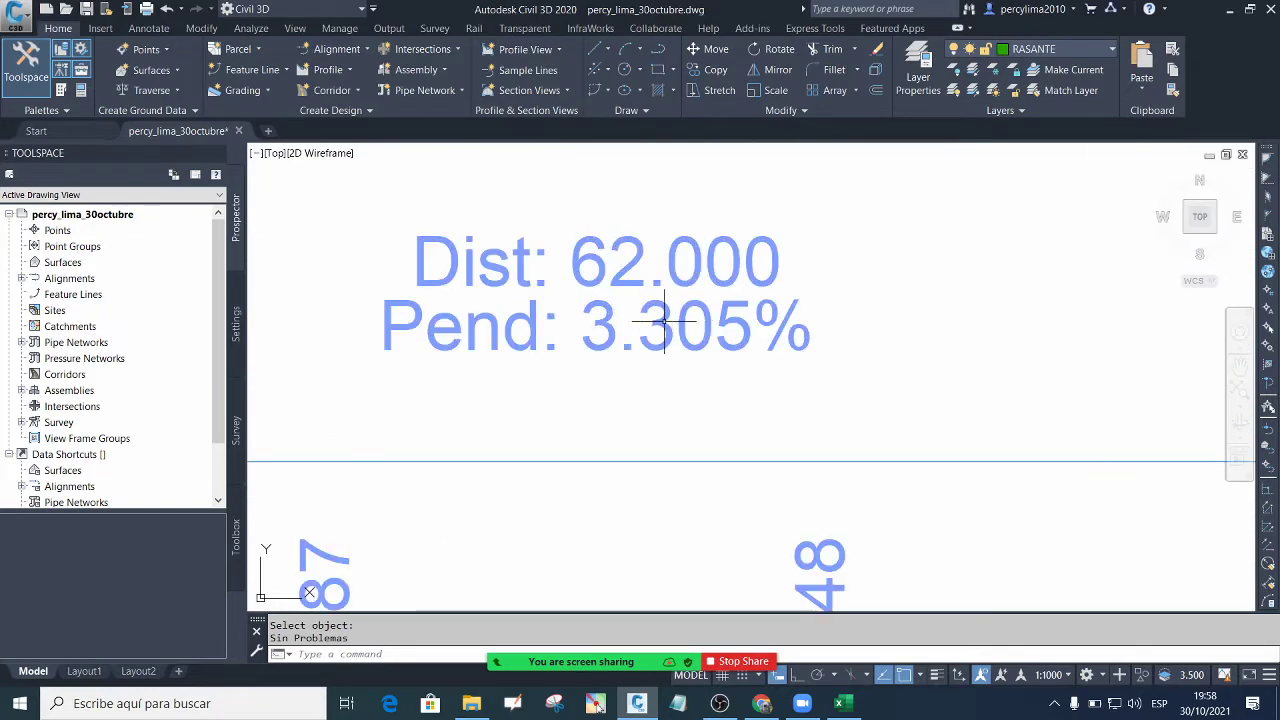
scroll(664, 321, down, 5)
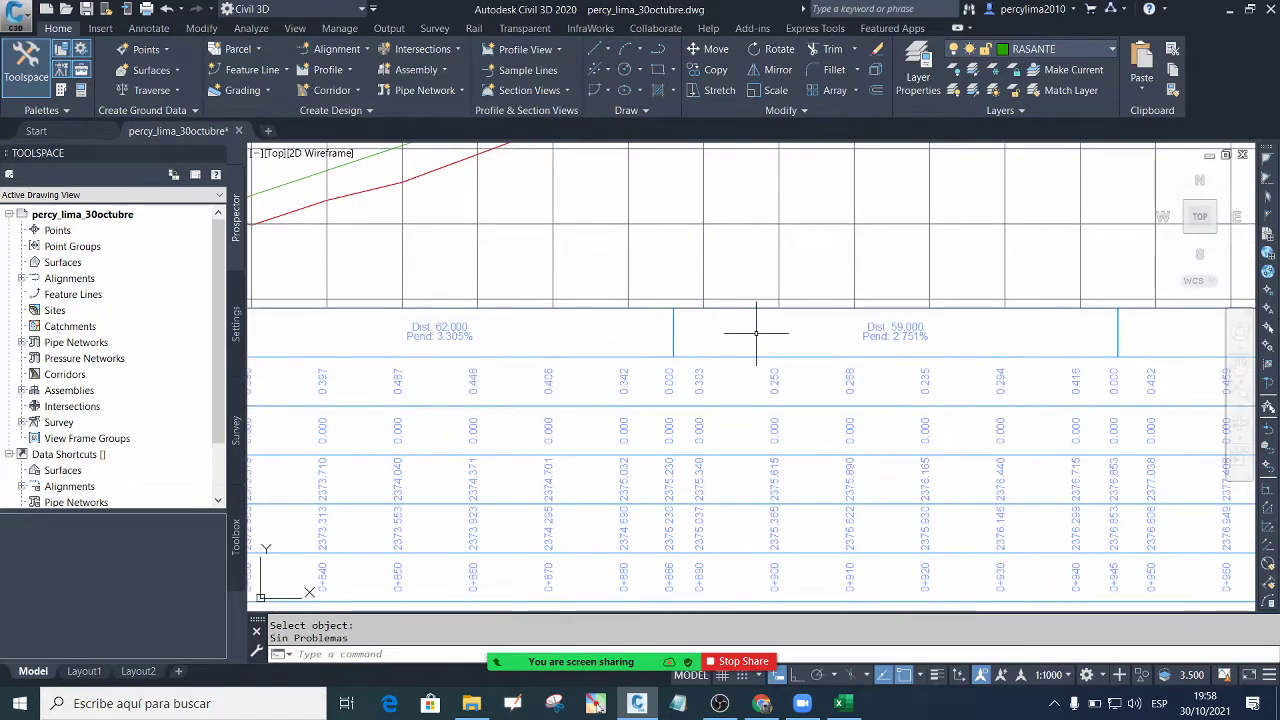
Read the distance and slope labels of the second, third and fourth grade segments in the PENDIENTE % row
scroll(756, 333, up, 4)
scroll(523, 334, down, 6)
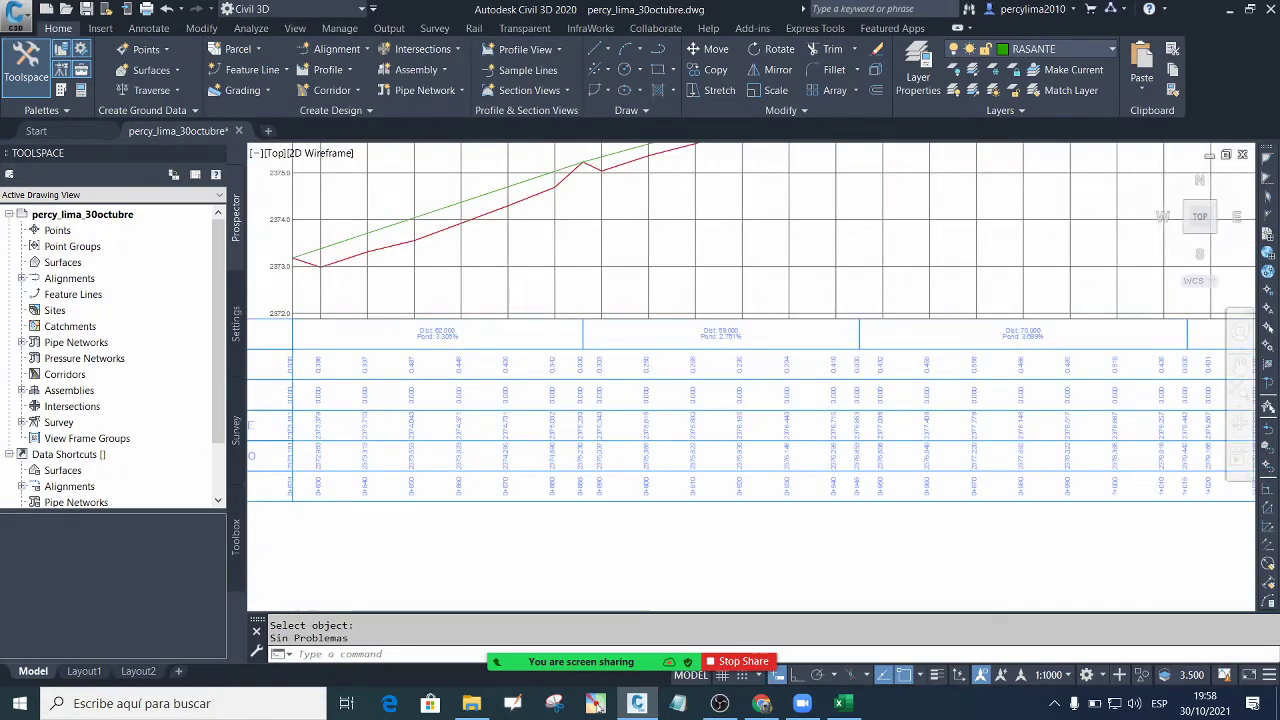
scroll(1068, 334, up, 5)
scroll(660, 366, down, 2)
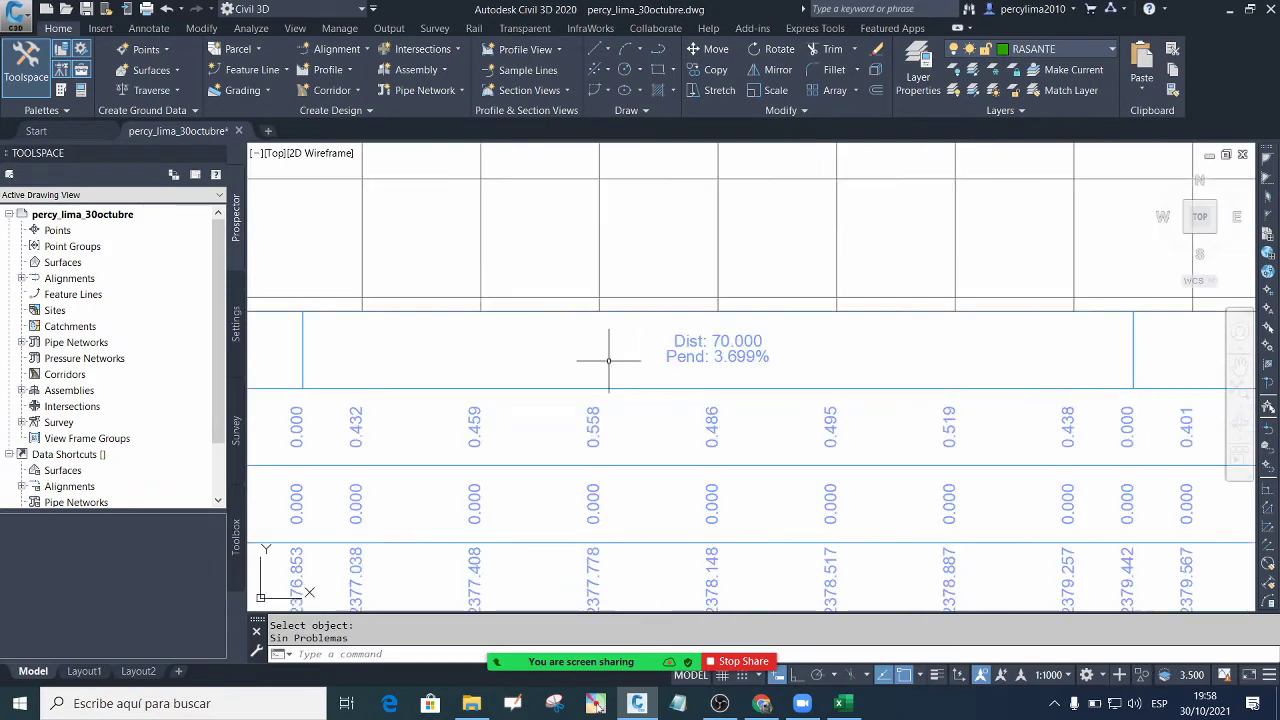
scroll(608, 360, up, 4)
scroll(614, 366, down, 7)
scroll(559, 360, up, 3)
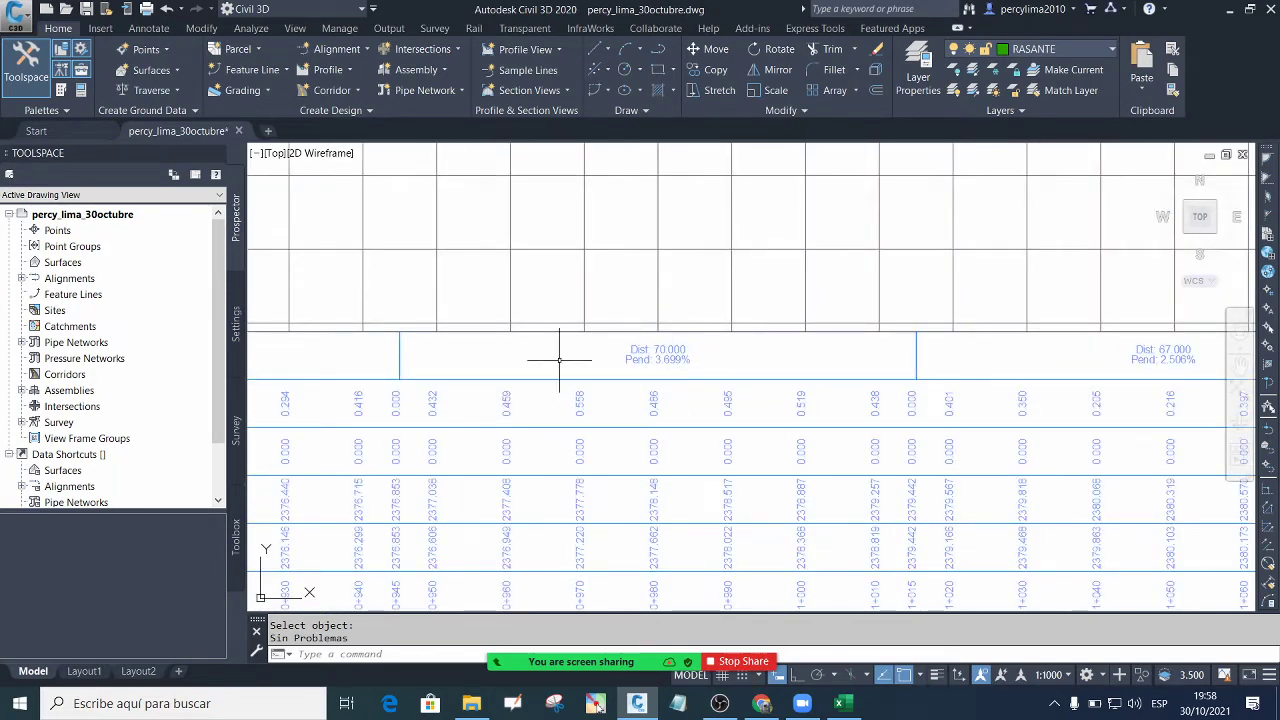
scroll(559, 360, down, 2)
scroll(895, 373, up, 5)
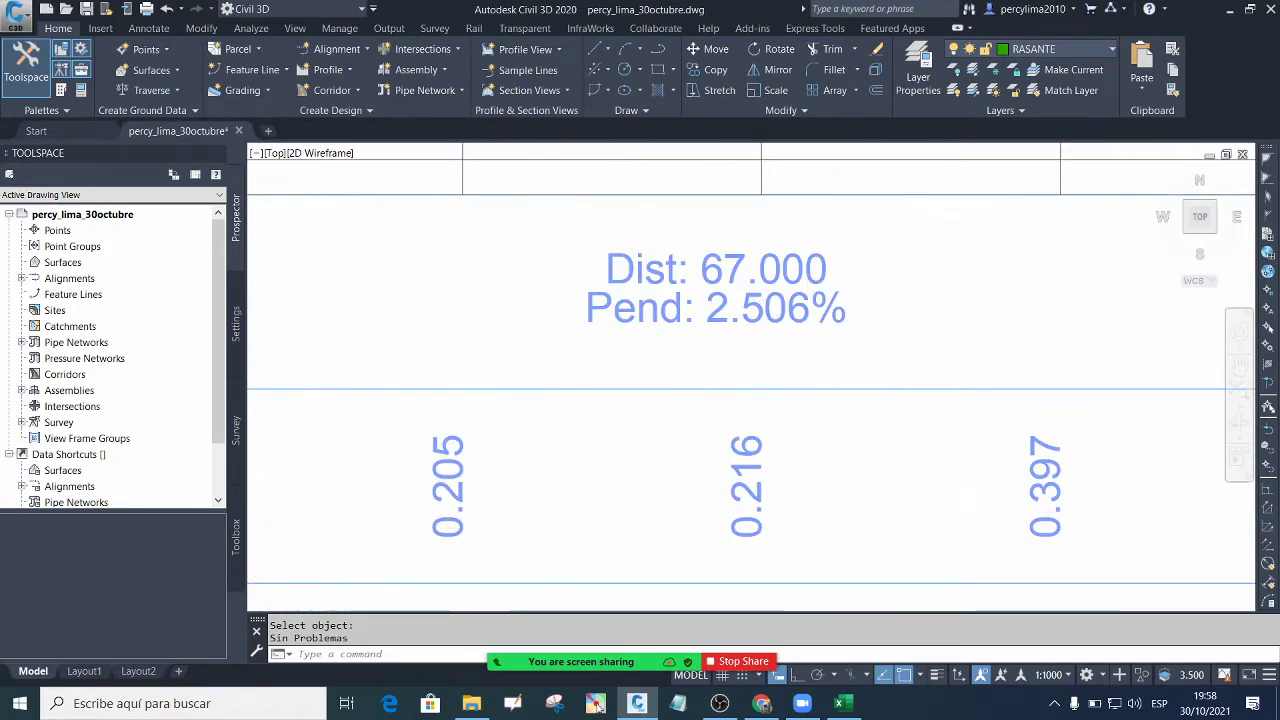
scroll(895, 373, down, 8)
scroll(666, 354, up, 3)
Check how the PENDIENTE % row's segment divisions line up with the slope breaks of the green grade line
key(Escape)
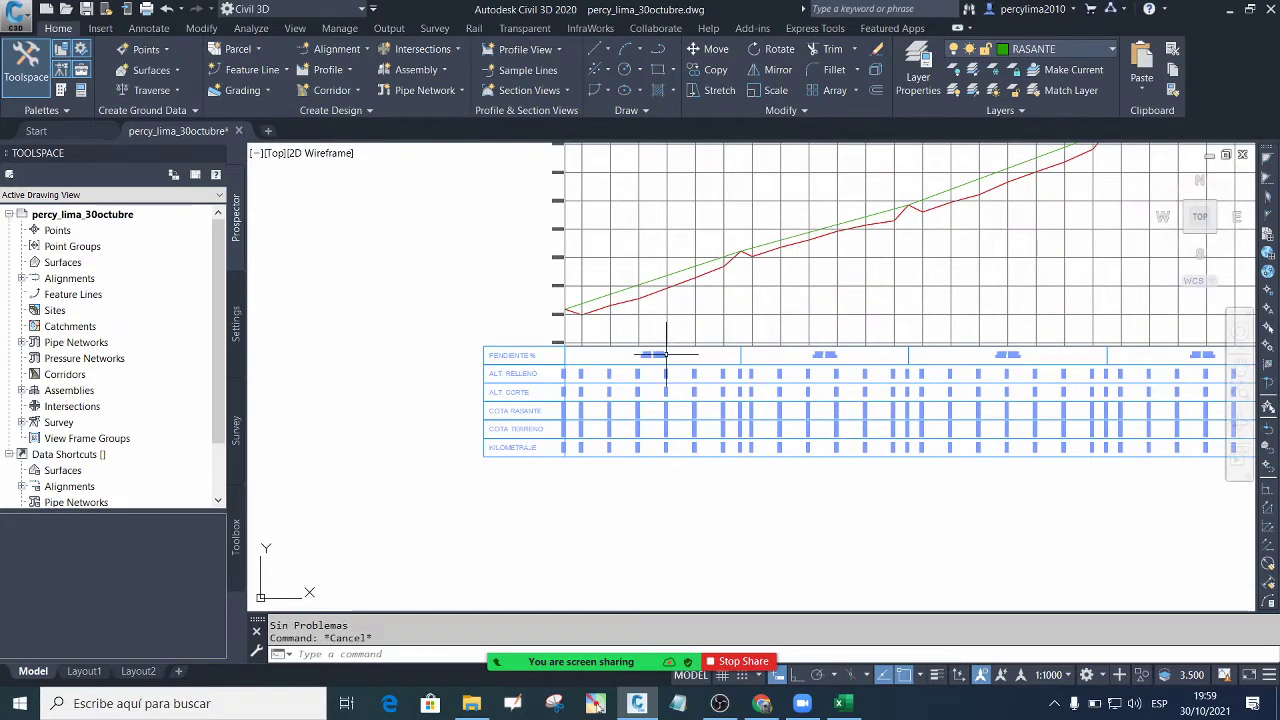
scroll(614, 357, up, 5)
key(Escape)
scroll(657, 357, down, 5)
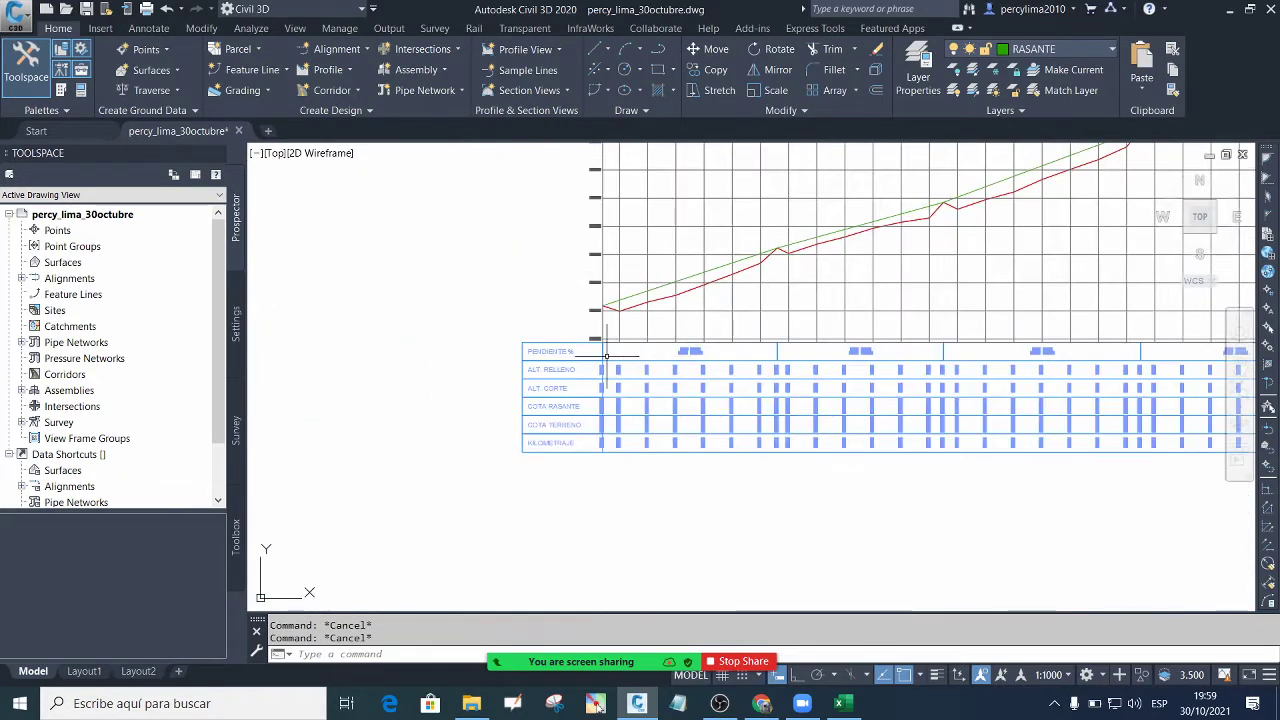
scroll(607, 352, up, 5)
scroll(594, 350, down, 5)
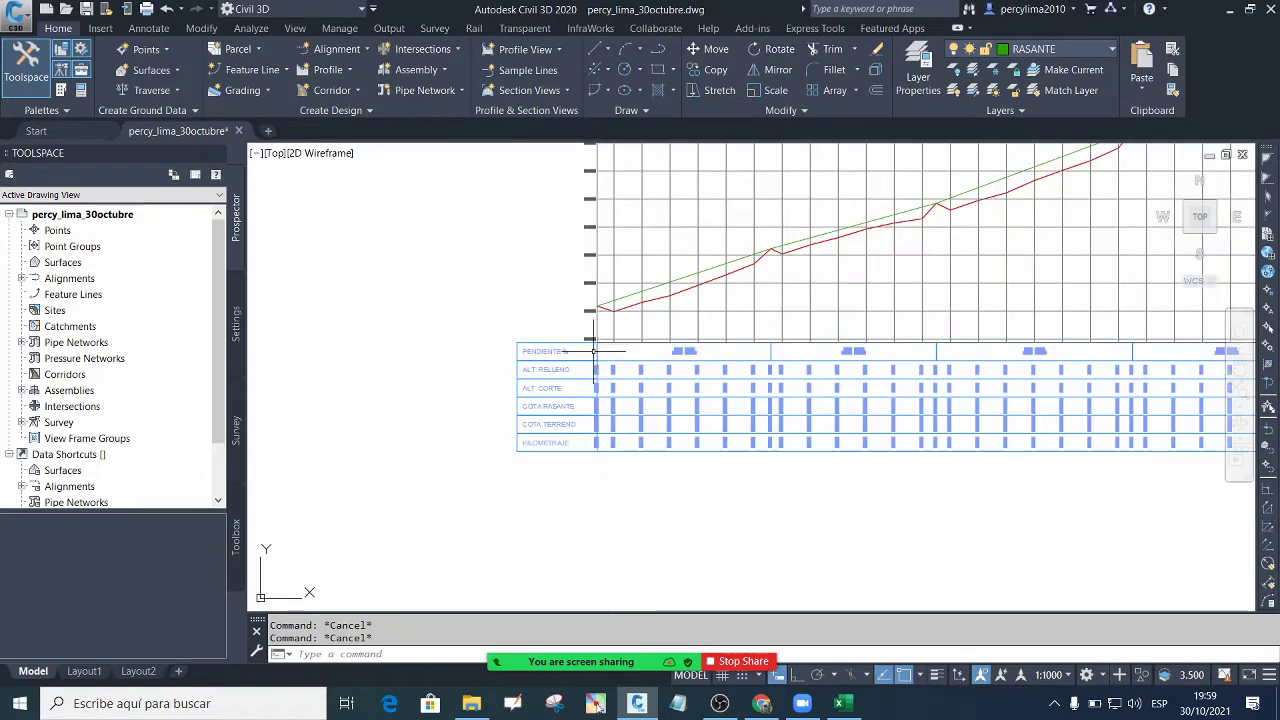
scroll(577, 345, down, 5)
scroll(610, 339, up, 5)
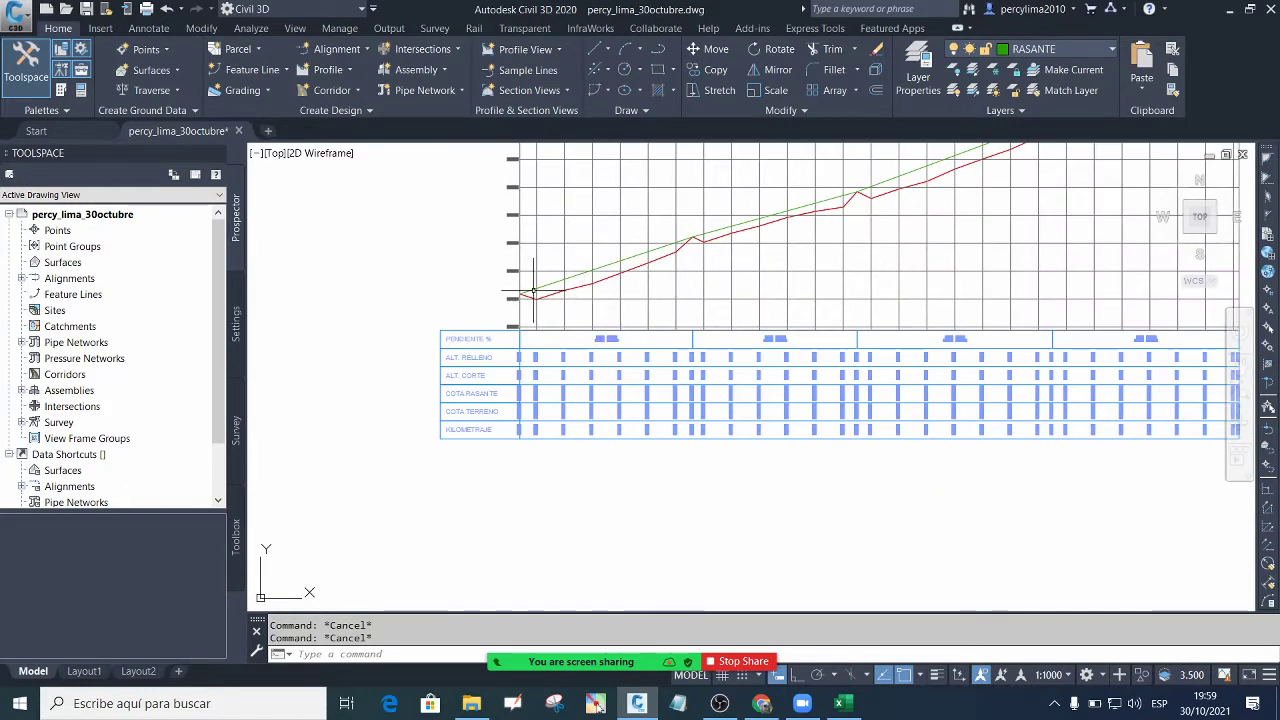
Inspect the profile's starting corner, where the lowest grid elevations meet the top of the data table
scroll(533, 291, up, 5)
scroll(530, 292, down, 5)
scroll(535, 282, up, 5)
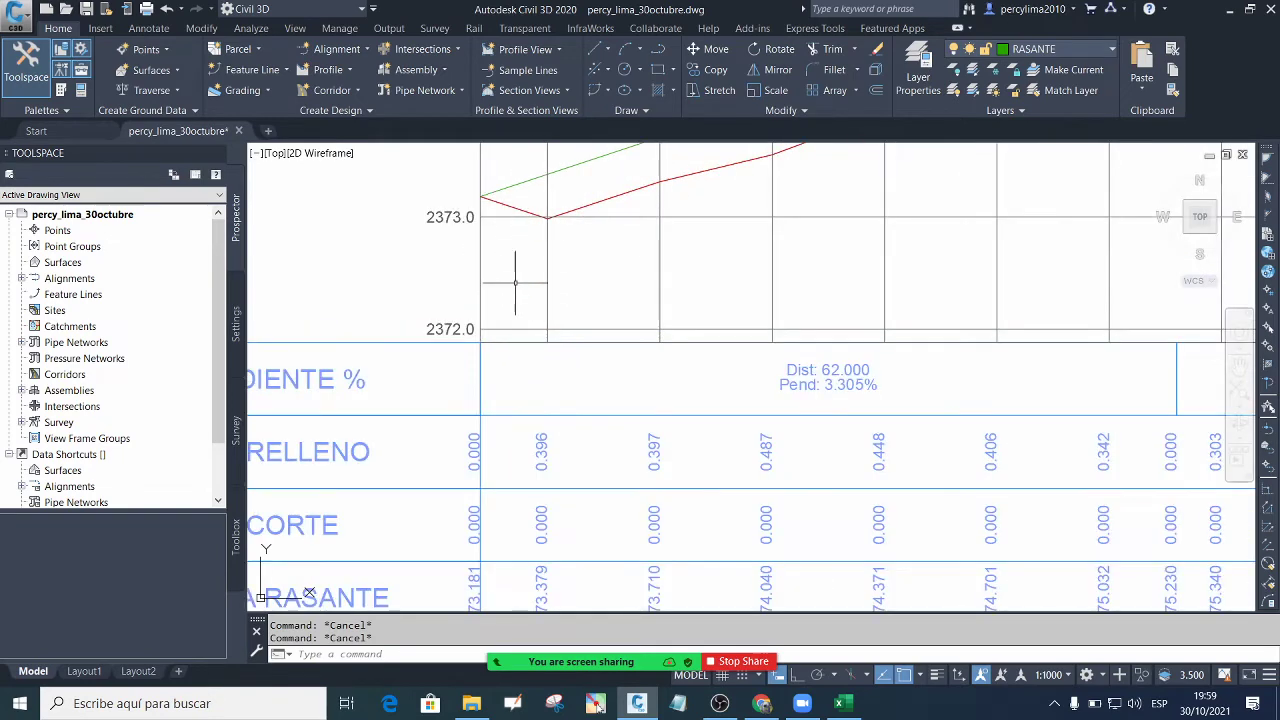
scroll(518, 262, down, 4)
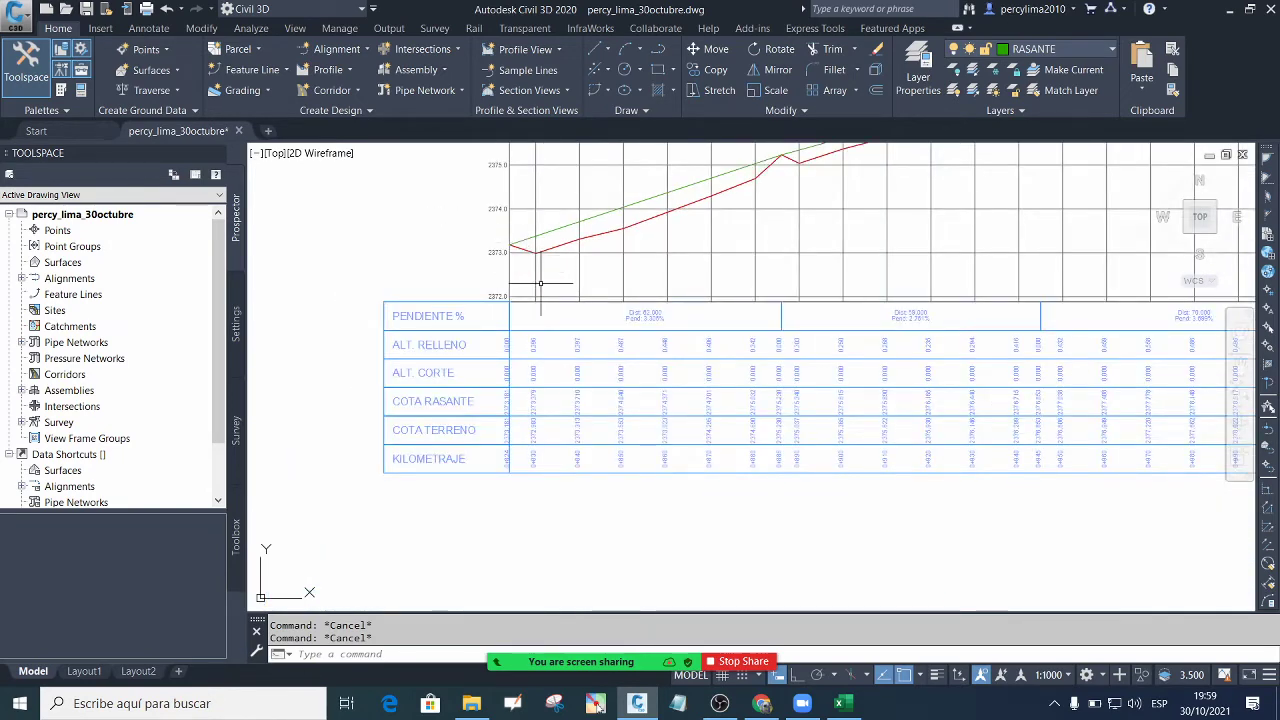
scroll(550, 270, down, 2)
scroll(599, 268, up, 2)
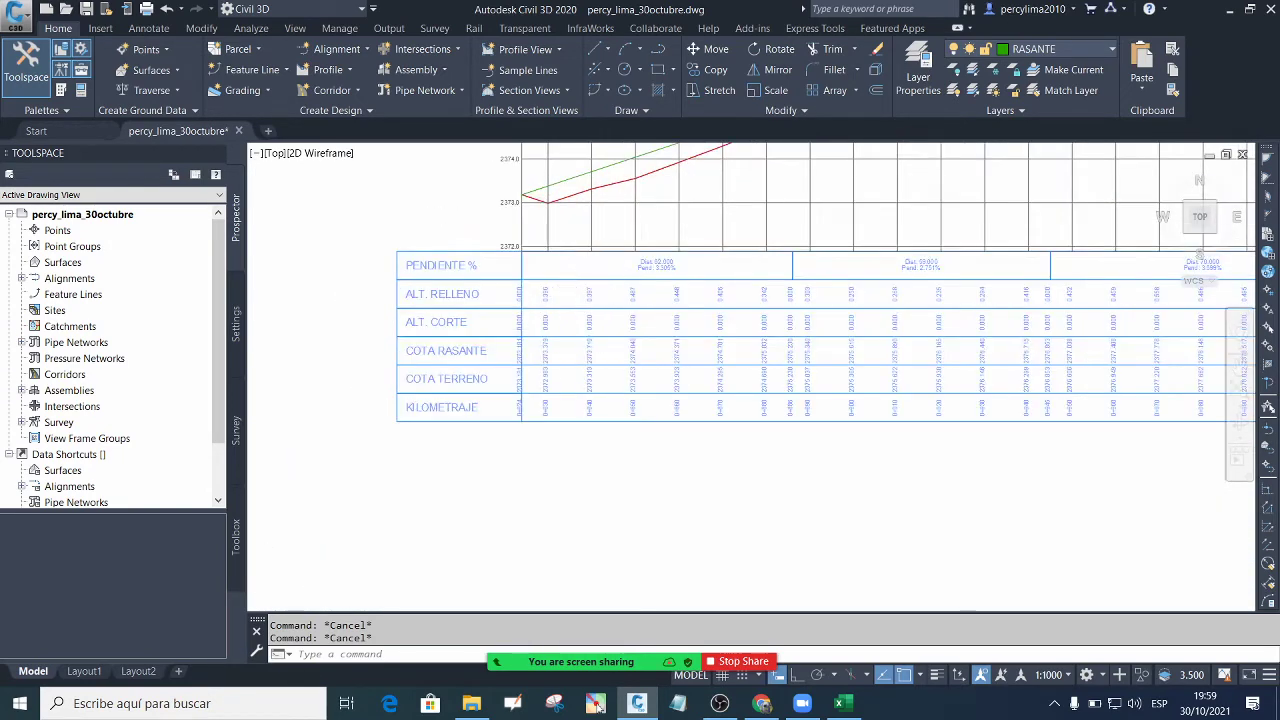
scroll(590, 369, up, 2)
scroll(600, 400, down, 2)
scroll(597, 386, up, 1)
scroll(597, 386, up, 3)
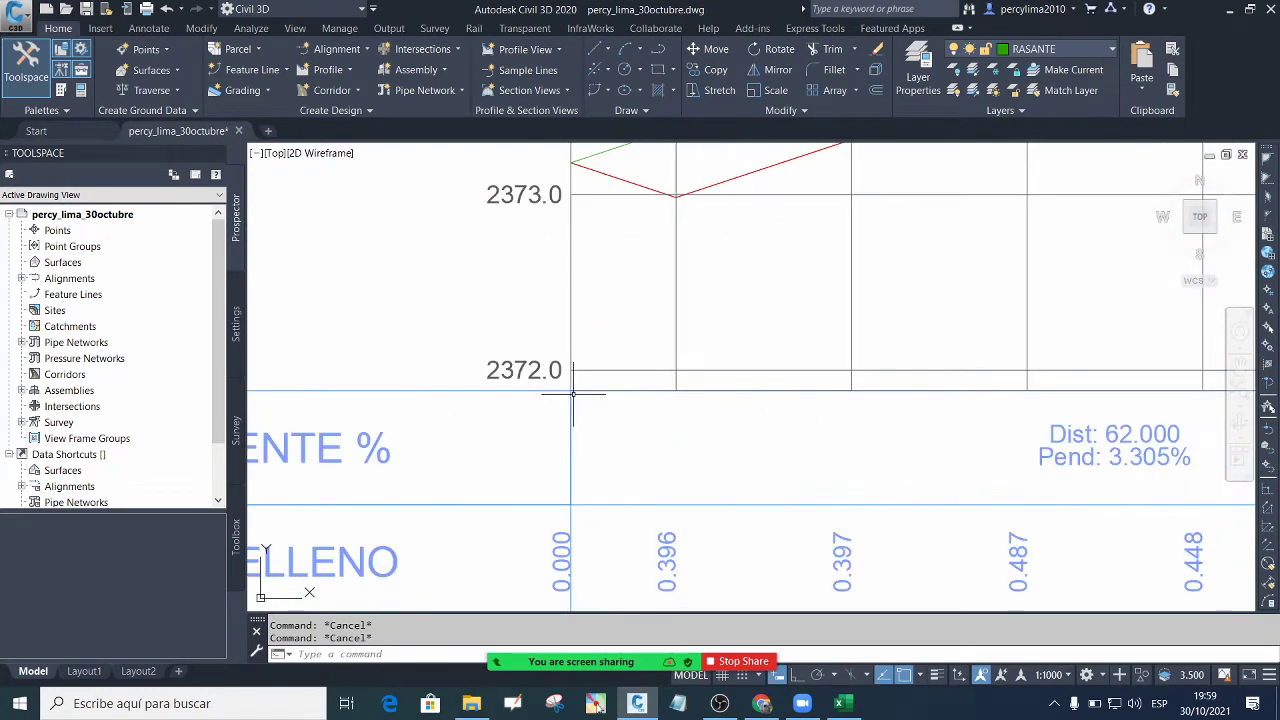
Review the whole profile with its grid, grade line and completed data table, ending at the first stations
scroll(666, 366, down, 6)
scroll(807, 373, up, 2)
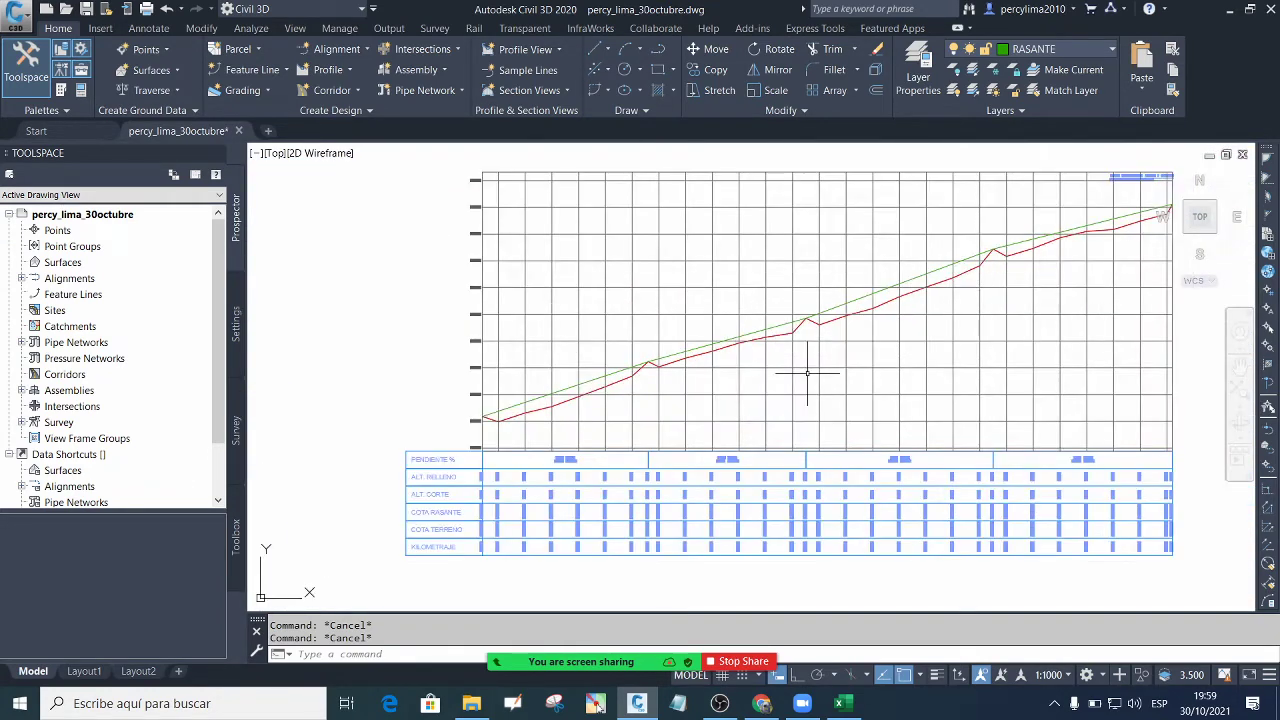
scroll(598, 405, down, 2)
scroll(894, 386, up, 2)
scroll(919, 392, down, 2)
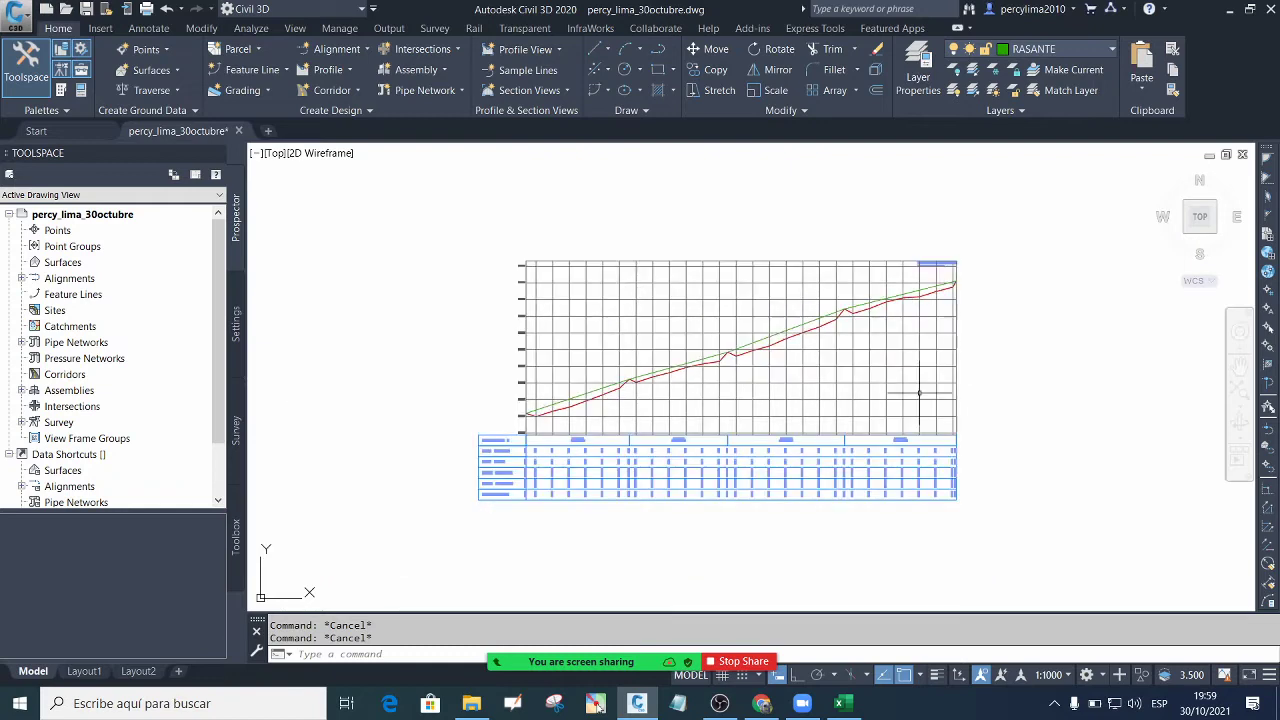
scroll(788, 407, up, 2)
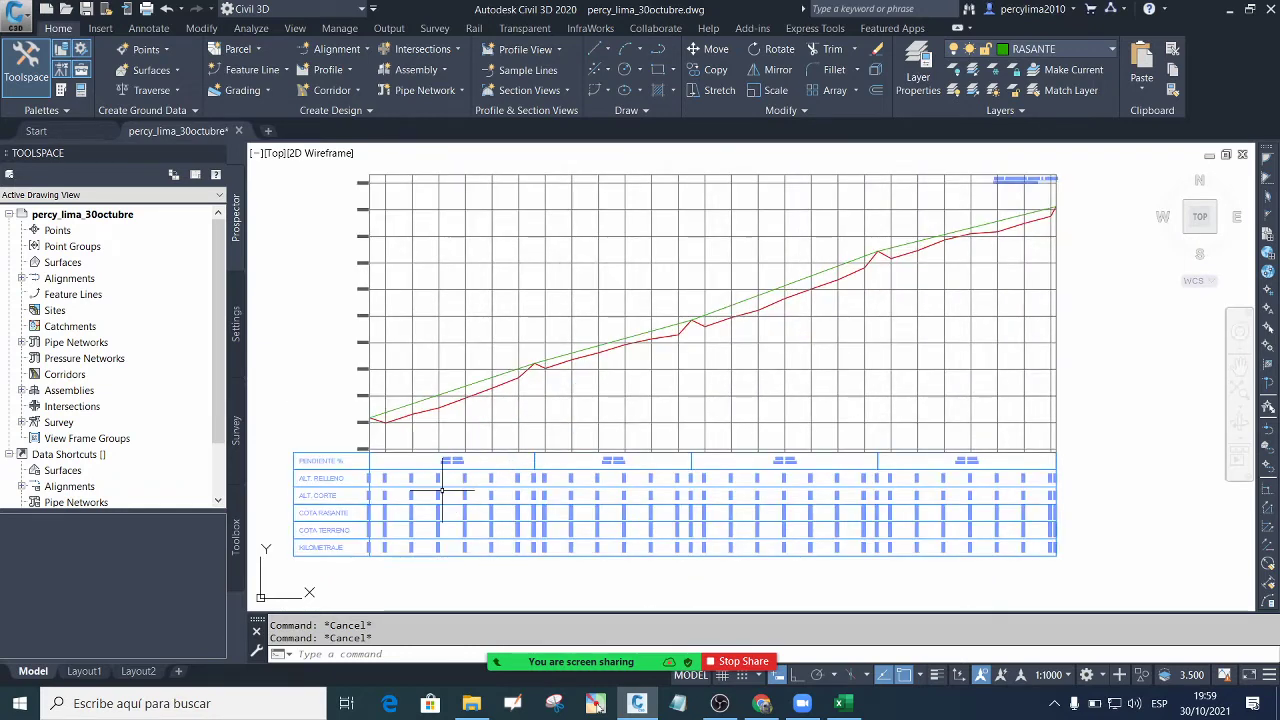
scroll(440, 468, up, 4)
scroll(747, 369, down, 2)
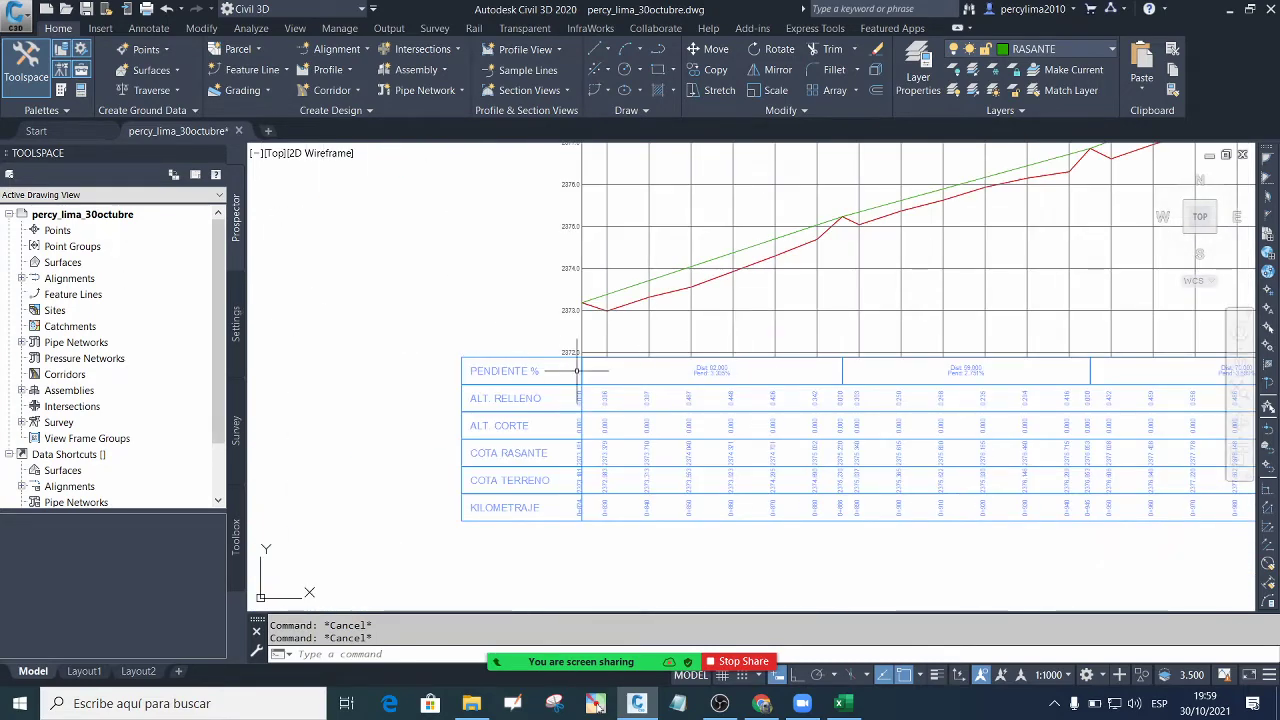
Compare the green grade line with the red ground line along the profile's first grade segment
scroll(576, 370, down, 5)
scroll(696, 343, up, 3)
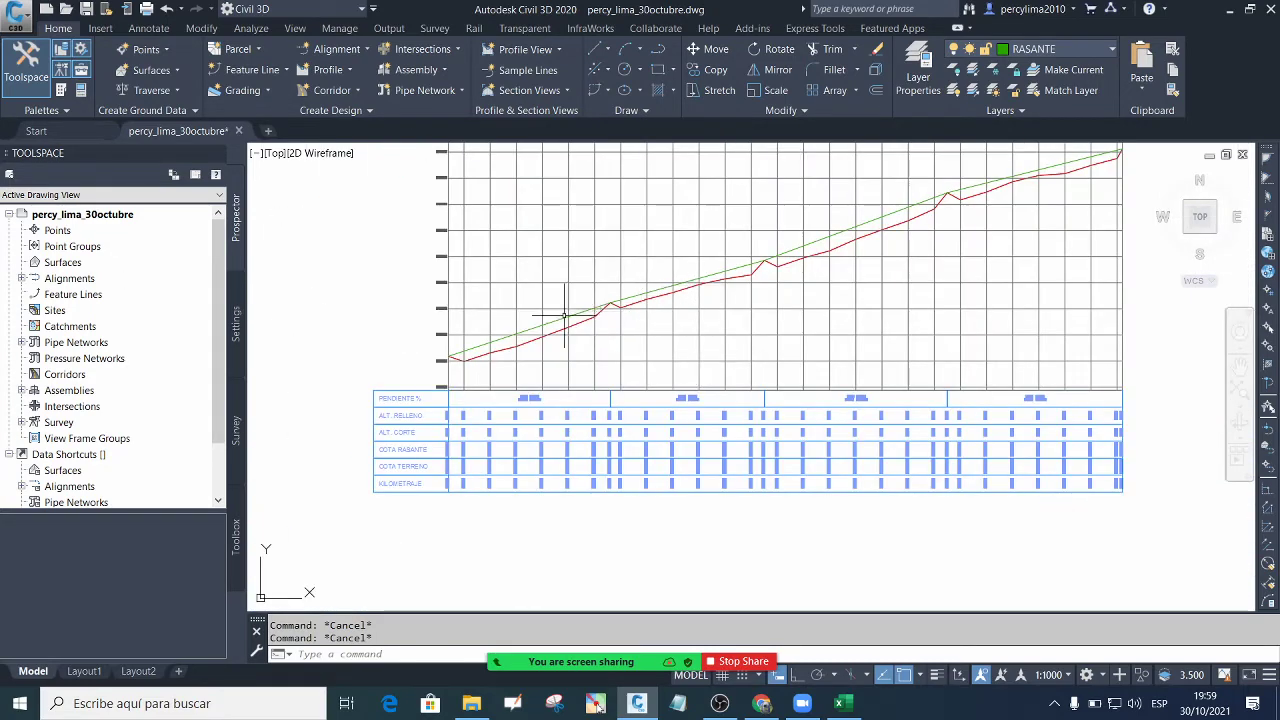
scroll(560, 316, up, 3)
scroll(643, 317, down, 3)
scroll(512, 328, up, 3)
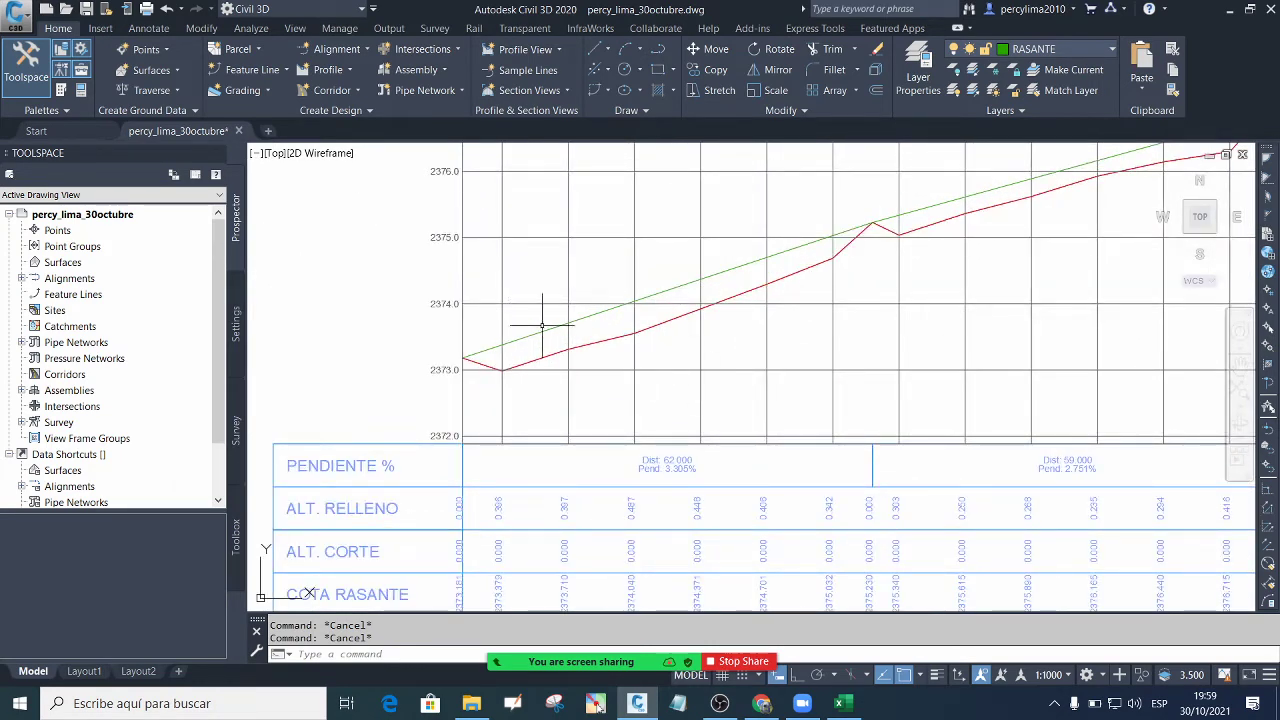
scroll(512, 347, up, 2)
scroll(512, 347, down, 6)
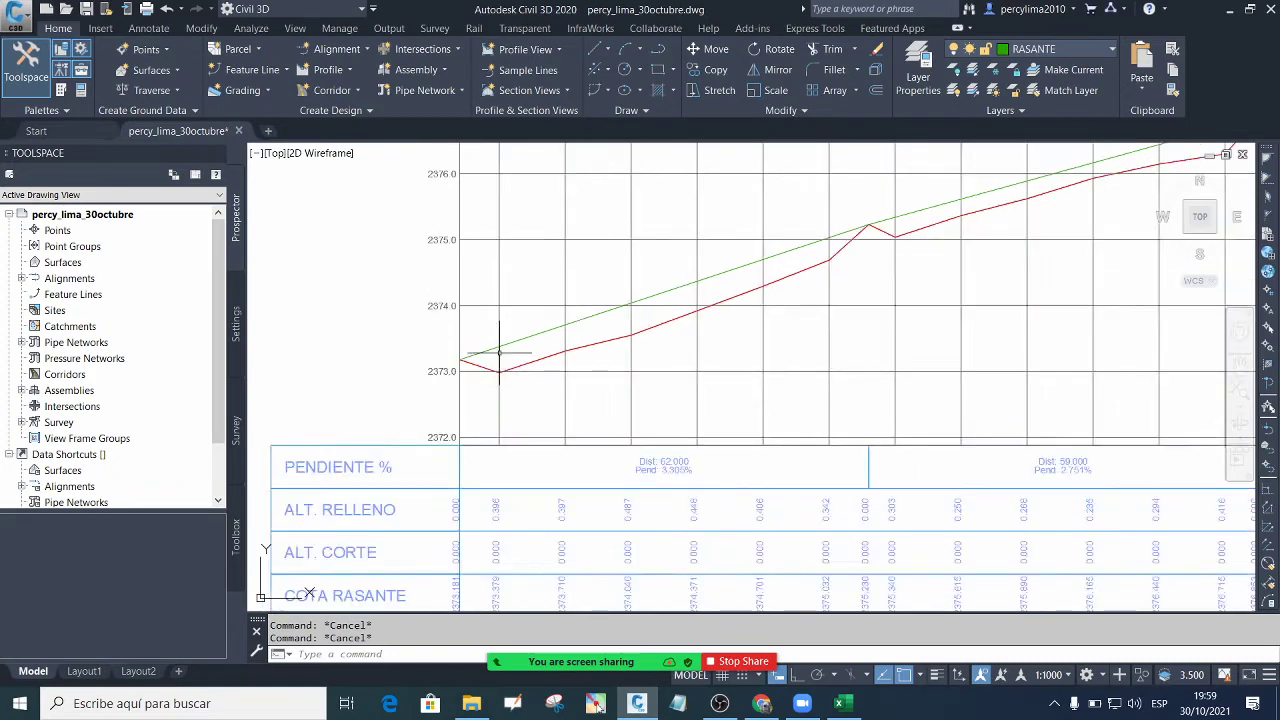
scroll(767, 319, up, 1)
scroll(712, 340, down, 3)
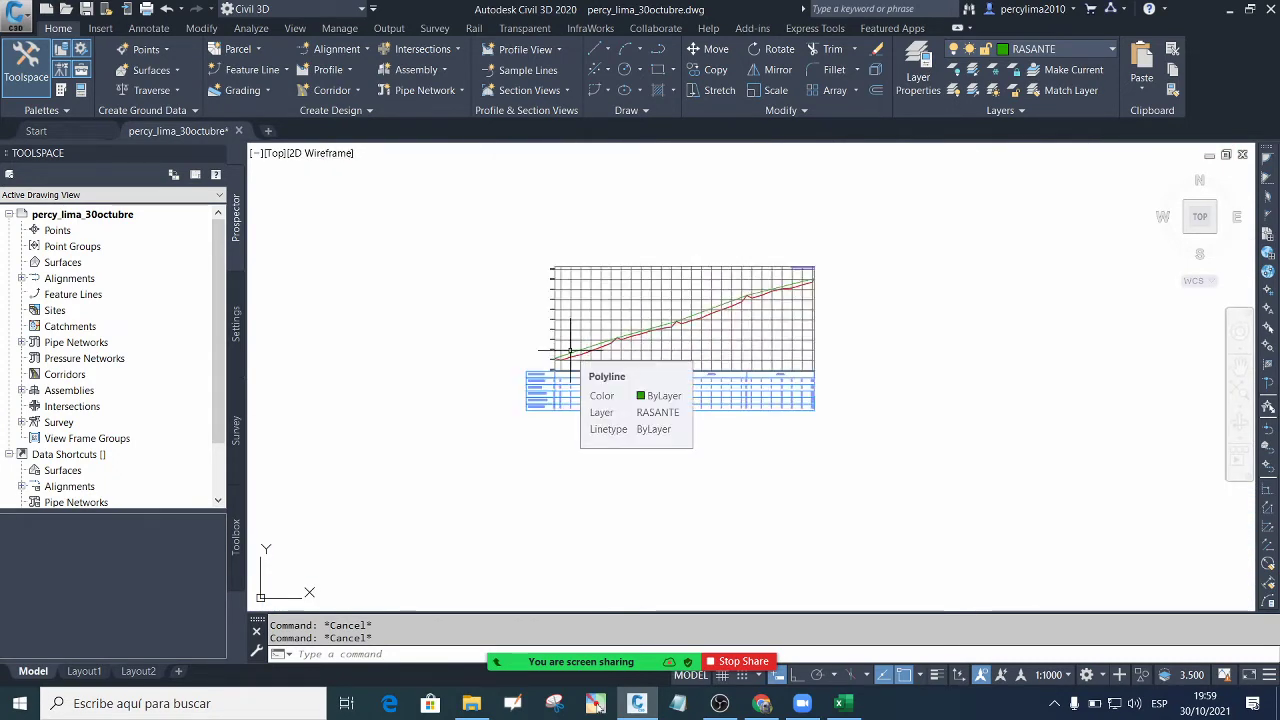
scroll(563, 373, up, 4)
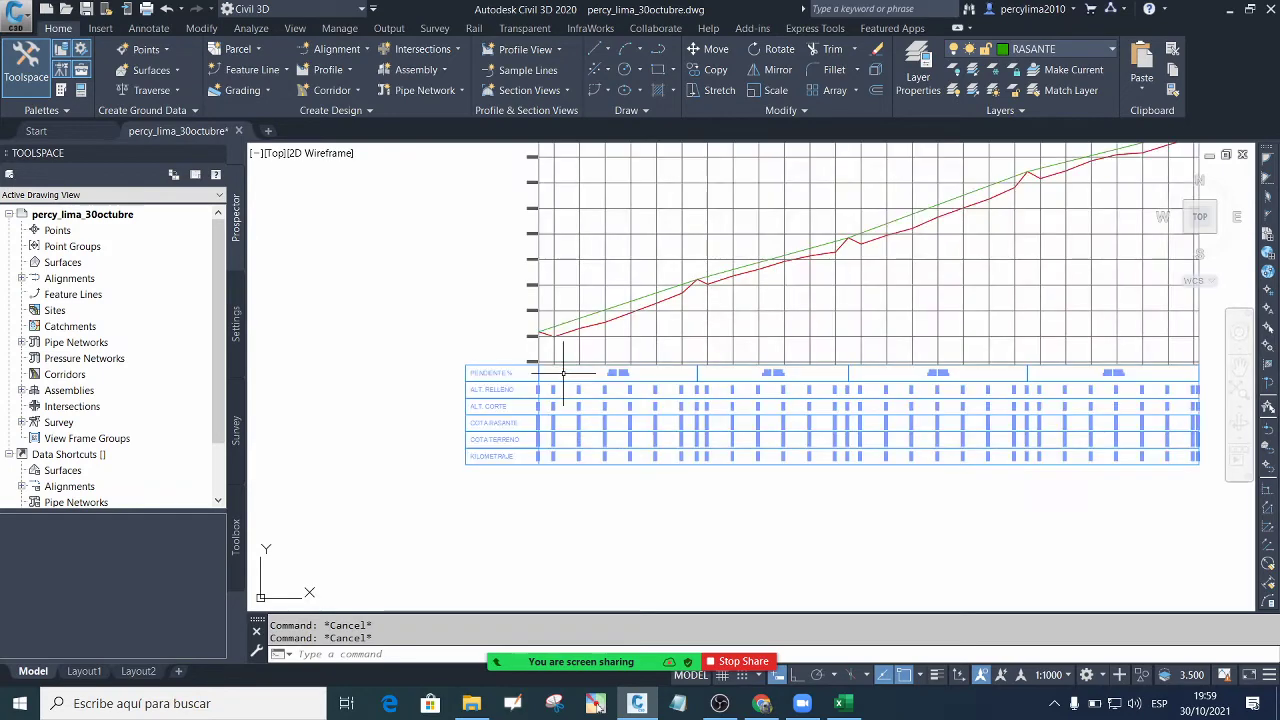
scroll(548, 357, down, 4)
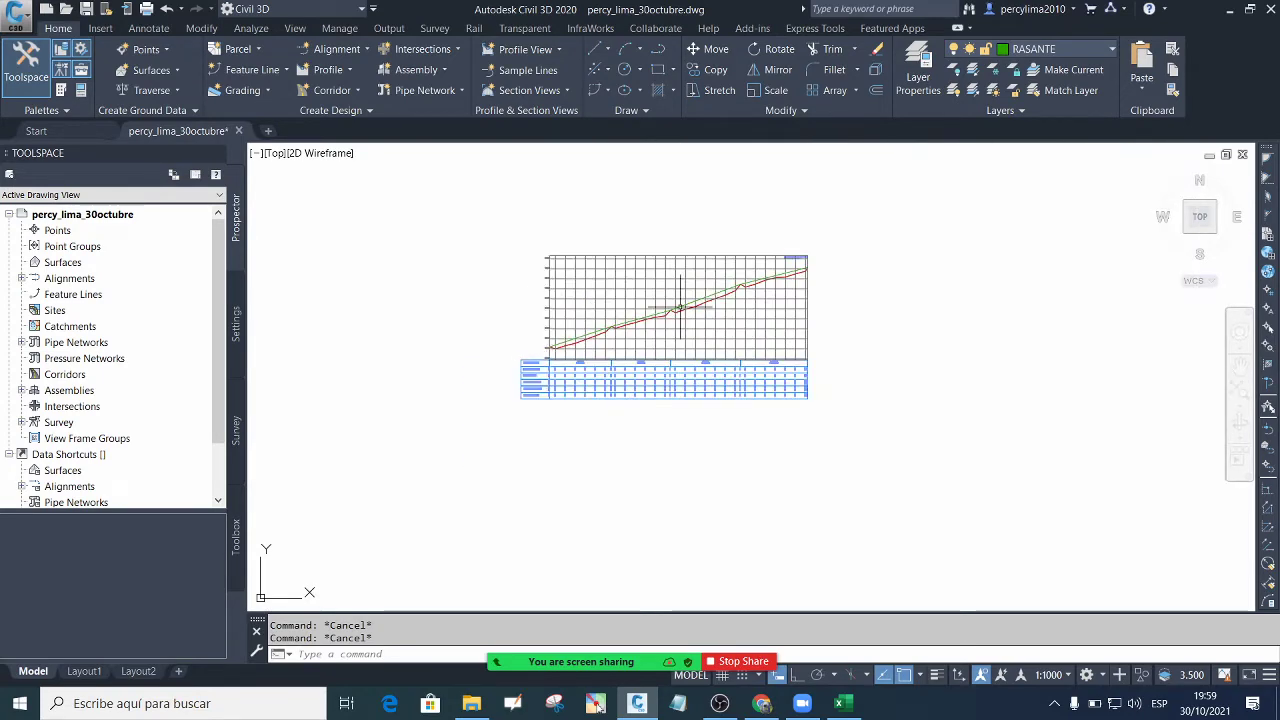
scroll(630, 330, up, 10)
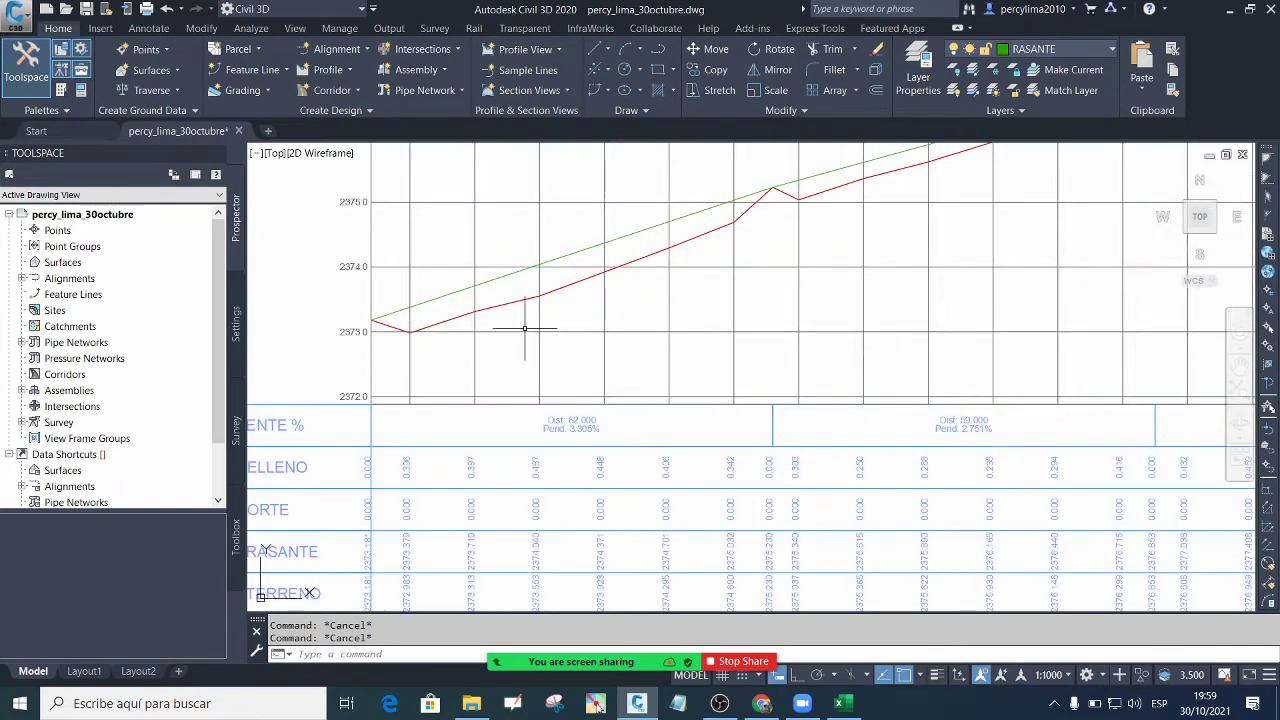
scroll(520, 300, down, 8)
scroll(530, 330, up, 6)
scroll(514, 383, down, 6)
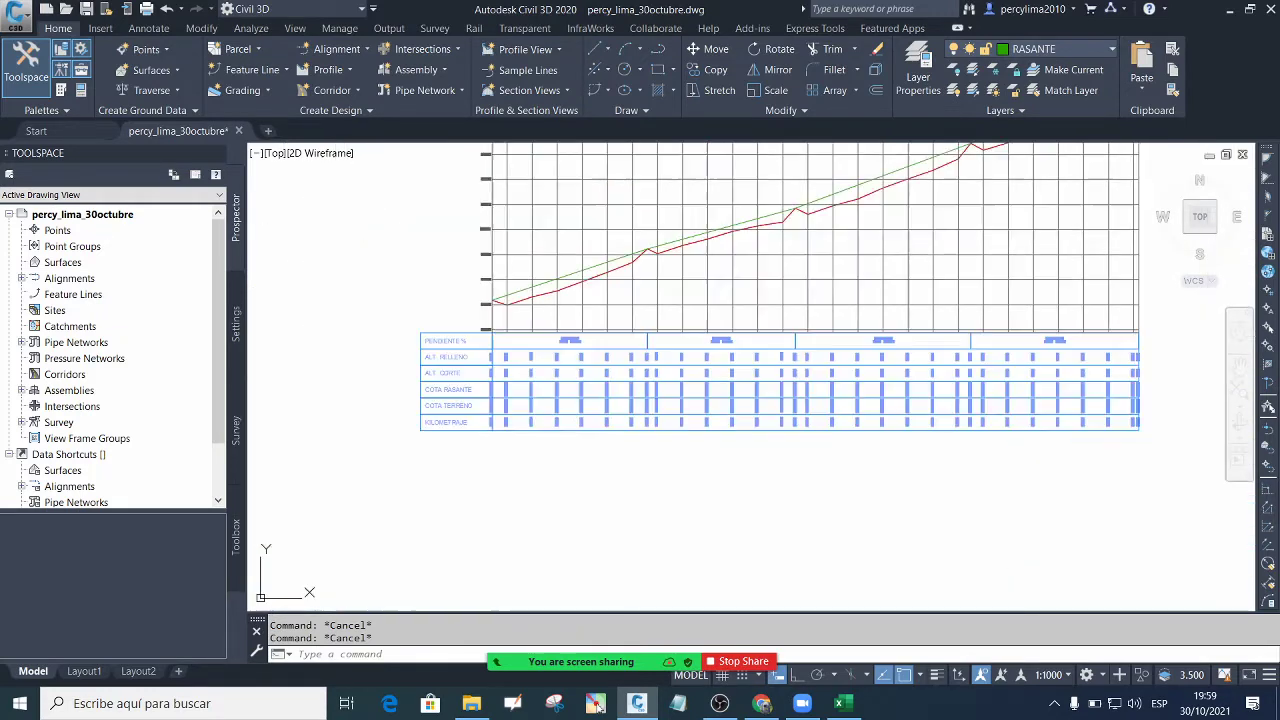
scroll(555, 425, up, 6)
scroll(585, 357, down, 2)
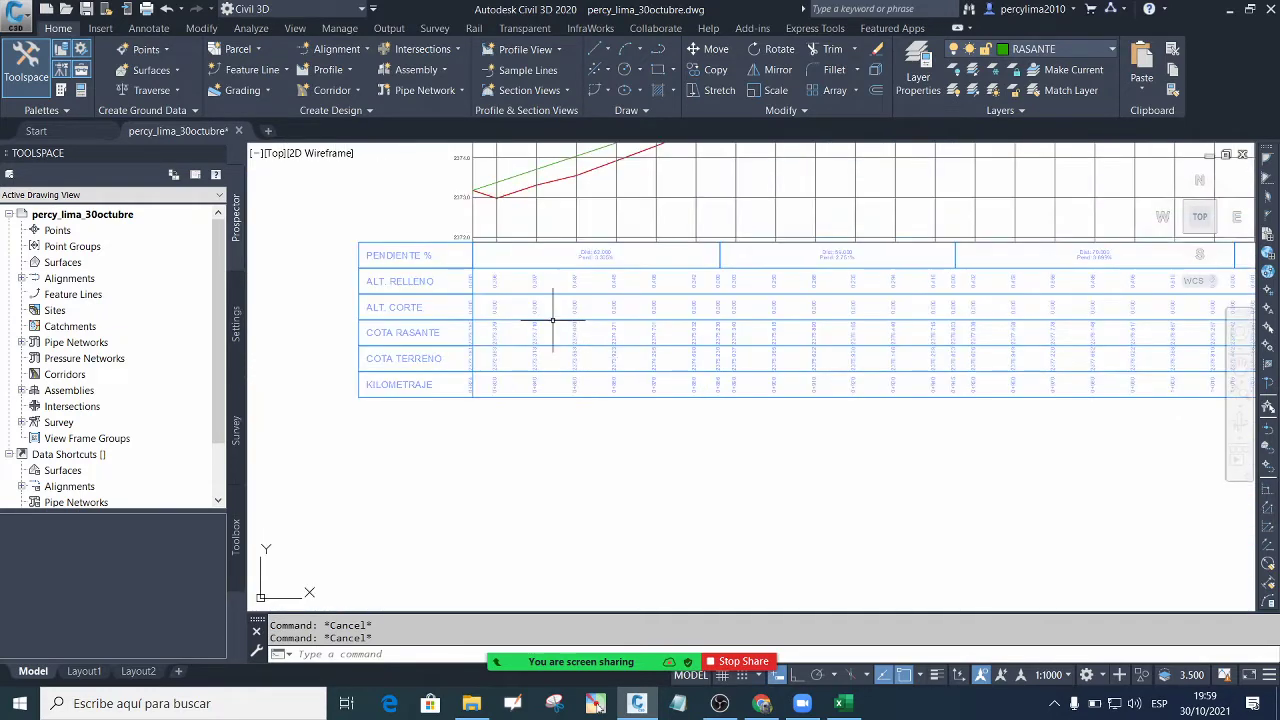
scroll(529, 295, up, 3)
scroll(529, 297, down, 5)
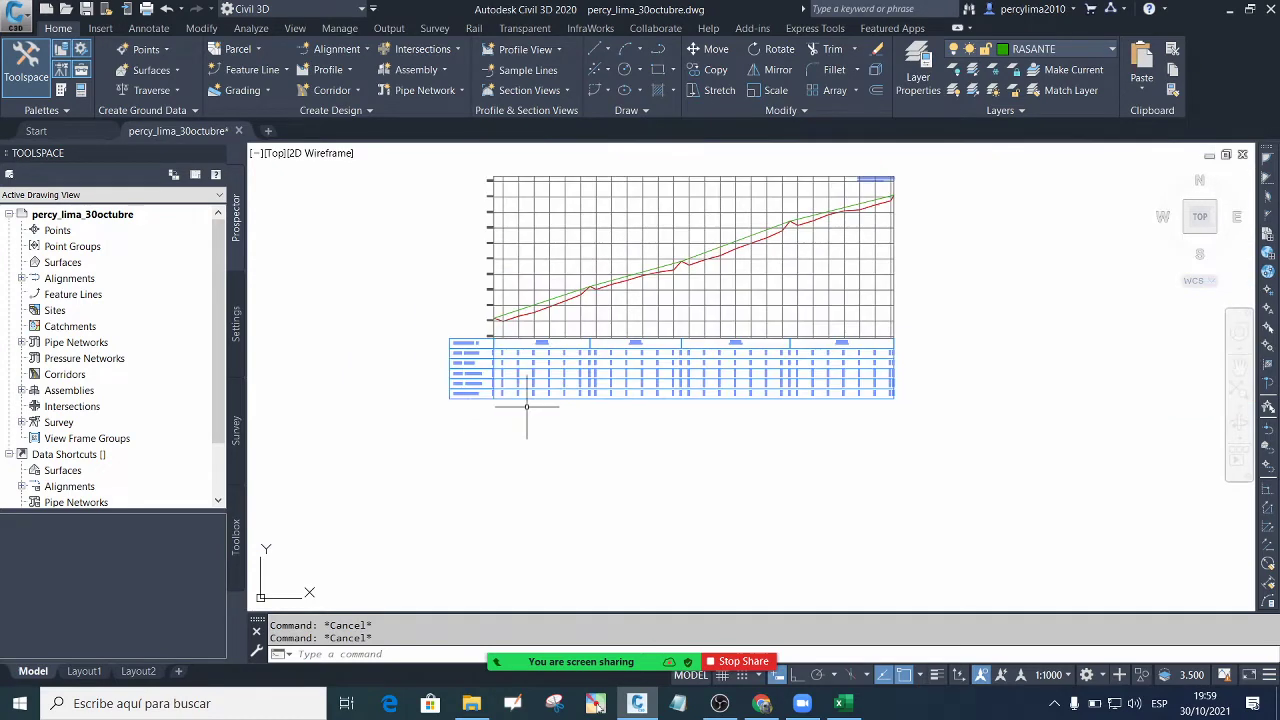
scroll(527, 407, down, 4)
scroll(522, 398, up, 4)
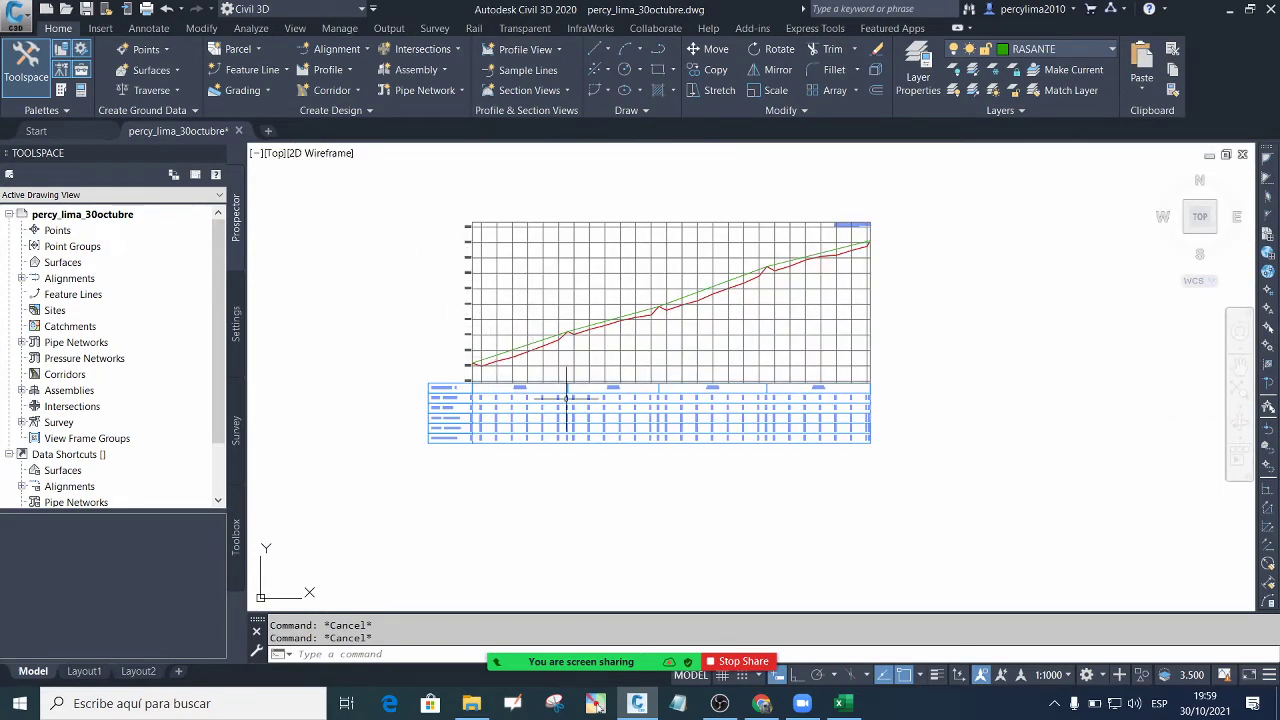
scroll(462, 370, up, 4)
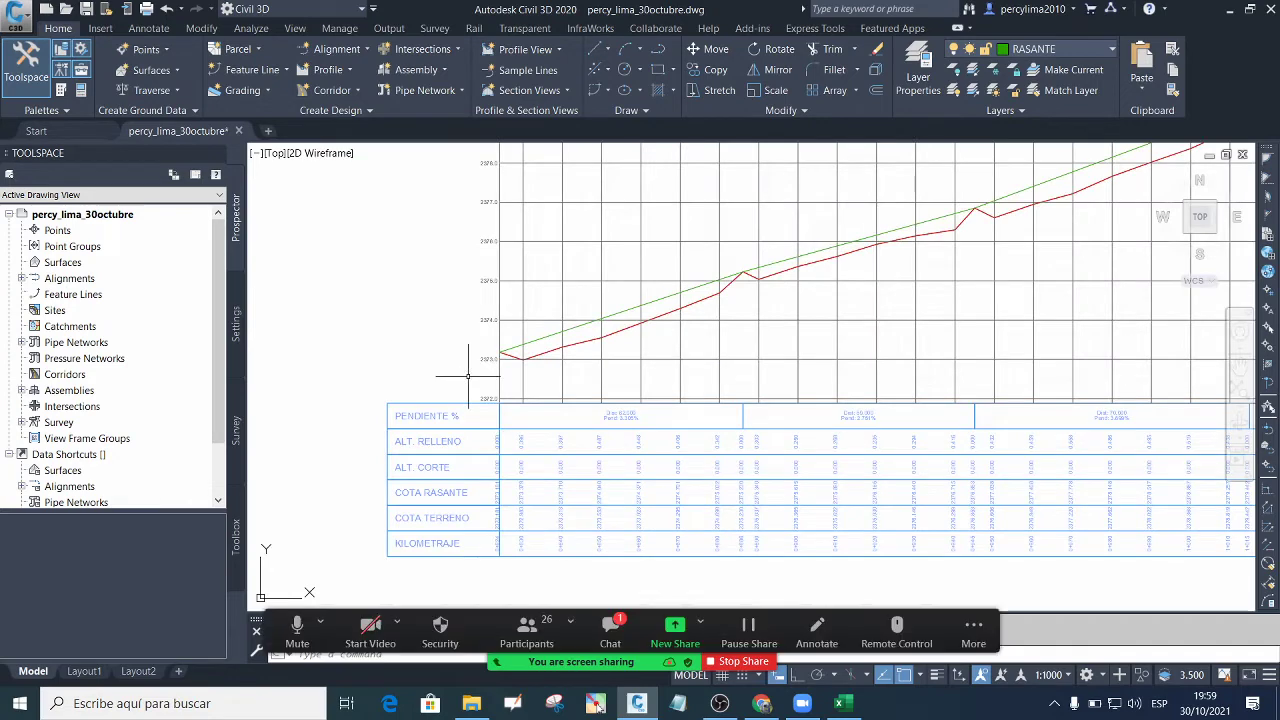
Read the participants' messages in the Zoom meeting chat and minimize the chat window
click(610, 630)
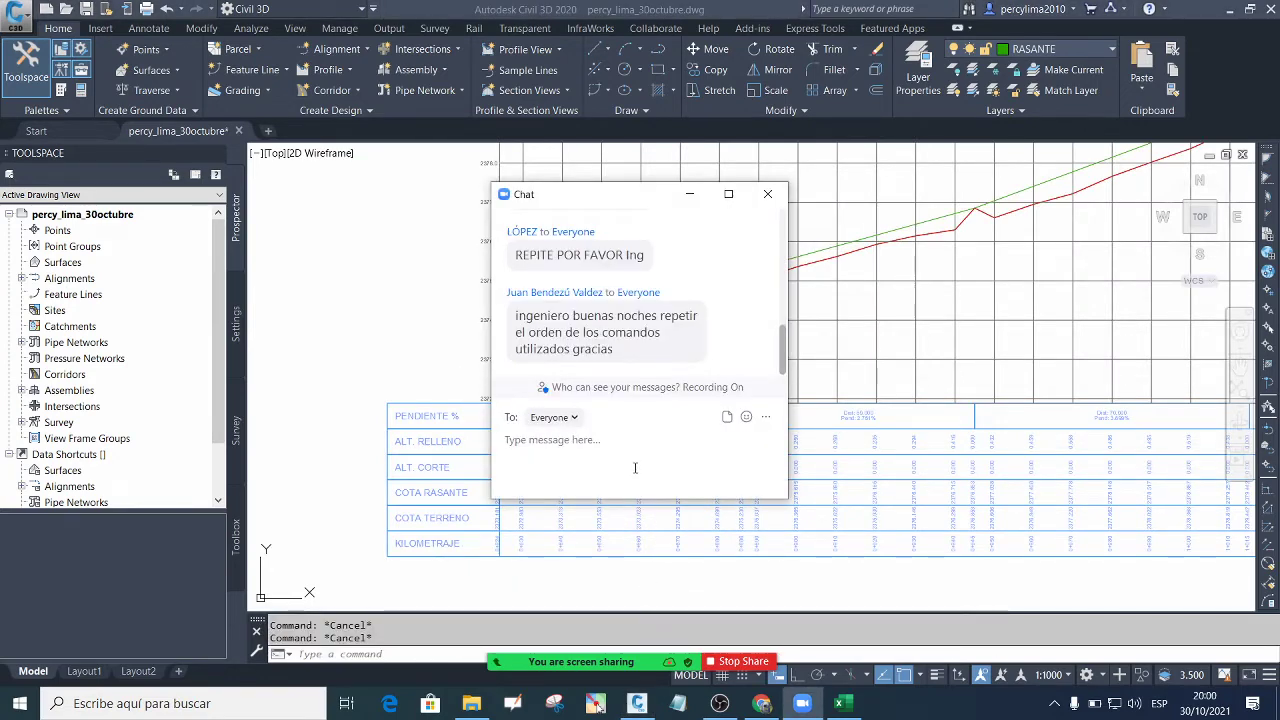
click(689, 194)
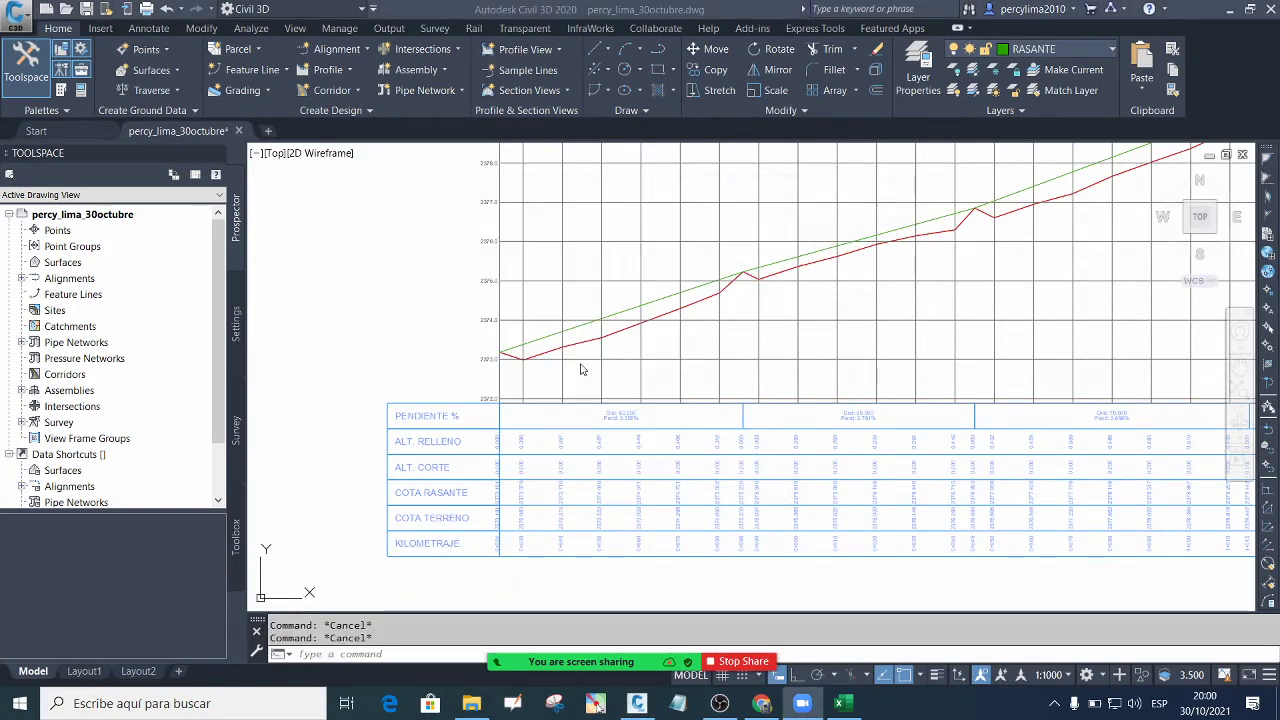
Examine the first stations' values in the data table, from the PENDIENTE % row down to KILOMETRAJE
scroll(481, 461, up, 2)
scroll(481, 461, up, 2)
scroll(621, 355, down, 2)
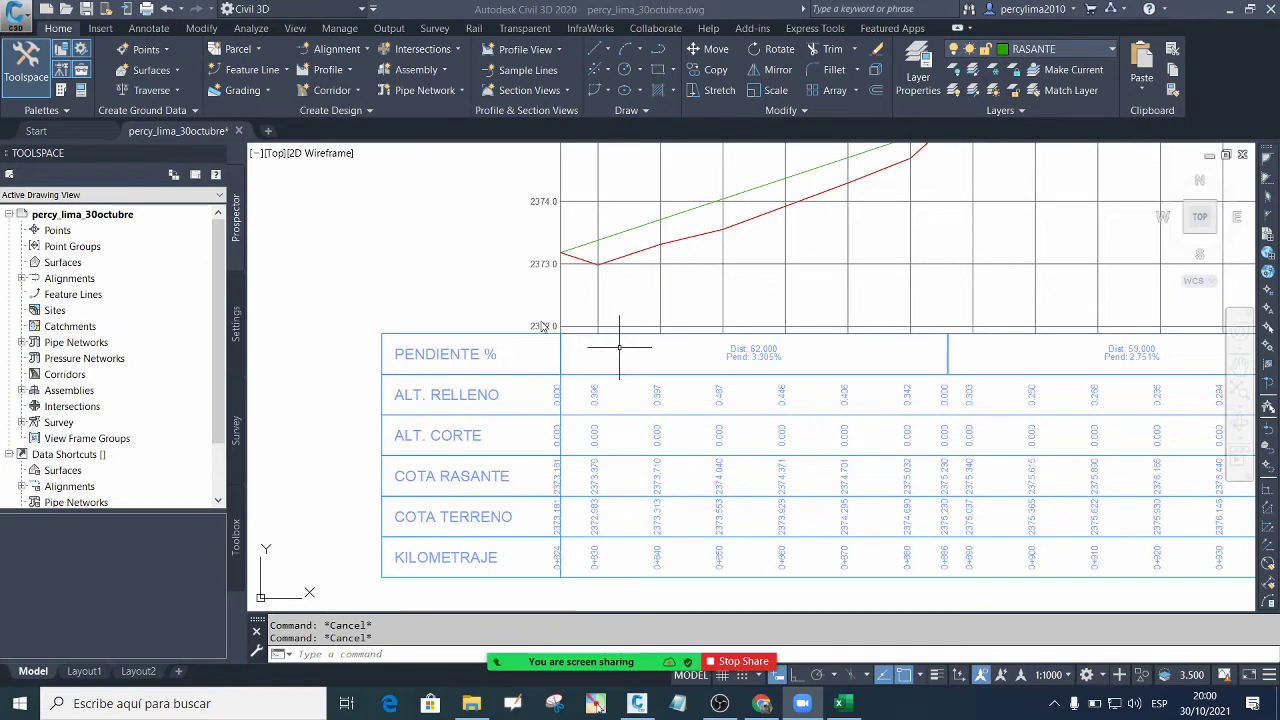
click(465, 272)
click(433, 243)
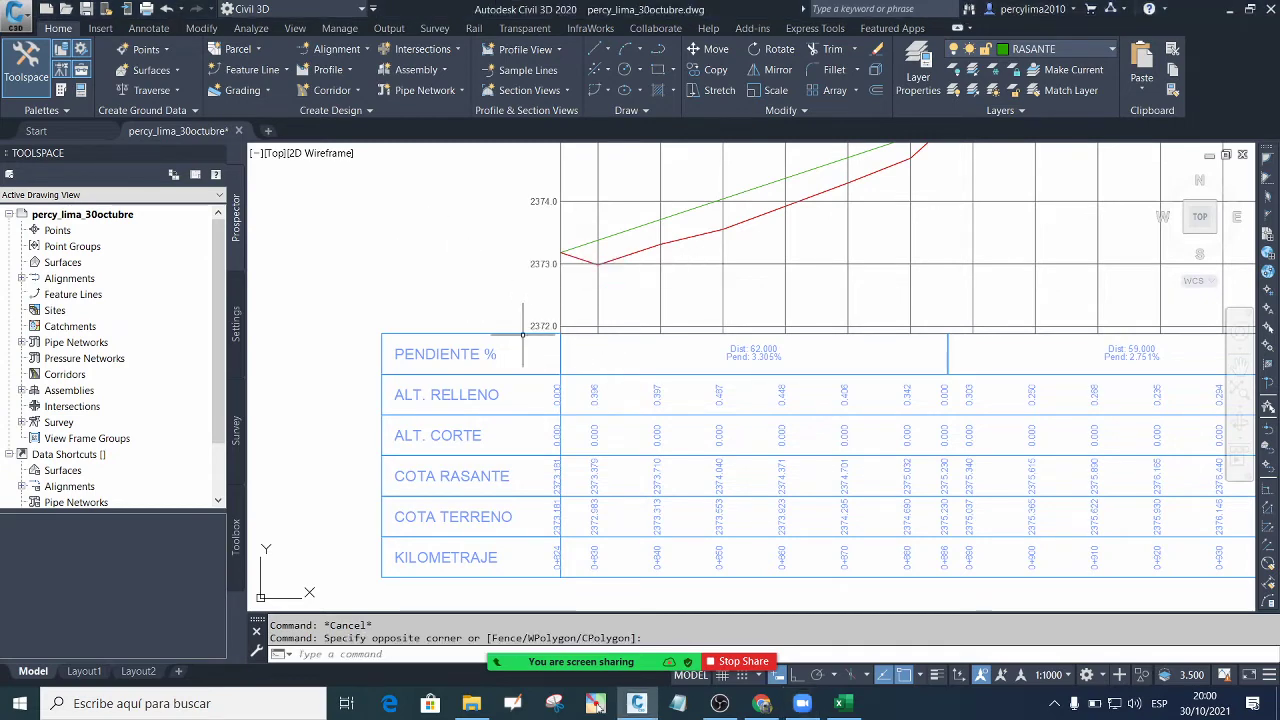
scroll(522, 330, down, 4)
scroll(515, 338, up, 4)
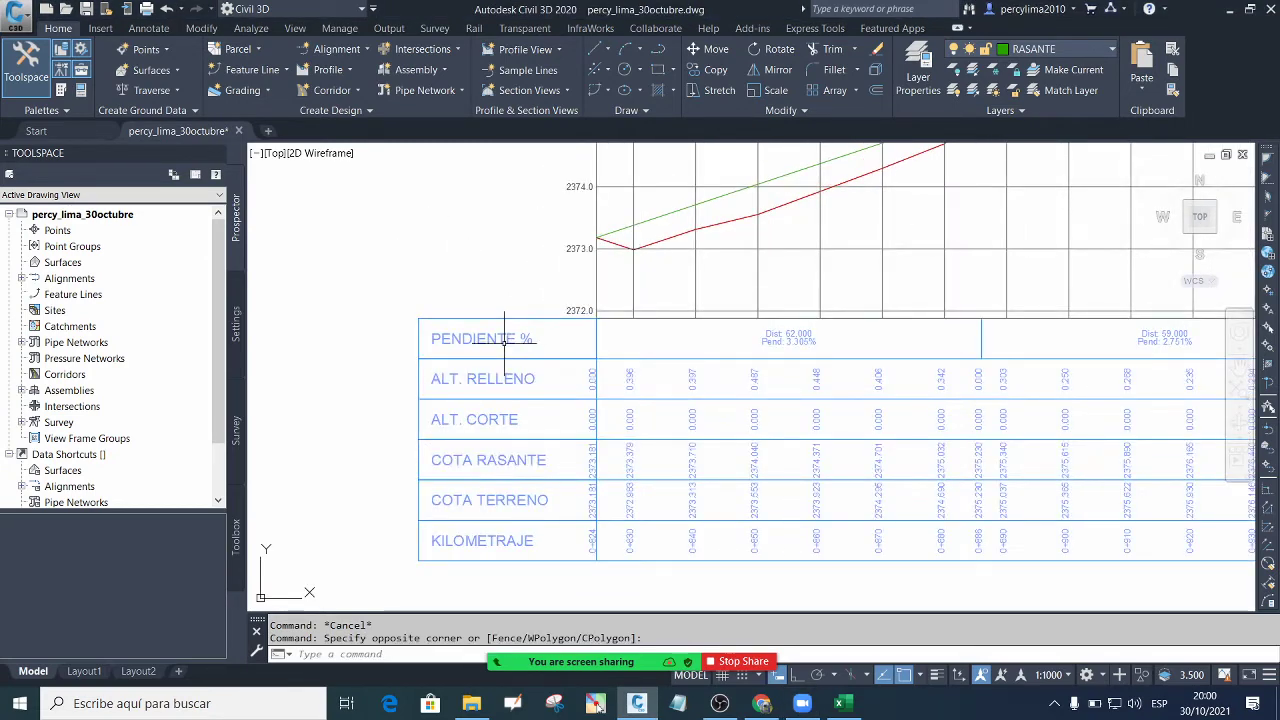
click(510, 385)
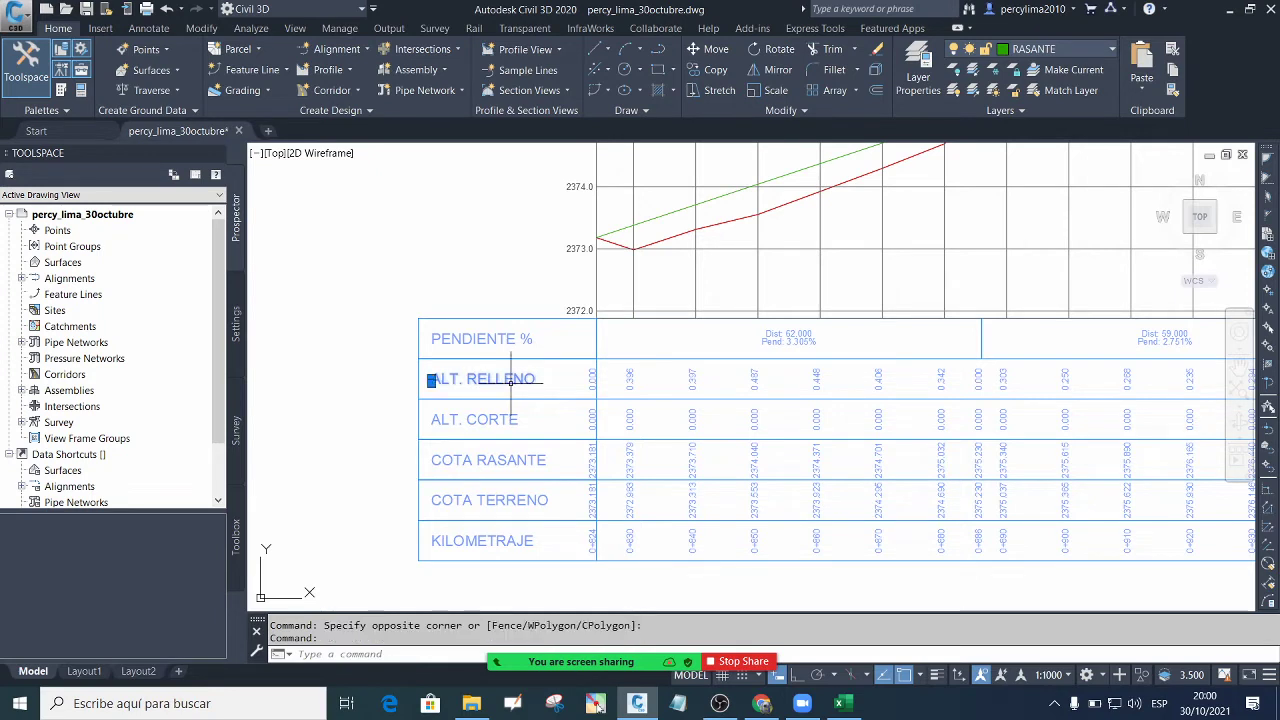
double_click(520, 388)
click(519, 381)
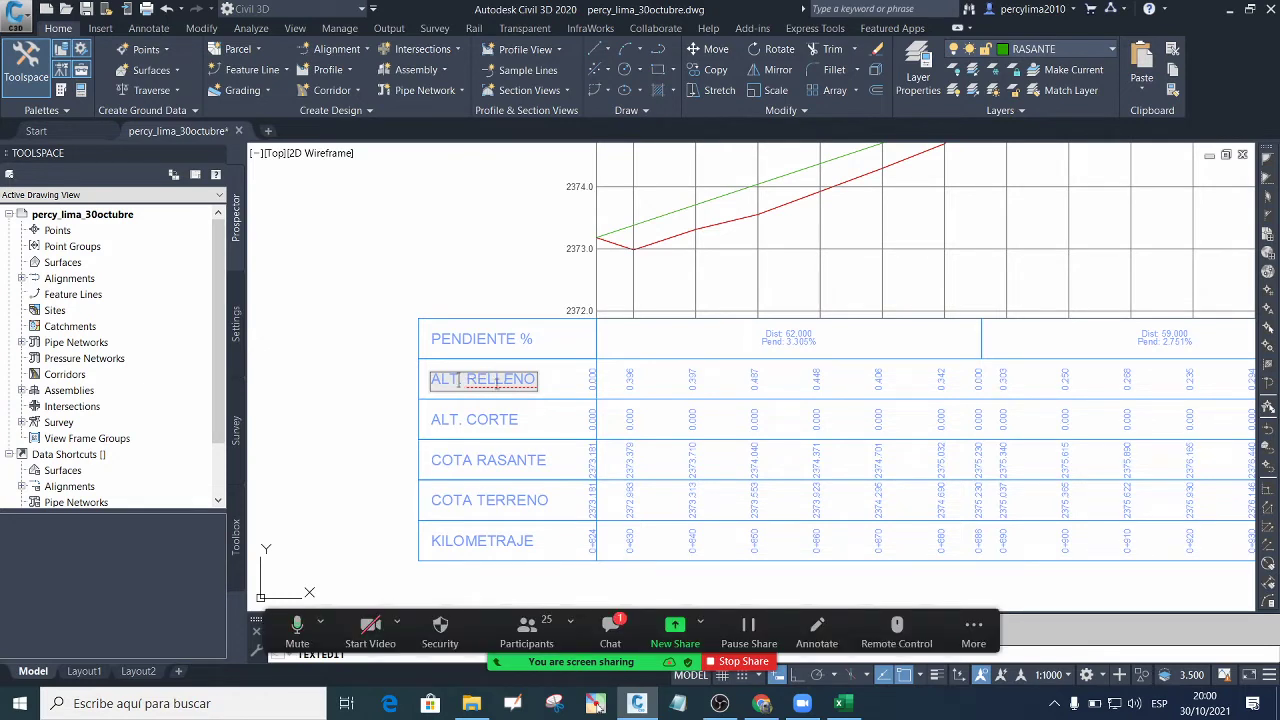
click(383, 378)
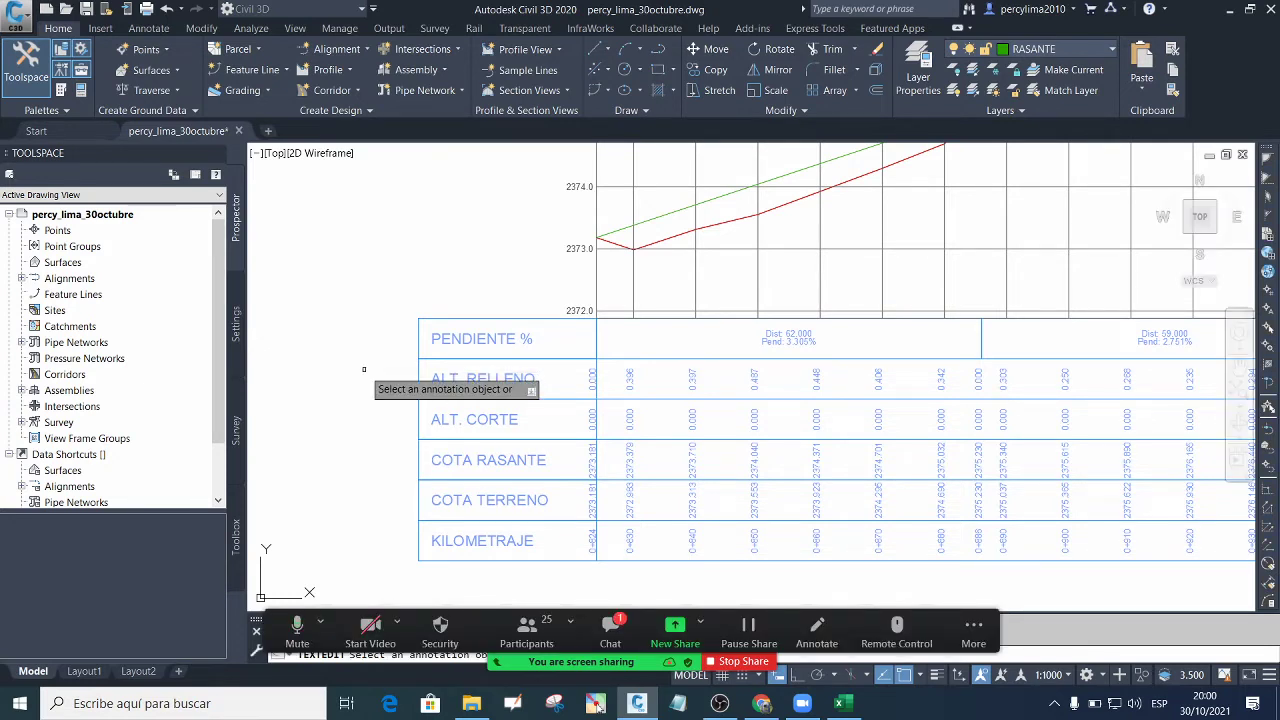
key(Escape)
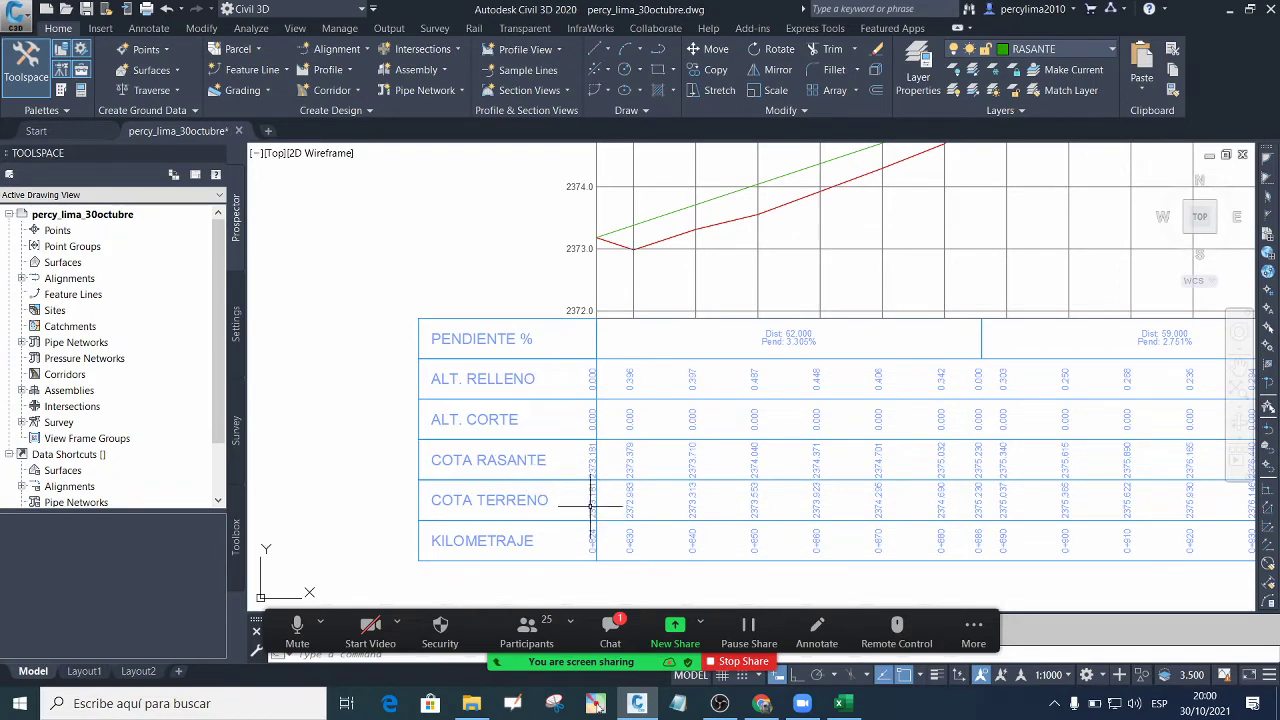
Review the data table's row labels together with the starting stretch of the grade and ground lines
scroll(518, 340, down, 2)
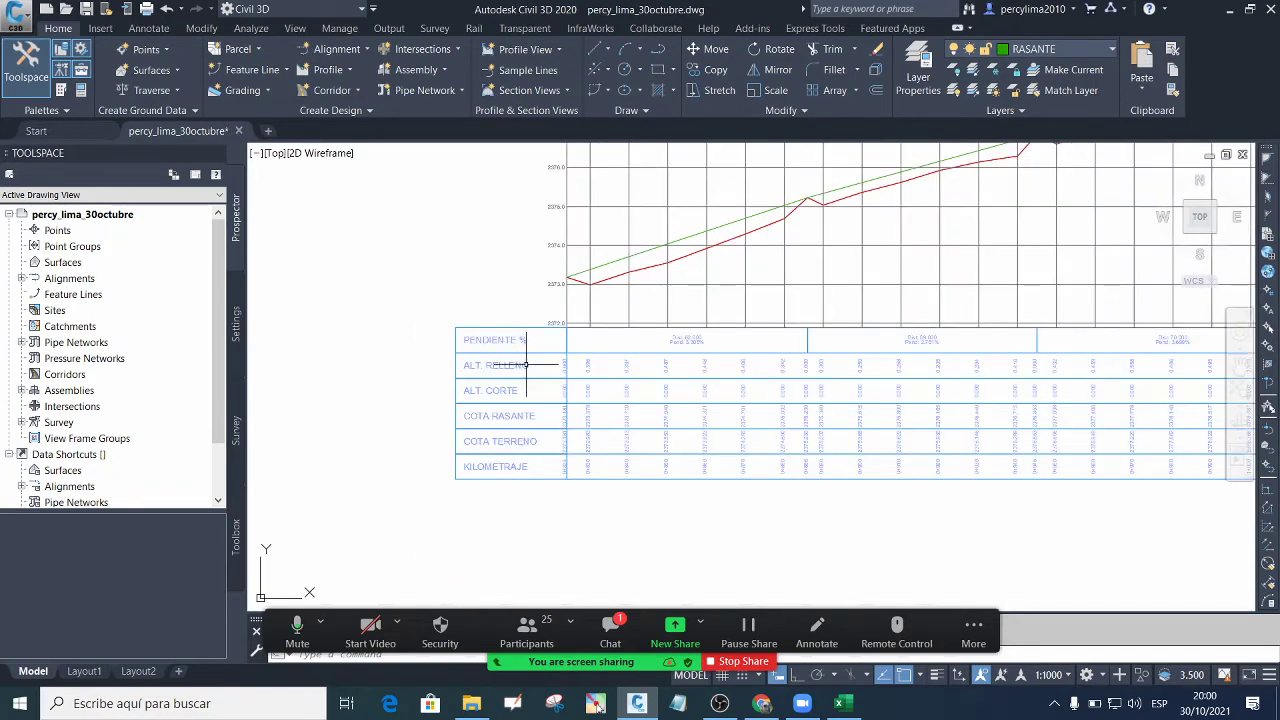
scroll(510, 330, up, 2)
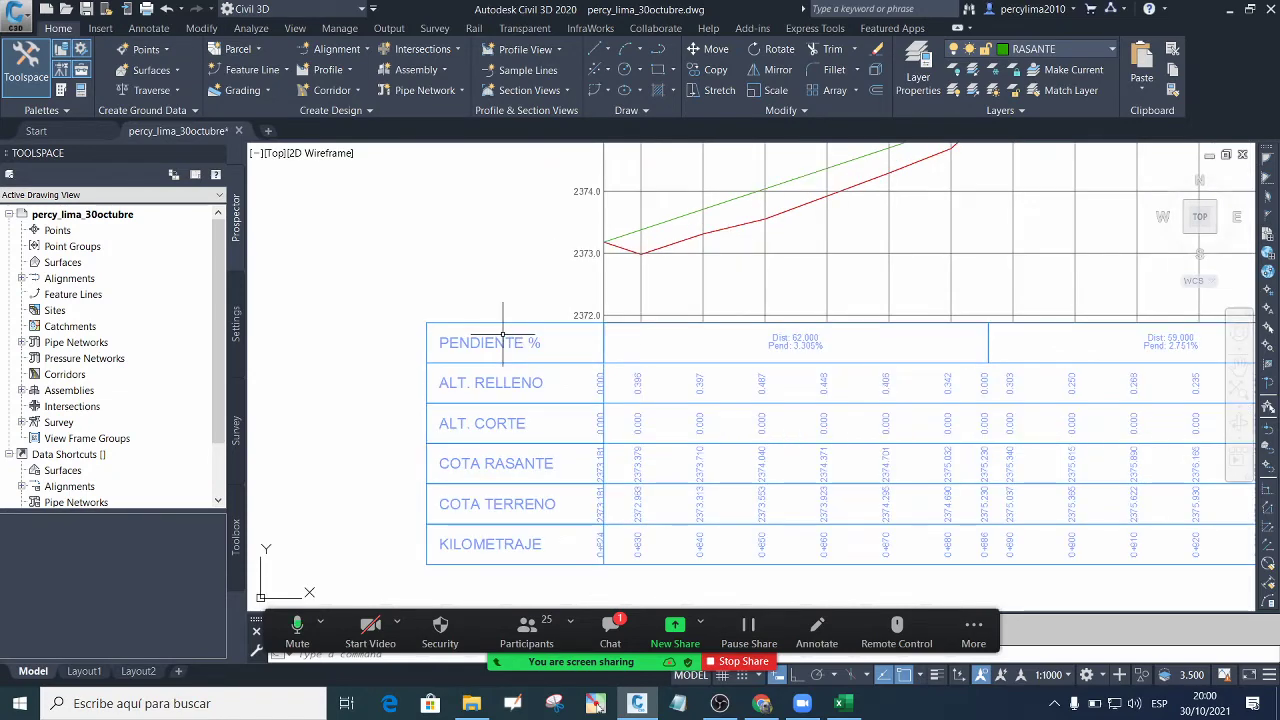
scroll(508, 333, down, 2)
scroll(506, 334, up, 2)
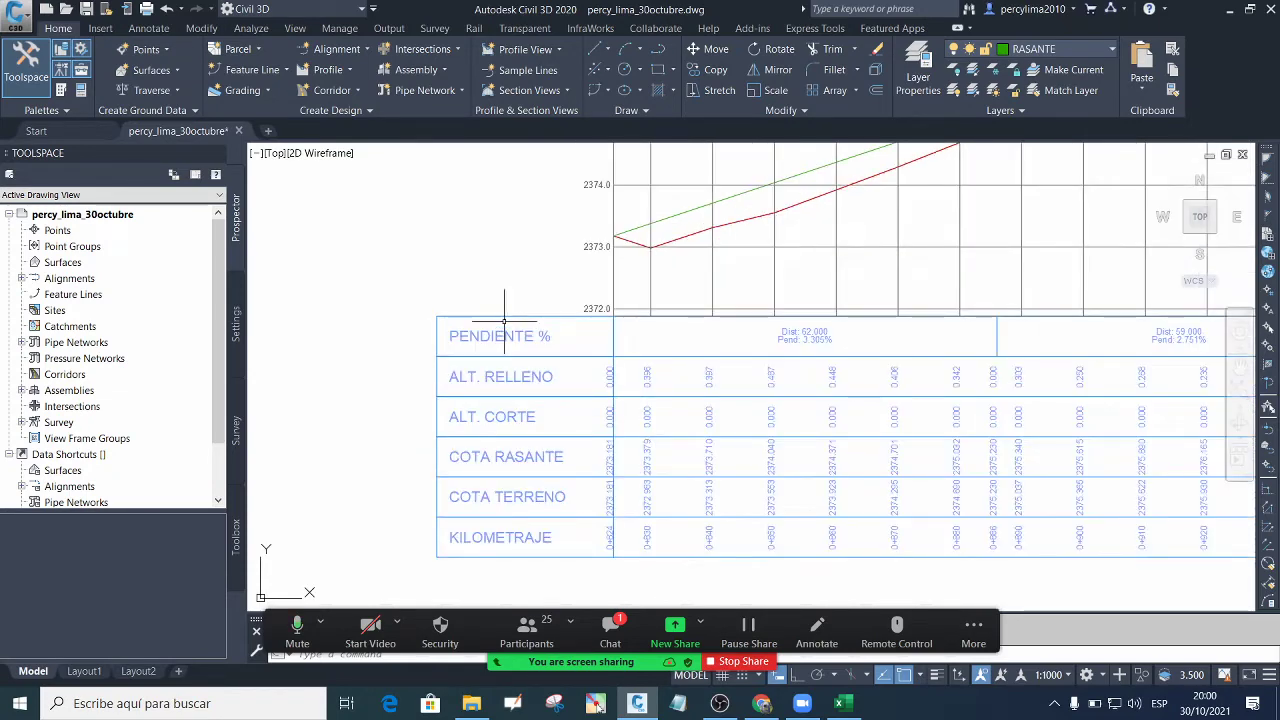
scroll(514, 336, down, 2)
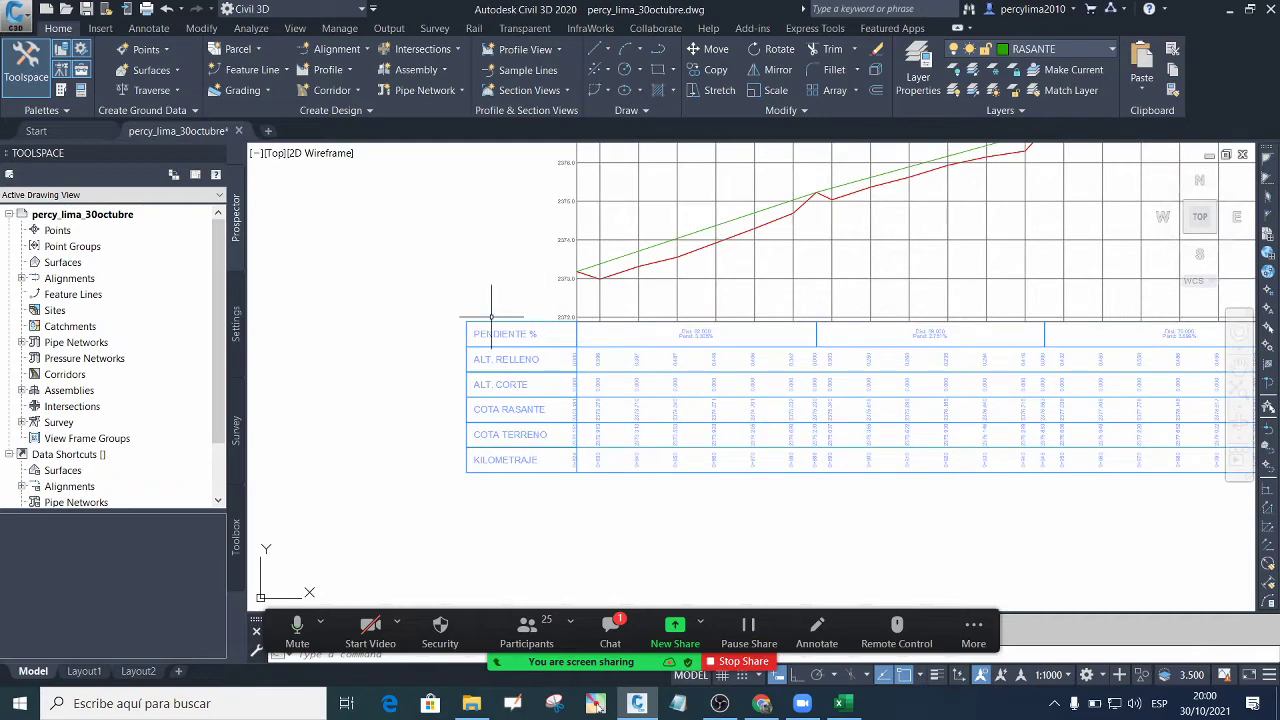
scroll(491, 315, down, 3)
click(632, 252)
scroll(541, 333, up, 2)
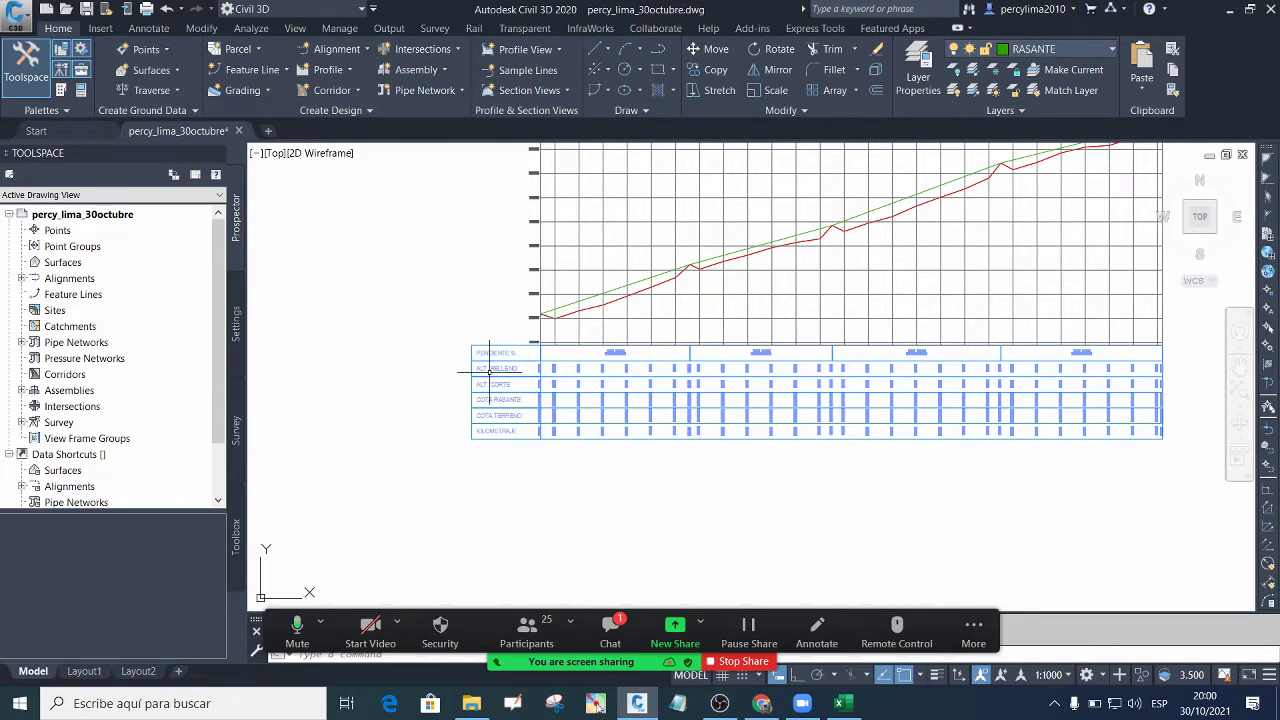
scroll(560, 336, up, 3)
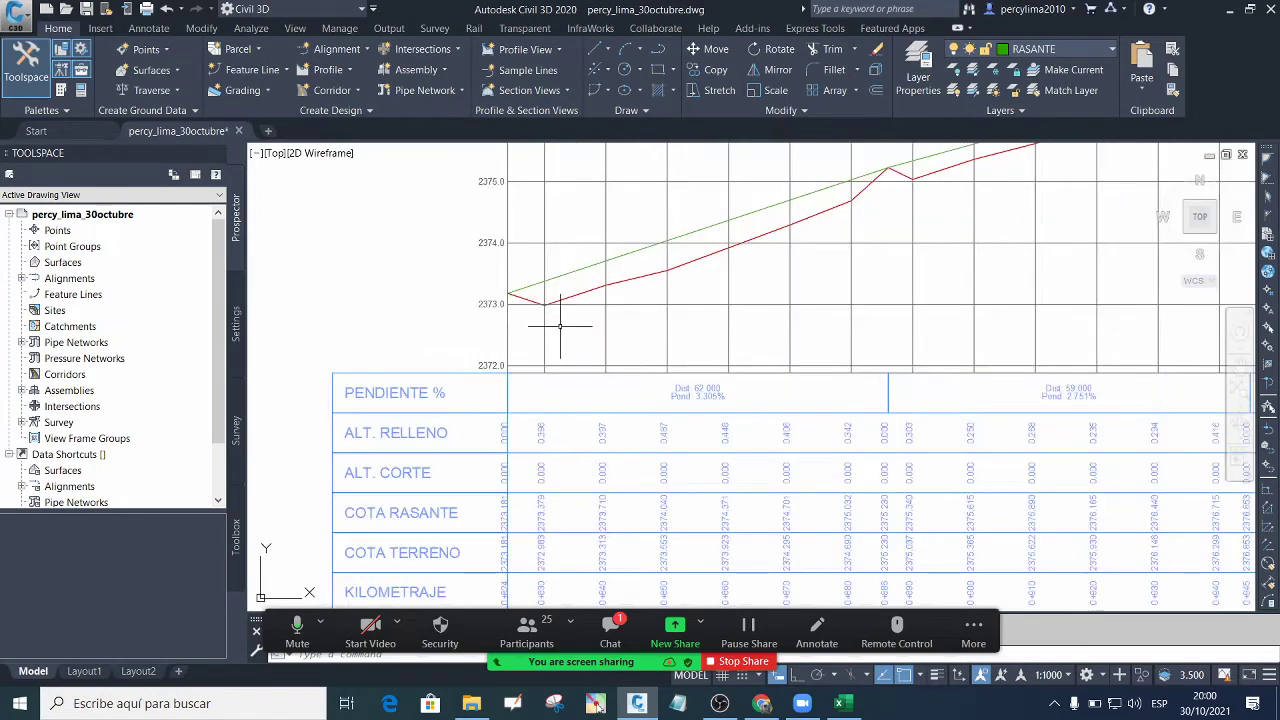
scroll(560, 320, down, 3)
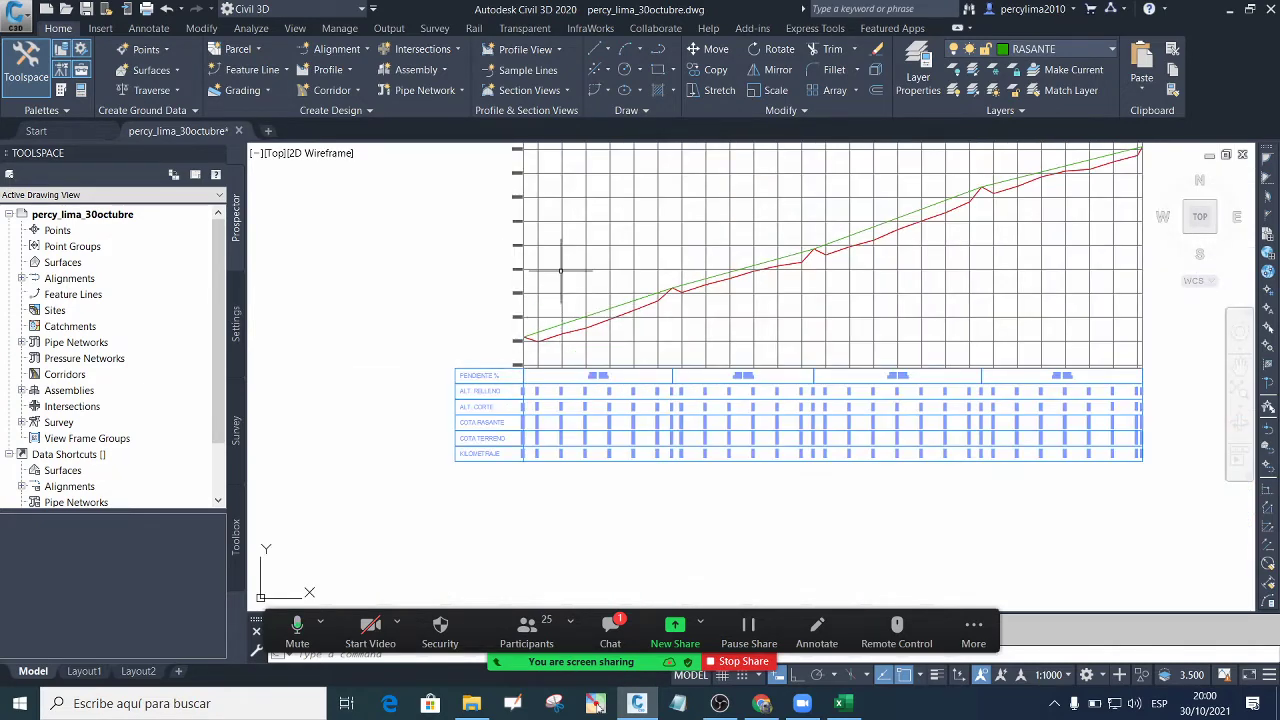
Read the newest question in the Zoom meeting chat and put the chat window away
click(346, 71)
click(347, 72)
click(610, 630)
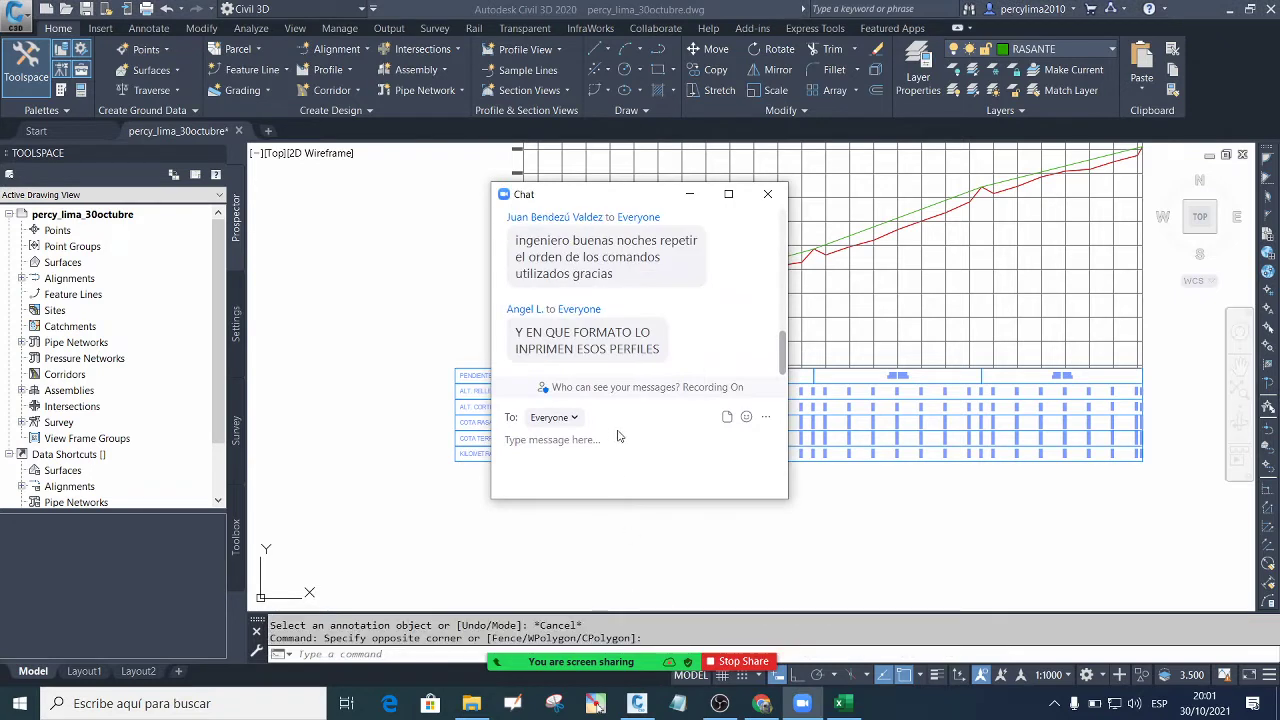
click(699, 200)
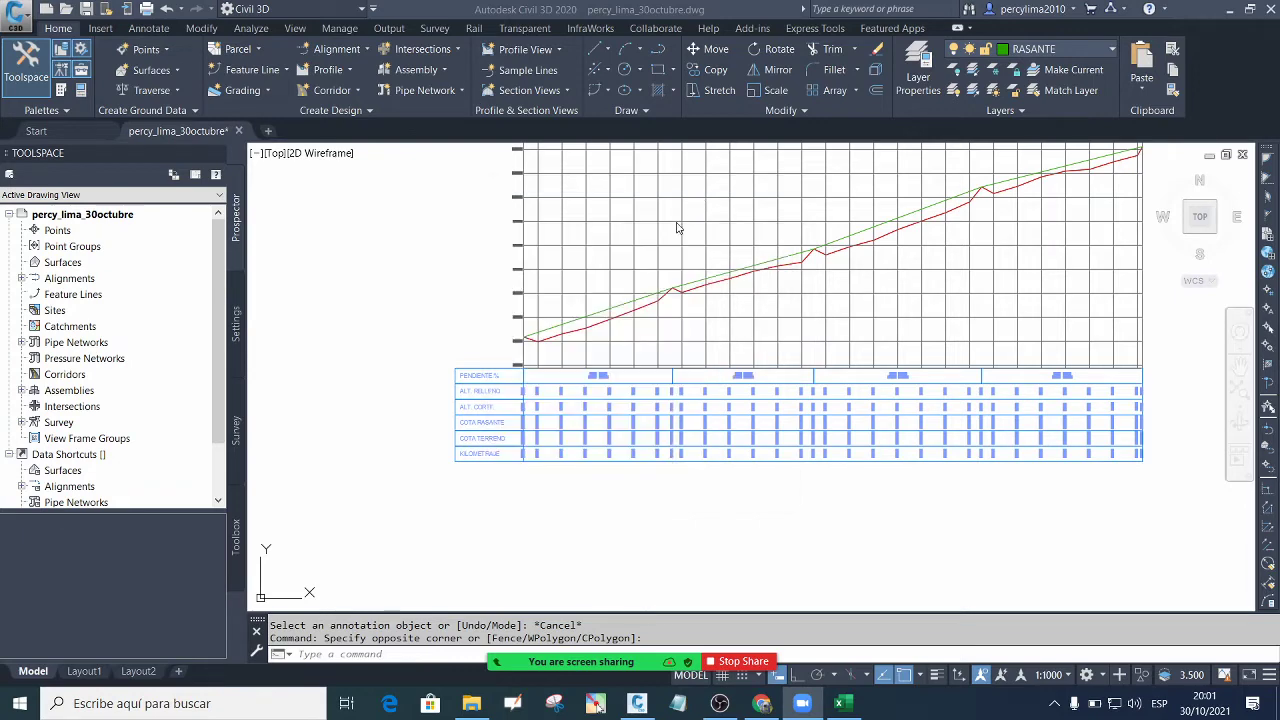
Inspect the scale note at the grid's upper end corner and the overall extent of the profile with its data table
scroll(612, 500, up, 2)
scroll(609, 506, down, 3)
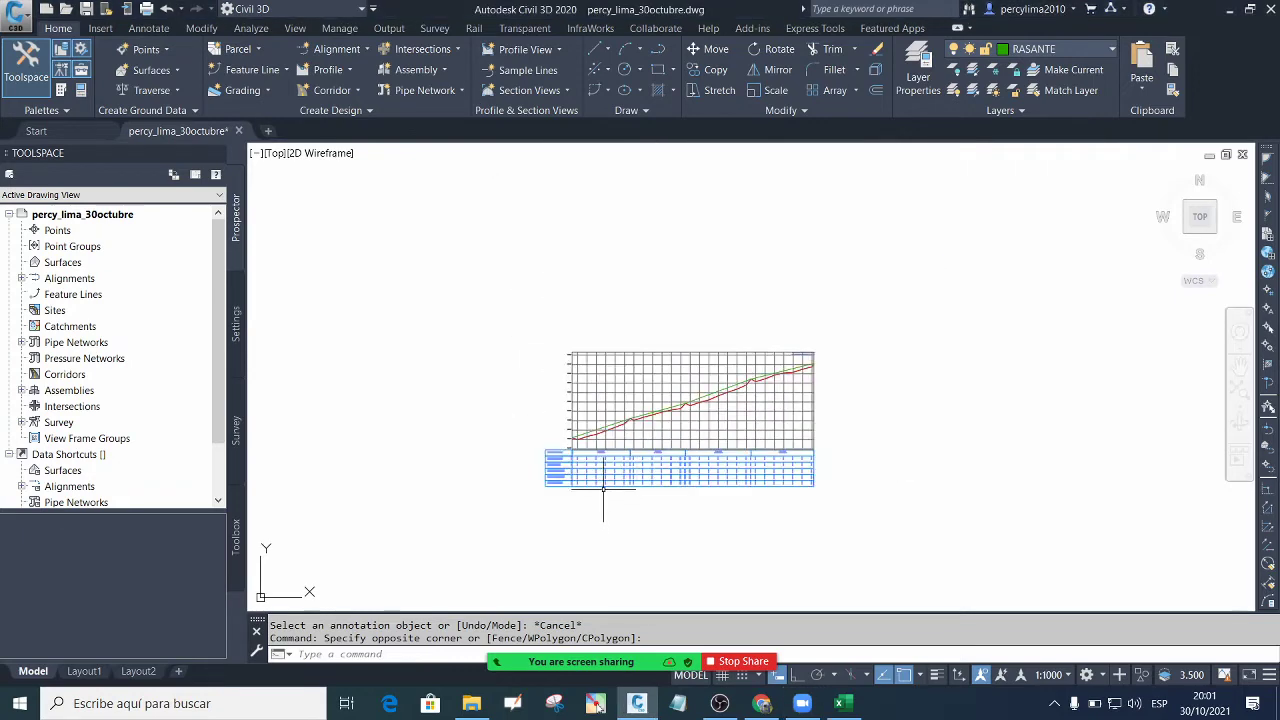
scroll(600, 480, up, 2)
scroll(840, 320, up, 2)
scroll(840, 320, up, 2)
scroll(829, 263, down, 3)
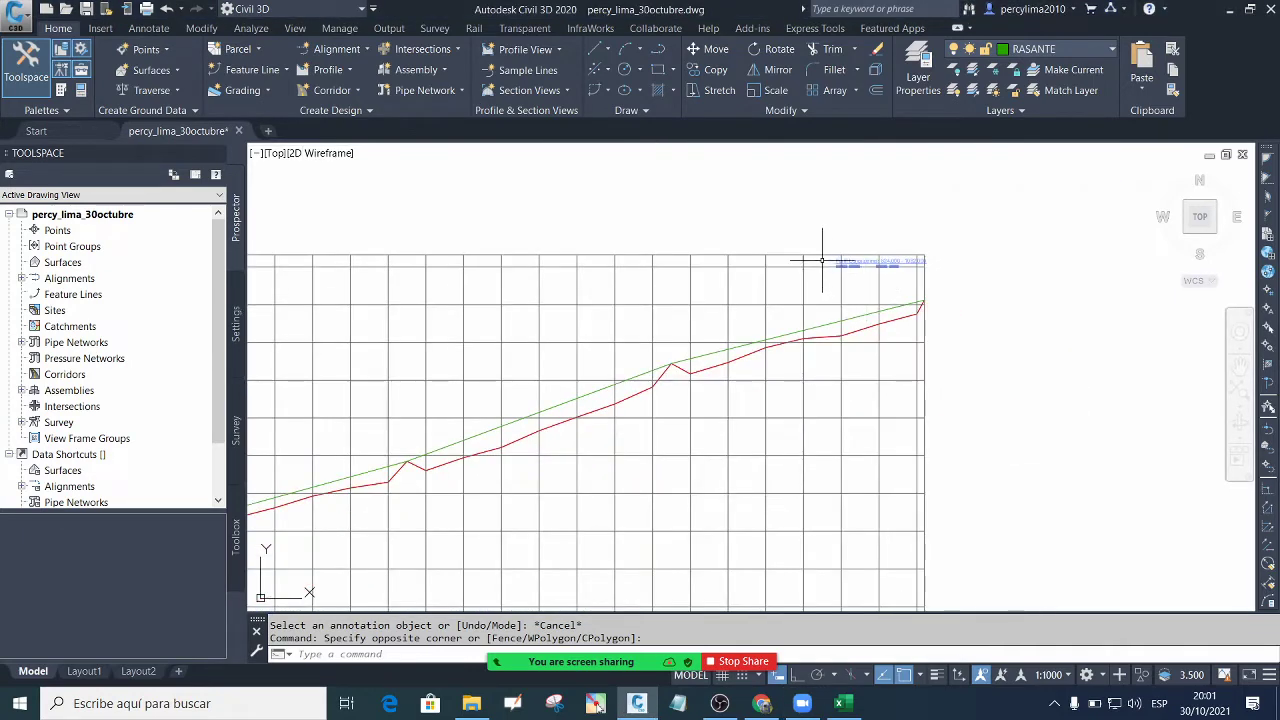
scroll(908, 251, up, 1)
scroll(812, 290, down, 3)
scroll(634, 284, up, 3)
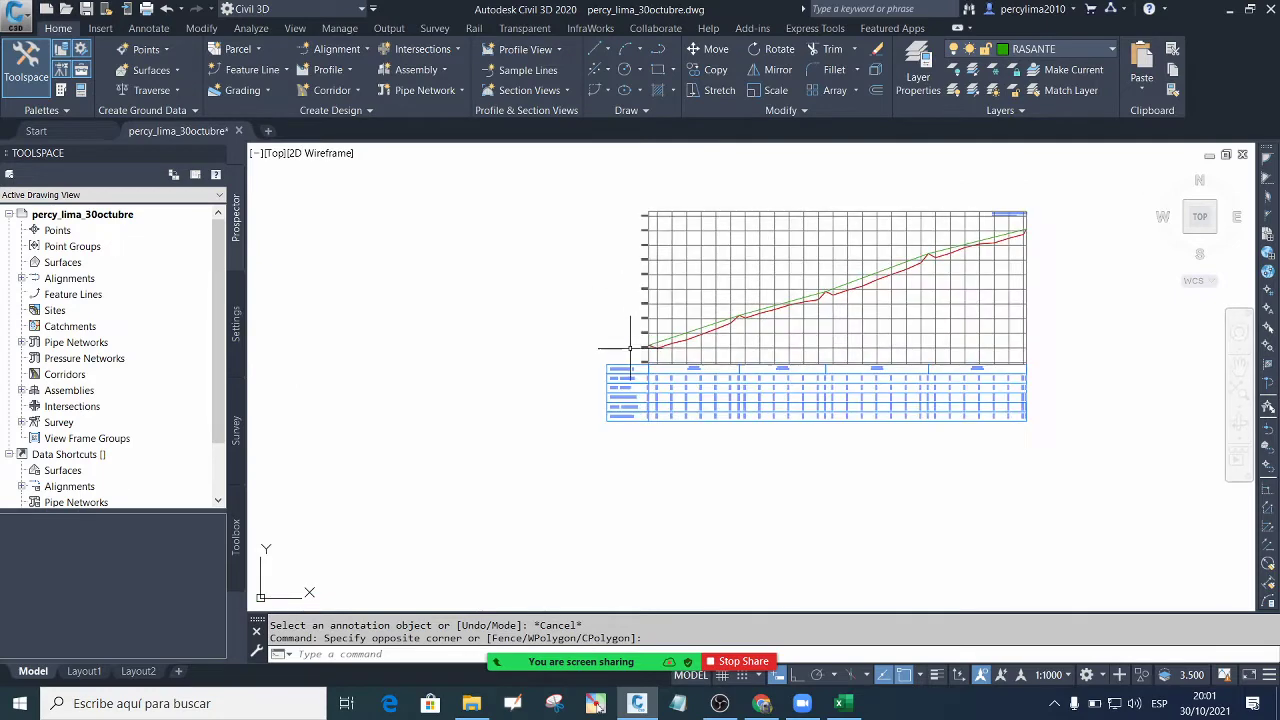
scroll(614, 337, down, 1)
scroll(600, 428, up, 1)
scroll(589, 422, down, 4)
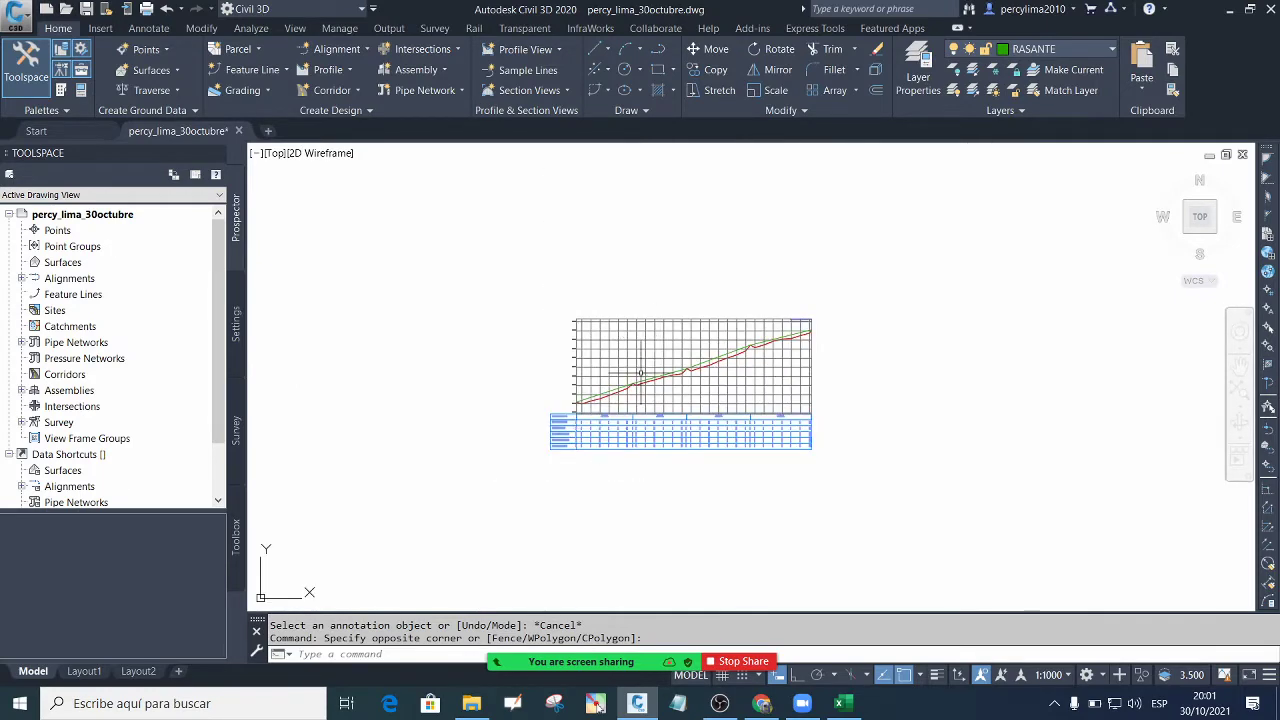
scroll(621, 372, up, 4)
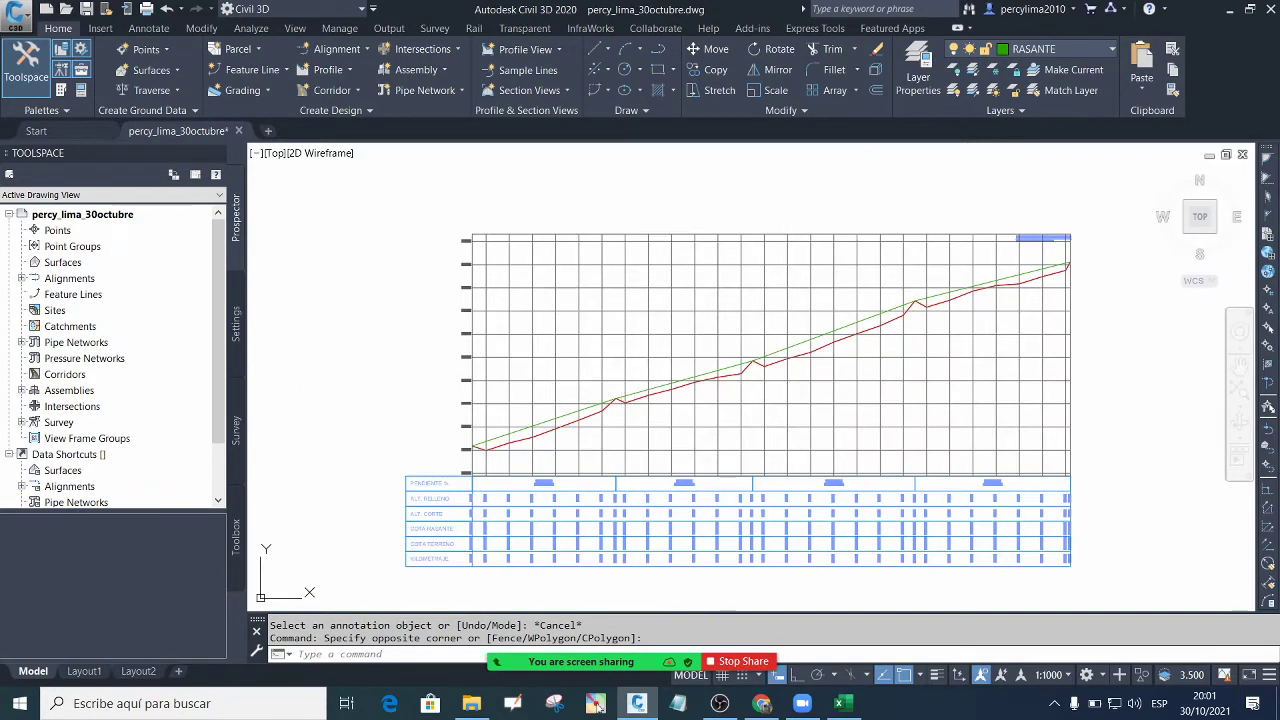
Set up a plot of the model with the DWG To PDF.pc3 plotter on ISO A2 (594.00 x 420.00 MM) paper
key(ctrl+p)
click(530, 228)
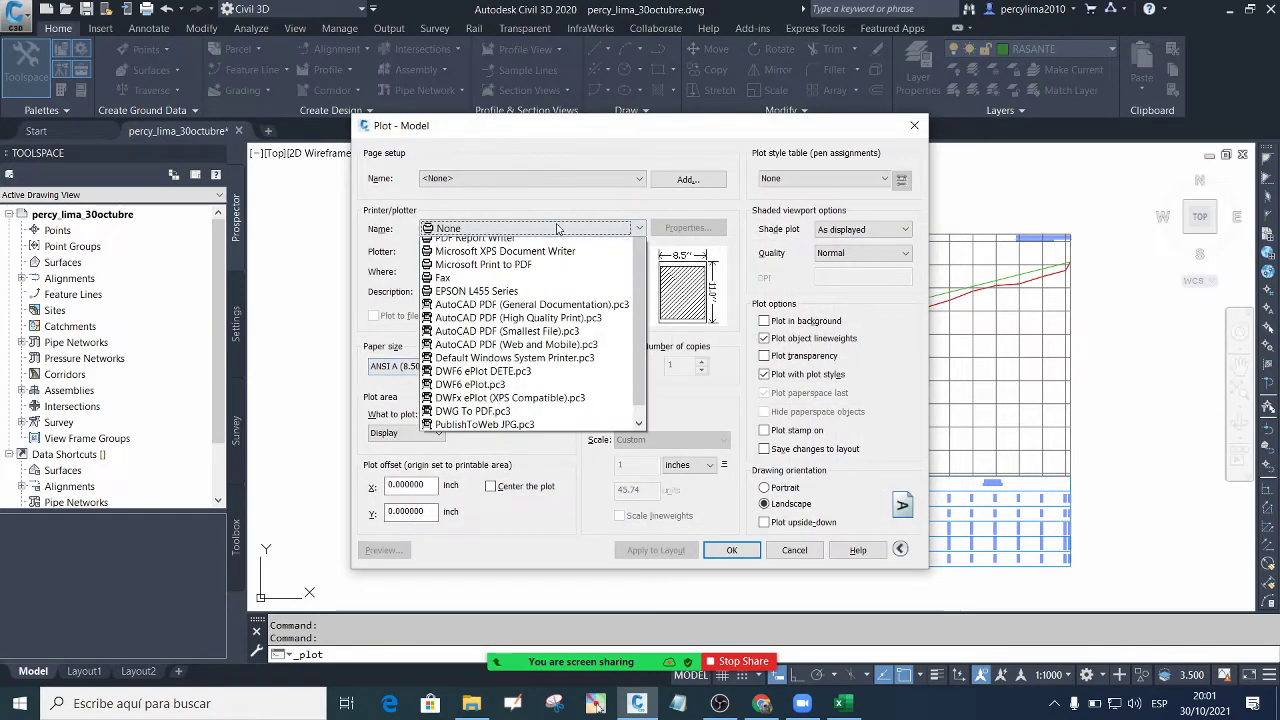
click(499, 444)
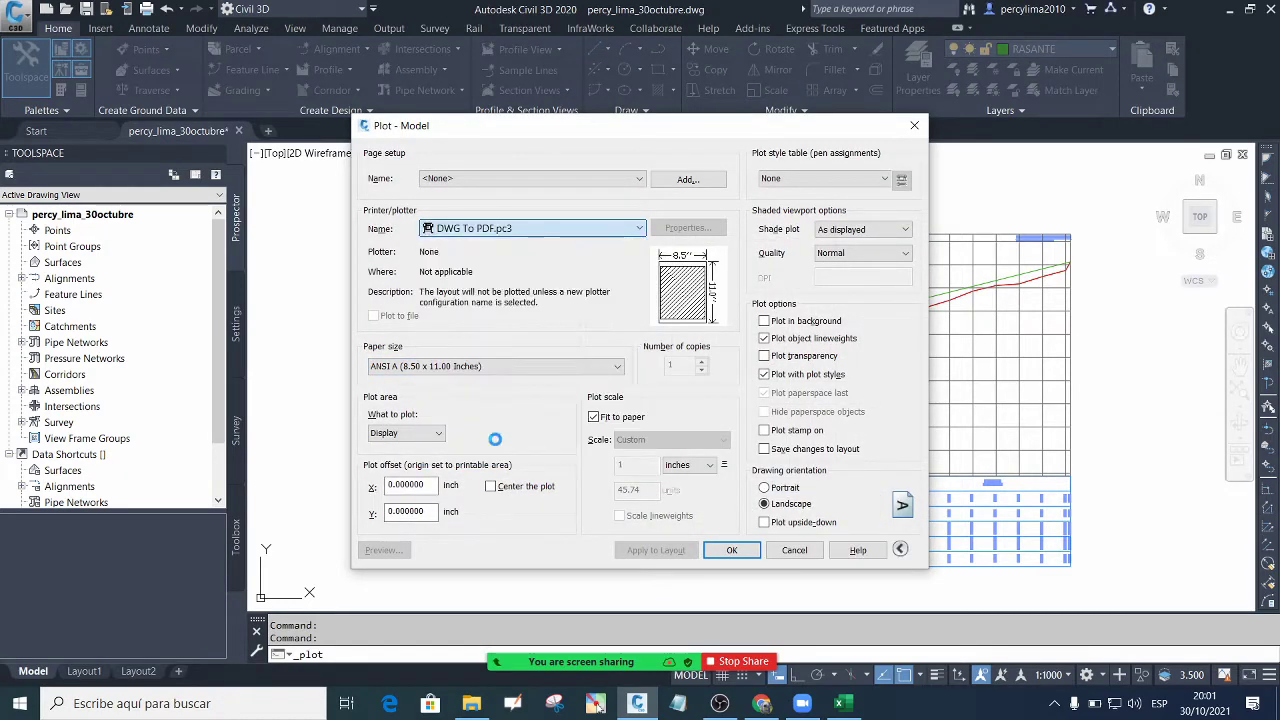
click(510, 368)
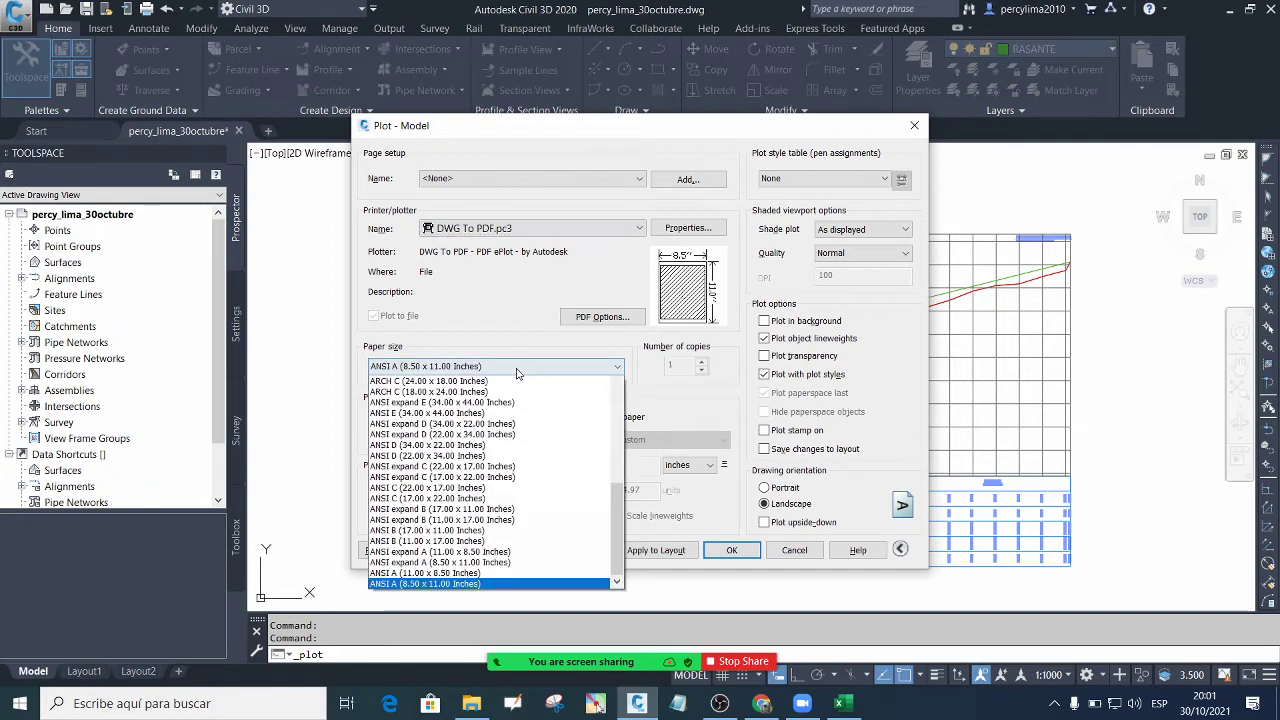
scroll(482, 512, up, 7)
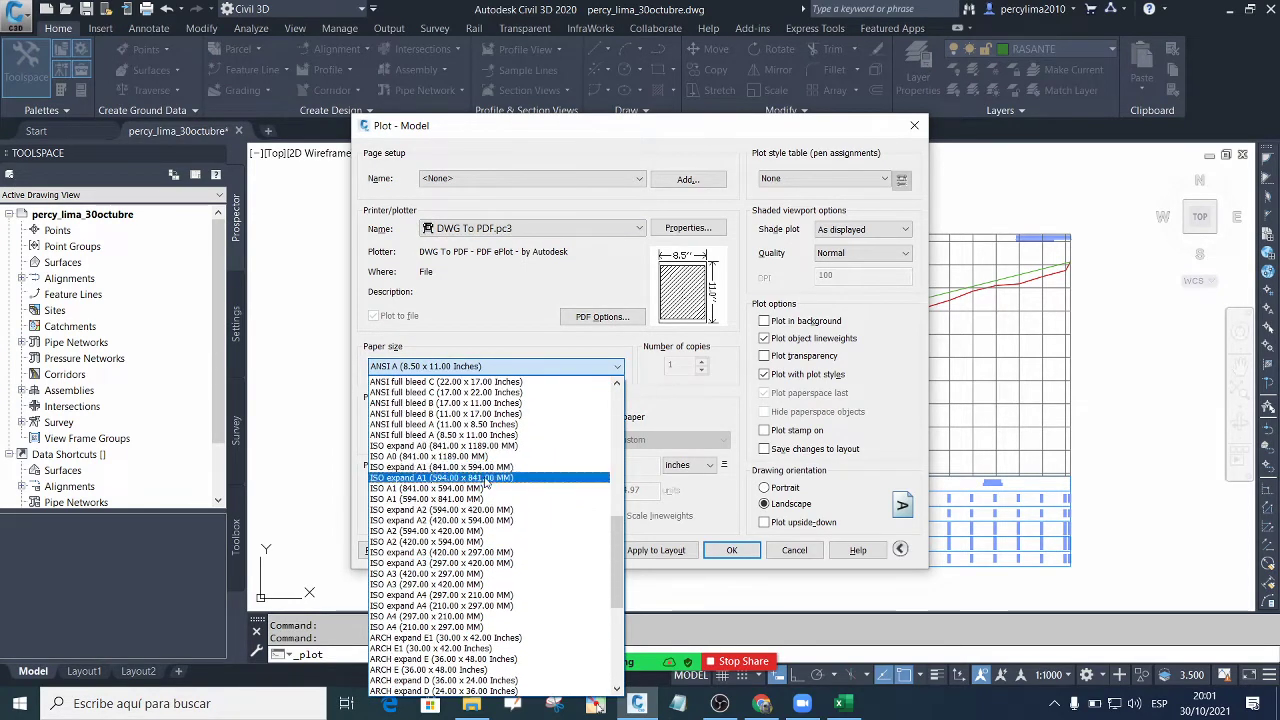
click(460, 534)
Define the plot area as a window enclosing the whole profile grid and its data table
click(436, 437)
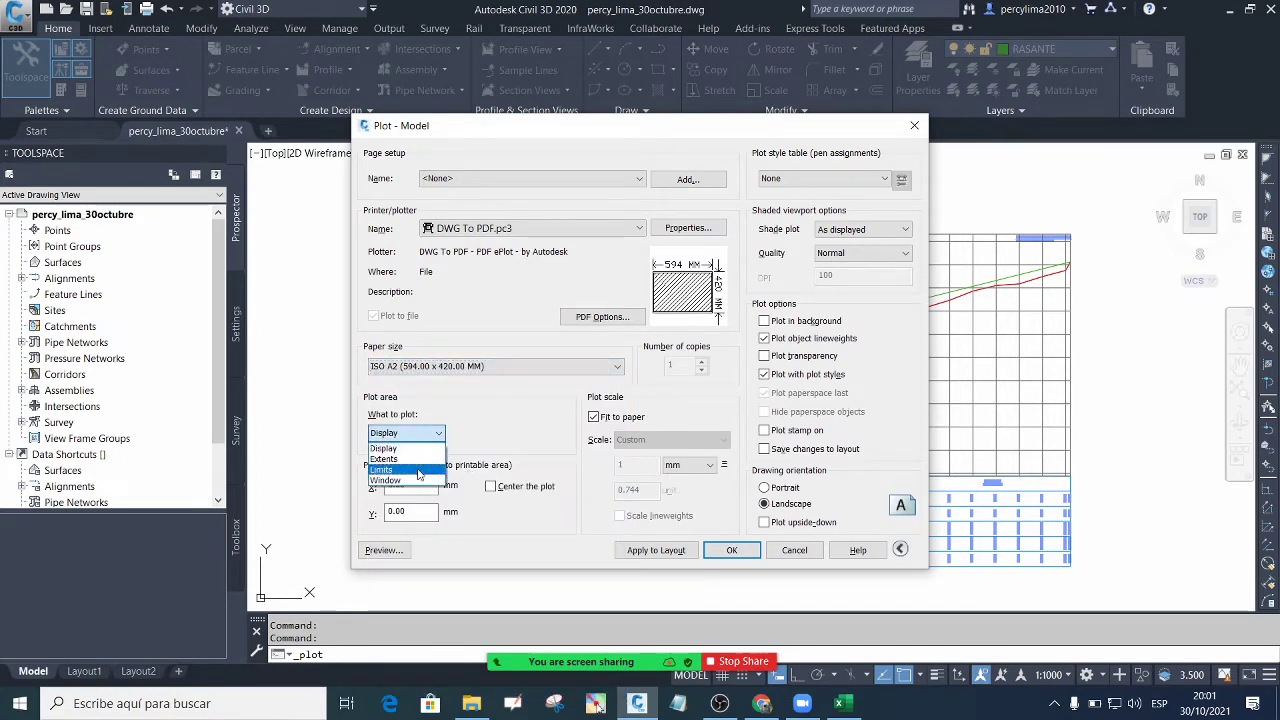
click(419, 480)
click(374, 217)
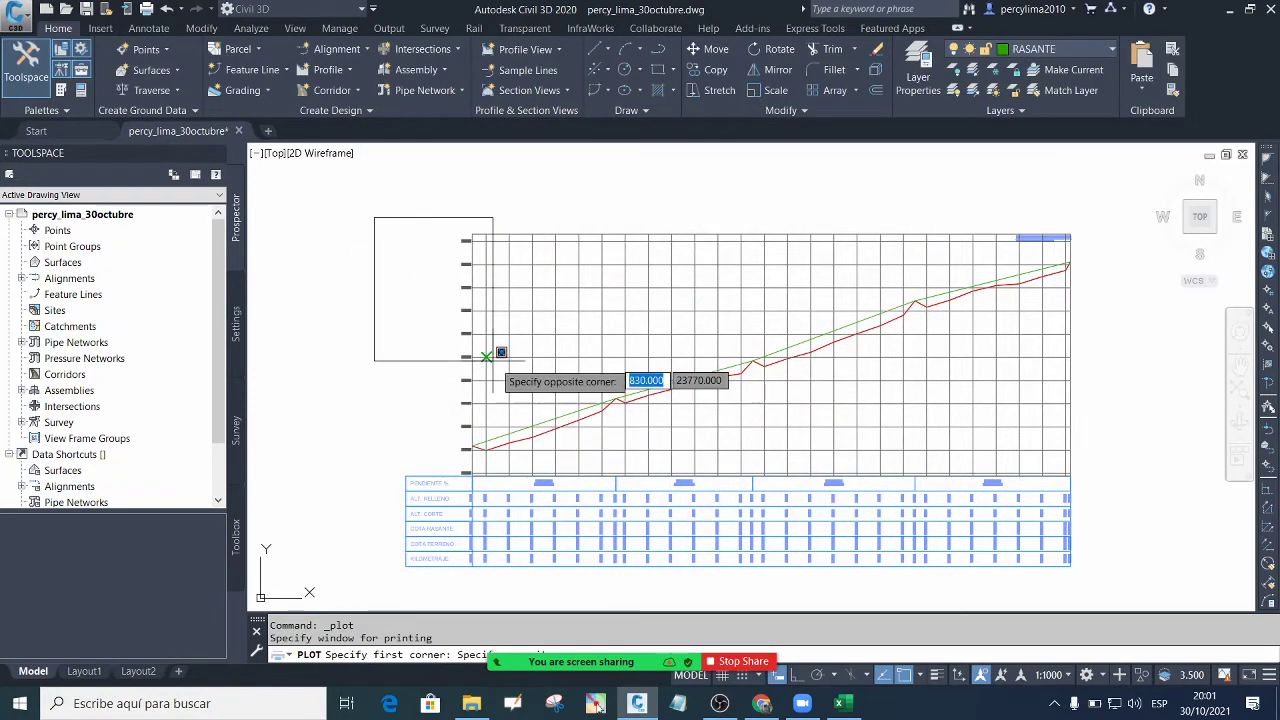
scroll(495, 350, down, 4)
scroll(720, 420, up, 4)
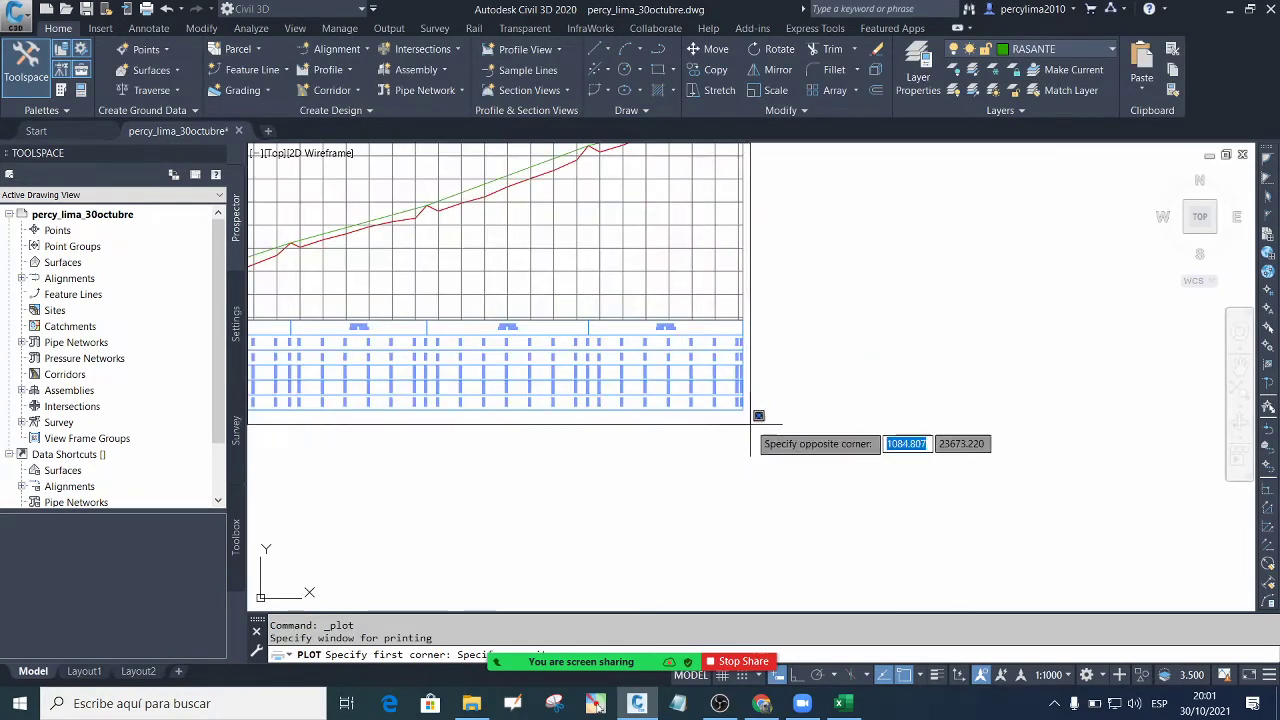
click(750, 424)
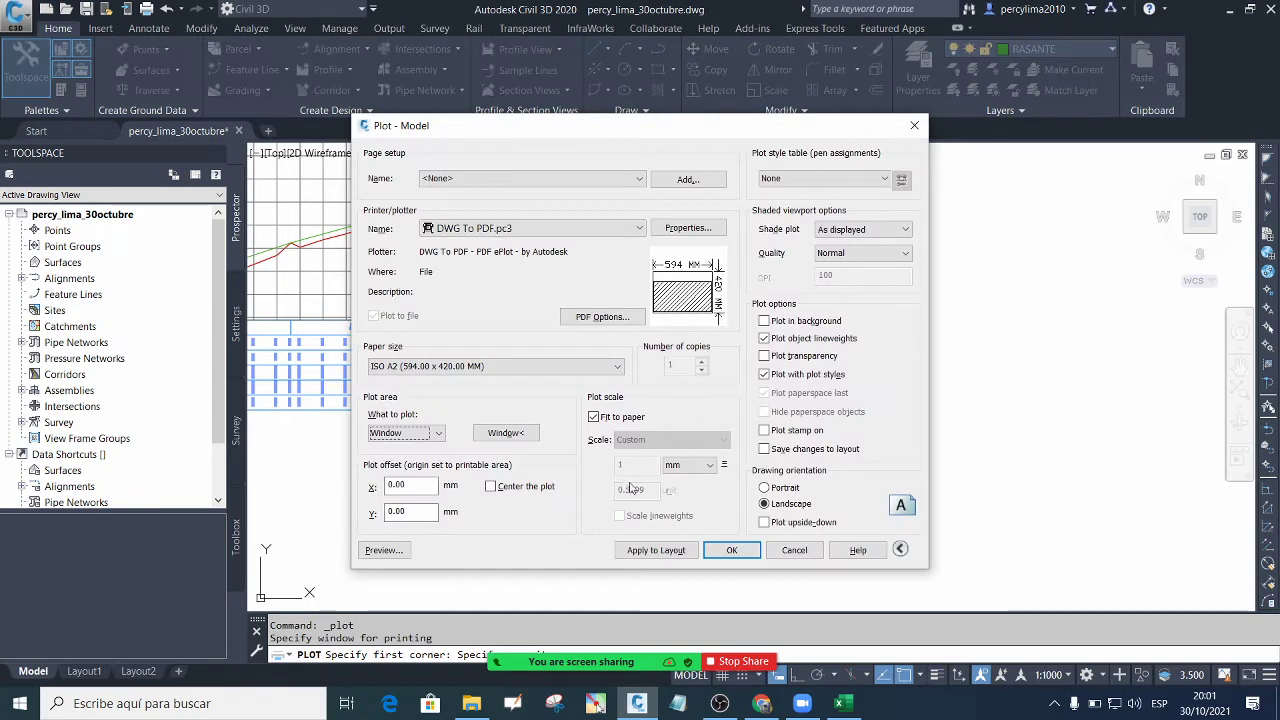
Turn off fitting to paper, set the plot scale to 1:500 and center the plot on the sheet
click(594, 416)
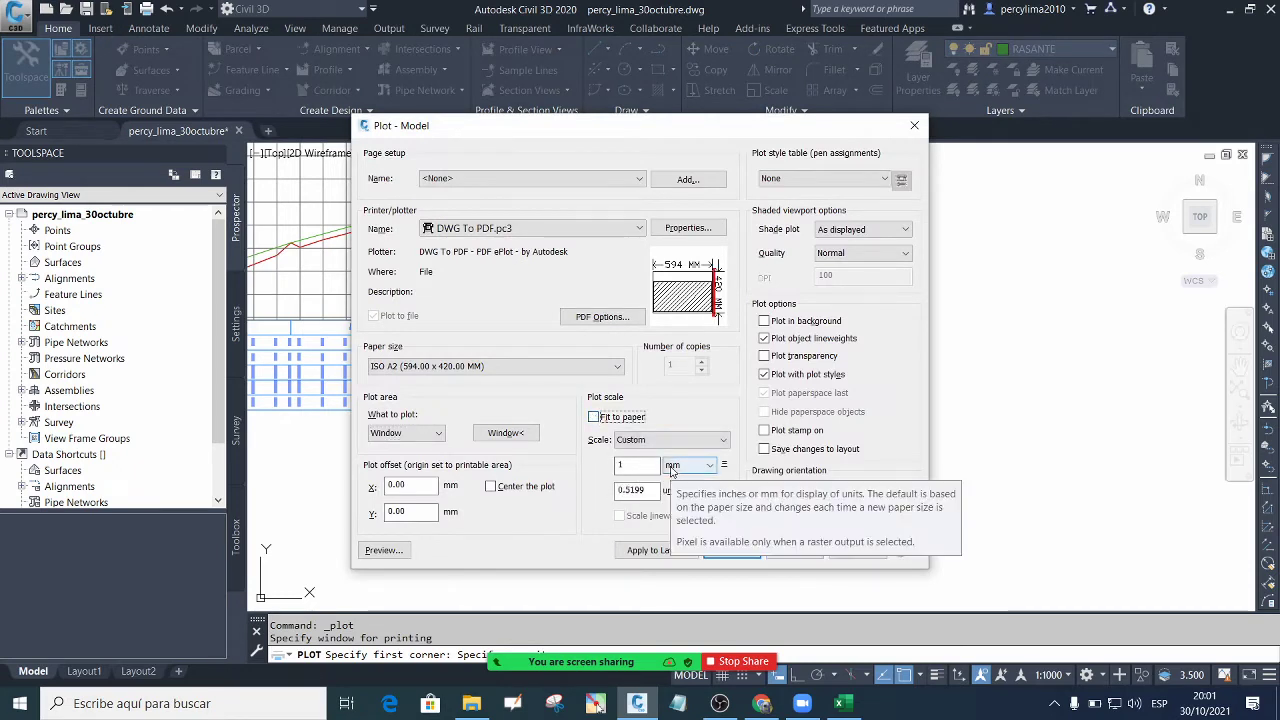
click(665, 440)
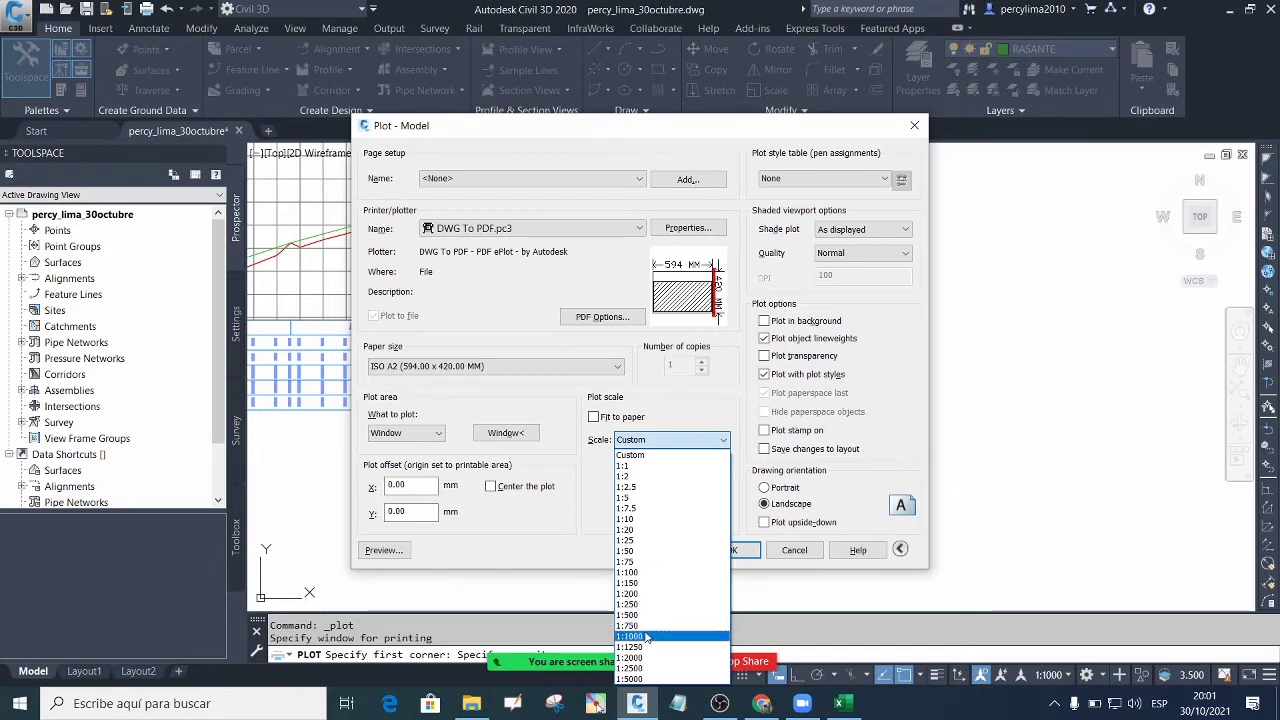
click(655, 636)
click(698, 441)
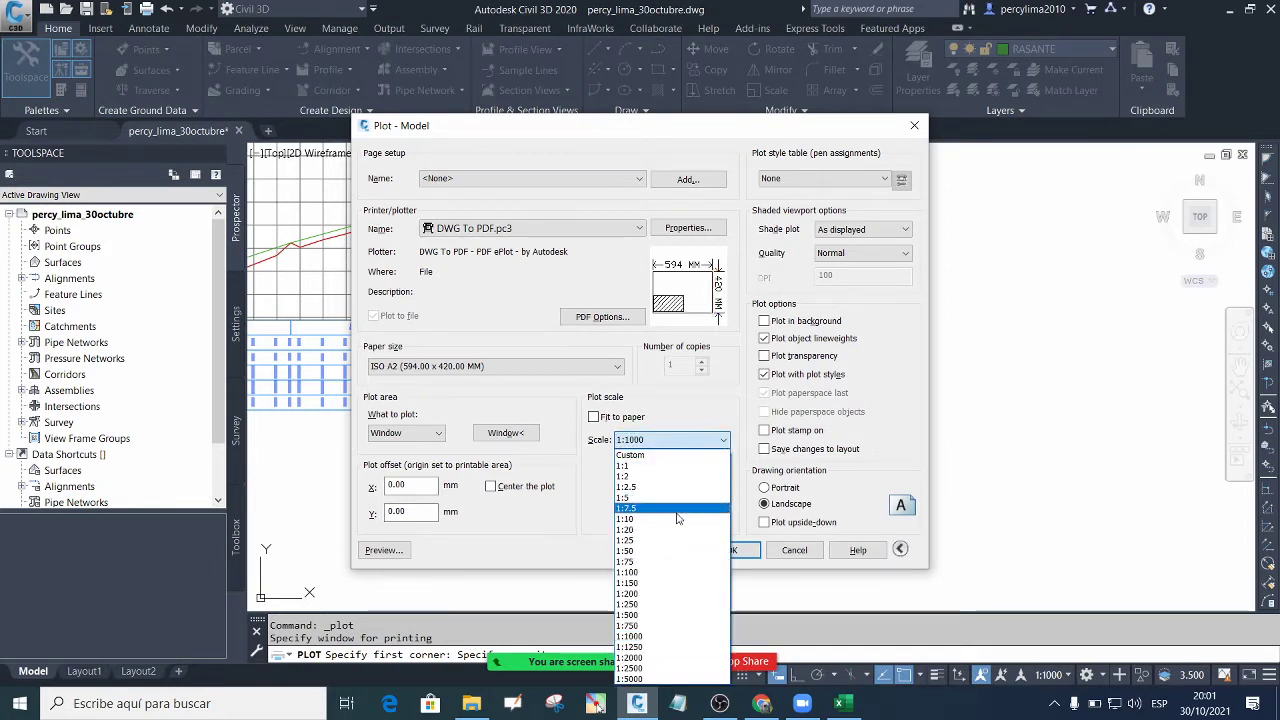
click(651, 614)
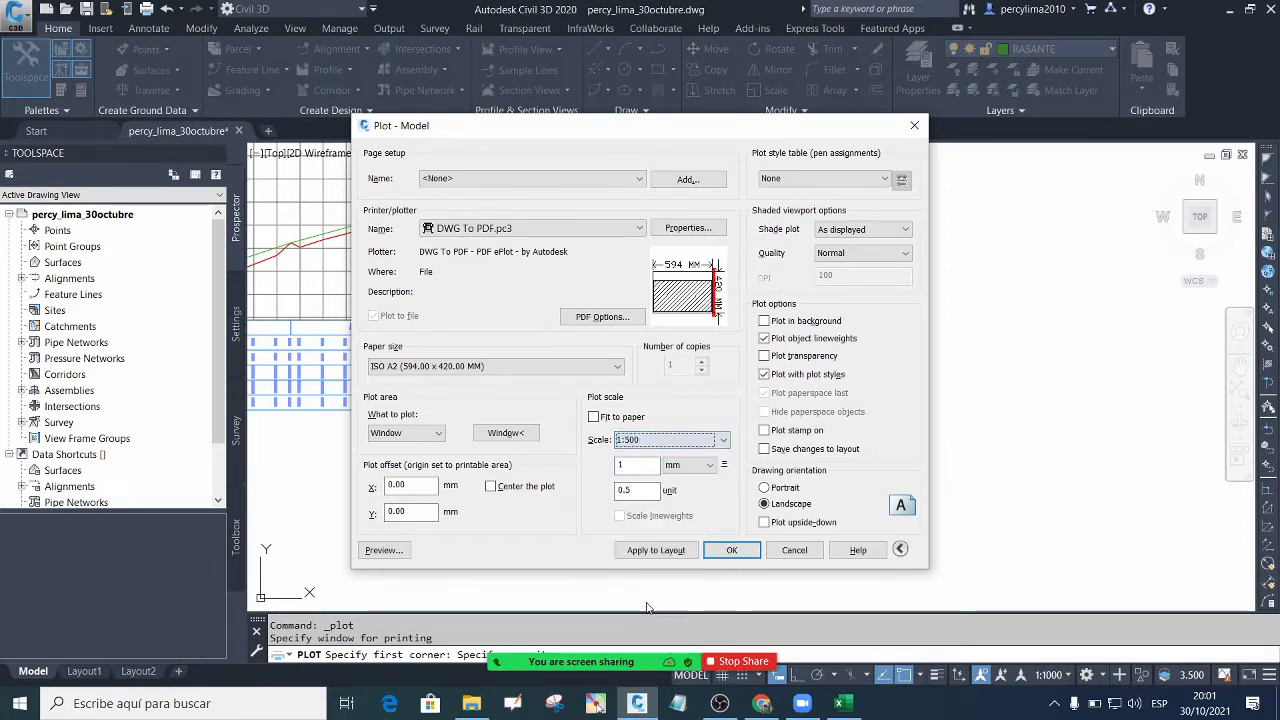
click(490, 486)
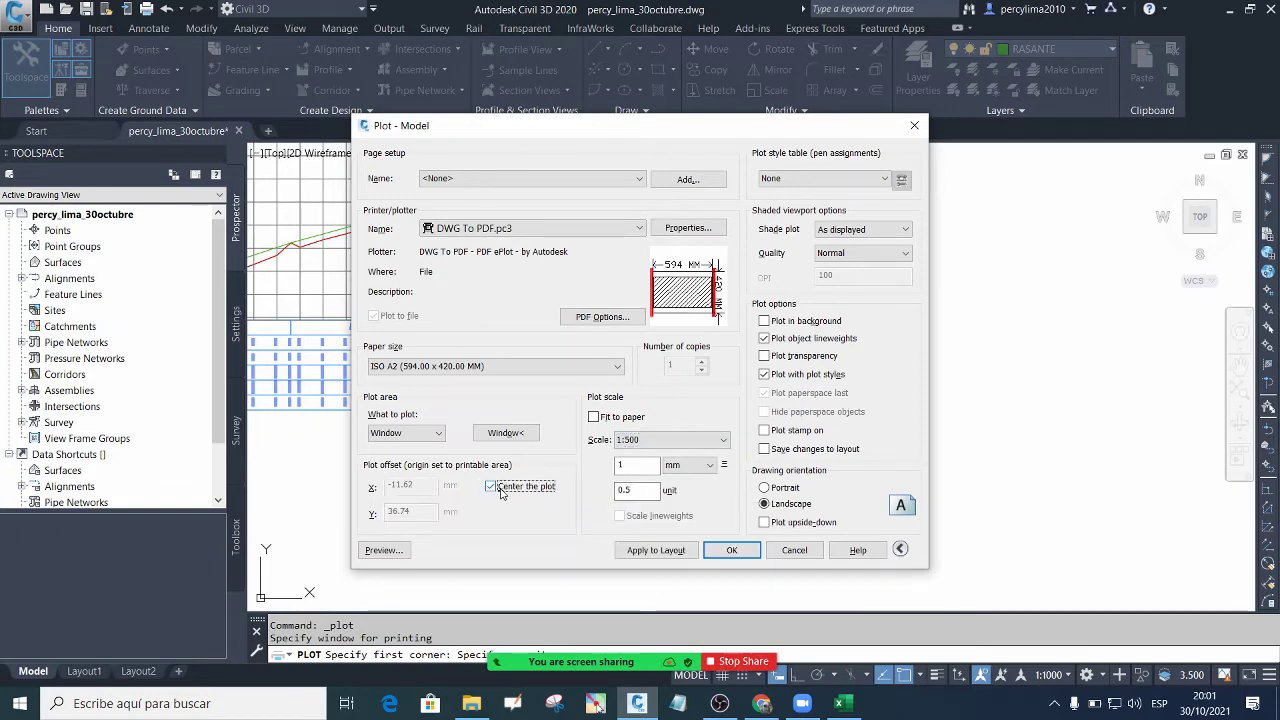
Preview the plot and check the data table's first columns and how the profile's far end fits the sheet
click(405, 549)
click(708, 363)
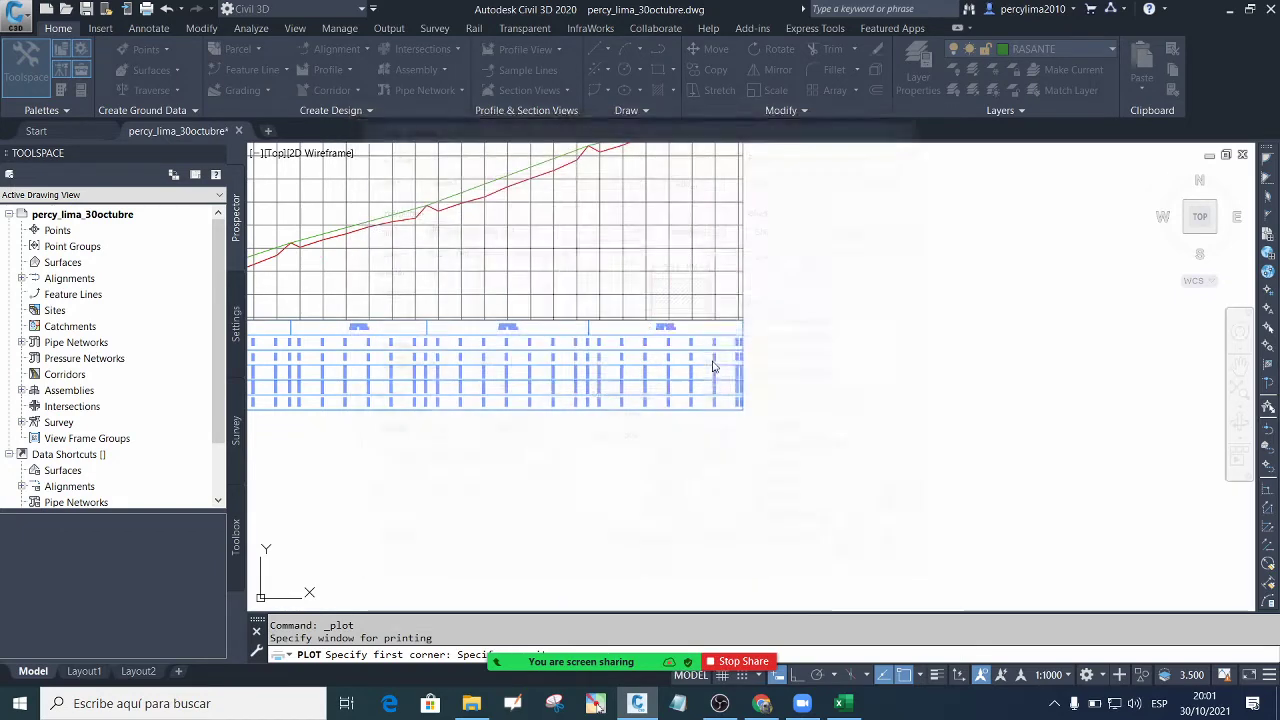
scroll(406, 496, up, 5)
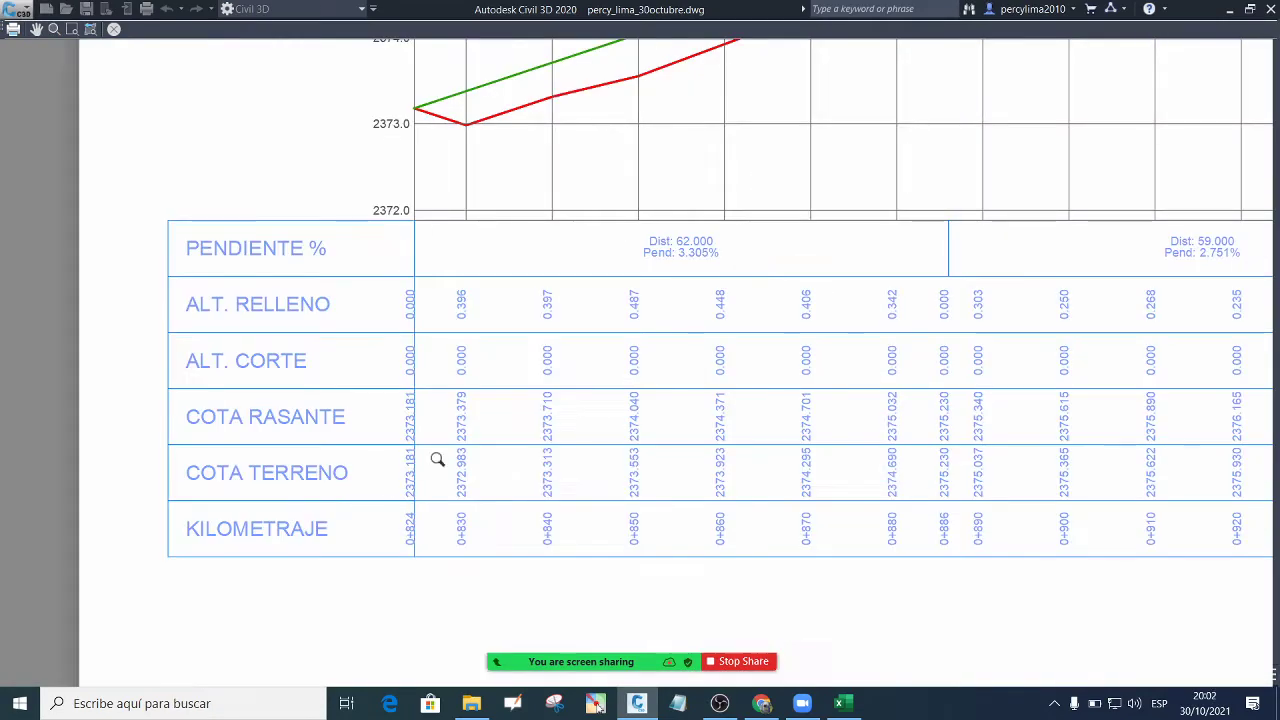
scroll(437, 457, down, 7)
scroll(858, 279, up, 4)
scroll(858, 279, down, 4)
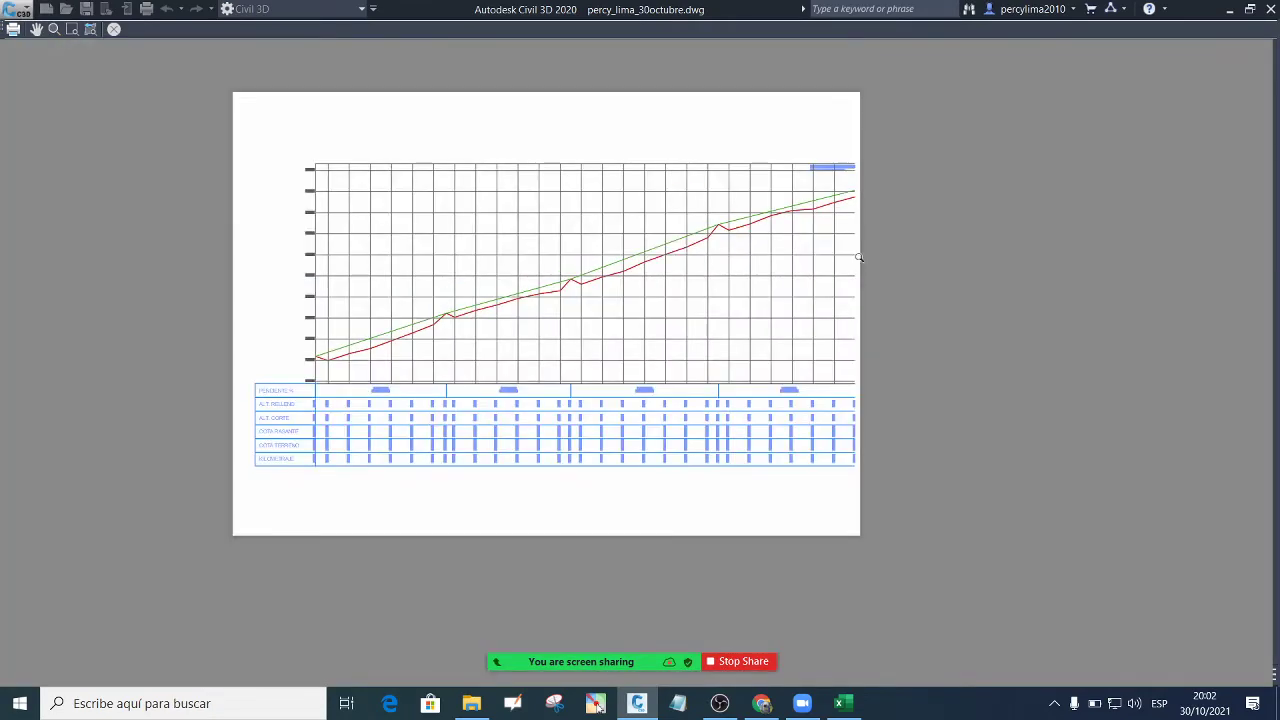
scroll(832, 446, up, 6)
scroll(884, 445, down, 6)
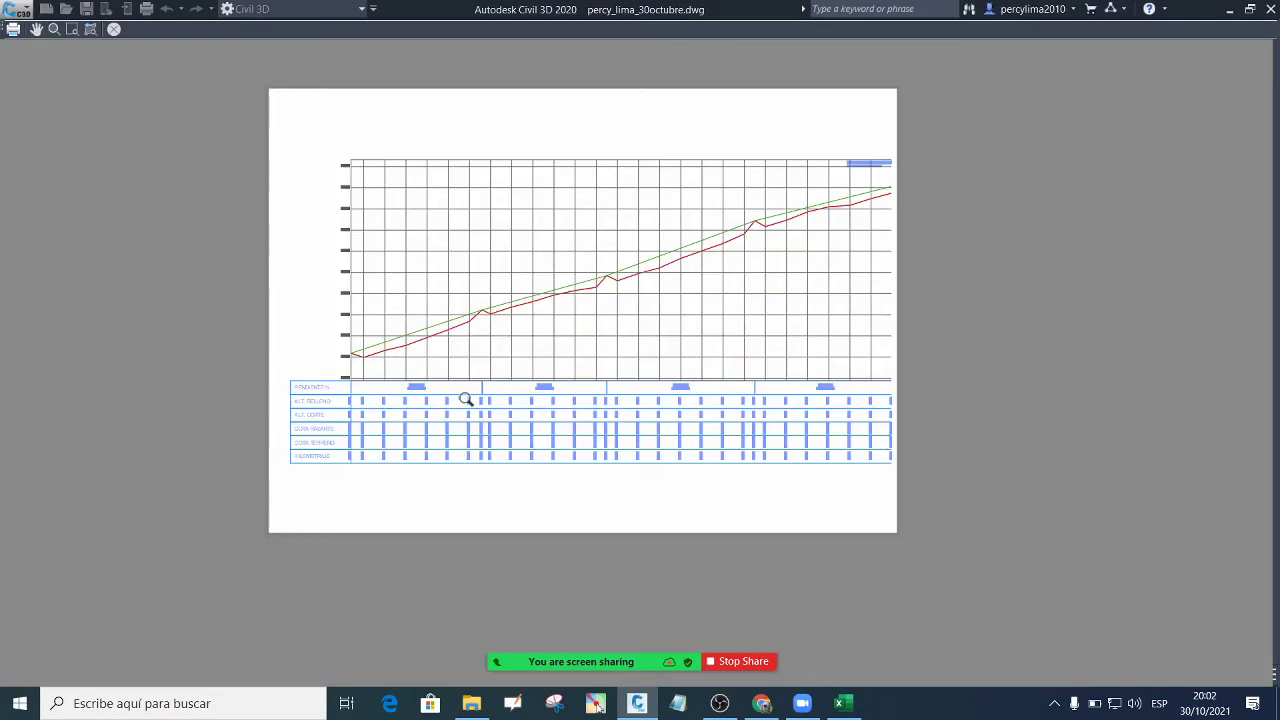
Examine the profile's starting stretch and the table rows in the plot preview, and leave the plot without printing
scroll(466, 399, up, 1)
scroll(531, 380, down, 2)
scroll(496, 360, up, 5)
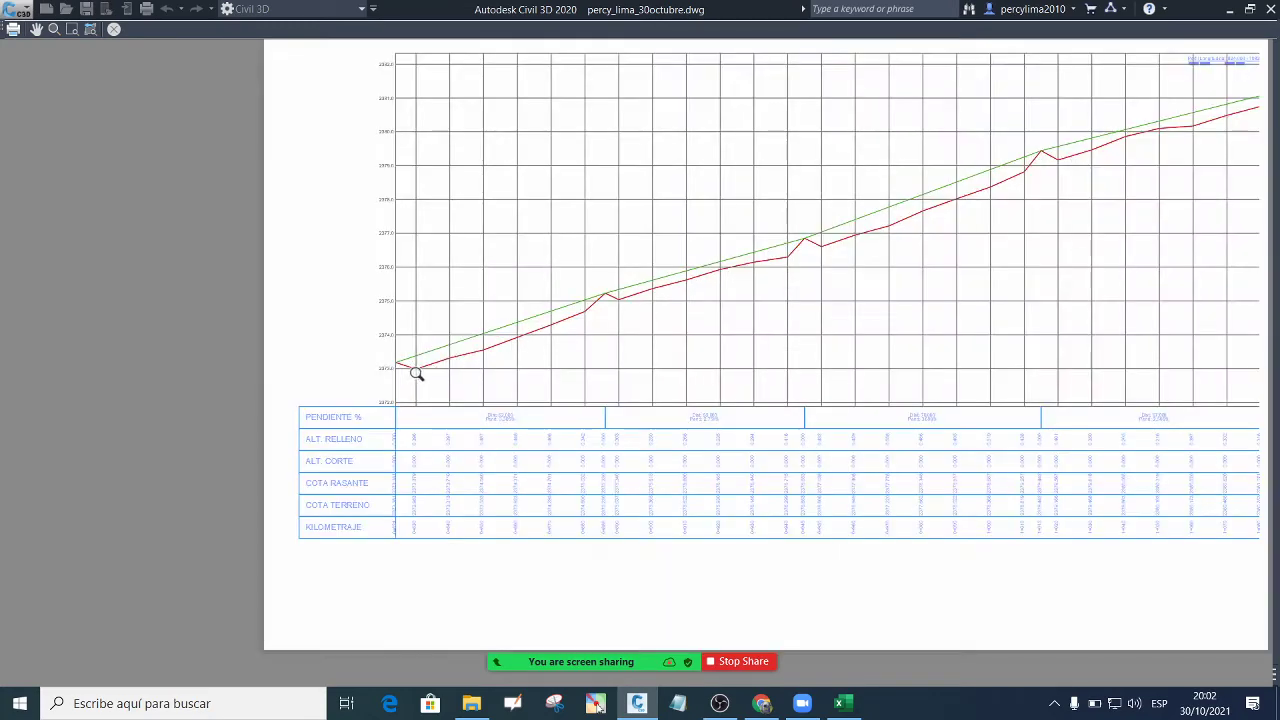
scroll(417, 373, up, 2)
scroll(397, 380, down, 4)
scroll(437, 366, up, 4)
scroll(423, 371, down, 4)
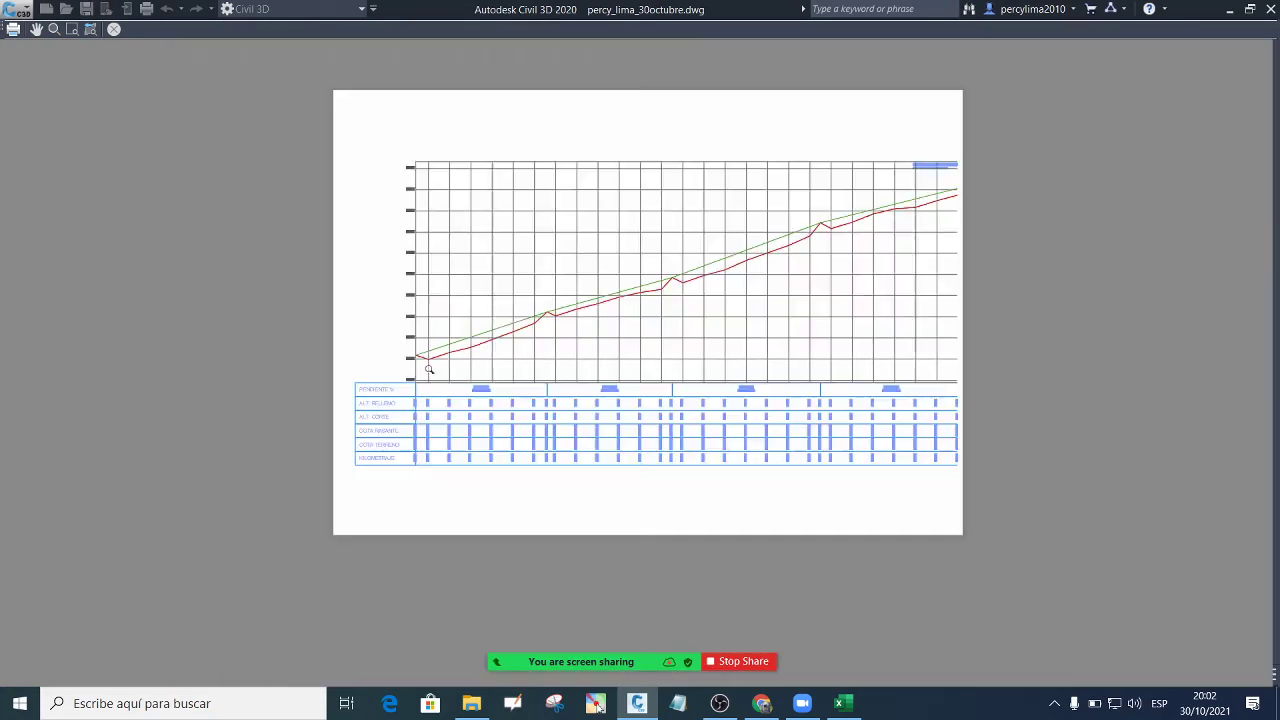
scroll(485, 245, up, 2)
scroll(476, 255, down, 2)
scroll(429, 409, up, 2)
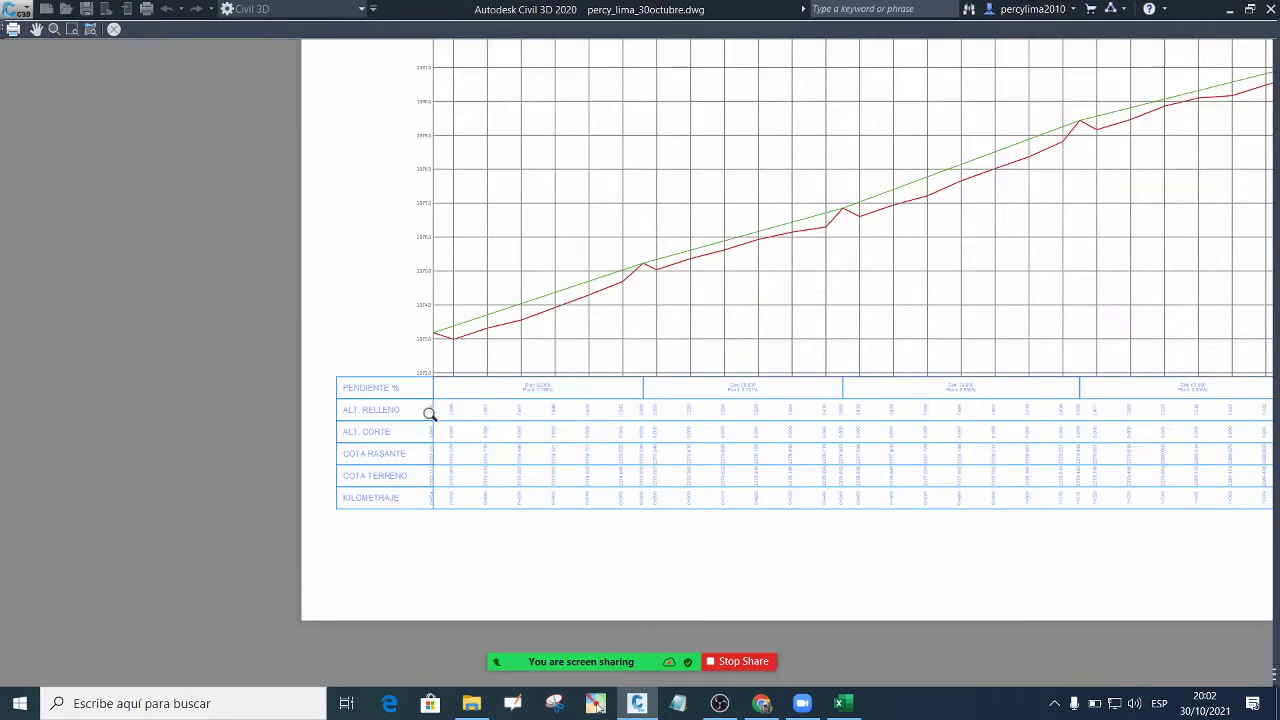
scroll(398, 405, up, 4)
scroll(423, 397, down, 3)
scroll(520, 406, up, 3)
scroll(480, 391, down, 3)
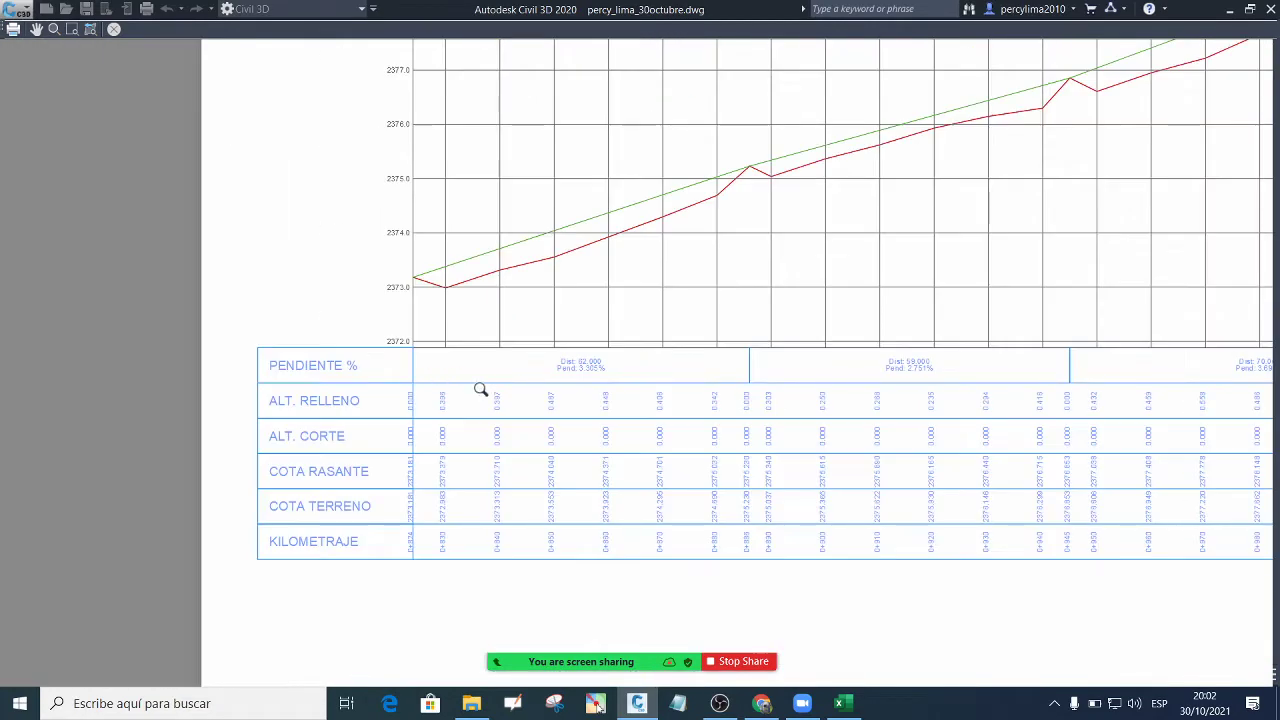
scroll(464, 335, down, 2)
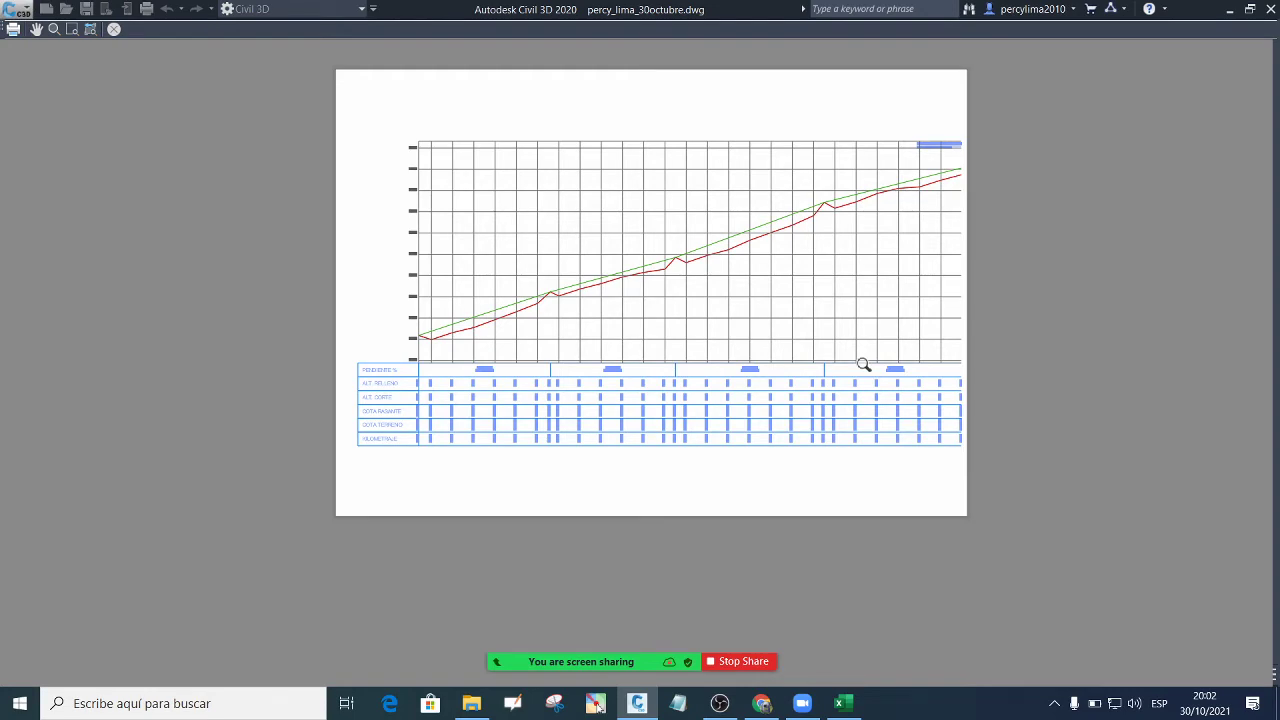
key(Escape)
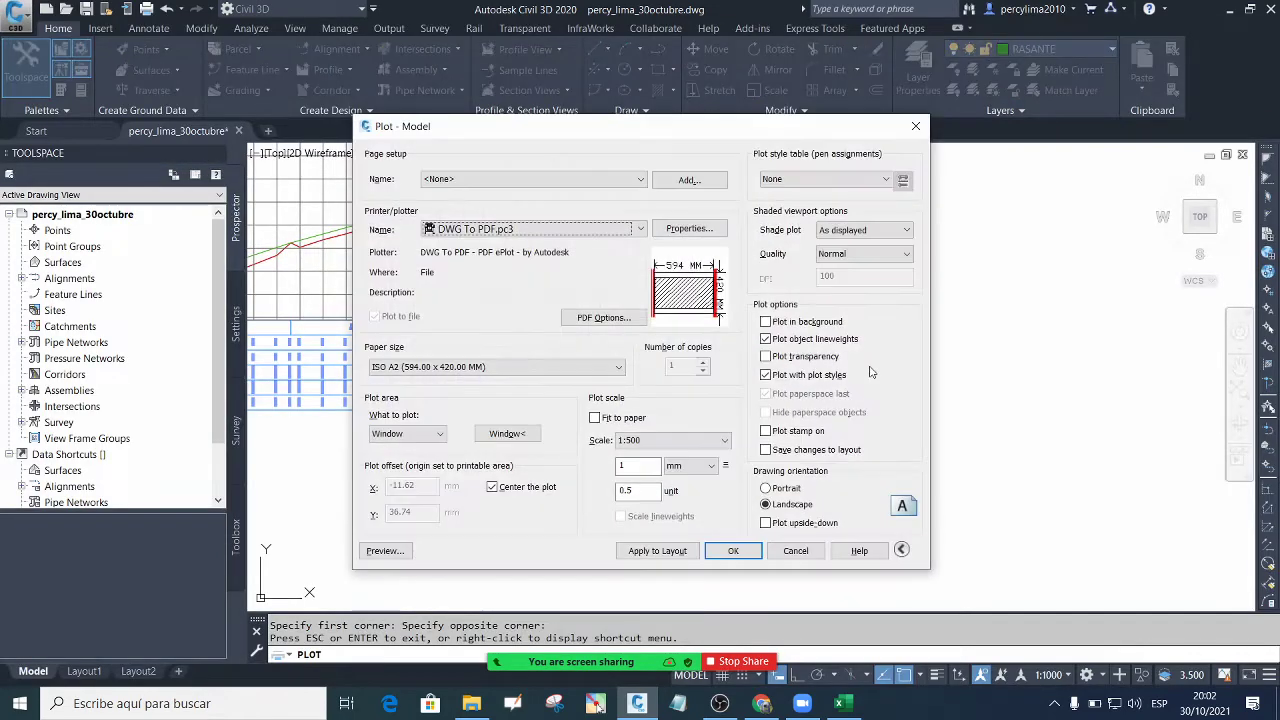
click(796, 550)
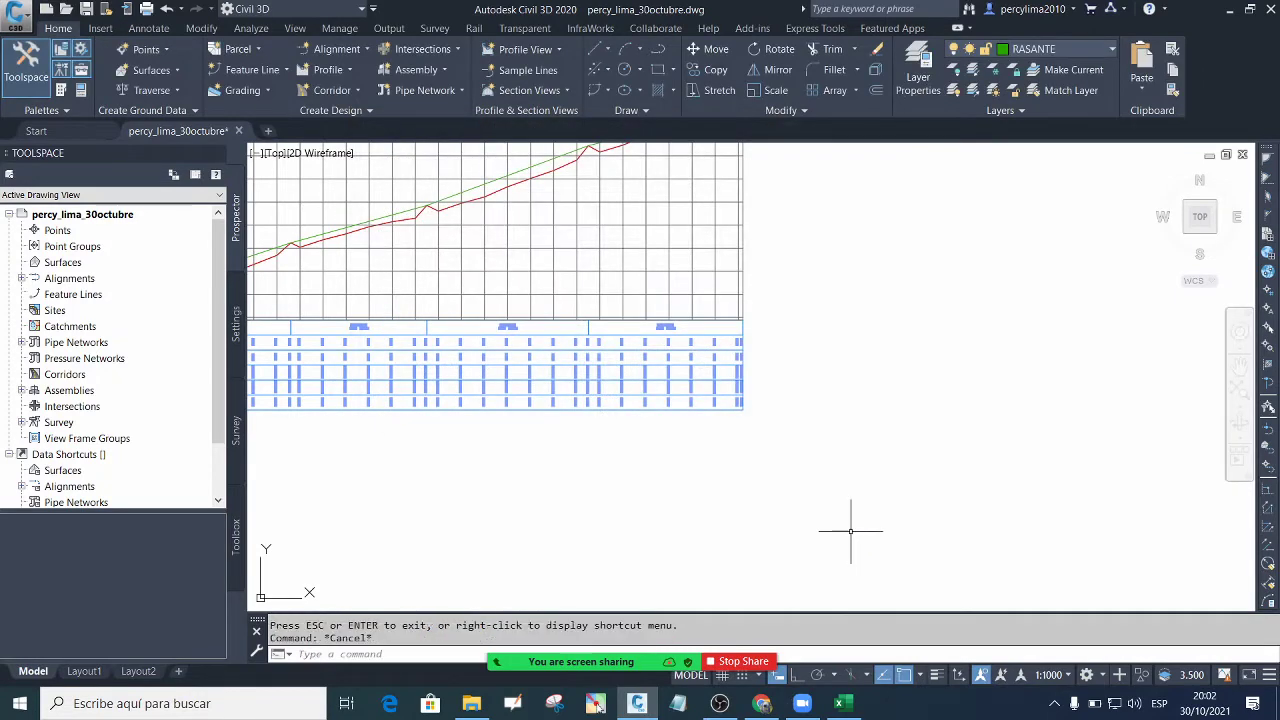
scroll(662, 422, down, 3)
scroll(662, 447, down, 2)
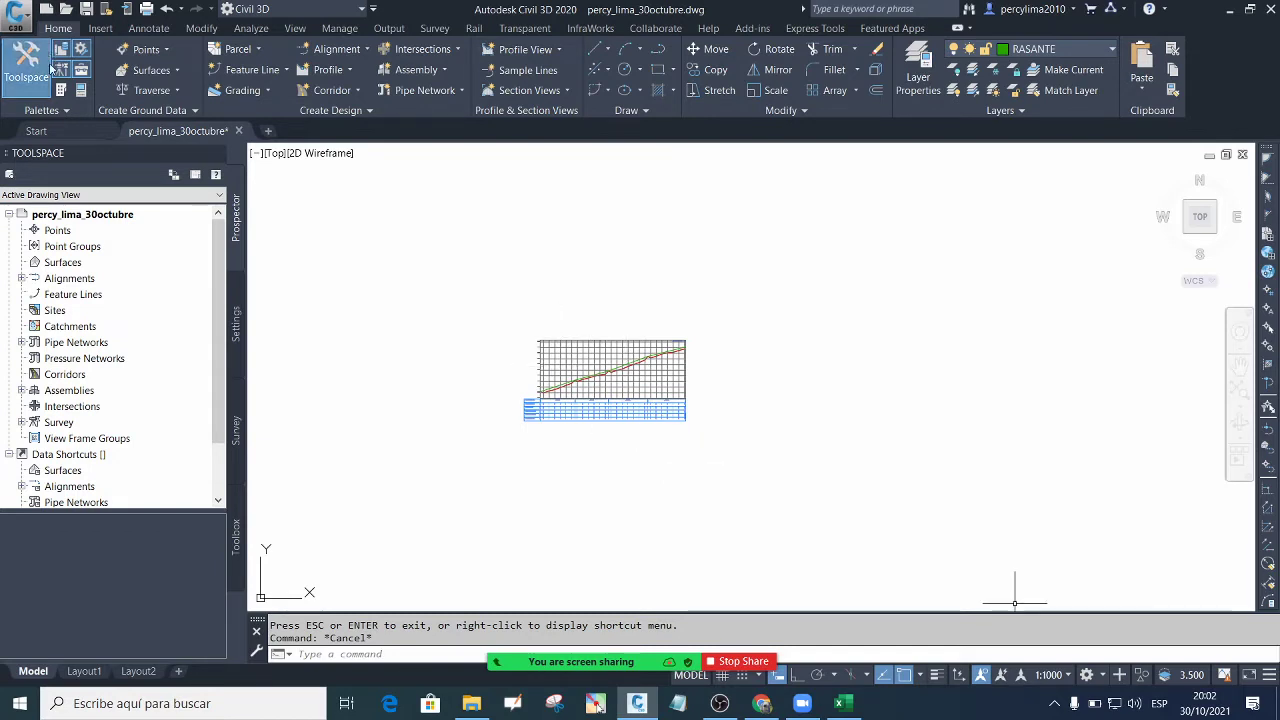
click(238, 131)
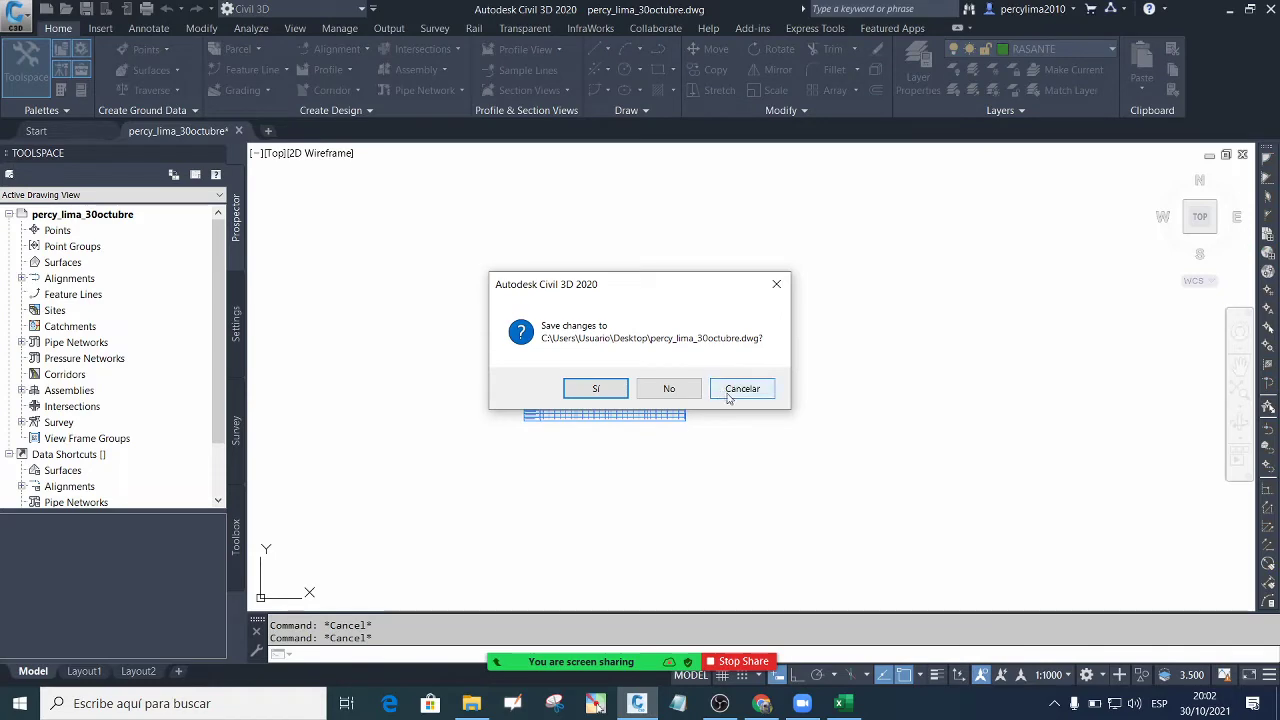
click(729, 396)
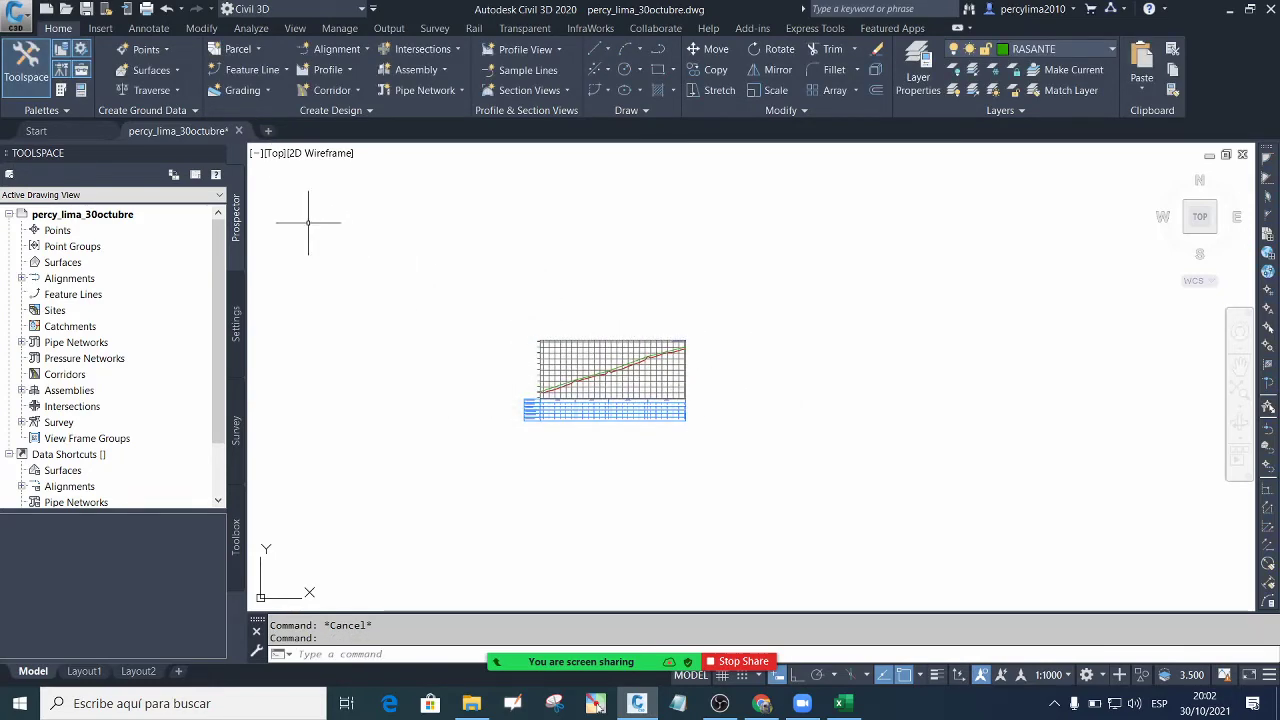
Examine the COTA RASANTE and COTA TERRENO values of the first stations in the data table
scroll(545, 405, up, 10)
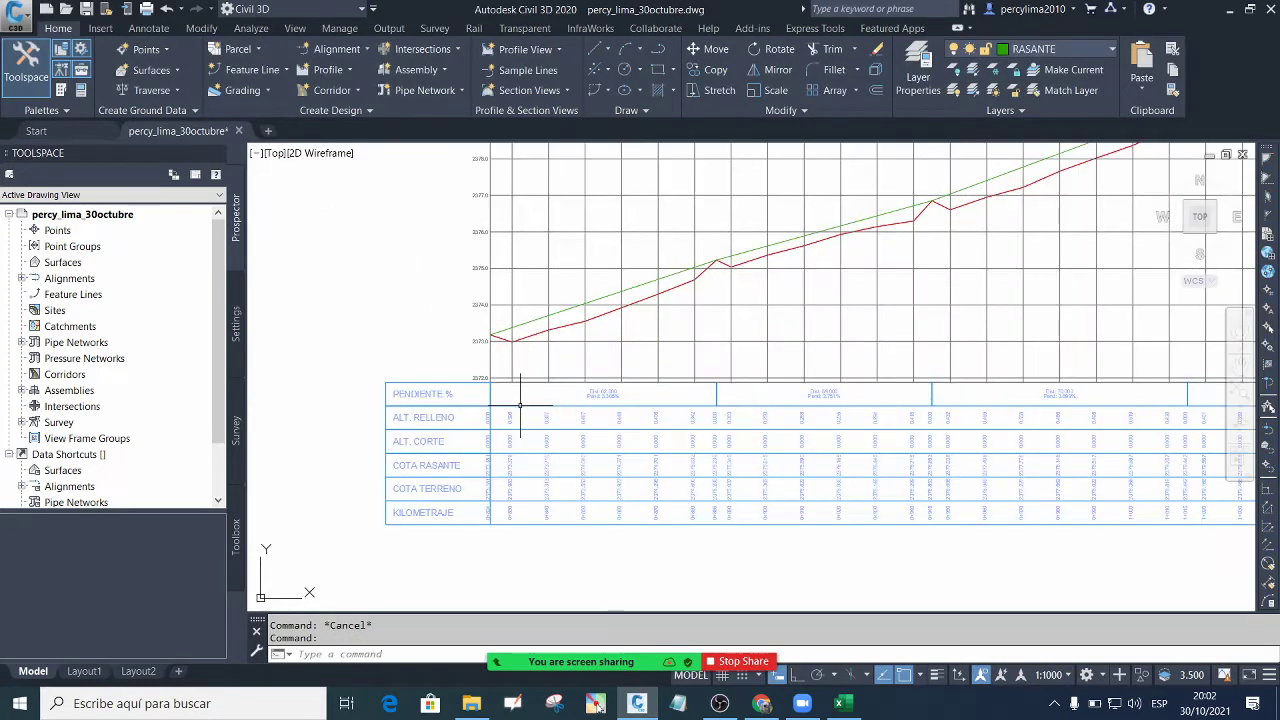
scroll(500, 415, up, 4)
scroll(540, 420, down, 4)
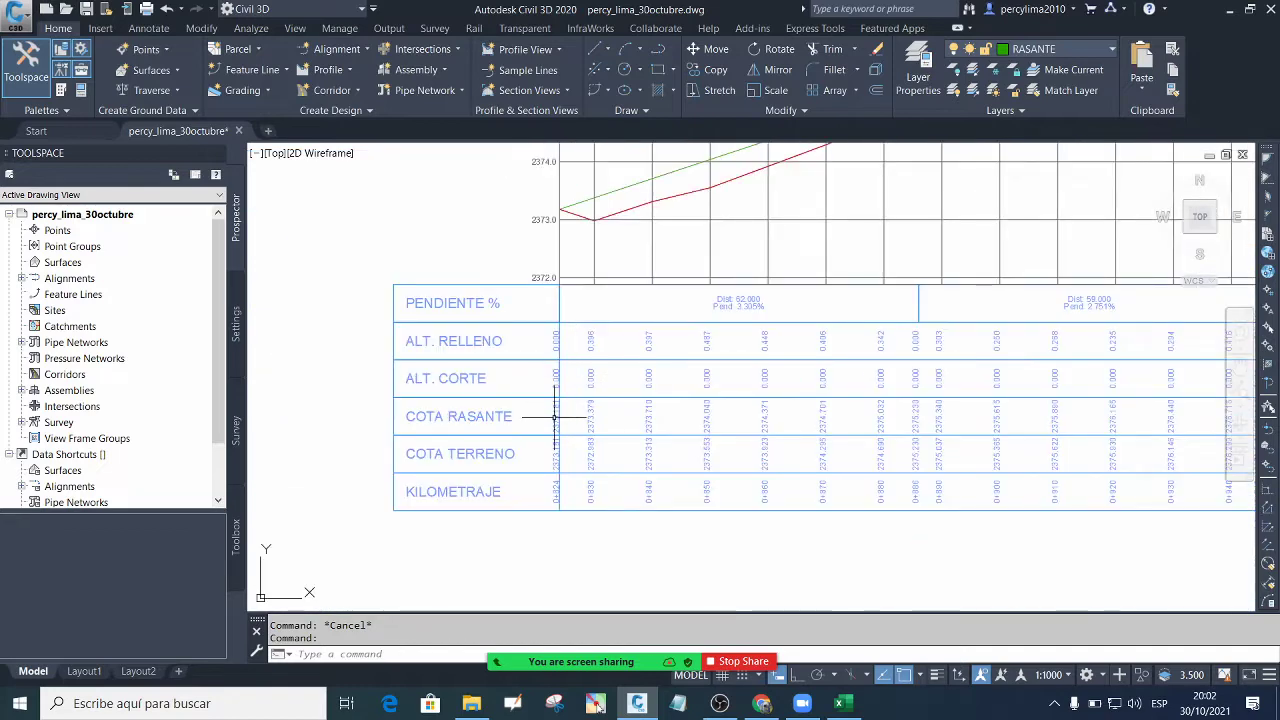
scroll(553, 419, up, 2)
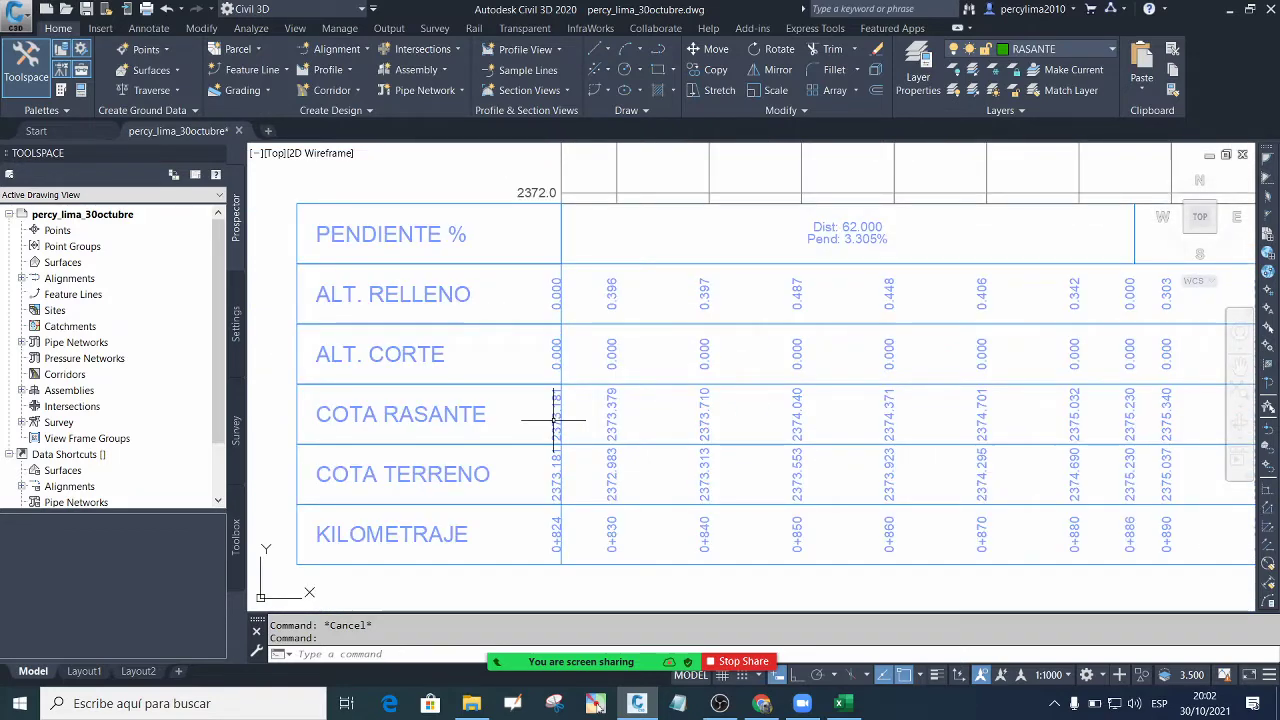
mouse_move(547, 426)
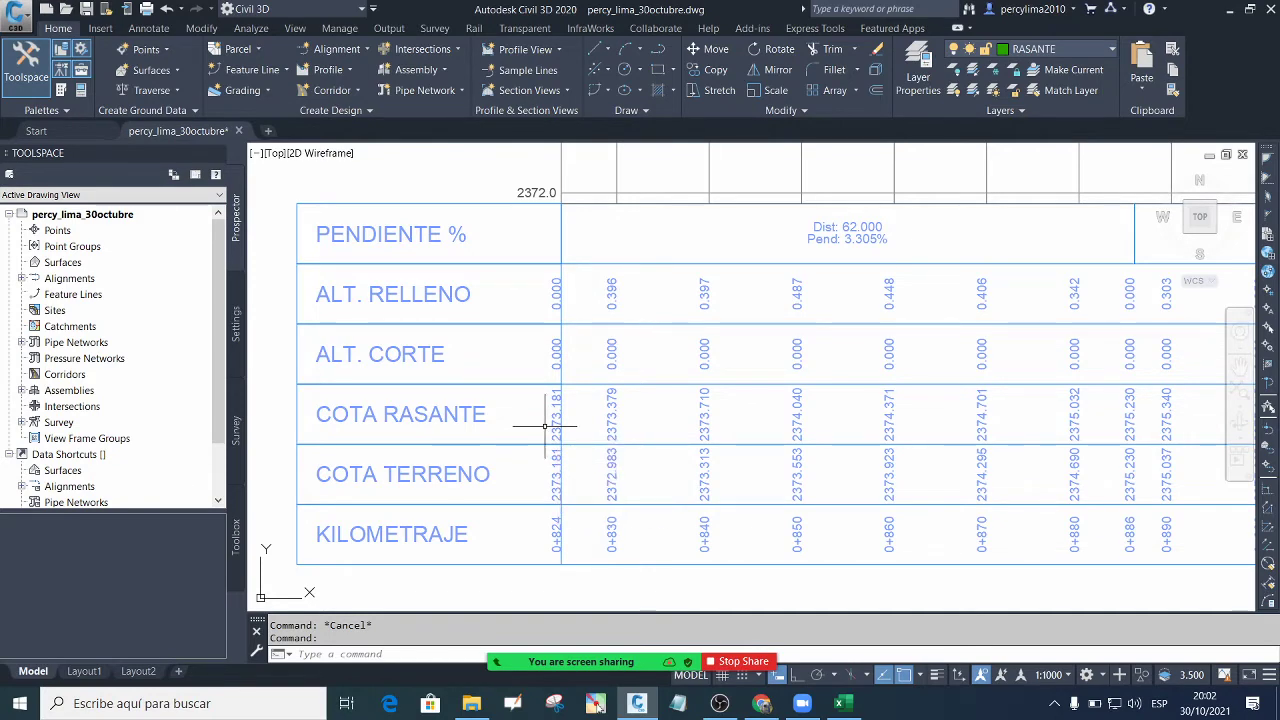
Compare the grade line with the ground line along the first slope stretches, above their PENDIENTE % entries
scroll(492, 427, down, 8)
scroll(578, 356, up, 5)
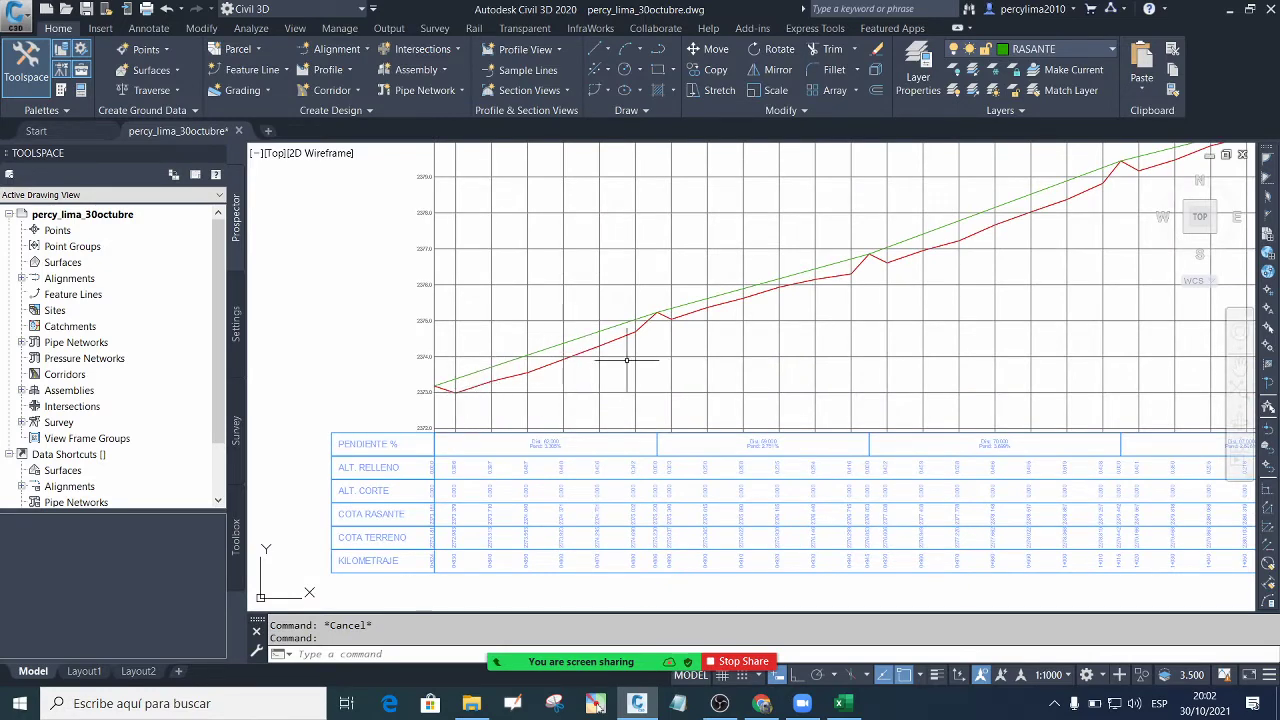
scroll(580, 368, down, 1)
scroll(560, 362, up, 1)
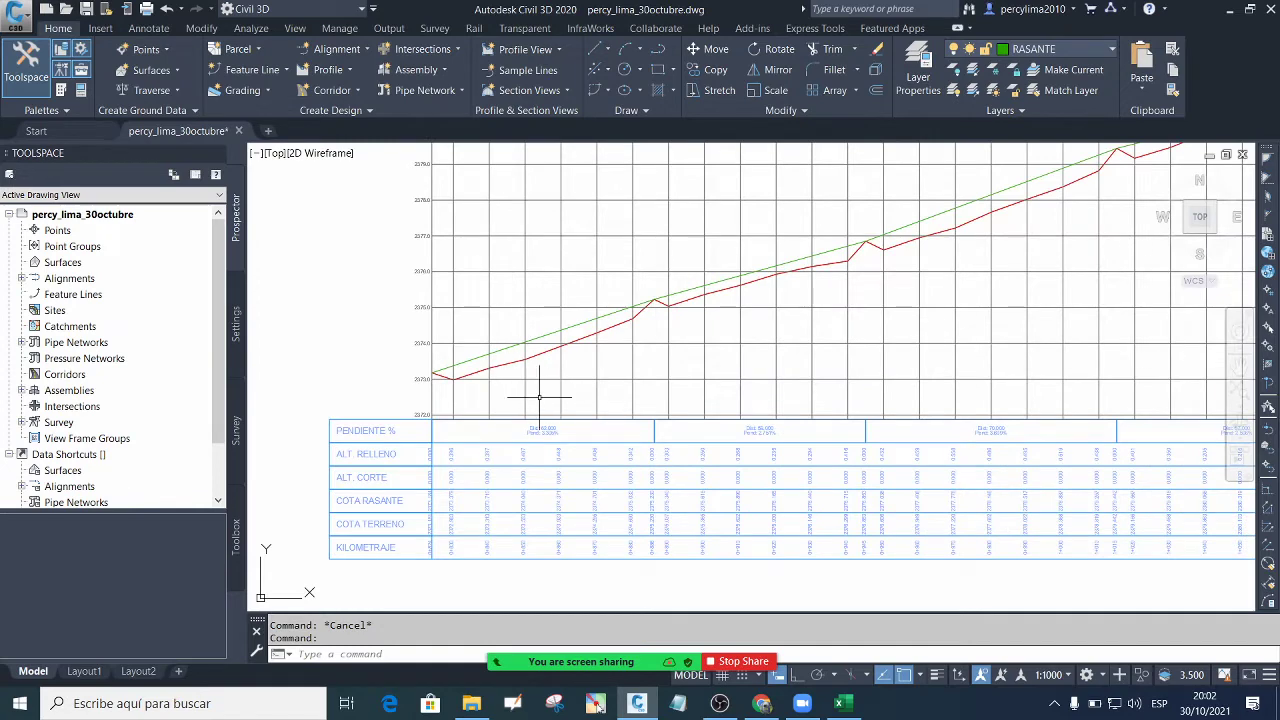
scroll(540, 395, down, 1)
scroll(555, 392, up, 1)
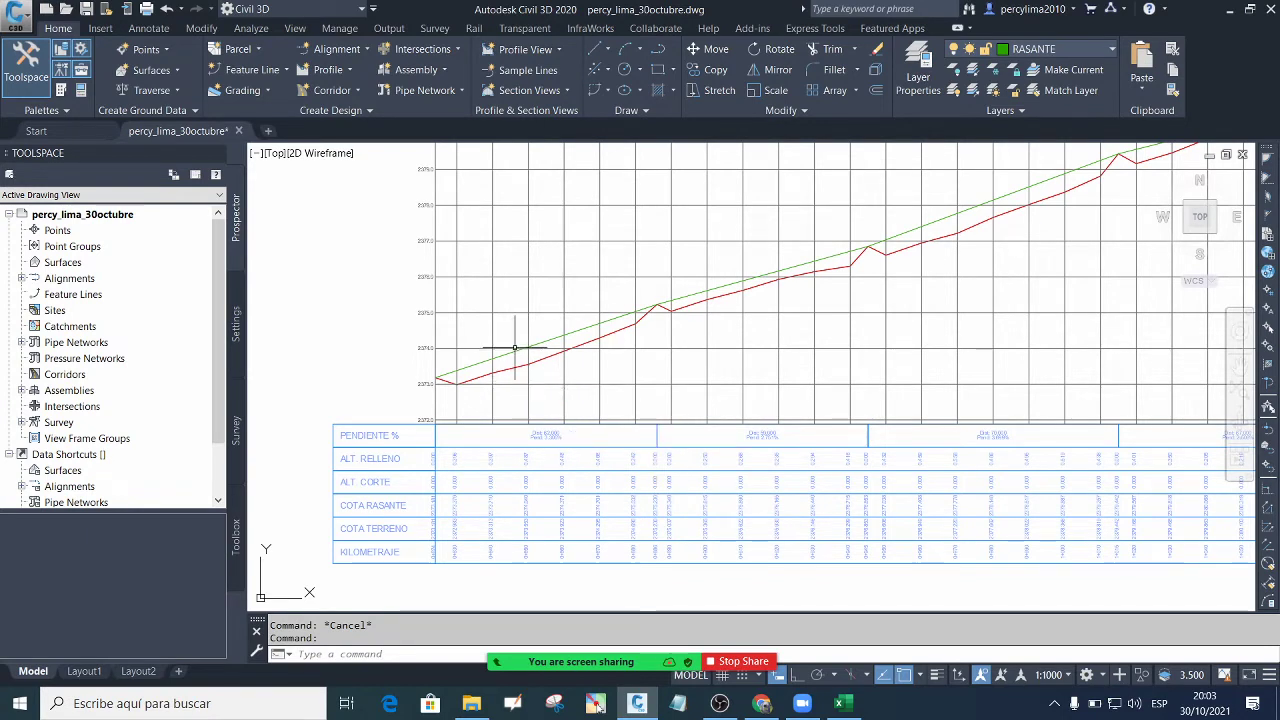
scroll(430, 358, up, 2)
scroll(430, 358, down, 4)
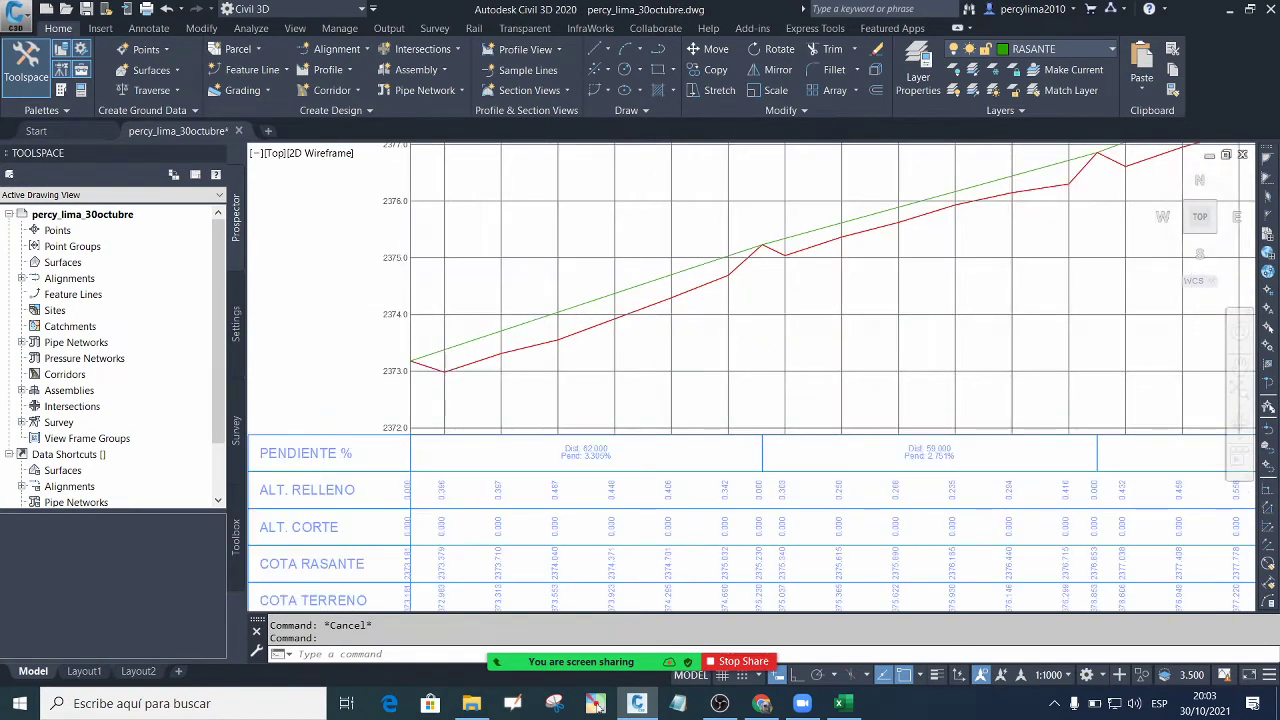
Sketch a three-segment trial polyline from the profile's starting point, running first below the ground line and then above the grade line
text(PL)
key(Return)
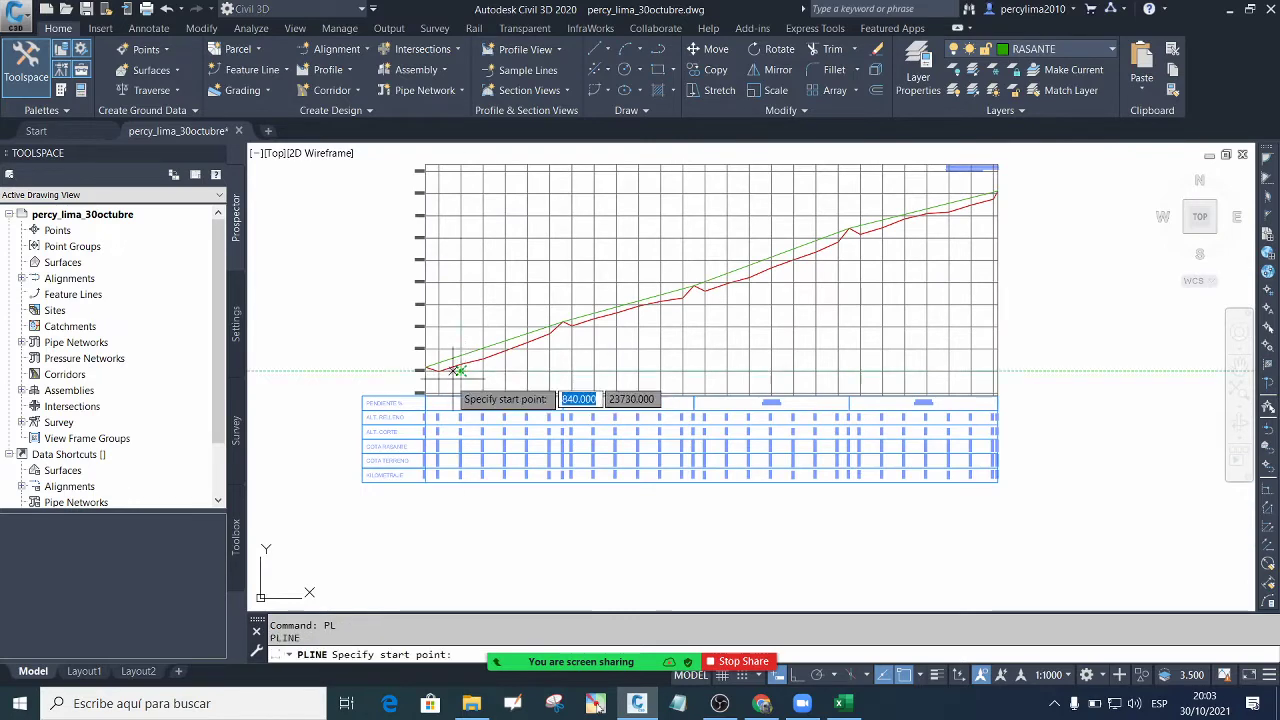
scroll(440, 362, up, 3)
click(389, 349)
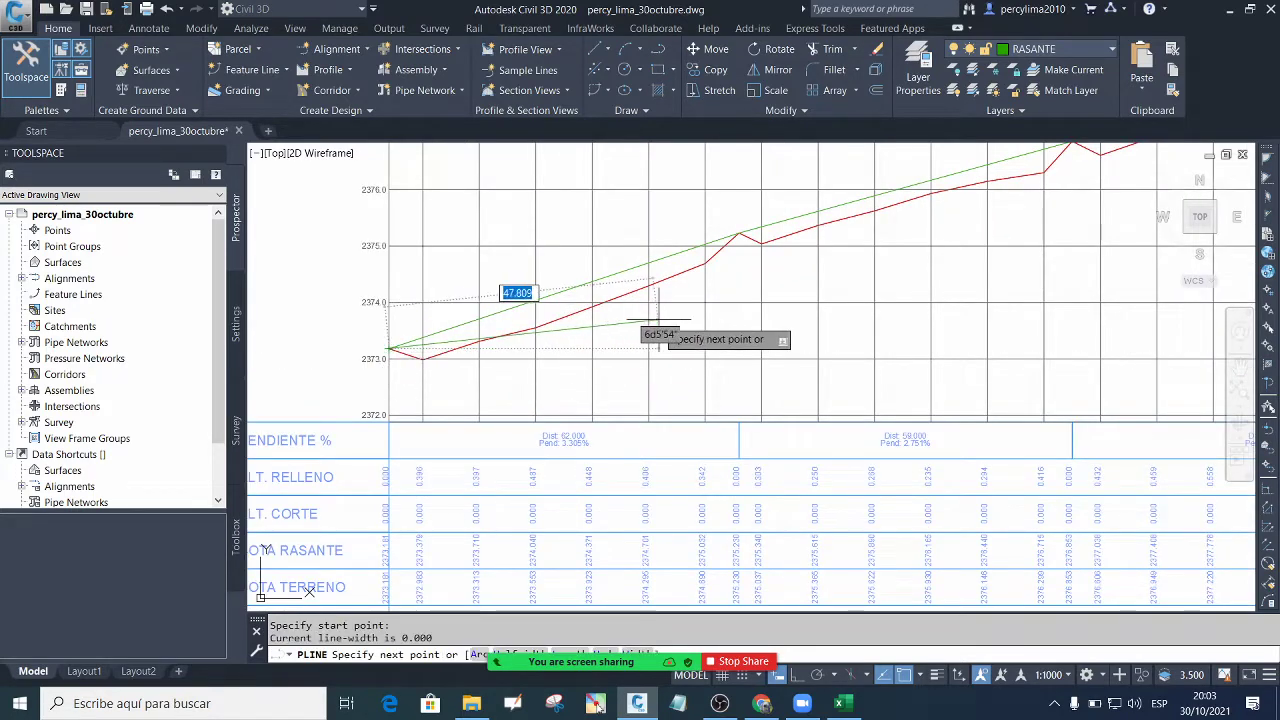
scroll(700, 280, down, 3)
click(805, 222)
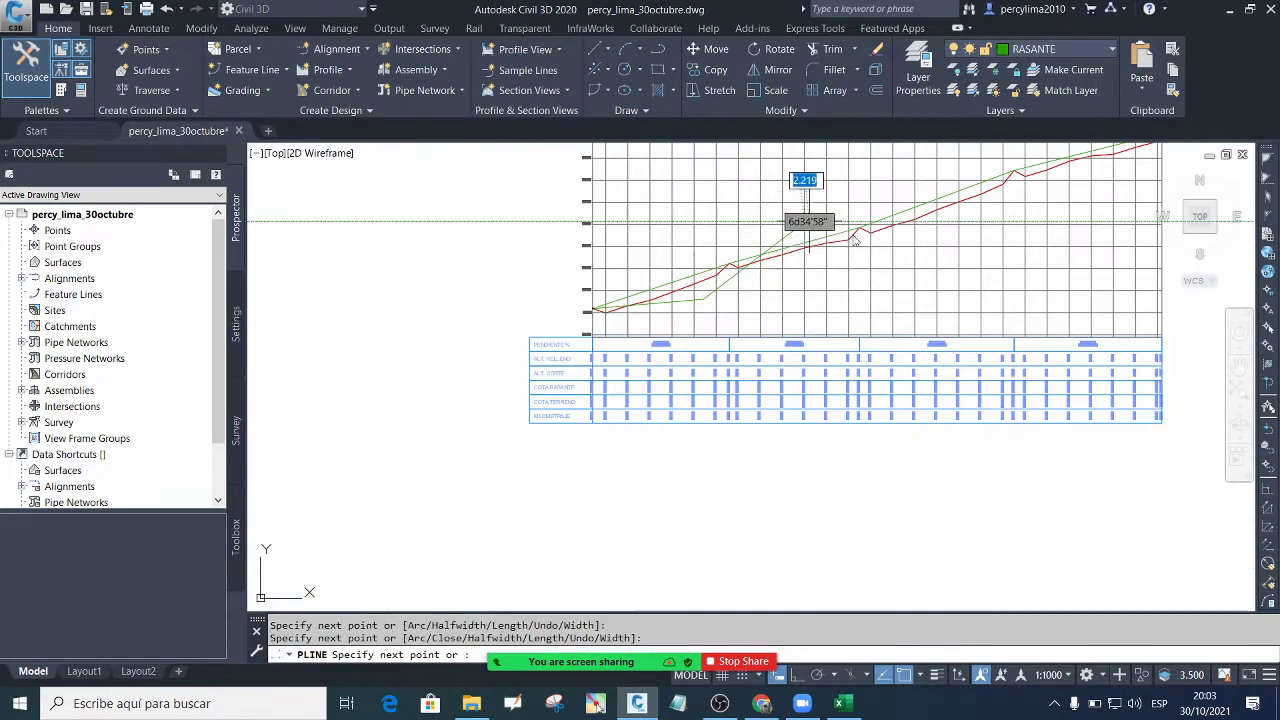
click(858, 227)
key(Escape)
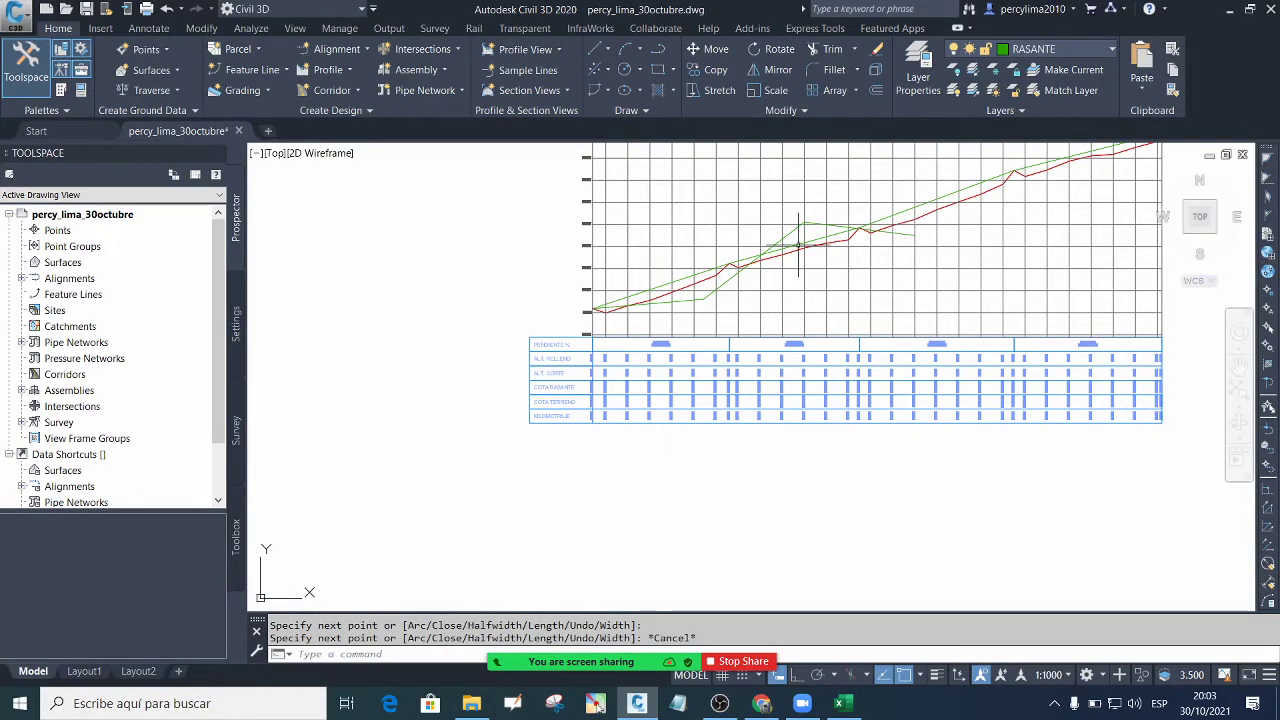
Examine the ALT. RELLENO and ALT. CORTE rows station by station against the COTA RASANTE and COTA TERRENO rows
scroll(745, 262, up, 2)
scroll(619, 352, up, 3)
scroll(630, 420, down, 3)
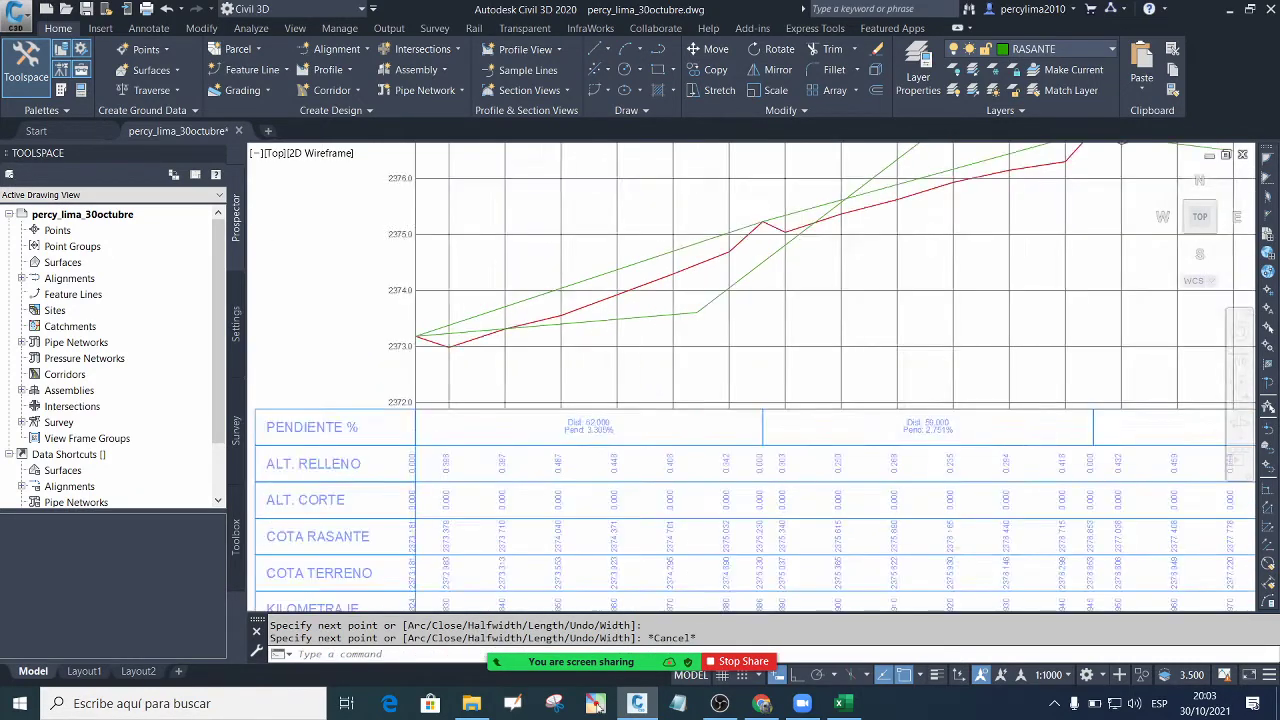
scroll(603, 452, up, 4)
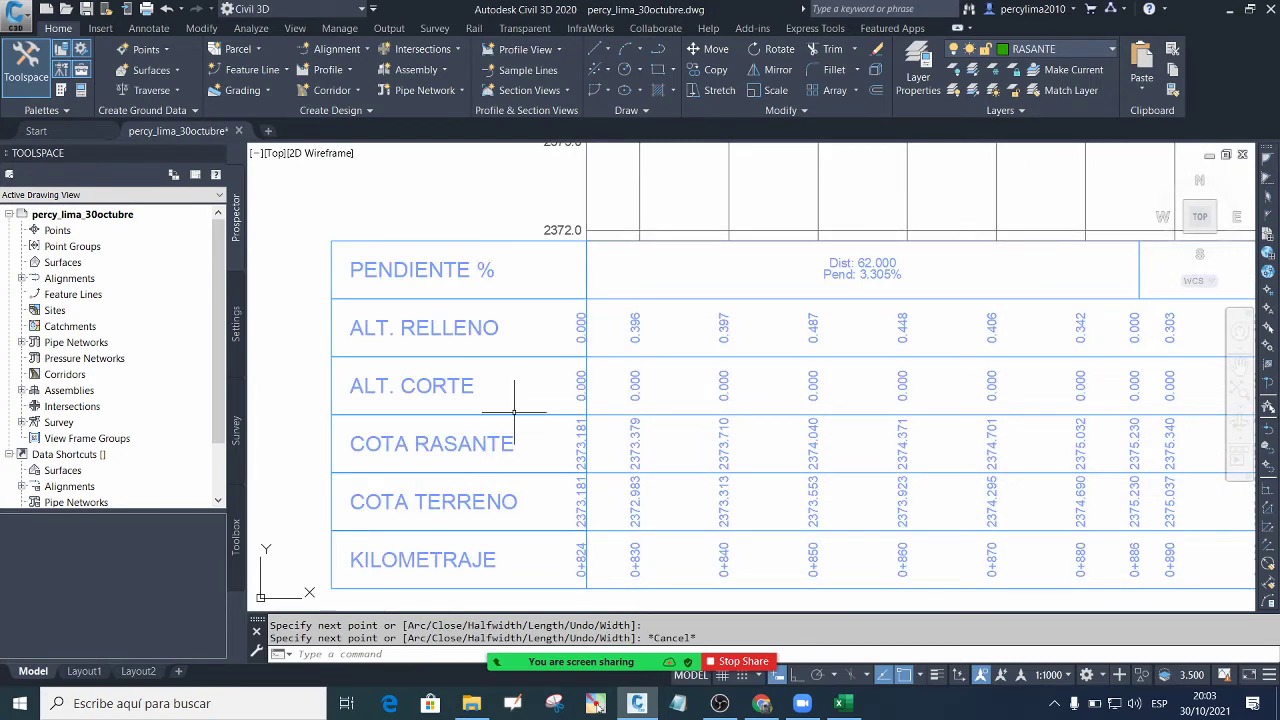
scroll(566, 447, down, 2)
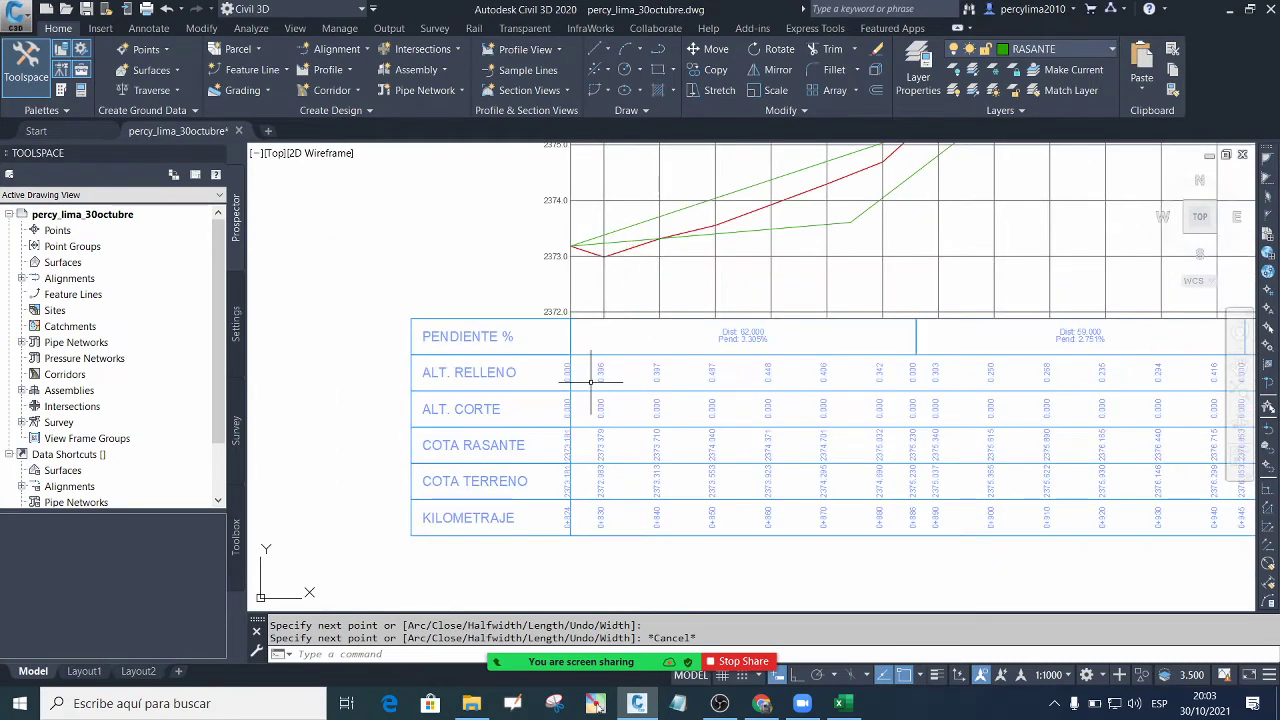
scroll(587, 422, up, 2)
scroll(655, 418, up, 3)
scroll(786, 409, down, 3)
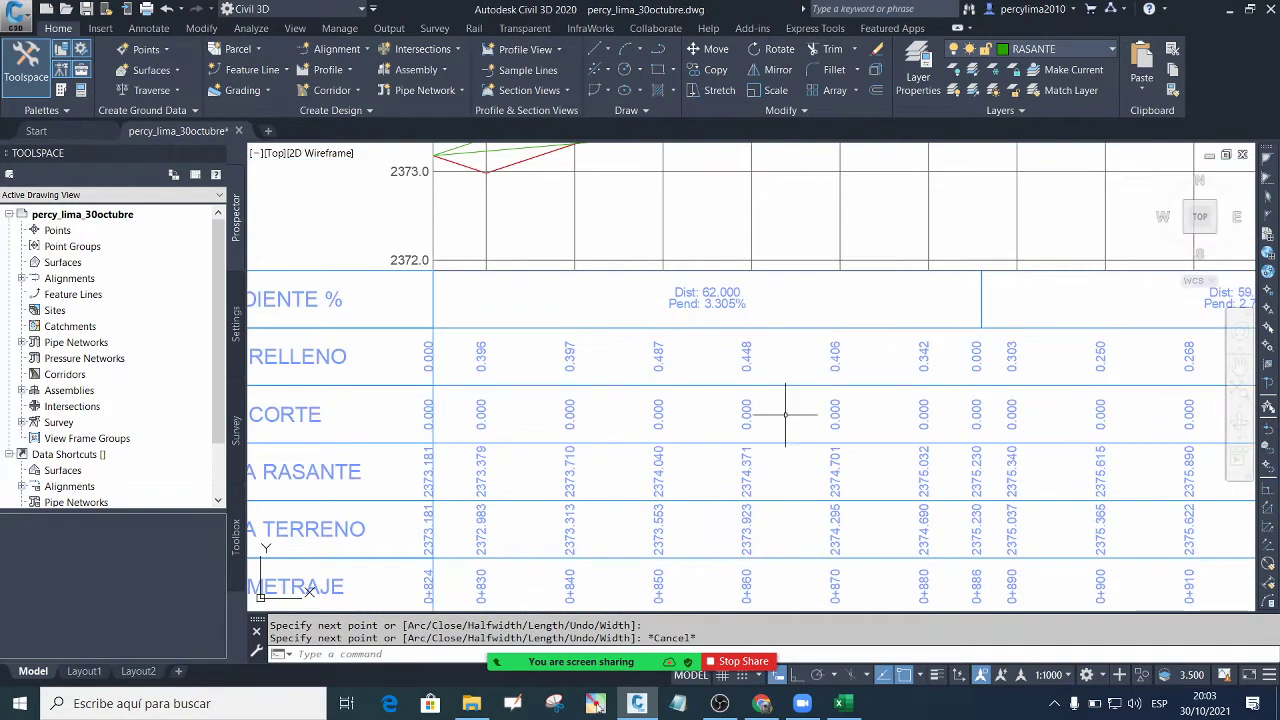
scroll(749, 420, up, 4)
scroll(857, 428, down, 4)
scroll(857, 428, up, 4)
scroll(866, 434, down, 4)
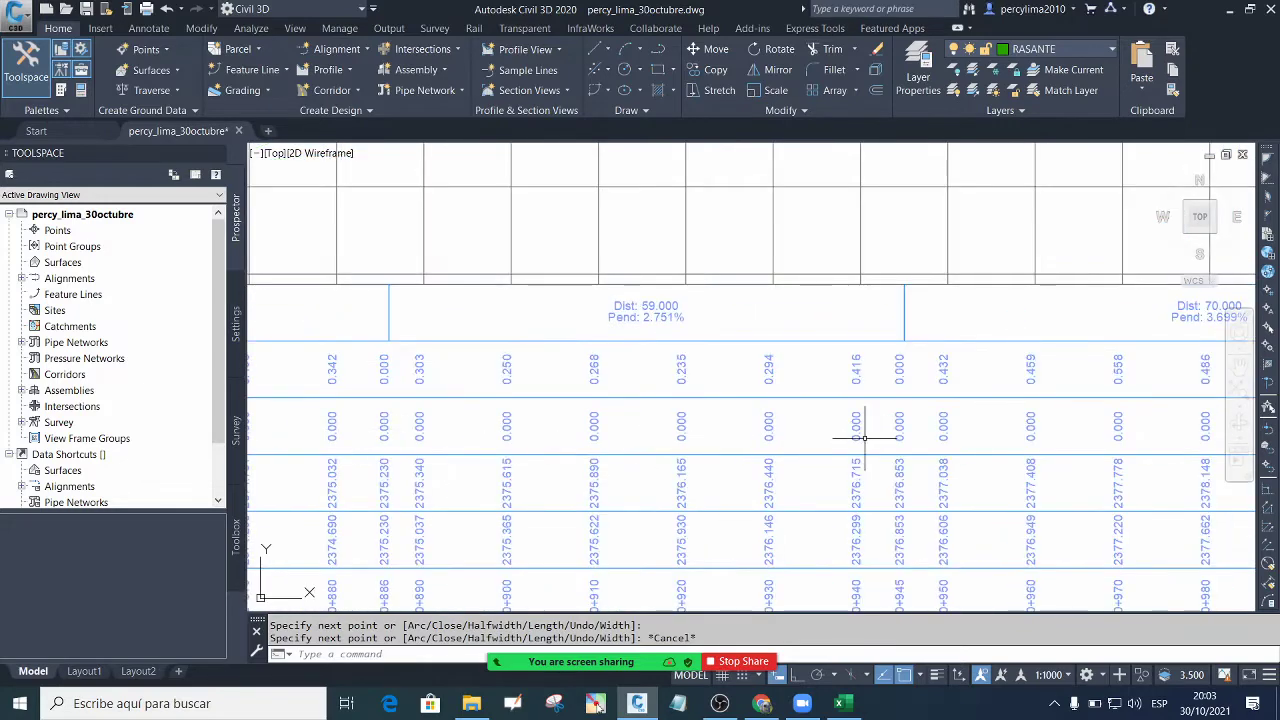
scroll(833, 434, up, 3)
scroll(870, 433, down, 3)
scroll(870, 434, up, 2)
scroll(760, 440, down, 6)
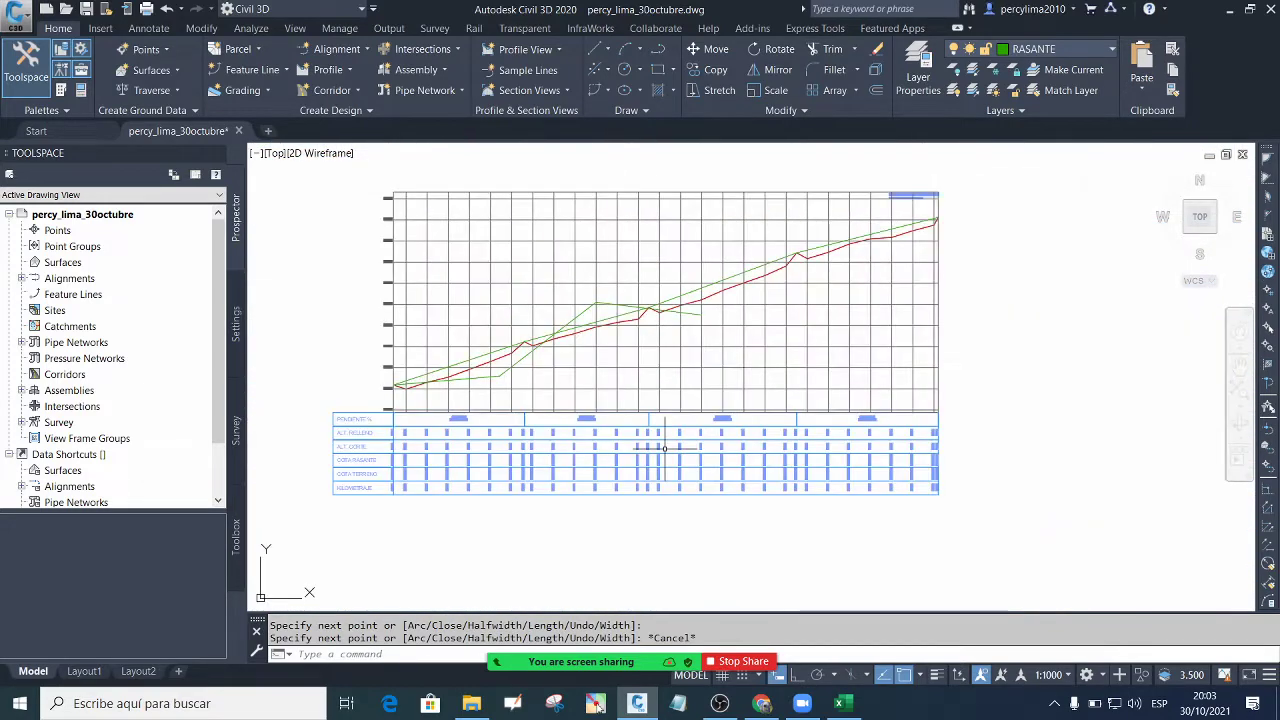
Delete the three-segment trial polyline from the profile
scroll(478, 392, up, 3)
click(537, 360)
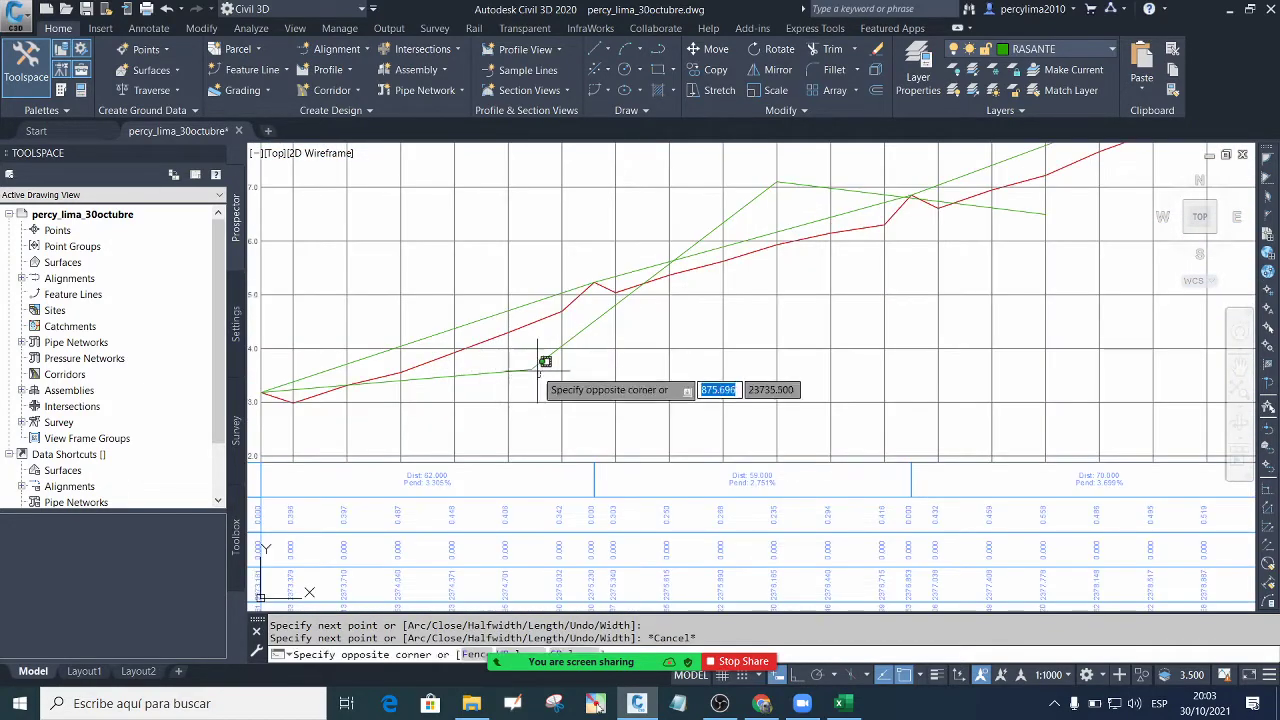
click(531, 369)
mouse_move(532, 370)
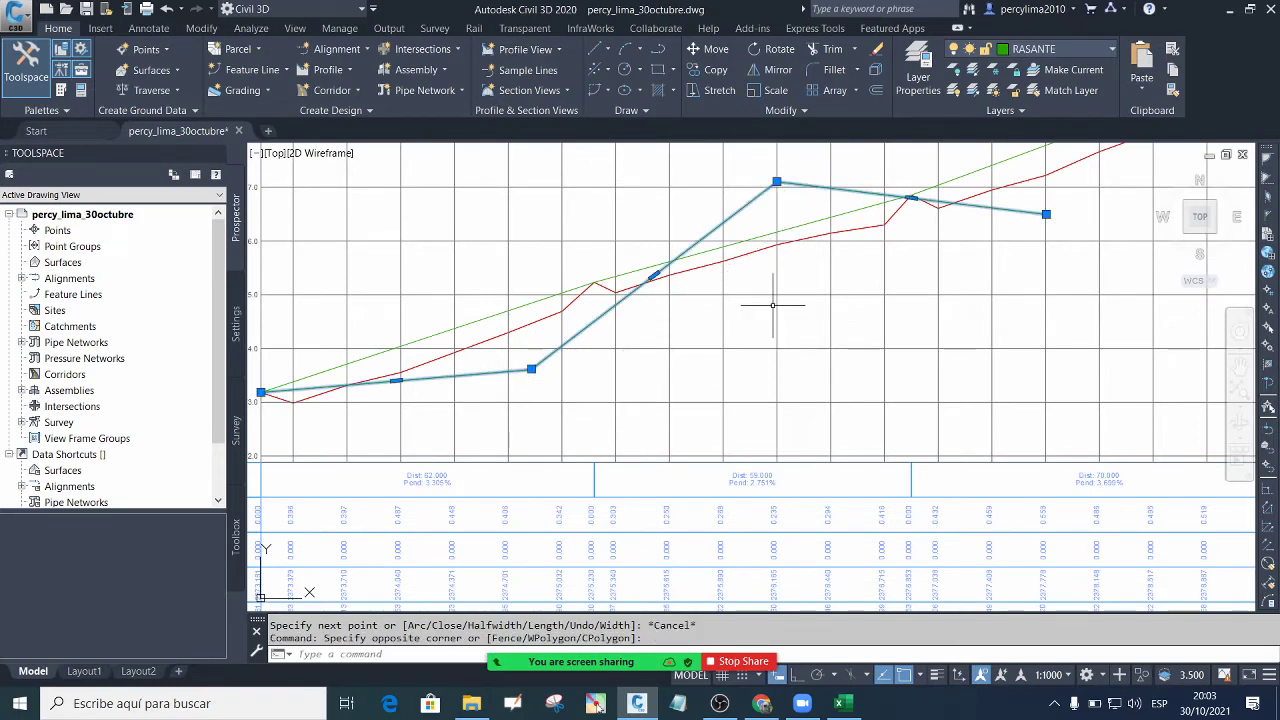
key(Delete)
Compare the grade line with the ground line over the first slope stretch and its ALT. RELLENO entries
scroll(426, 350, up, 5)
scroll(426, 350, down, 4)
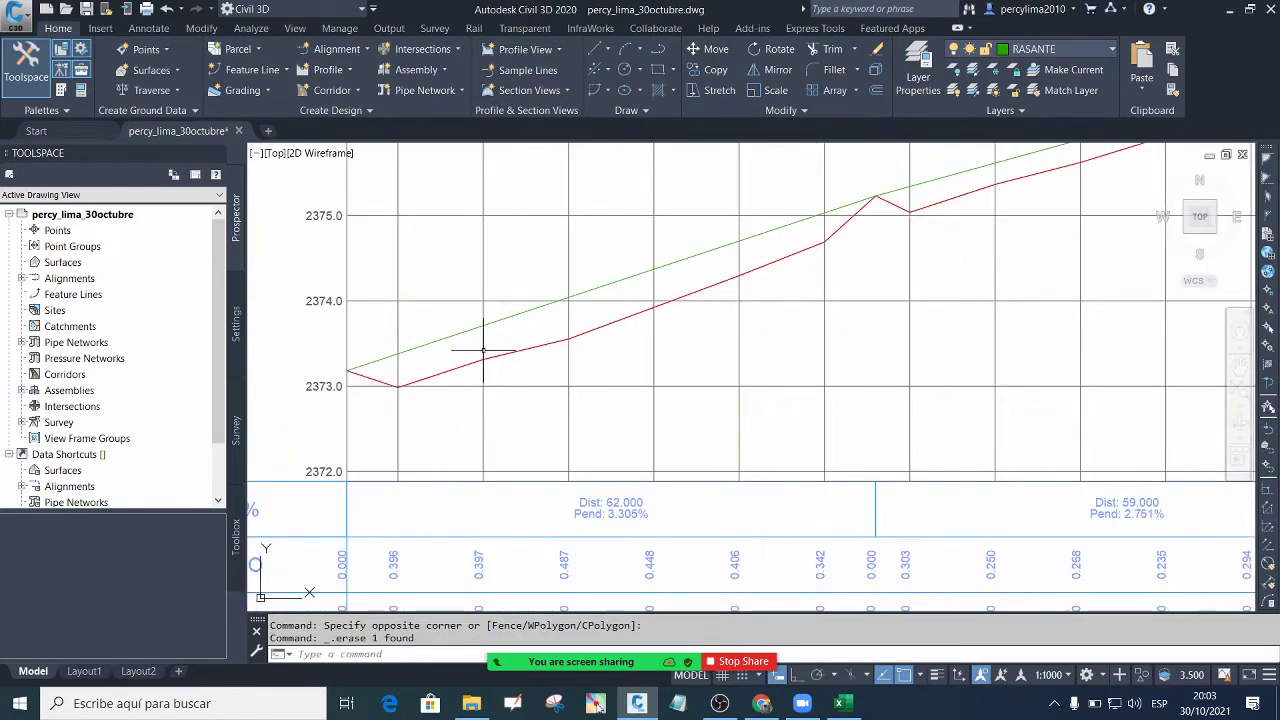
scroll(443, 349, up, 3)
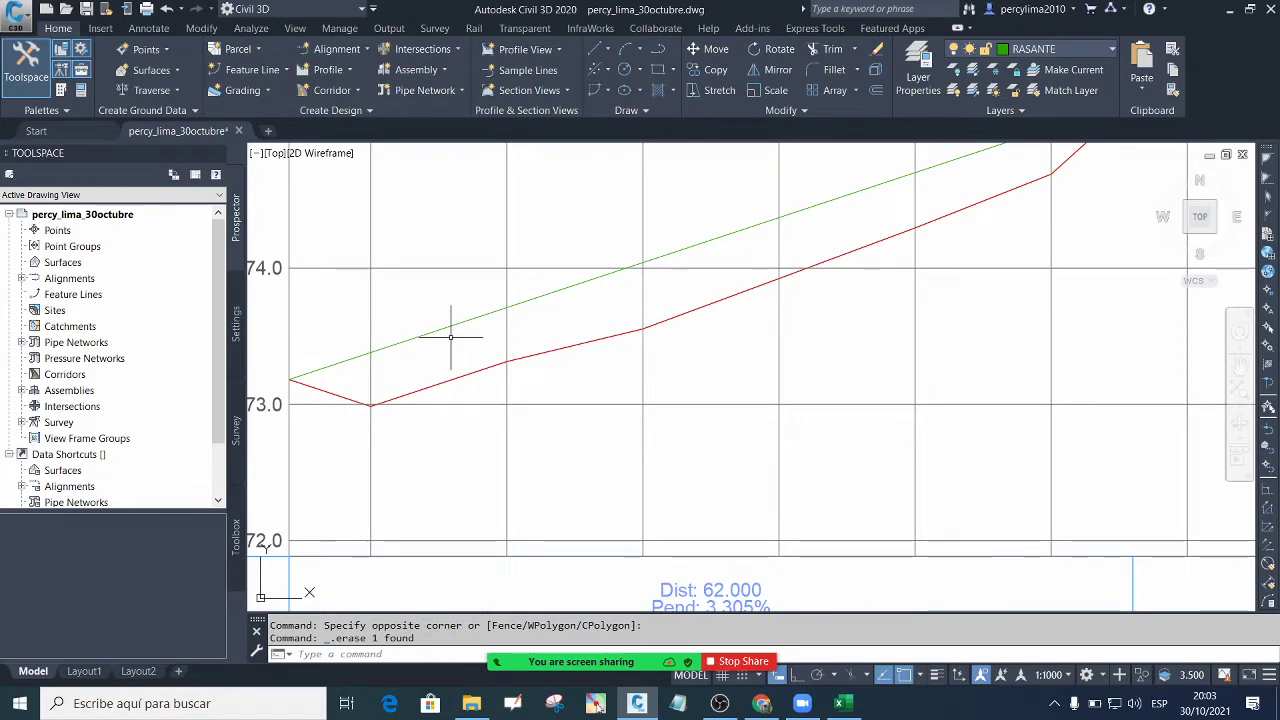
scroll(451, 337, down, 2)
scroll(487, 329, down, 2)
scroll(493, 472, up, 4)
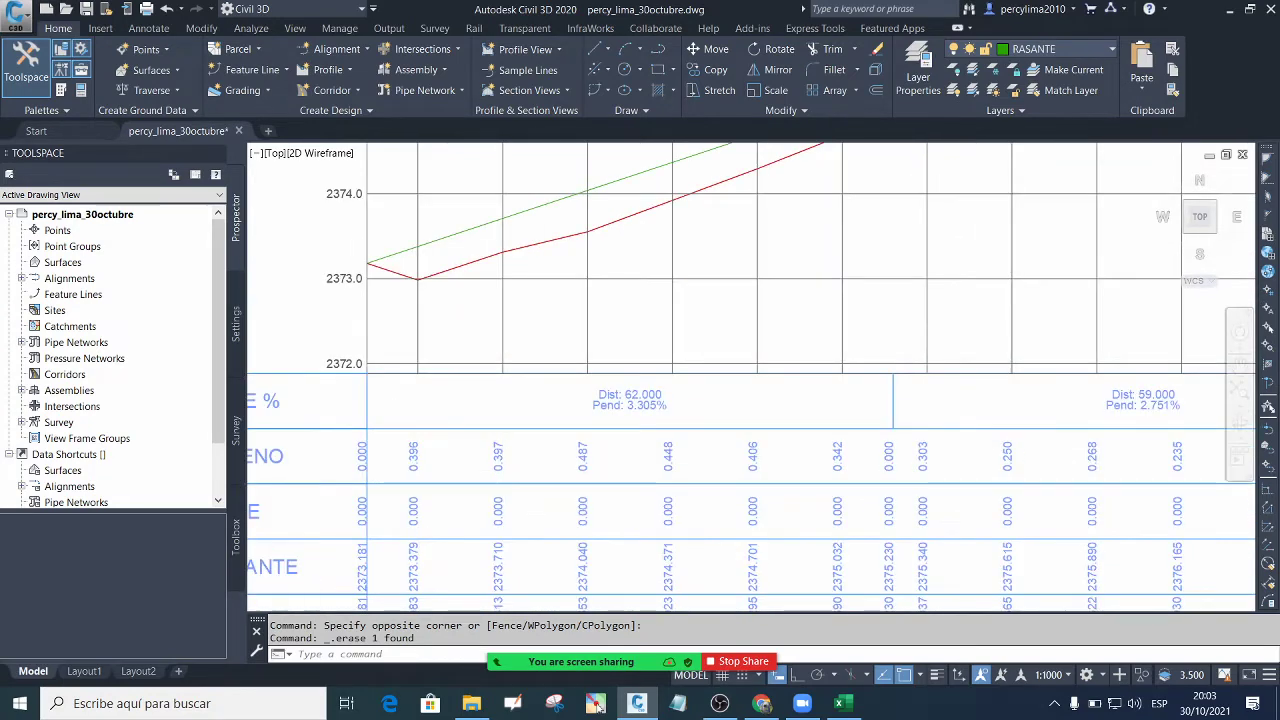
scroll(749, 443, down, 3)
scroll(531, 451, down, 2)
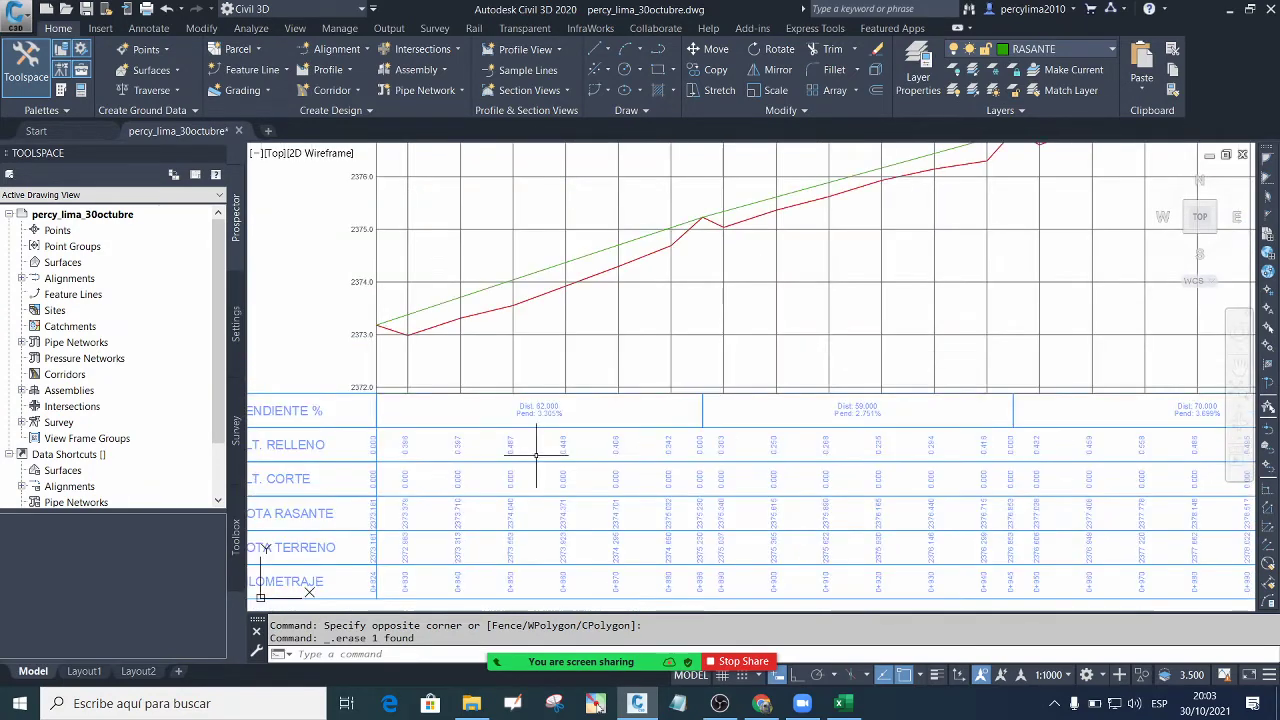
scroll(857, 451, up, 2)
scroll(643, 443, down, 4)
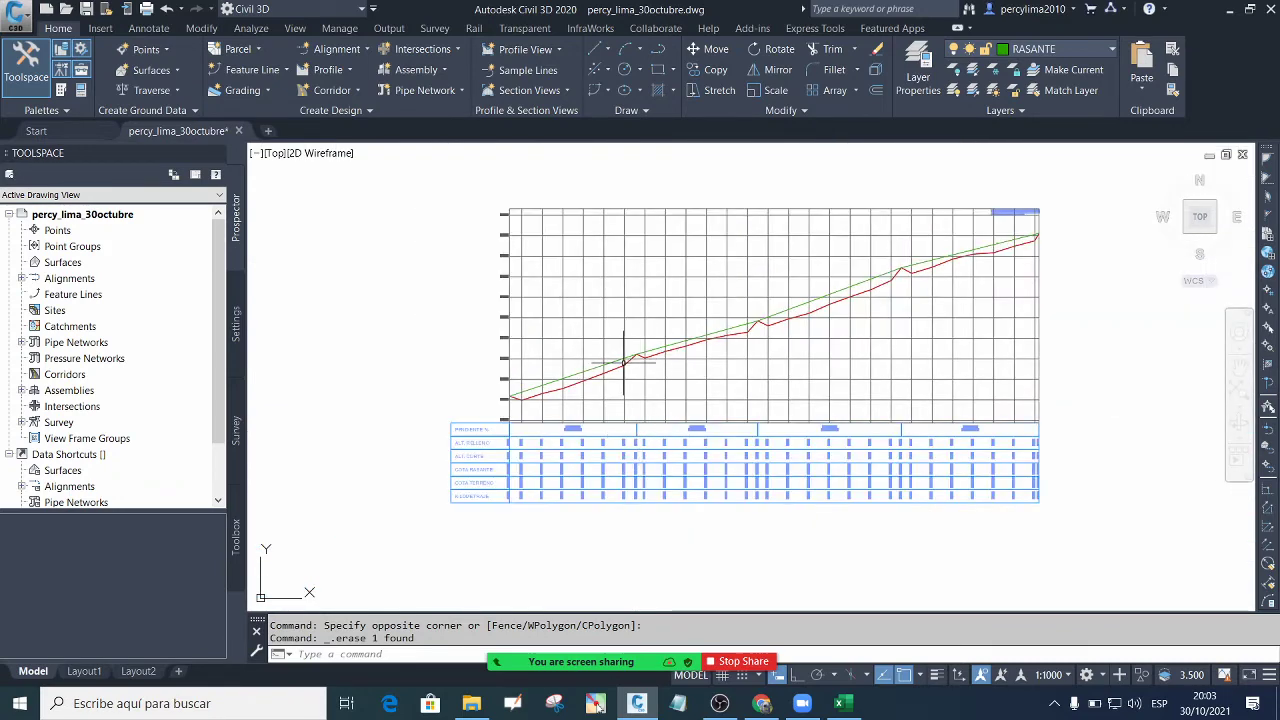
Stretch the grade line's vertex between the first two slope stretches below the ground line, to about elevation 2374.6 near station 0+890
mouse_move(624, 362)
scroll(624, 362, up, 1)
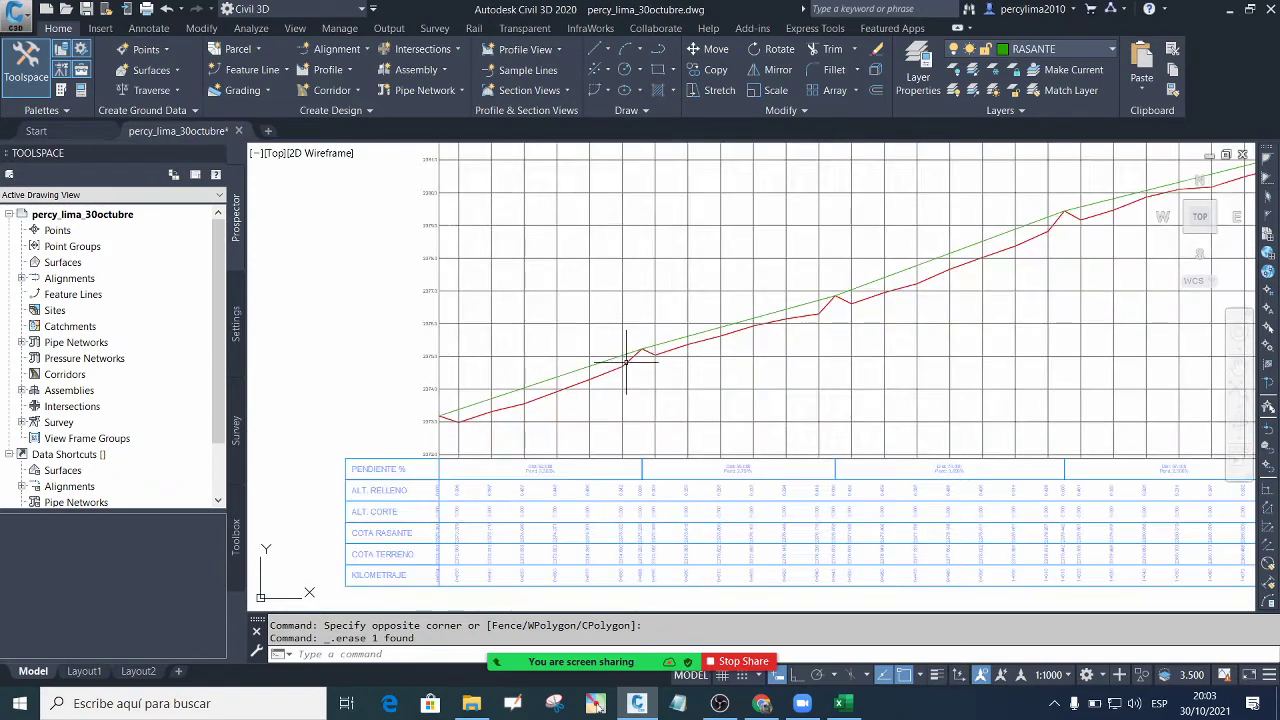
scroll(618, 366, up, 3)
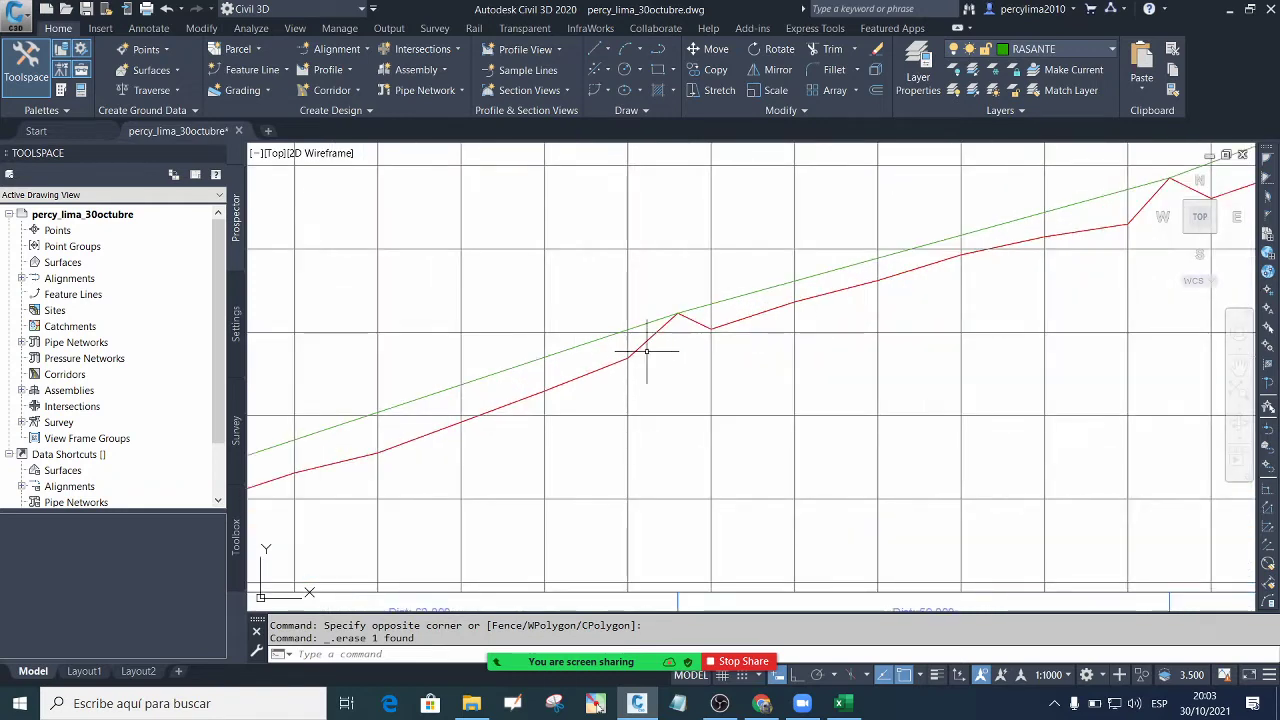
scroll(648, 350, down, 3)
scroll(645, 352, up, 3)
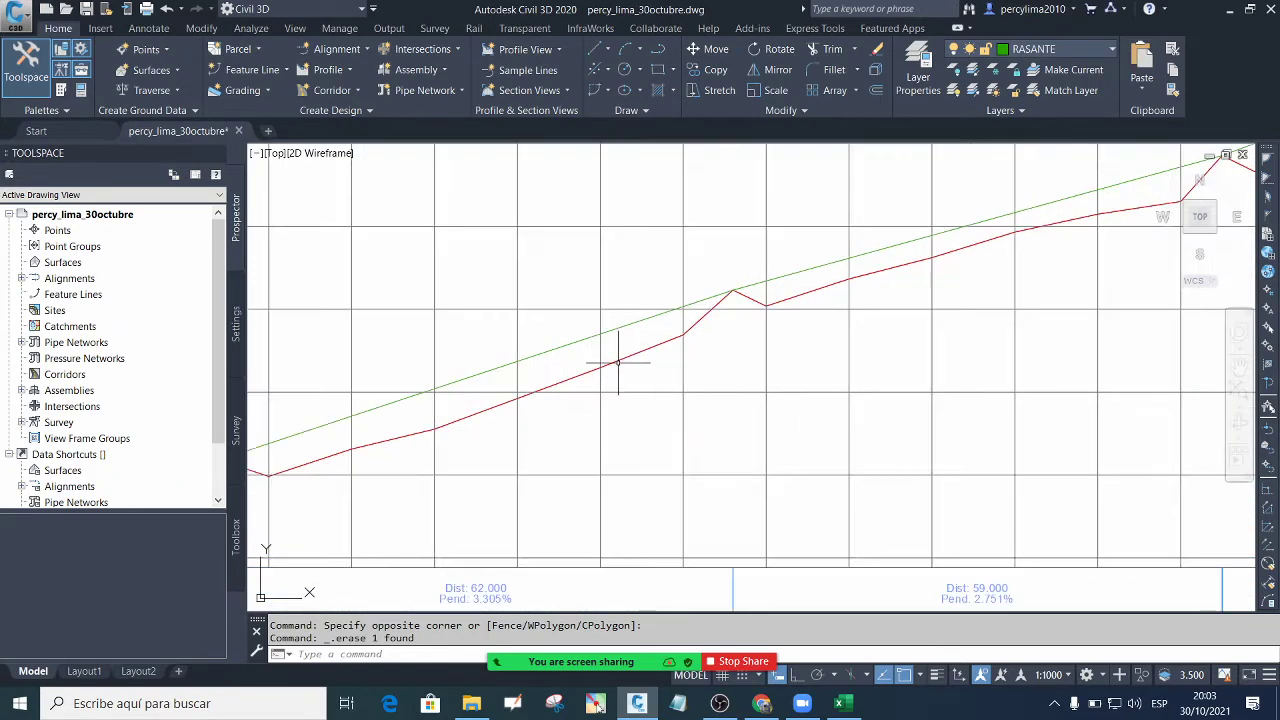
click(617, 328)
scroll(617, 325, down, 3)
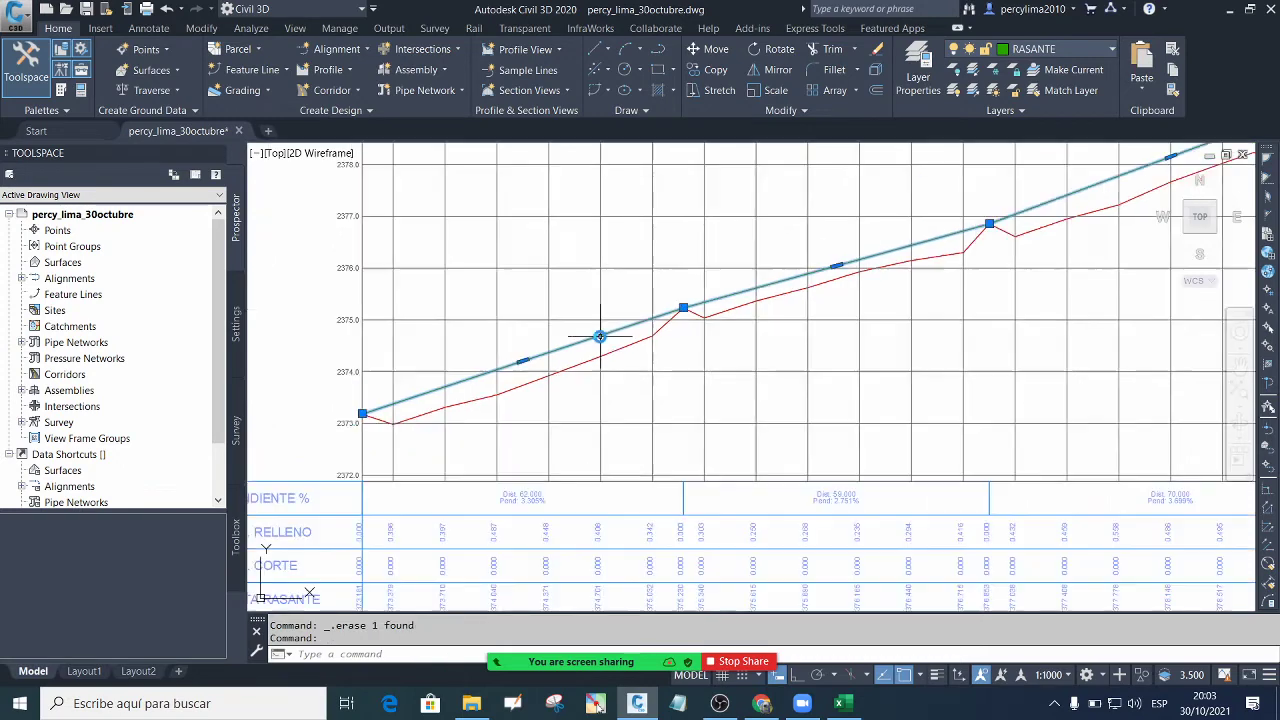
scroll(654, 316, up, 2)
click(650, 318)
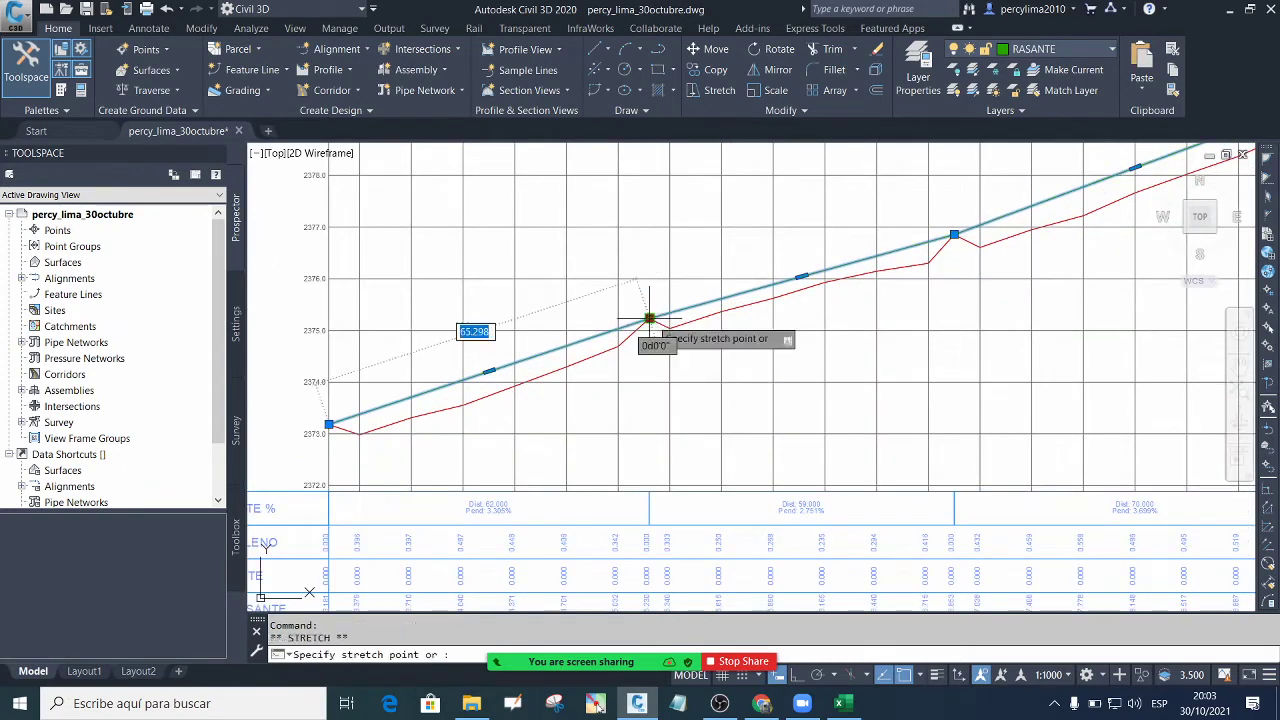
click(670, 353)
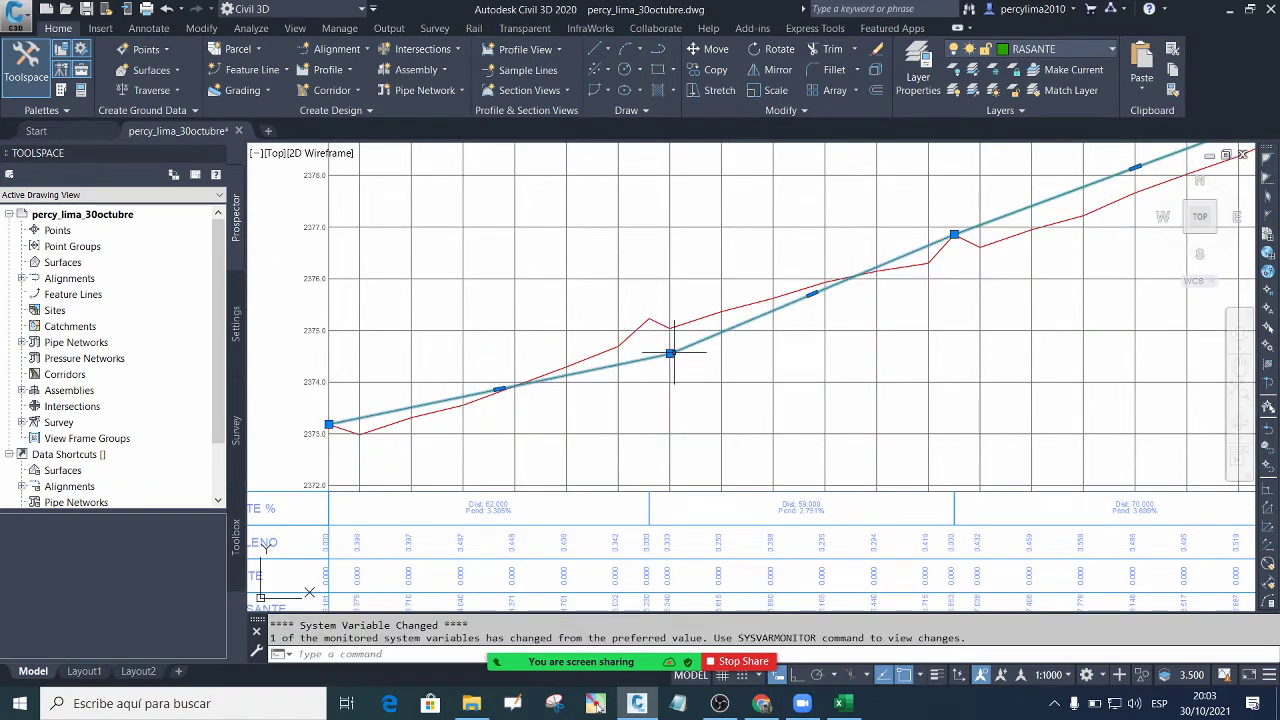
Compare the reshaped grade line with the ground line and the slope, fill and cut entries beneath it
scroll(678, 440, down, 2)
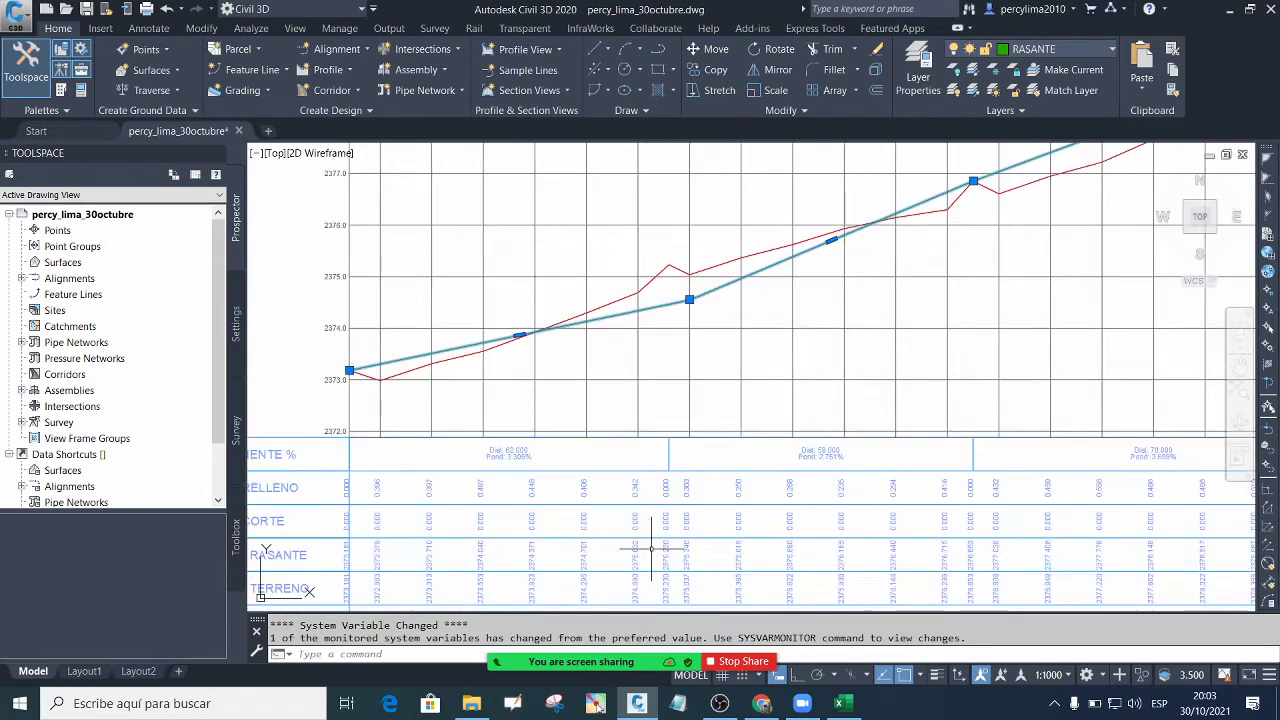
scroll(657, 528, up, 2)
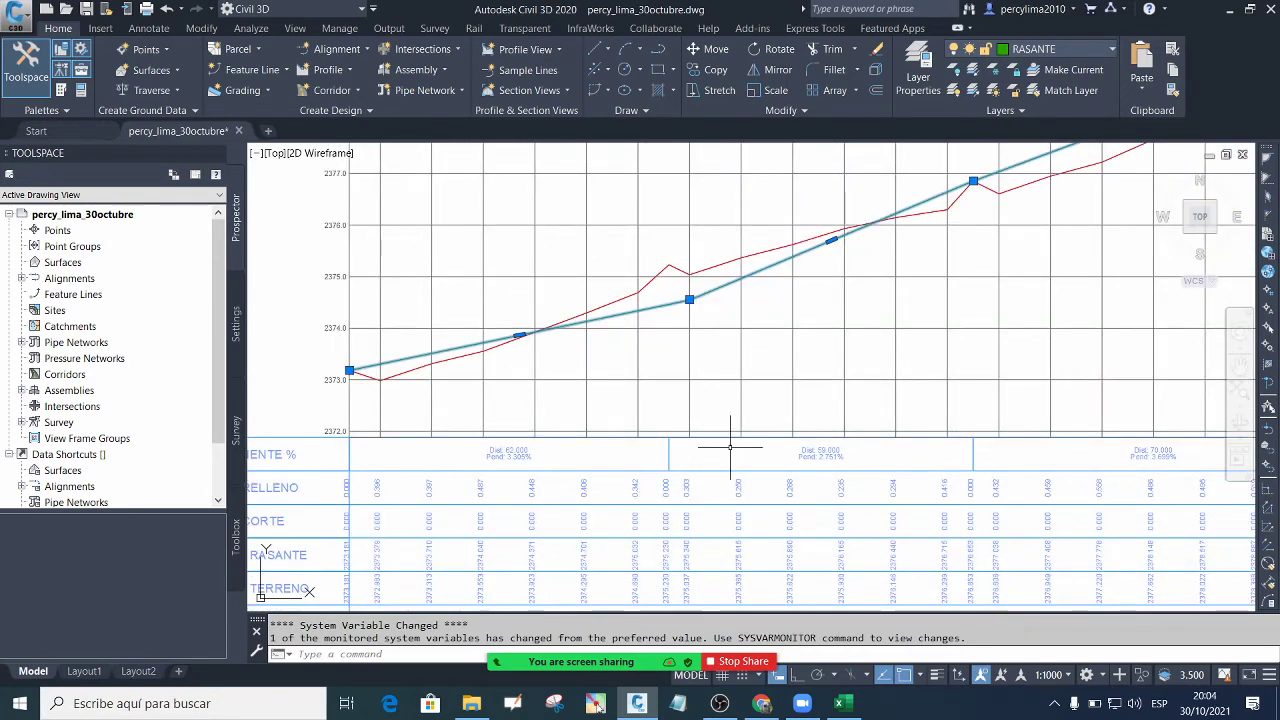
scroll(737, 436, down, 1)
scroll(723, 509, up, 3)
scroll(723, 490, down, 3)
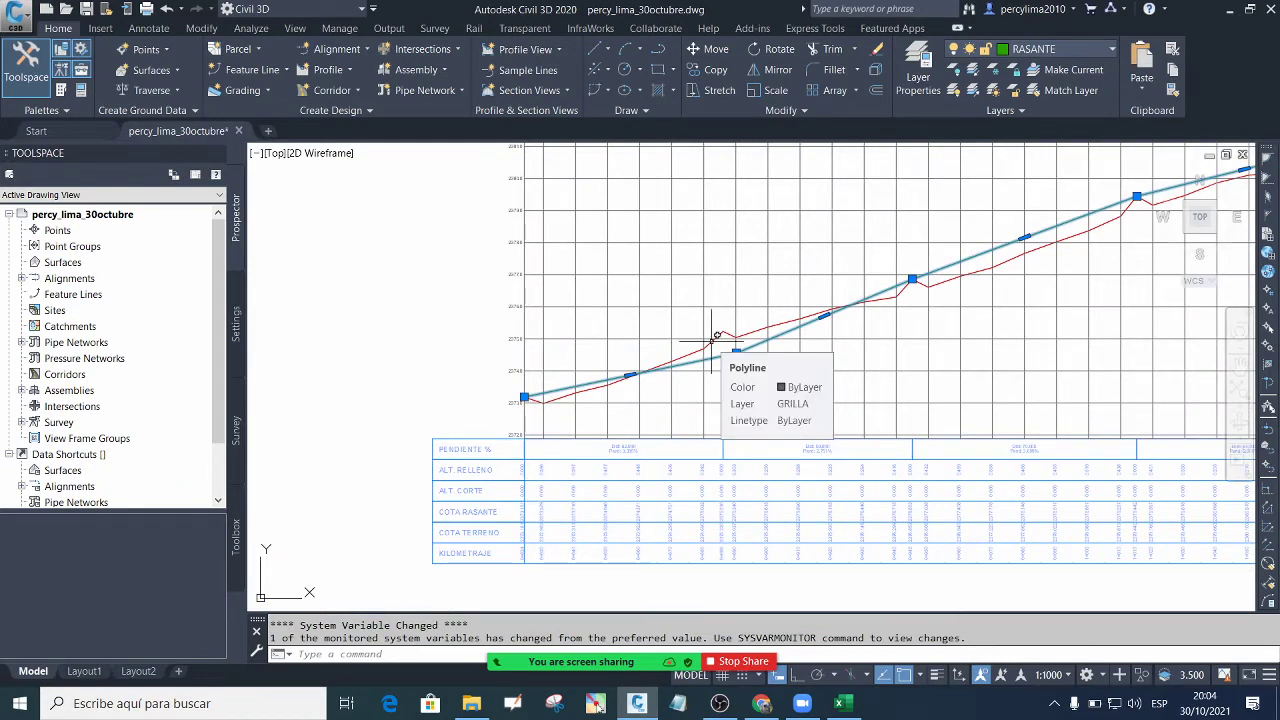
scroll(732, 355, up, 2)
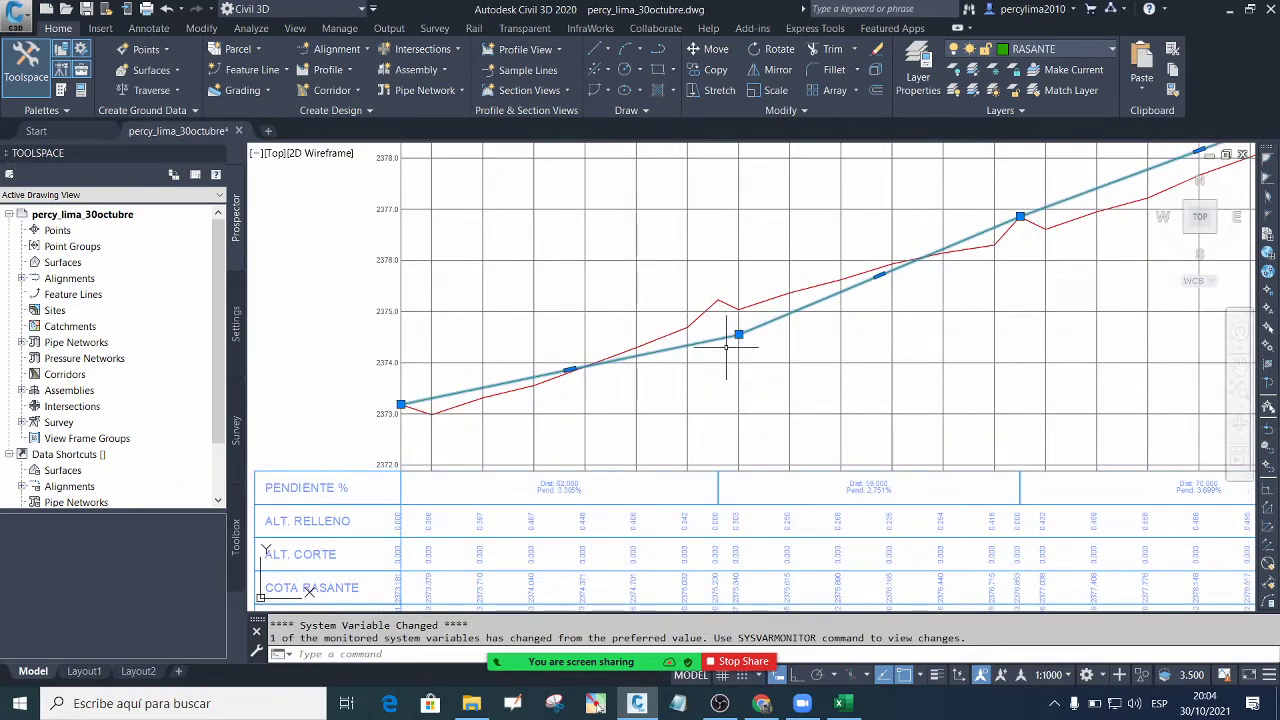
scroll(745, 303, down, 1)
scroll(670, 448, up, 3)
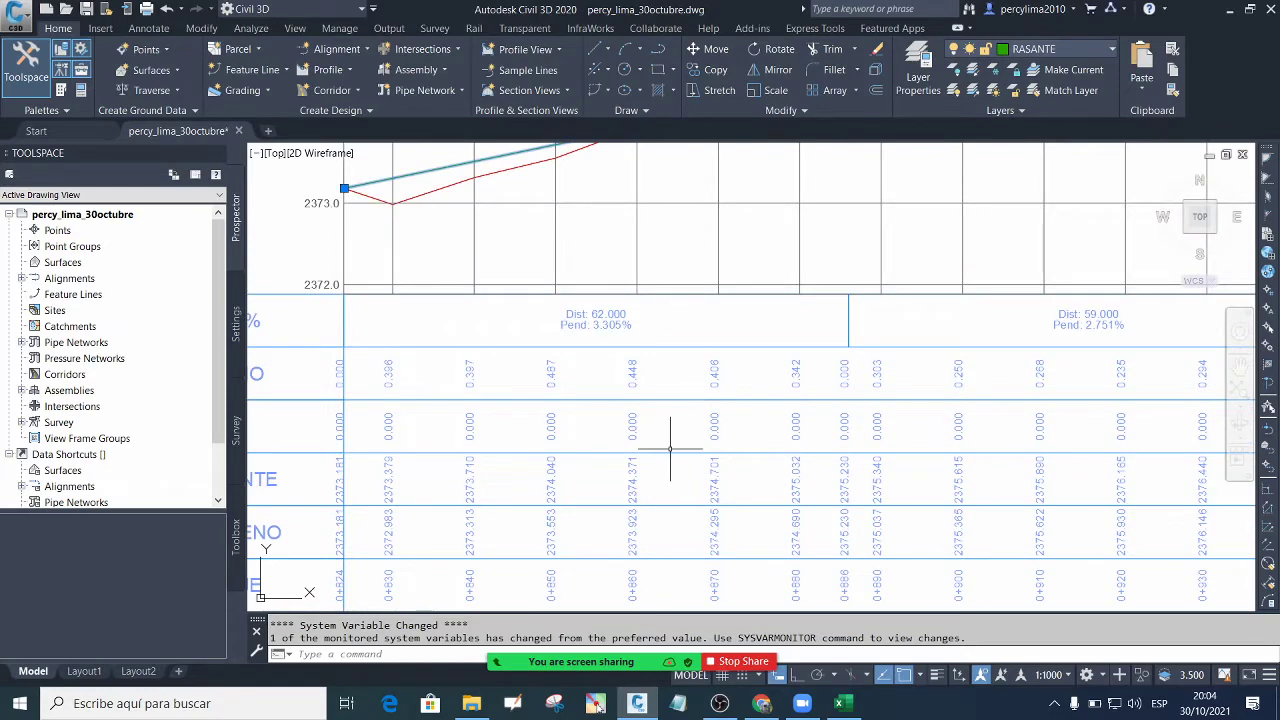
scroll(670, 448, down, 3)
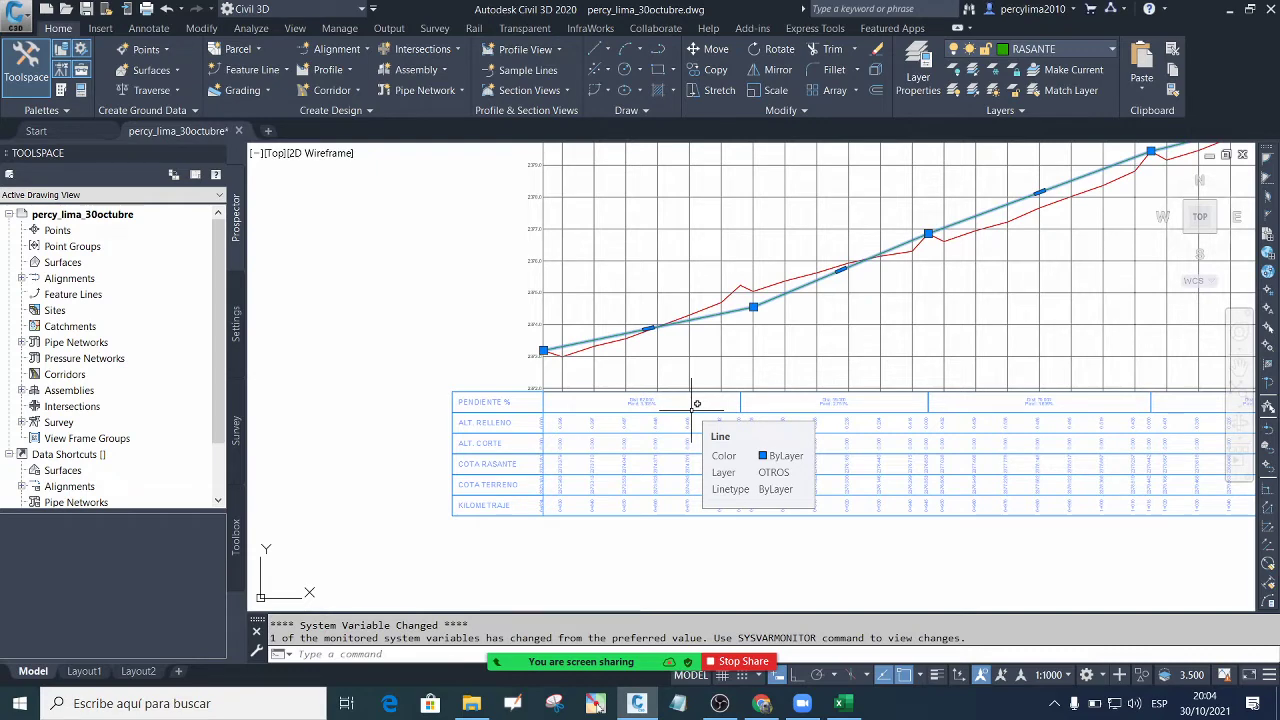
scroll(519, 405, up, 2)
scroll(540, 407, up, 2)
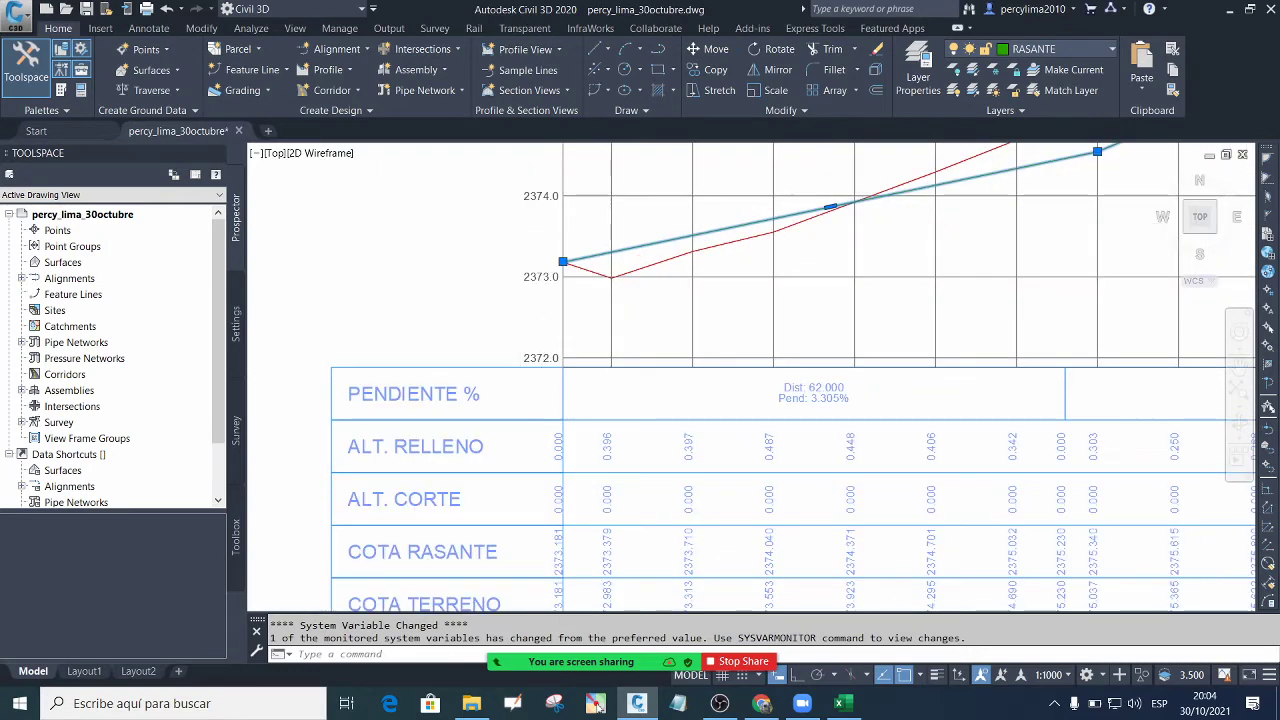
Review the whole profile and check the data table's first stations under the reshaped grade line
scroll(593, 415, down, 6)
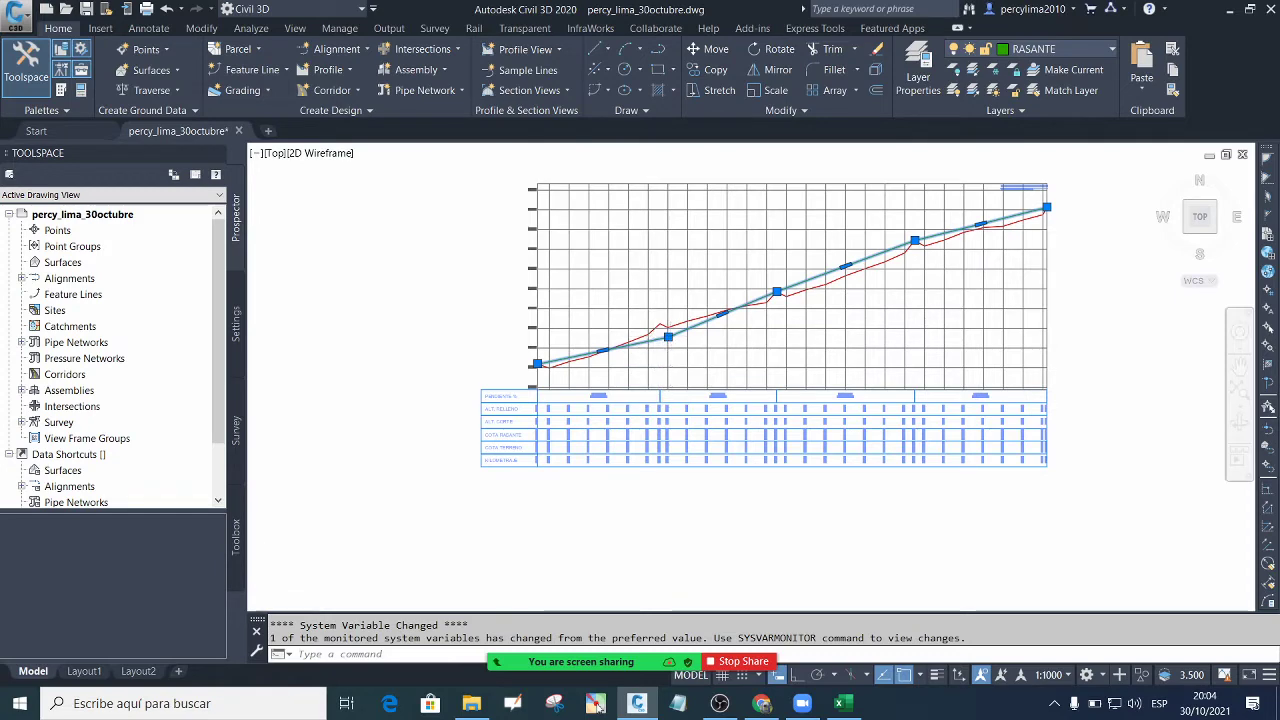
scroll(665, 335, up, 2)
scroll(676, 410, down, 2)
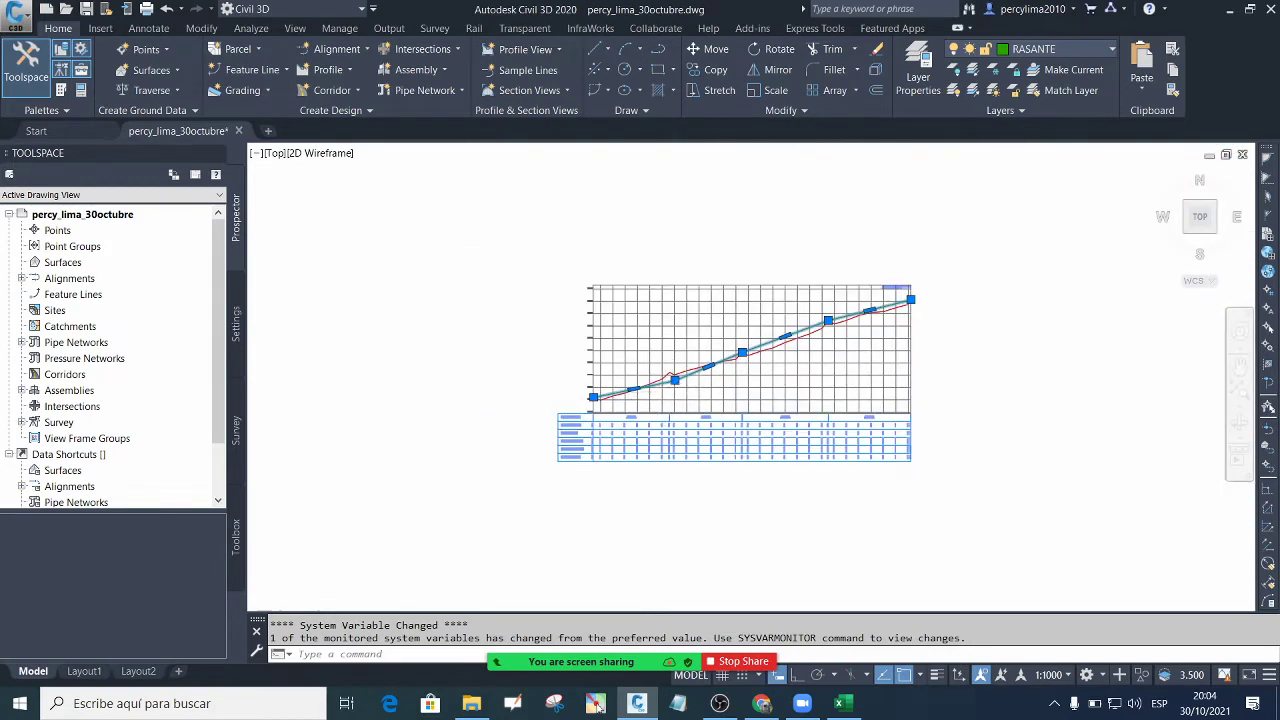
scroll(672, 370, up, 2)
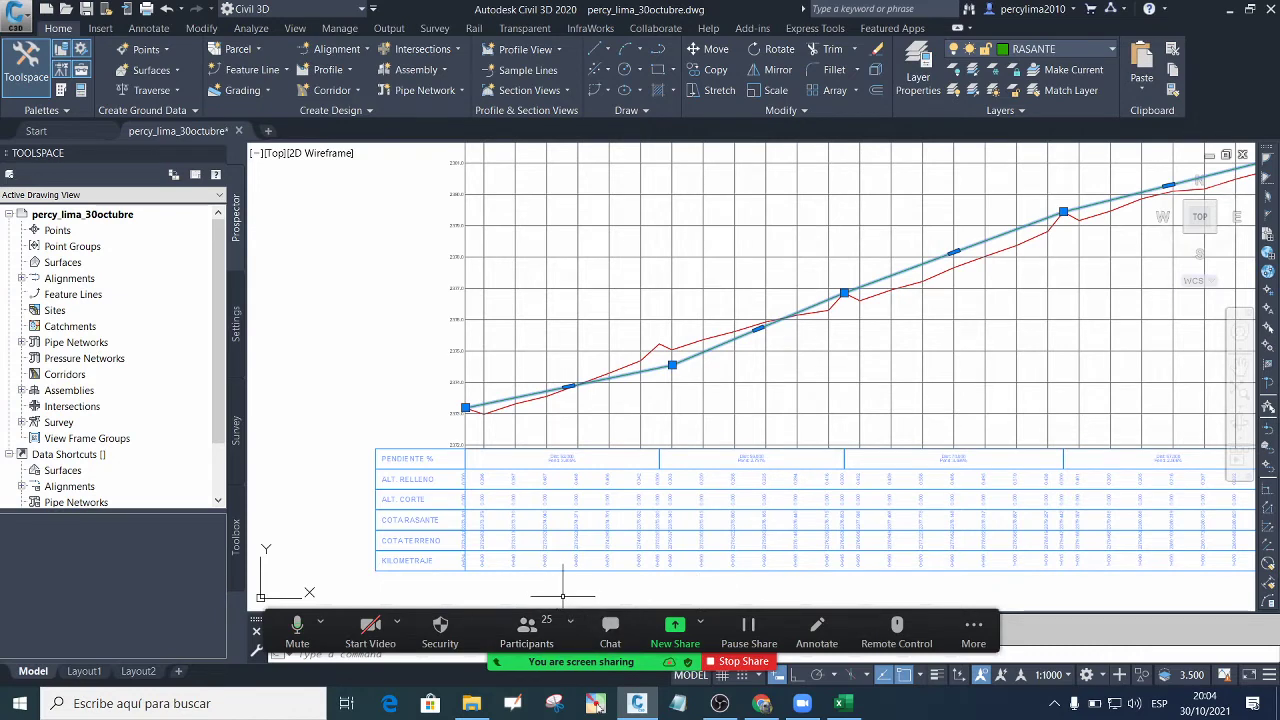
scroll(560, 570, up, 5)
scroll(620, 505, down, 3)
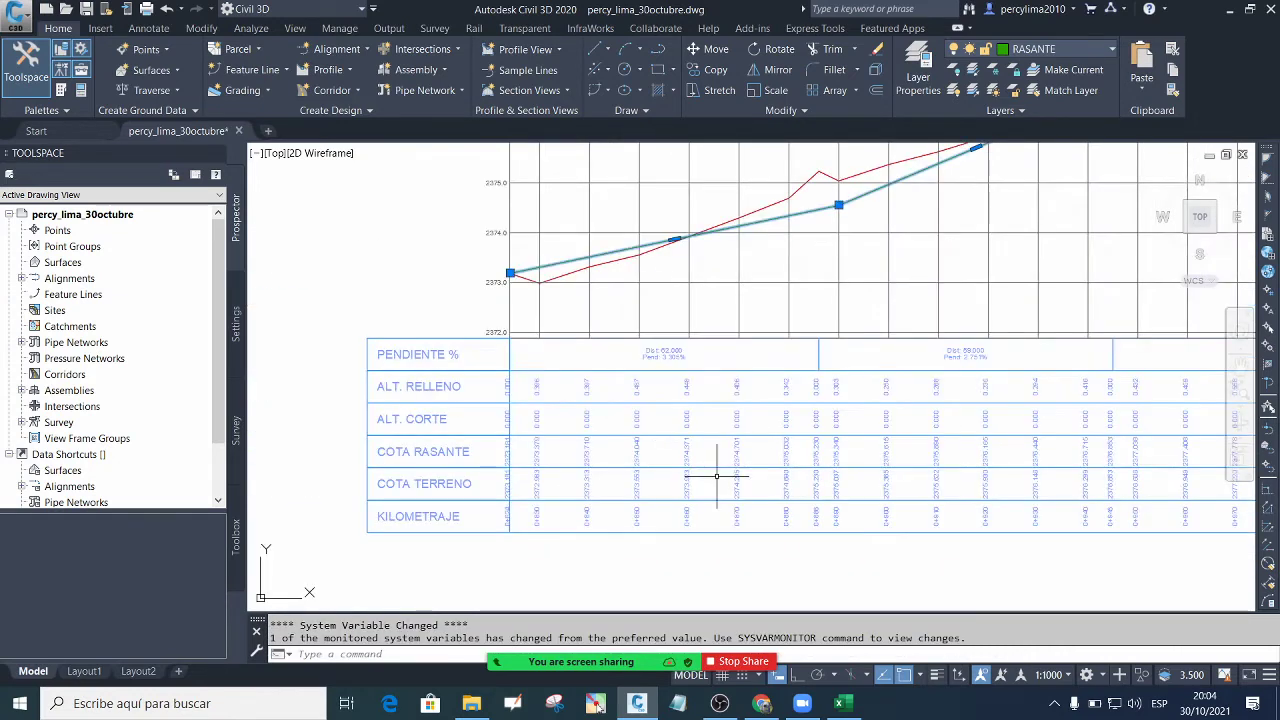
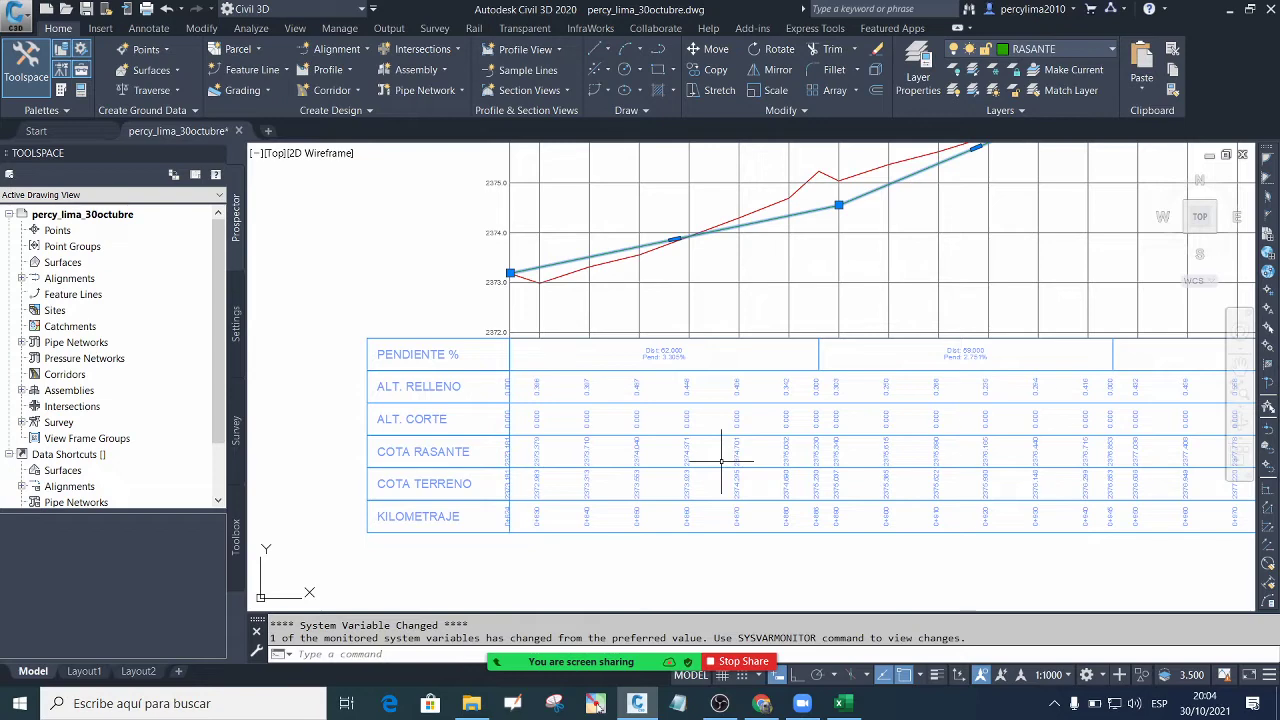
Examine the grade line's starting vertex against the ground line and the first stretch's distance and slope entry in the PENDIENTE % row
scroll(508, 266, up, 6)
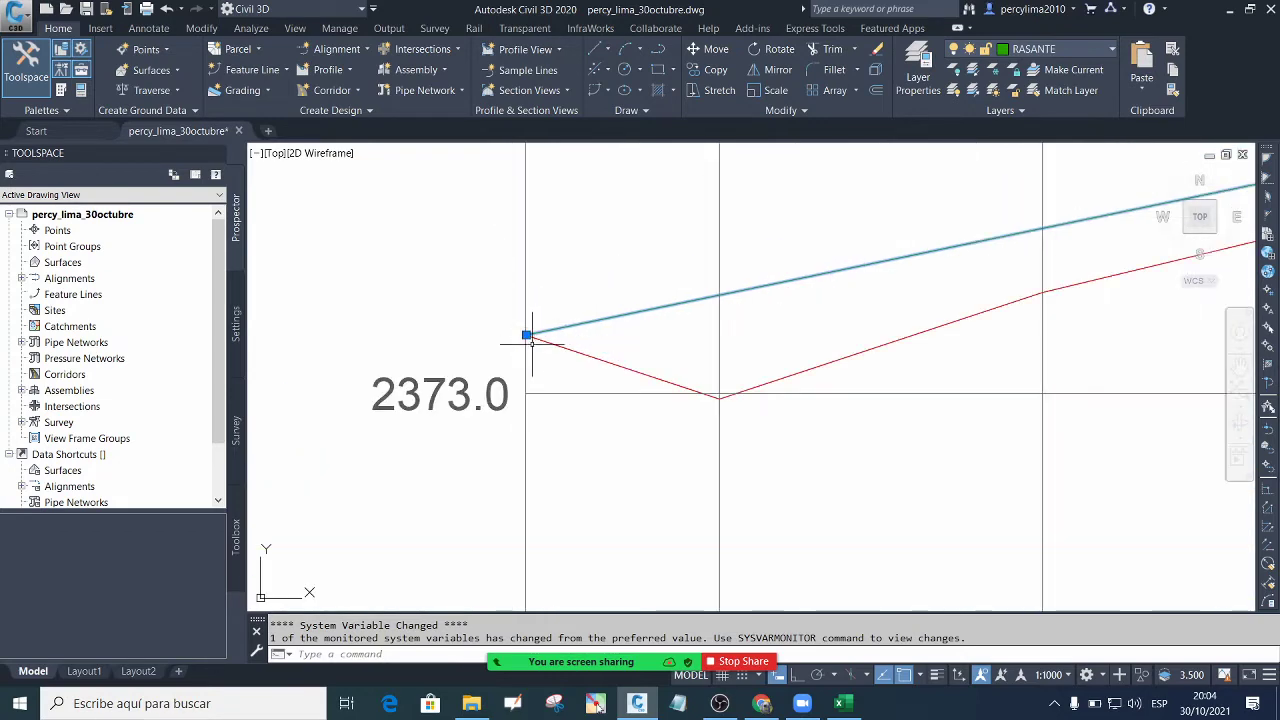
scroll(530, 340, down, 5)
scroll(645, 455, up, 5)
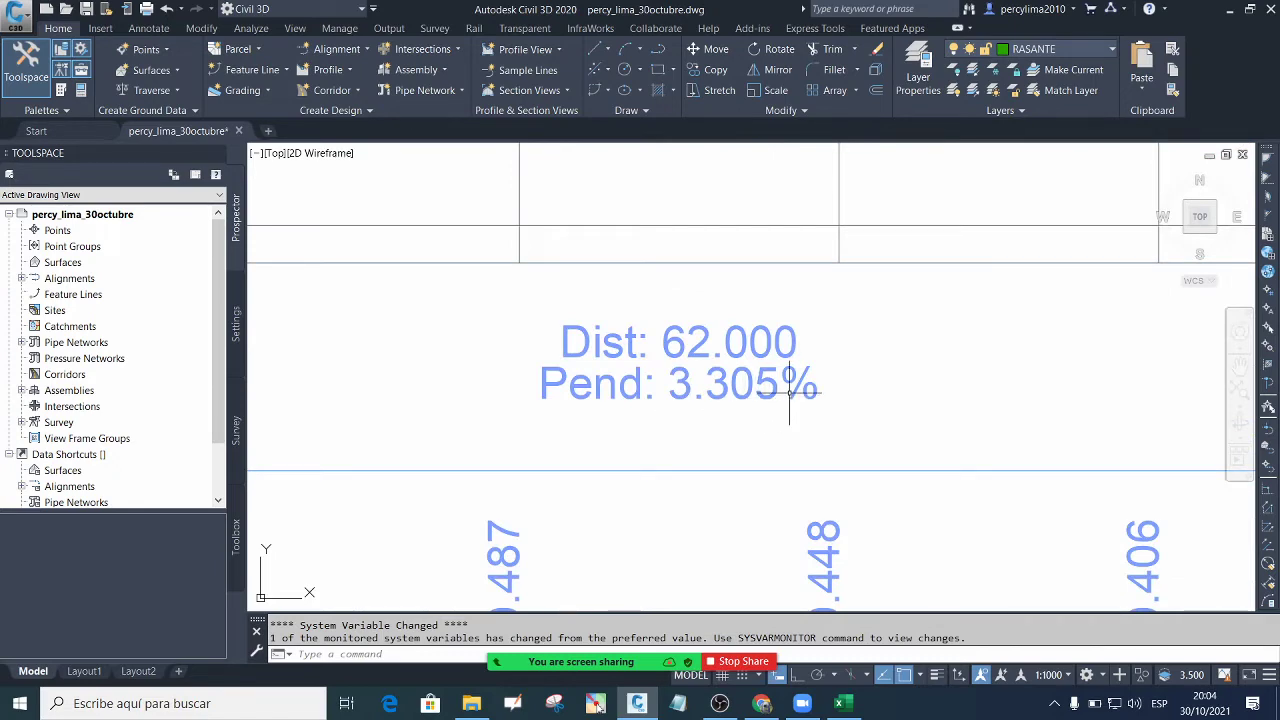
scroll(752, 390, down, 4)
scroll(745, 398, up, 2)
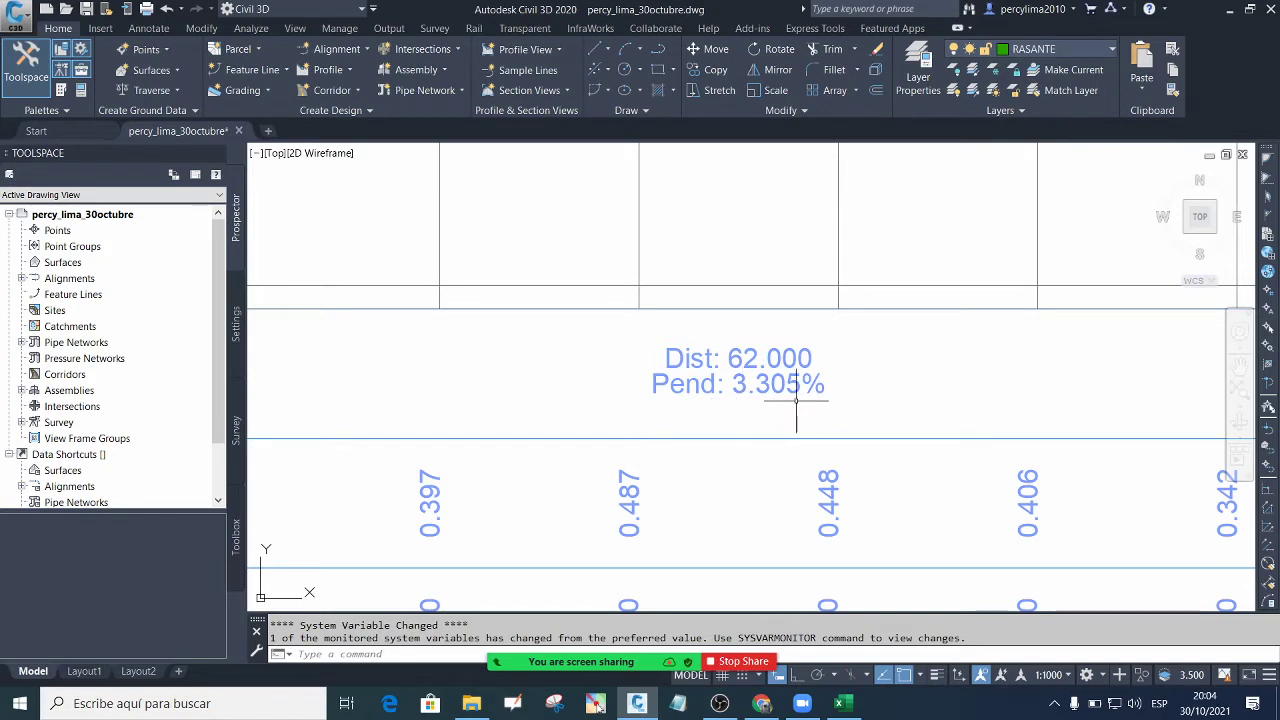
scroll(723, 403, down, 5)
scroll(668, 365, up, 5)
scroll(652, 374, down, 2)
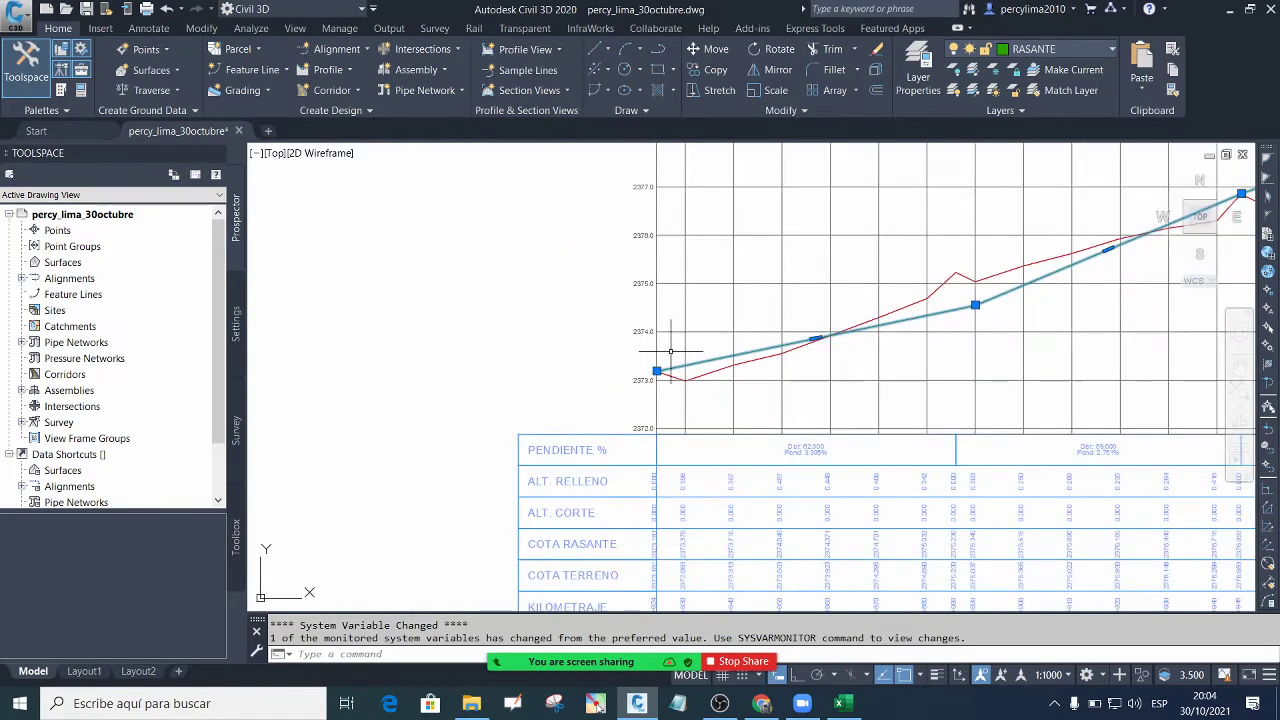
Examine where the grade line crosses the ground line over the first stretches, deselect the grade line, and review the whole profile
scroll(740, 300, up, 1)
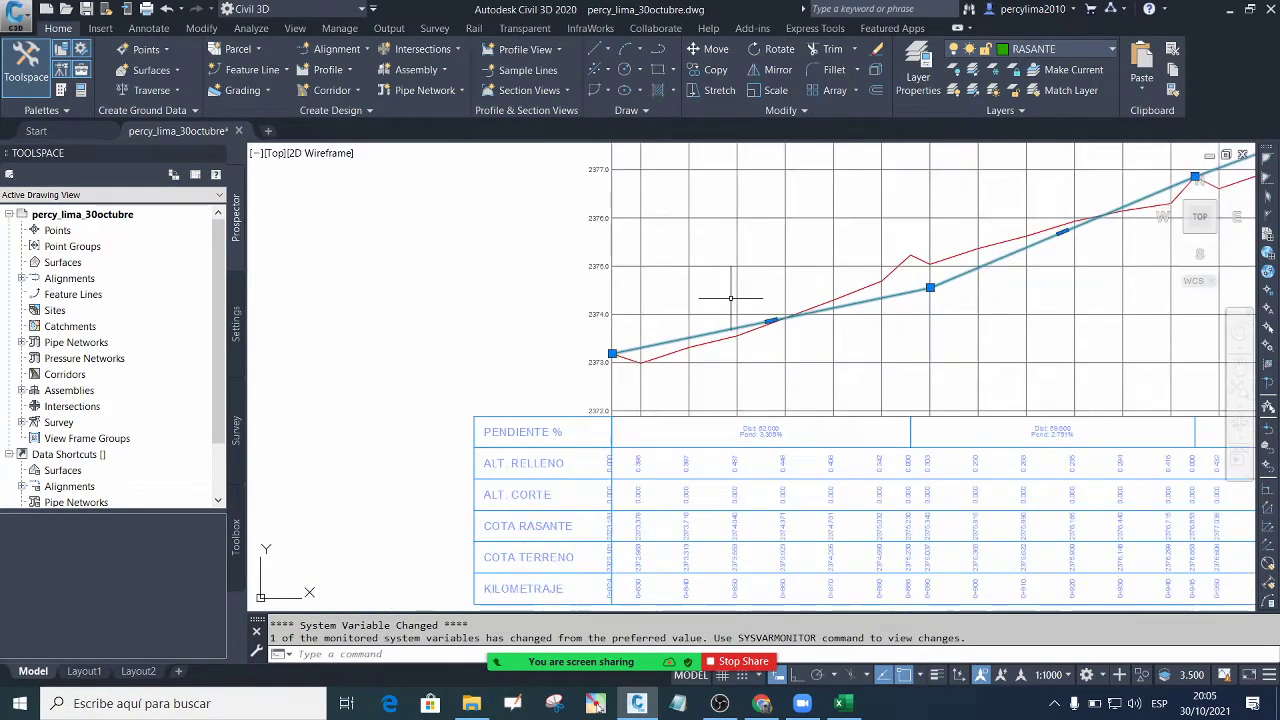
scroll(770, 355, up, 1)
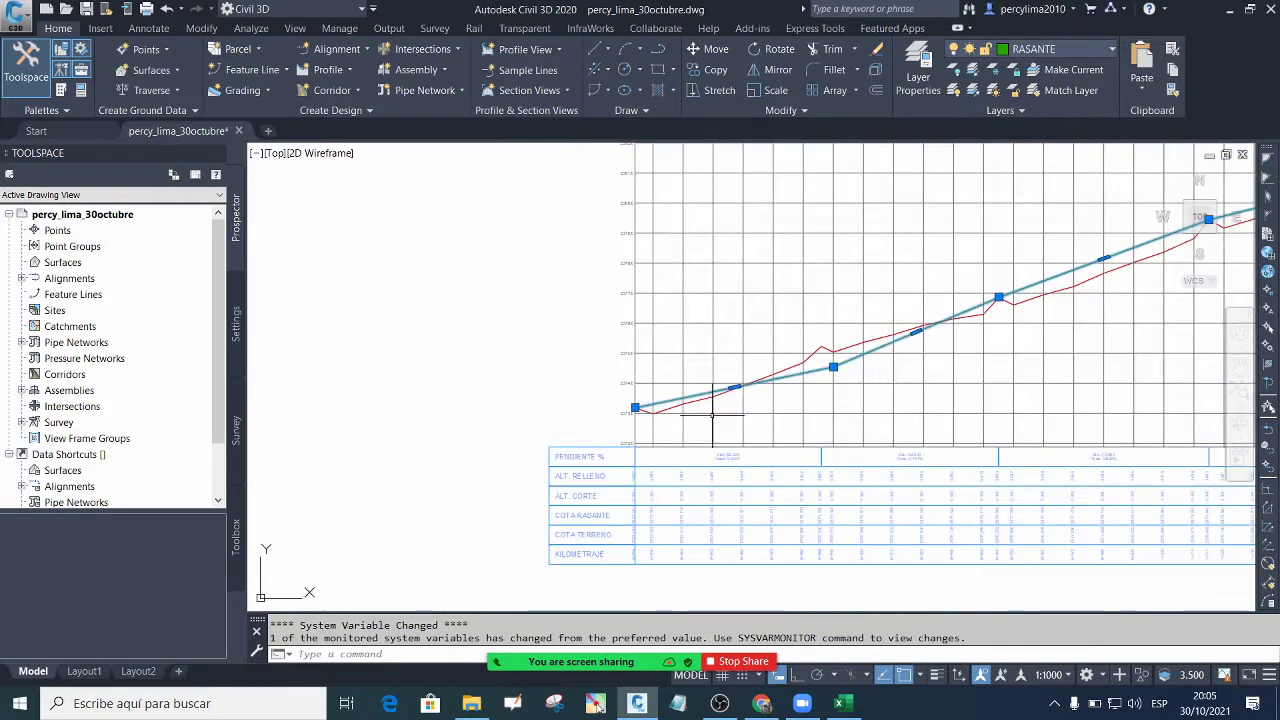
scroll(713, 415, down, 2)
scroll(732, 465, up, 1)
scroll(678, 387, down, 1)
scroll(710, 373, up, 1)
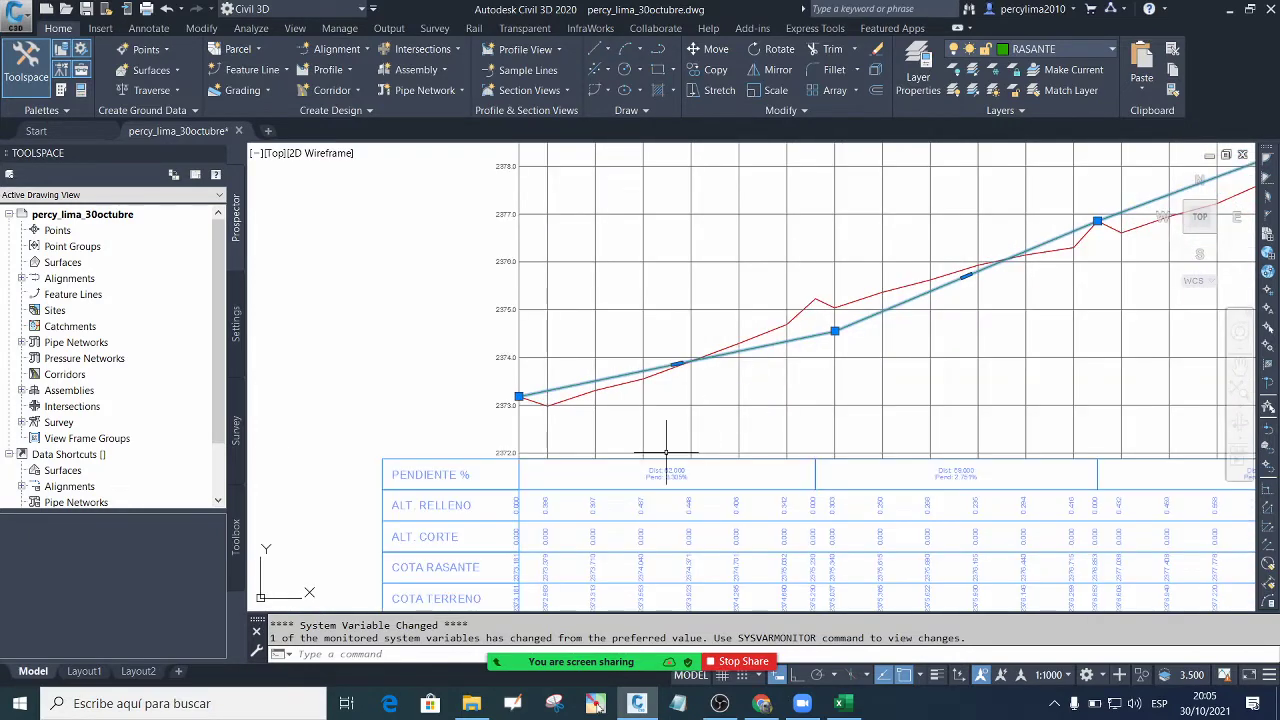
scroll(667, 453, up, 2)
scroll(672, 465, down, 1)
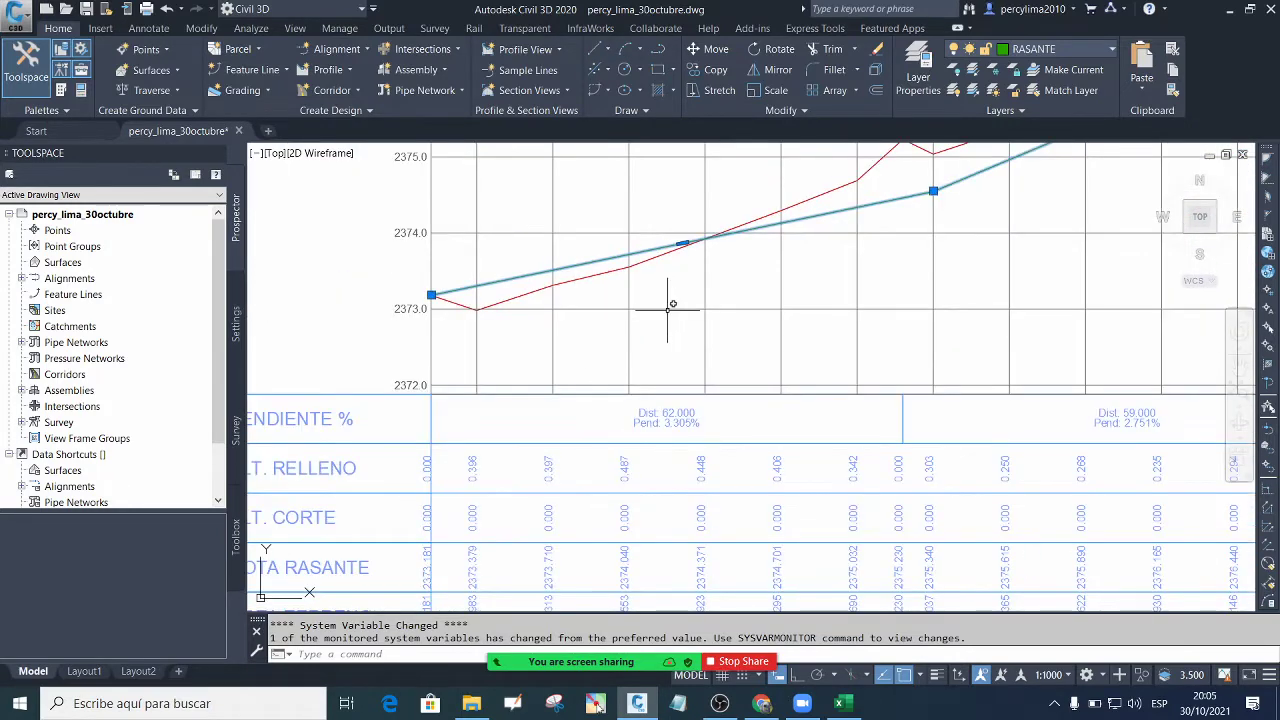
key(Escape)
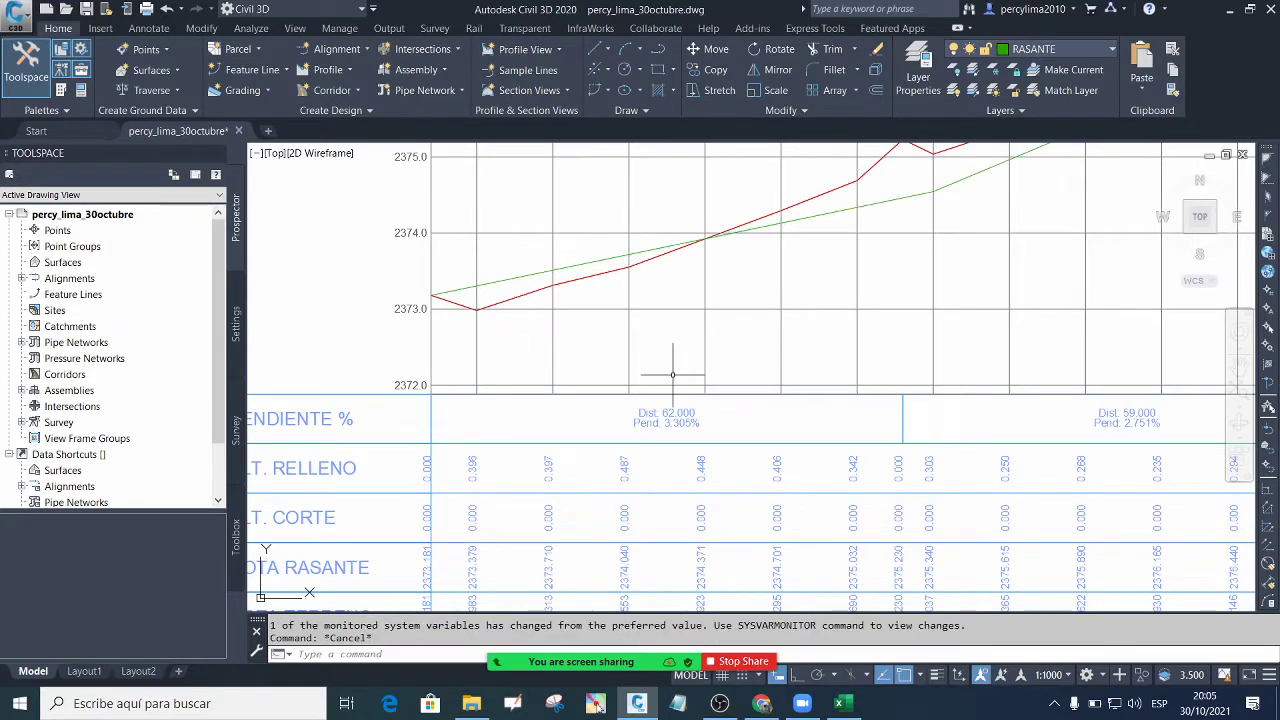
scroll(672, 375, down, 8)
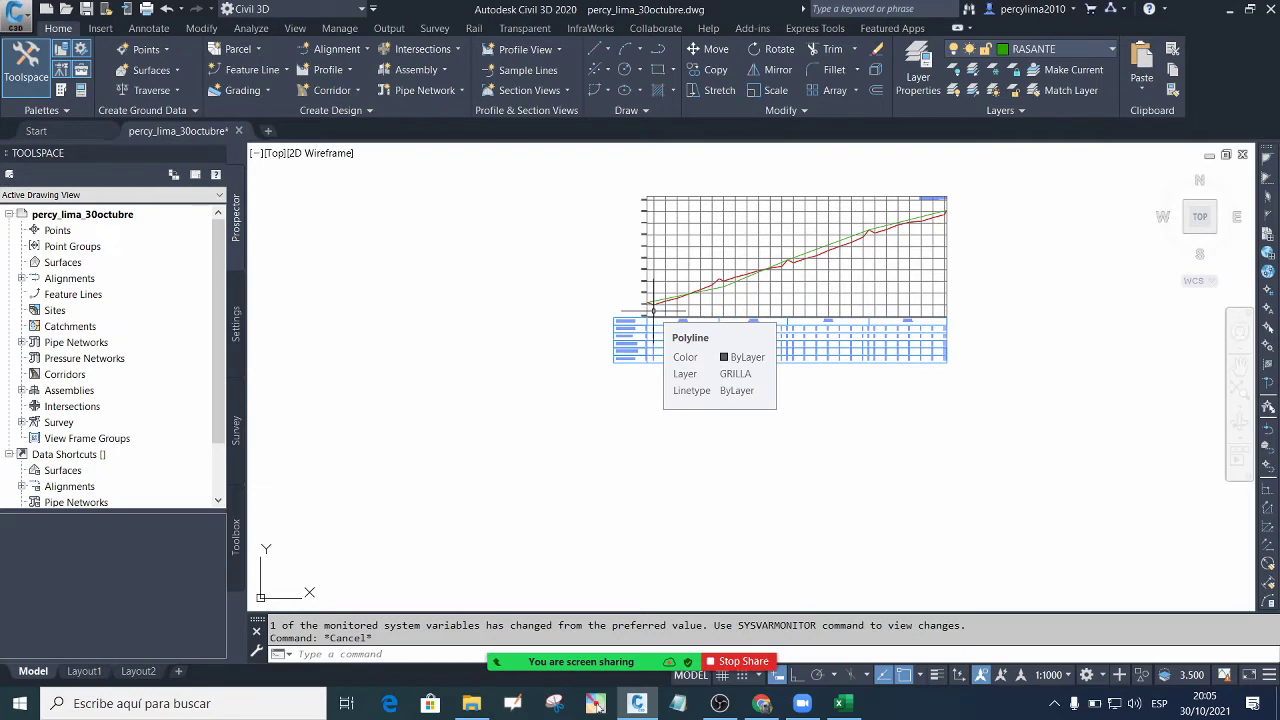
scroll(652, 310, up, 5)
scroll(600, 320, down, 6)
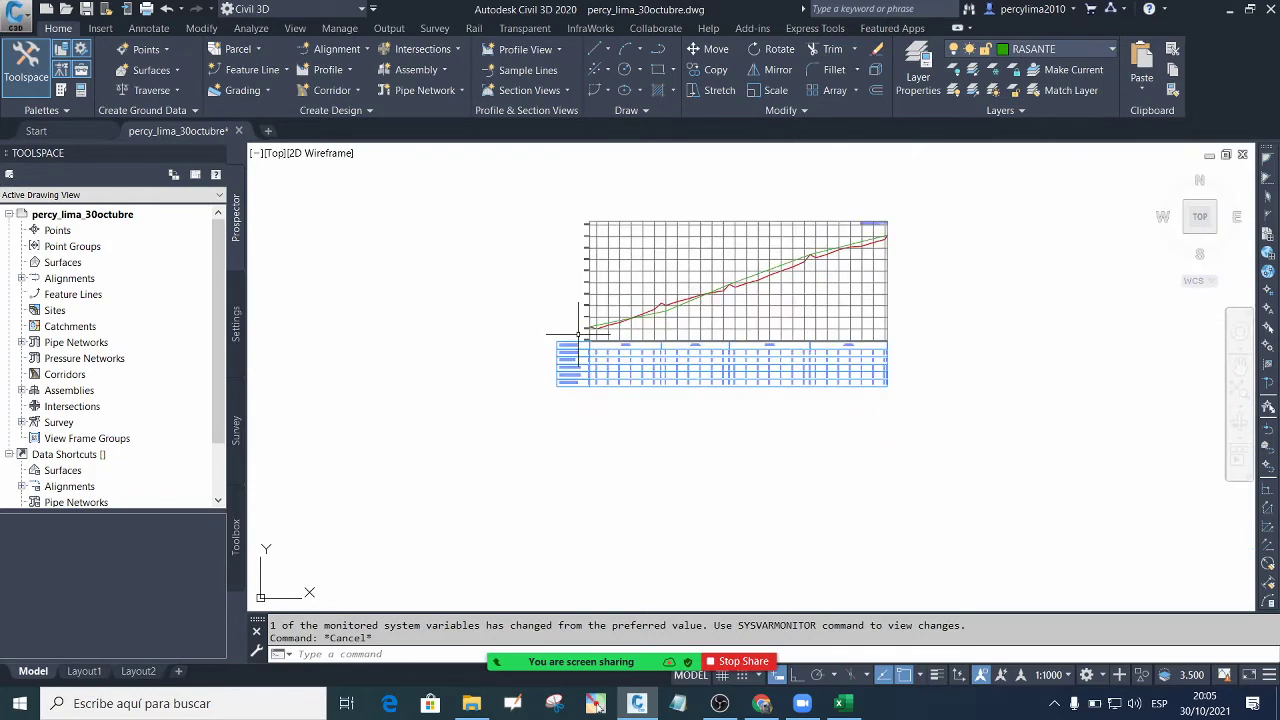
Close the finished profile drawing and start a new blank drawing
click(242, 132)
click(671, 388)
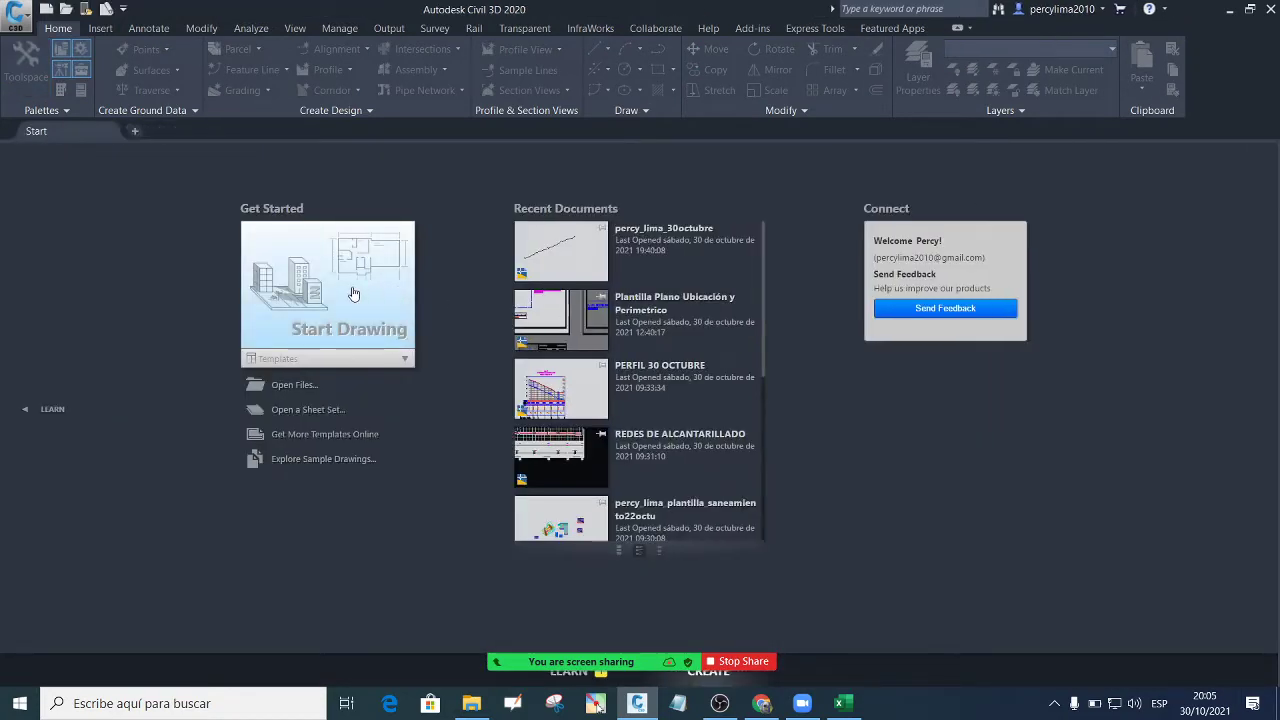
click(352, 293)
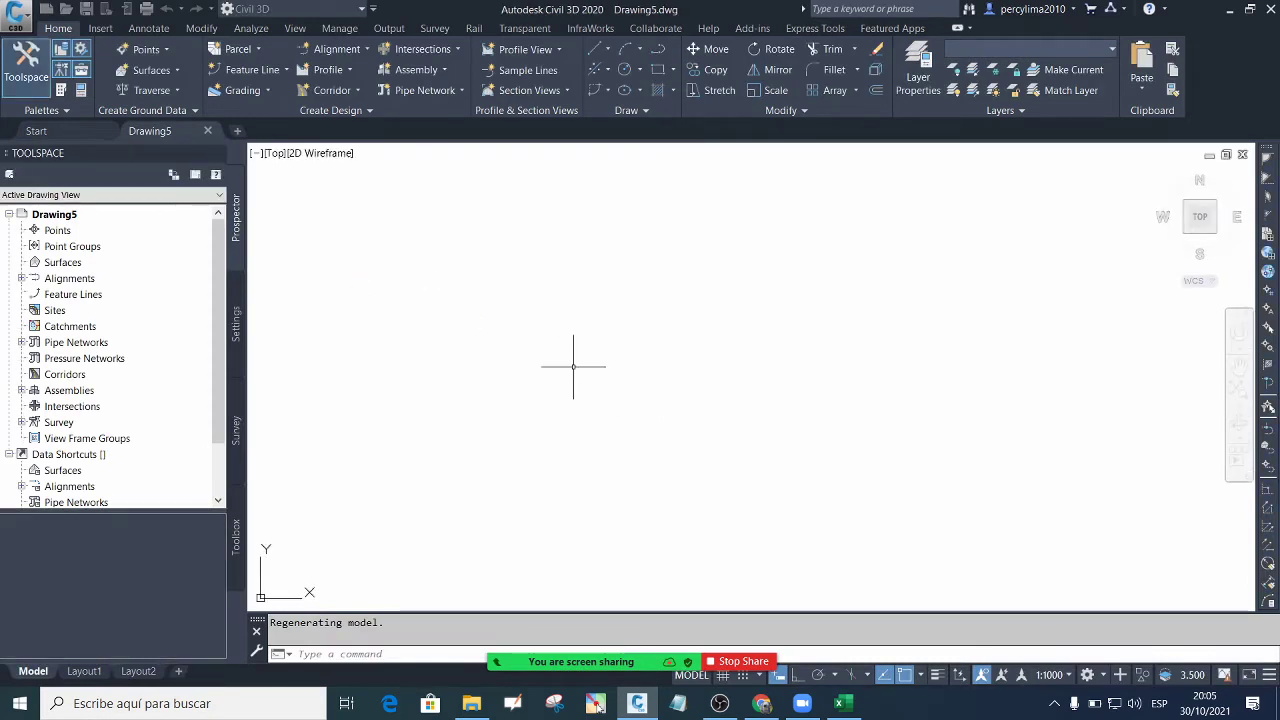
Save the new drawing on the desktop (Escritorio) as an AutoCAD 2018 DWG, named with the author's name followed by "_30deocubre 2"
click(16, 16)
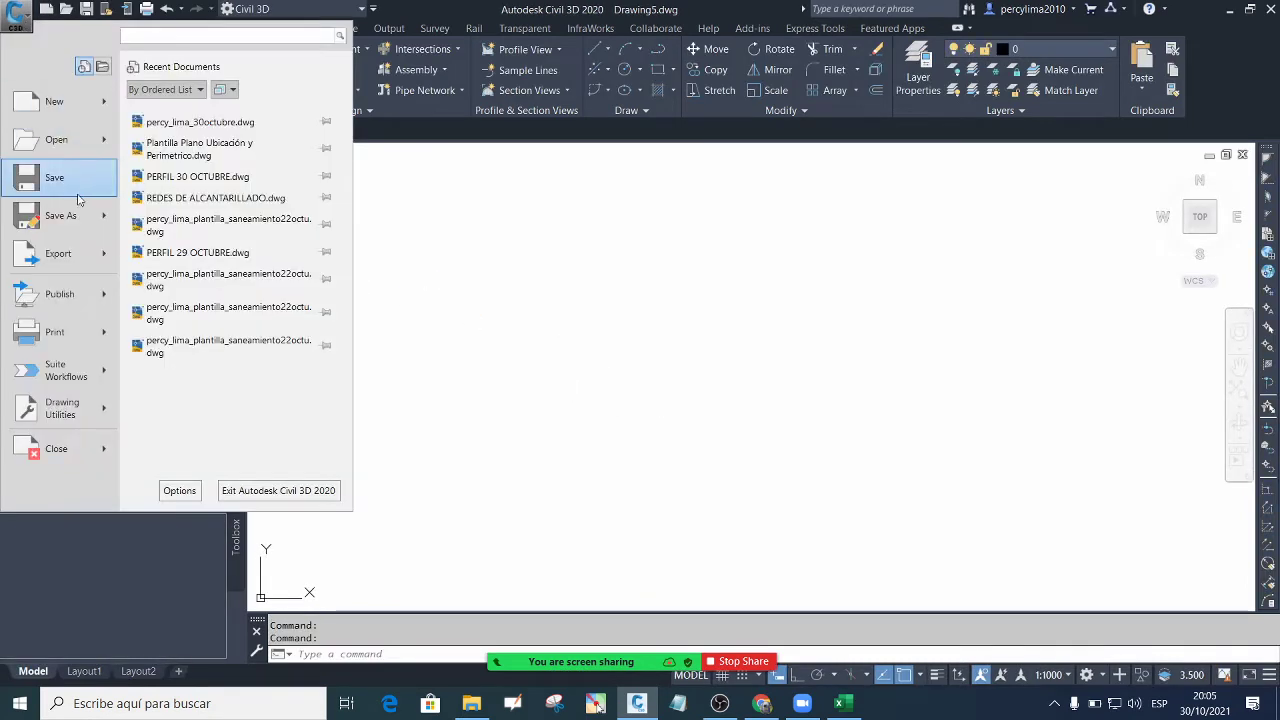
click(80, 214)
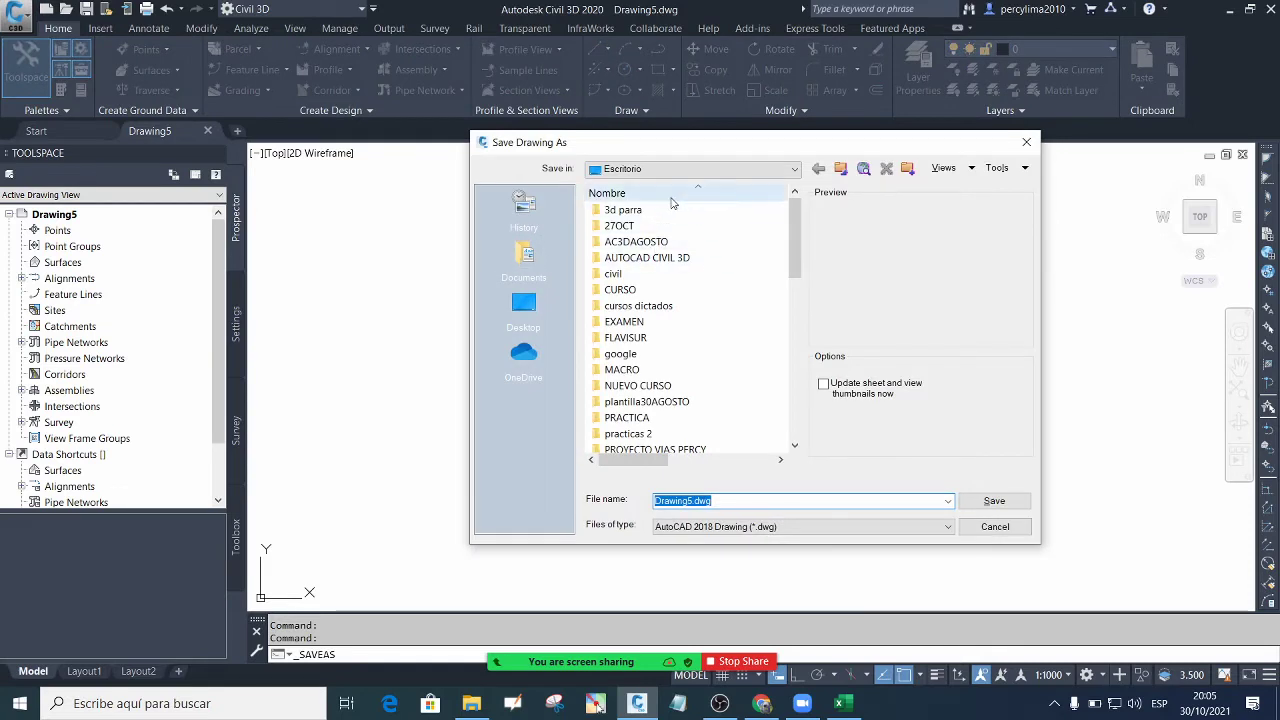
text(perc)
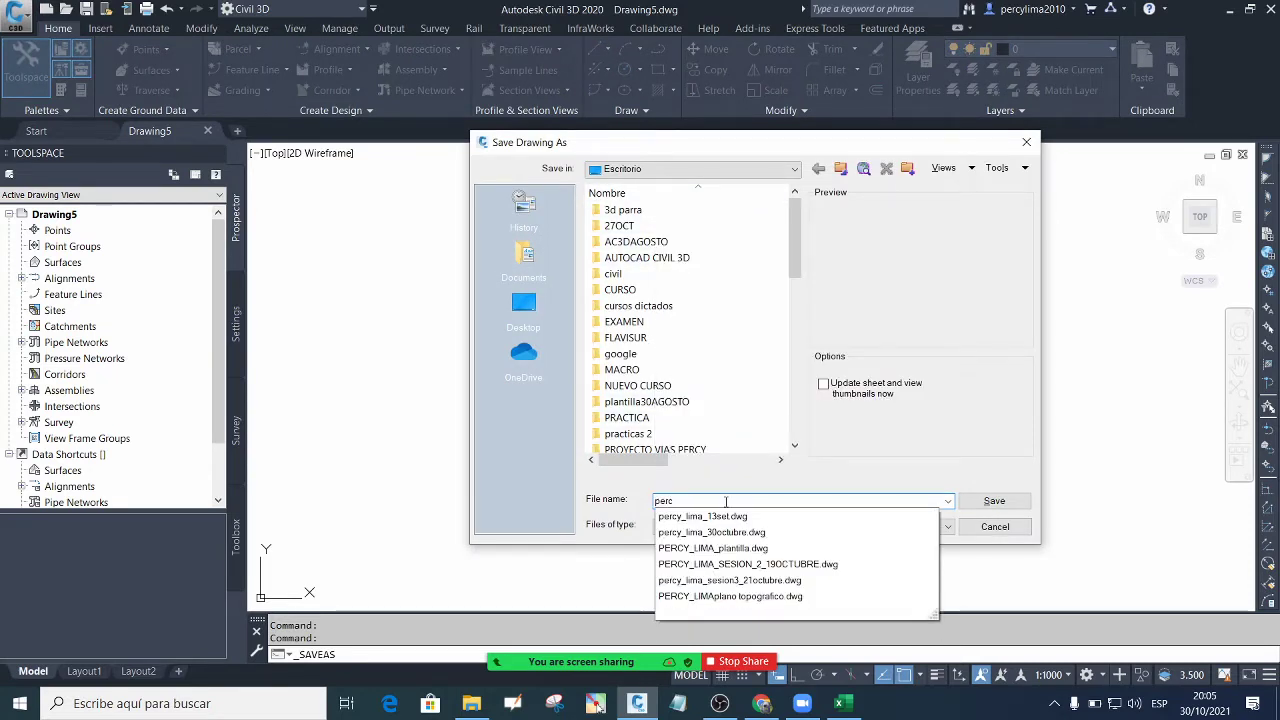
text(_)
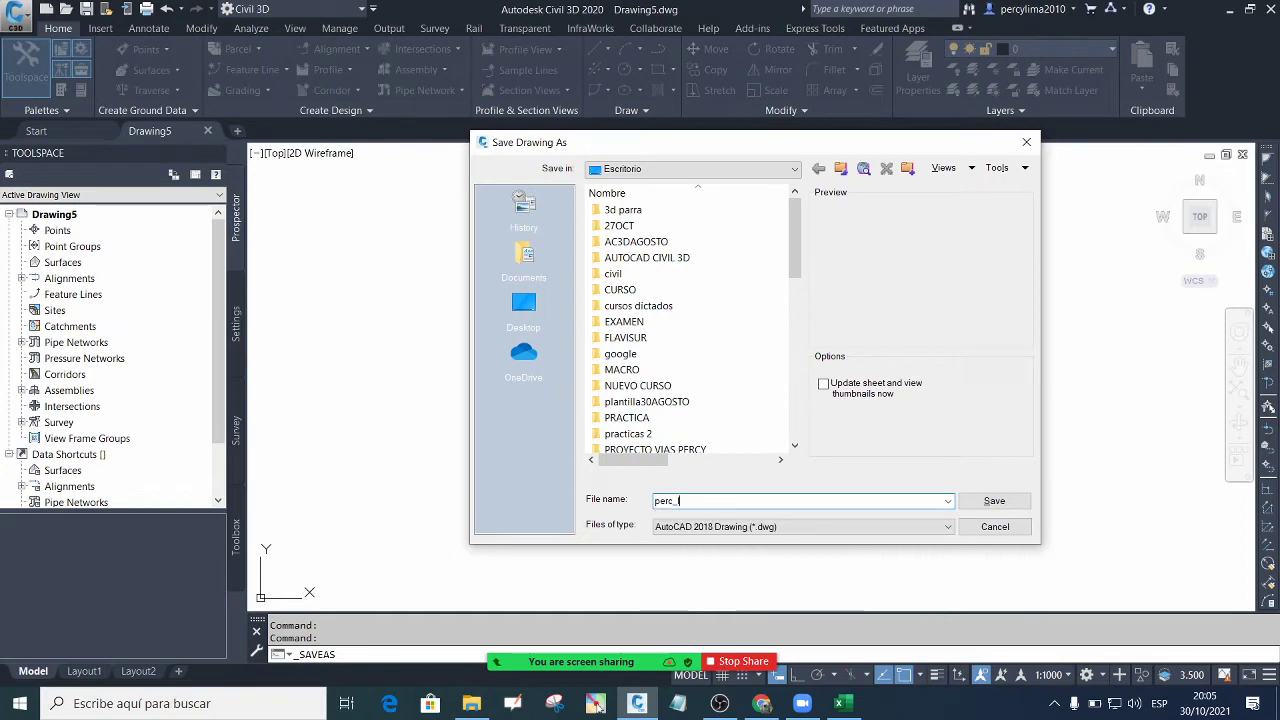
text(lima_30deoctubre 2)
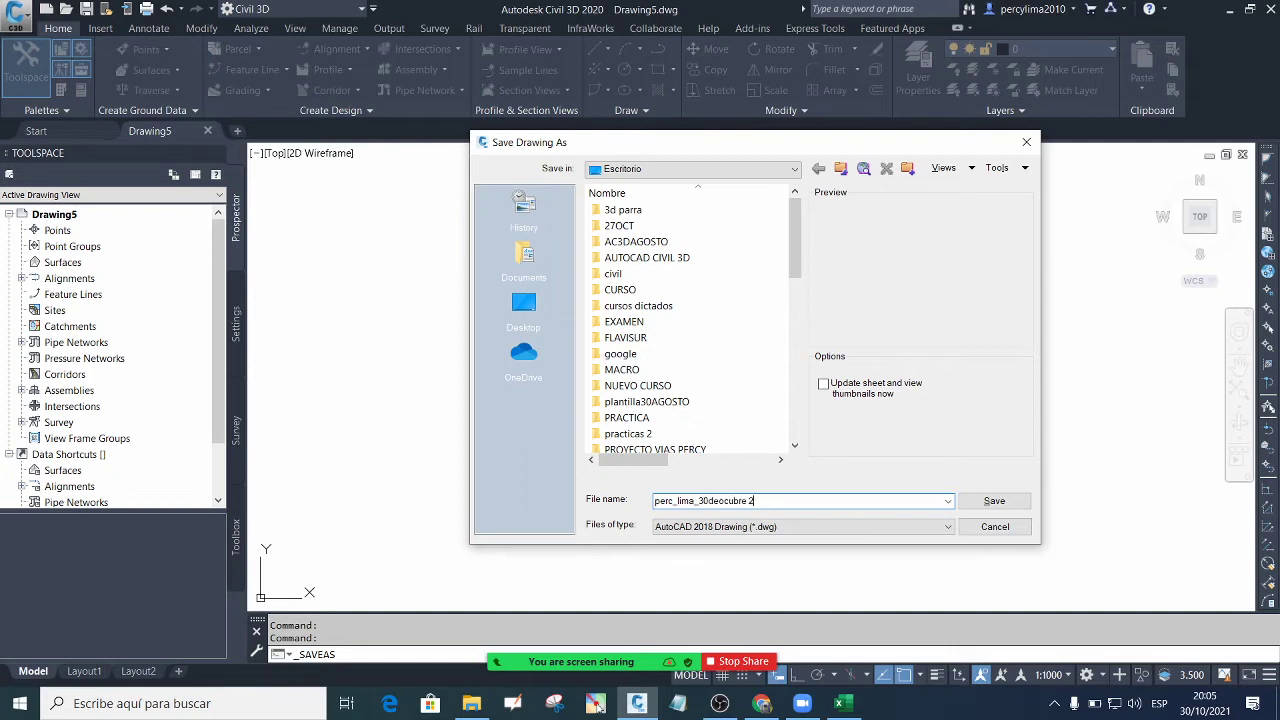
click(995, 502)
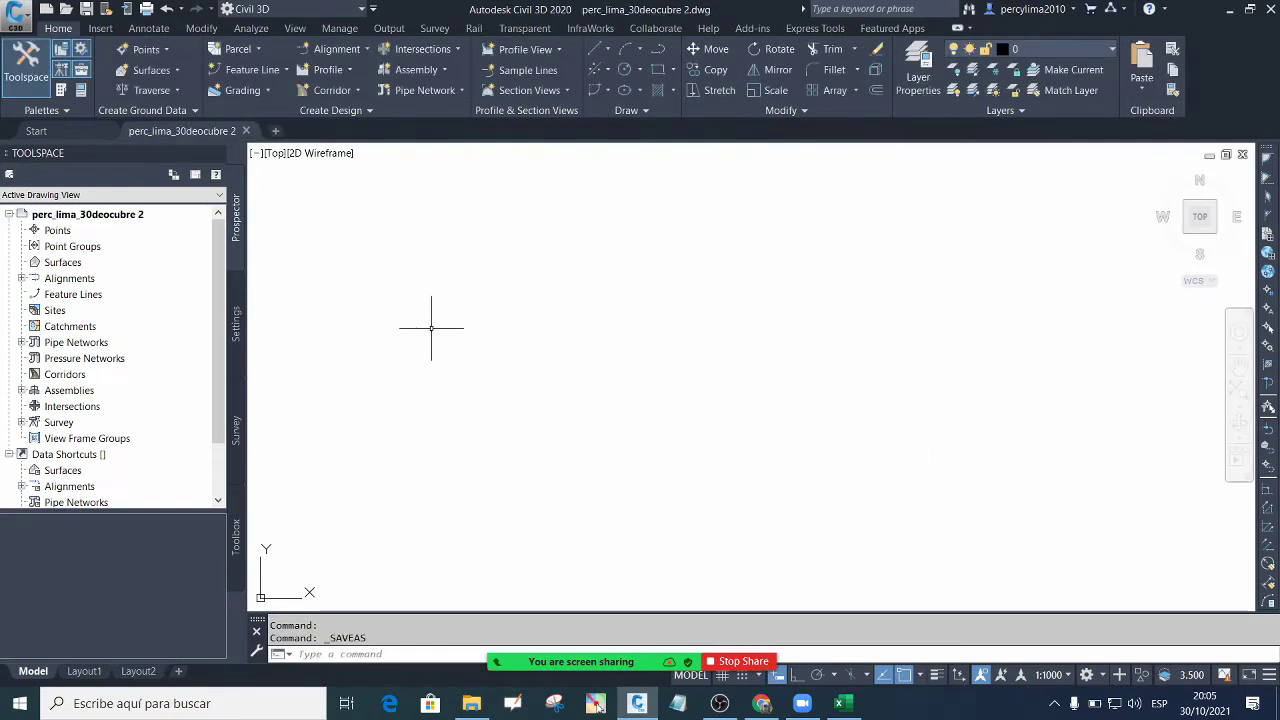
click(385, 278)
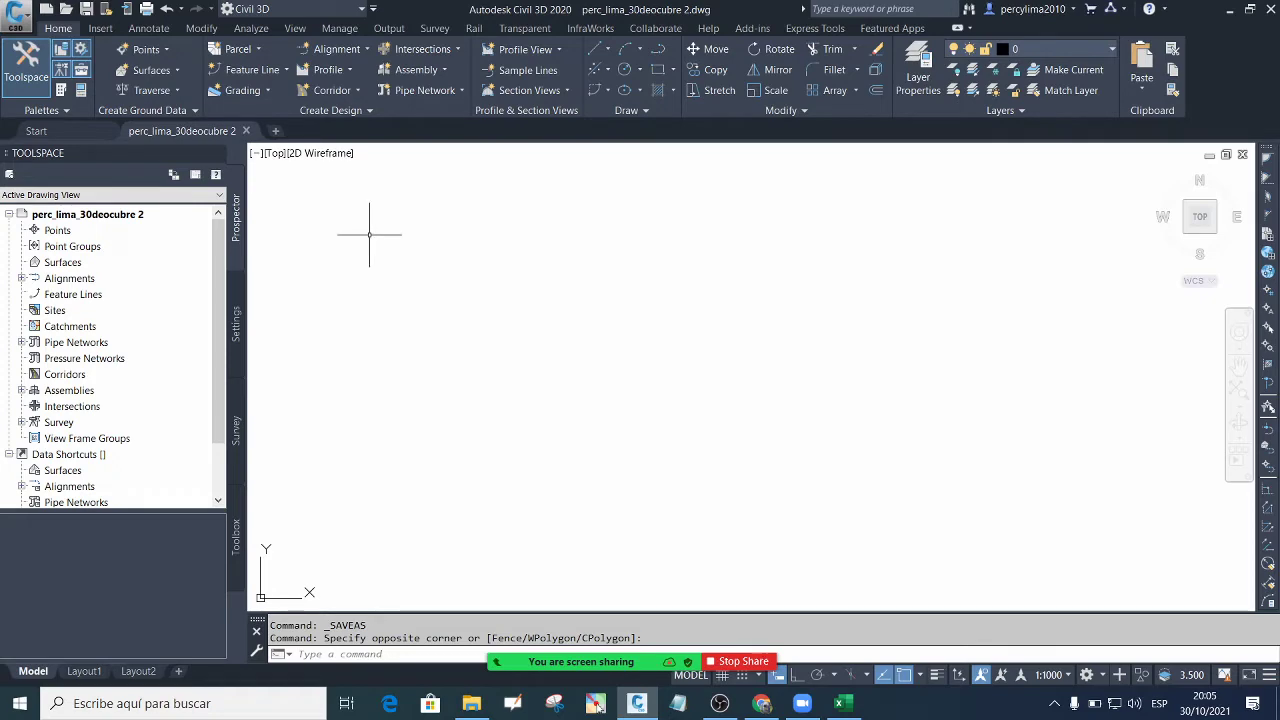
Switch to the NIVELACION - PRACTICA 01 workbook in Excel and copy the pline coordinate strings in K4:K34 on sheet BZs
click(842, 703)
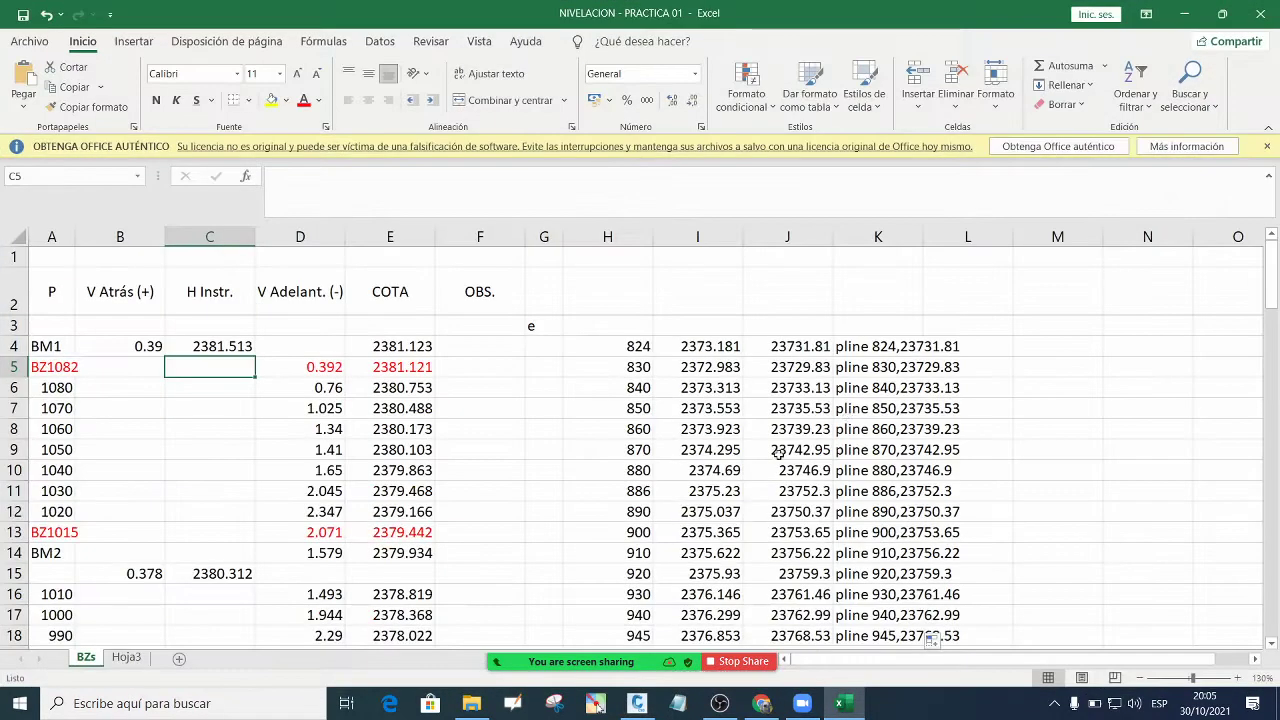
click(1008, 416)
drag(878, 346, 878, 574)
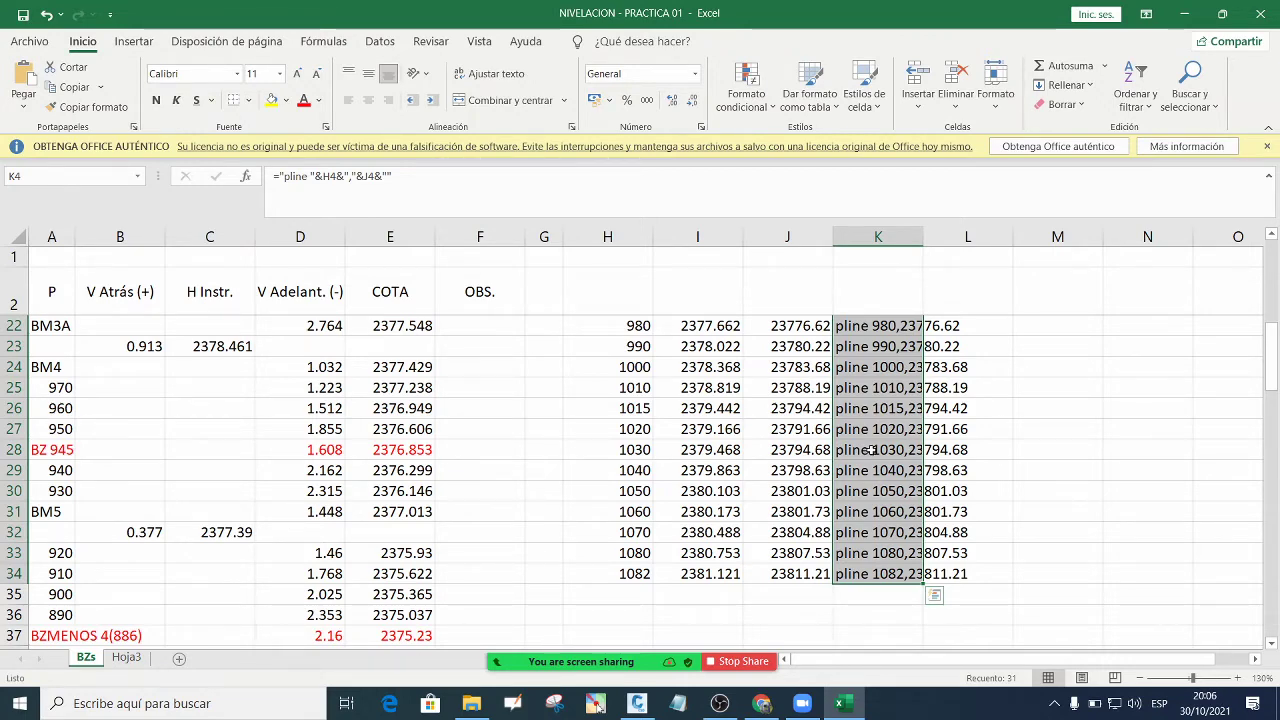
right_click(872, 430)
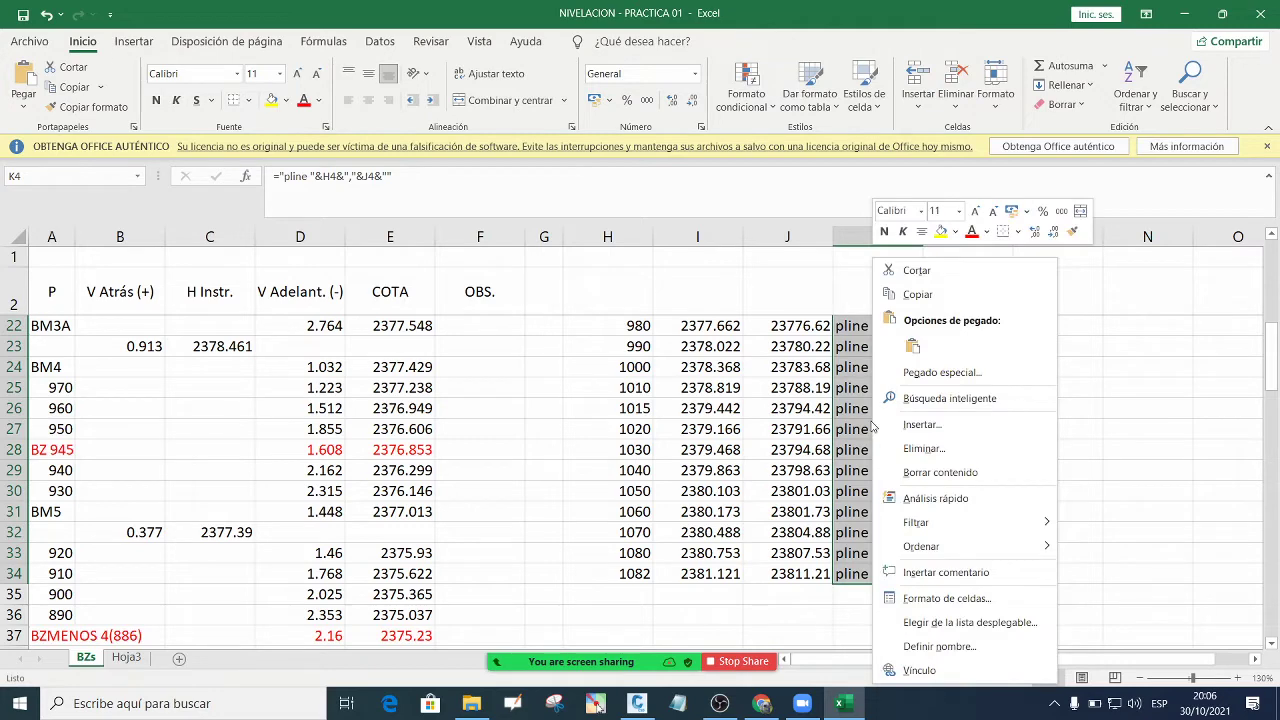
click(918, 295)
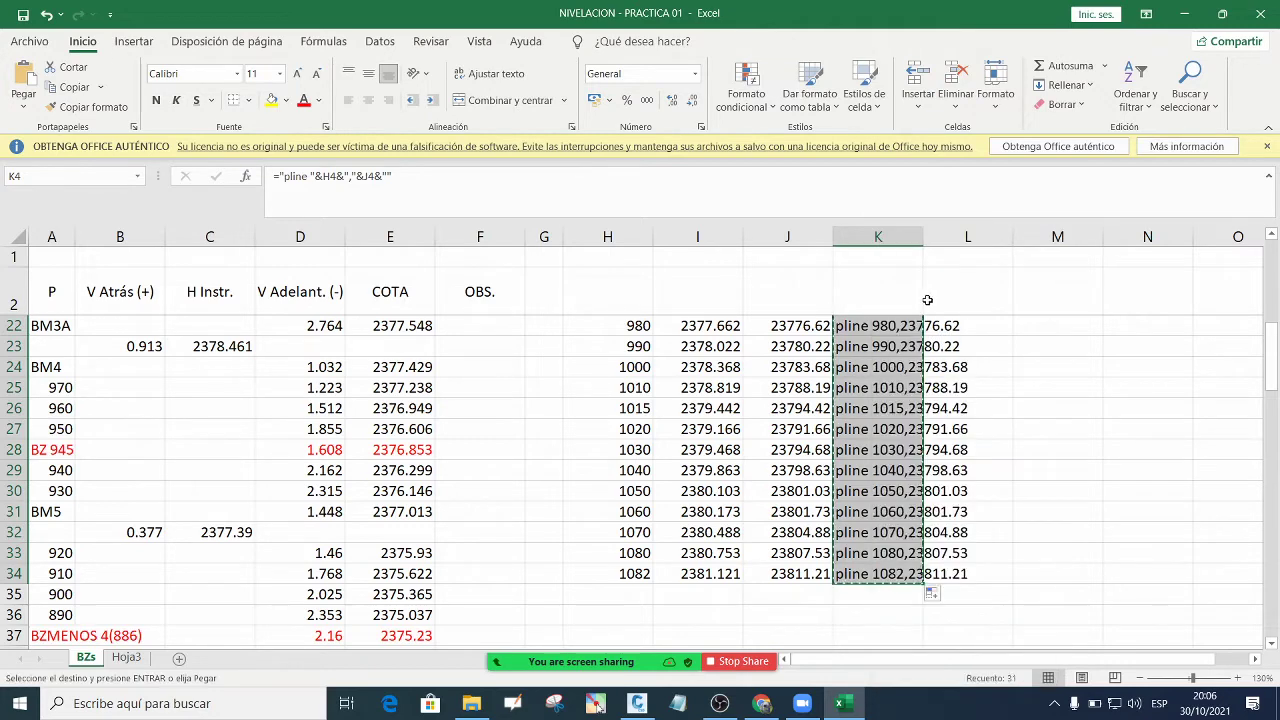
Return to Civil 3D and draw the ground line as a polyline from the copied coordinates, ending at 1082,23811.21
click(1186, 16)
click(545, 341)
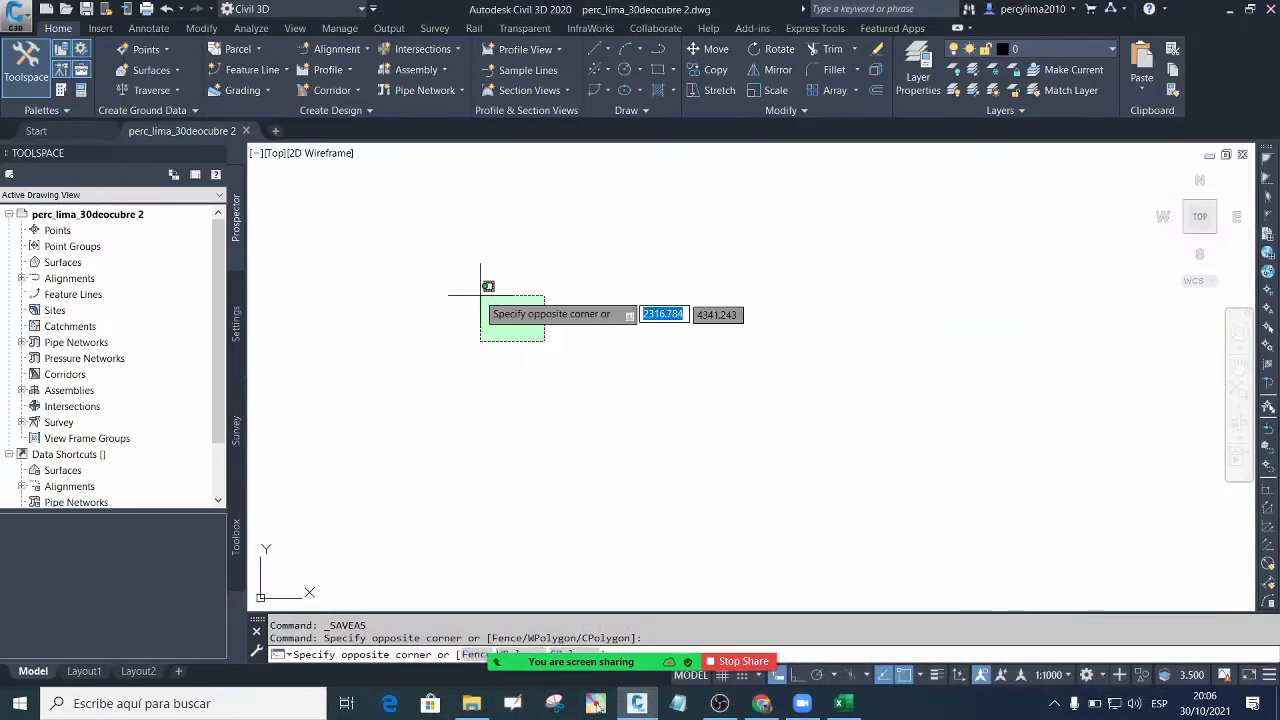
click(480, 295)
text(pl)
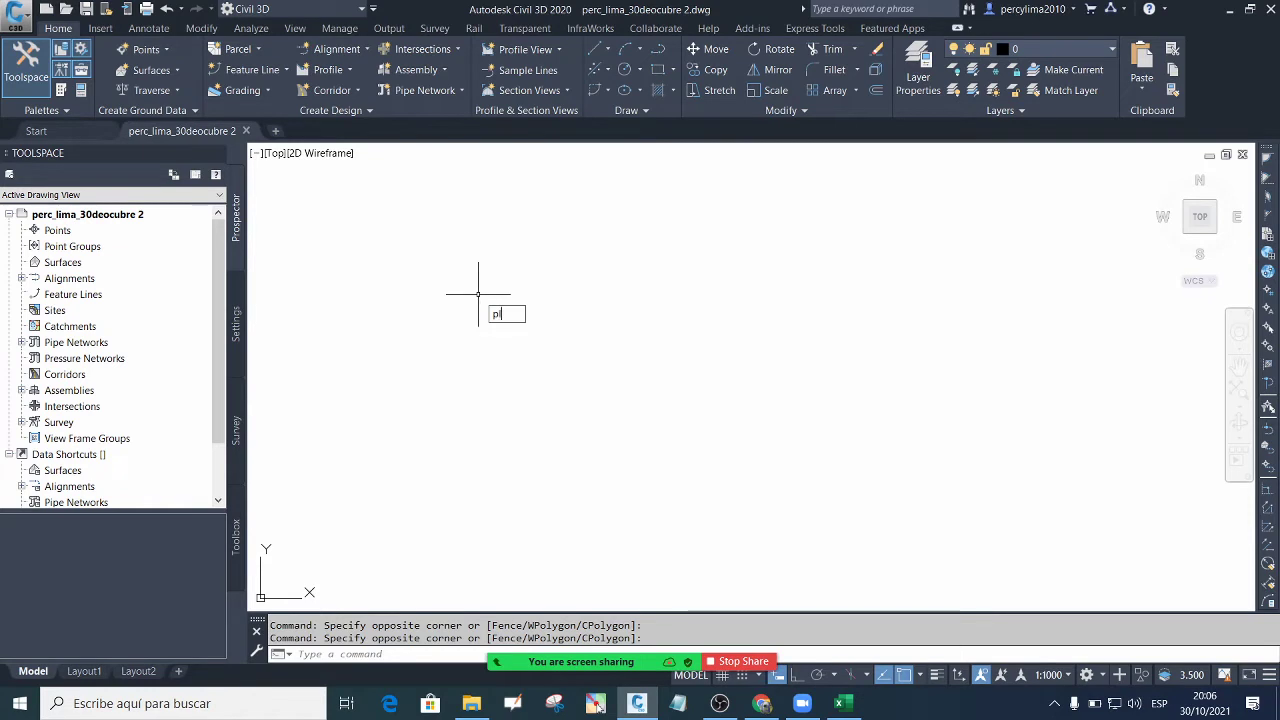
key(Return)
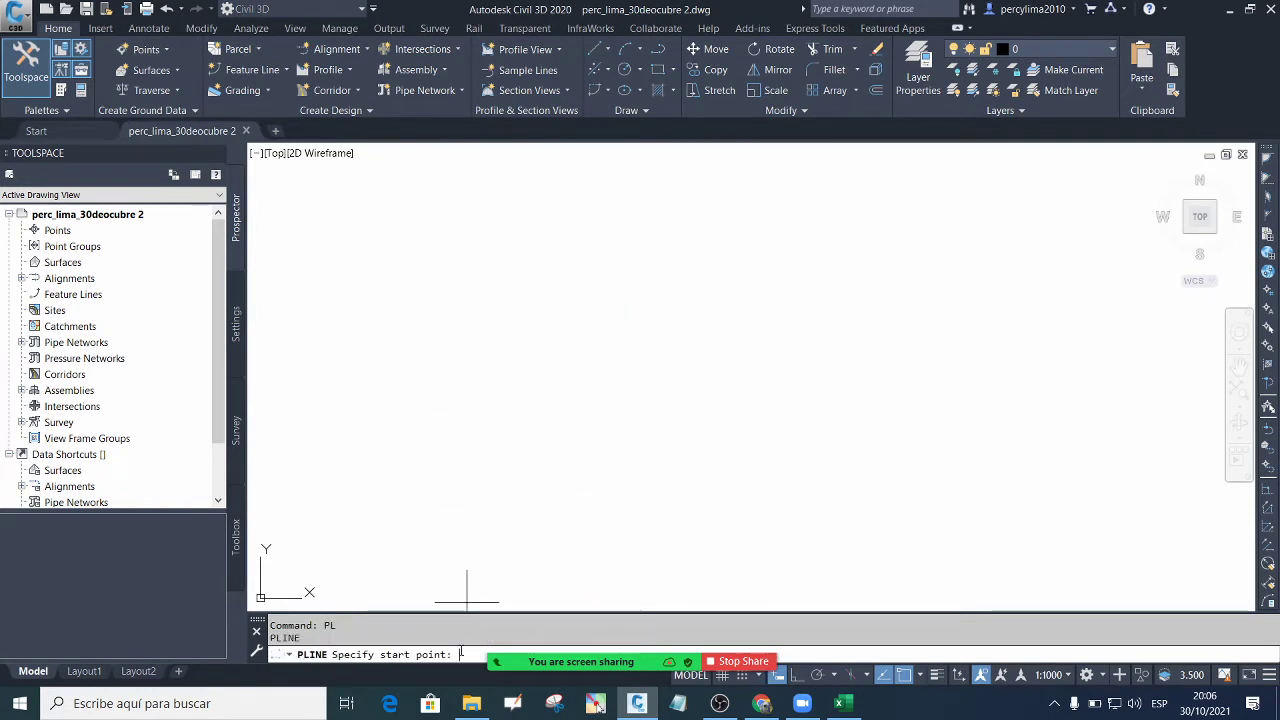
right_click(460, 654)
click(503, 592)
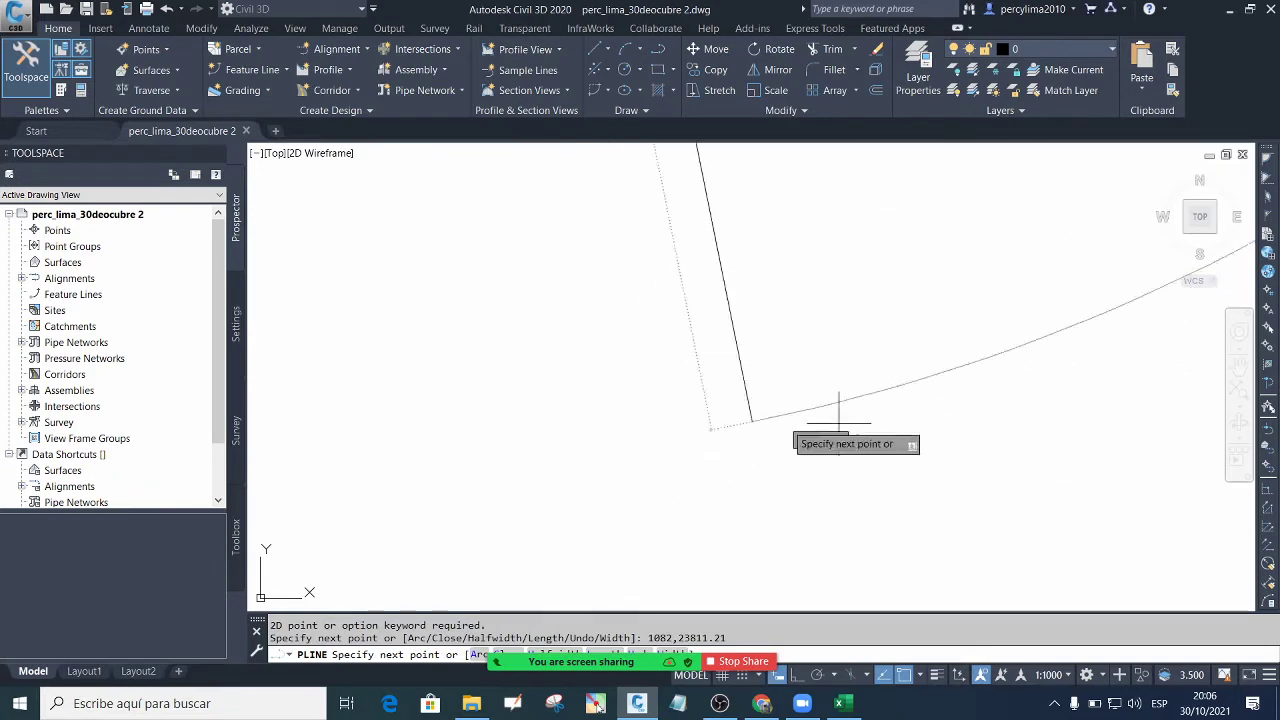
mouse_move(960, 514)
middle_down()
mouse_move(900, 457)
mouse_move(852, 444)
middle_up()
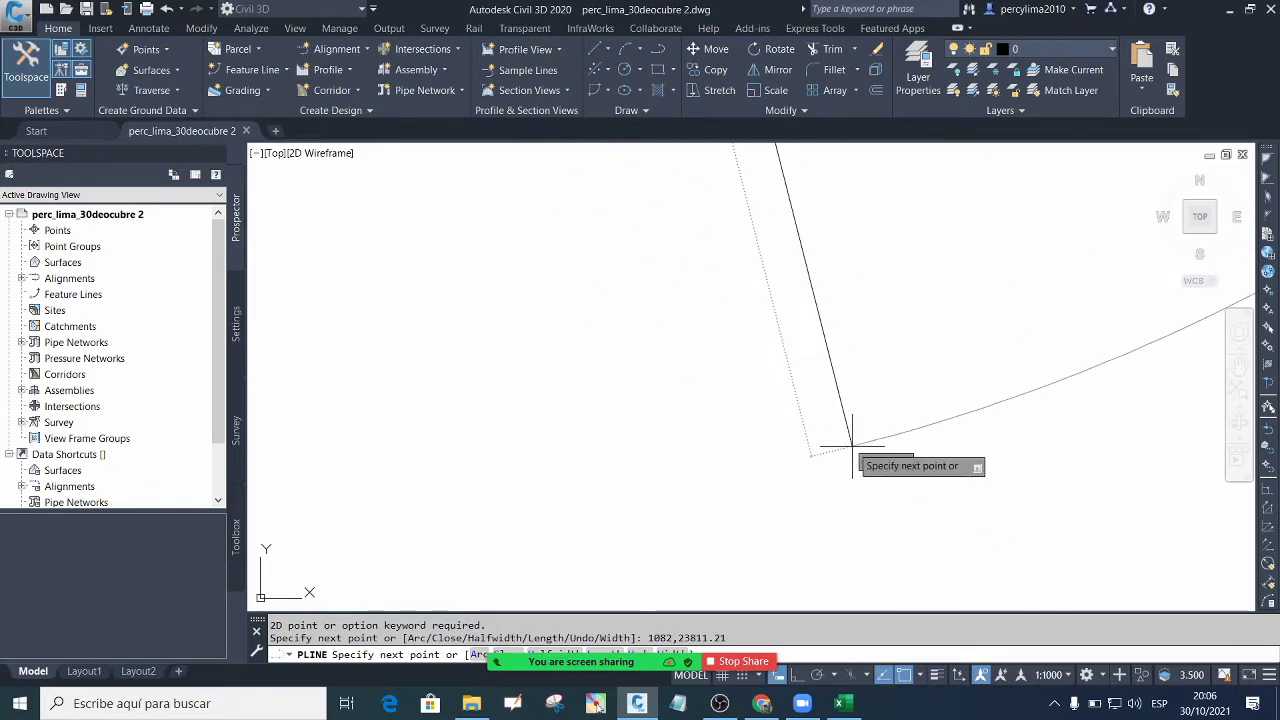
key(Escape)
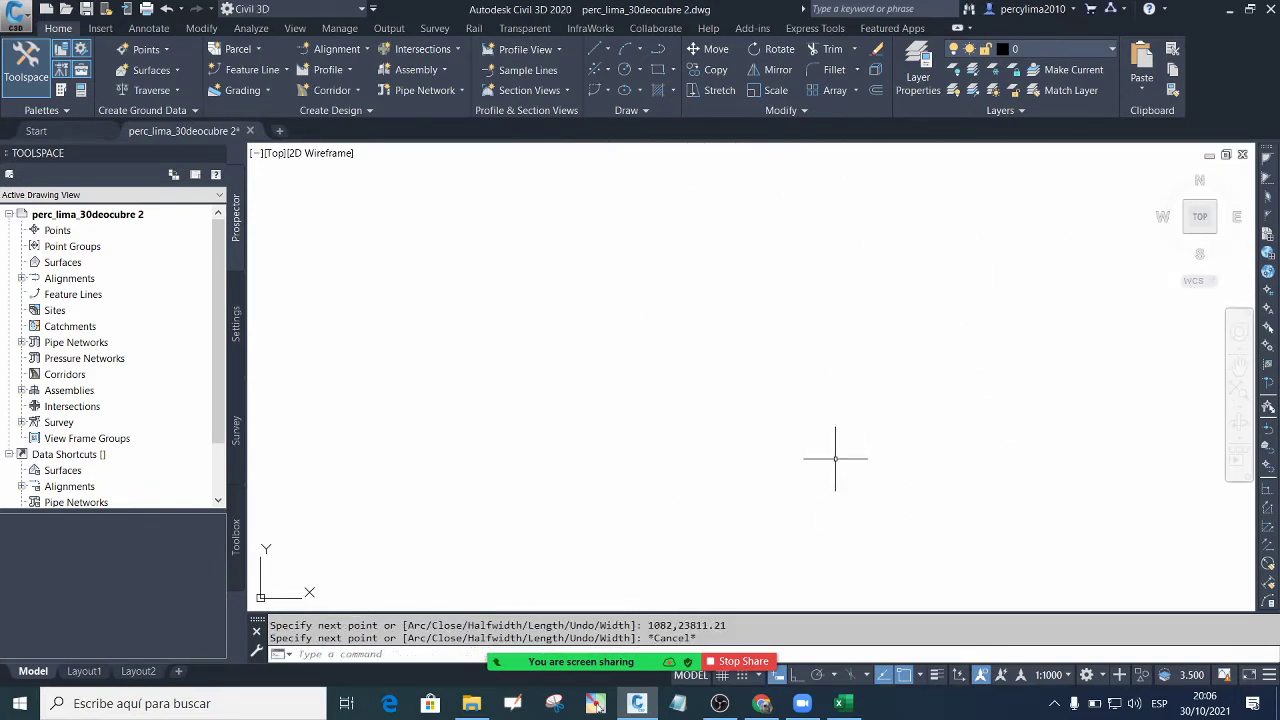
Zoom to the drawing extents and inspect the ground-line polyline along its length
text(ze)
key(Return)
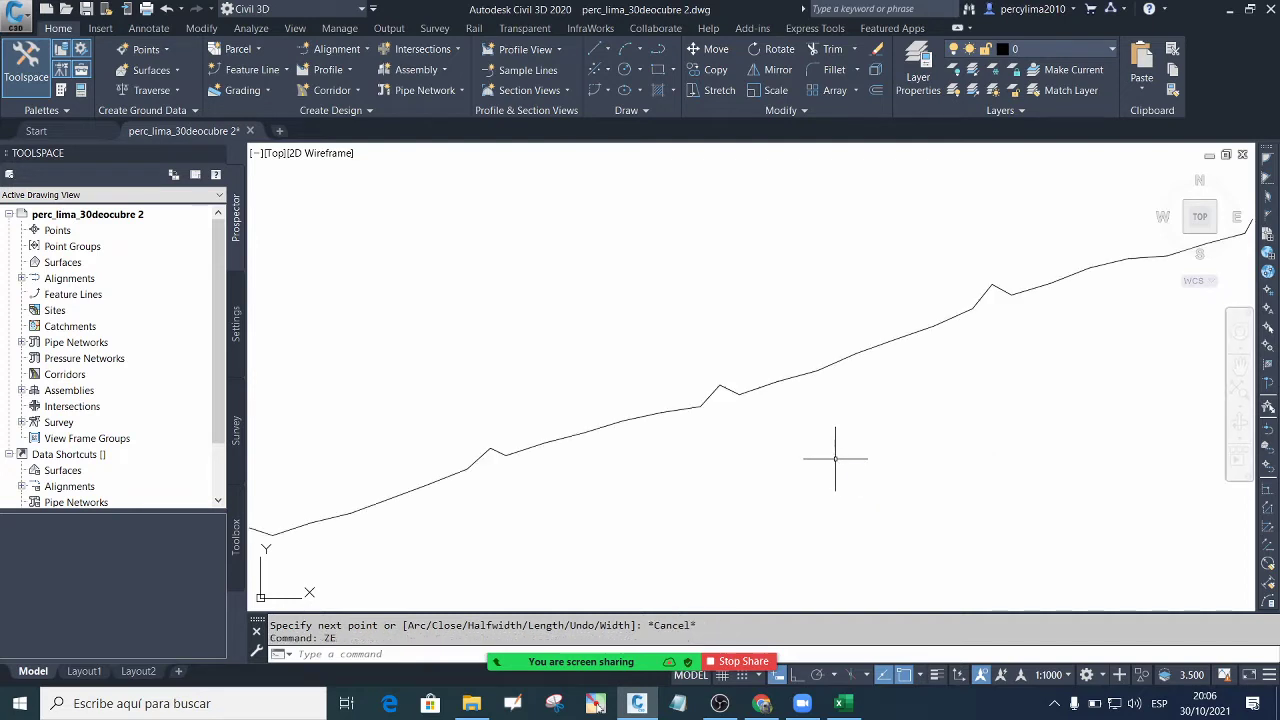
scroll(721, 395, down, 3)
scroll(721, 395, up, 3)
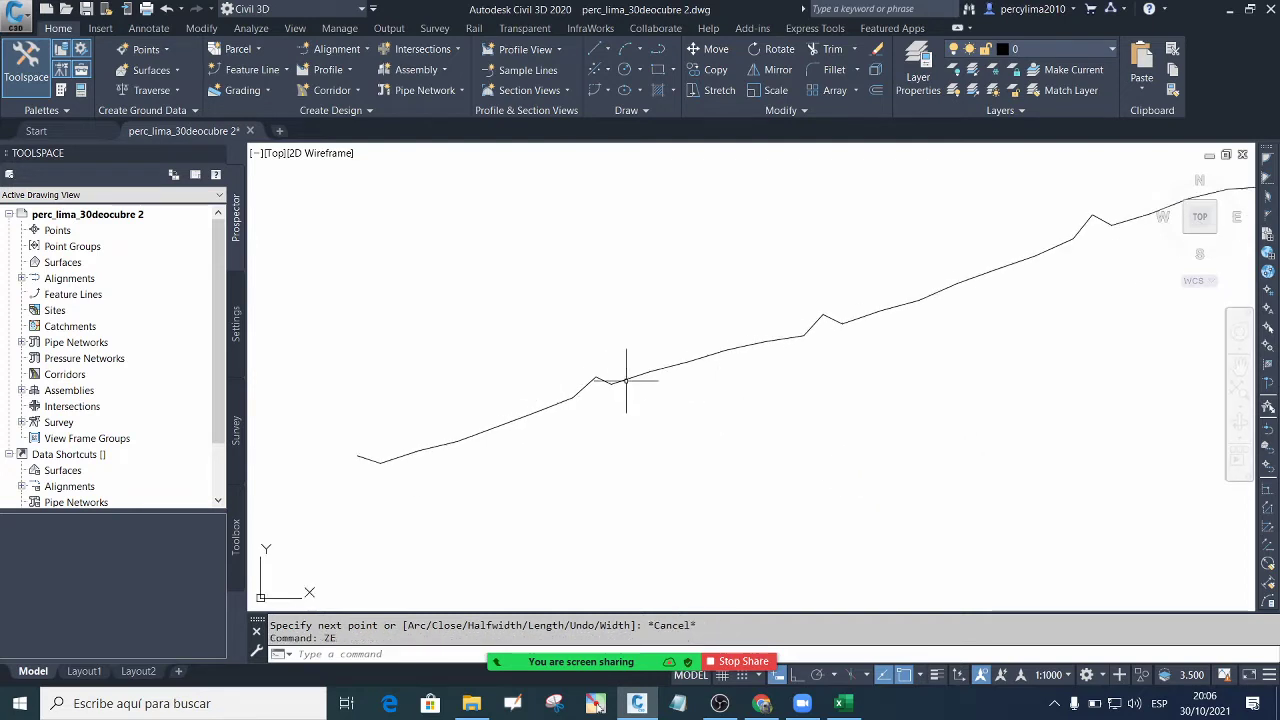
scroll(606, 402, down, 1)
scroll(606, 402, down, 2)
scroll(594, 400, up, 4)
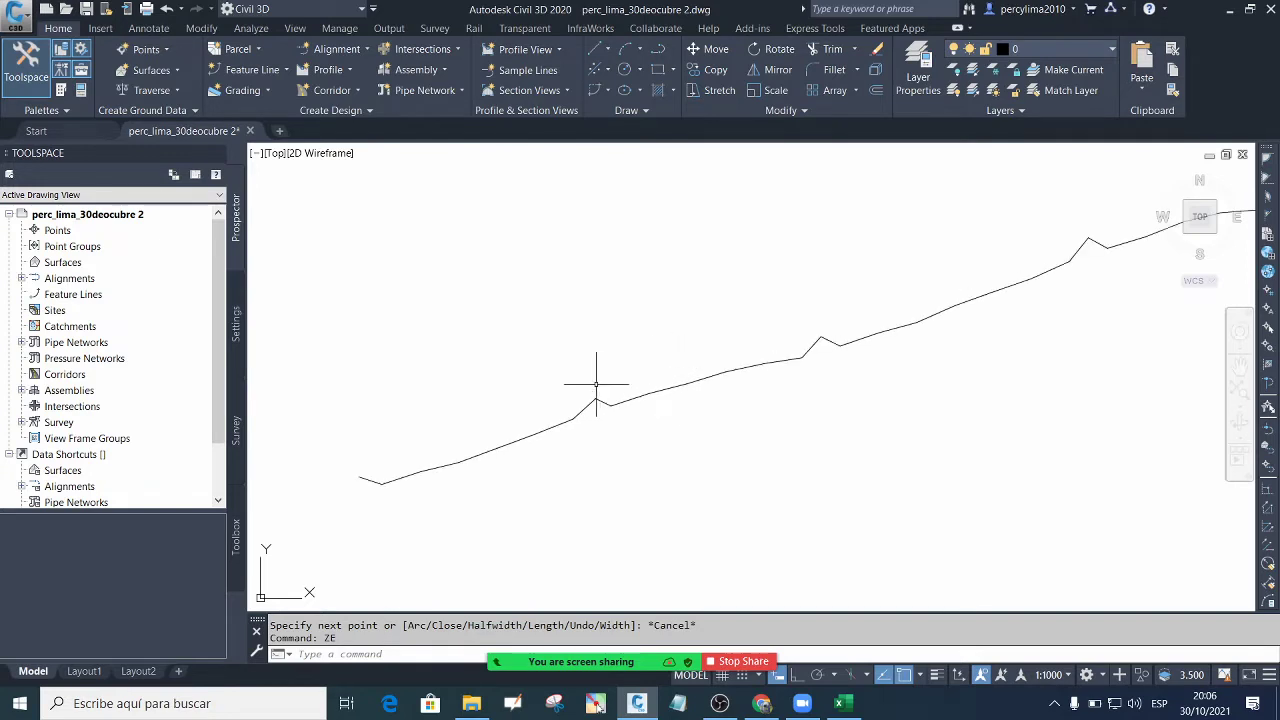
Load the perfil routine from the NIVELACION BZ folder with APPLOAD and close the application loader
text(APPLOAD)
key(Return)
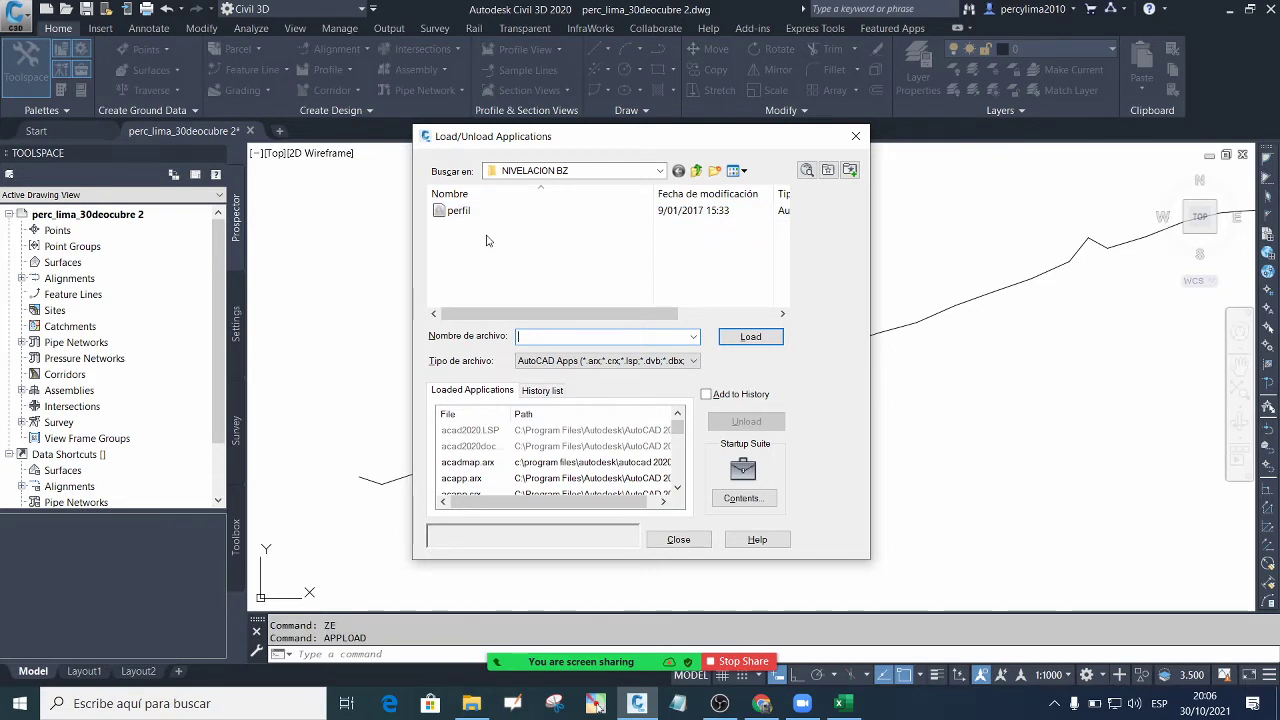
click(470, 211)
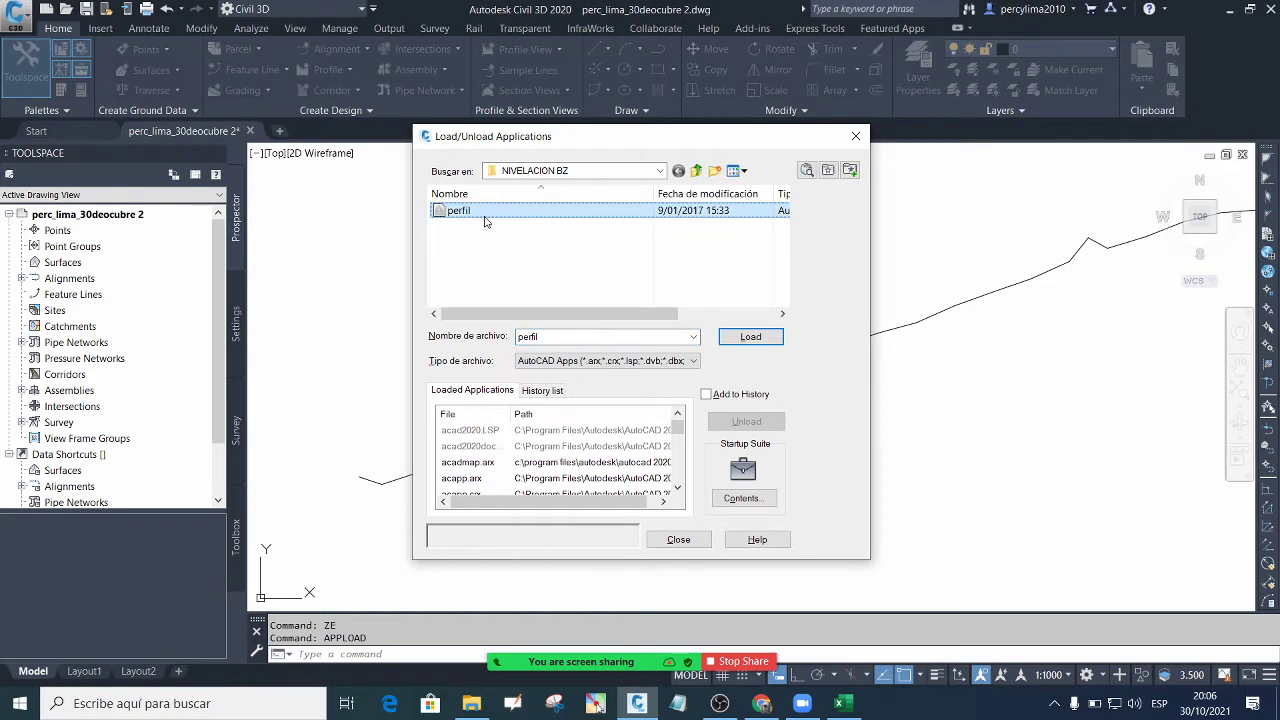
click(750, 337)
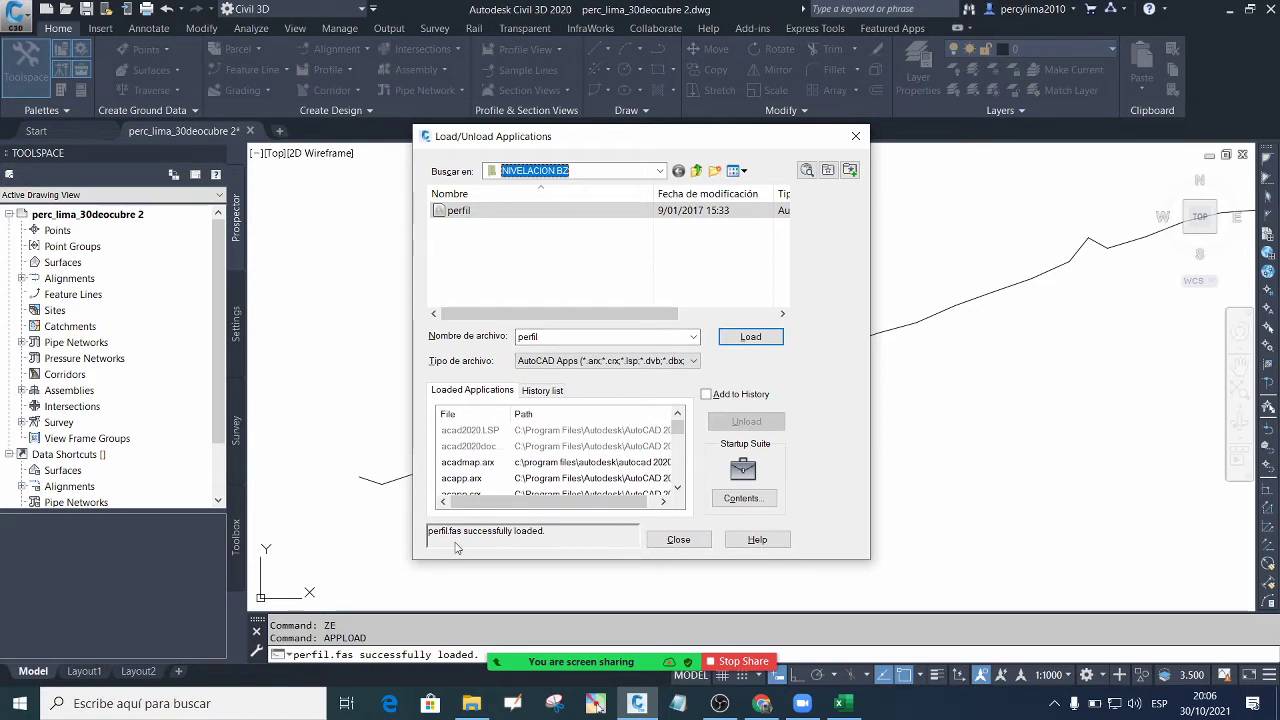
click(678, 540)
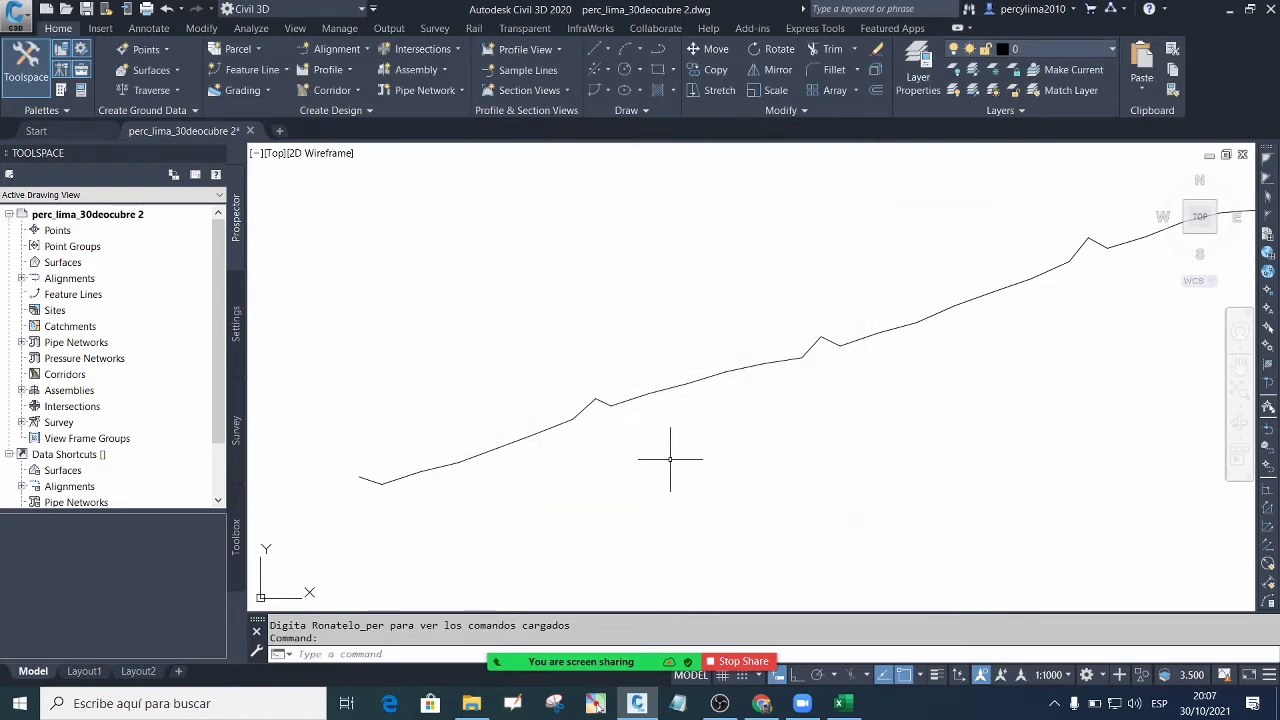
key(Escape)
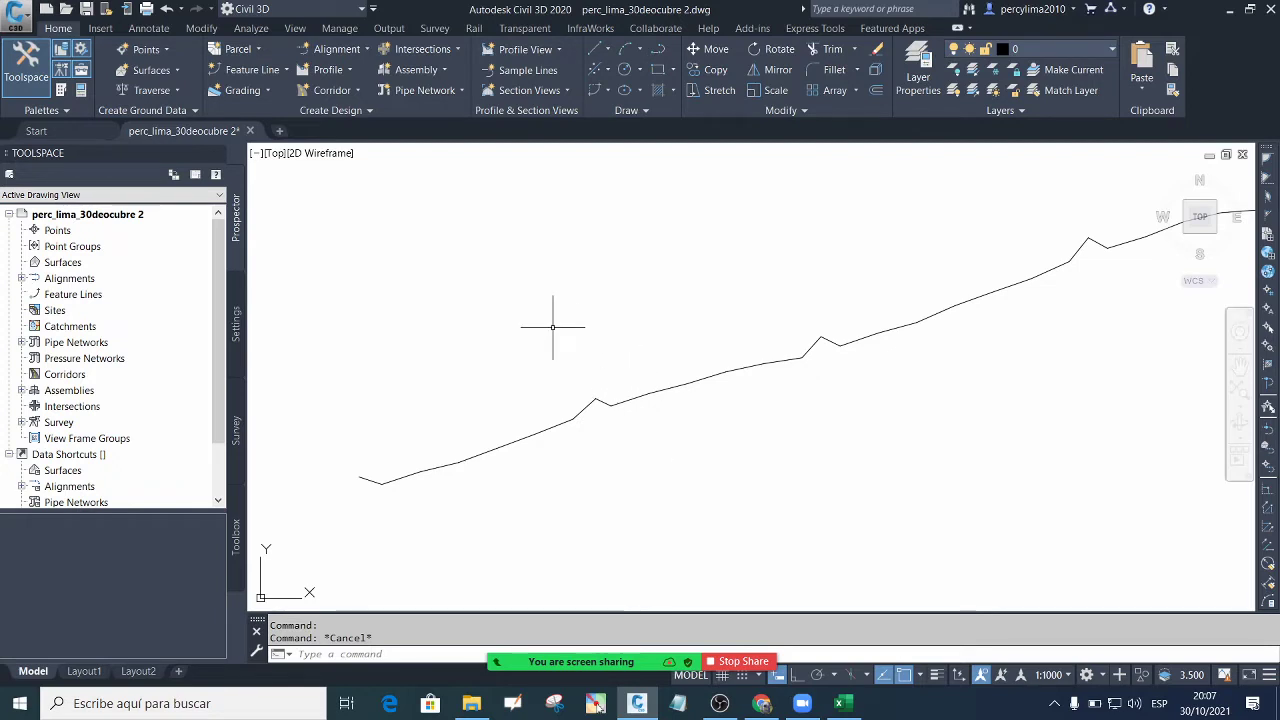
Run IDPER with the de Dibujo function, accepting 3 decimals and setting the horizontal scale to 1:1000 and the vertical scale to 1:100
text(ID)
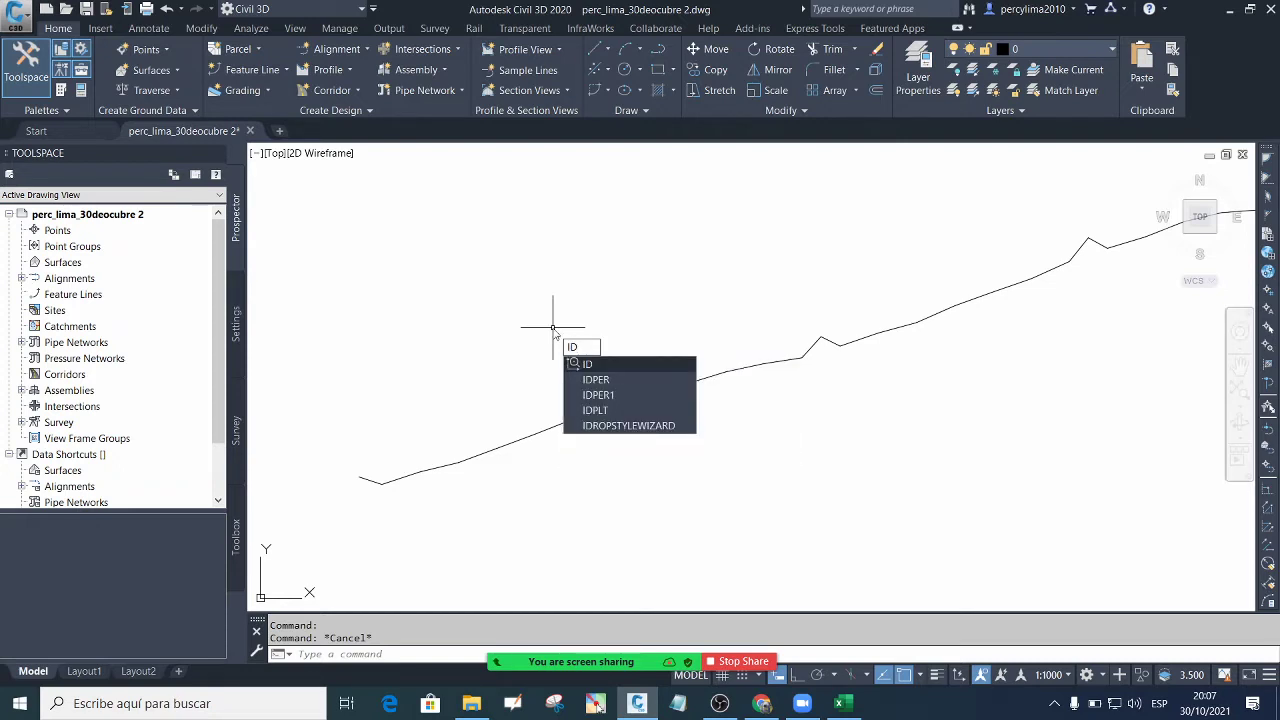
text(P)
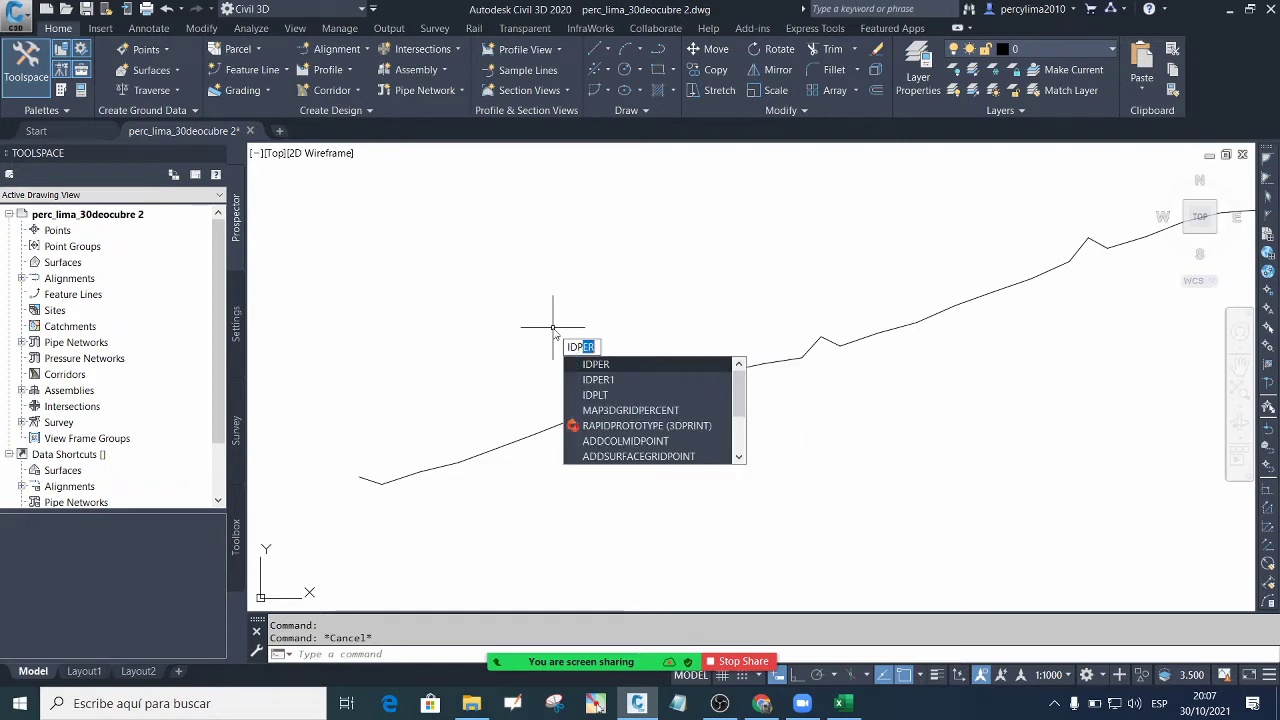
click(595, 365)
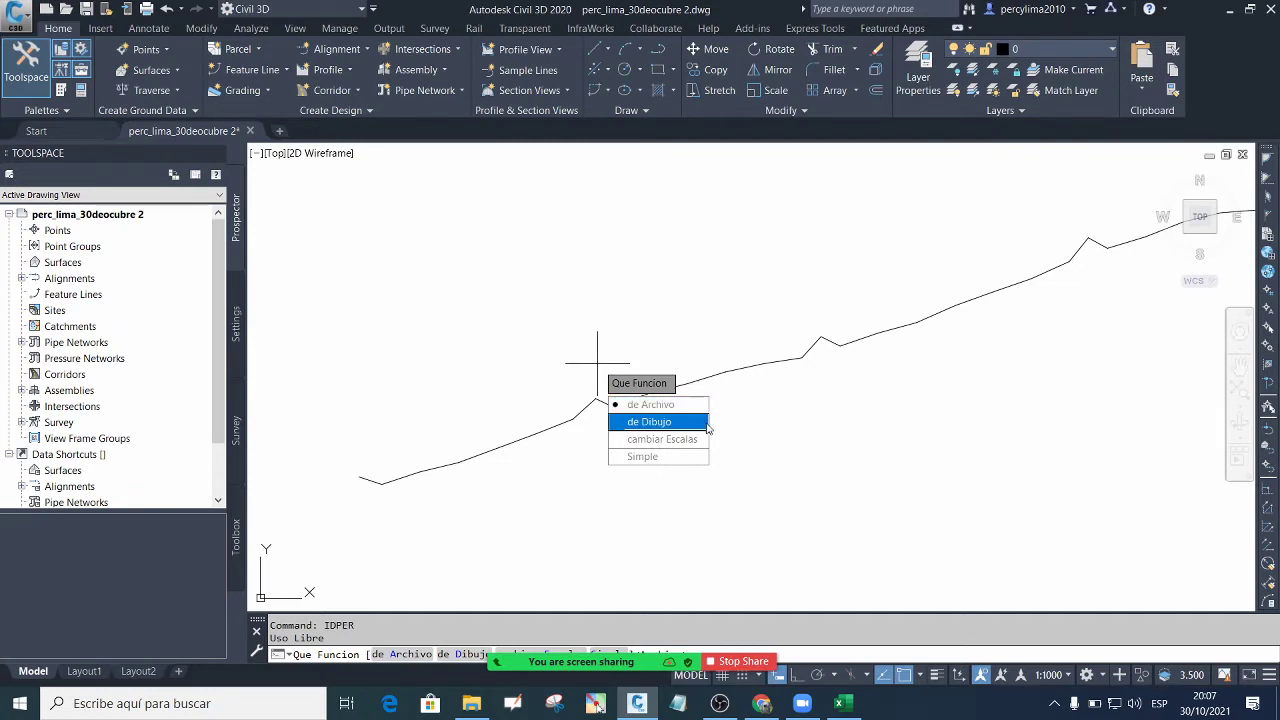
click(707, 428)
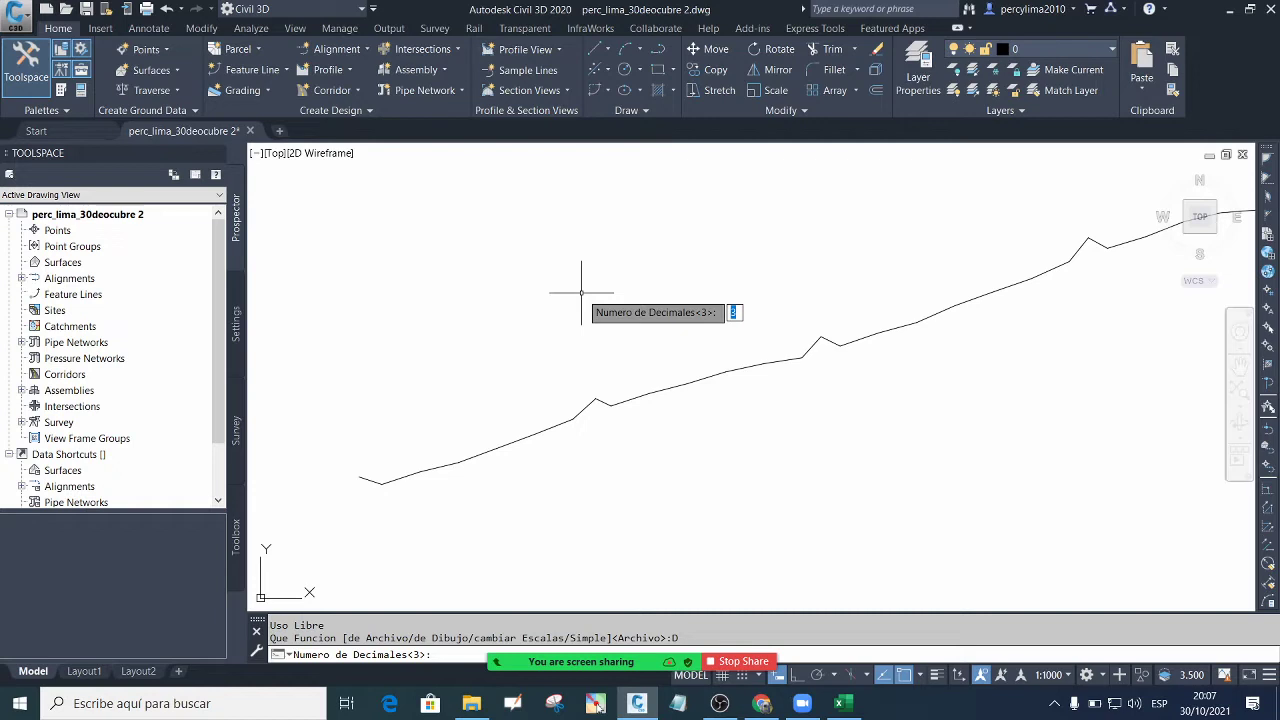
key(Return)
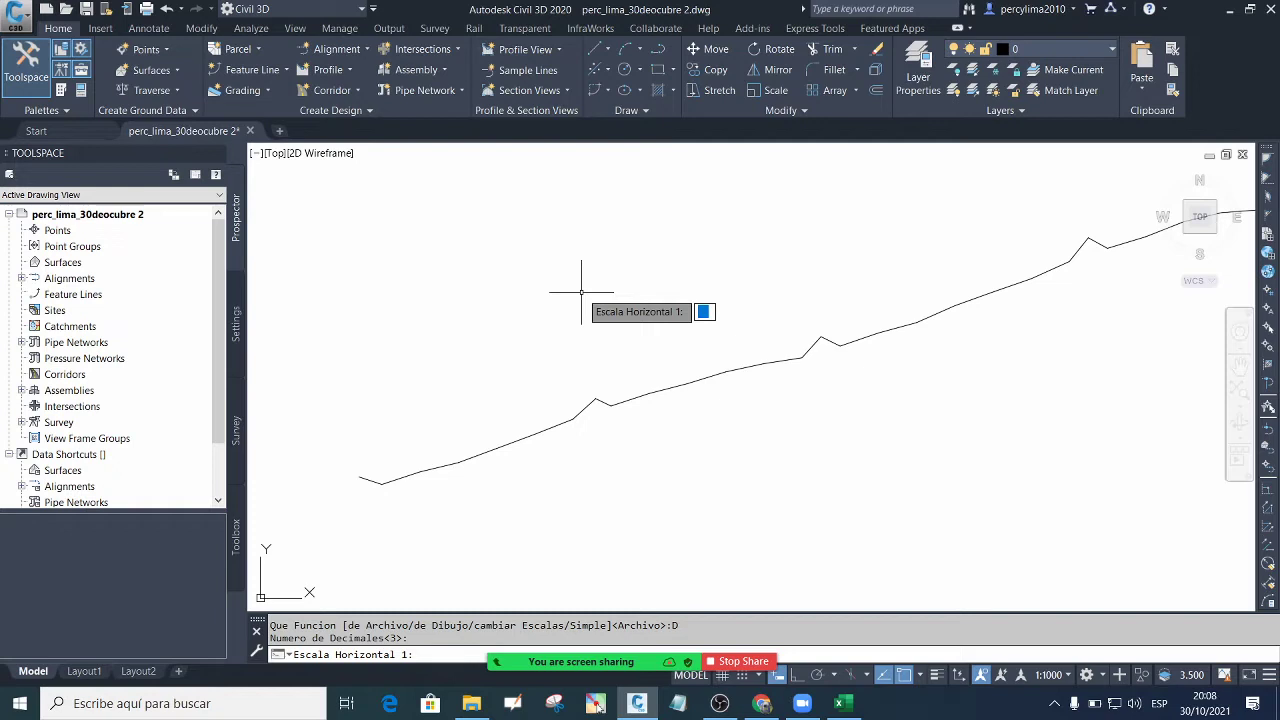
text(7)
text(000)
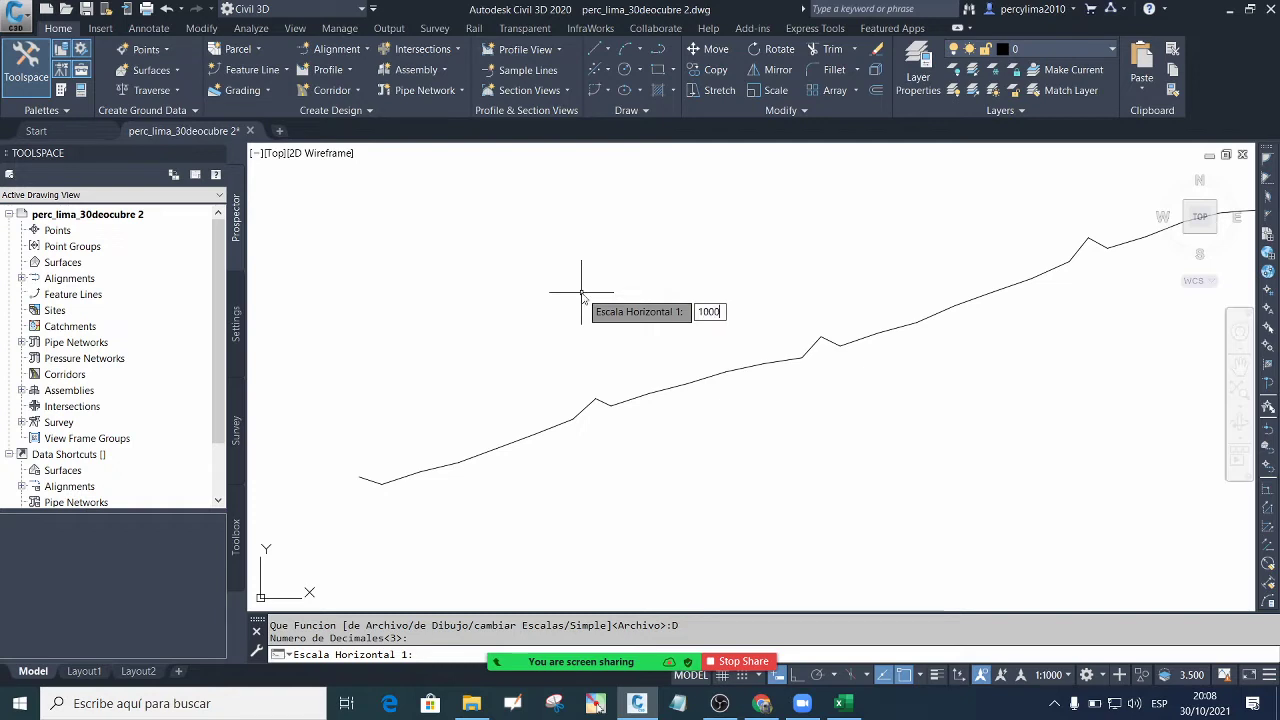
key(Return)
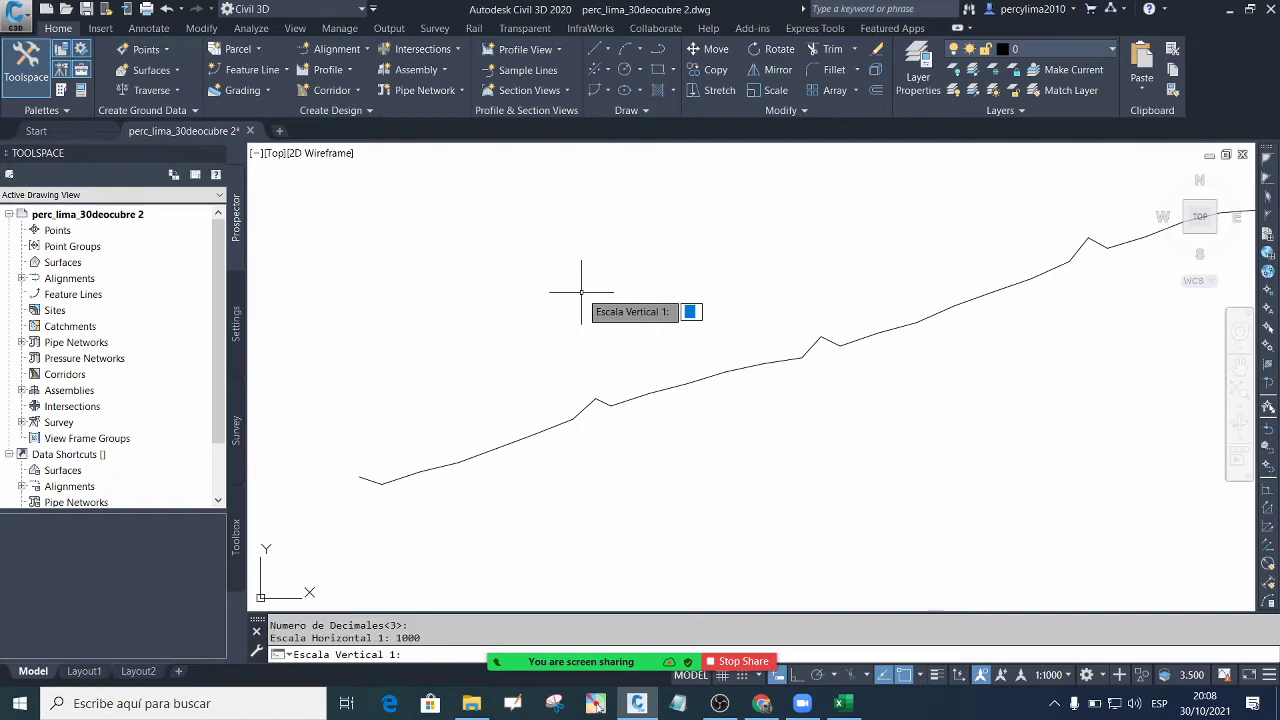
text(100)
key(Return)
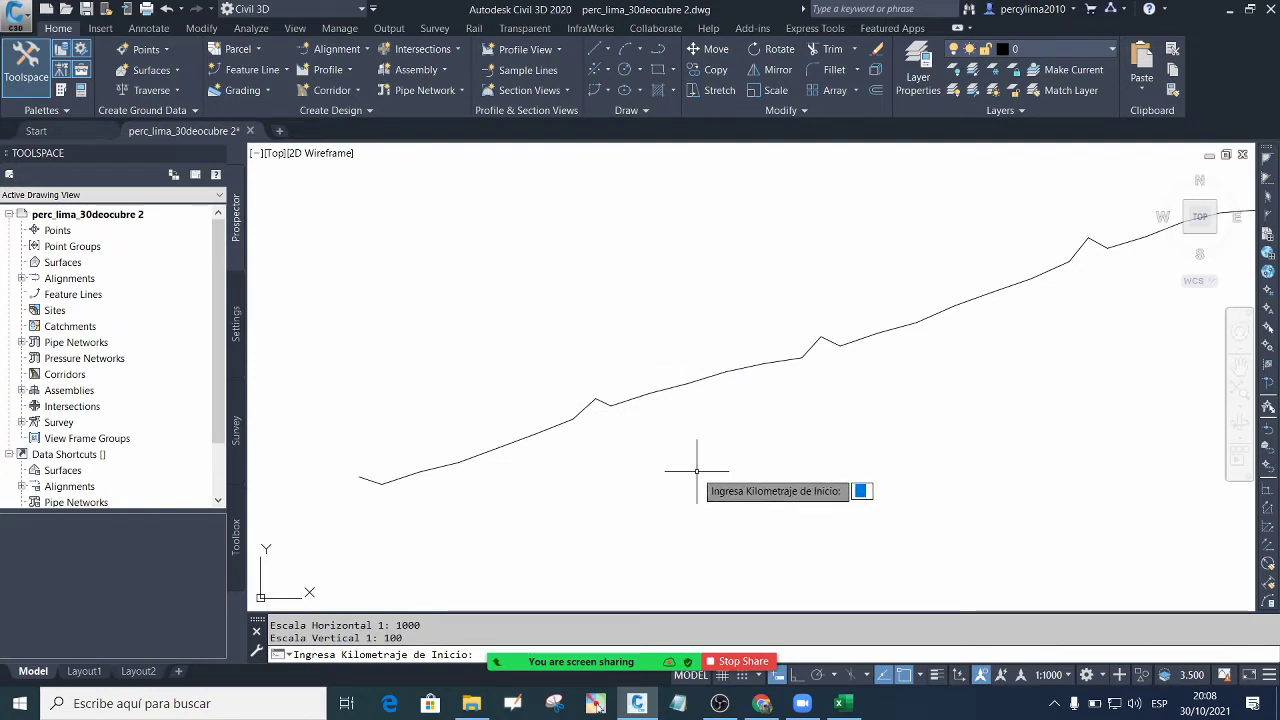
Check the first chainage on sheet BZs in Excel, return to Civil 3D and set the profile's starting chainage to 824
click(843, 704)
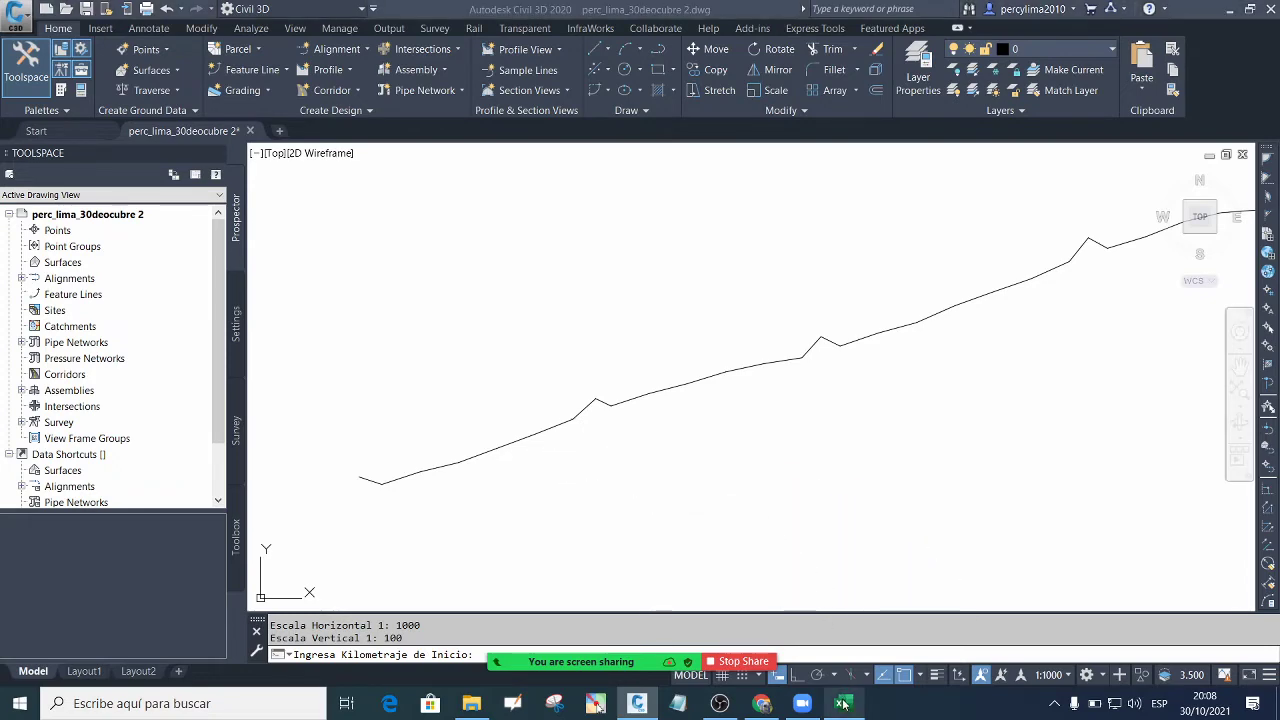
scroll(648, 491, up, 4)
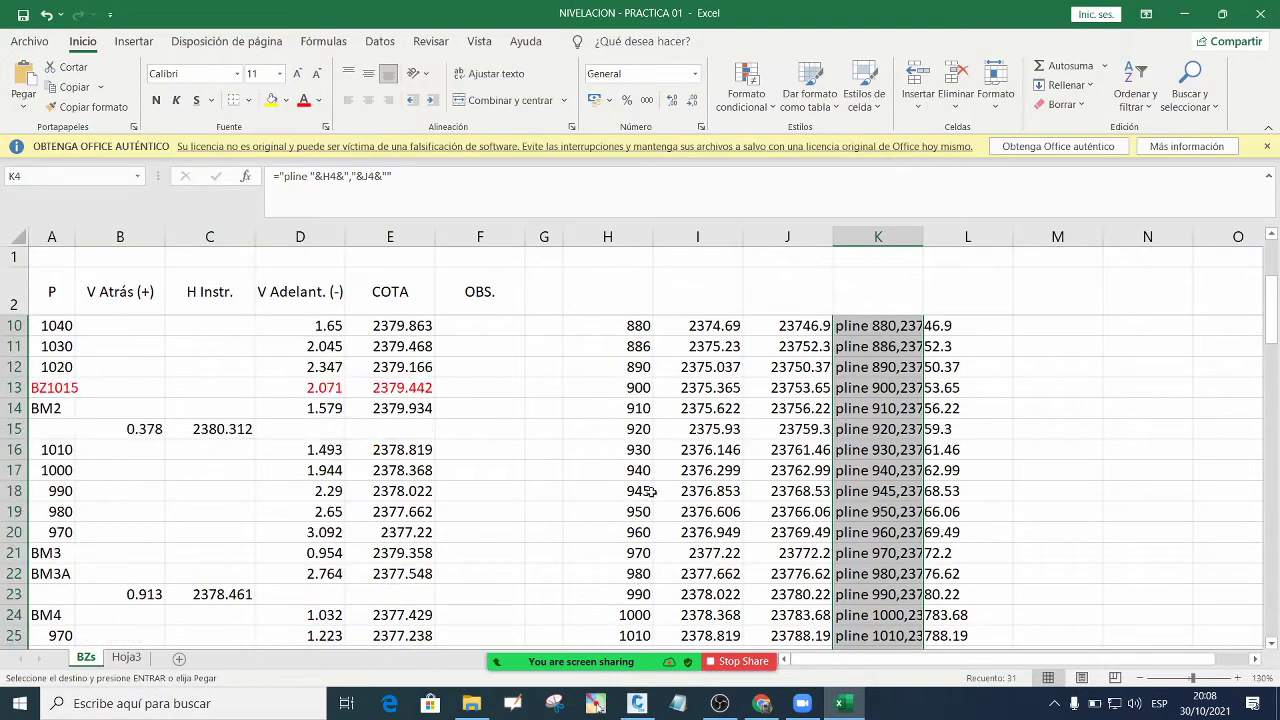
scroll(648, 491, up, 2)
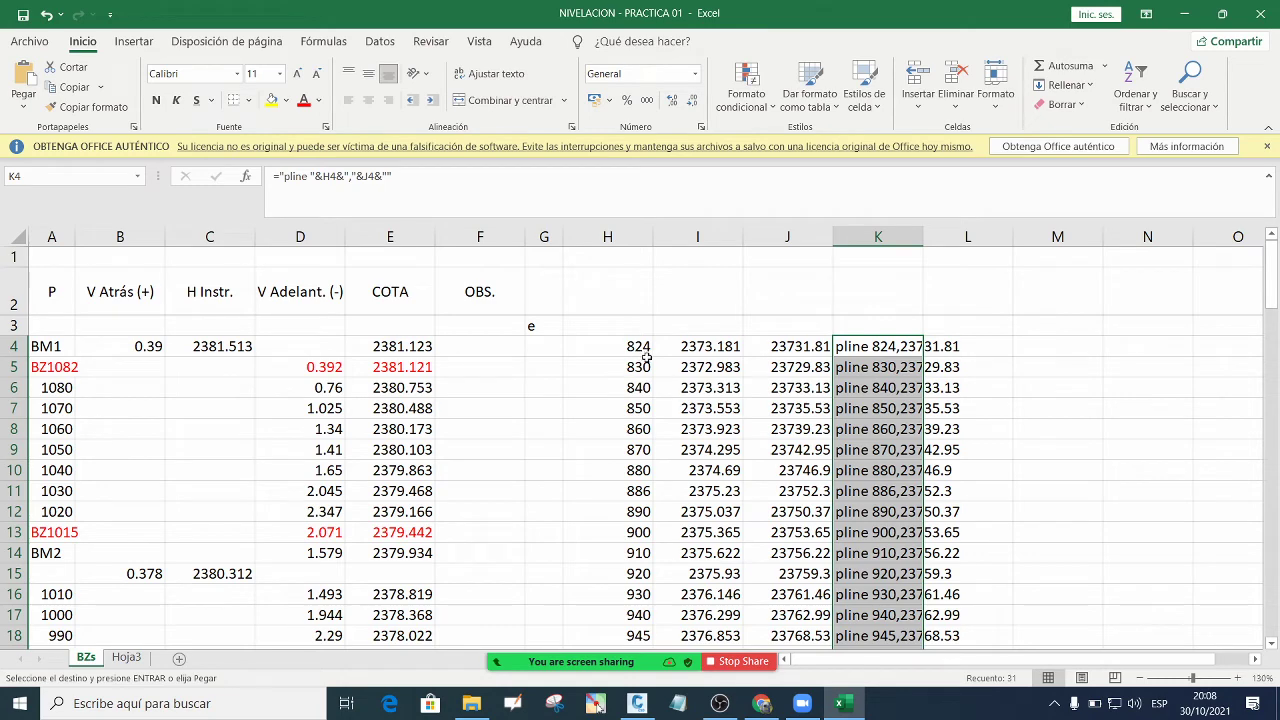
click(1184, 14)
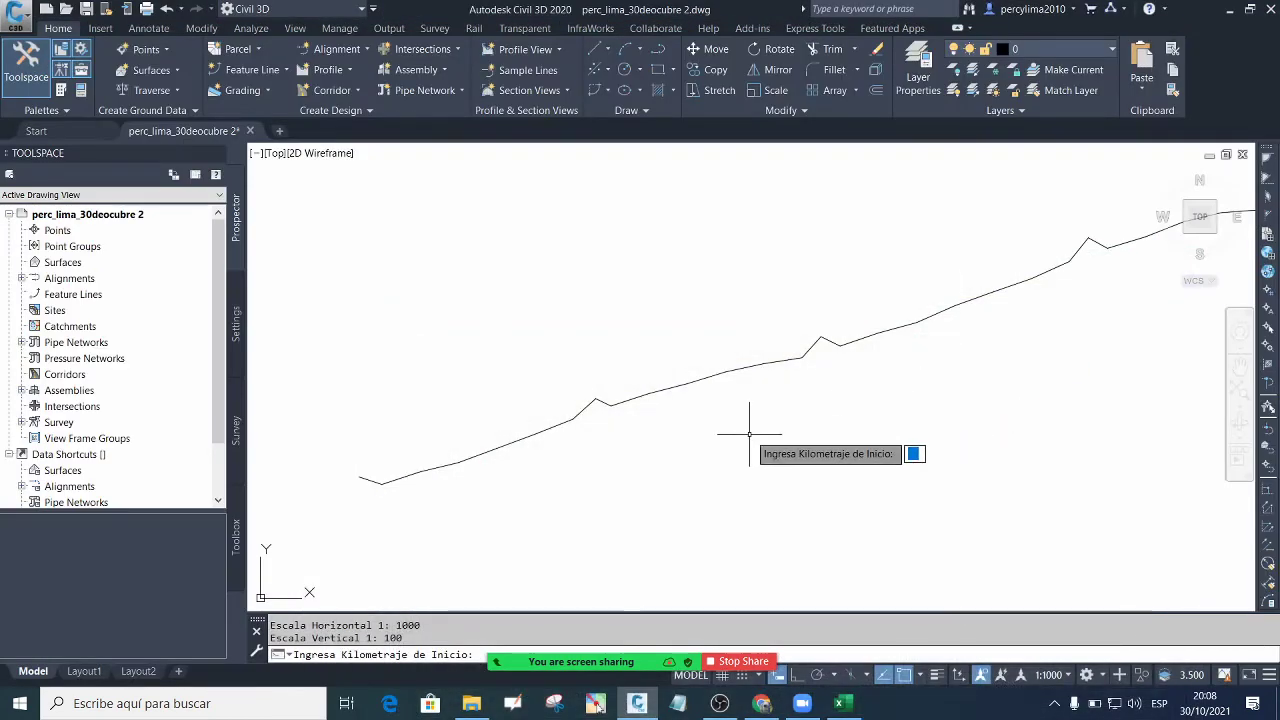
text(824)
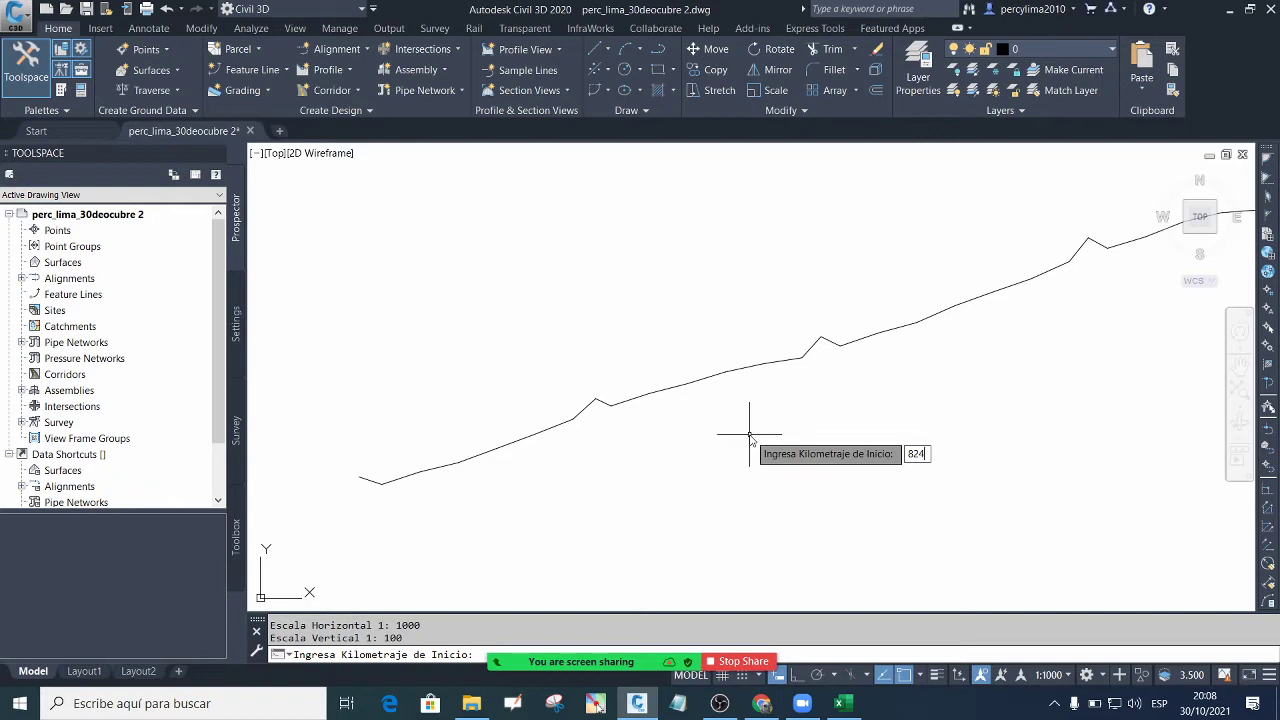
key(Return)
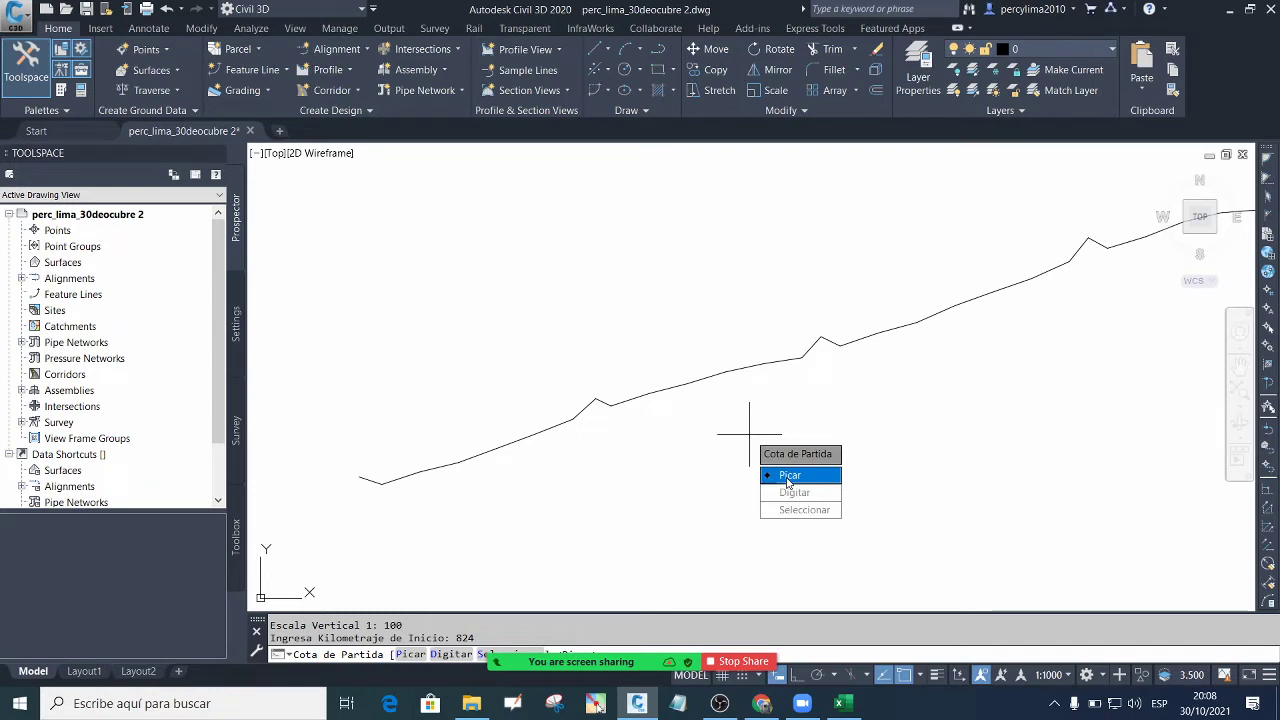
Use Picar to take the starting elevation and terrain start at the ground line's first endpoint, and select the polyline as the terrain
click(788, 476)
scroll(300, 491, up, 5)
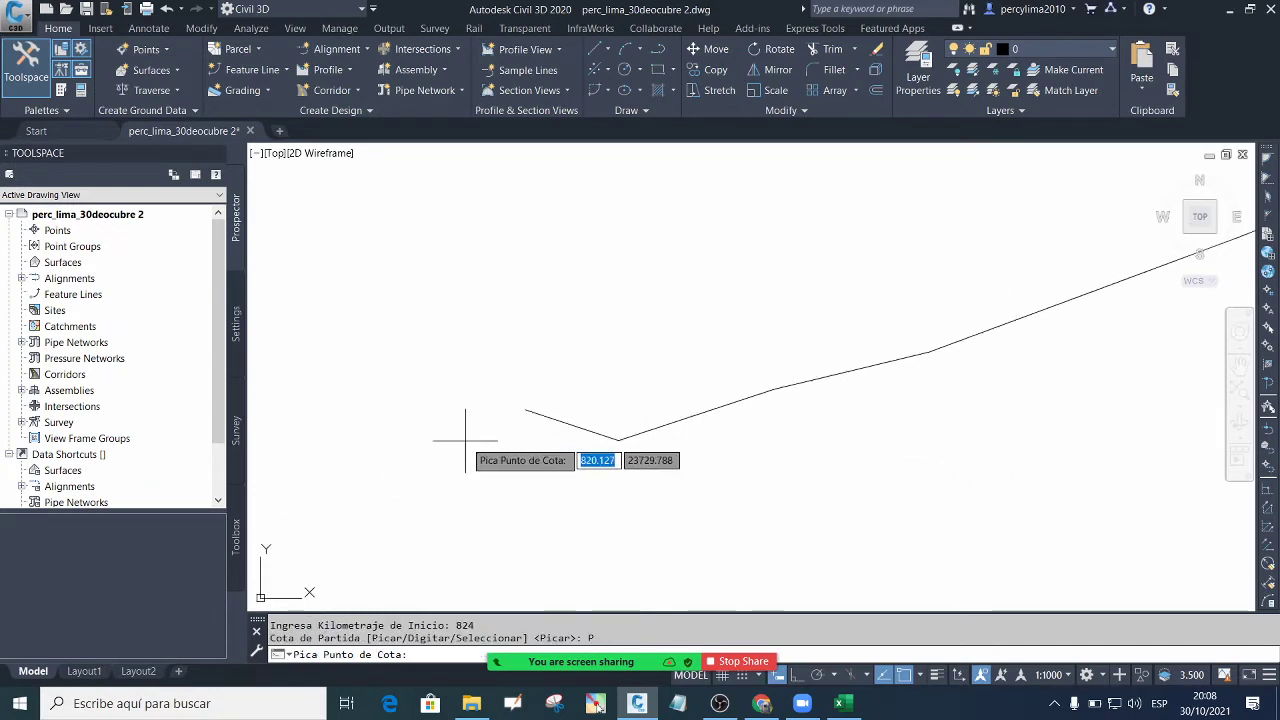
scroll(540, 400, up, 2)
click(560, 391)
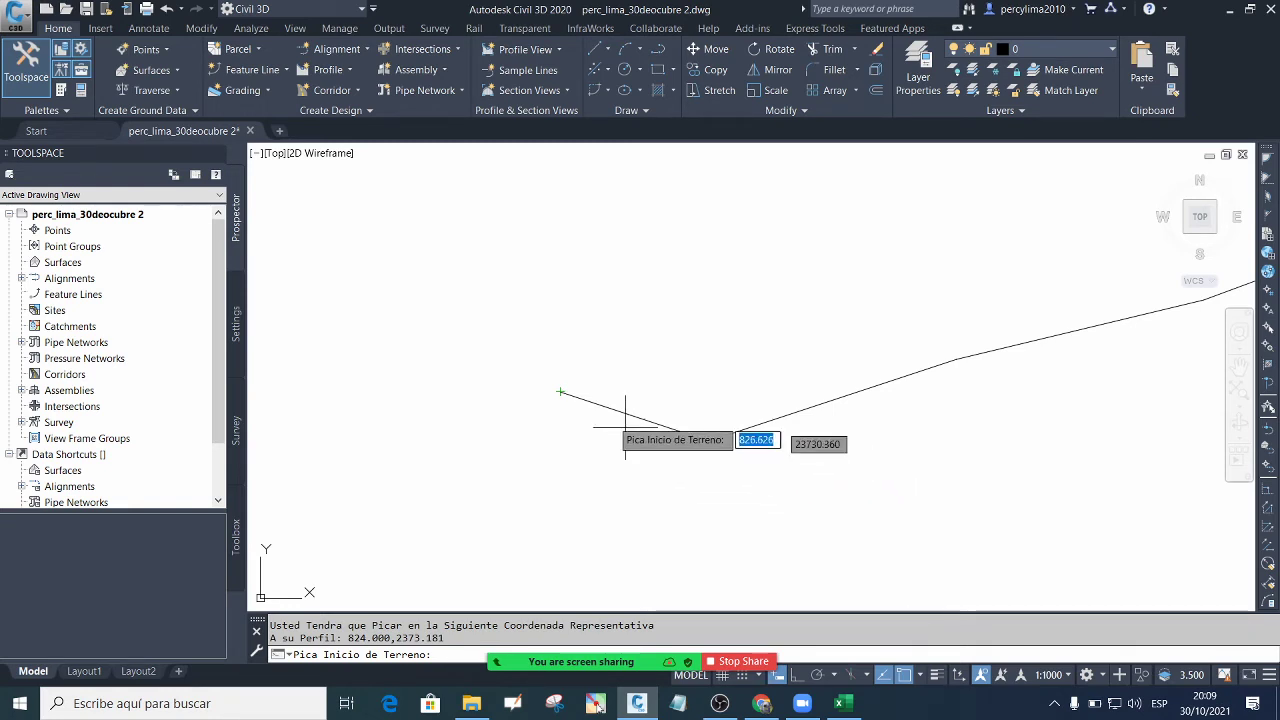
scroll(612, 432, up, 6)
click(478, 335)
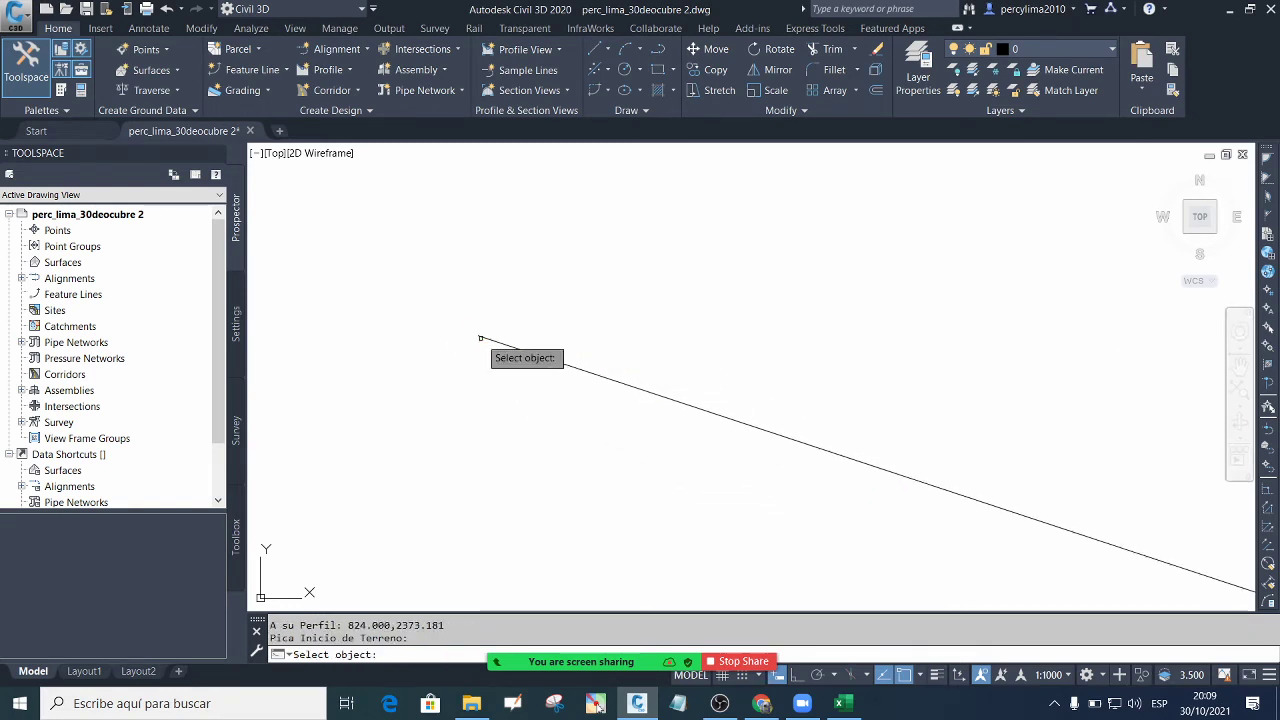
scroll(590, 345, down, 5)
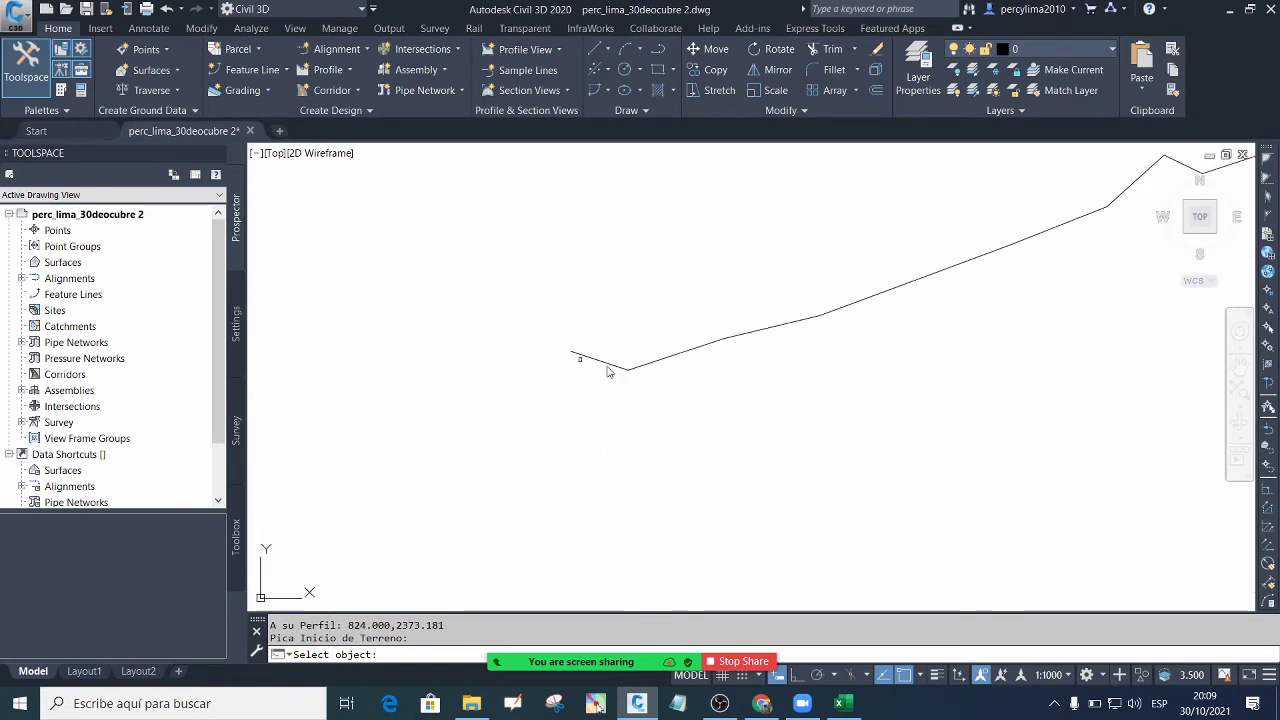
scroll(720, 343, up, 2)
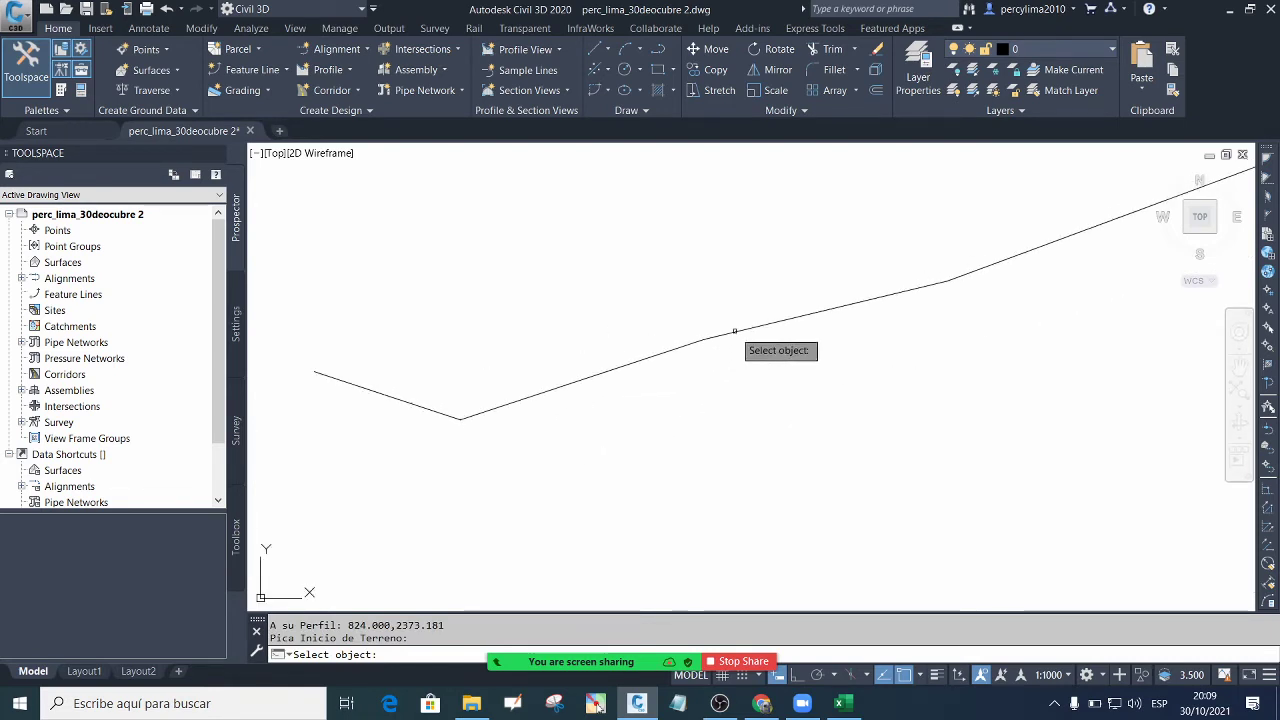
click(735, 330)
scroll(701, 329, down, 4)
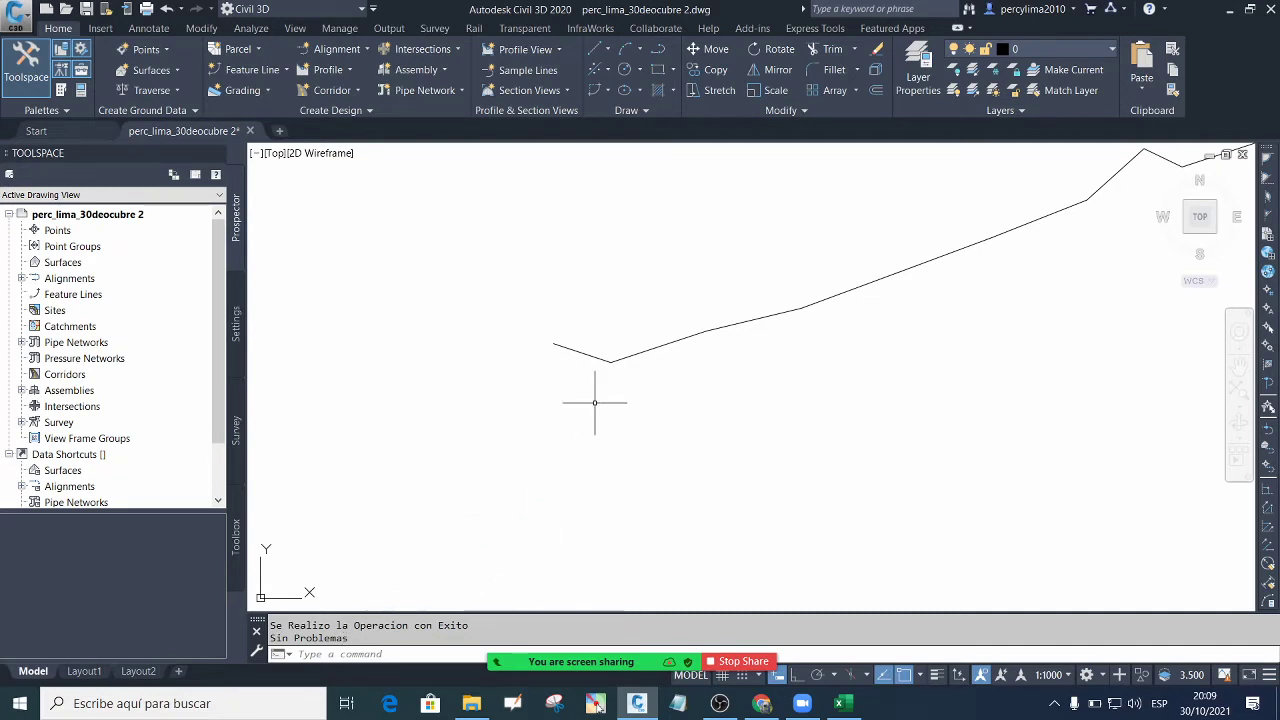
Generate the longitudinal profile and its data table with the RAP command, using the Carretera and Real options
scroll(594, 402, down, 5)
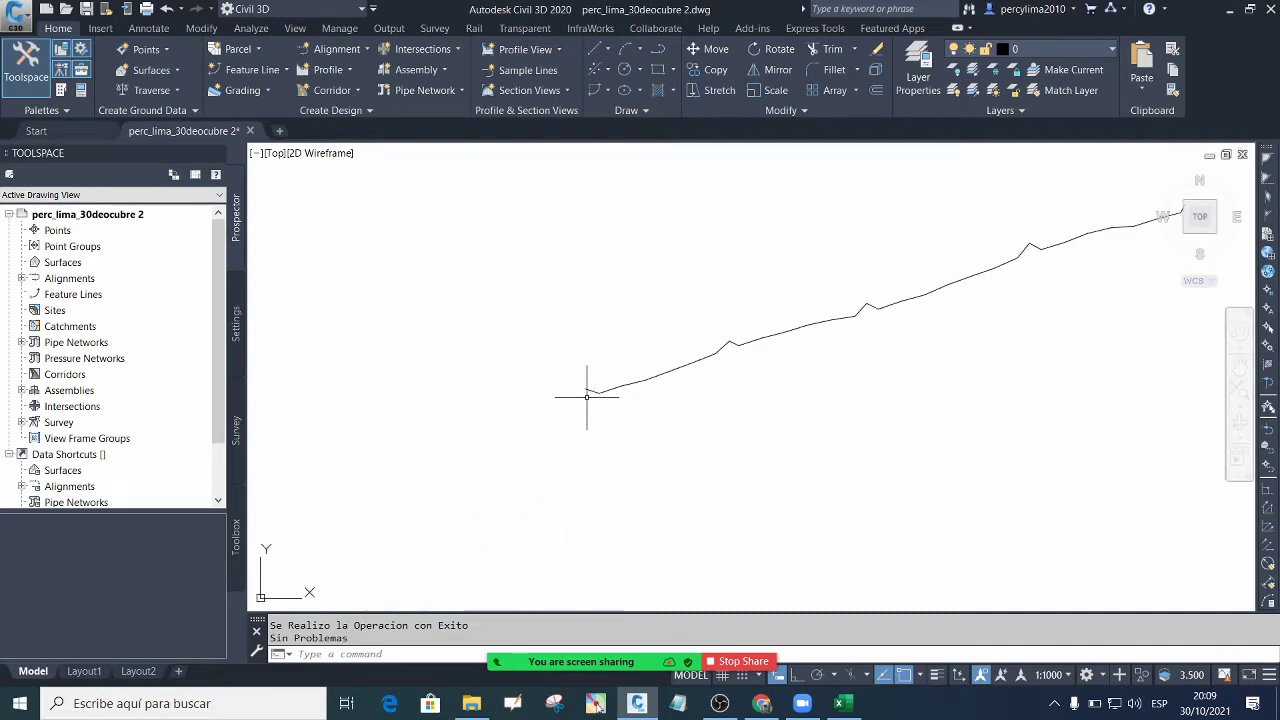
scroll(694, 386, up, 2)
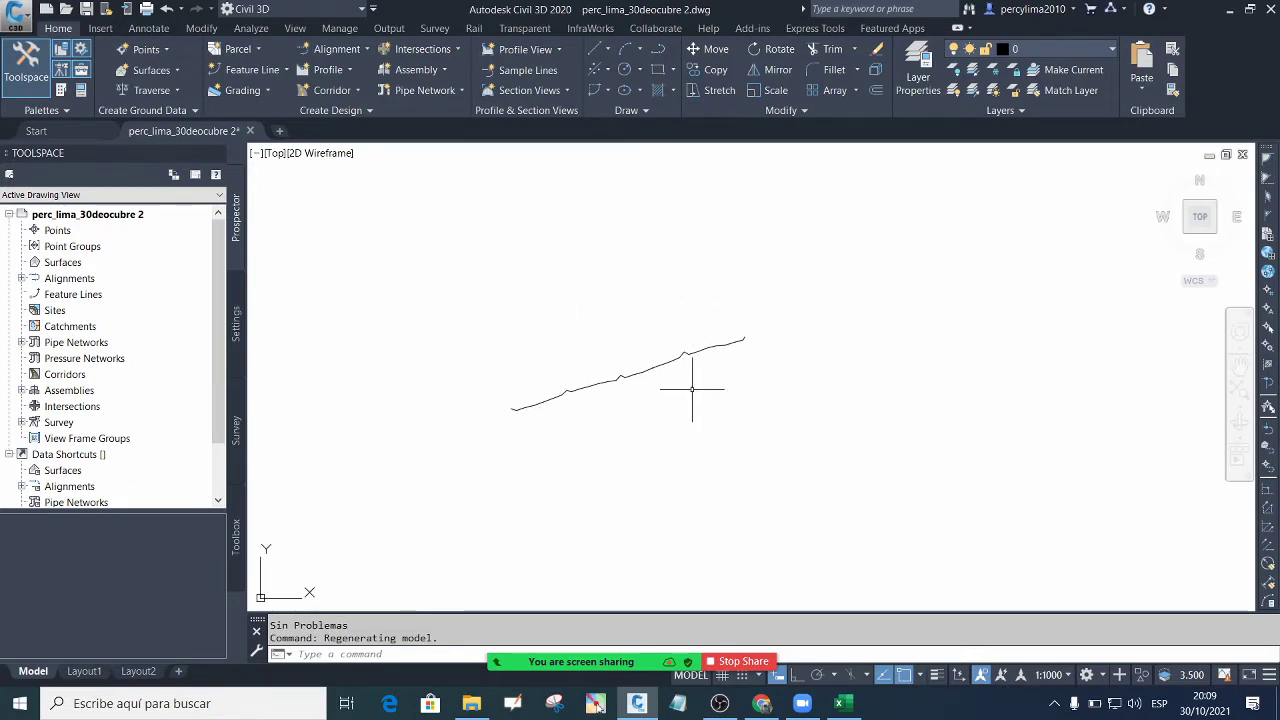
scroll(543, 443, up, 4)
scroll(557, 443, down, 2)
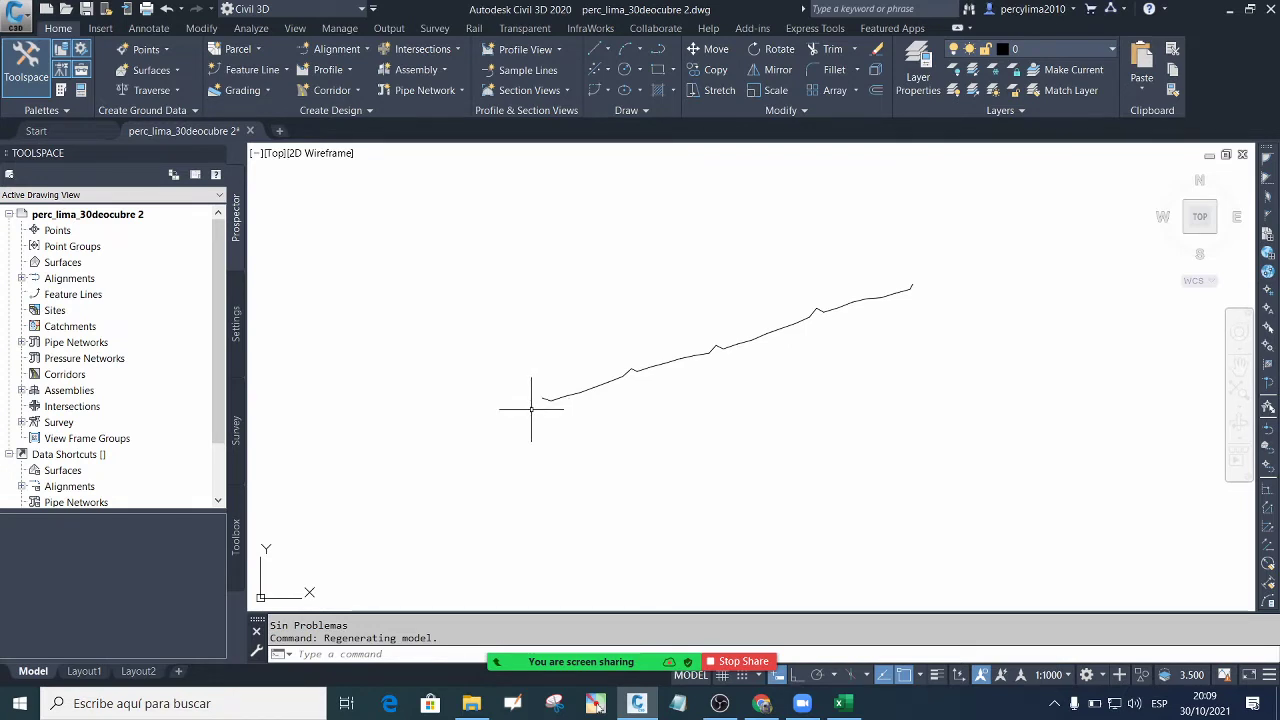
scroll(563, 395, up, 2)
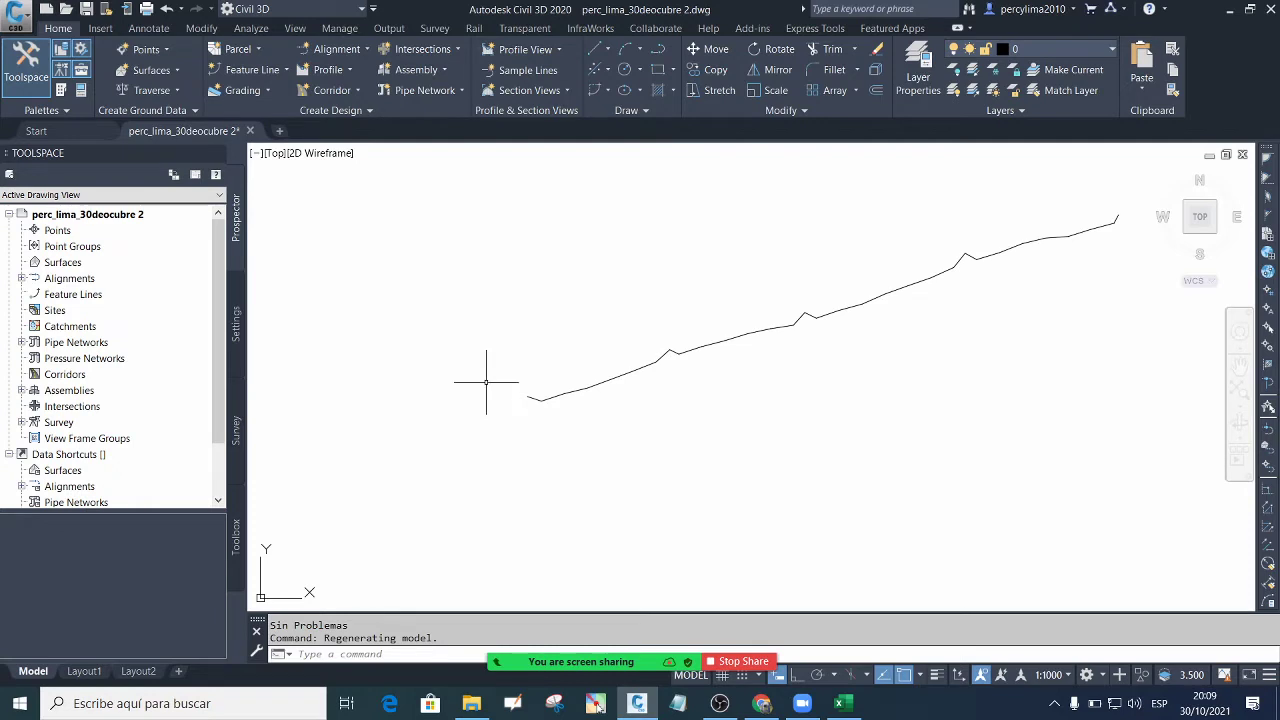
scroll(603, 400, up, 1)
scroll(549, 400, down, 5)
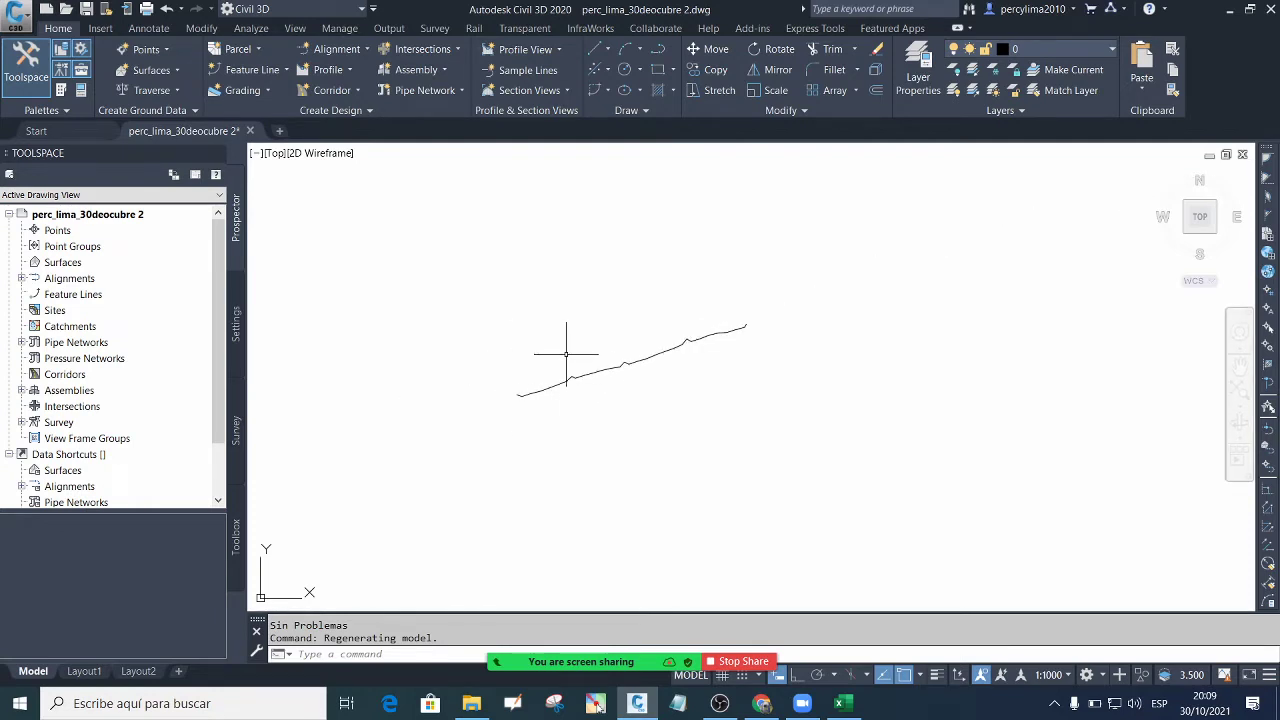
scroll(566, 353, up, 4)
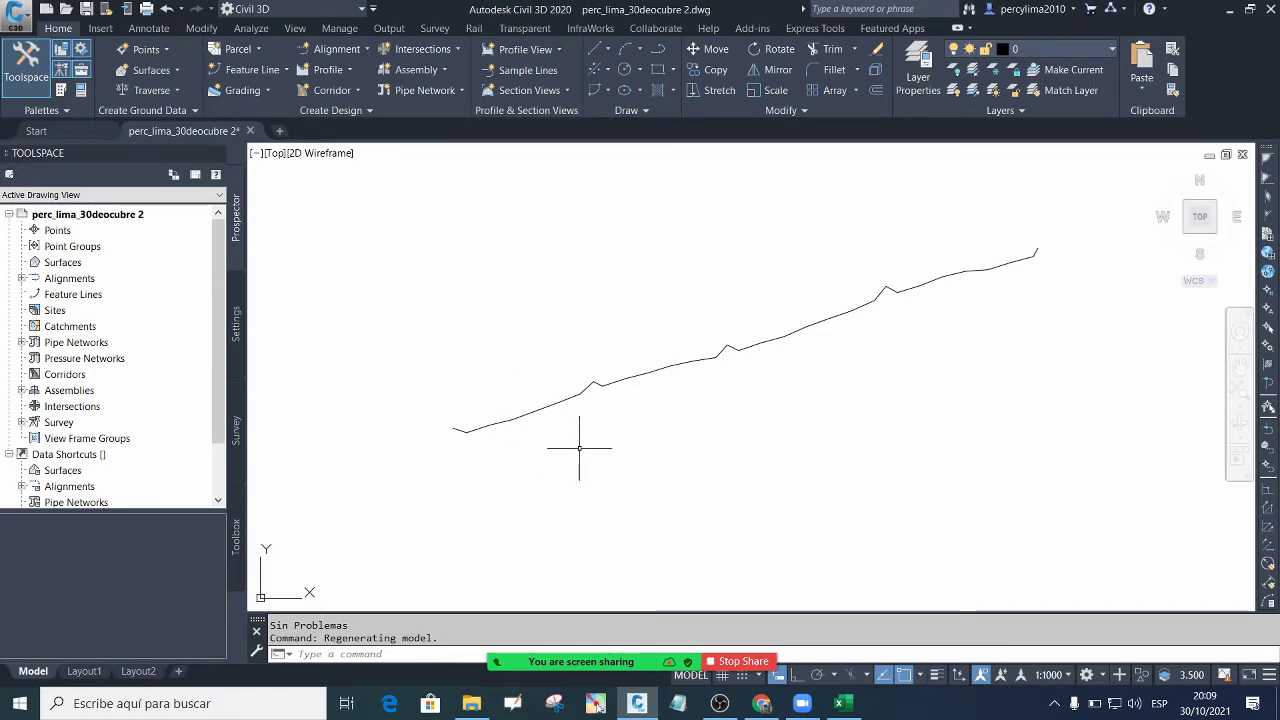
text(RA)
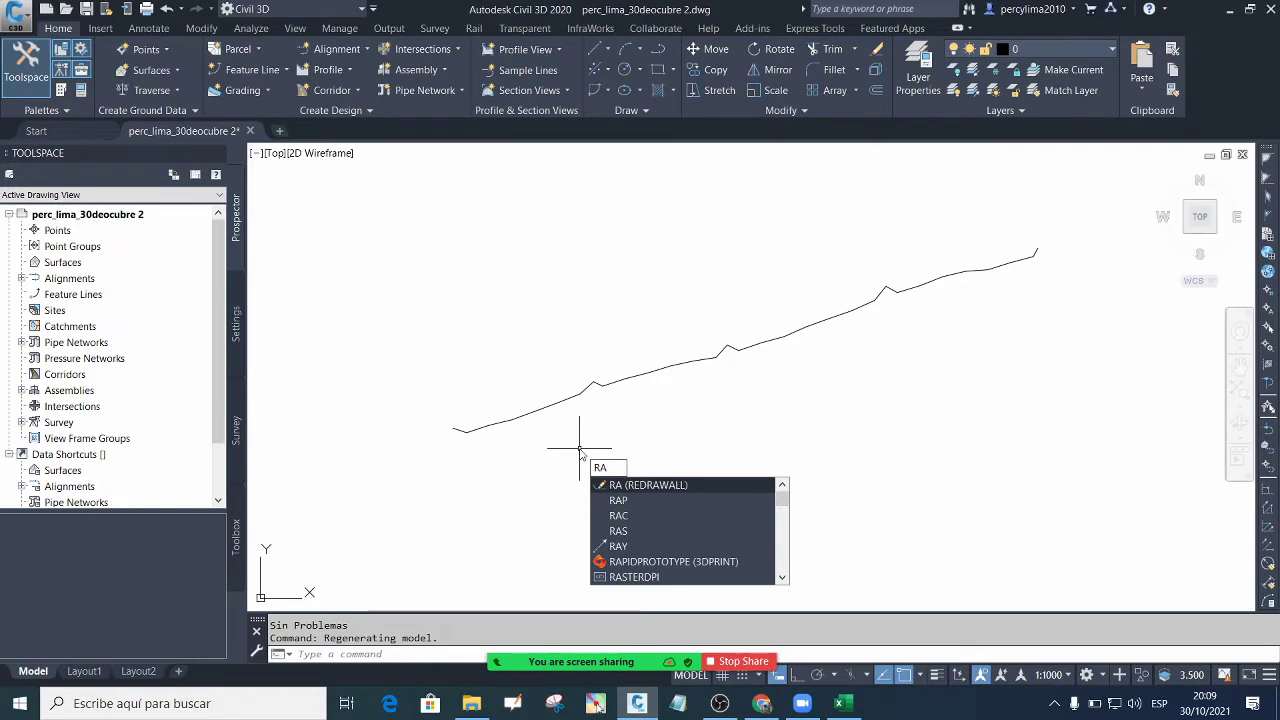
click(657, 503)
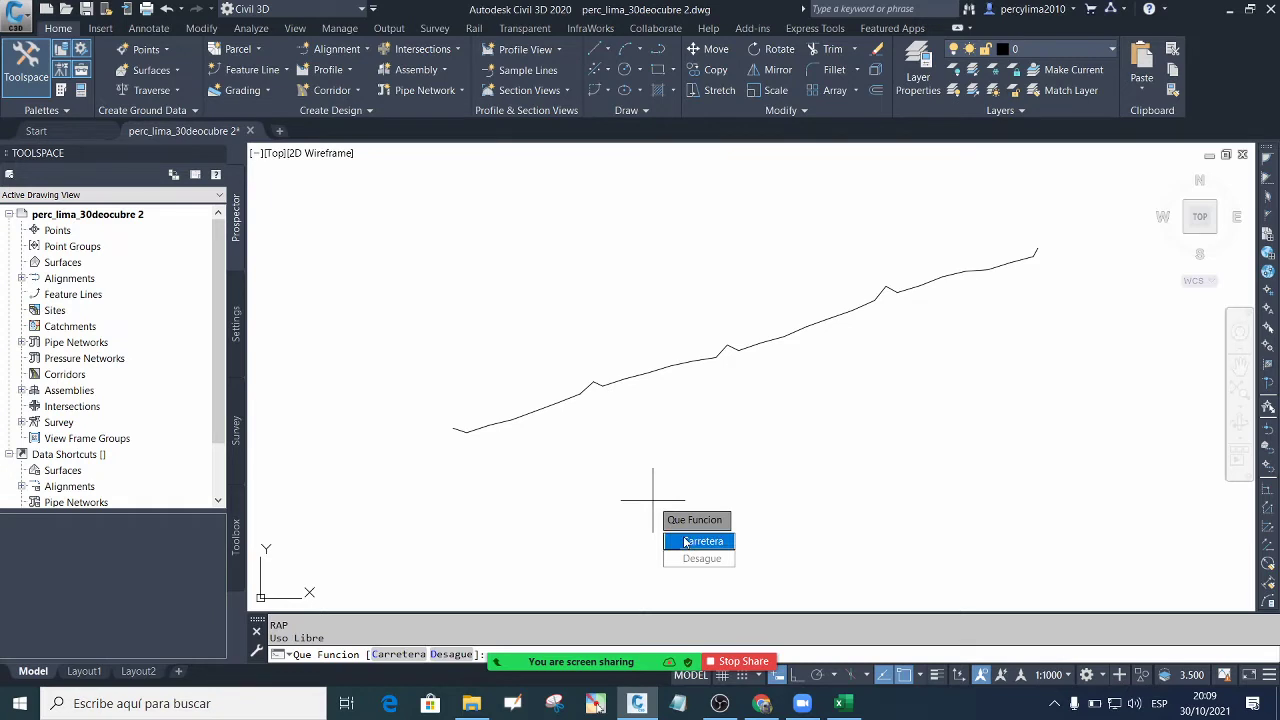
click(698, 541)
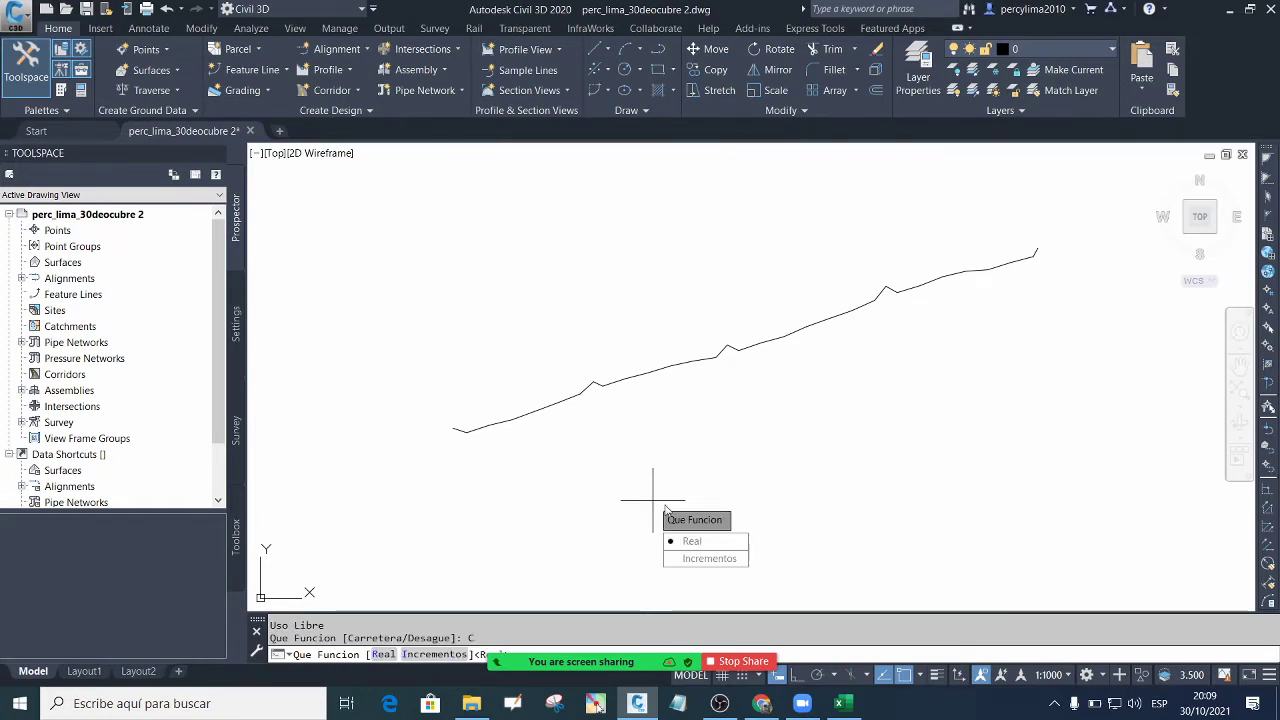
click(692, 541)
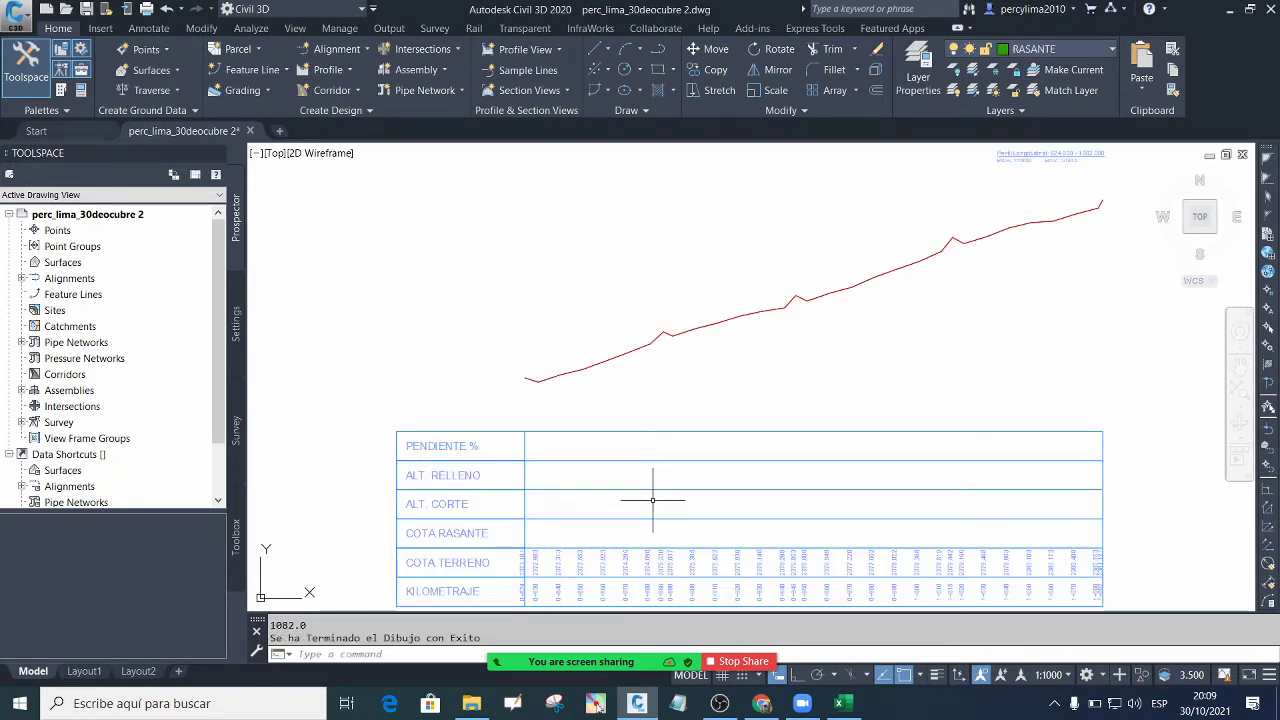
Examine the KILOMETRAJE and COTA TERRENO values at the start of the generated profile table
scroll(611, 390, down, 4)
scroll(589, 510, up, 6)
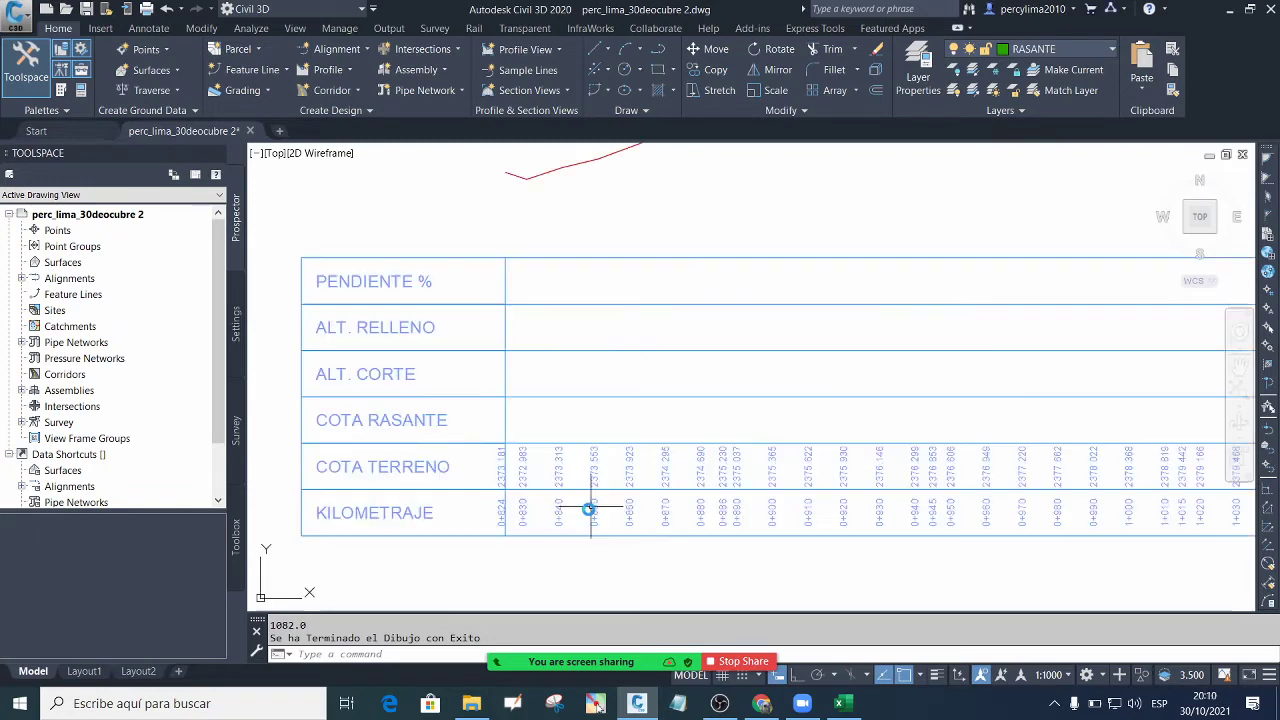
scroll(420, 330, up, 4)
scroll(500, 235, down, 4)
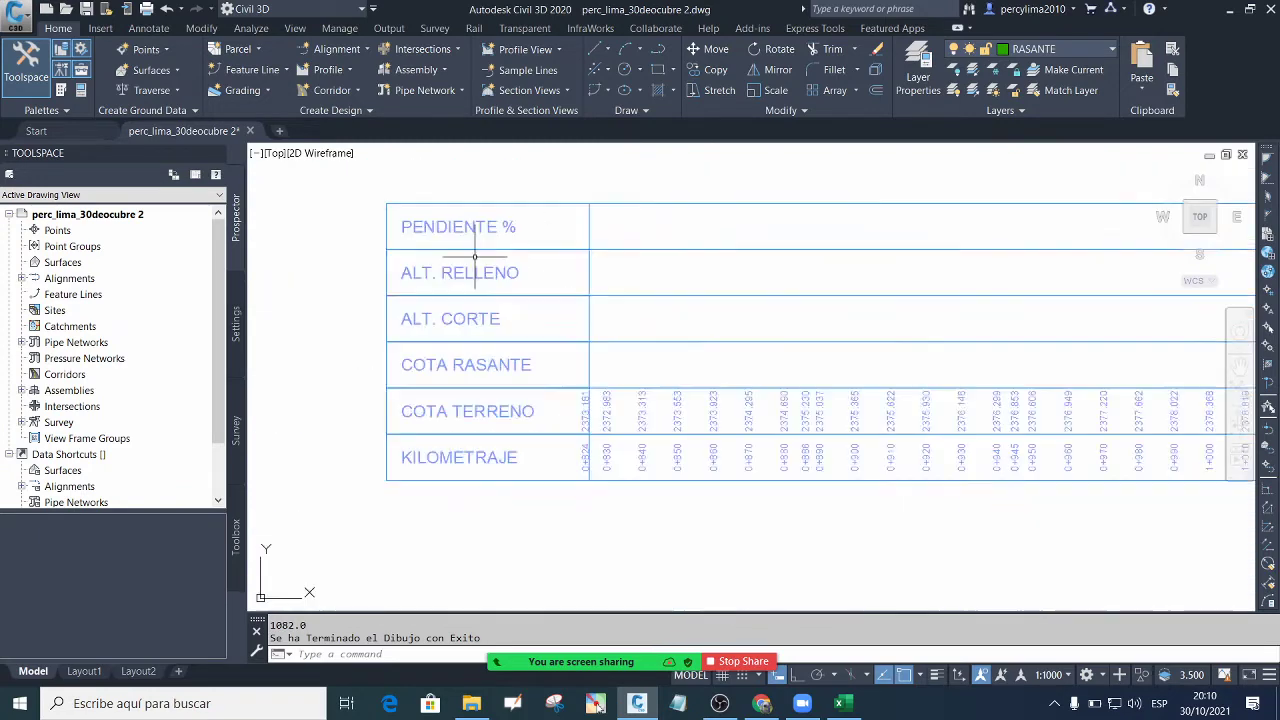
scroll(557, 411, down, 2)
scroll(569, 400, up, 5)
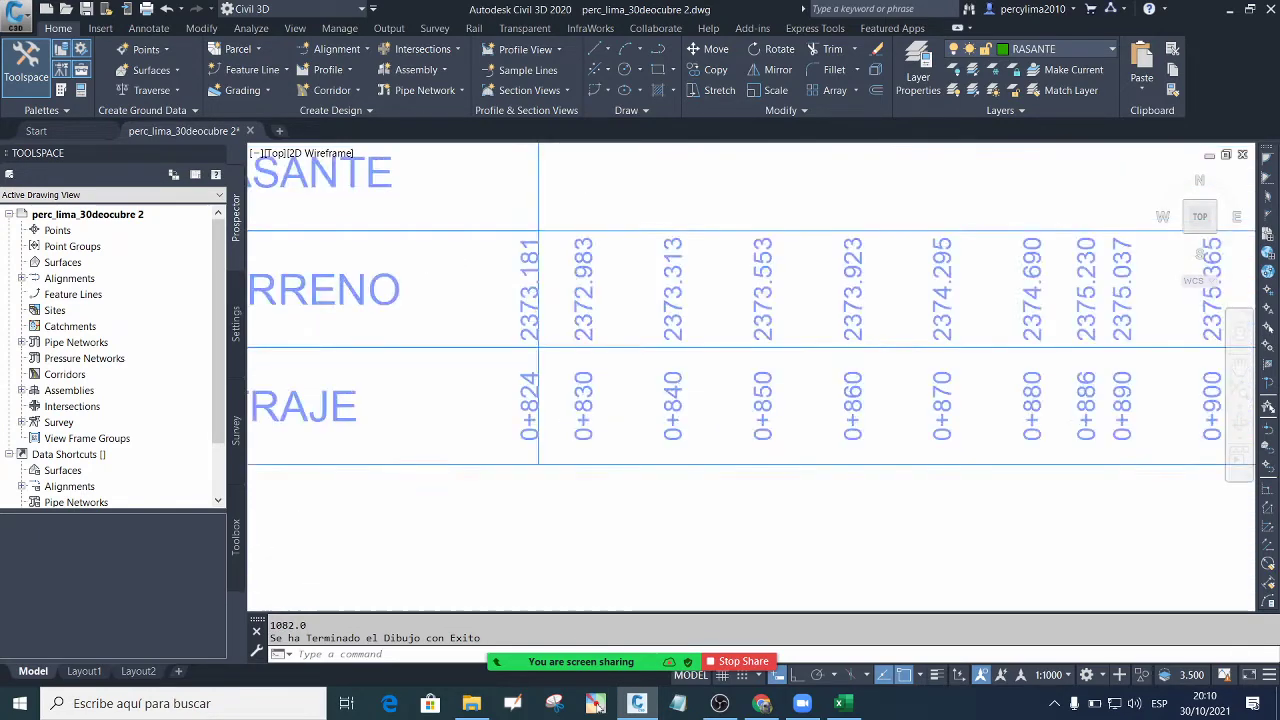
scroll(486, 405, up, 3)
scroll(497, 435, down, 3)
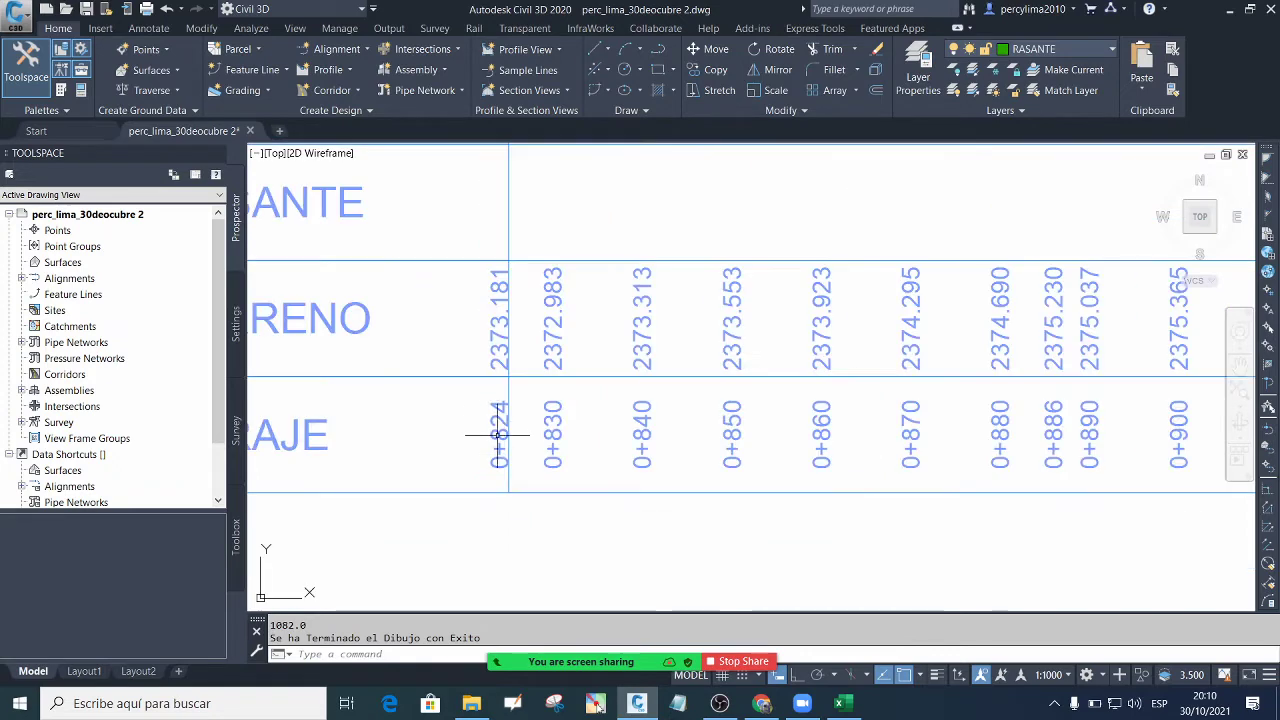
scroll(491, 295, up, 2)
scroll(478, 340, down, 3)
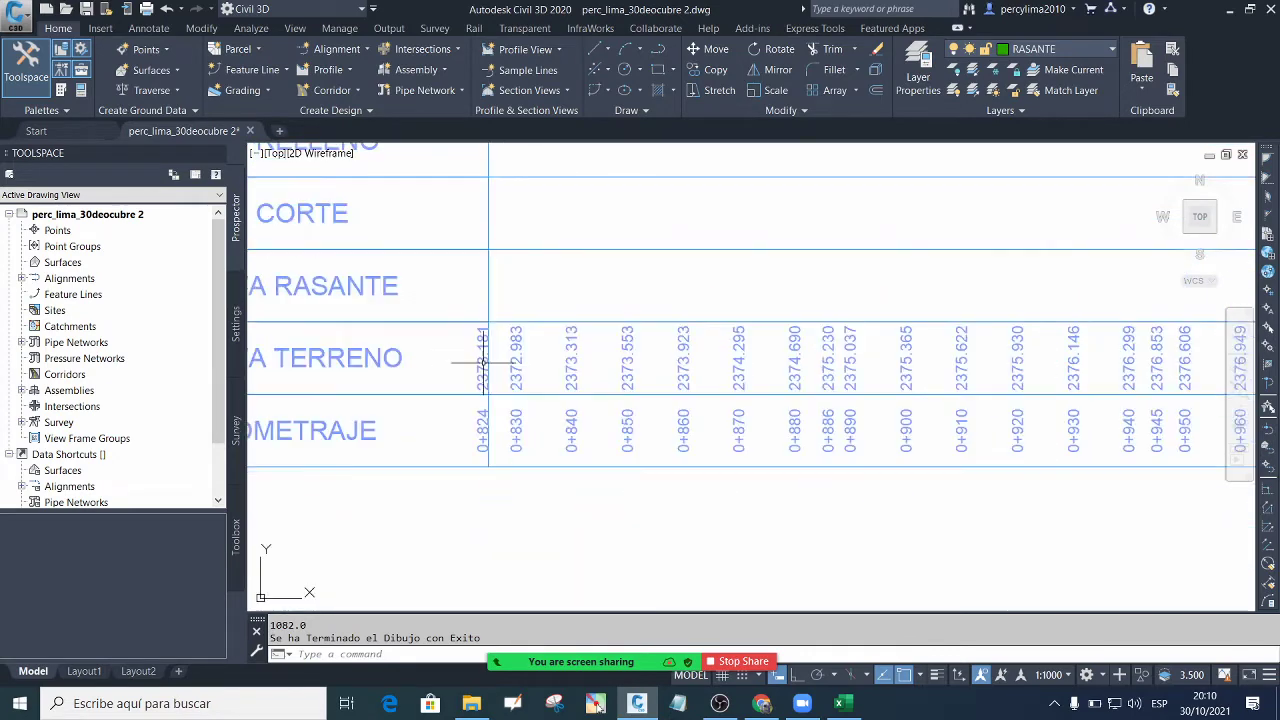
scroll(695, 350, up, 3)
scroll(640, 360, down, 3)
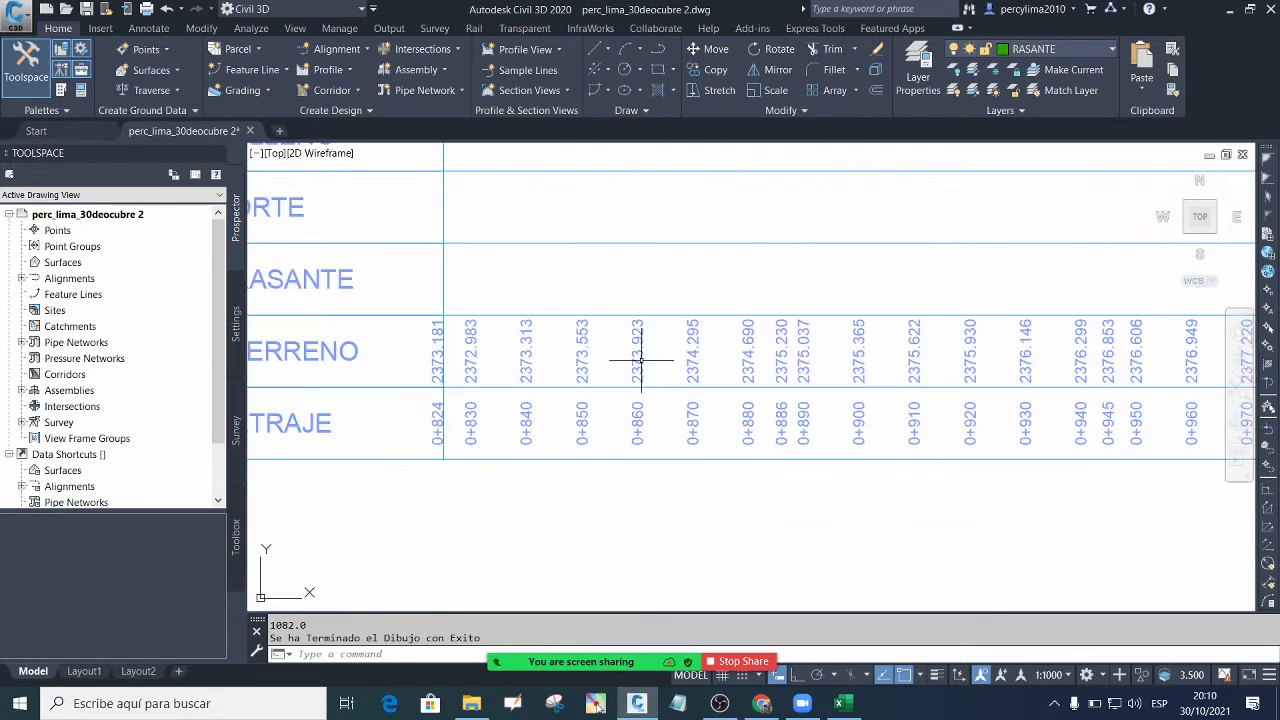
Review the whole ground profile with its data table, including the chainages and ground elevations at the table's far end
scroll(640, 370, down, 3)
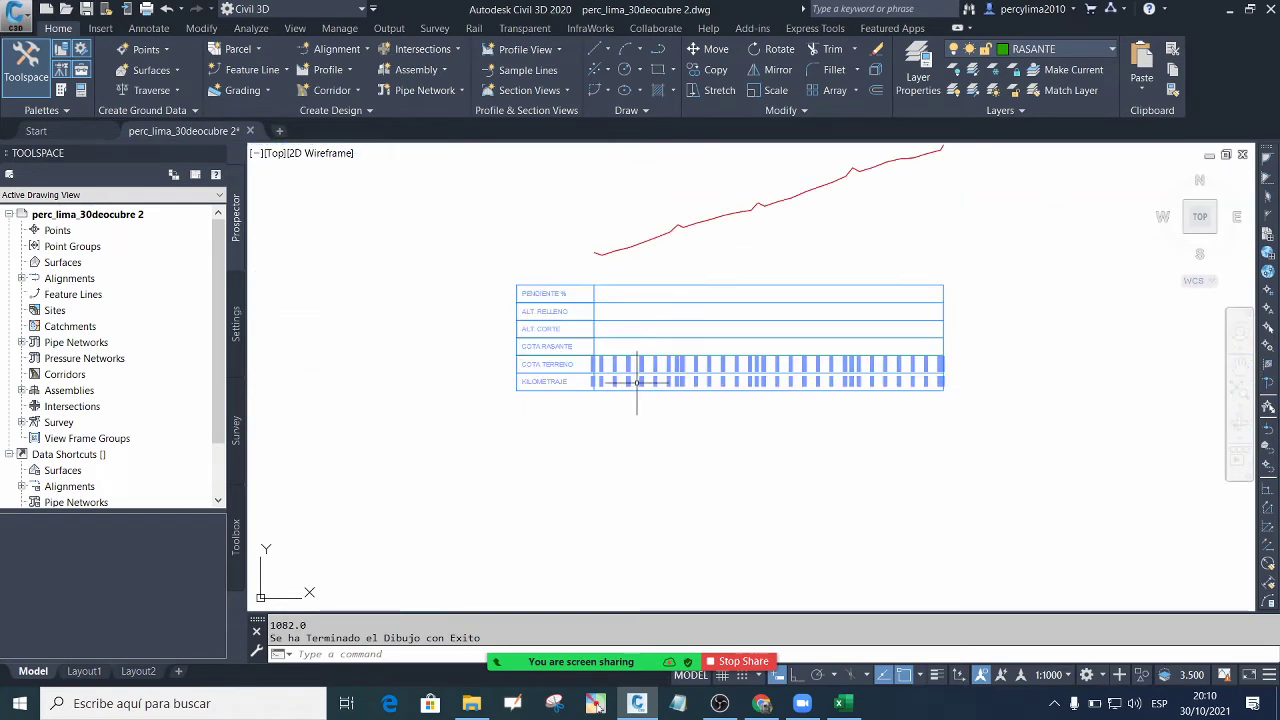
scroll(625, 330, up, 3)
scroll(650, 400, down, 3)
scroll(755, 408, up, 2)
scroll(755, 408, down, 3)
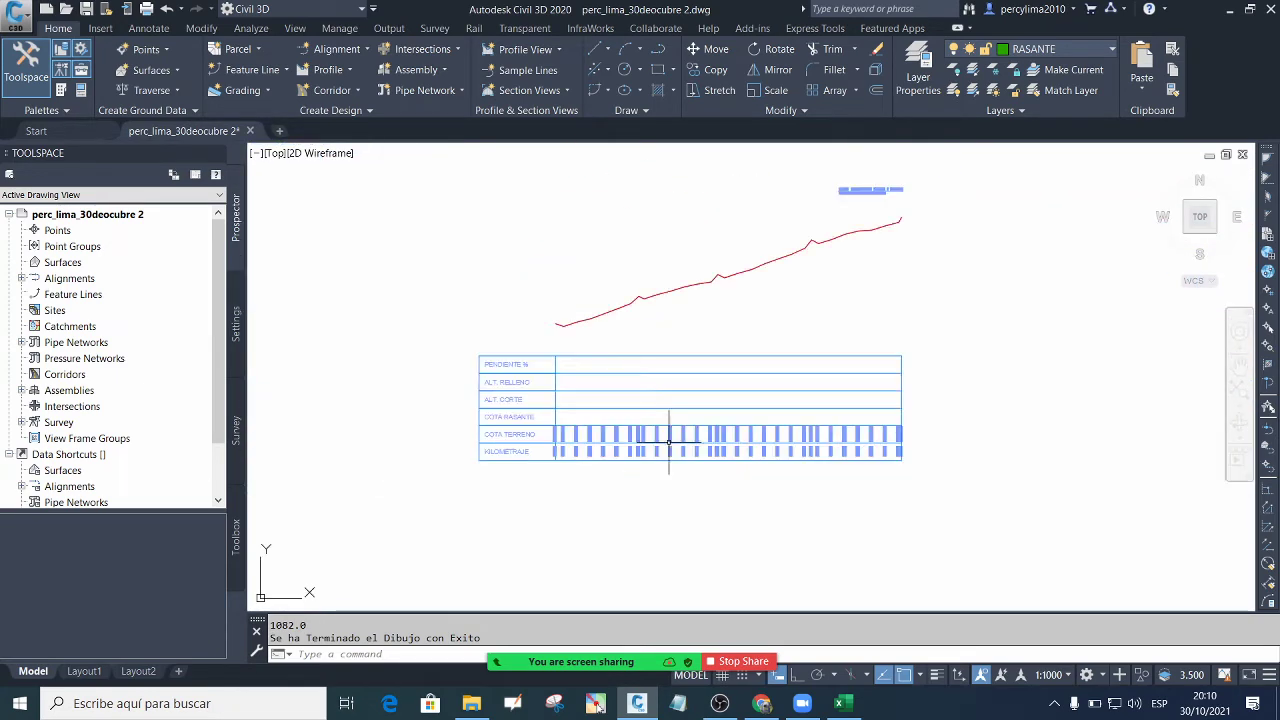
scroll(706, 434, up, 3)
scroll(671, 400, down, 4)
scroll(667, 420, up, 4)
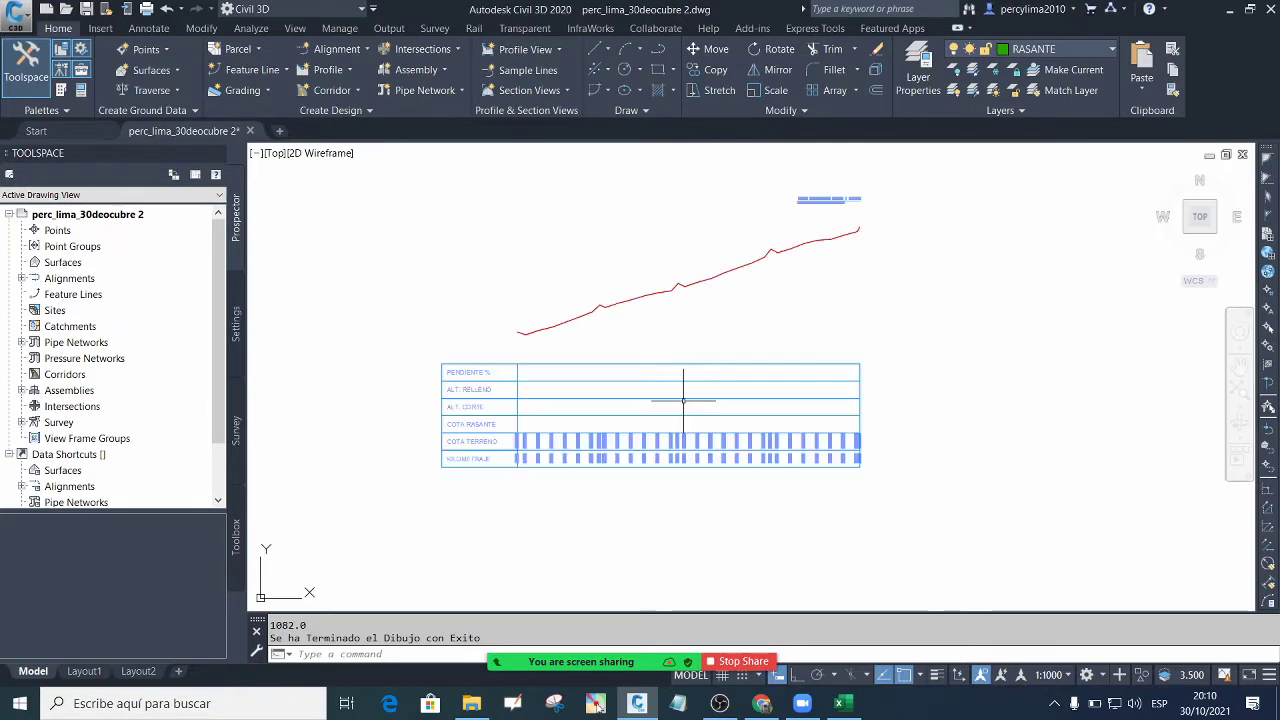
scroll(676, 313, up, 3)
scroll(671, 386, down, 5)
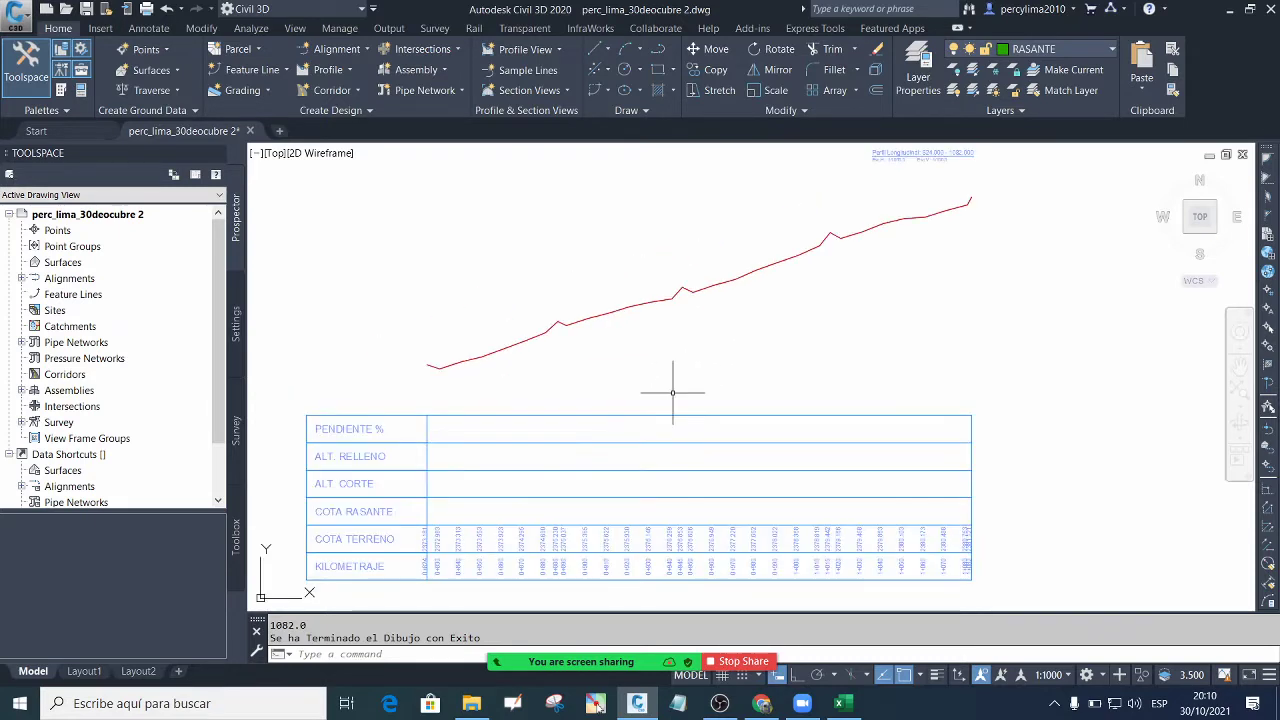
scroll(645, 430, up, 4)
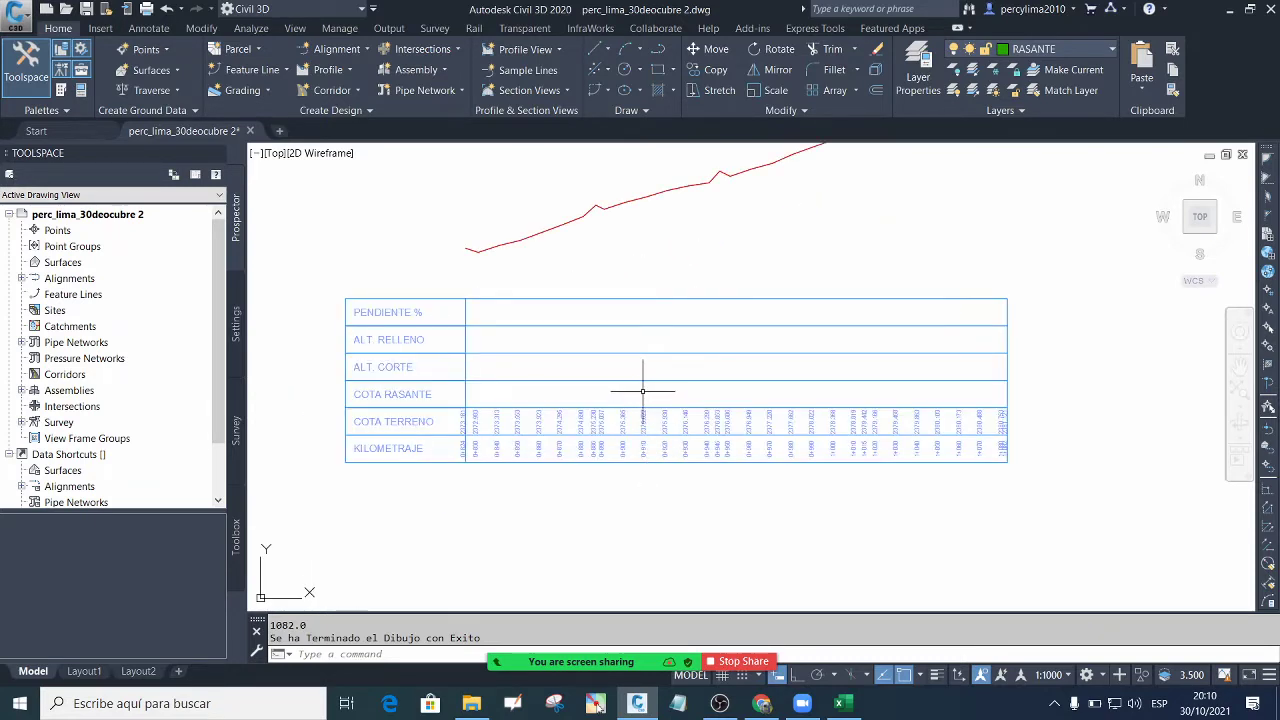
scroll(642, 391, down, 2)
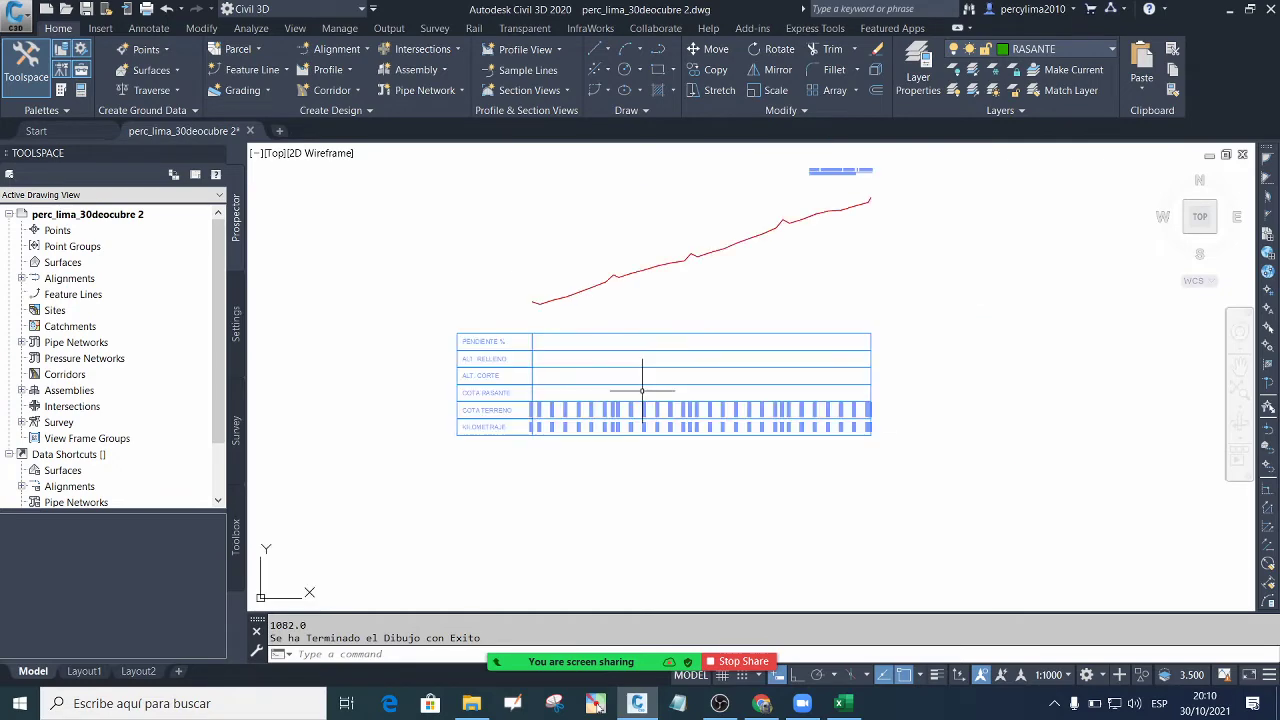
scroll(642, 391, up, 2)
scroll(978, 440, up, 6)
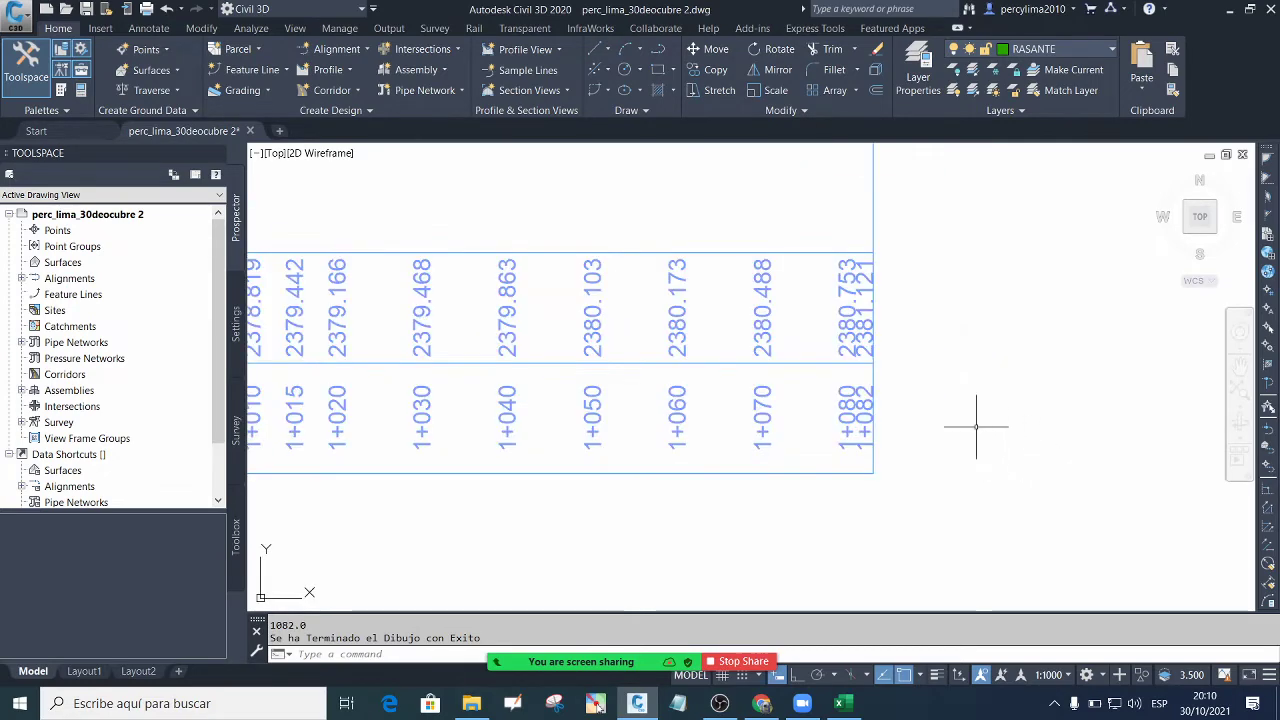
scroll(917, 429, down, 5)
scroll(827, 400, down, 3)
scroll(678, 375, up, 2)
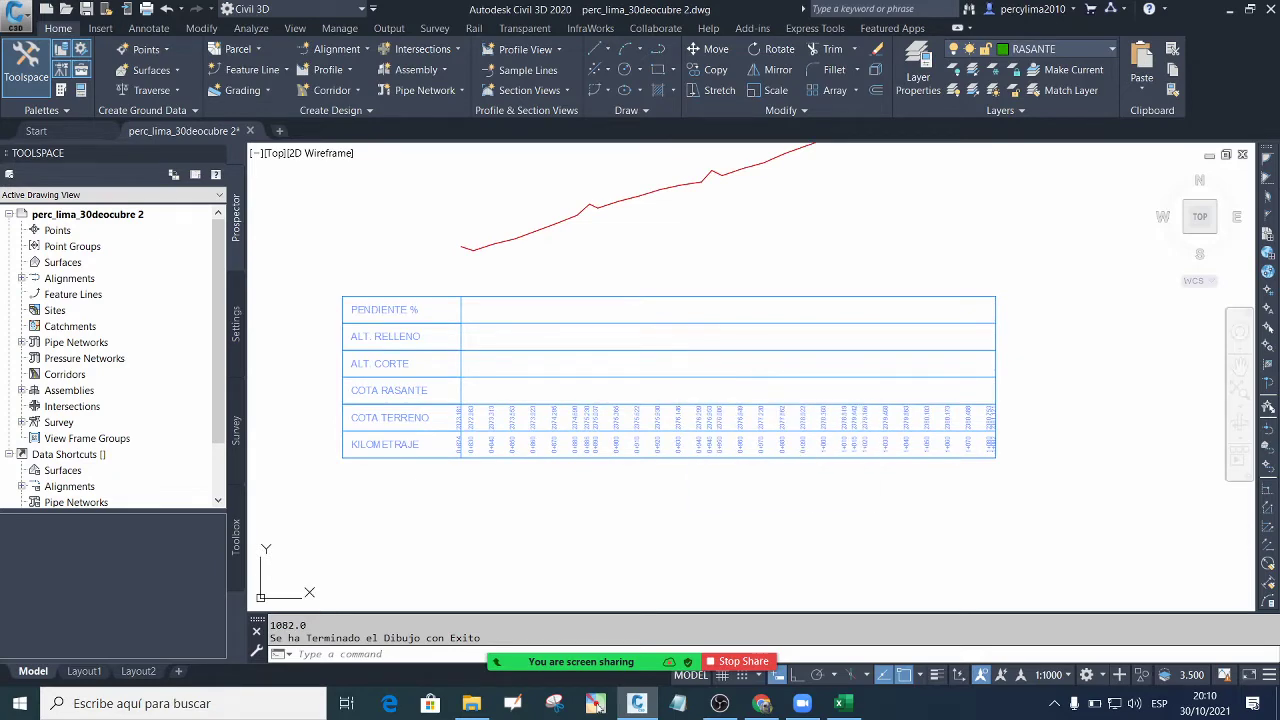
Change the 2D model space uniform background color to Black in the drawing display options
text(OP)
key(Return)
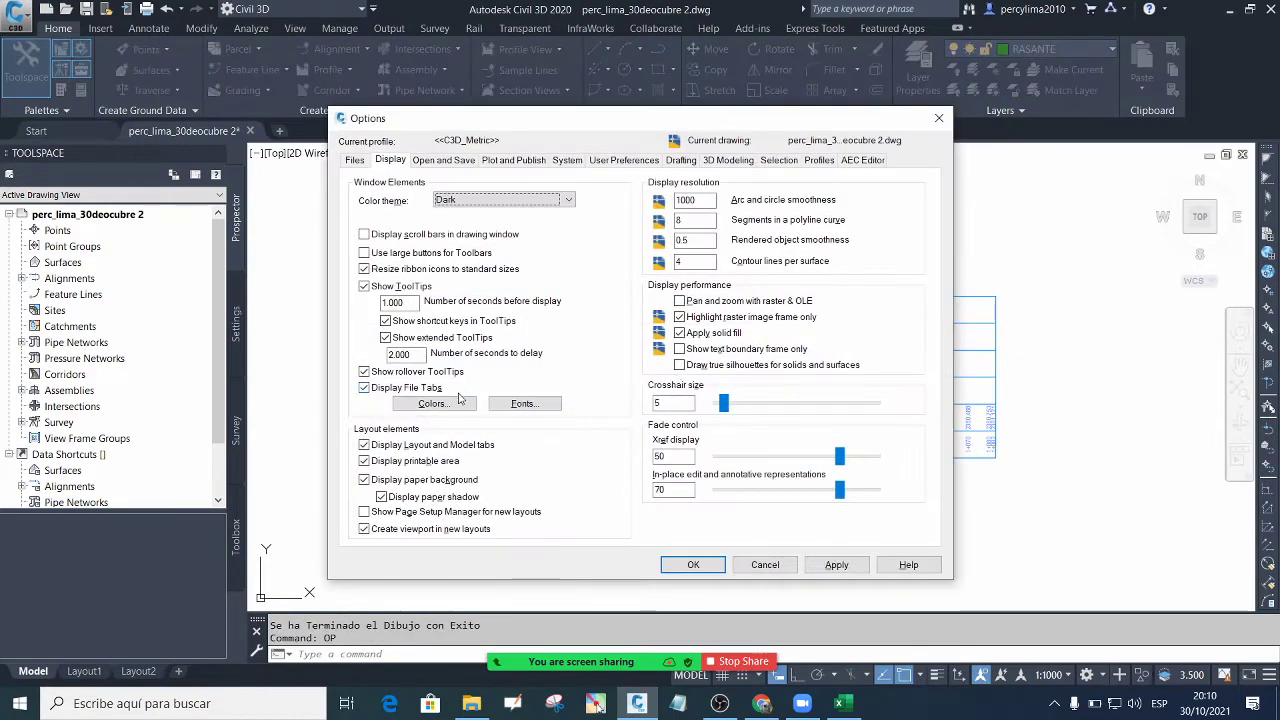
click(450, 404)
click(786, 175)
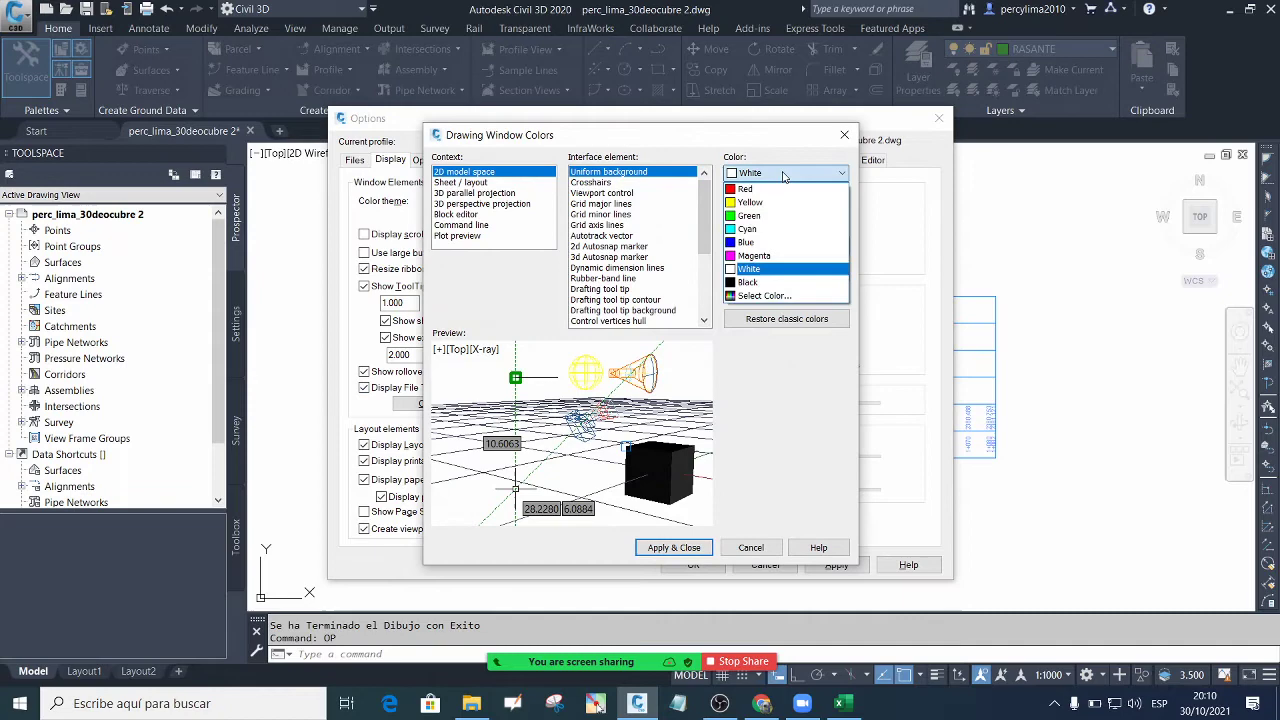
click(744, 283)
click(674, 547)
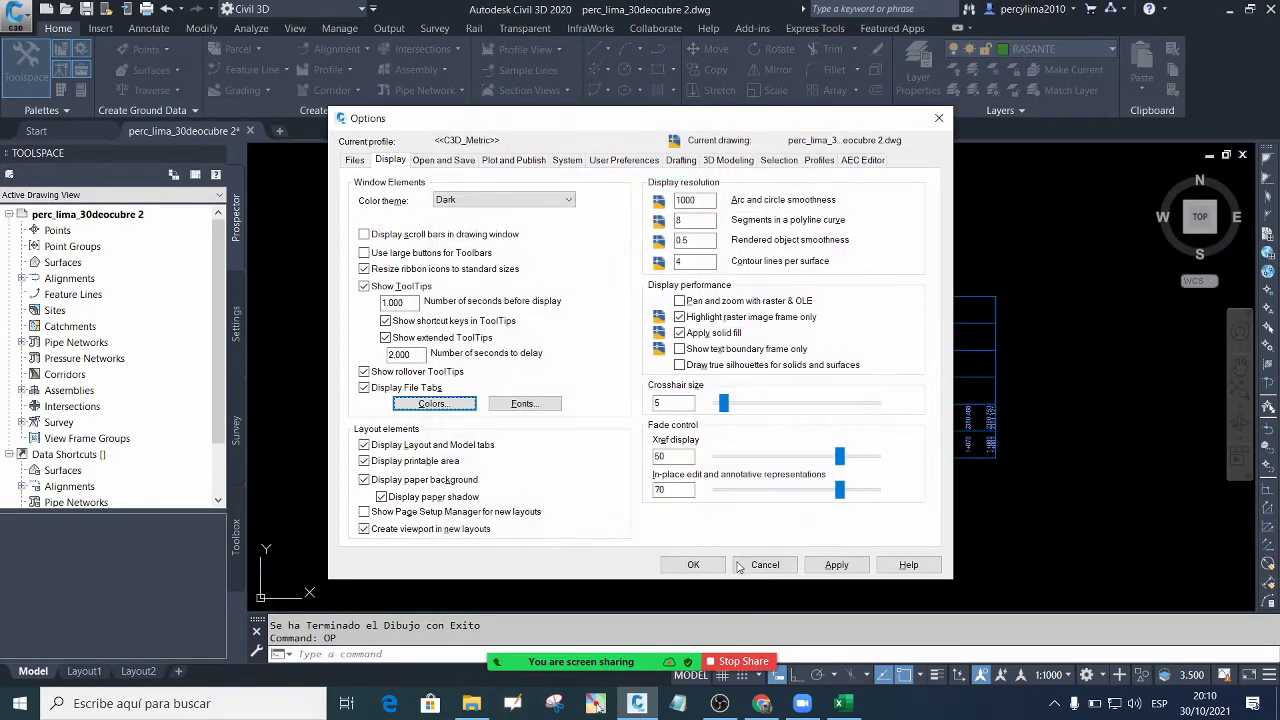
click(693, 565)
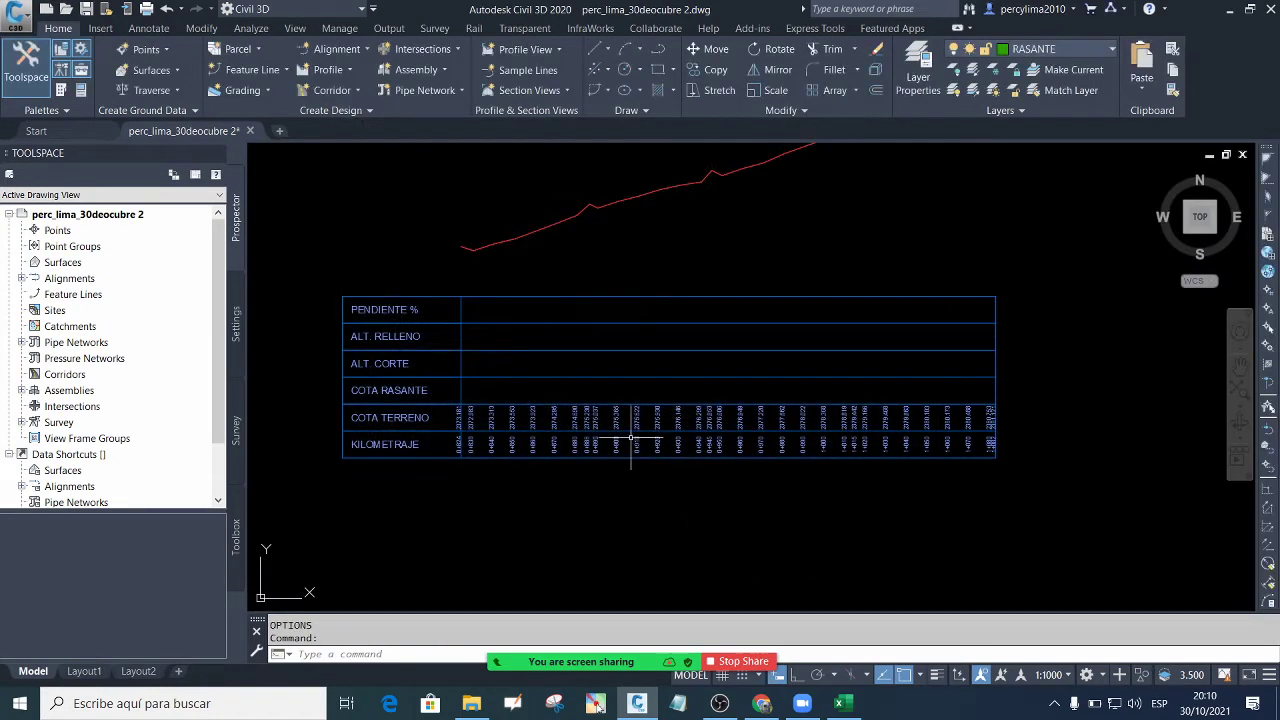
Inspect the profile line, its Perfil Longitudinal title with scales, and the data table against the black background
scroll(610, 436, up, 3)
scroll(543, 423, down, 2)
scroll(543, 423, up, 4)
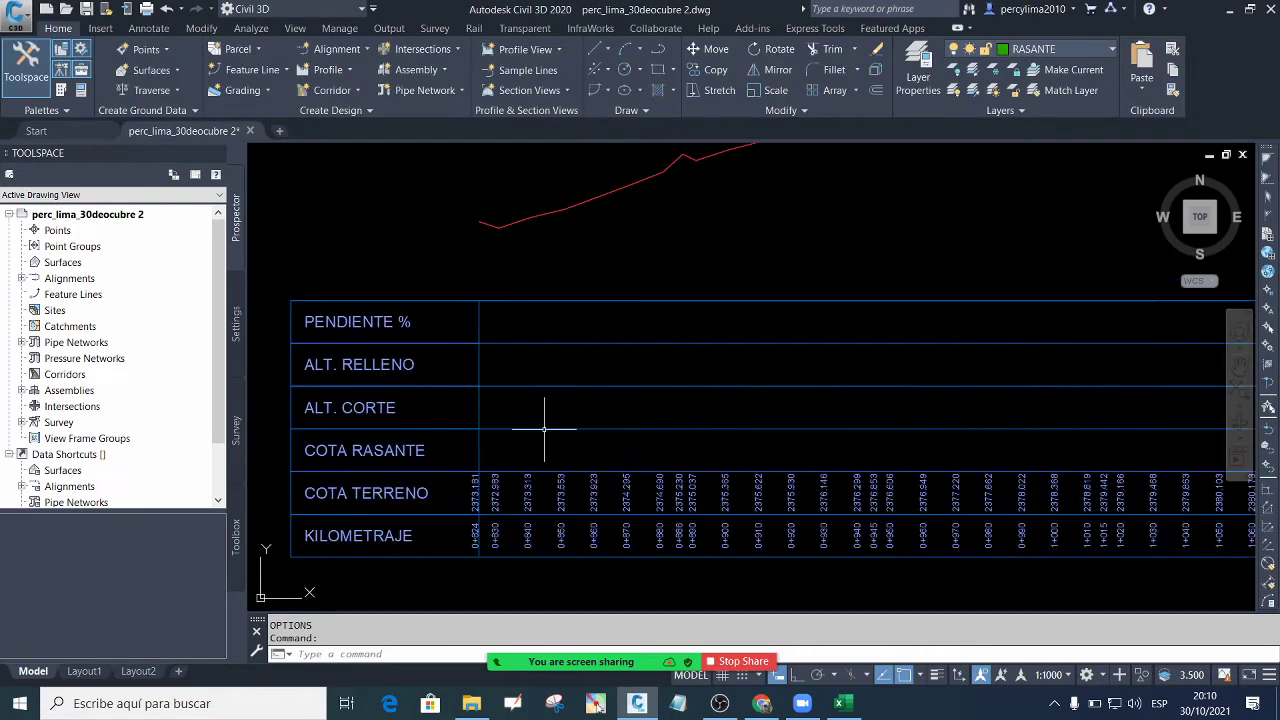
scroll(606, 423, down, 5)
scroll(818, 224, up, 3)
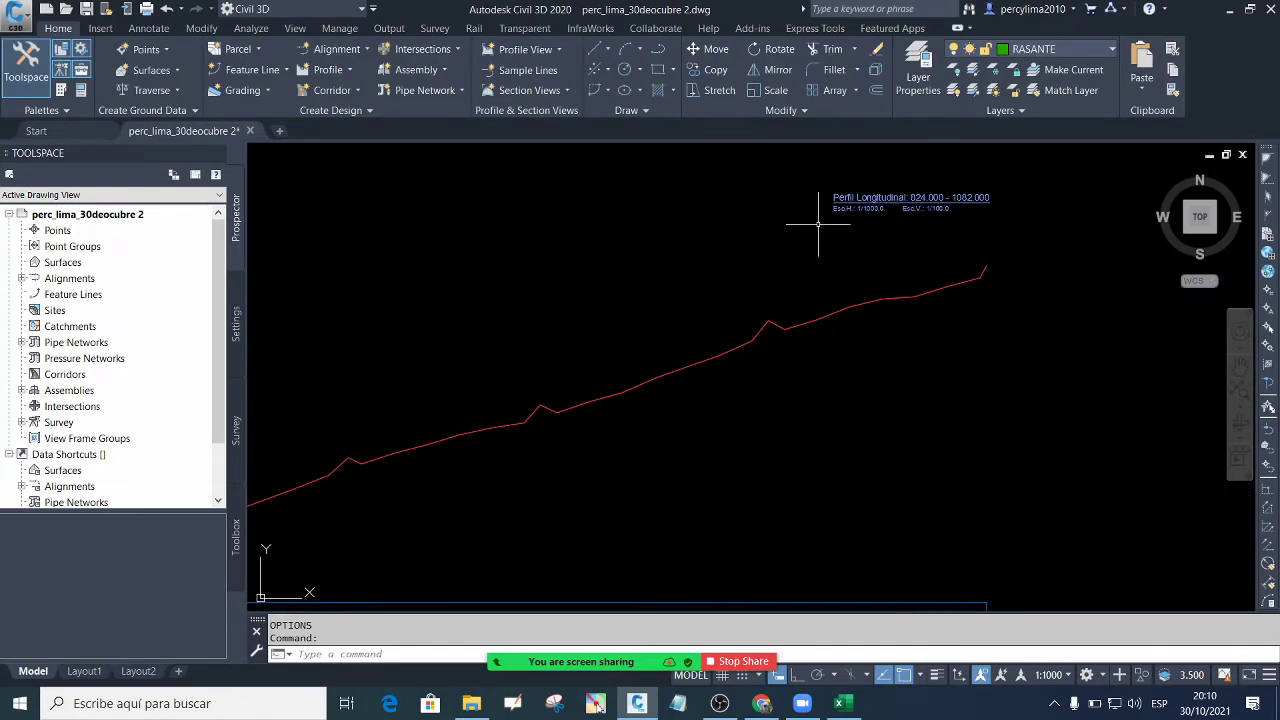
scroll(729, 337, down, 4)
scroll(606, 345, up, 5)
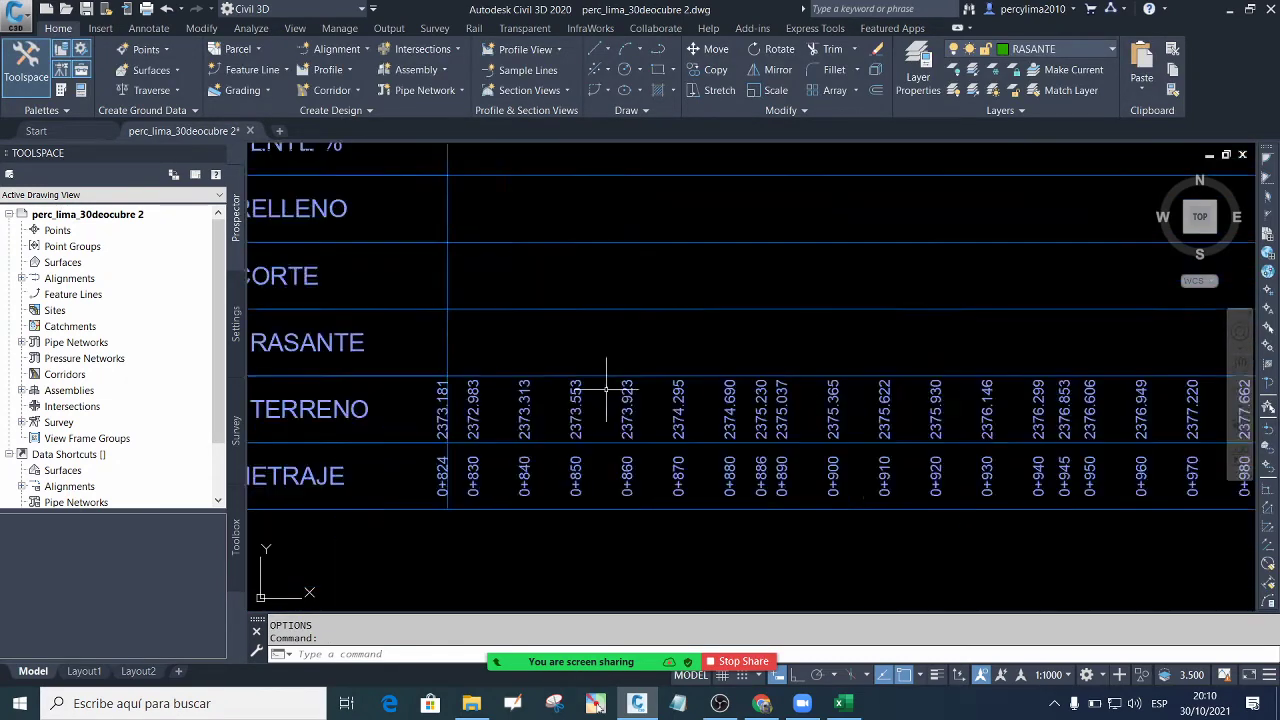
scroll(599, 411, down, 1)
scroll(560, 375, down, 4)
scroll(565, 310, up, 4)
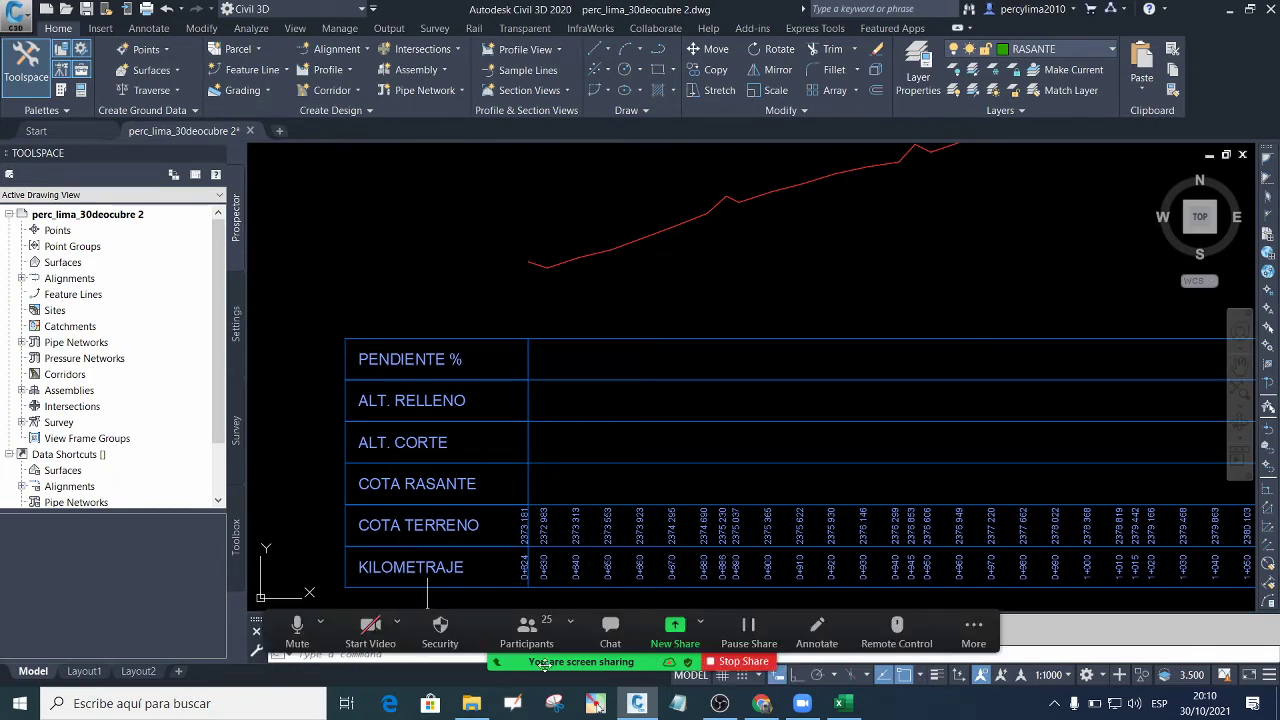
click(298, 627)
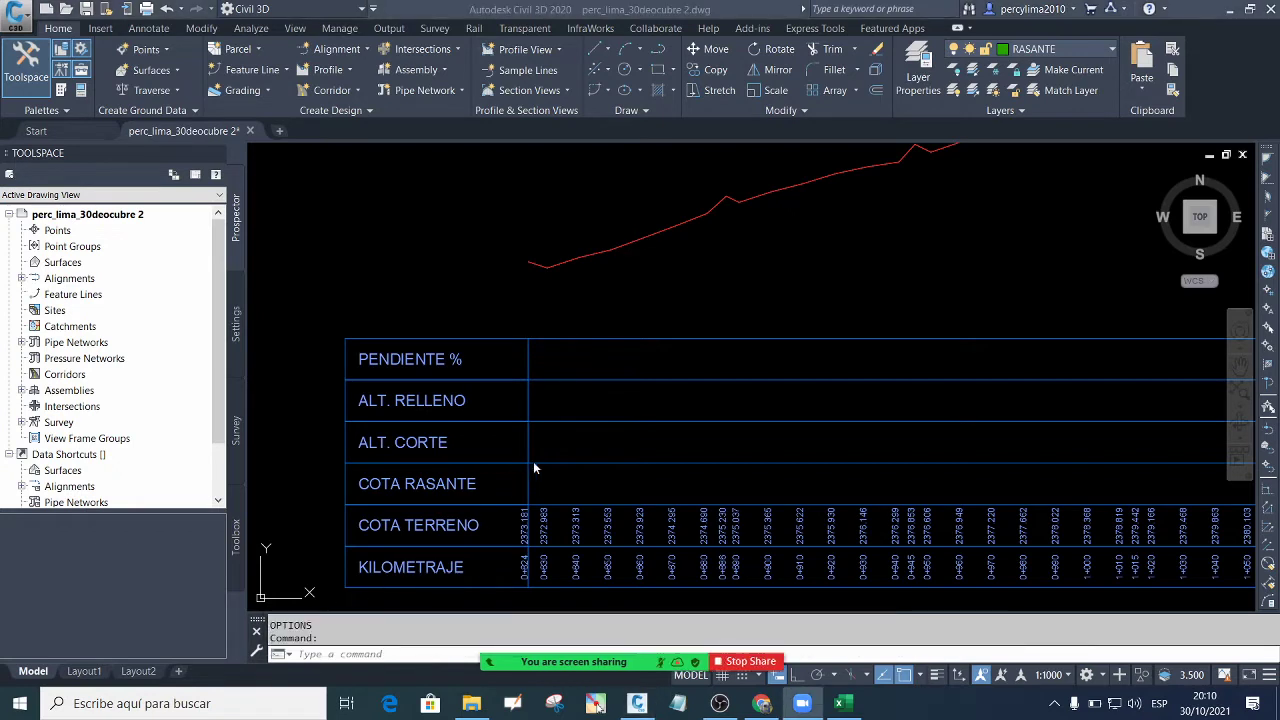